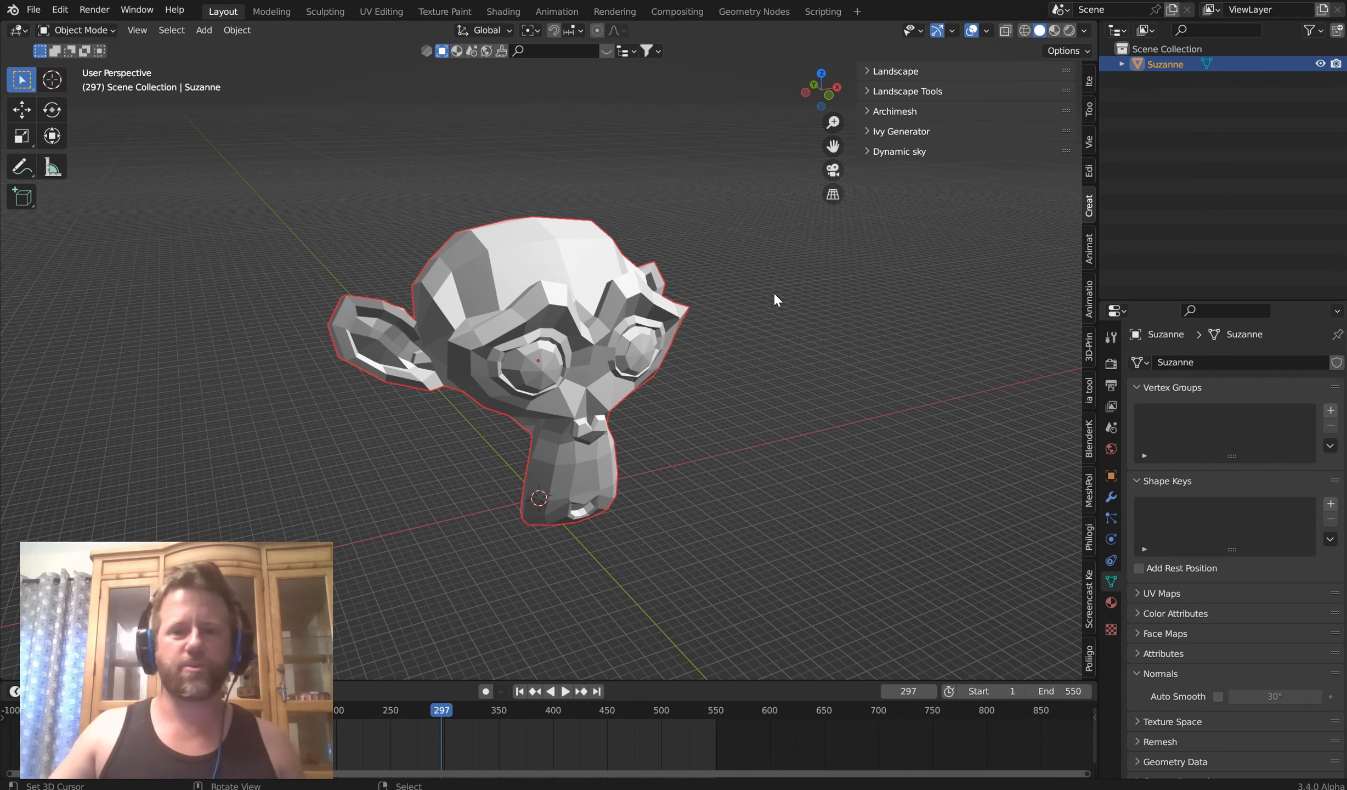
{"action": "middle_click_drag", "start_coordinate": [737, 352], "coordinate": [750, 349]}
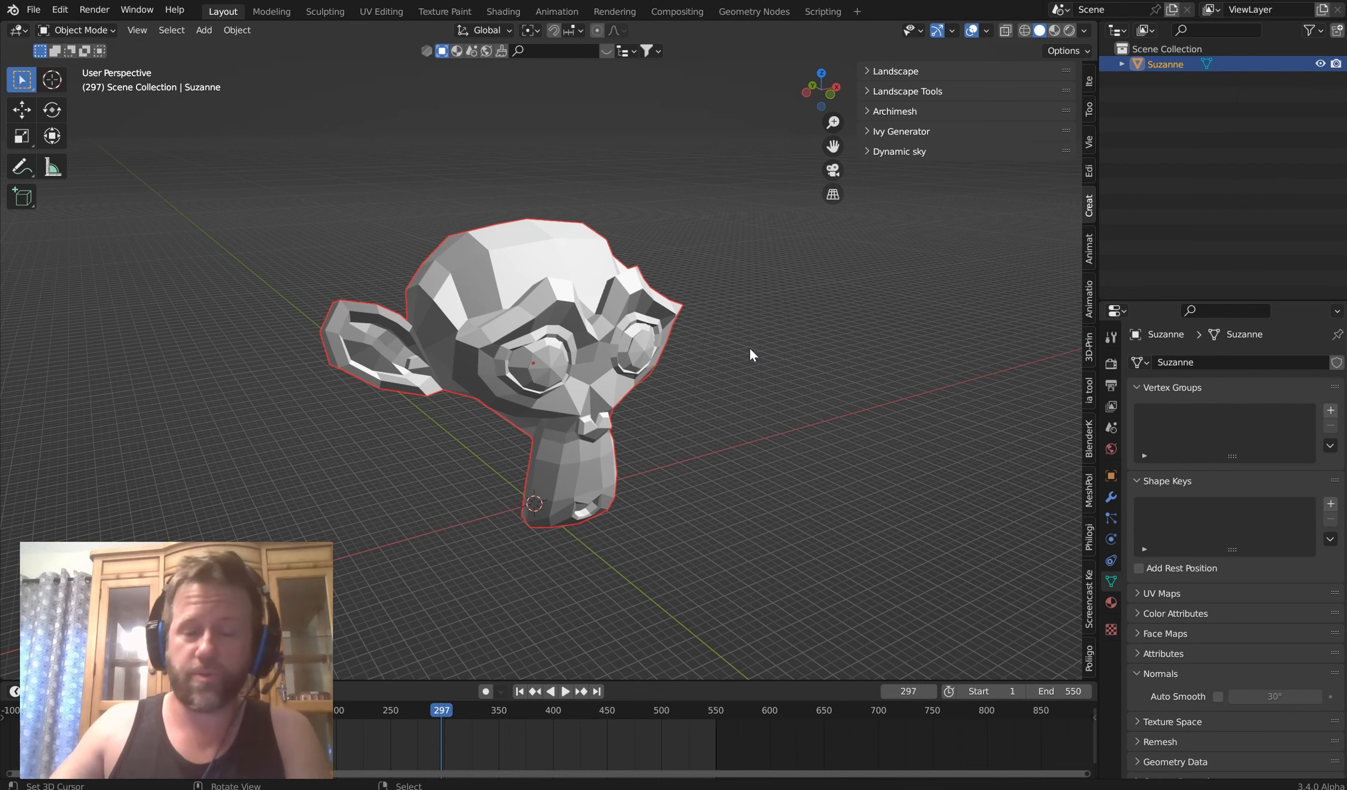
{"action": "mouse_move", "coordinate": [707, 358]}
{"action": "middle_mouse_down"}
{"action": "mouse_move", "coordinate": [724, 360]}
{"action": "mouse_move", "coordinate": [704, 351]}
{"action": "mouse_move", "coordinate": [719, 351]}
{"action": "middle_mouse_up"}
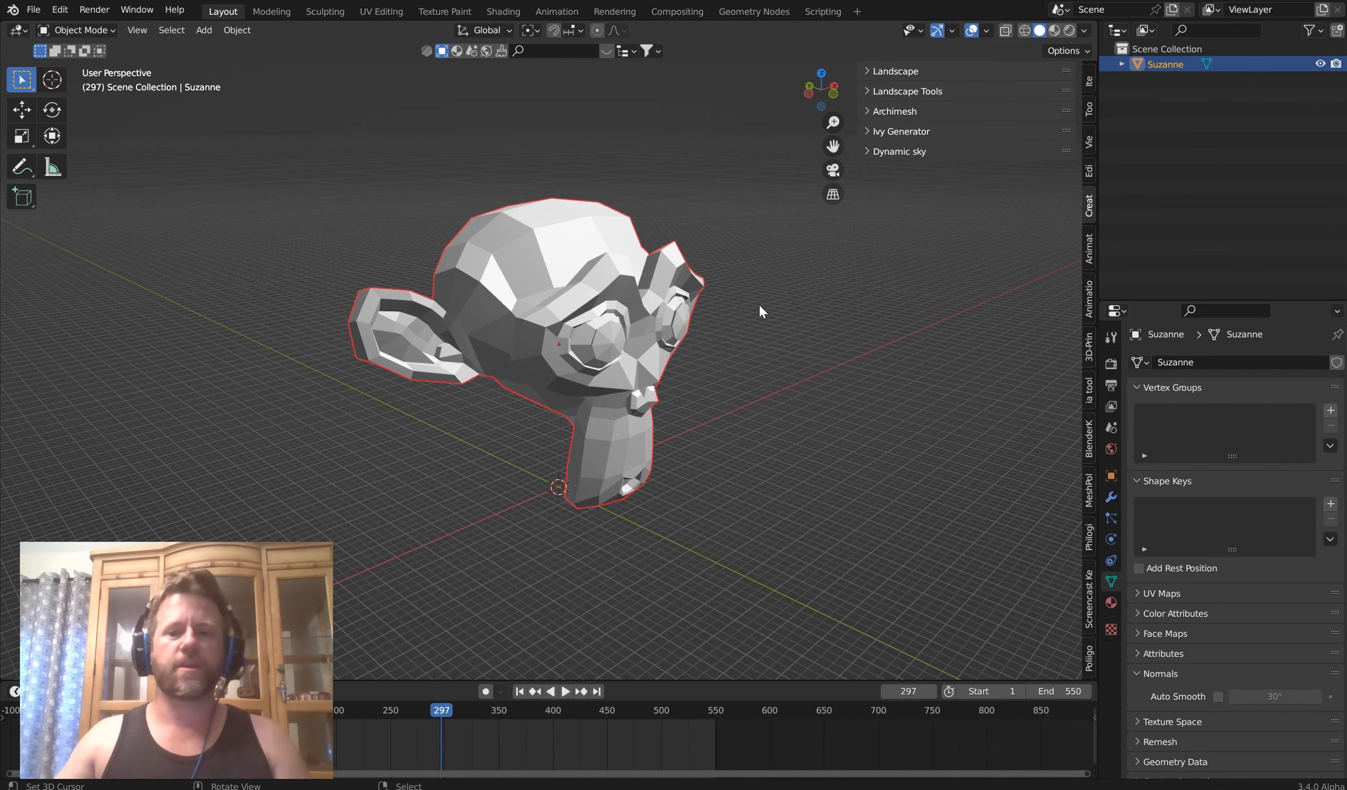
{"action": "middle_click_drag", "start_coordinate": [746, 319], "coordinate": [854, 163]}
{"action": "left_click", "coordinate": [870, 130]}
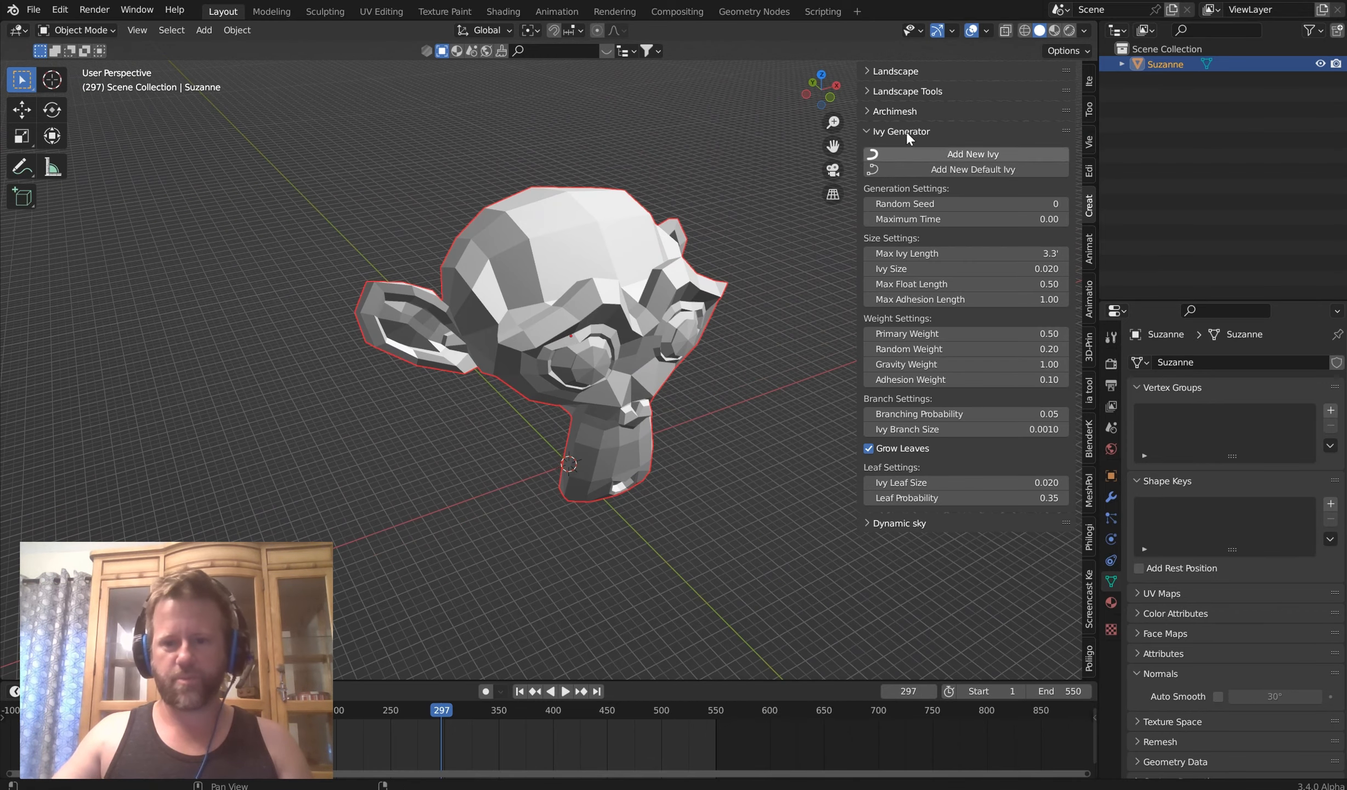
{"action": "left_click", "coordinate": [867, 131]}
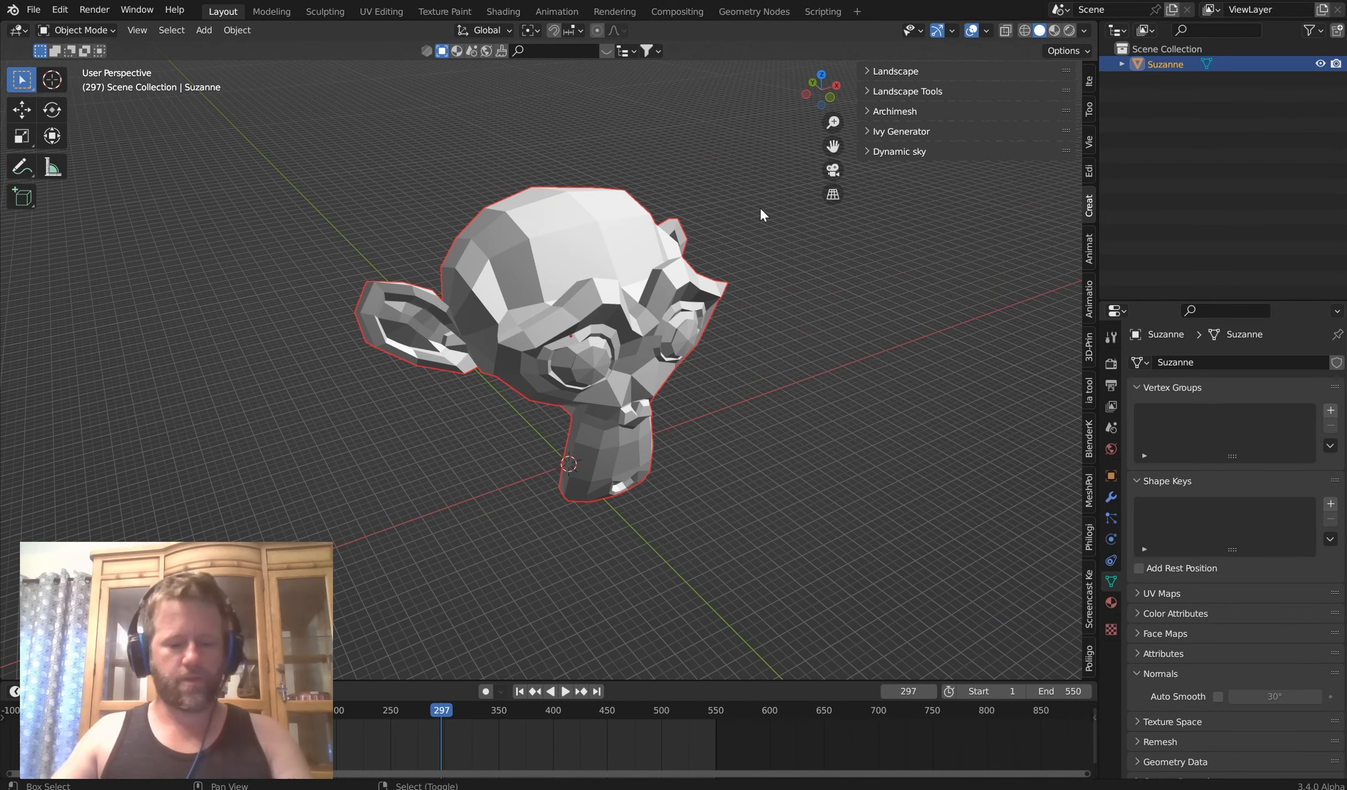
{"action": "middle_click_drag", "start_coordinate": [642, 381], "coordinate": [687, 418]}
{"action": "middle_click_drag", "start_coordinate": [572, 365], "coordinate": [598, 394]}
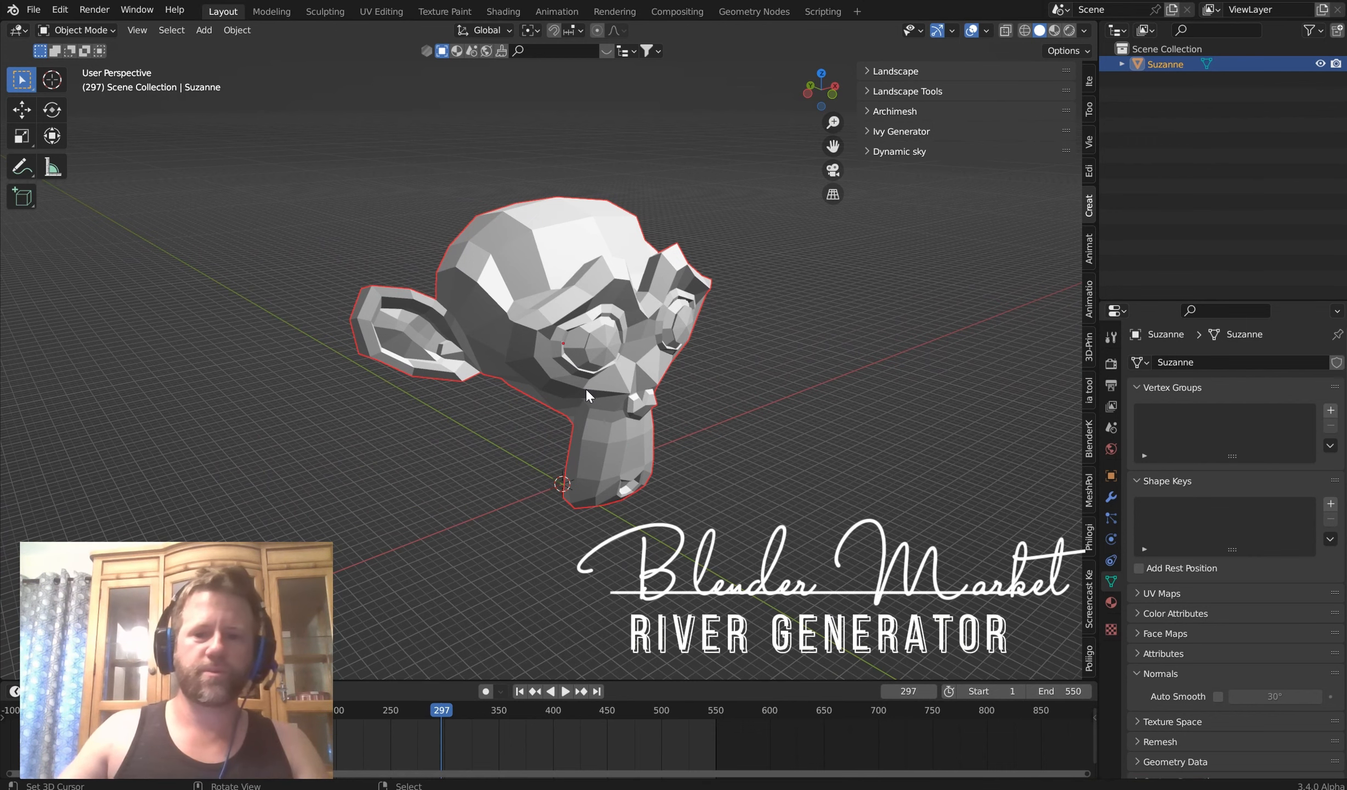
{"action": "middle_click_drag", "start_coordinate": [539, 360], "coordinate": [566, 319]}
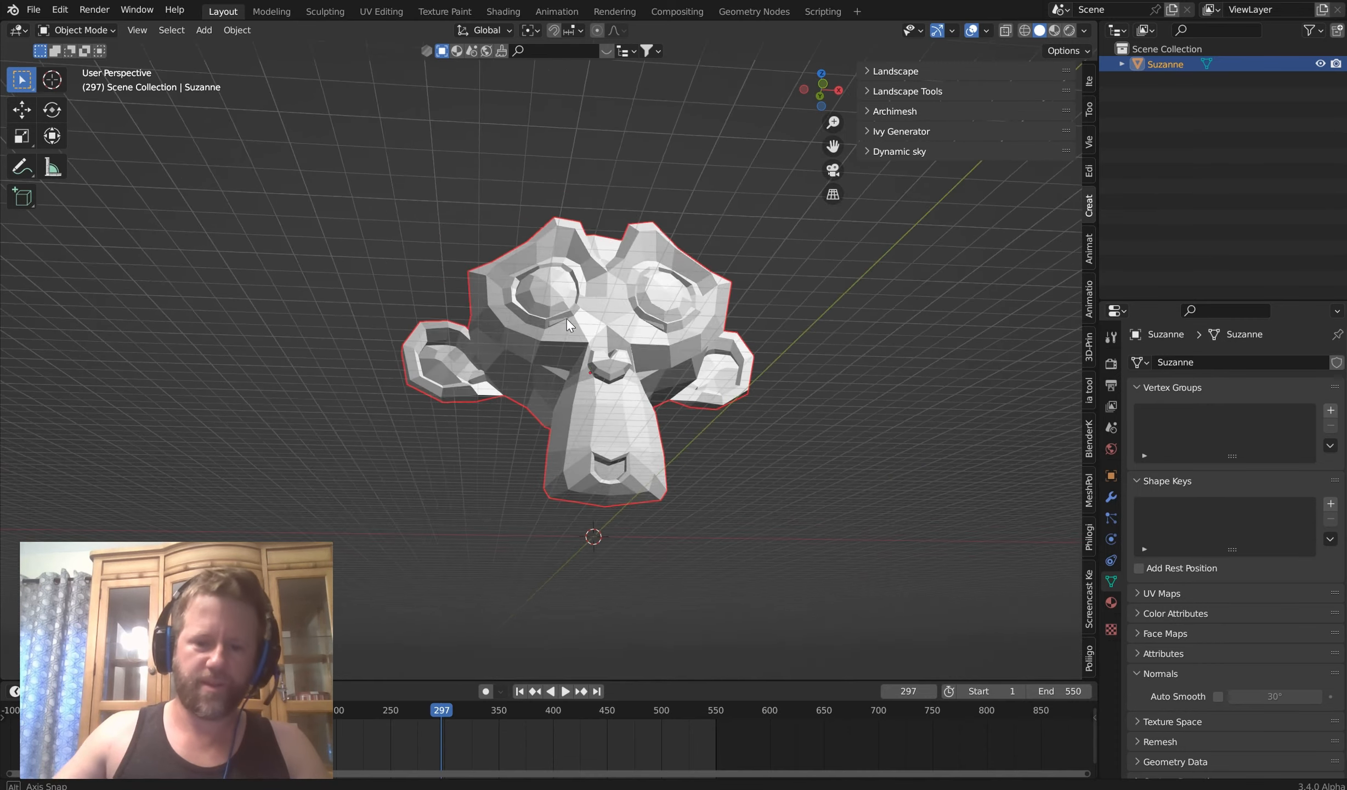
{"action": "scroll", "coordinate": [653, 439], "scroll_direction": "up", "scroll_amount": 8}
{"action": "middle_click_drag", "start_coordinate": [718, 439], "coordinate": [479, 138], "text": "shift"}
{"action": "mouse_move", "coordinate": [606, 585]}
{"action": "middle_mouse_down", "text": "shift"}
{"action": "mouse_move", "coordinate": [513, 228]}
{"action": "mouse_move", "coordinate": [560, 339]}
{"action": "mouse_move", "coordinate": [655, 351]}
{"action": "mouse_move", "coordinate": [586, 443]}
{"action": "middle_mouse_up", "text": "shift"}
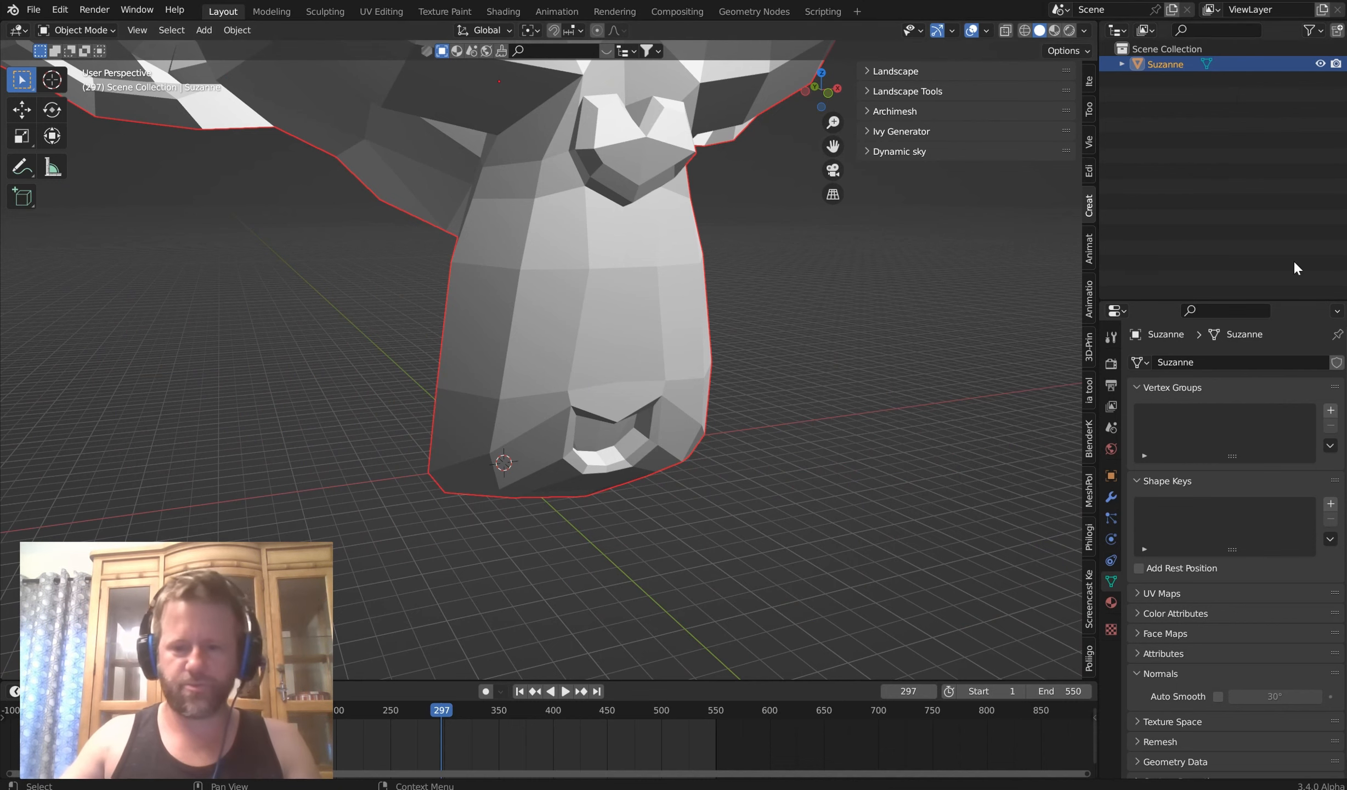
{"action": "scroll", "coordinate": [699, 366], "scroll_direction": "down", "scroll_amount": 8}
{"action": "middle_click_drag", "start_coordinate": [692, 335], "coordinate": [695, 350]}
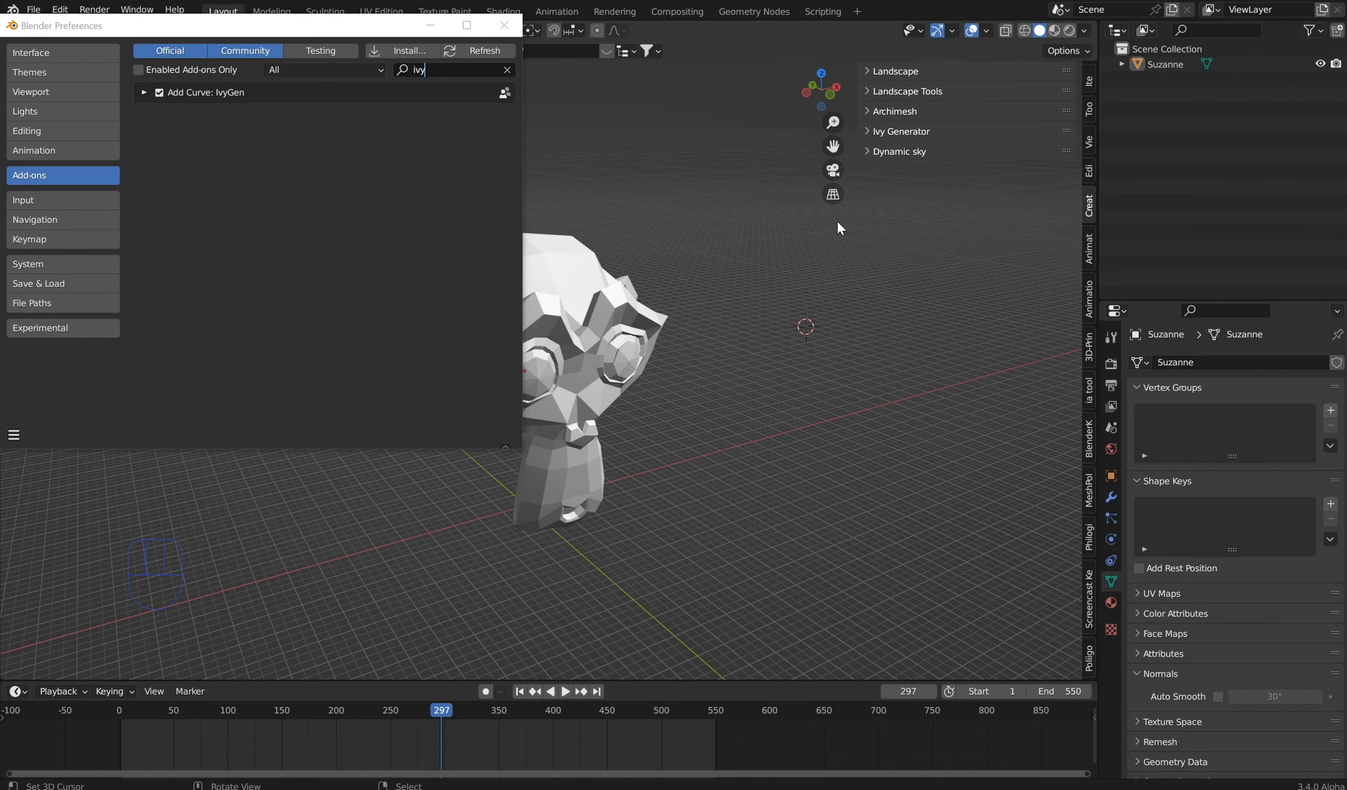
Step: Close the preferences window, leaving the IvyGen add-on enabled, and enter Edit Mode on the Suzanne mesh
{"action": "middle_click_drag", "start_coordinate": [740, 227], "coordinate": [746, 241]}
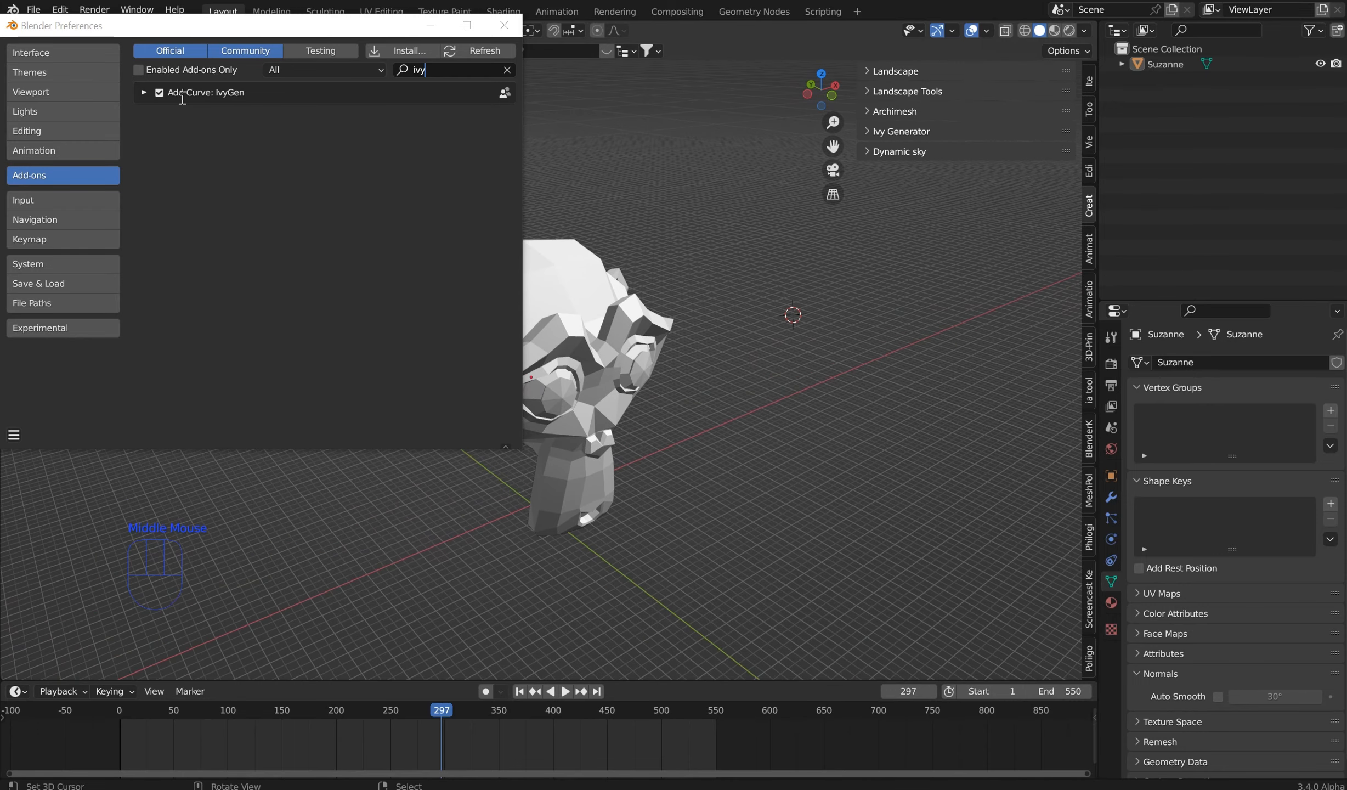
{"action": "left_click", "coordinate": [504, 27]}
{"action": "middle_click_drag", "start_coordinate": [967, 289], "coordinate": [531, 333]}
{"action": "right_click", "coordinate": [531, 333]}
{"action": "middle_click_drag", "start_coordinate": [634, 306], "coordinate": [781, 323]}
{"action": "key", "text": "Tab"}
{"action": "scroll", "coordinate": [782, 323], "scroll_direction": "up", "scroll_amount": 1}
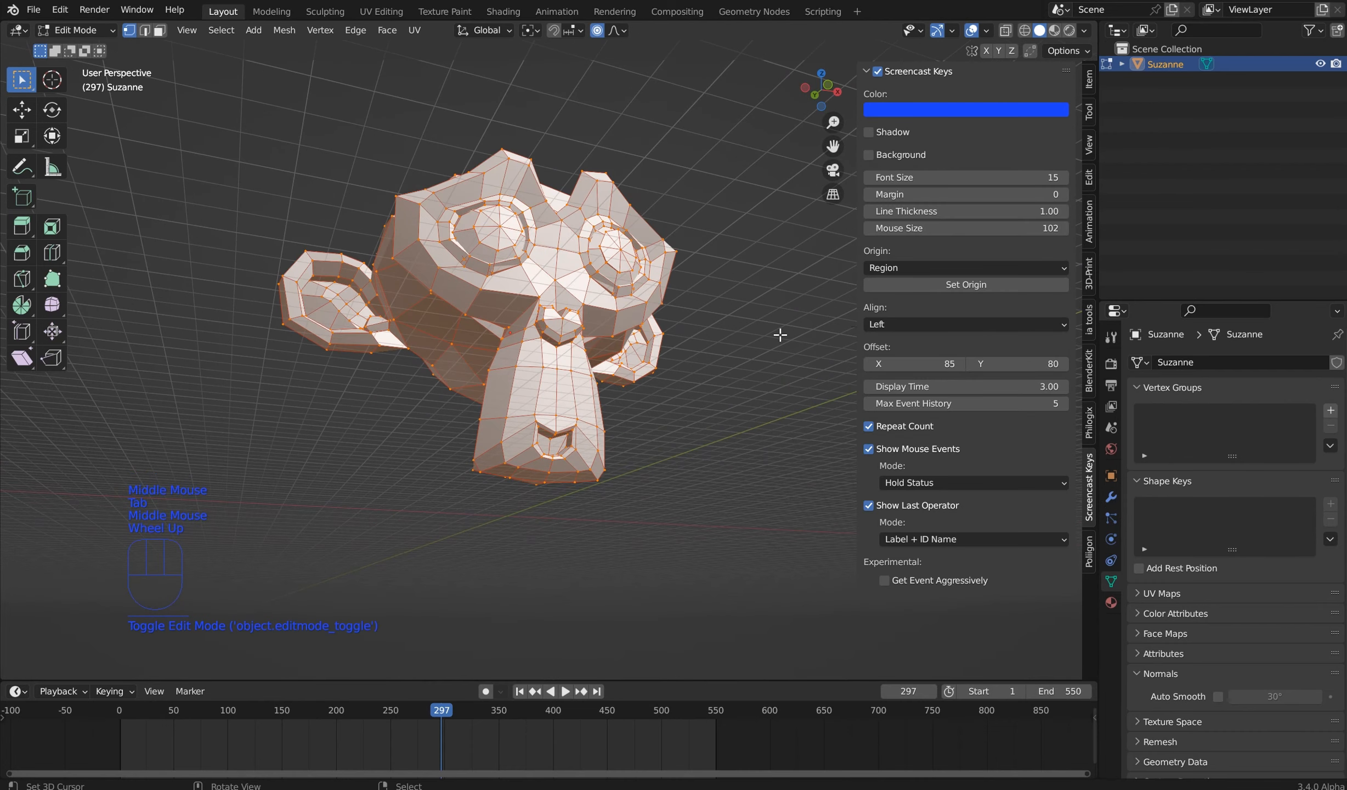
Step: Hide the sidebar and, in face selection mode, select the six adjoining faces around the lower lip and corners of Suzanne's mouth
{"action": "key", "text": "n"}
{"action": "scroll", "coordinate": [932, 311], "scroll_direction": "up", "scroll_amount": 2}
{"action": "left_click", "coordinate": [159, 31]}
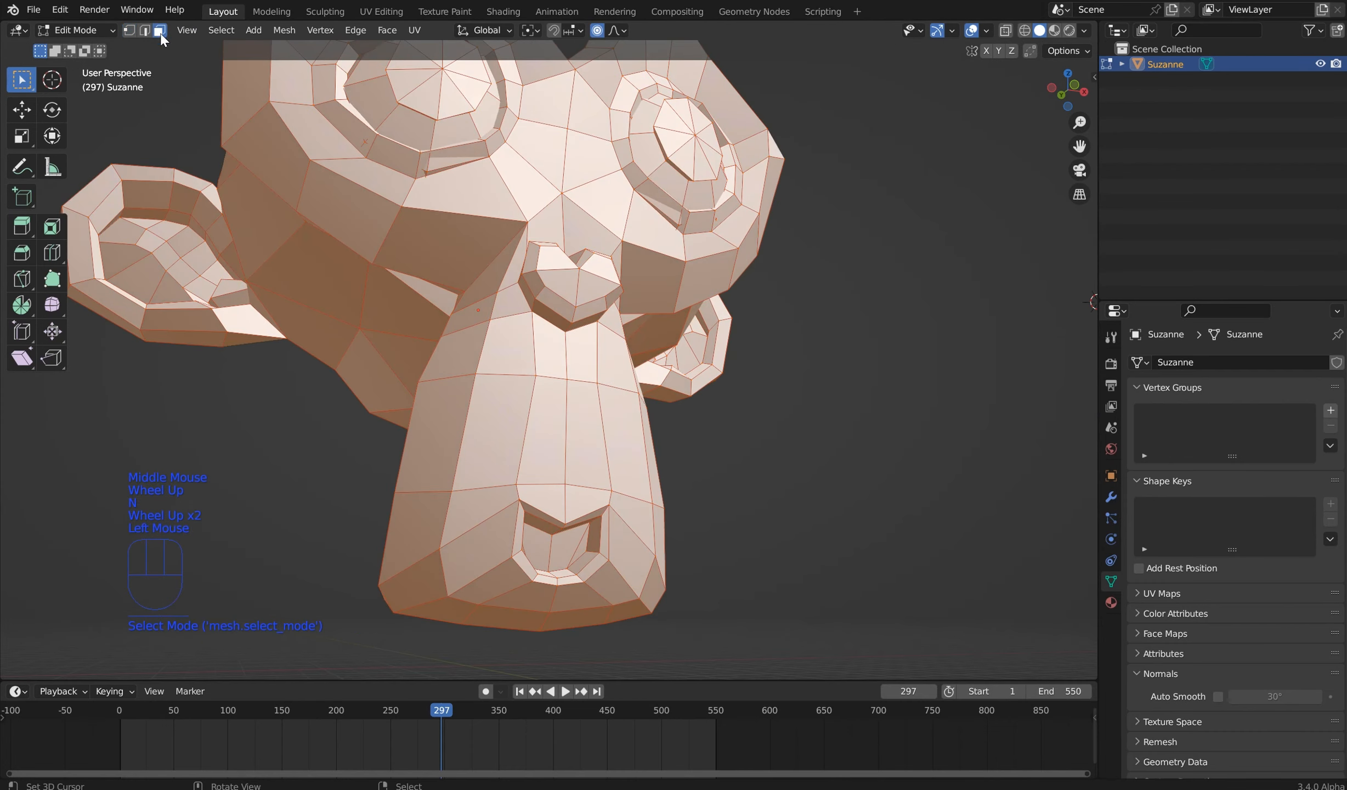
{"action": "right_click", "coordinate": [483, 591]}
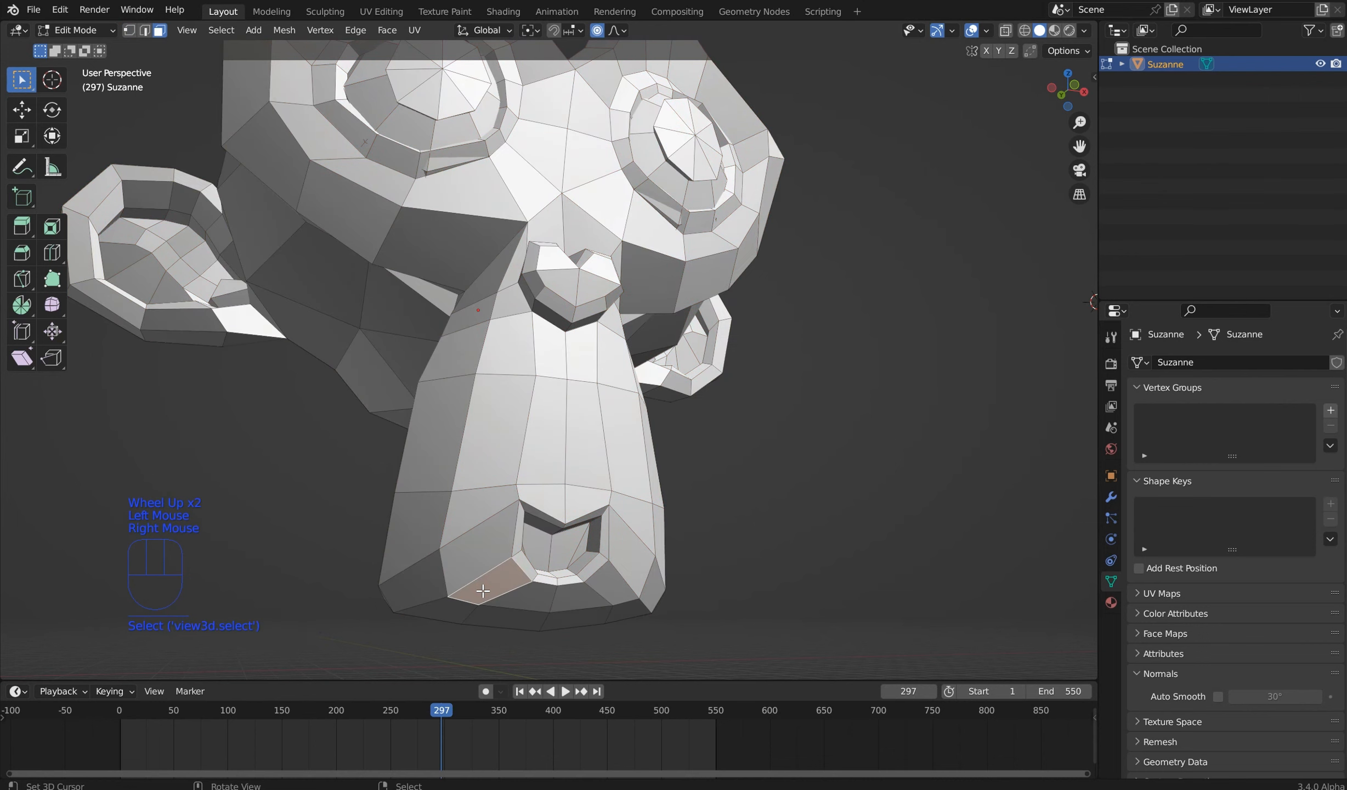
{"action": "right_click", "coordinate": [477, 570], "text": "shift"}
{"action": "right_click", "coordinate": [539, 596], "text": "shift"}
{"action": "right_click", "coordinate": [581, 595], "text": "shift"}
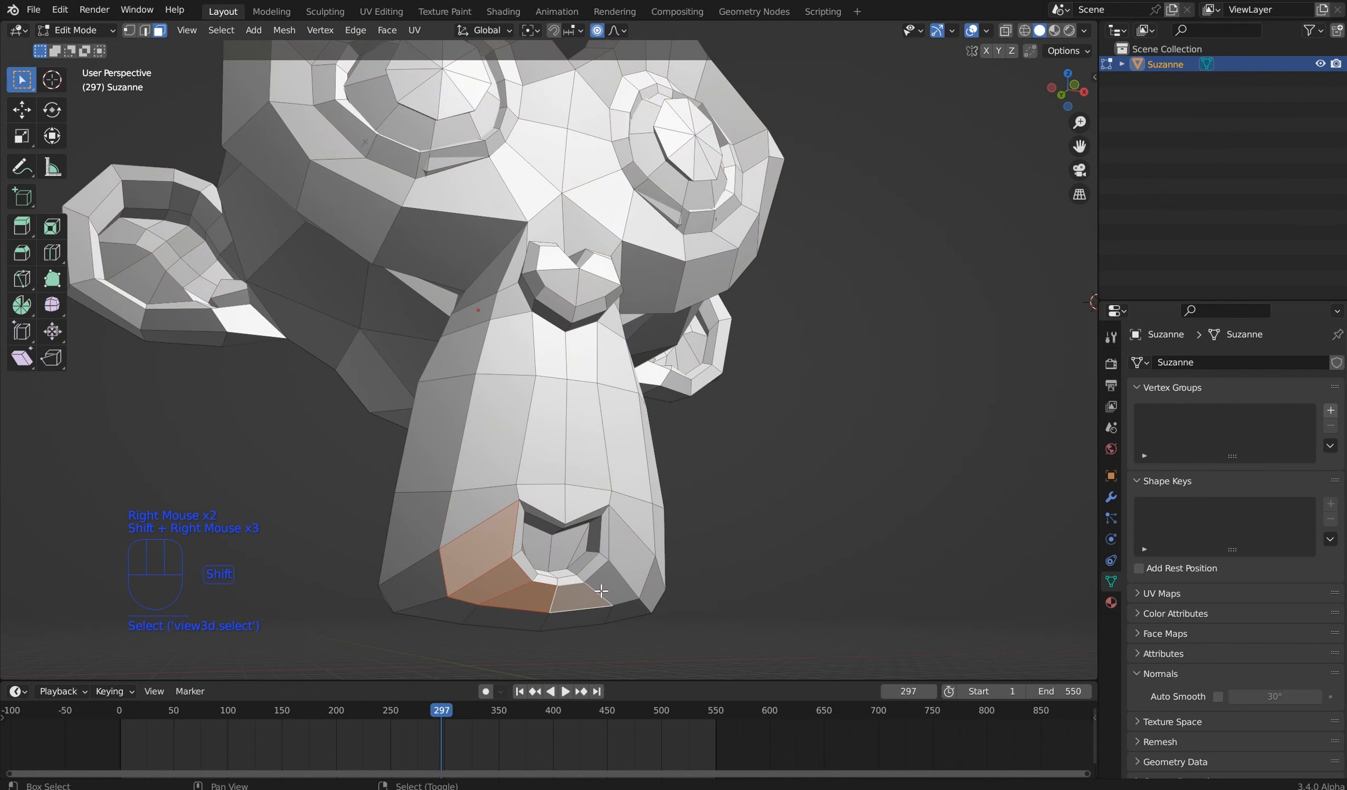
{"action": "right_click", "coordinate": [619, 585], "text": "shift"}
{"action": "right_click", "coordinate": [629, 555], "text": "shift"}
{"action": "middle_click_drag", "start_coordinate": [581, 555], "coordinate": [616, 497]}
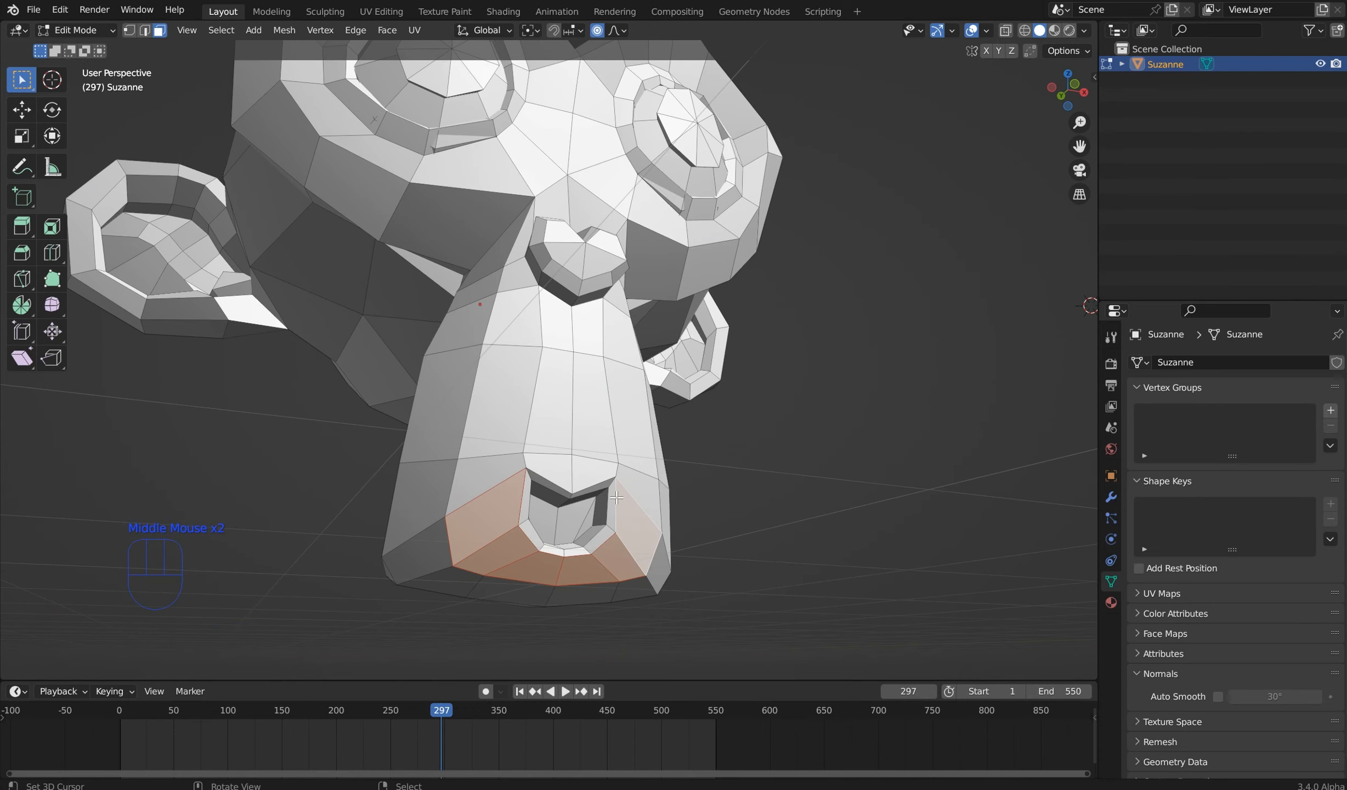
Step: Extrude the selected mouth faces forward in two long segments, bending the second slightly towards negative X, to form a tongue
{"action": "key", "text": "KP_1"}
{"action": "scroll", "coordinate": [606, 490], "scroll_direction": "down", "scroll_amount": 4}
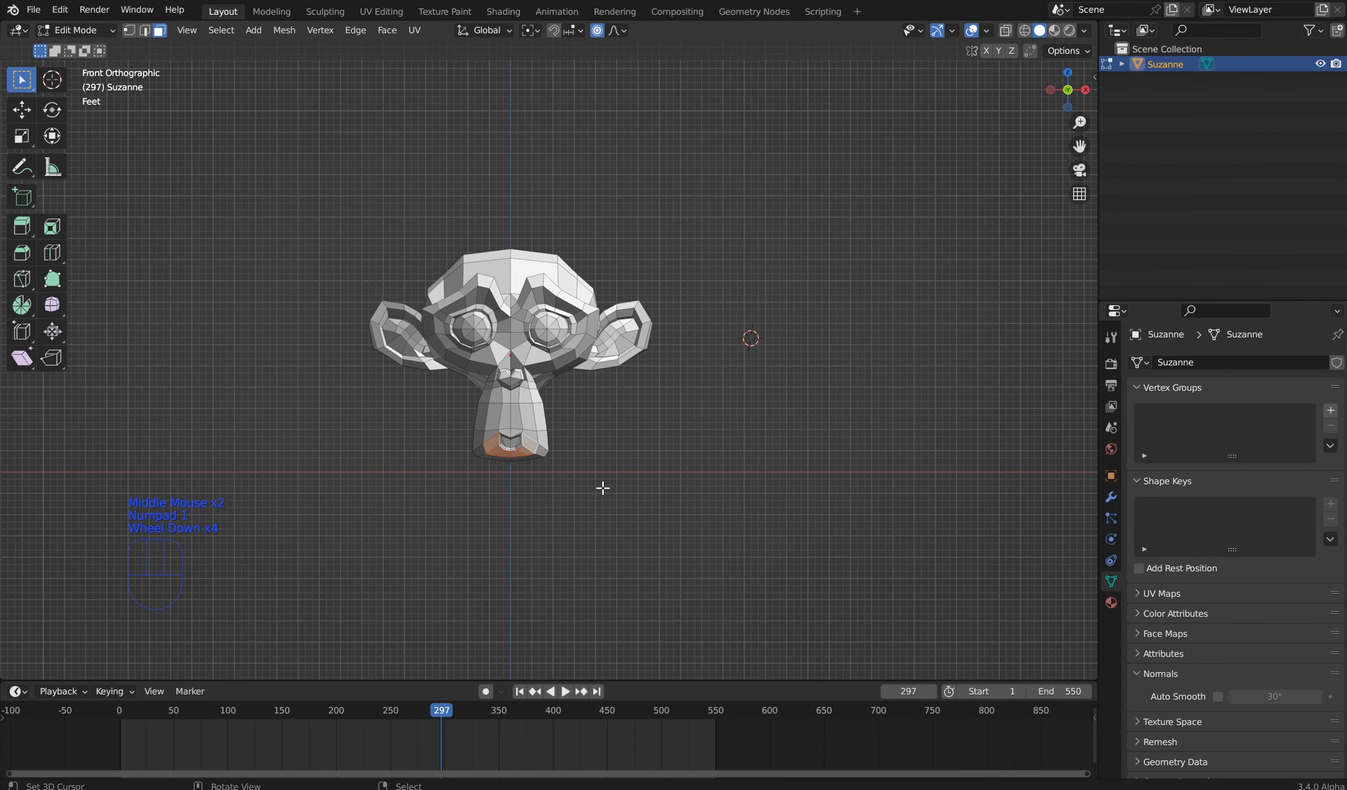
{"action": "key", "text": "KP_7"}
{"action": "middle_click_drag", "start_coordinate": [606, 531], "coordinate": [698, 232], "text": "shift"}
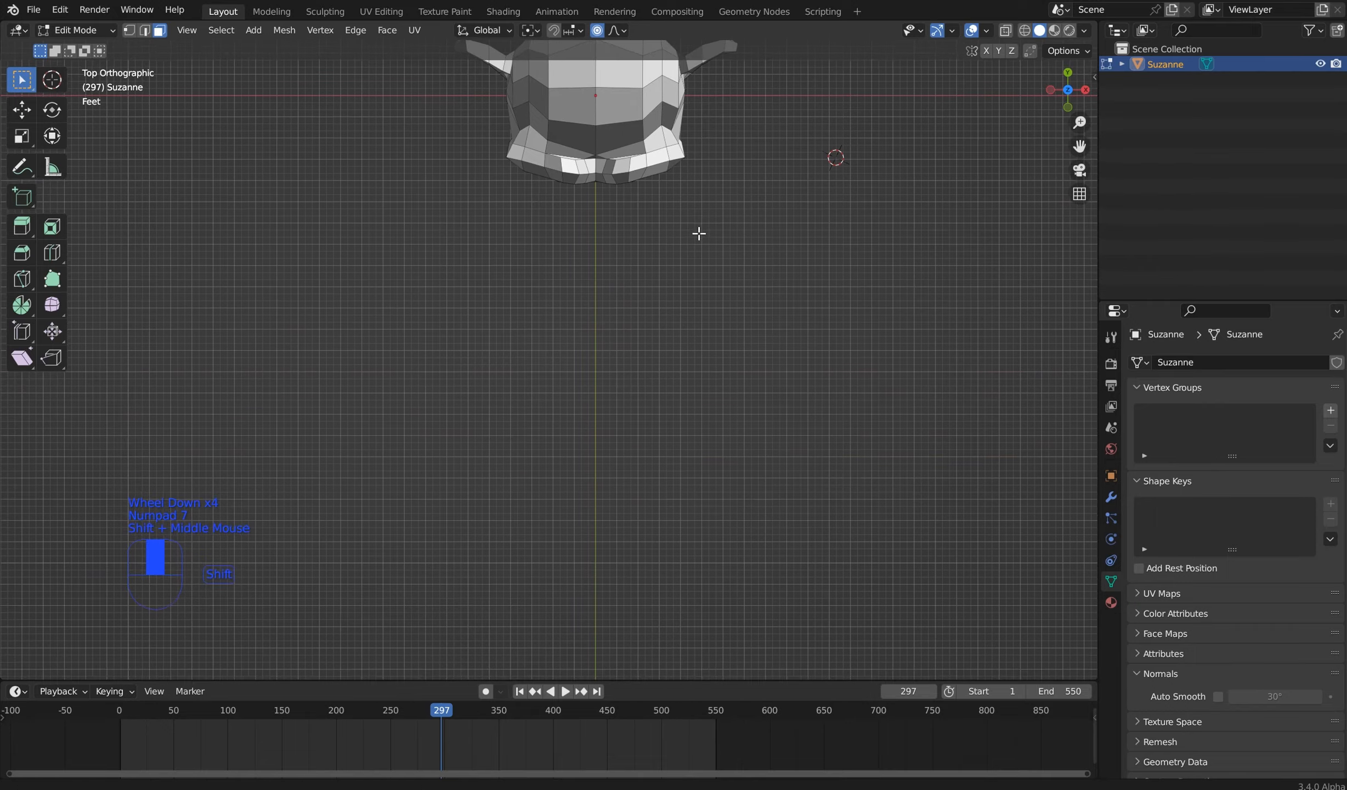
{"action": "scroll", "coordinate": [644, 295], "scroll_direction": "down", "scroll_amount": 1}
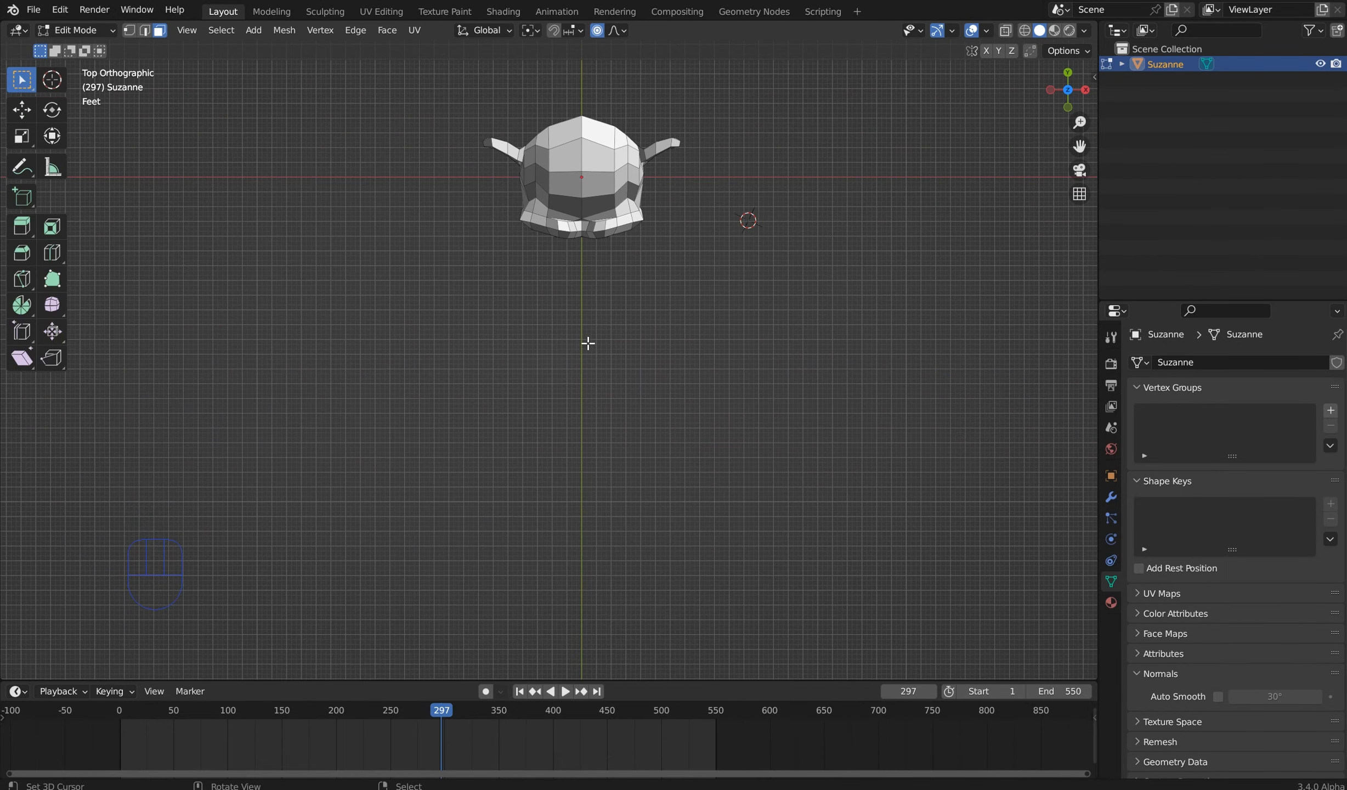
{"action": "left_click", "coordinate": [585, 380], "text": "ctrl"}
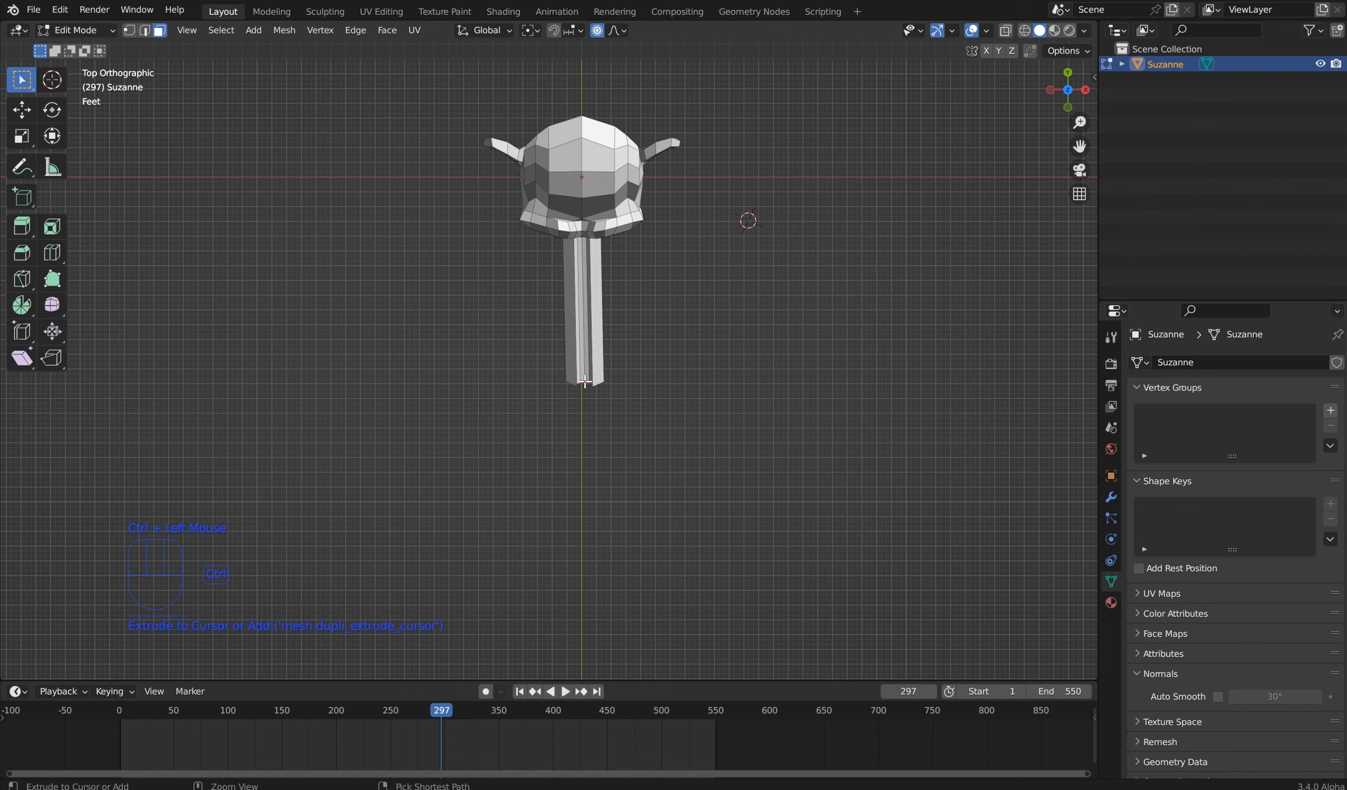
{"action": "left_click", "coordinate": [563, 521], "text": "ctrl"}
Step: Try extruding a third, longer segment from the tongue's end, bent towards positive X, and undo it
{"action": "scroll", "coordinate": [595, 573], "scroll_direction": "down", "scroll_amount": 3}
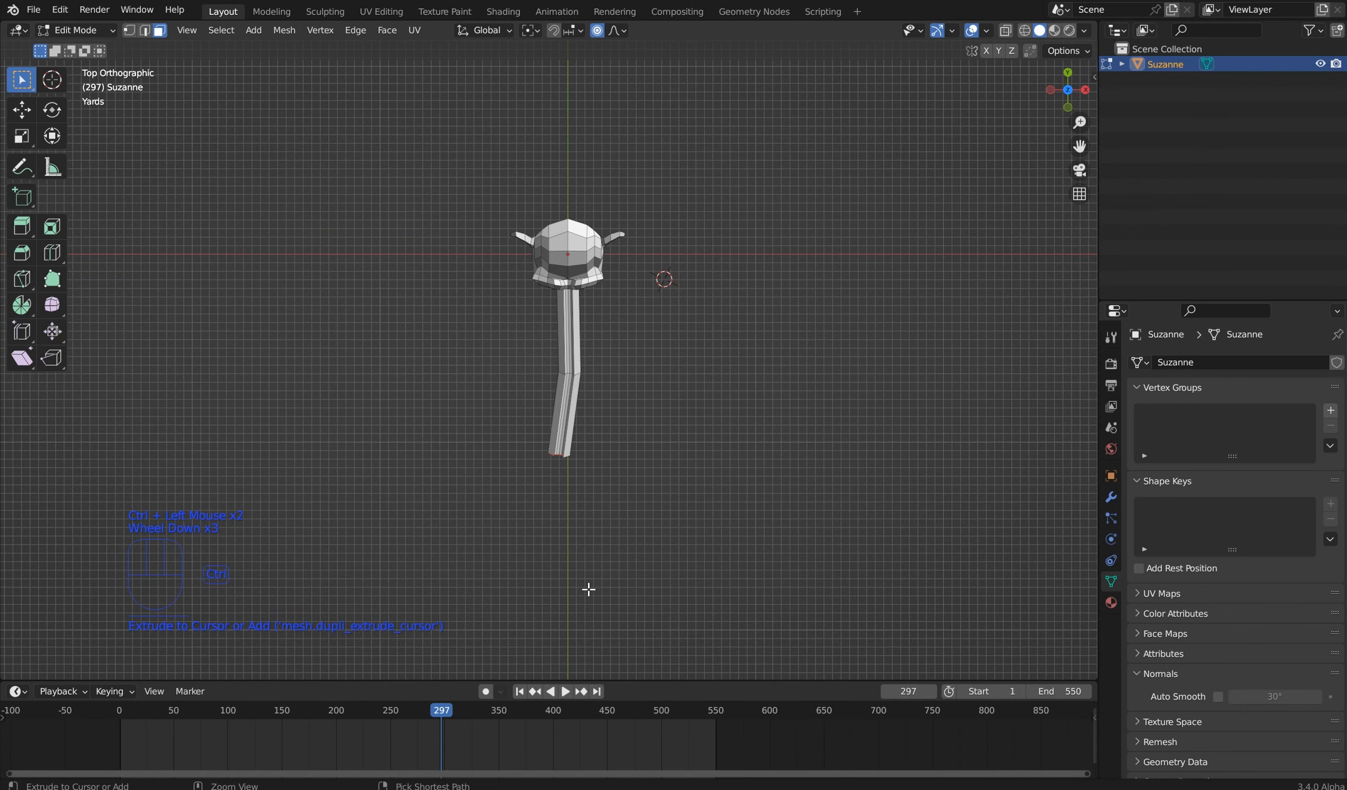
{"action": "left_click", "coordinate": [586, 597], "text": "ctrl"}
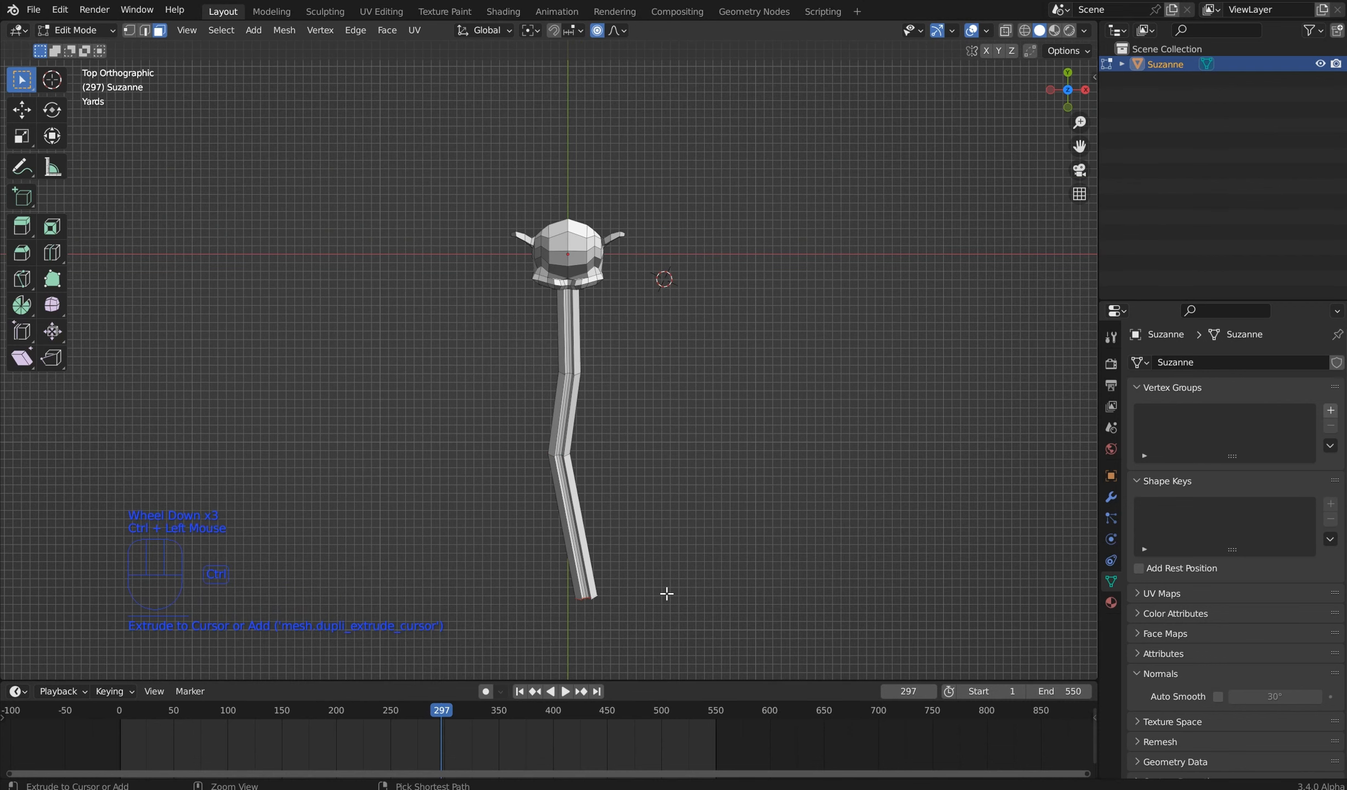
{"action": "middle_click_drag", "start_coordinate": [666, 594], "coordinate": [775, 456], "text": "ctrl"}
{"action": "scroll", "coordinate": [704, 354], "scroll_direction": "down", "scroll_amount": 2}
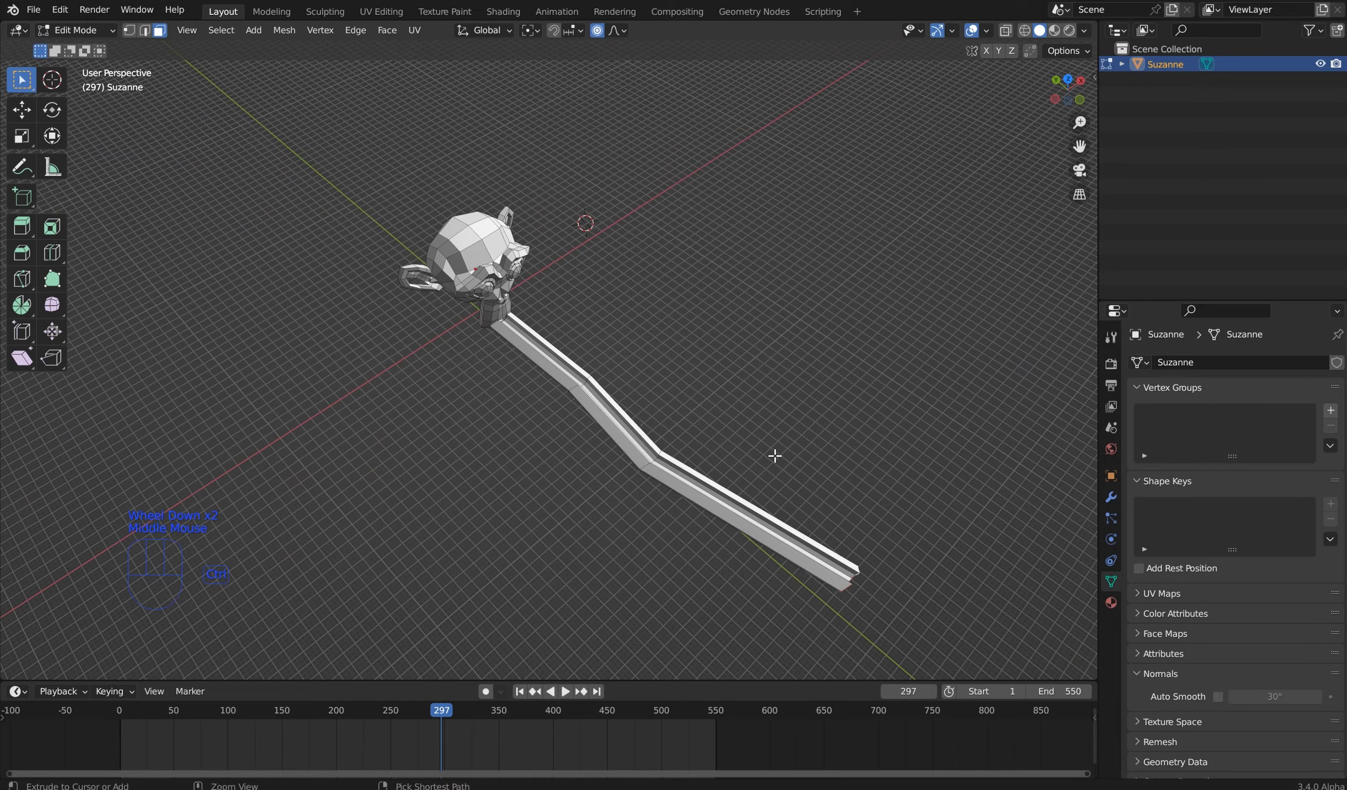
{"action": "key", "text": "ctrl+z"}
Step: In Object Mode, add a Catmull-Clark Subdivision modifier to Suzanne, raise its viewport level by one and apply it
{"action": "middle_click_drag", "start_coordinate": [761, 400], "coordinate": [716, 340]}
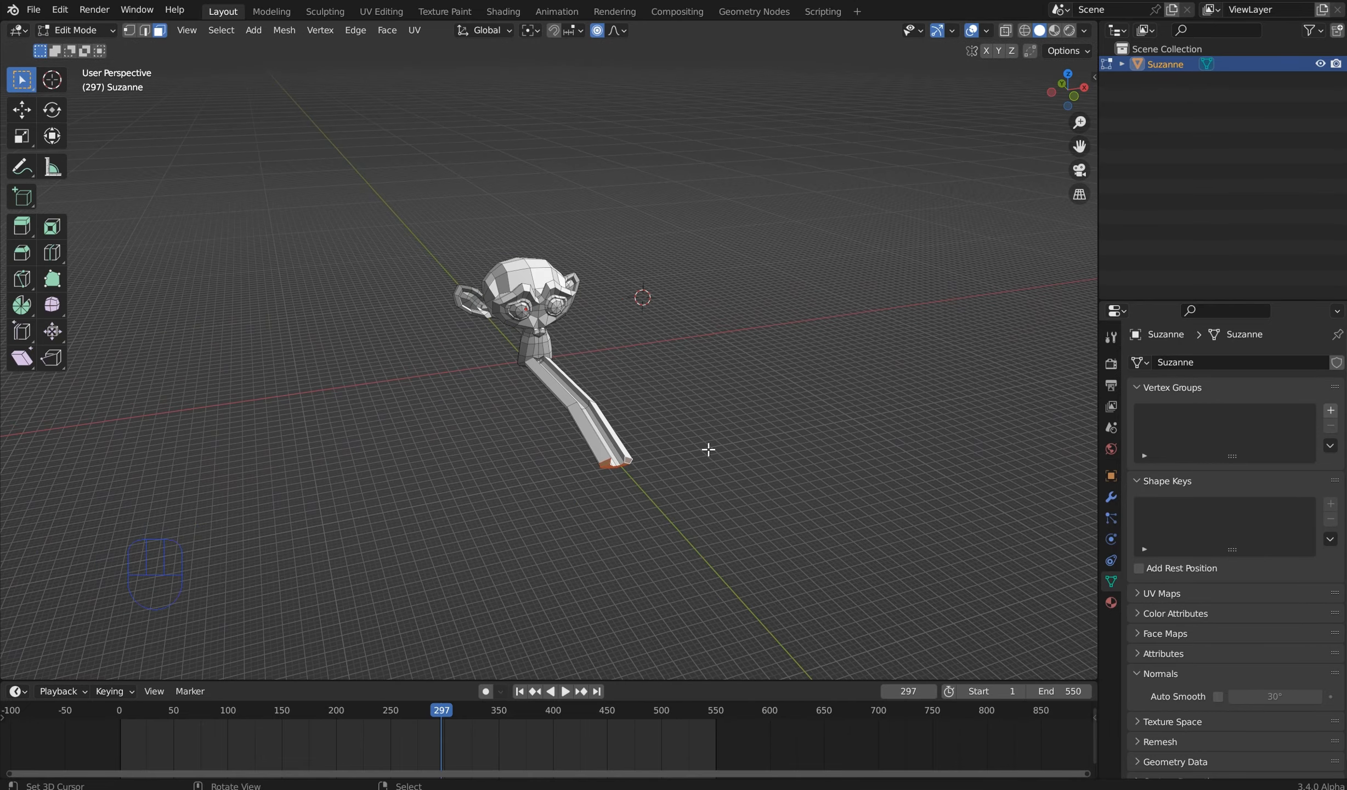
{"action": "middle_click_drag", "start_coordinate": [694, 472], "coordinate": [837, 470]}
{"action": "key", "text": "Tab"}
{"action": "scroll", "coordinate": [692, 480], "scroll_direction": "up", "scroll_amount": 1}
{"action": "scroll", "coordinate": [838, 471], "scroll_direction": "up", "scroll_amount": 2}
{"action": "left_click", "coordinate": [1111, 497]}
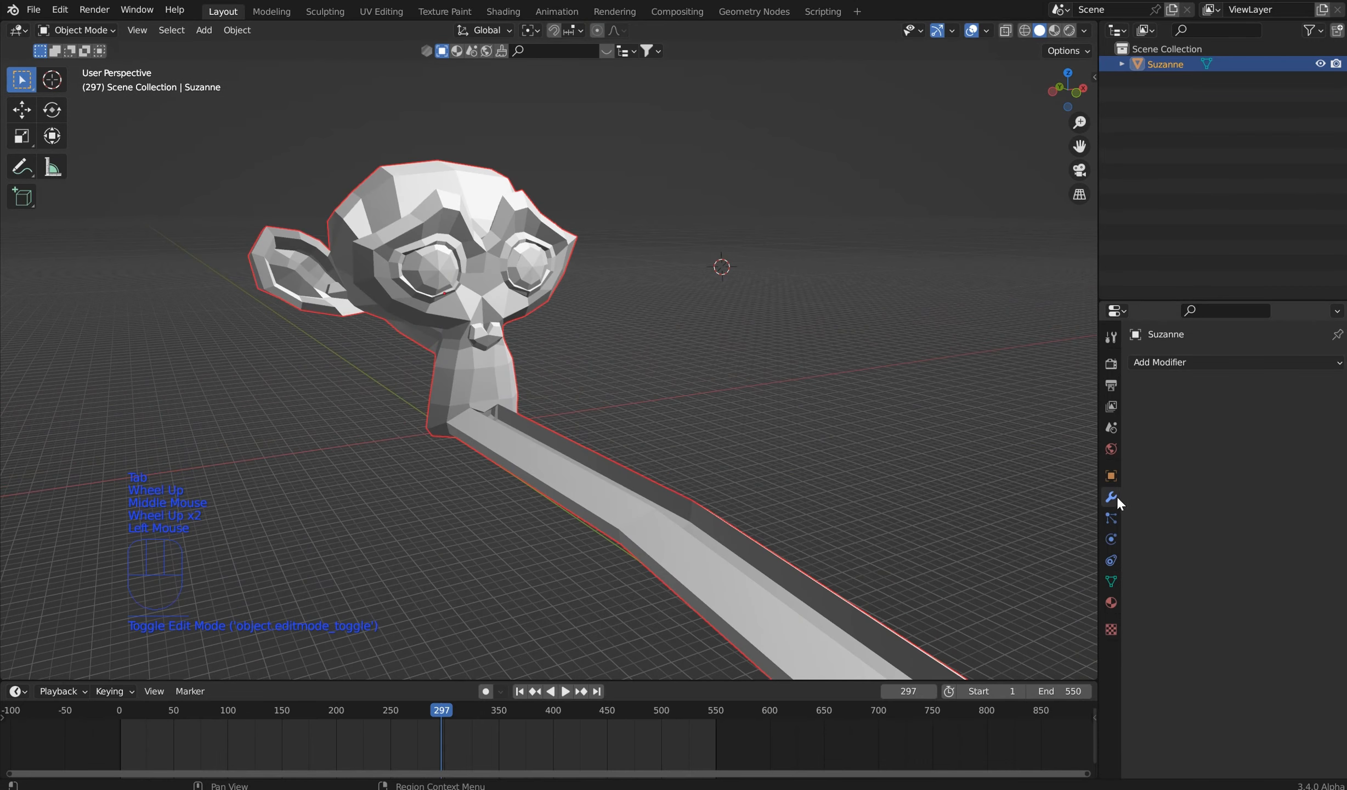
{"action": "left_click", "coordinate": [1174, 363]}
{"action": "left_click", "coordinate": [1031, 641]}
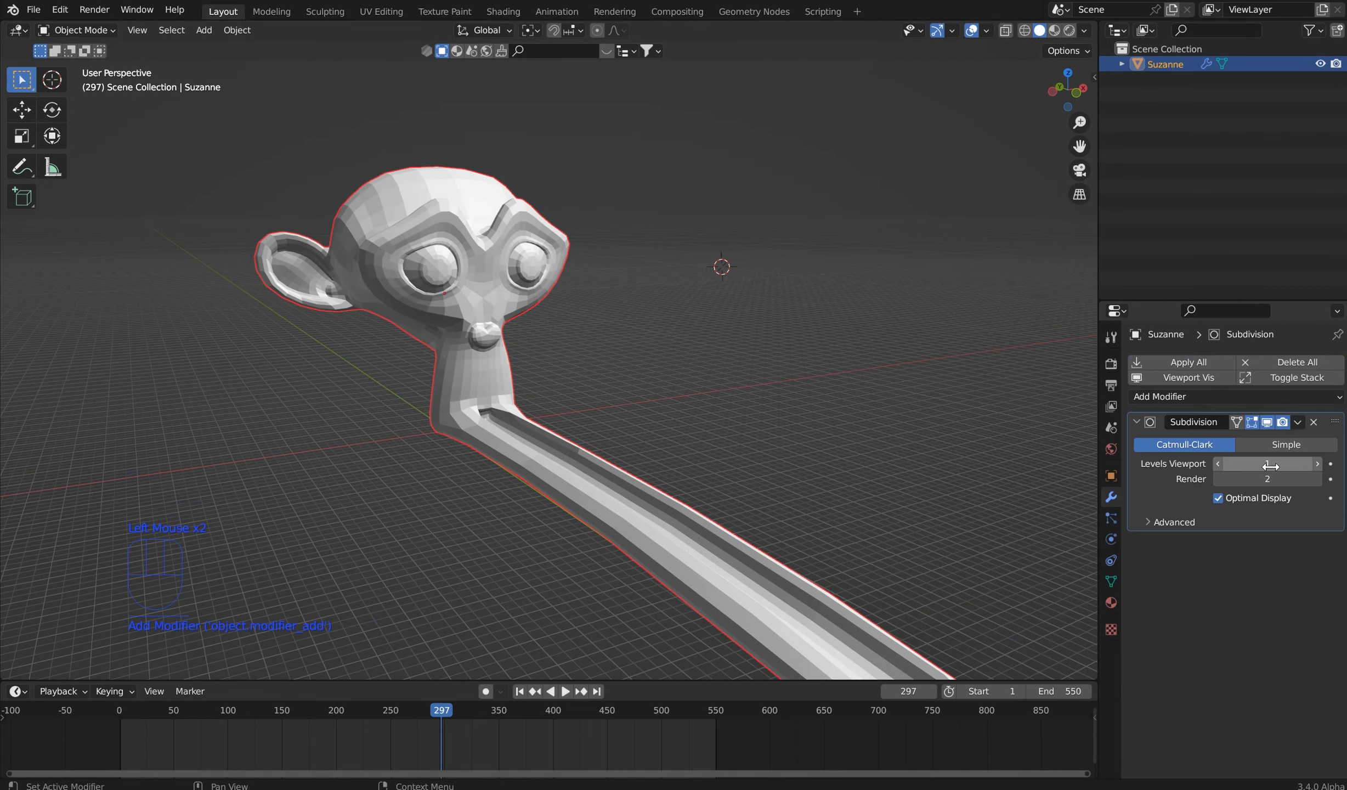
{"action": "left_click", "coordinate": [1319, 464]}
{"action": "left_click", "coordinate": [1200, 364]}
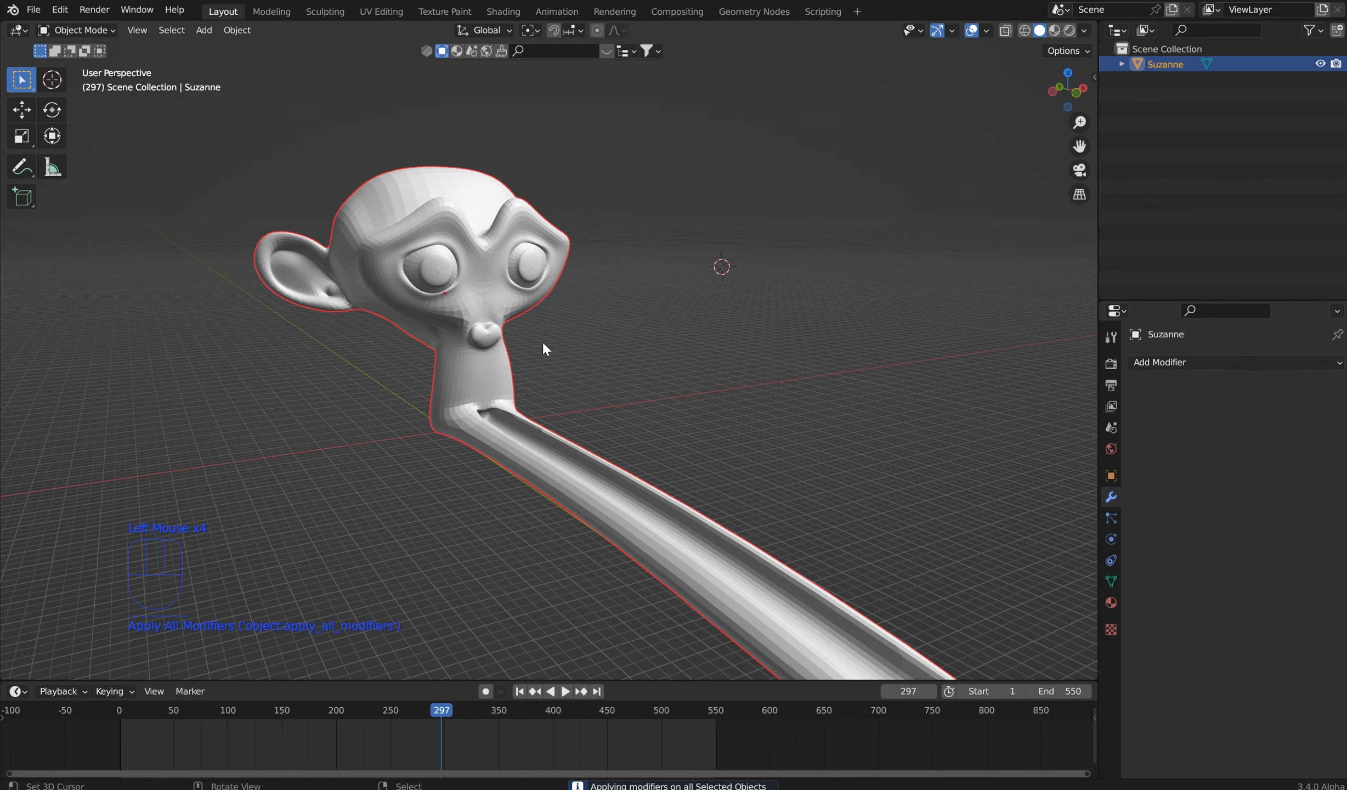
Step: Apply Shade Smooth to the subdivided Suzanne
{"action": "key", "text": "q"}
{"action": "left_click", "coordinate": [648, 403]}
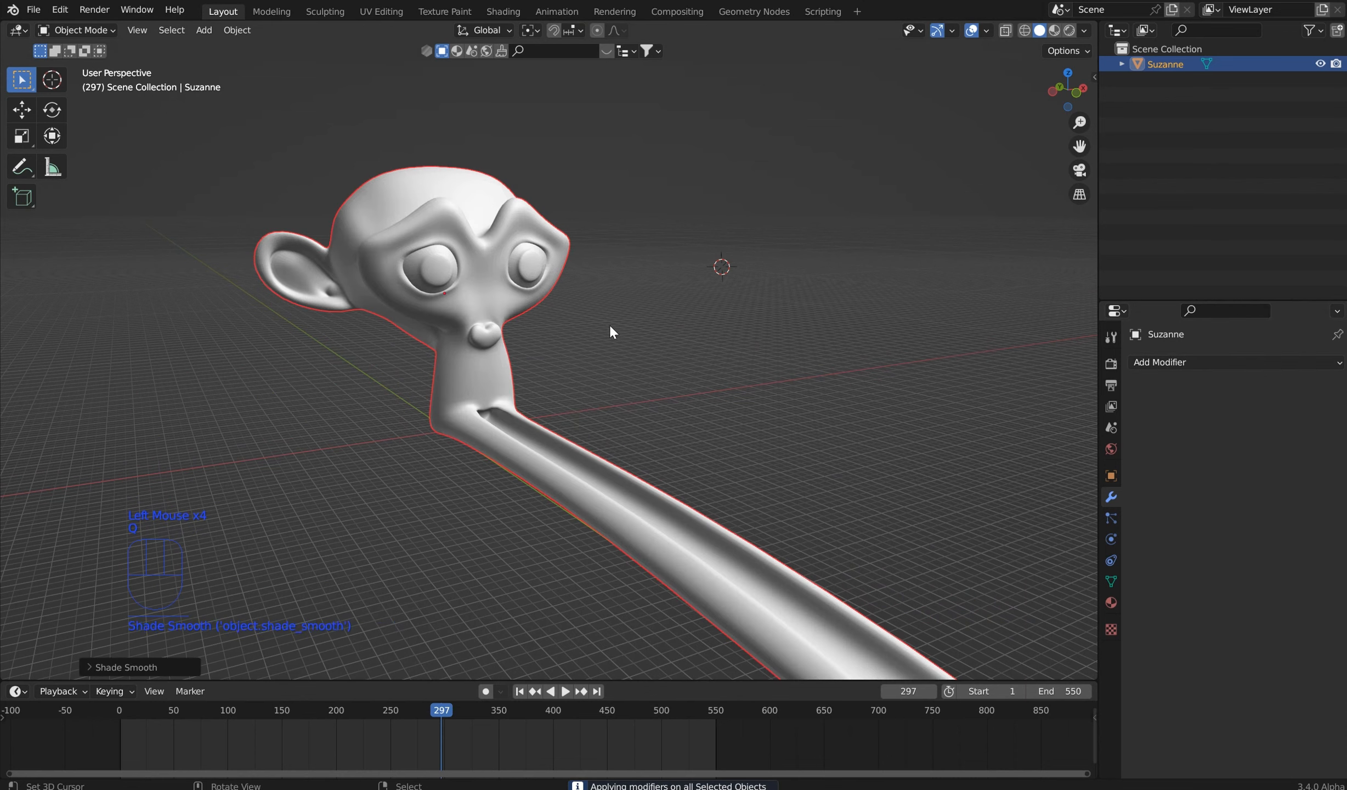
{"action": "mouse_move", "coordinate": [609, 323]}
{"action": "middle_mouse_down"}
{"action": "mouse_move", "coordinate": [690, 509]}
{"action": "mouse_move", "coordinate": [592, 490]}
{"action": "middle_mouse_up"}
{"action": "scroll", "coordinate": [660, 375], "scroll_direction": "up", "scroll_amount": 2}
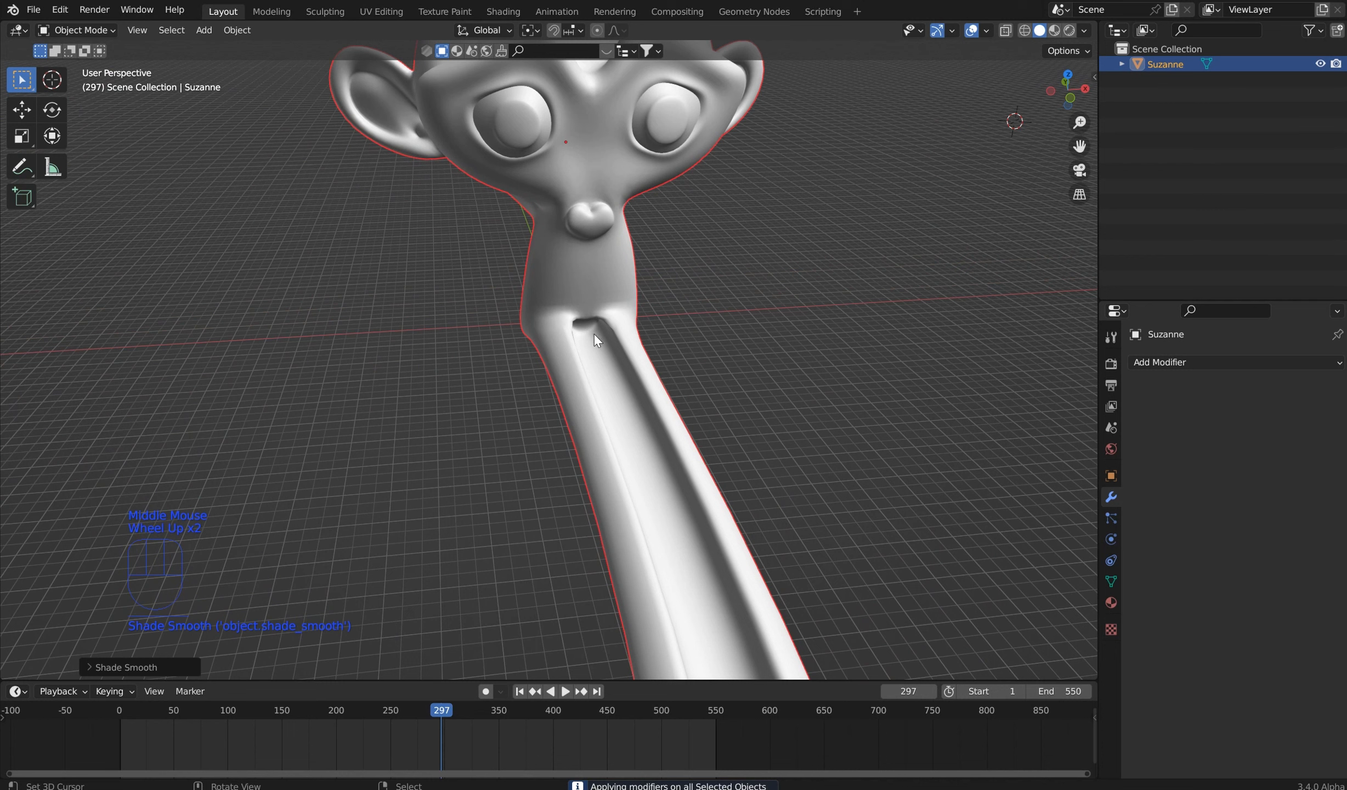
Step: Snap the 3D cursor to the world origin
{"action": "key", "text": "shift+s"}
{"action": "left_click", "coordinate": [533, 333]}
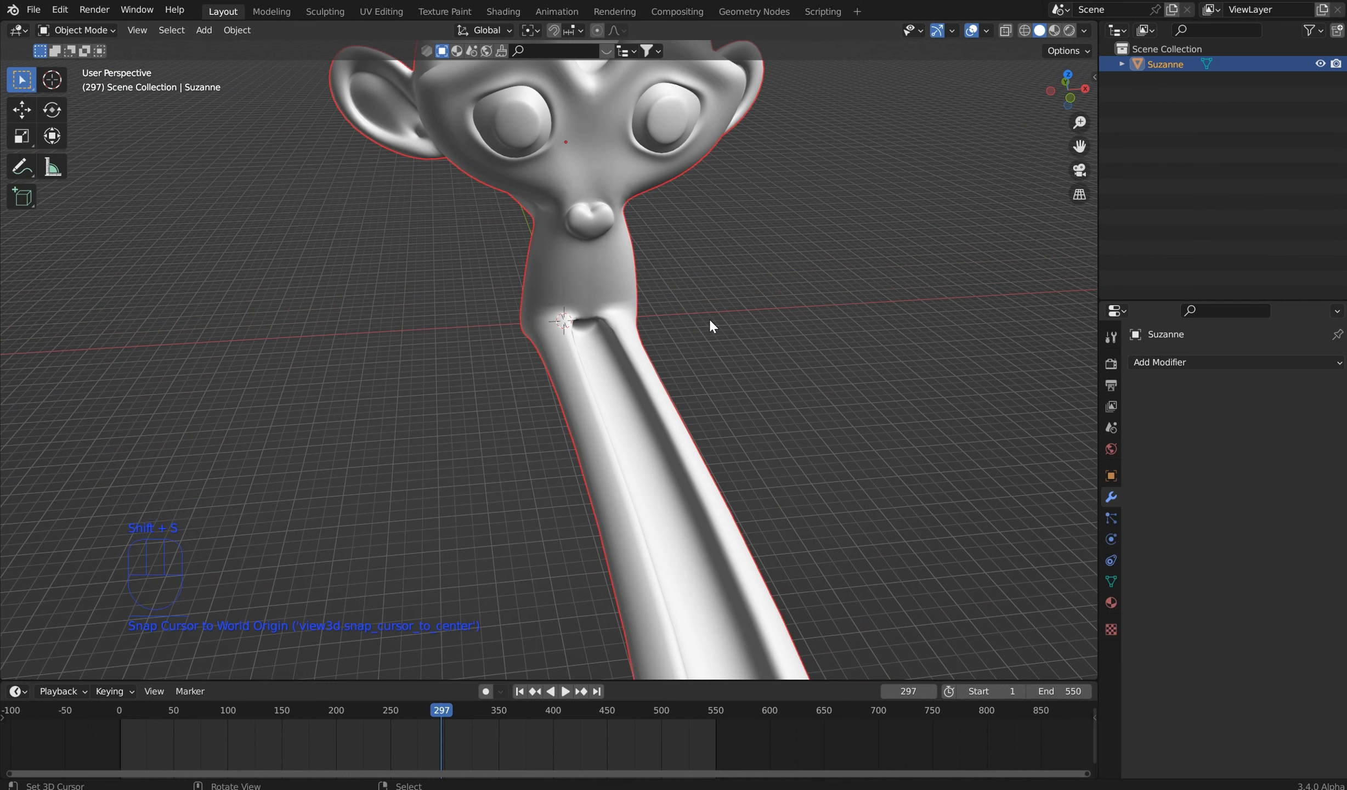
{"action": "left_click", "coordinate": [810, 259]}
{"action": "key", "text": "shift+s"}
{"action": "left_click", "coordinate": [485, 363]}
Step: Add a Bezier curve at the 3D cursor and delete all its vertices in Edit Mode
{"action": "key", "text": "shift+a"}
{"action": "mouse_move", "coordinate": [593, 286]}
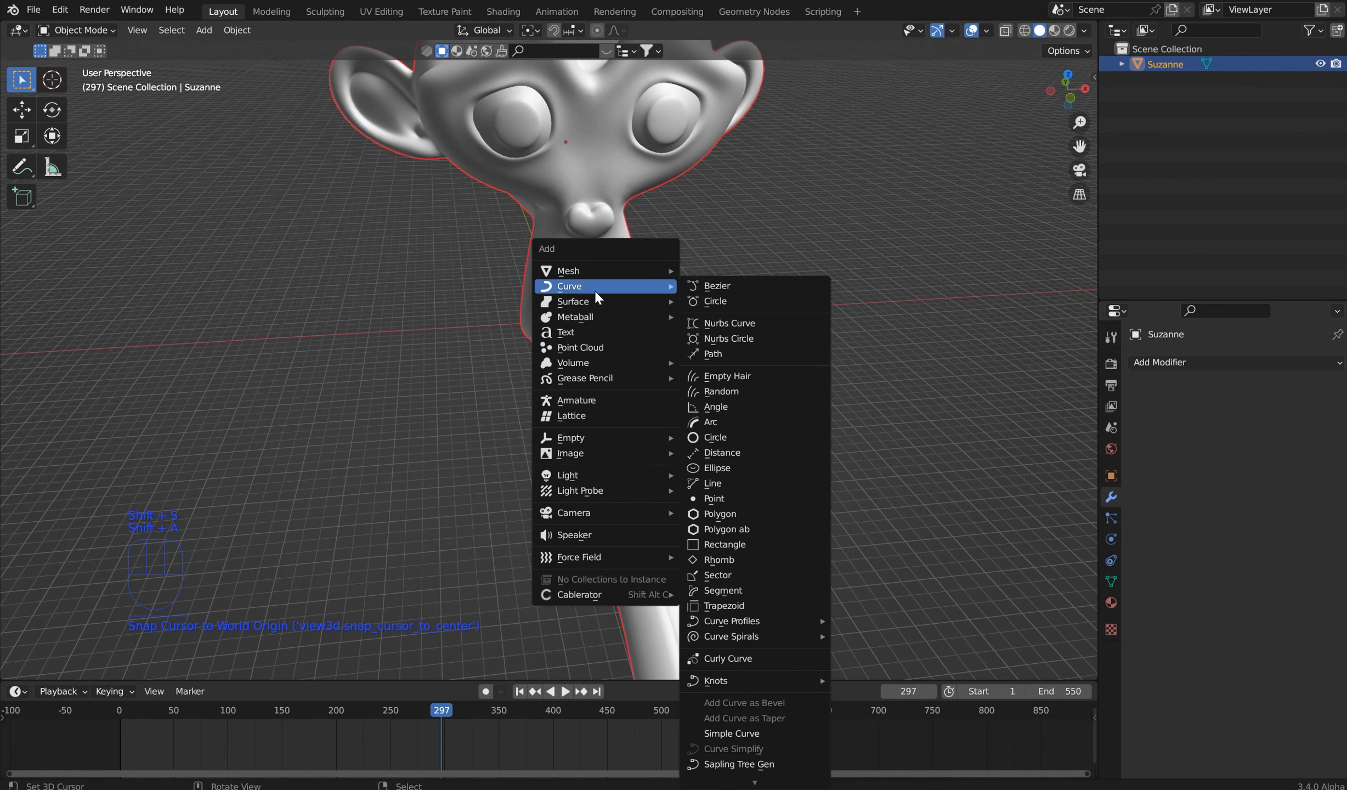
{"action": "left_click", "coordinate": [719, 286]}
{"action": "key", "text": "Tab"}
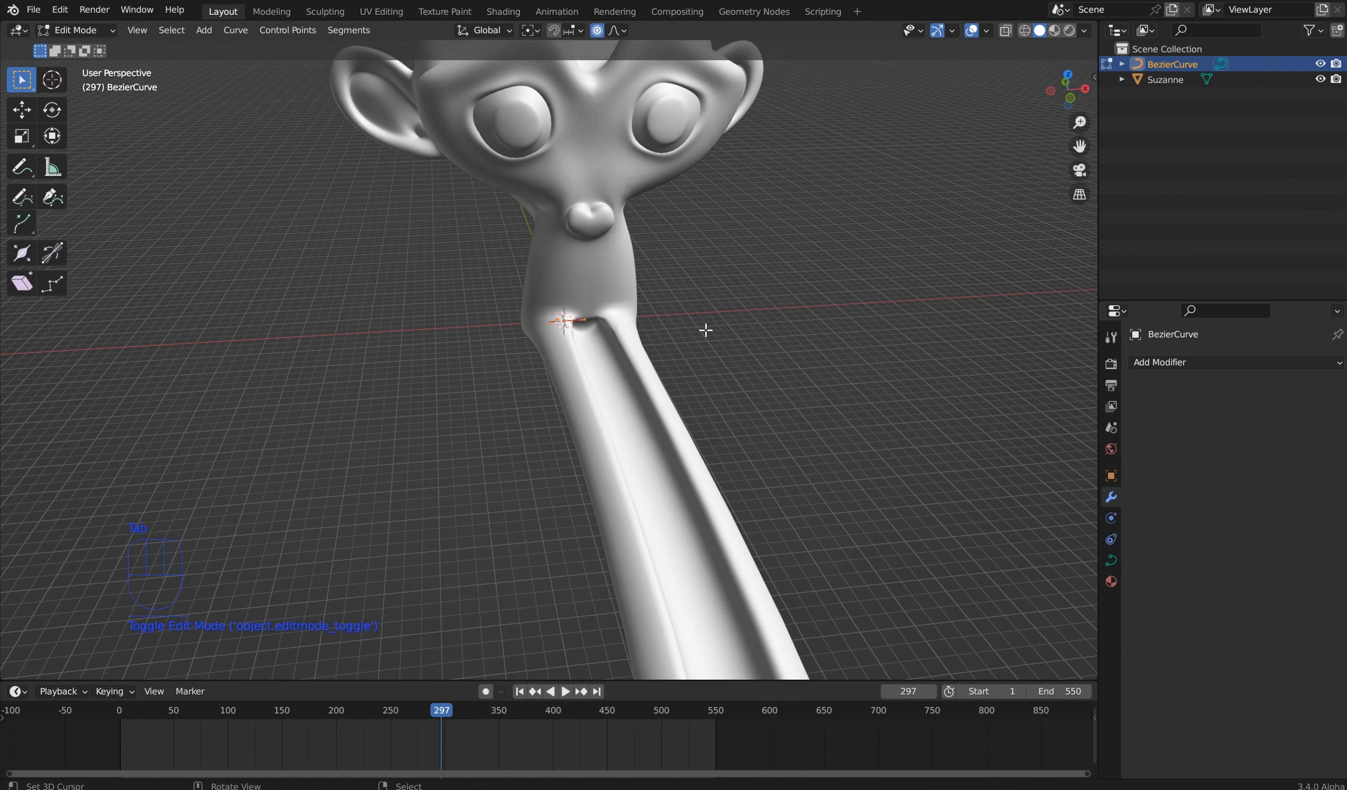
{"action": "key", "text": "x"}
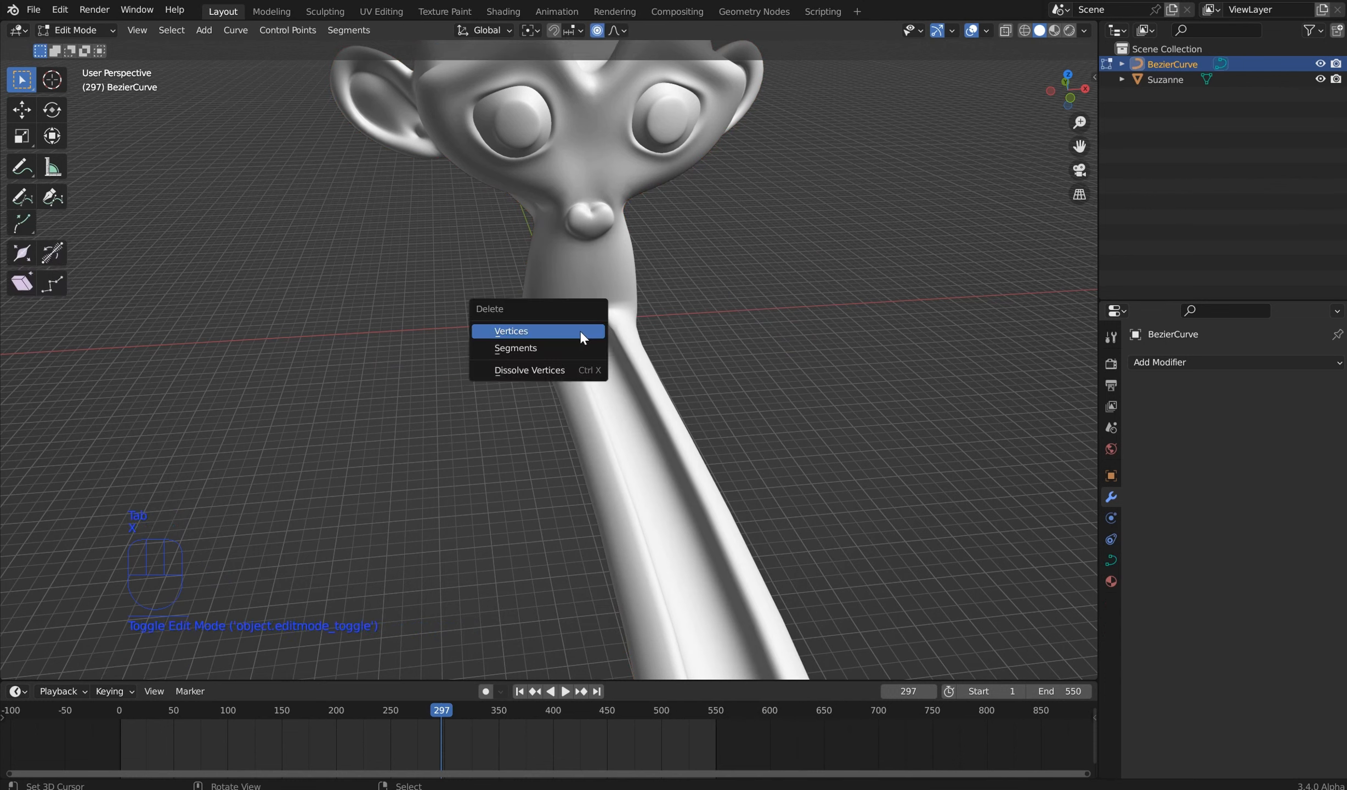
{"action": "left_click", "coordinate": [581, 331]}
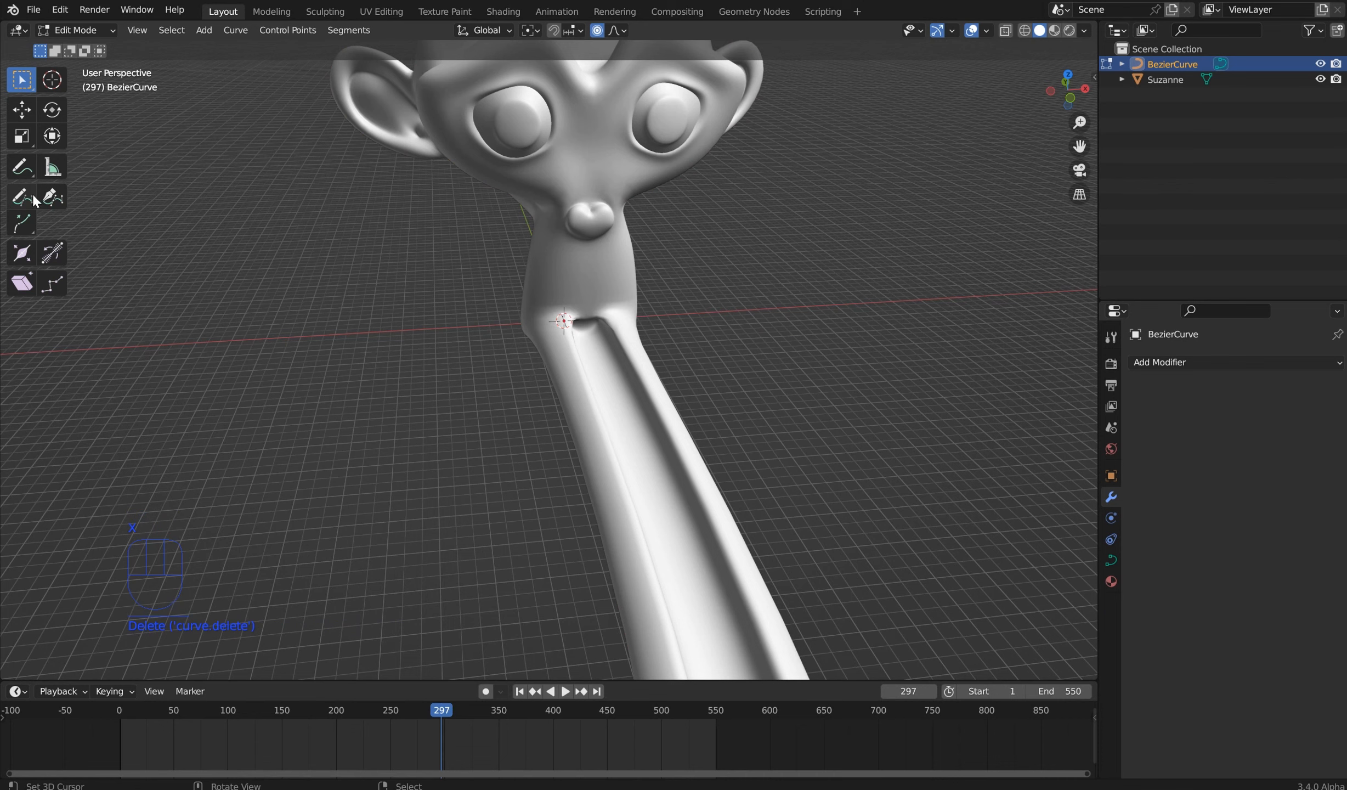
Step: With the Draw tool at Cursor depth, draw a long wavy freehand Bezier curve beneath Suzanne's chin and across the tongue
{"action": "middle_click_drag", "start_coordinate": [496, 276], "coordinate": [528, 368]}
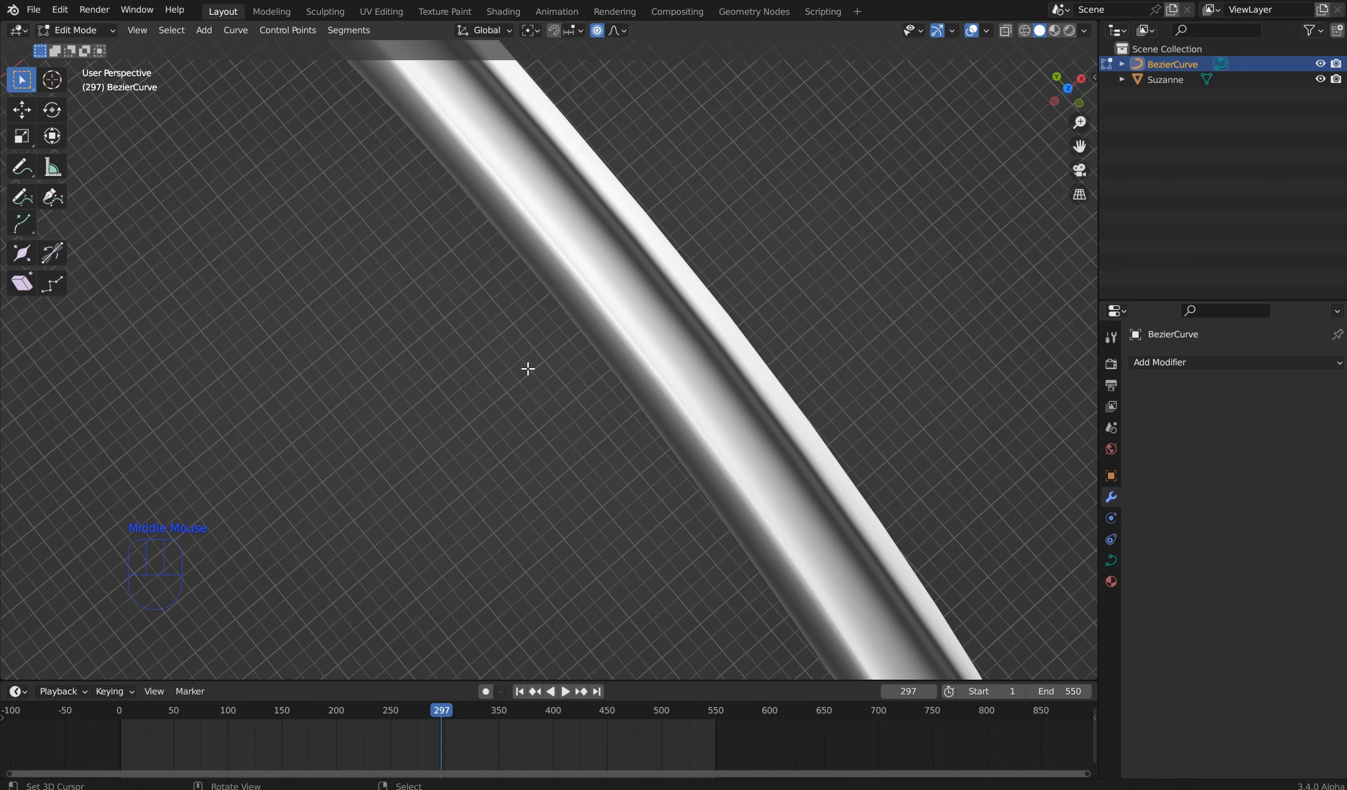
{"action": "scroll", "coordinate": [447, 156], "scroll_direction": "down", "scroll_amount": 3}
{"action": "left_click", "coordinate": [22, 196]}
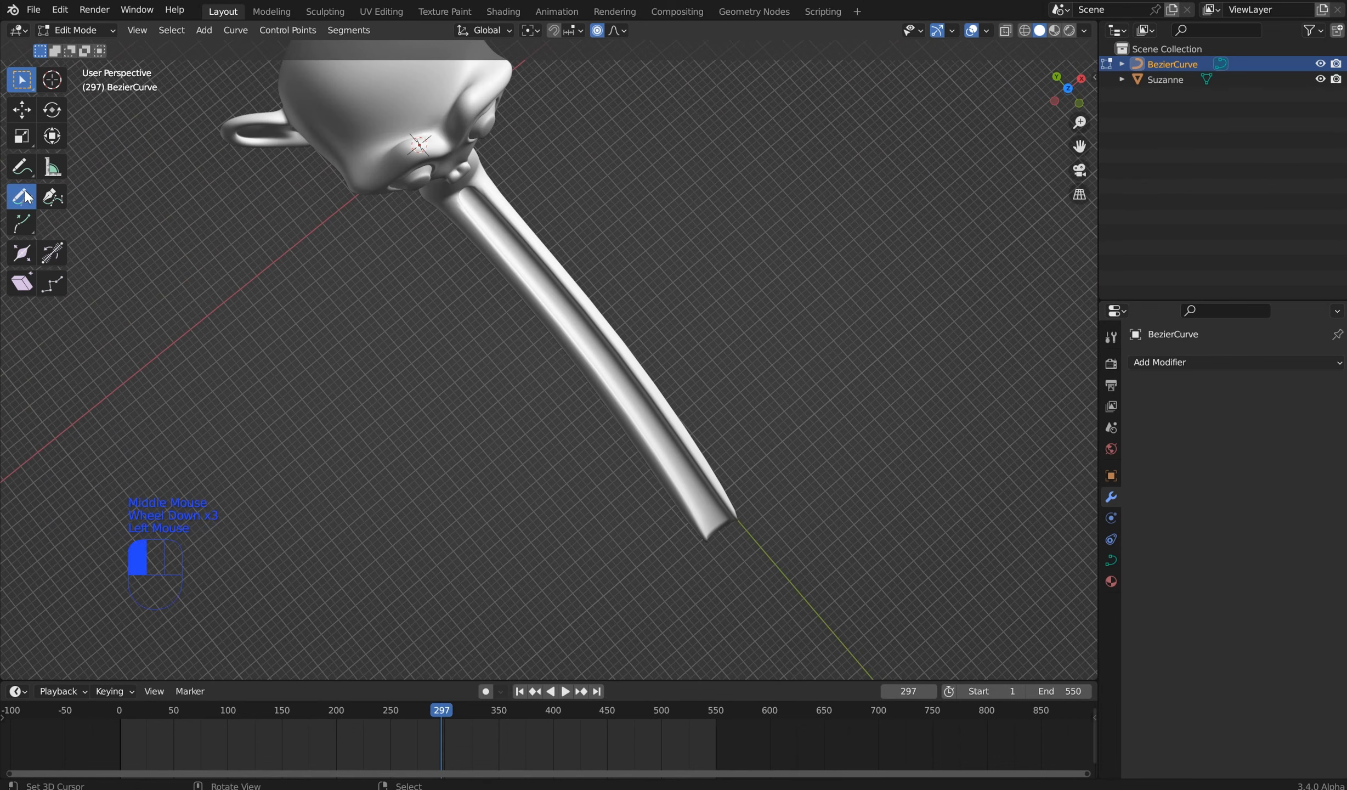
{"action": "mouse_move", "coordinate": [341, 323]}
{"action": "left_mouse_down"}
{"action": "mouse_move", "coordinate": [557, 301]}
{"action": "mouse_move", "coordinate": [1090, 484]}
{"action": "left_mouse_up"}
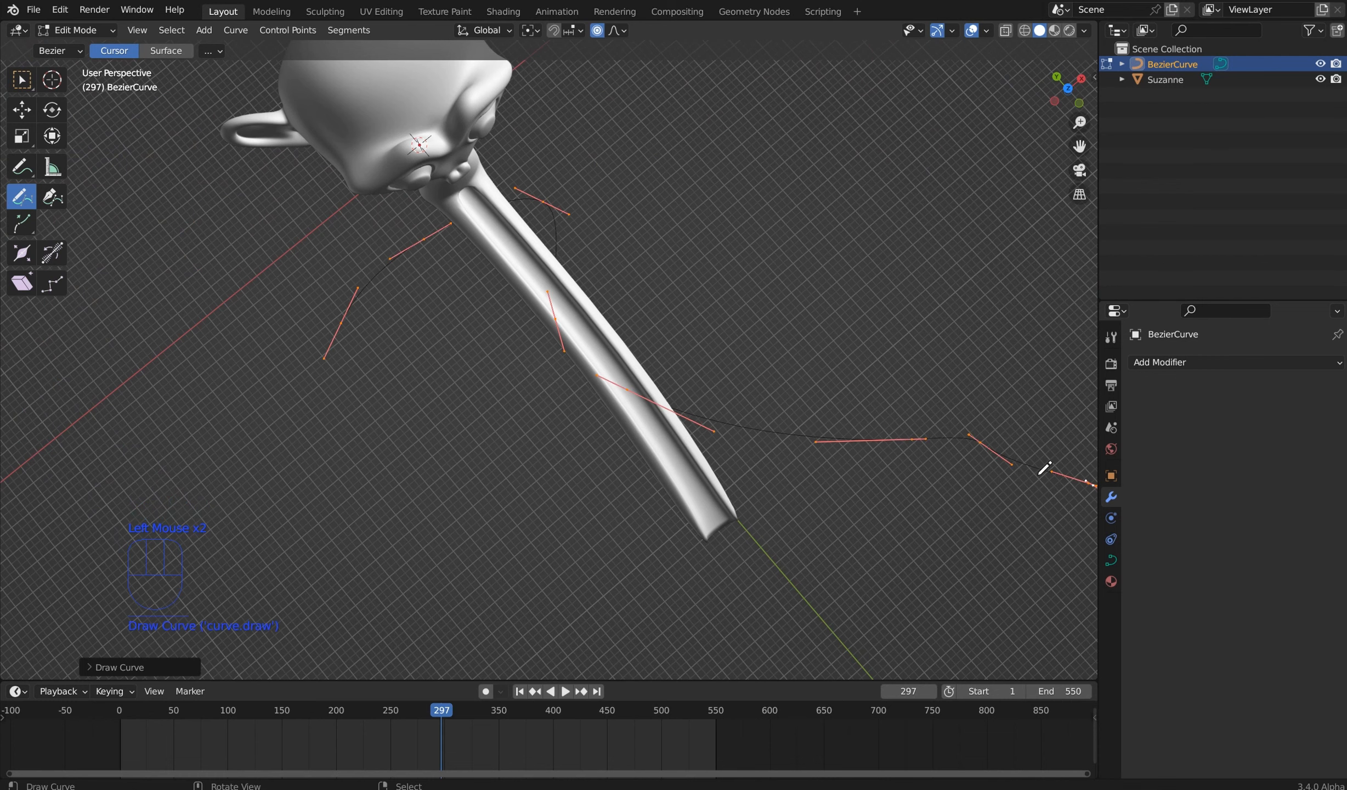
Step: Undo the wavy freehand Bezier stroke drawn beneath Suzanne's chin and across the tongue
{"action": "mouse_move", "coordinate": [678, 376]}
{"action": "middle_mouse_down"}
{"action": "mouse_move", "coordinate": [629, 329]}
{"action": "mouse_move", "coordinate": [618, 376]}
{"action": "mouse_move", "coordinate": [589, 408]}
{"action": "middle_mouse_up"}
{"action": "key", "text": "Tab"}
{"action": "key", "text": "Tab"}
{"action": "key", "text": "ctrl+z"}
{"action": "key", "text": "ctrl+z"}
{"action": "key", "text": "ctrl+z"}
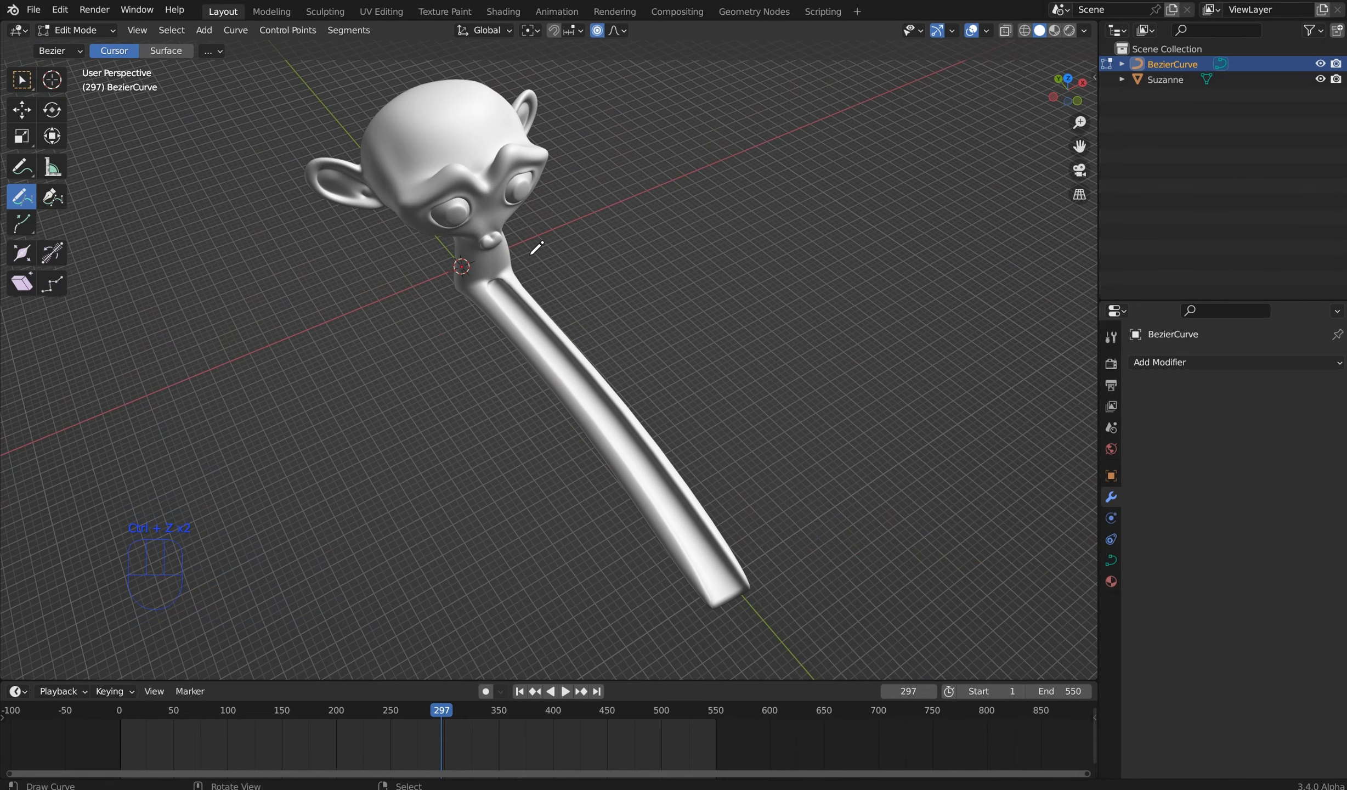
Step: Return to Object Mode and append the River From Curve node tree from the river generator blend file
{"action": "key", "text": "q"}
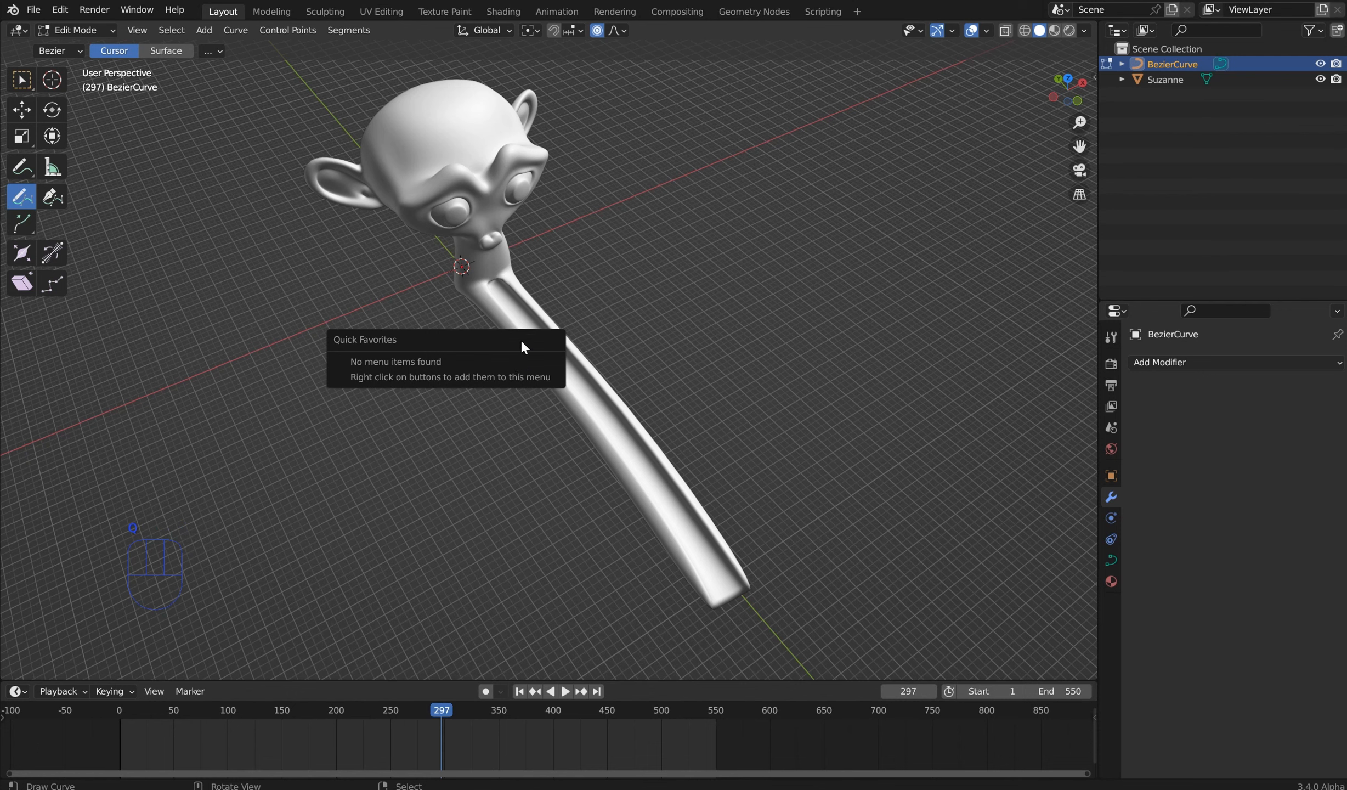
{"action": "right_click", "coordinate": [549, 266]}
{"action": "key", "text": "Tab"}
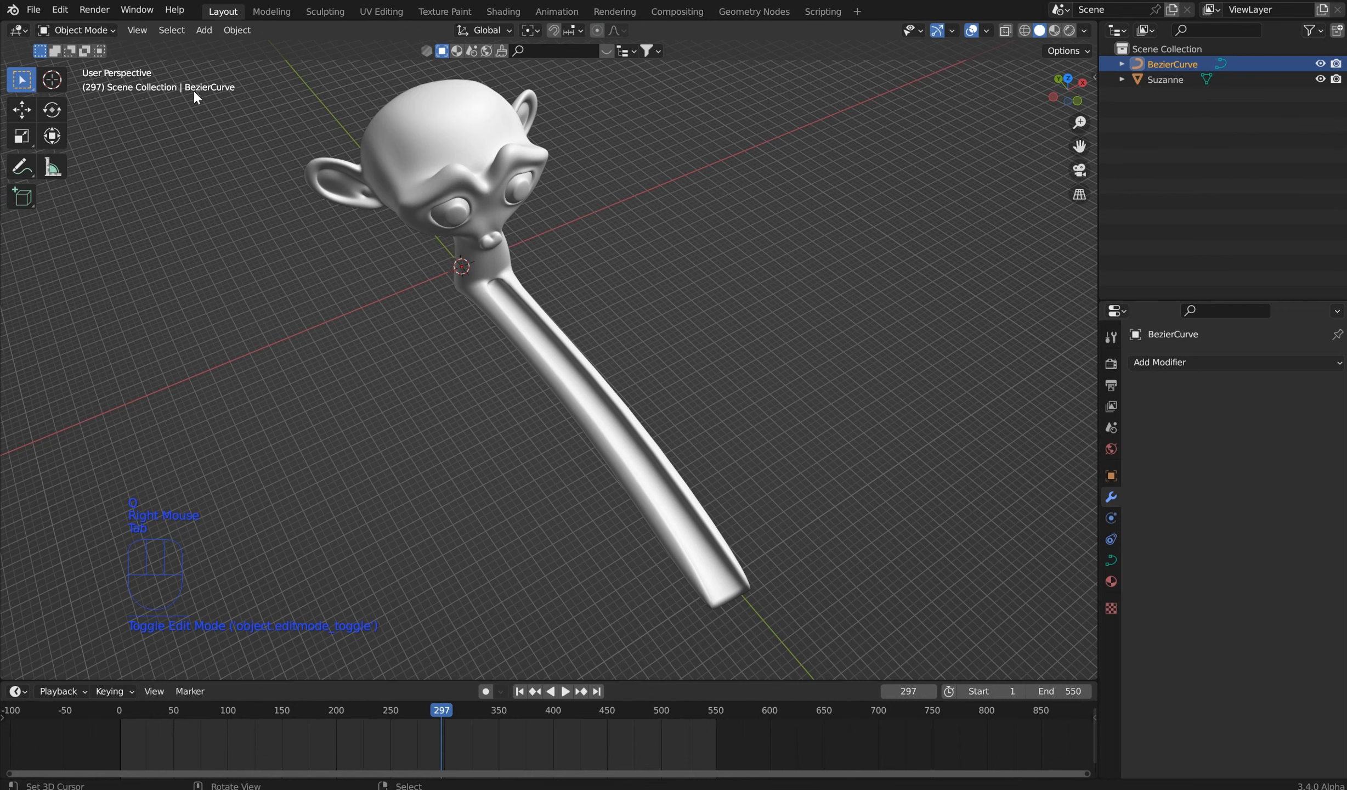
{"action": "key", "text": "q"}
{"action": "left_click", "coordinate": [346, 274]}
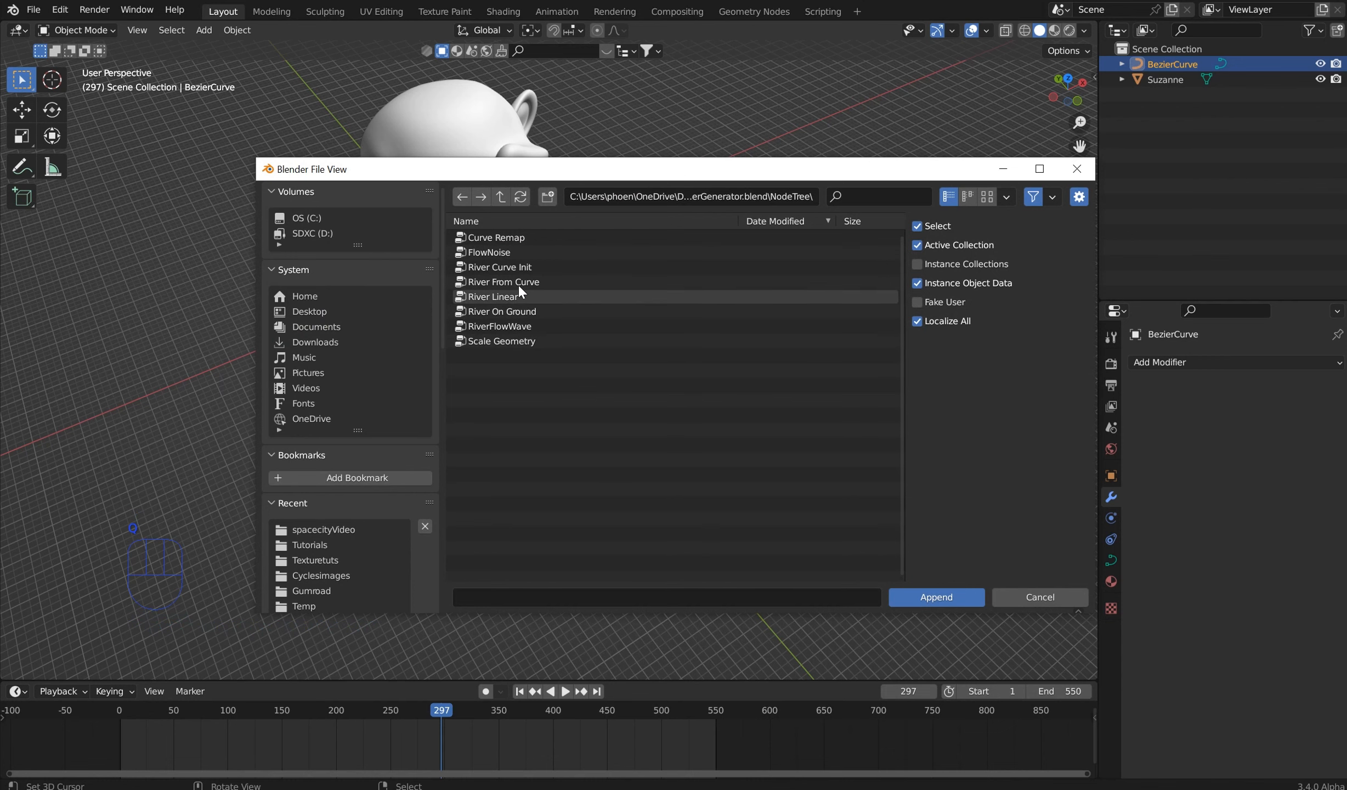
{"action": "double_click", "coordinate": [523, 281]}
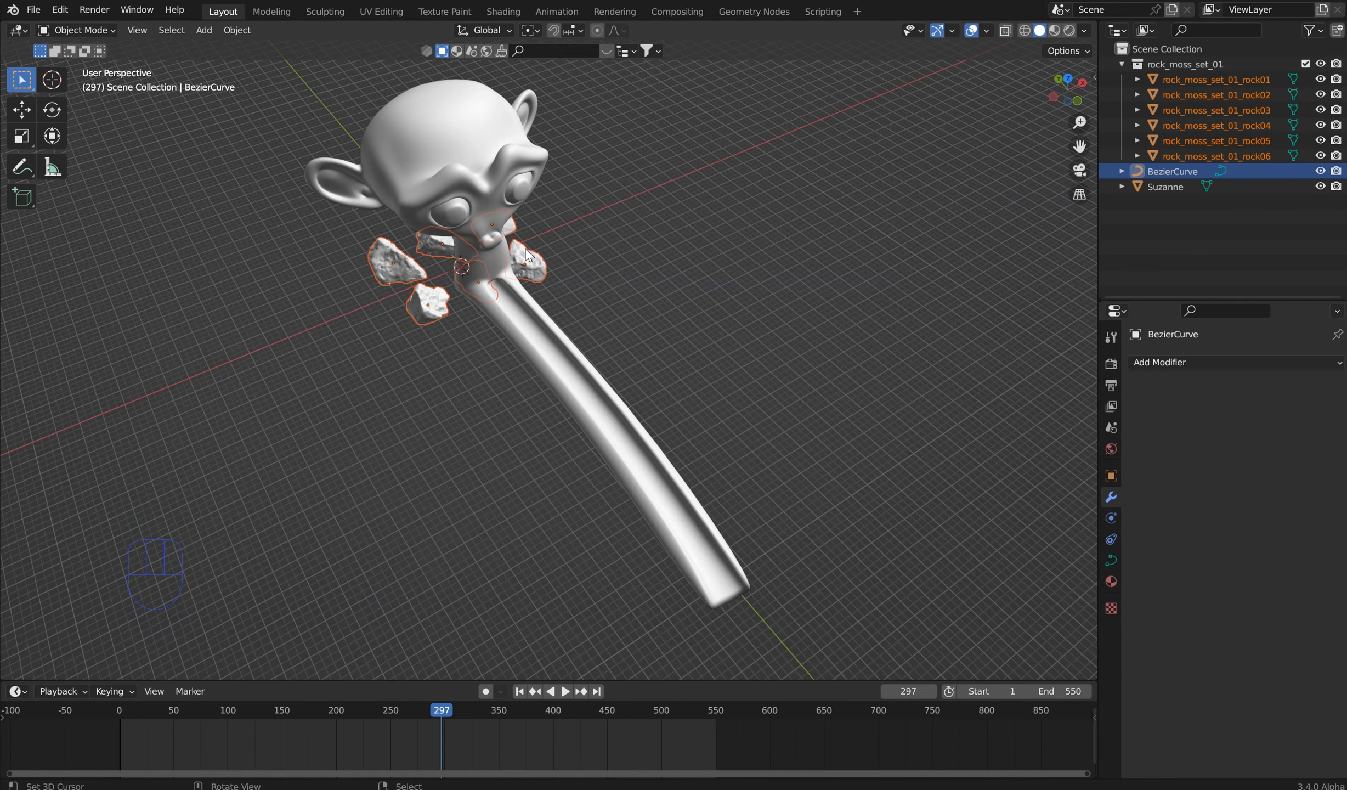
Step: Add a Geometry Nodes modifier to BezierCurve and assign the River From Curve node group to it
{"action": "middle_click_drag", "start_coordinate": [507, 281], "coordinate": [395, 354]}
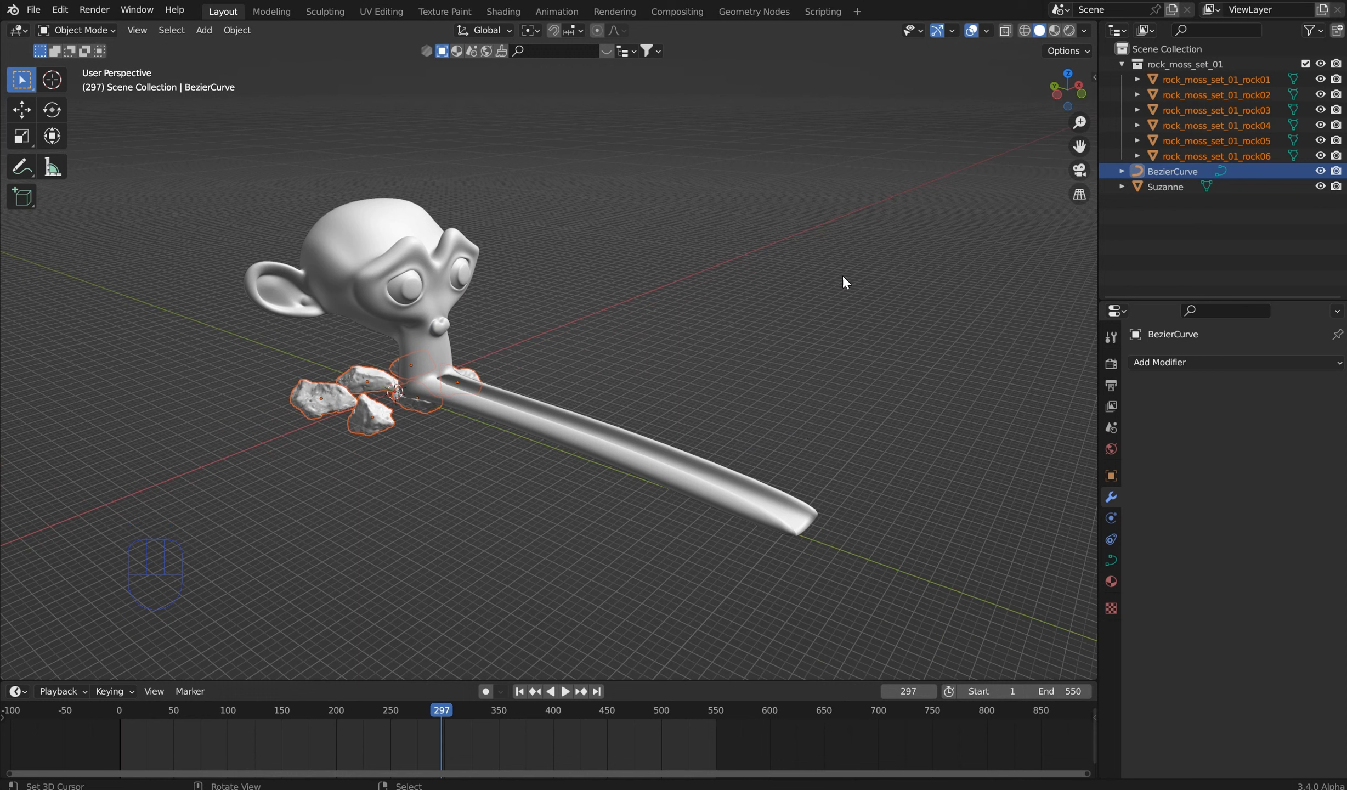
{"action": "left_click", "coordinate": [1179, 171]}
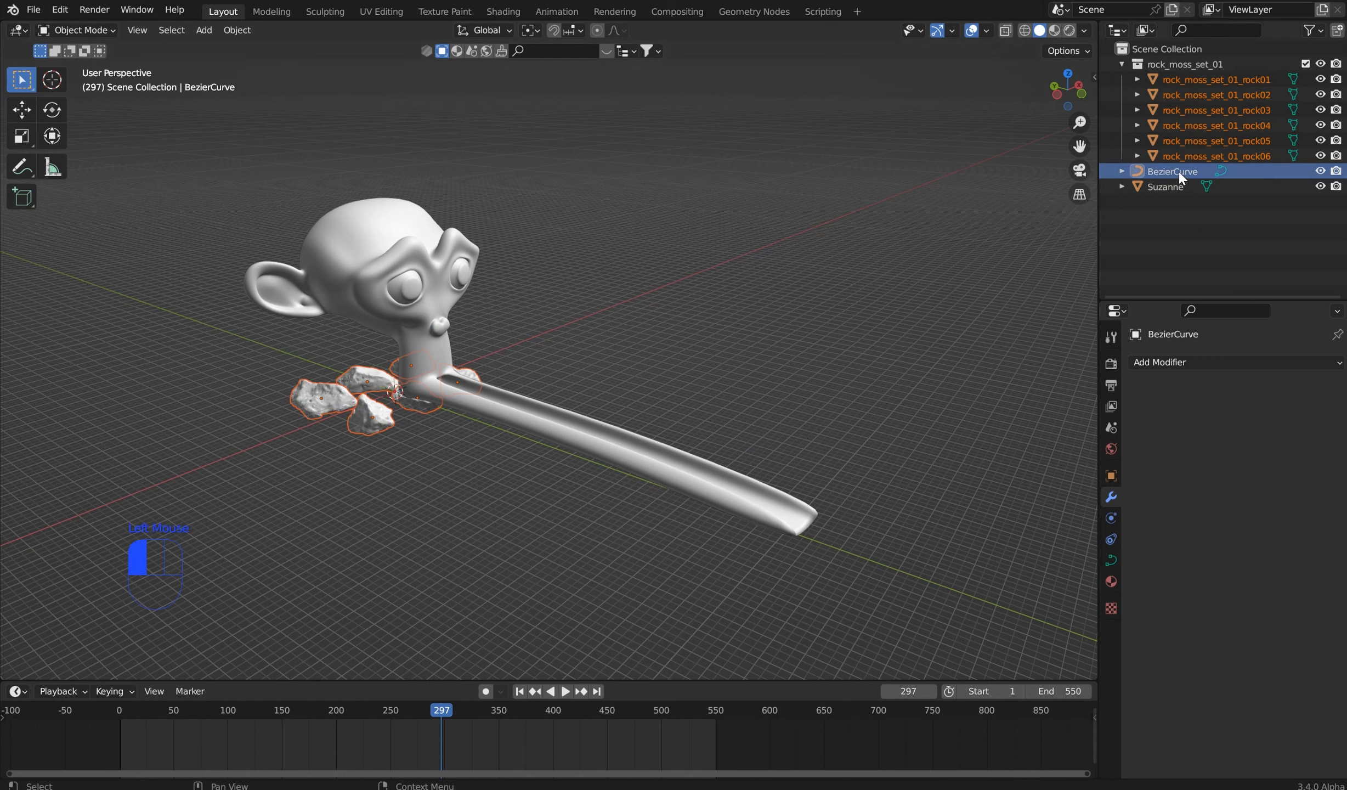
{"action": "left_click", "coordinate": [1150, 362]}
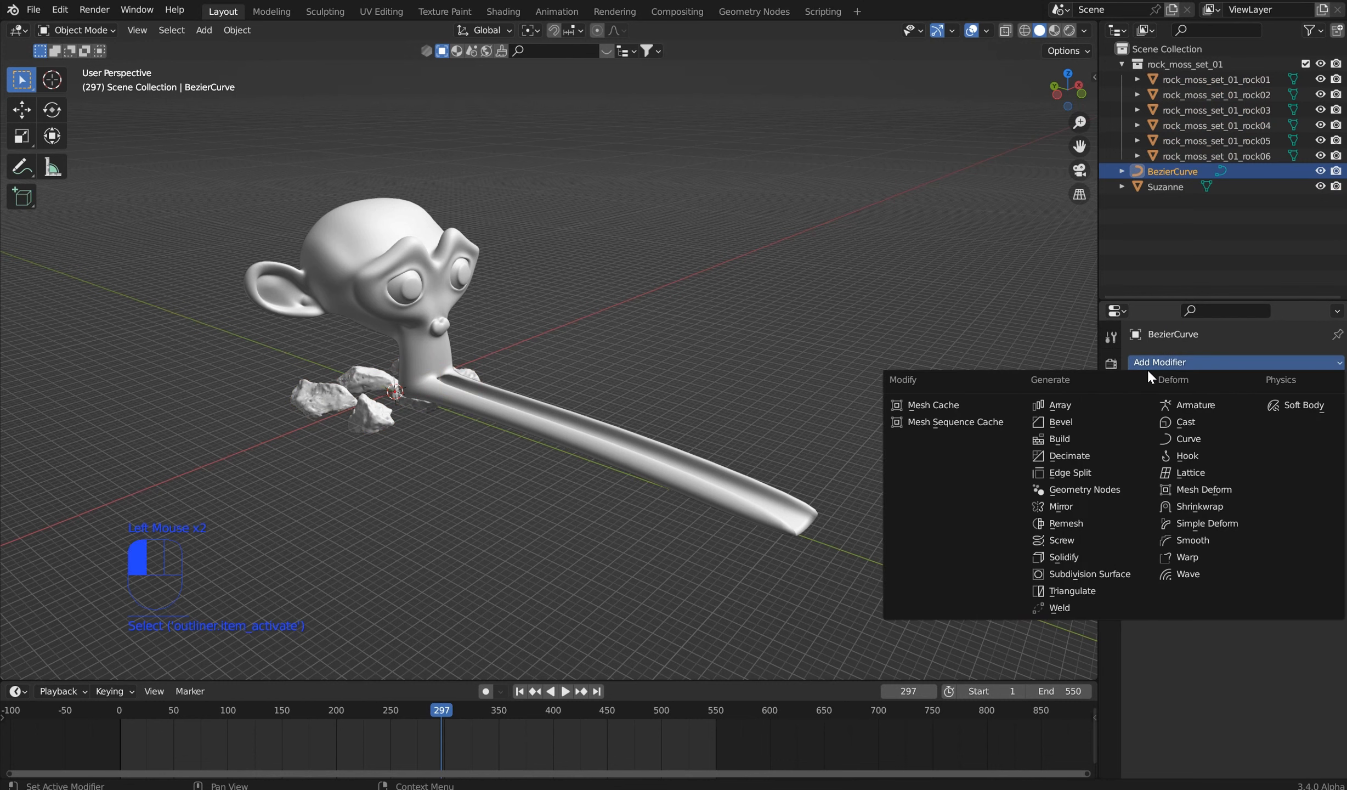
{"action": "left_click", "coordinate": [1095, 489]}
{"action": "left_click", "coordinate": [1152, 443]}
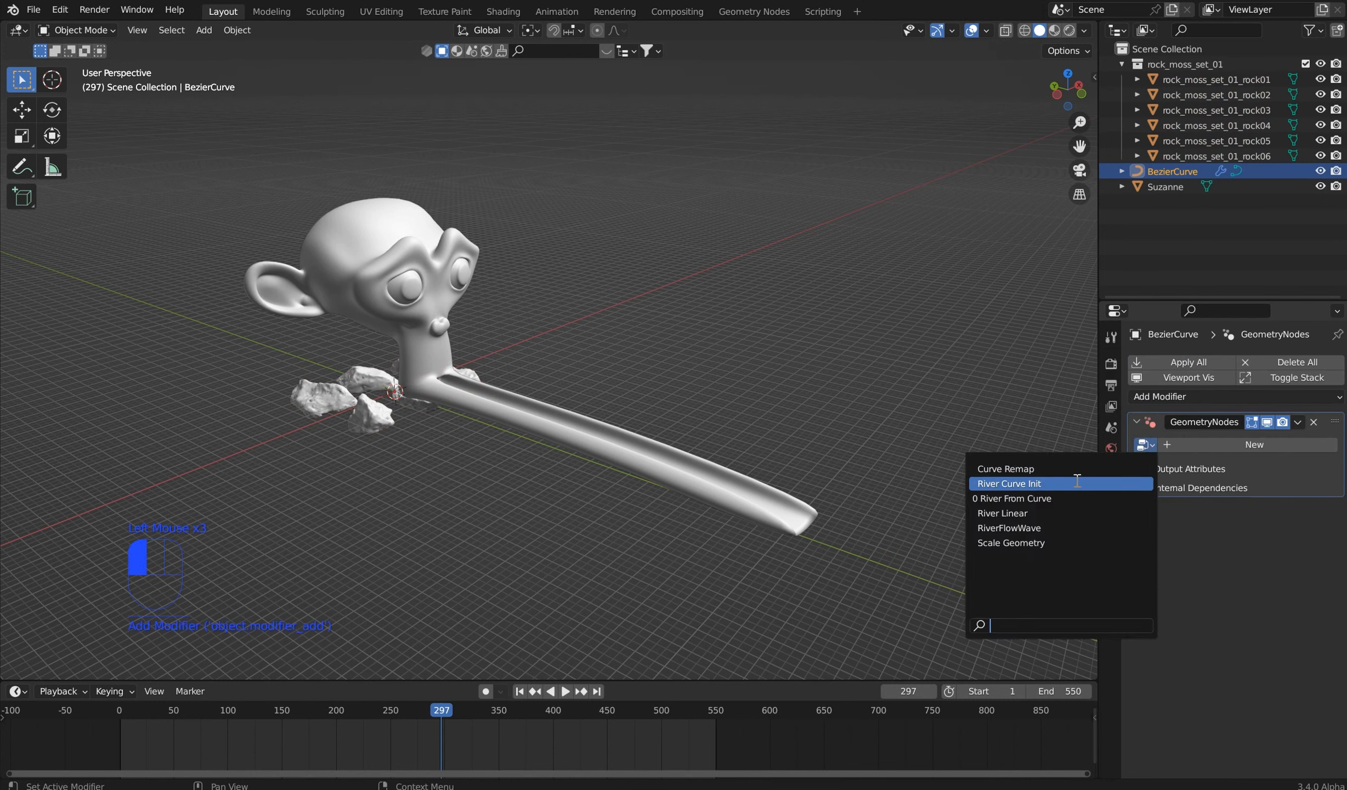
{"action": "left_click", "coordinate": [1055, 498]}
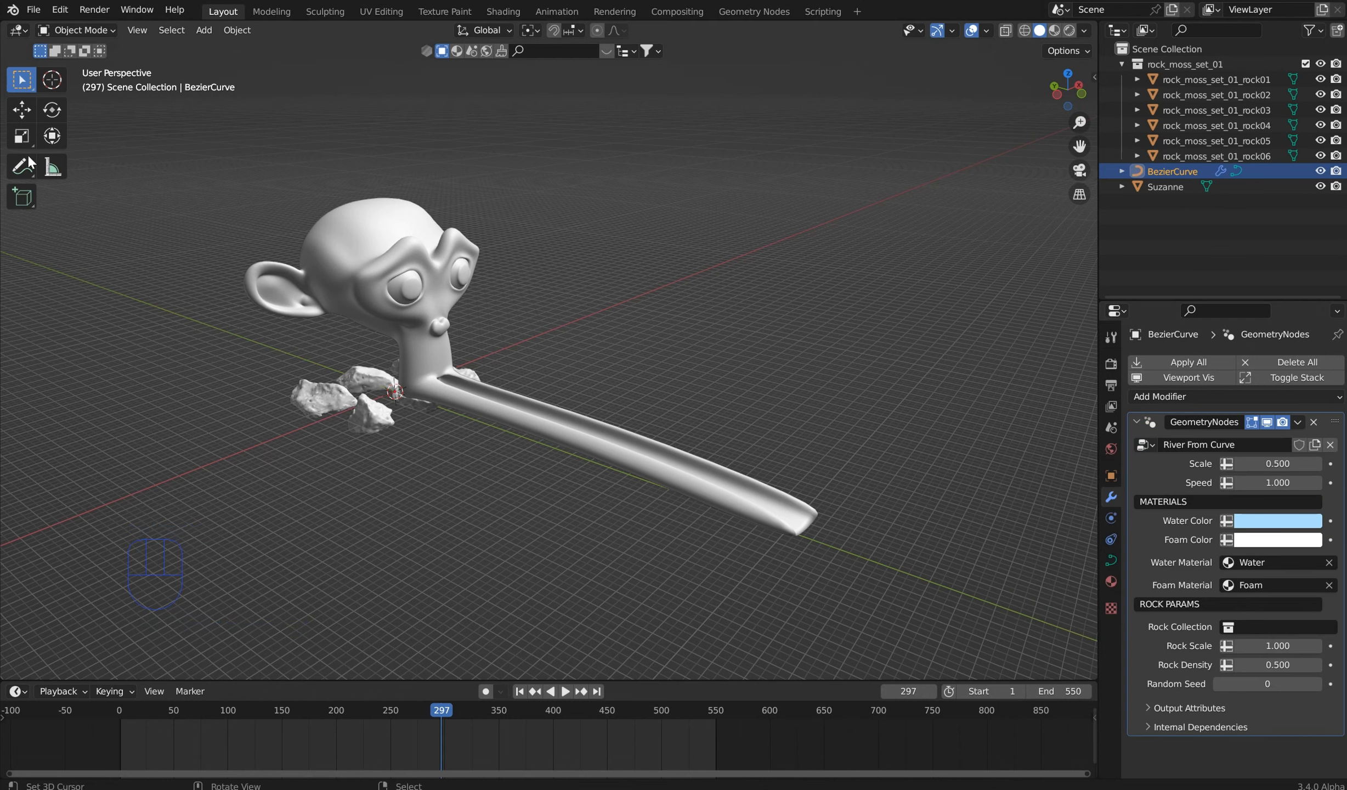
Step: Draw a long curved freehand stroke beside the tongue in the Bezier curve's Edit Mode
{"action": "key", "text": "Tab"}
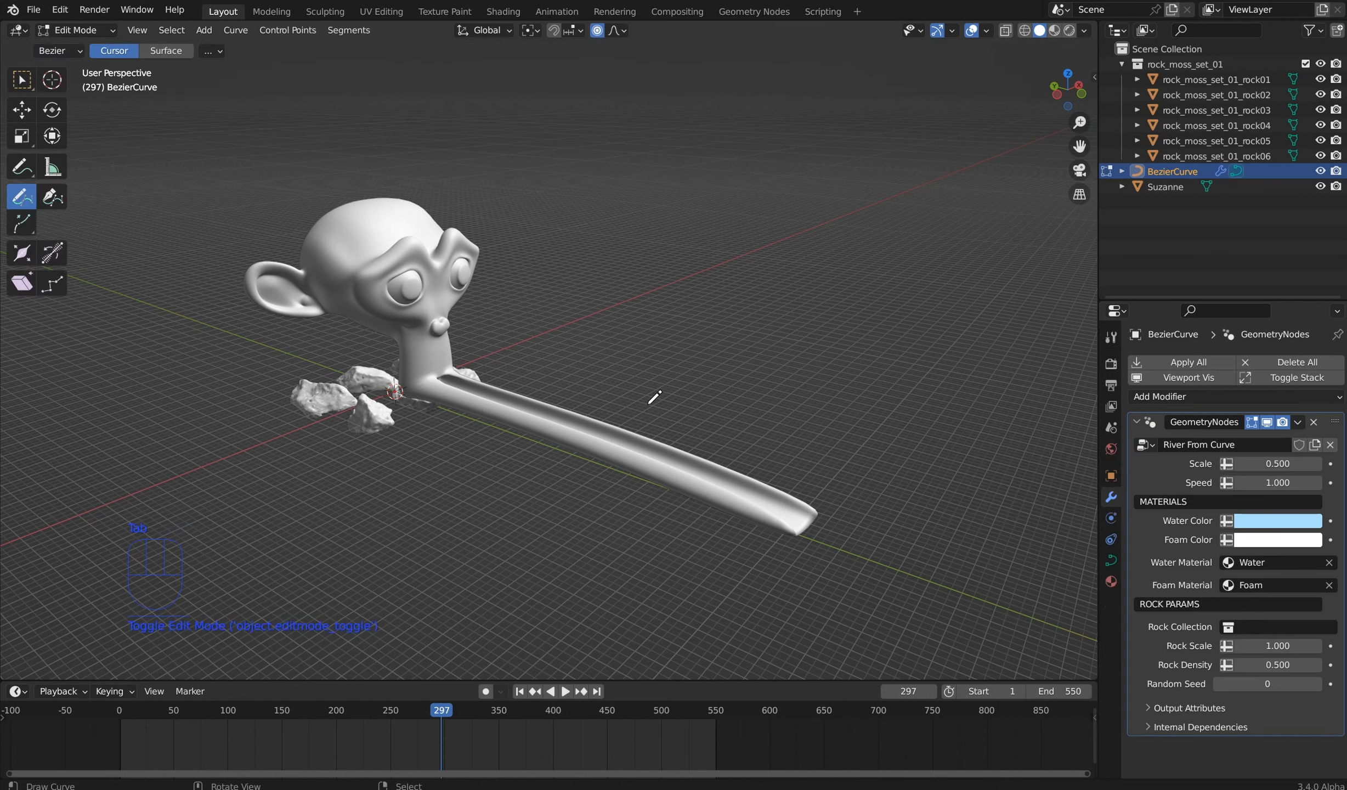
{"action": "mouse_move", "coordinate": [598, 269]}
{"action": "left_mouse_down"}
{"action": "mouse_move", "coordinate": [881, 487]}
{"action": "mouse_move", "coordinate": [982, 507]}
{"action": "left_mouse_up"}
{"action": "middle_click_drag", "start_coordinate": [982, 507], "coordinate": [871, 517]}
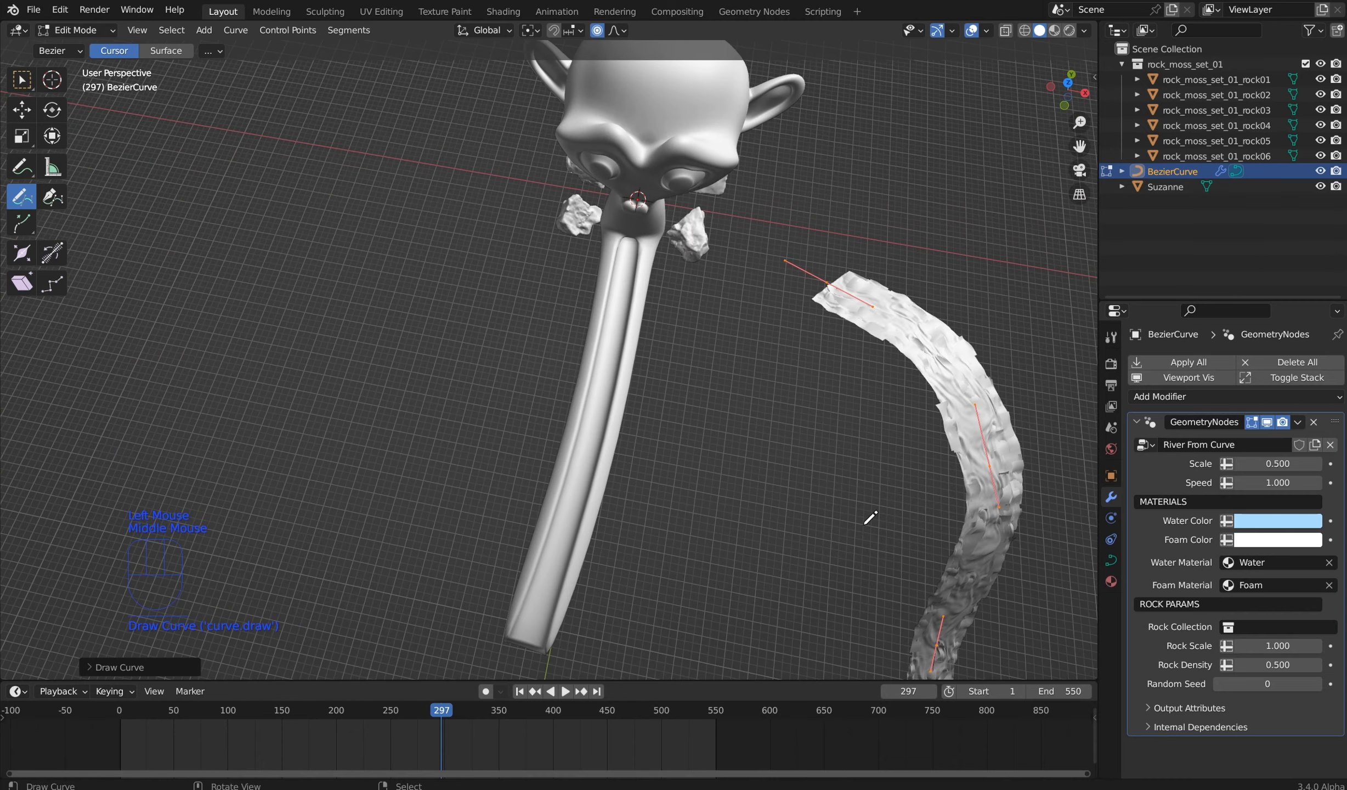
Step: Play the animation and set the viewport to Material Preview shading with Scene World turned off
{"action": "left_click", "coordinate": [565, 692]}
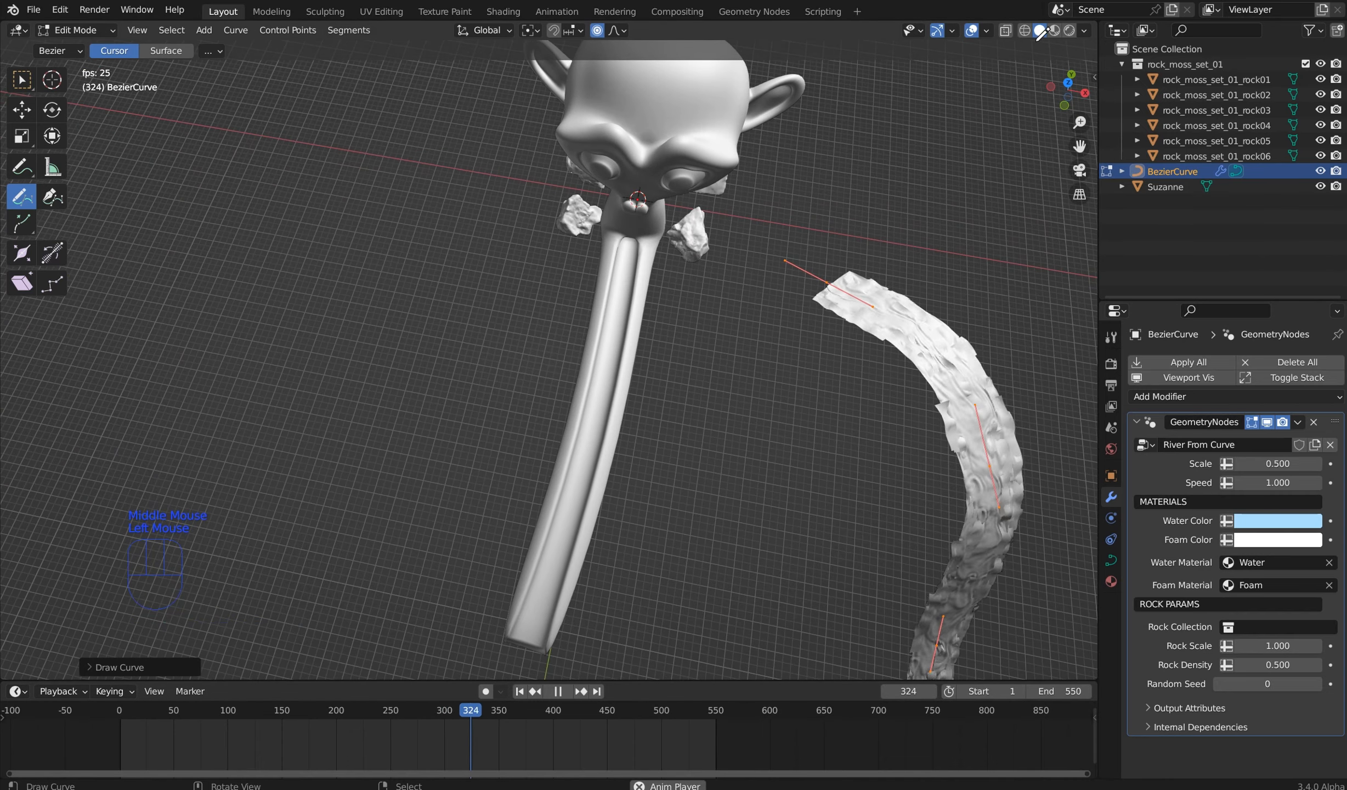
{"action": "left_click", "coordinate": [1054, 30]}
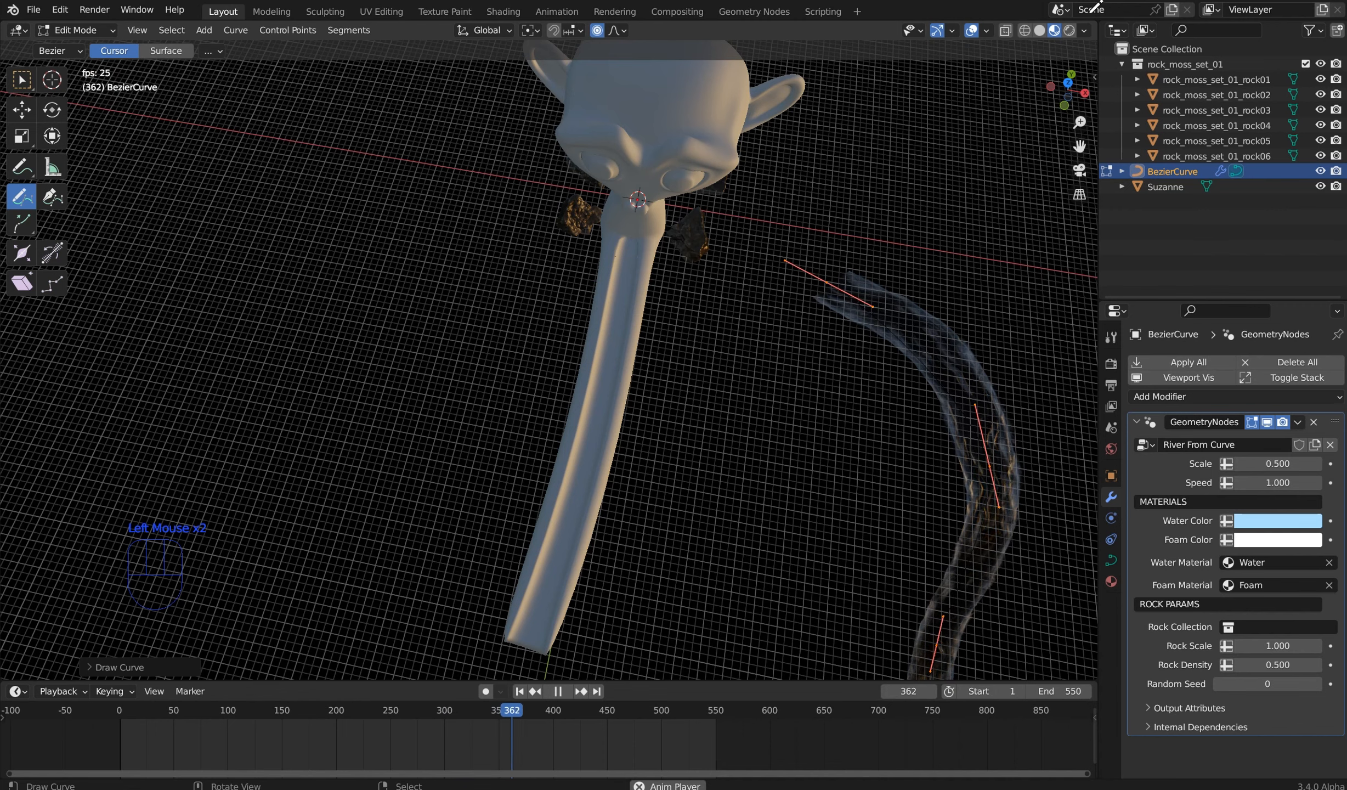
{"action": "left_click", "coordinate": [1084, 31]}
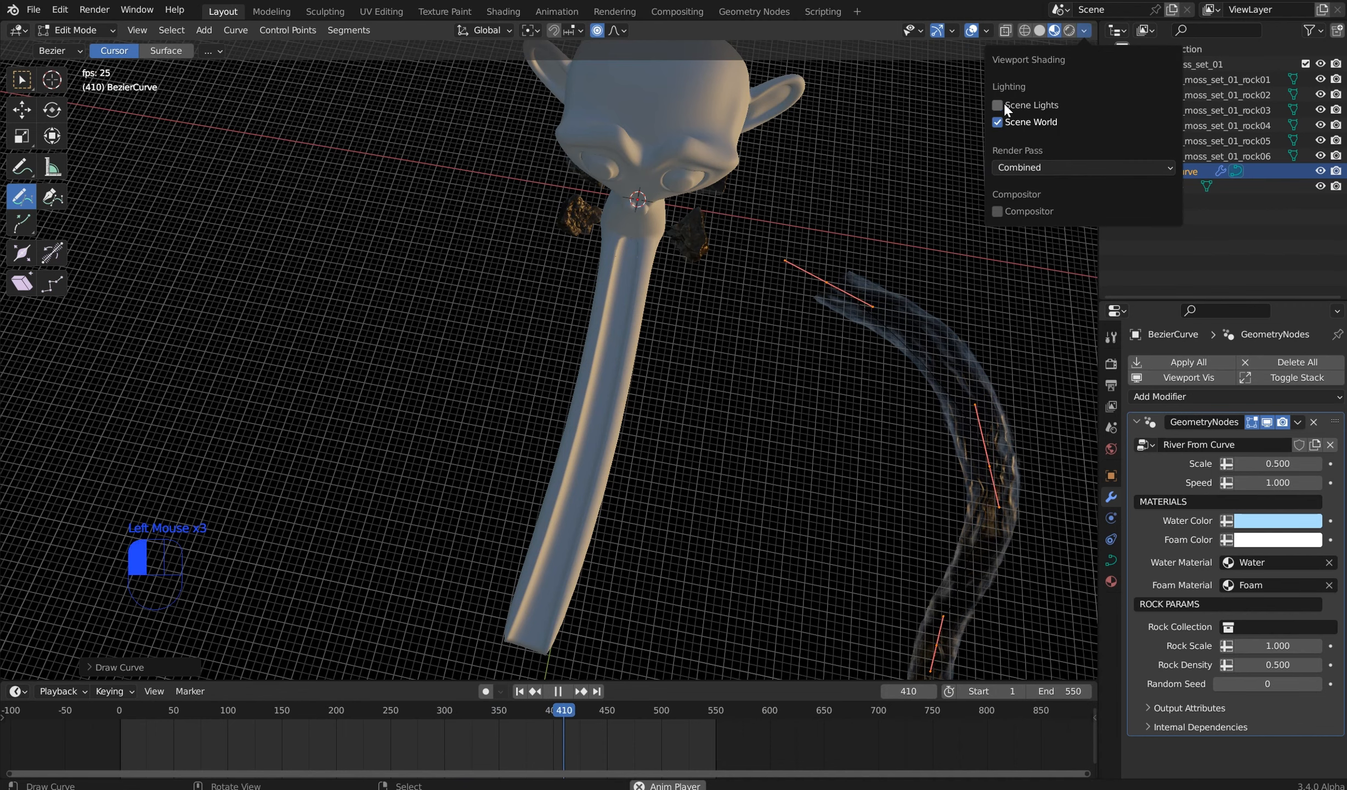
{"action": "left_click", "coordinate": [998, 121]}
Step: Undo the freehand river stroke drawn beside the tongue
{"action": "mouse_move", "coordinate": [966, 246]}
{"action": "middle_mouse_down"}
{"action": "mouse_move", "coordinate": [895, 351]}
{"action": "mouse_move", "coordinate": [845, 285]}
{"action": "mouse_move", "coordinate": [835, 244]}
{"action": "mouse_move", "coordinate": [857, 226]}
{"action": "mouse_move", "coordinate": [871, 303]}
{"action": "mouse_move", "coordinate": [812, 318]}
{"action": "middle_mouse_up"}
{"action": "key", "text": "ctrl+z"}
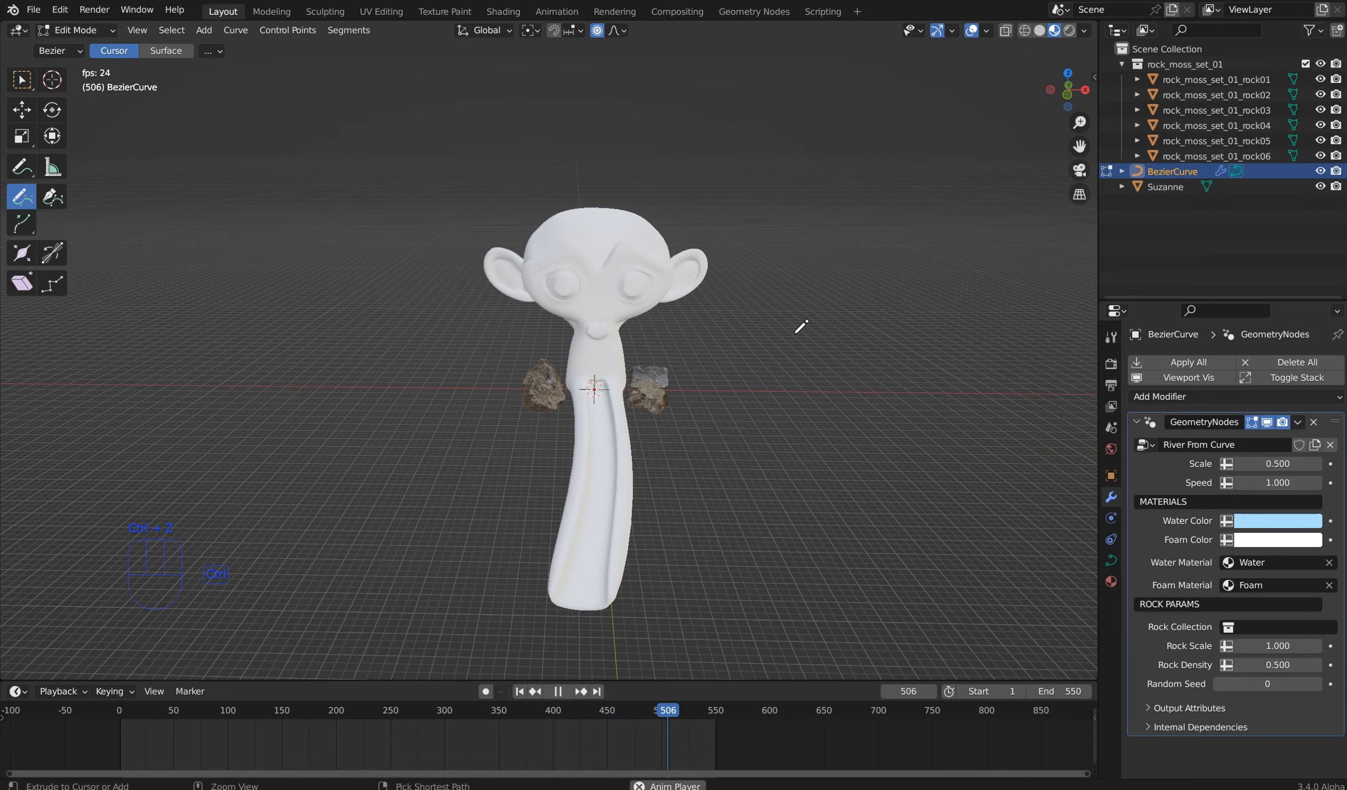
Step: Try drawing a freehand curve from Suzanne's chin to the tongue's tip at Cursor depth, and undo it
{"action": "middle_click_drag", "start_coordinate": [606, 371], "coordinate": [618, 266]}
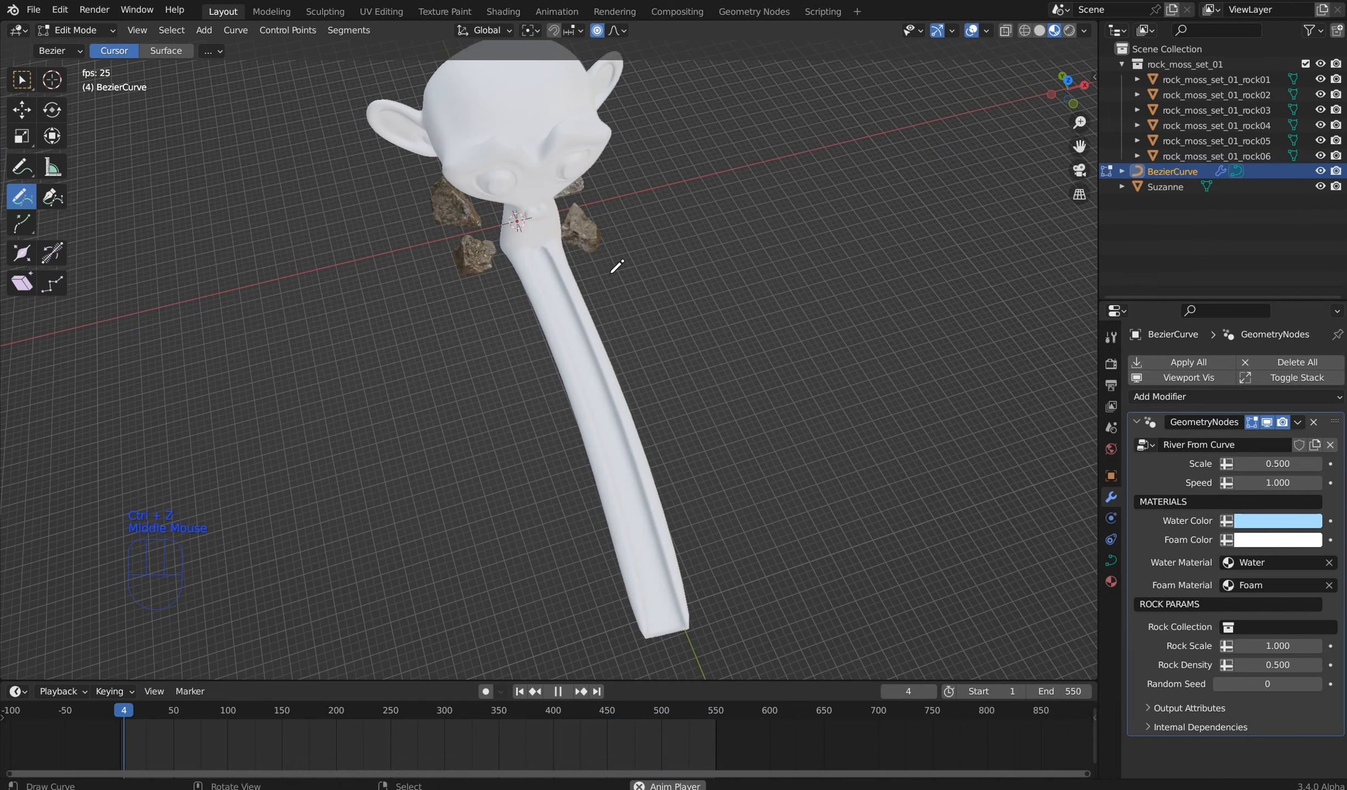
{"action": "middle_click_drag", "start_coordinate": [712, 421], "coordinate": [561, 409]}
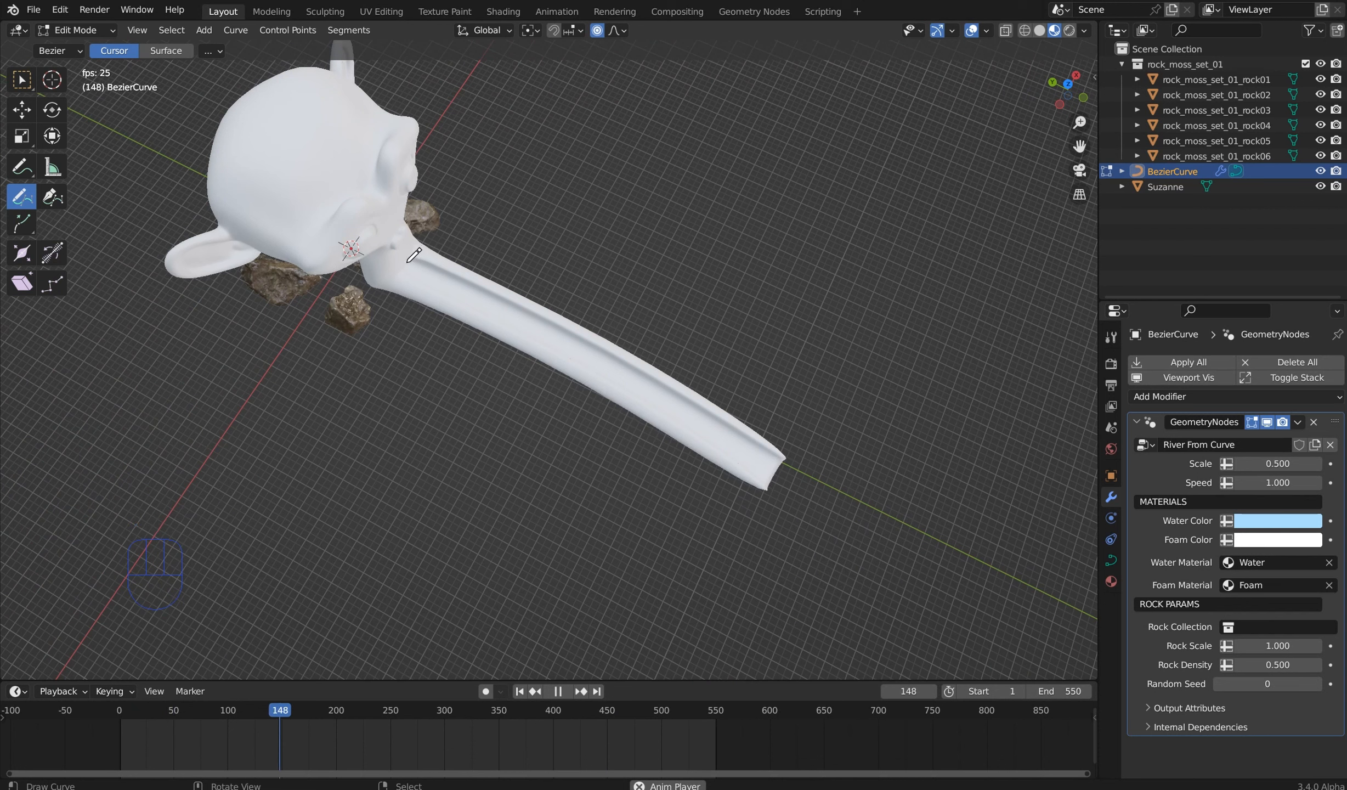
{"action": "mouse_move", "coordinate": [407, 263]}
{"action": "left_mouse_down"}
{"action": "mouse_move", "coordinate": [554, 329]}
{"action": "mouse_move", "coordinate": [774, 467]}
{"action": "left_mouse_up"}
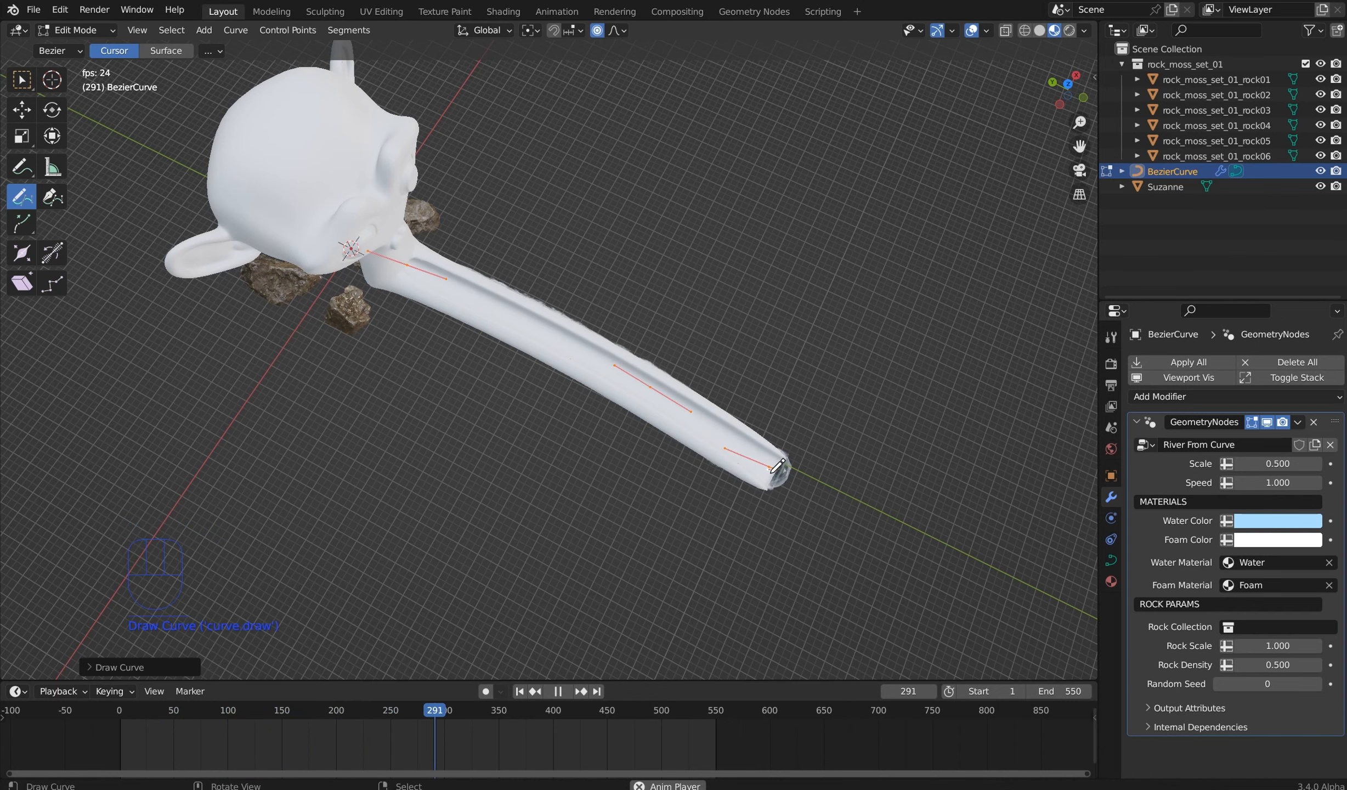
{"action": "middle_click_drag", "start_coordinate": [778, 465], "coordinate": [855, 258]}
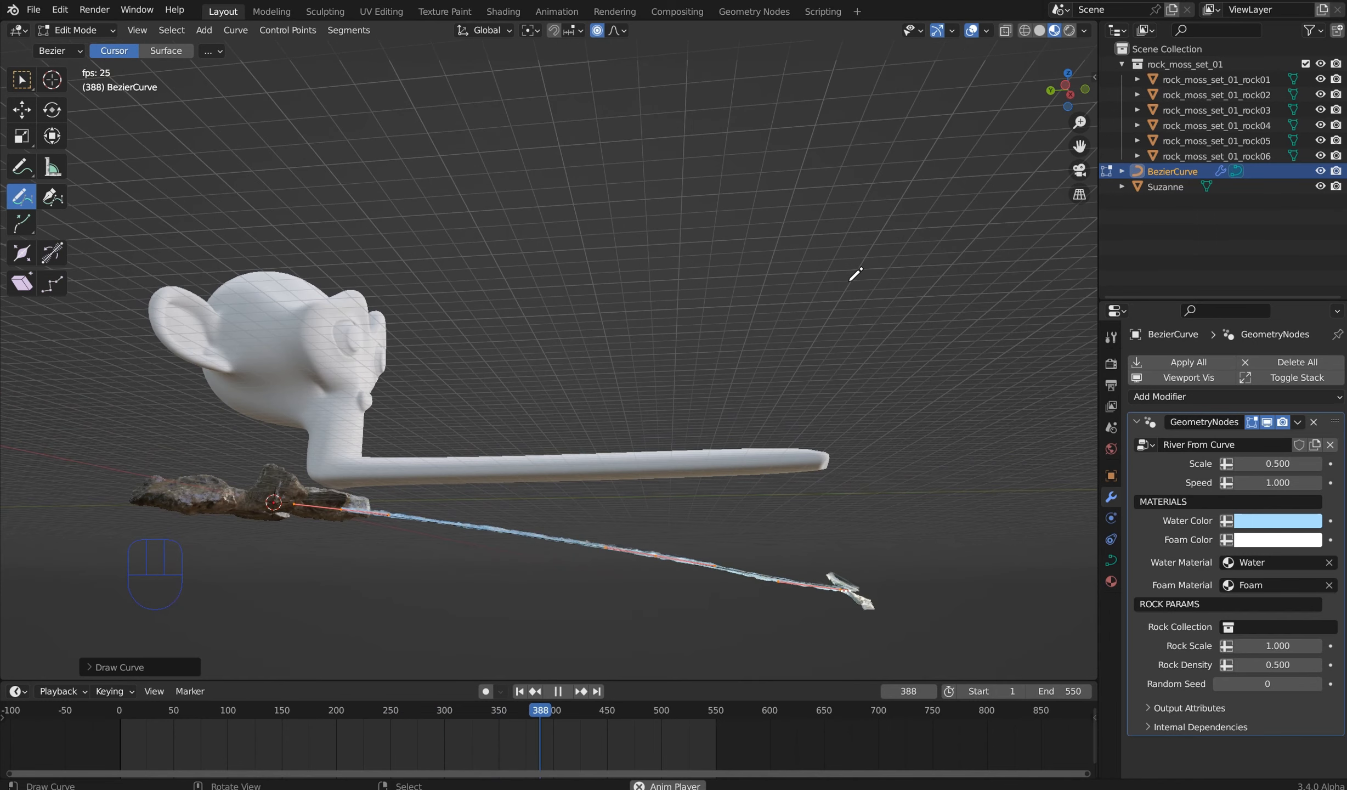
{"action": "key", "text": "ctrl+z"}
Step: Set the Draw tool's depth to Surface and draw a freehand curve along the tongue from the mouth to the tip
{"action": "left_click", "coordinate": [159, 45]}
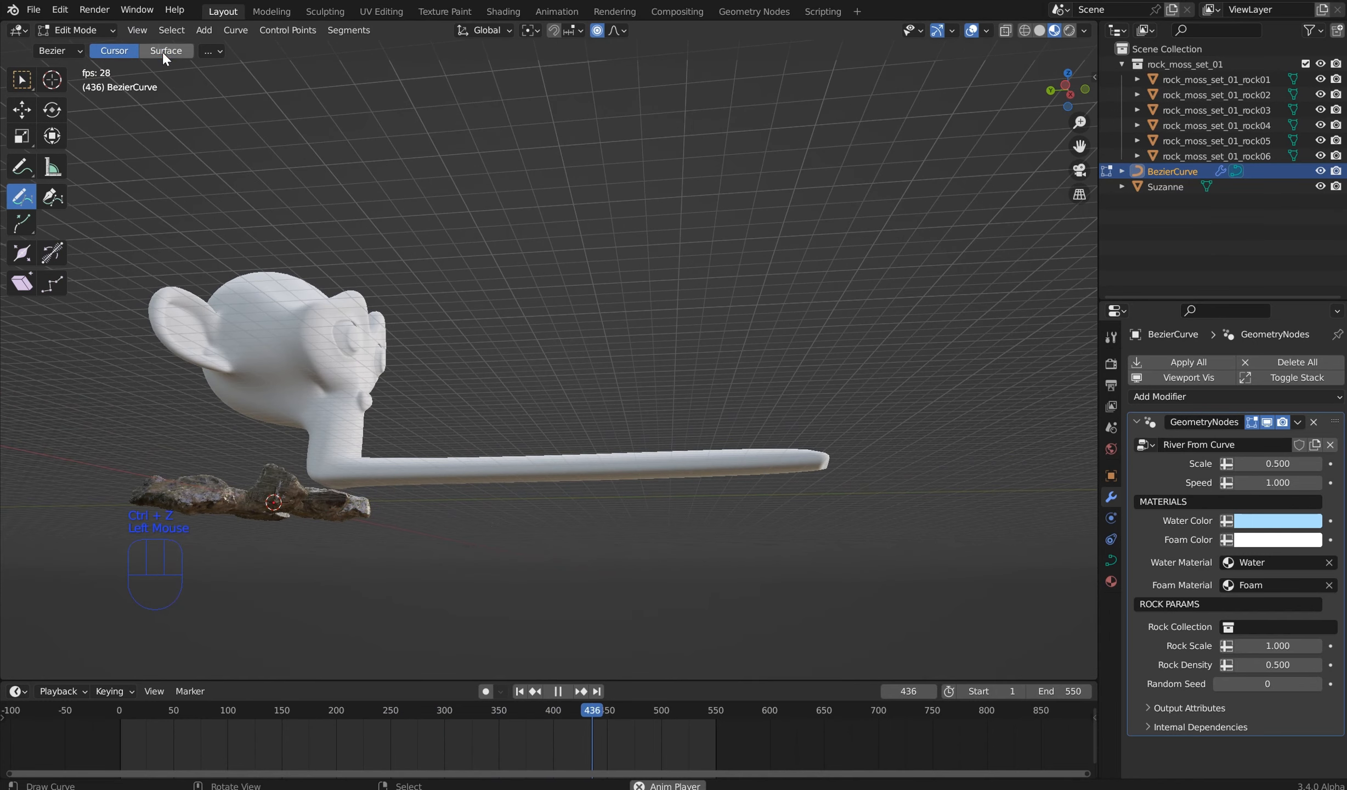
{"action": "left_click", "coordinate": [162, 51]}
{"action": "middle_click_drag", "start_coordinate": [616, 366], "coordinate": [412, 382]}
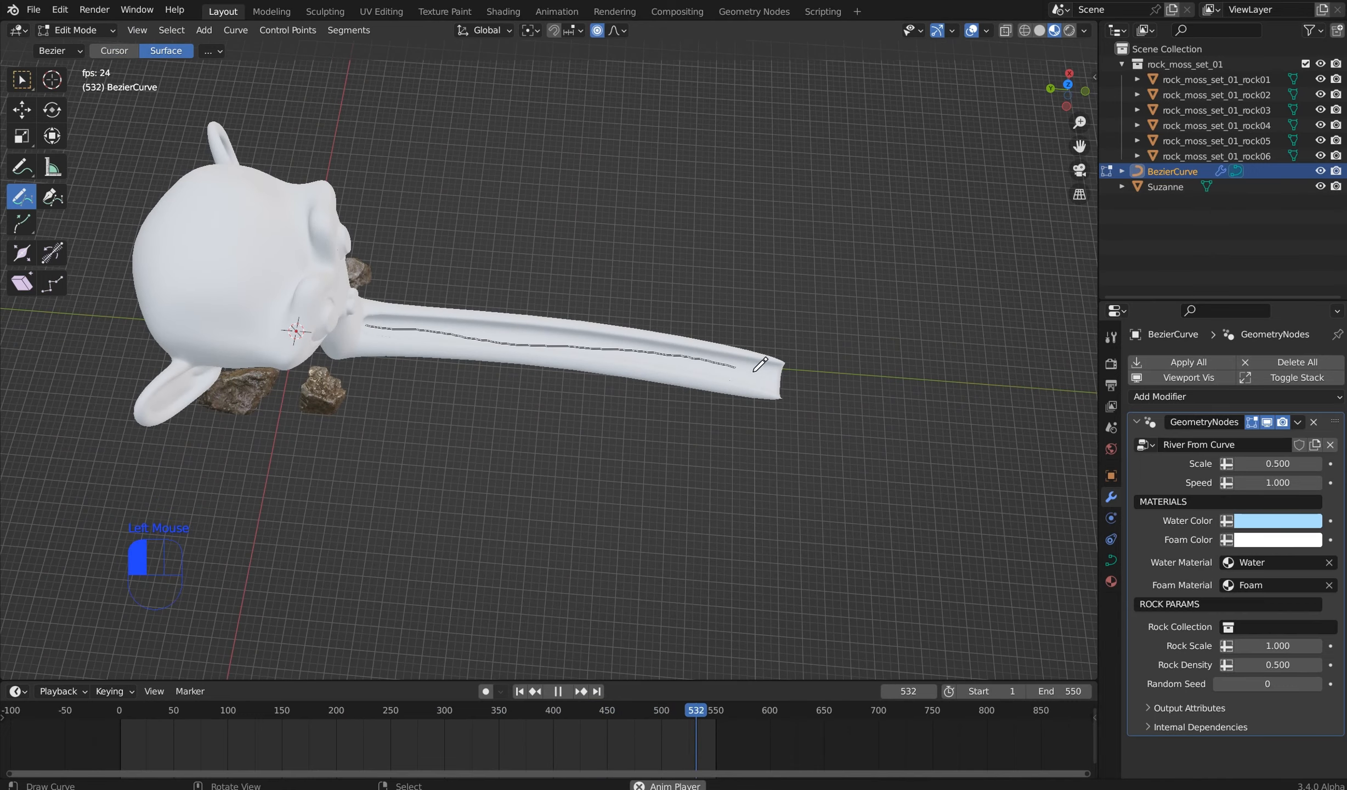
{"action": "left_click_drag", "start_coordinate": [784, 372], "coordinate": [790, 366]}
{"action": "mouse_move", "coordinate": [789, 366]}
{"action": "middle_mouse_down"}
{"action": "mouse_move", "coordinate": [818, 310]}
{"action": "mouse_move", "coordinate": [812, 232]}
{"action": "mouse_move", "coordinate": [813, 342]}
{"action": "mouse_move", "coordinate": [790, 334]}
{"action": "middle_mouse_up"}
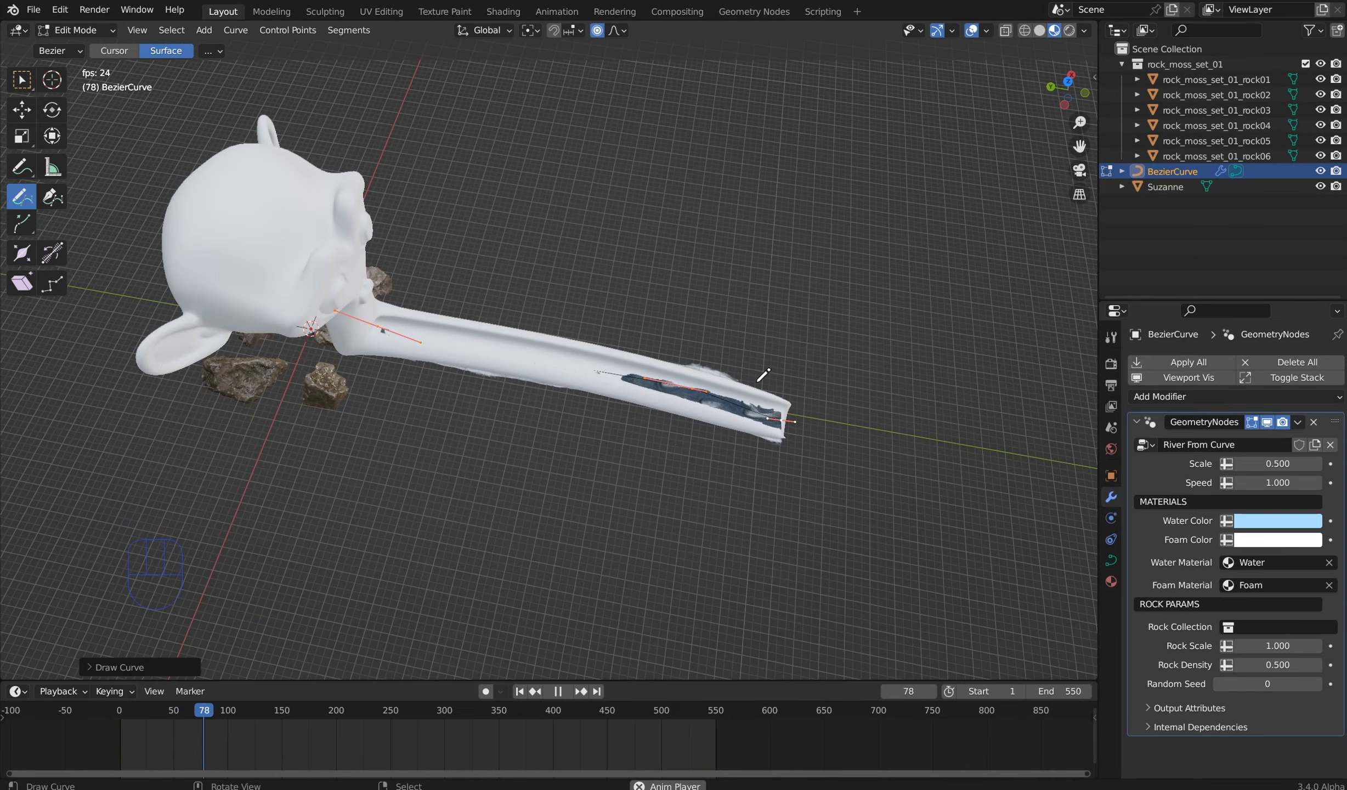
Step: Return to Object Mode and move the river curve up so it lies on top of the tongue
{"action": "key", "text": "Tab"}
{"action": "scroll", "coordinate": [625, 466], "scroll_direction": "up", "scroll_amount": 1}
{"action": "middle_click_drag", "start_coordinate": [626, 466], "coordinate": [658, 361]}
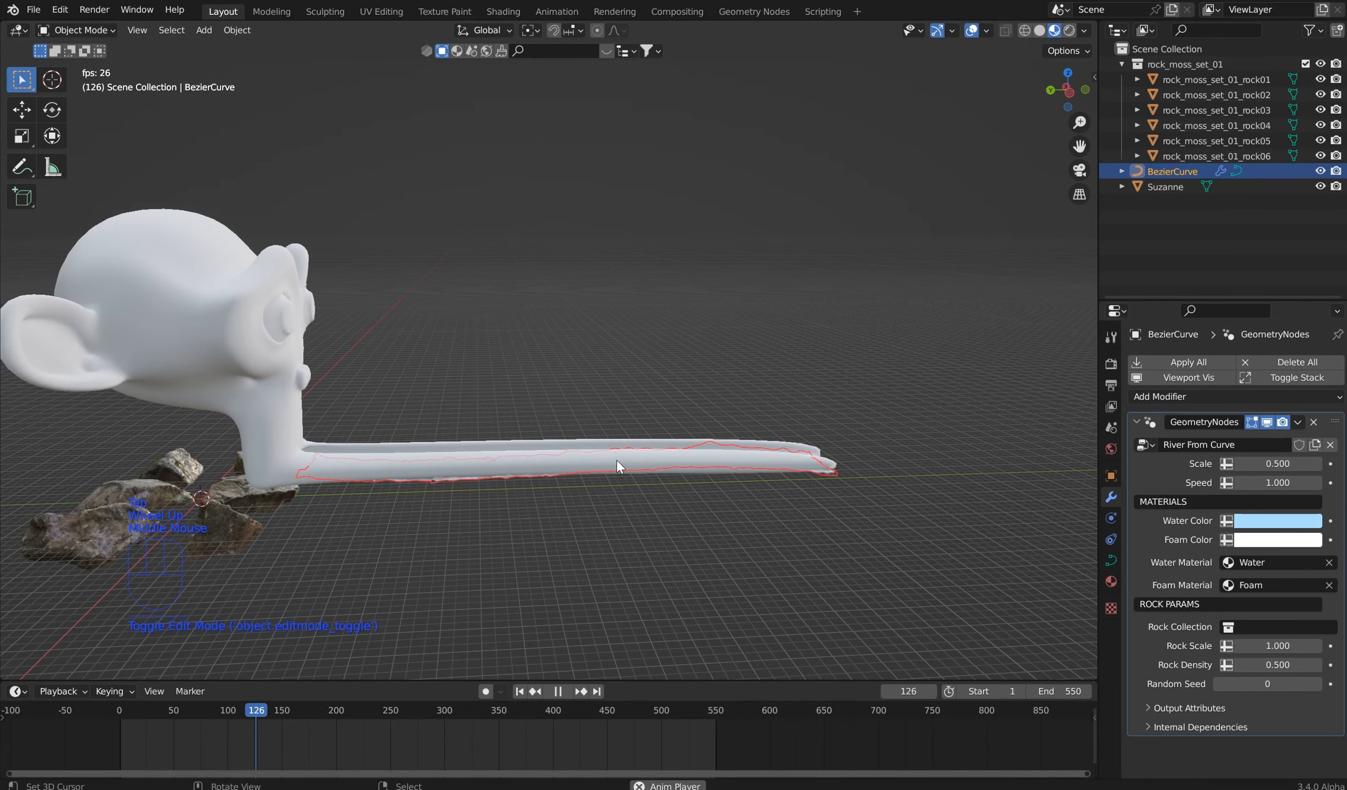
{"action": "key", "text": "g"}
{"action": "left_click", "coordinate": [605, 431]}
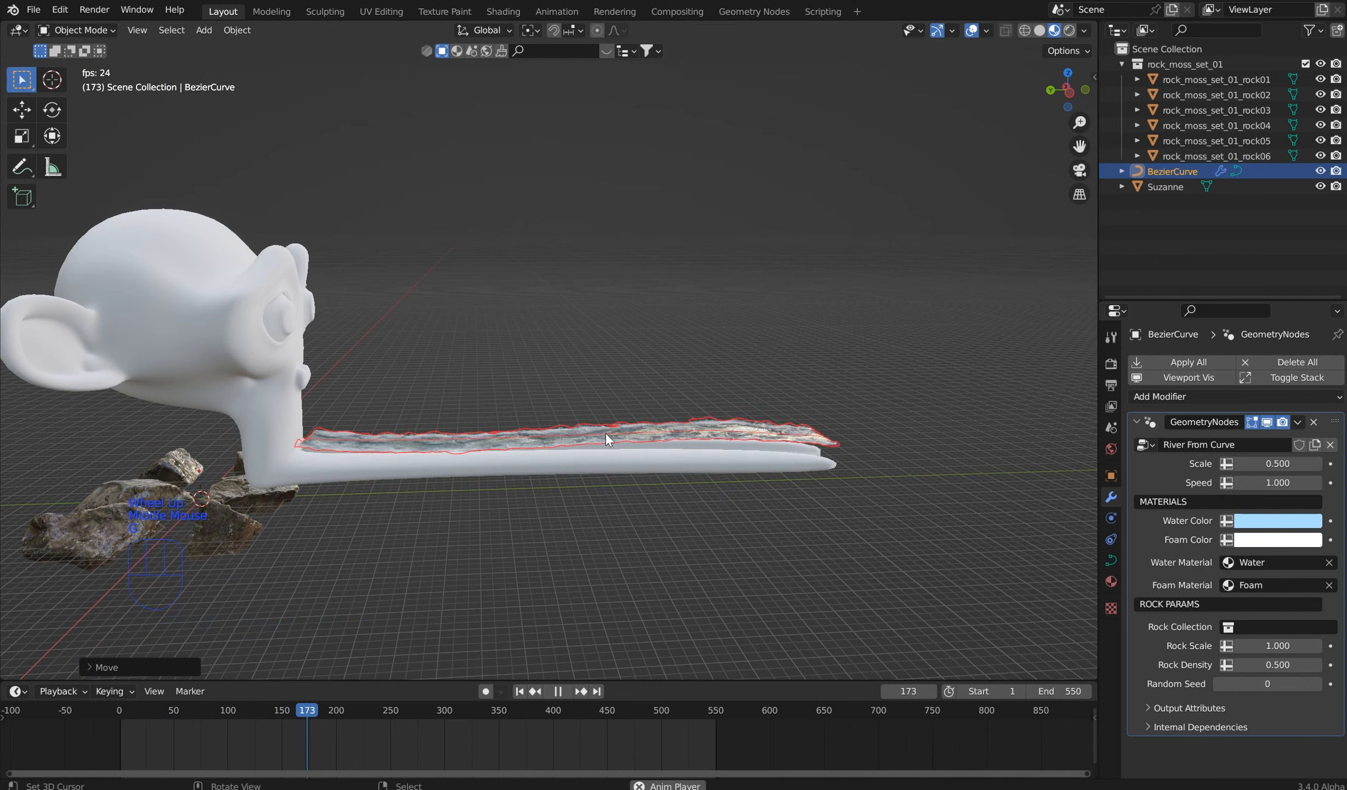
Step: In Edit Mode with the Select Box tool, select all three river curve control points and subdivide the curve
{"action": "mouse_move", "coordinate": [605, 432]}
{"action": "middle_mouse_down"}
{"action": "mouse_move", "coordinate": [645, 447]}
{"action": "mouse_move", "coordinate": [576, 410]}
{"action": "middle_mouse_up"}
{"action": "key", "text": "Tab"}
{"action": "scroll", "coordinate": [581, 406], "scroll_direction": "up", "scroll_amount": 2}
{"action": "left_click", "coordinate": [21, 79]}
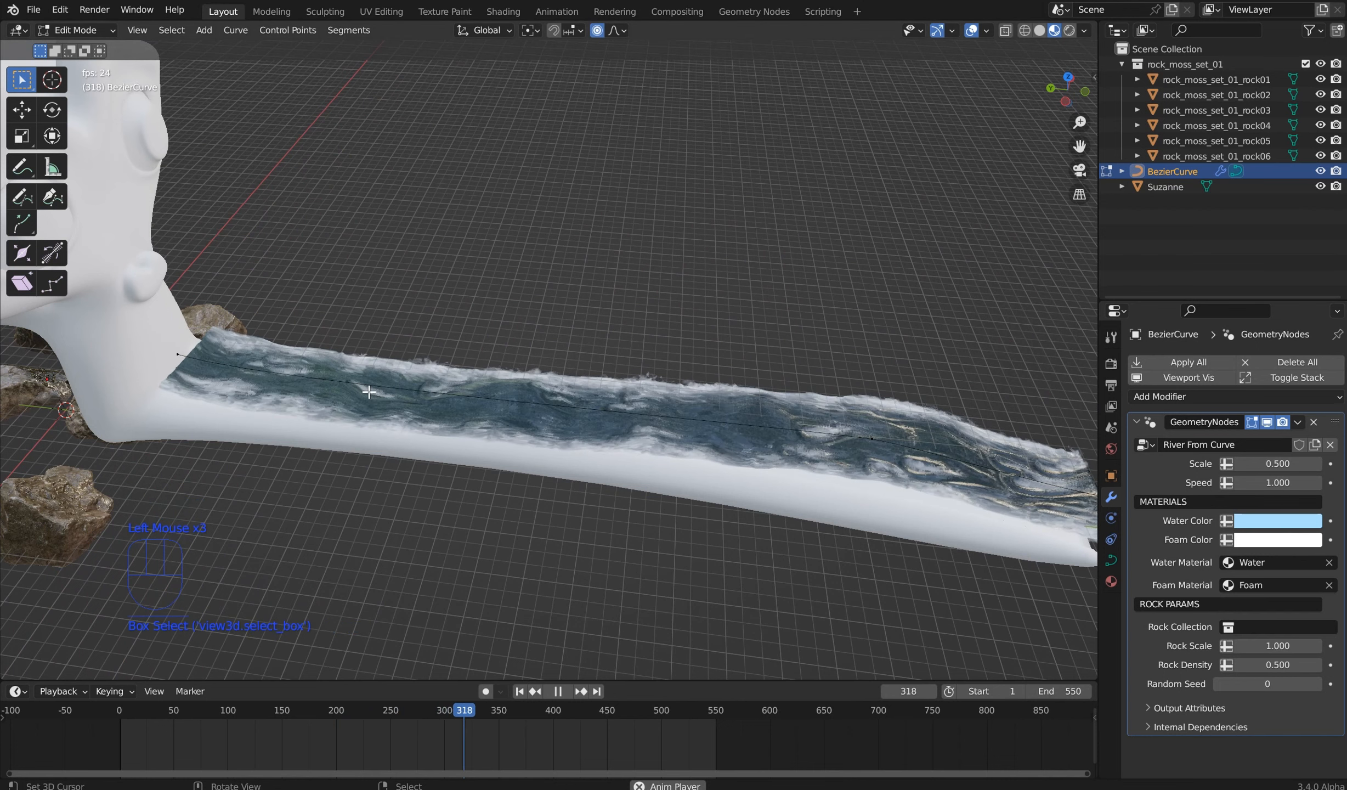
{"action": "left_click", "coordinate": [349, 384]}
{"action": "middle_click_drag", "start_coordinate": [350, 384], "coordinate": [836, 418]}
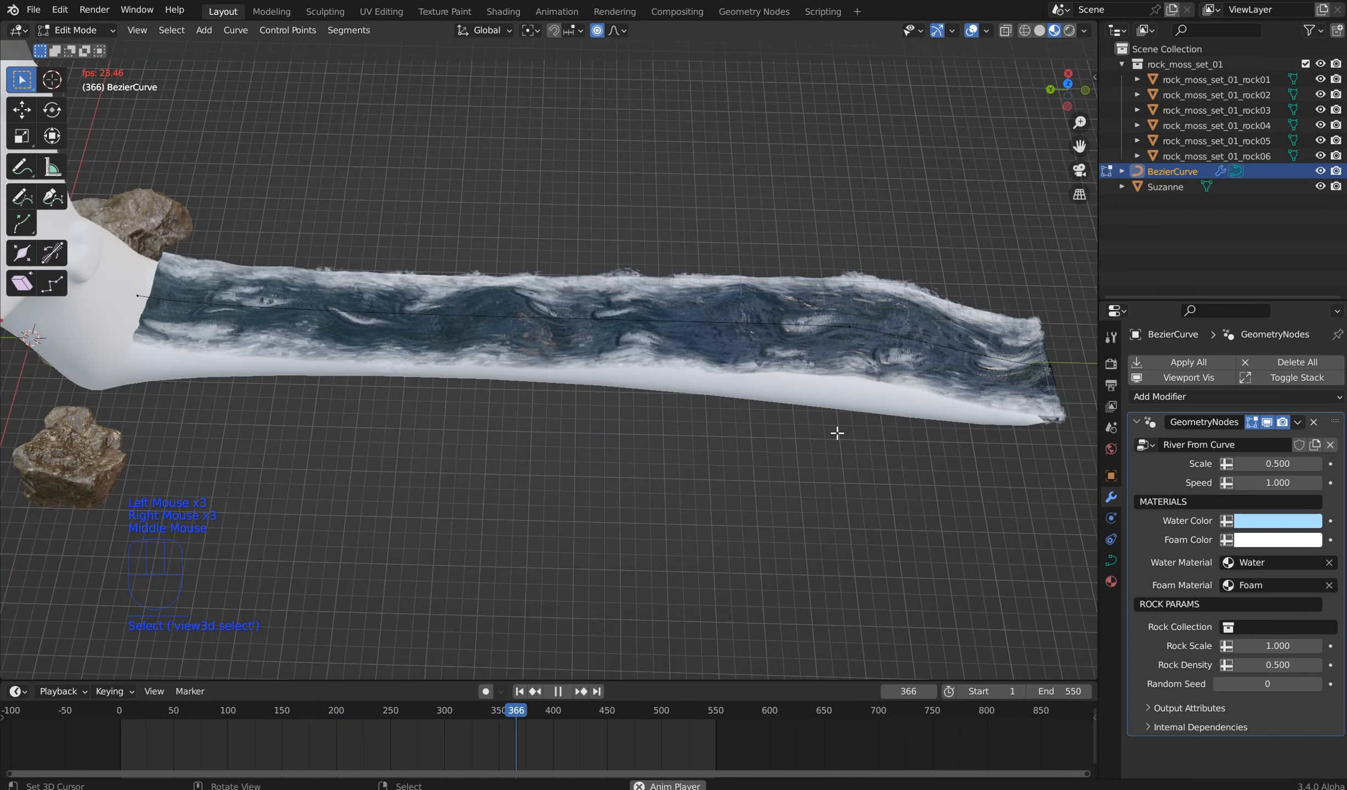
{"action": "left_click_drag", "start_coordinate": [836, 432], "coordinate": [60, 202]}
{"action": "middle_click_drag", "start_coordinate": [307, 341], "coordinate": [304, 205]}
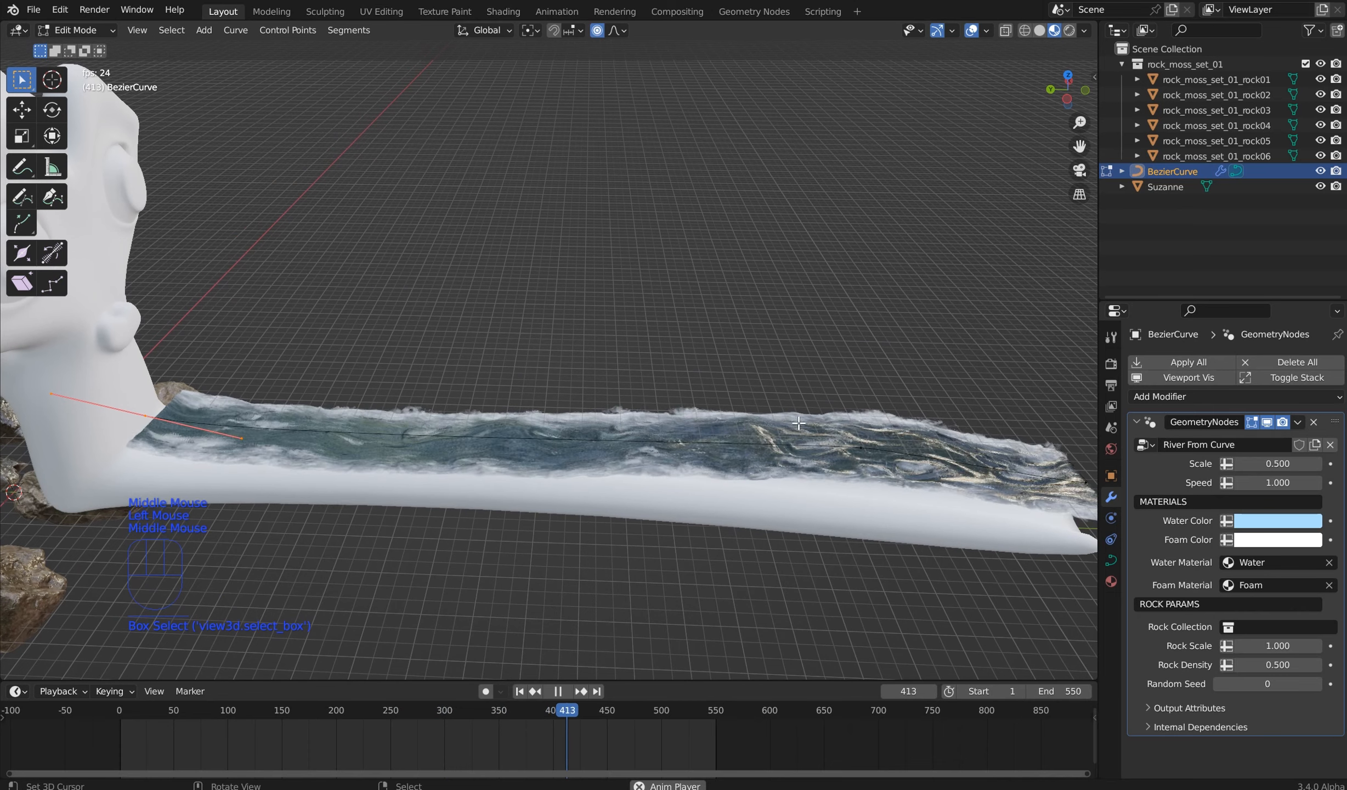
{"action": "scroll", "coordinate": [848, 462], "scroll_direction": "down", "scroll_amount": 2}
{"action": "left_click_drag", "start_coordinate": [849, 462], "coordinate": [384, 379], "text": "shift"}
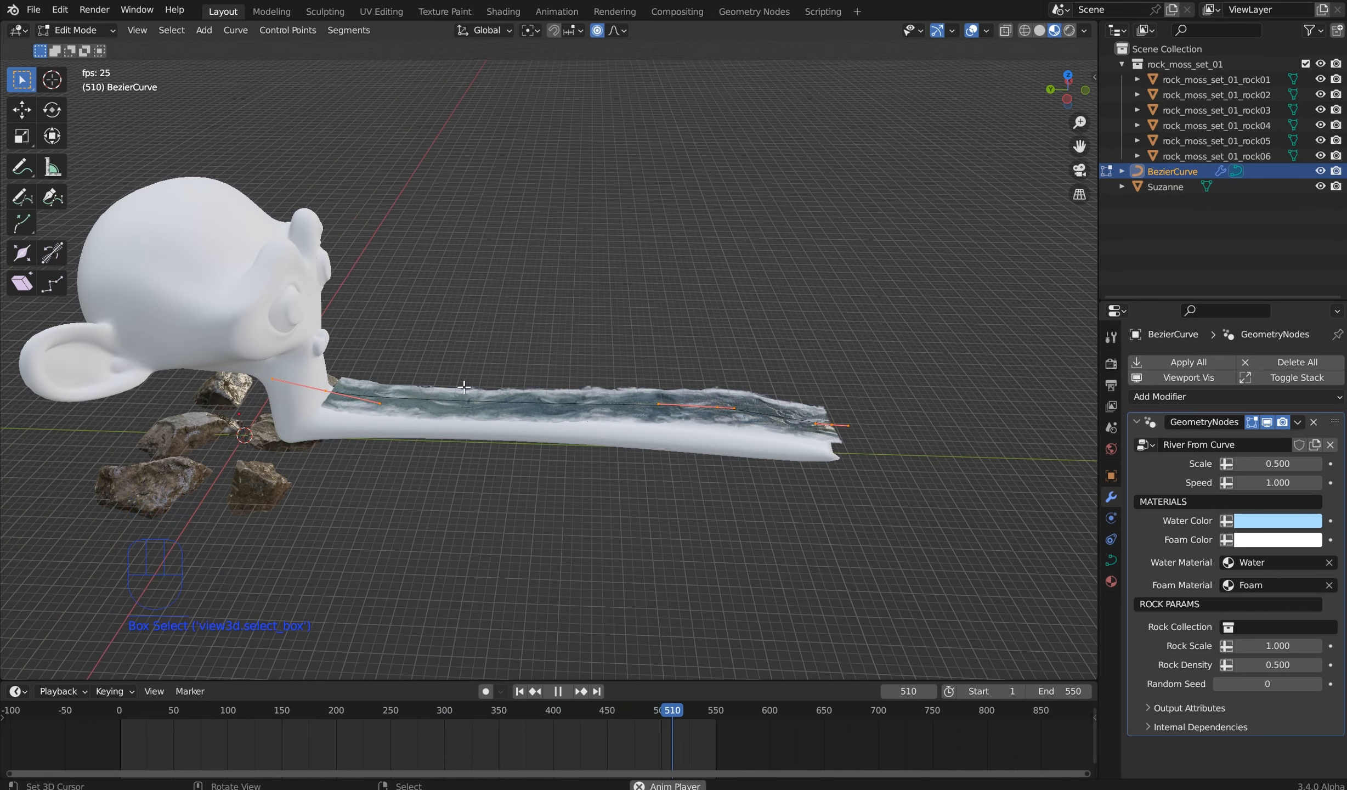
{"action": "key", "text": "w"}
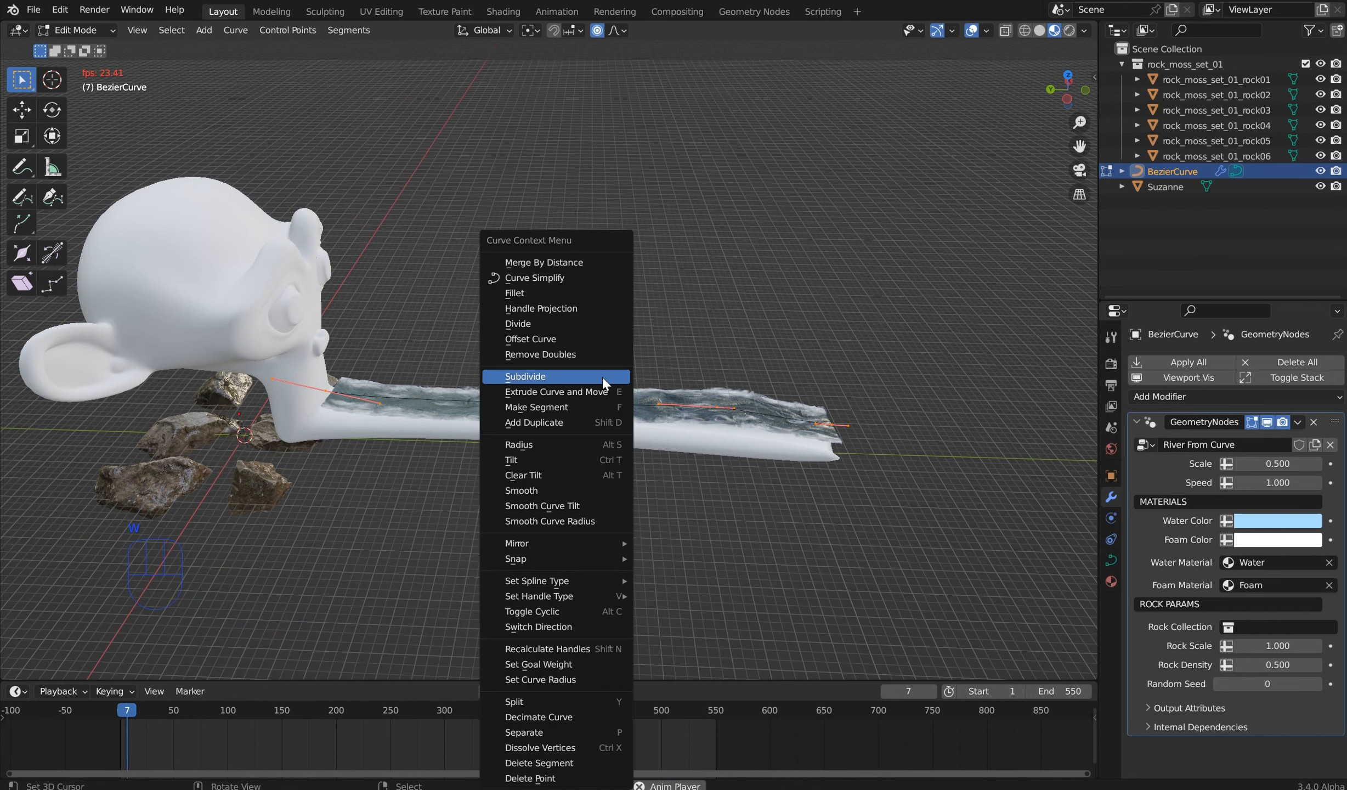
{"action": "left_click", "coordinate": [548, 375]}
Step: Select the curve's control points along the tongue, excluding the one at the mouth, and subdivide them again
{"action": "left_click_drag", "start_coordinate": [336, 364], "coordinate": [851, 457]}
{"action": "key", "text": "w"}
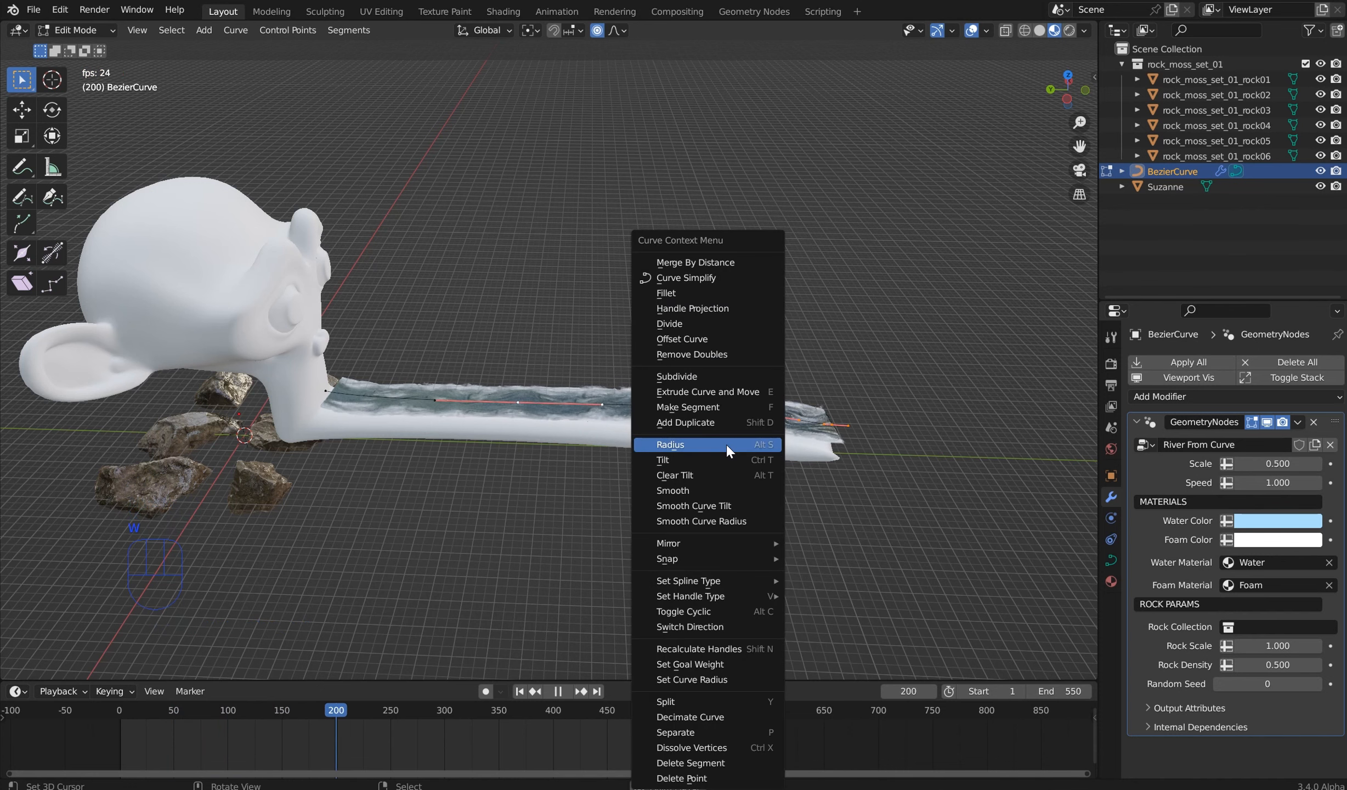
{"action": "left_click", "coordinate": [708, 375]}
Step: Move the control point near the tongue's base with proportional editing to bring the river closer to the tongue
{"action": "mouse_move", "coordinate": [708, 375]}
{"action": "middle_mouse_down"}
{"action": "mouse_move", "coordinate": [689, 373]}
{"action": "mouse_move", "coordinate": [727, 389]}
{"action": "mouse_move", "coordinate": [695, 384]}
{"action": "middle_mouse_up"}
{"action": "scroll", "coordinate": [690, 375], "scroll_direction": "up", "scroll_amount": 1}
{"action": "scroll", "coordinate": [694, 384], "scroll_direction": "up", "scroll_amount": 2}
{"action": "middle_click_drag", "start_coordinate": [740, 510], "coordinate": [780, 459]}
{"action": "left_click_drag", "start_coordinate": [478, 528], "coordinate": [546, 588]}
{"action": "key", "text": "g"}
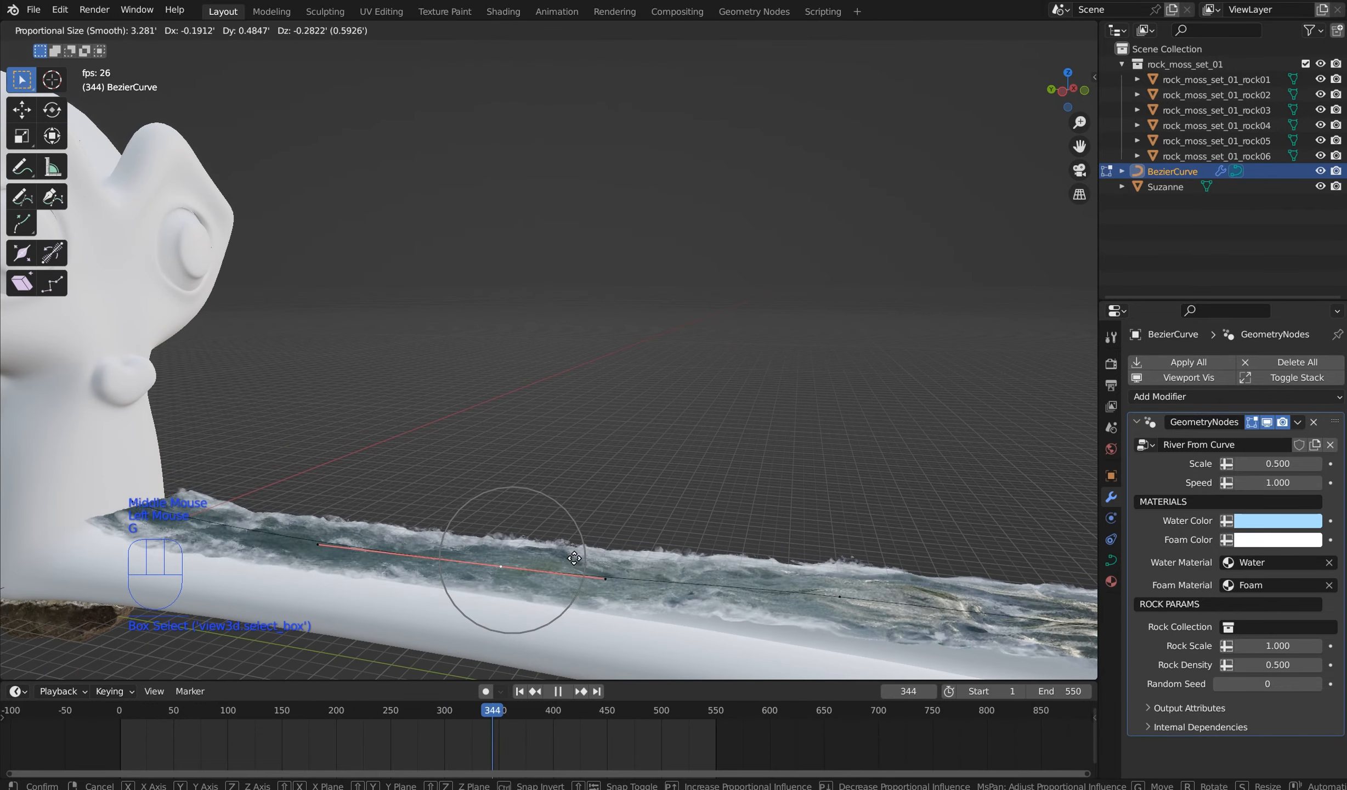
{"action": "left_click", "coordinate": [542, 548]}
Step: Select the control point at Suzanne's mouth, then move and rotate it from the top view to align the river's start with the tongue
{"action": "left_click_drag", "start_coordinate": [101, 475], "coordinate": [184, 529]}
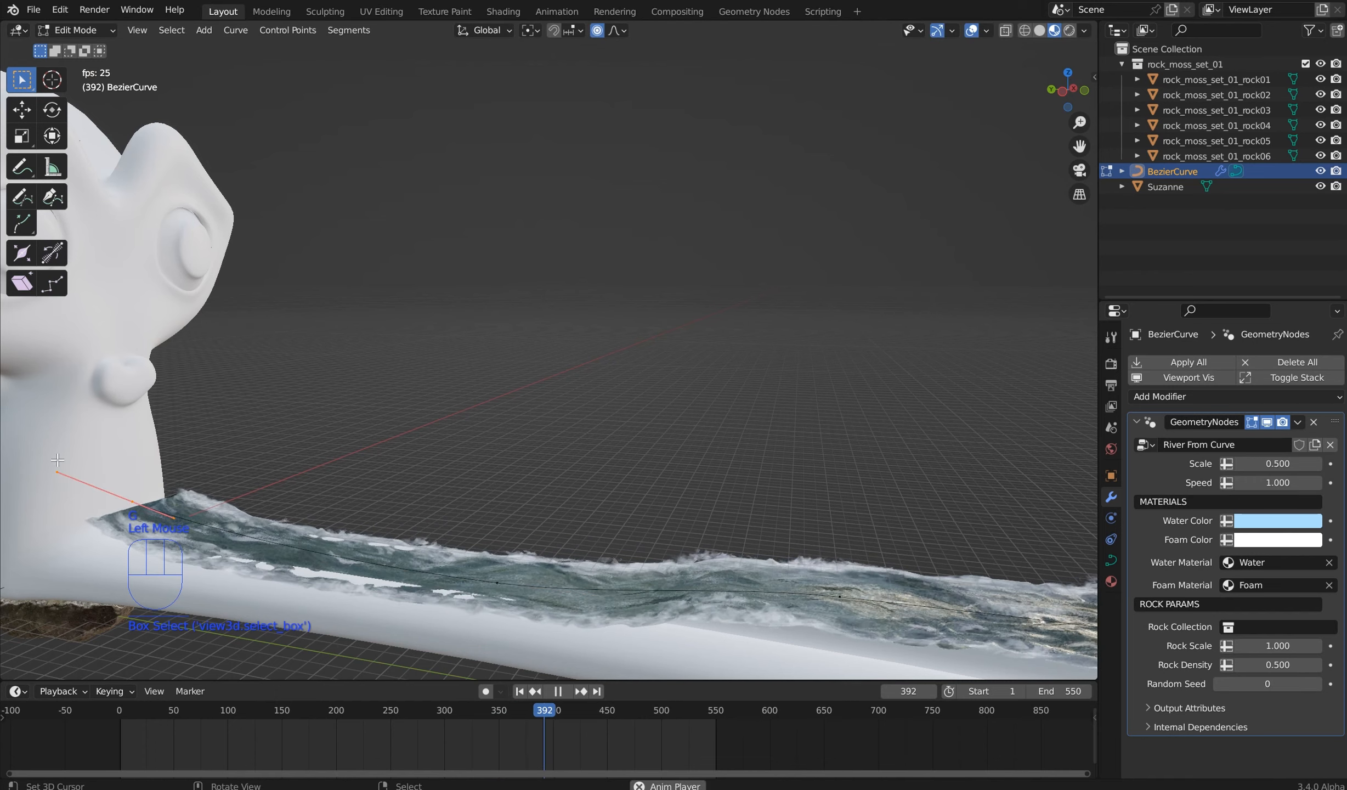
{"action": "middle_click_drag", "start_coordinate": [253, 501], "coordinate": [256, 522]}
{"action": "key", "text": "KP_7"}
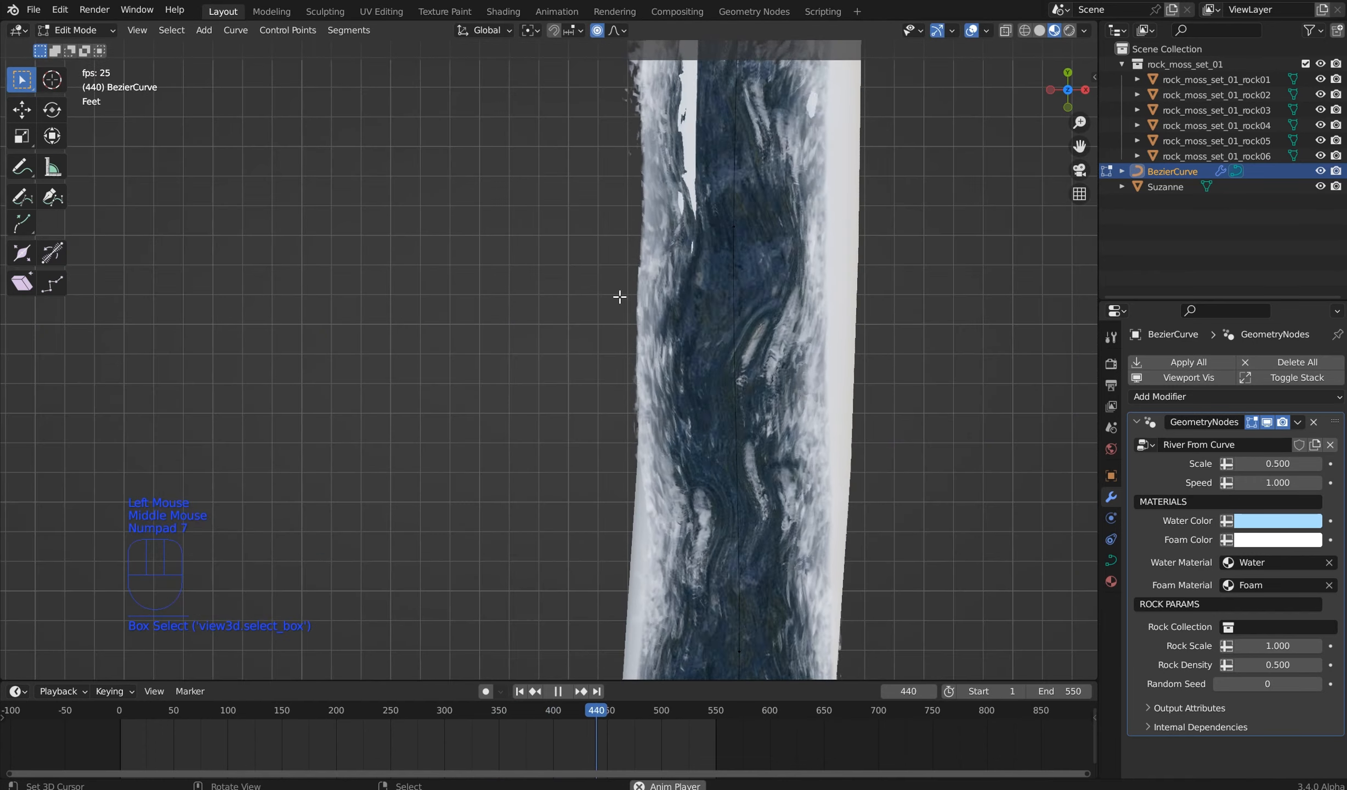
{"action": "scroll", "coordinate": [680, 297], "scroll_direction": "down", "scroll_amount": 2}
{"action": "middle_click_drag", "start_coordinate": [682, 297], "coordinate": [627, 436], "text": "shift"}
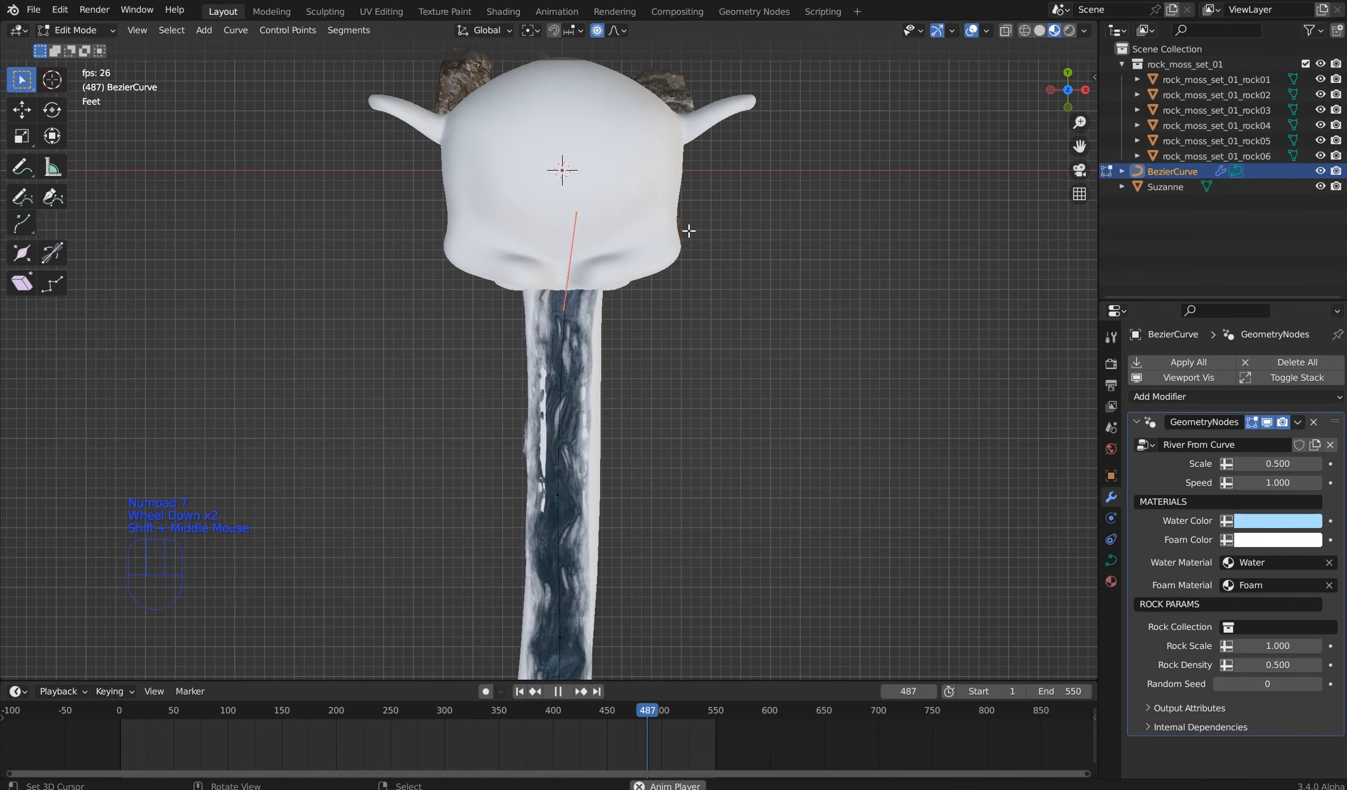
{"action": "key", "text": "g"}
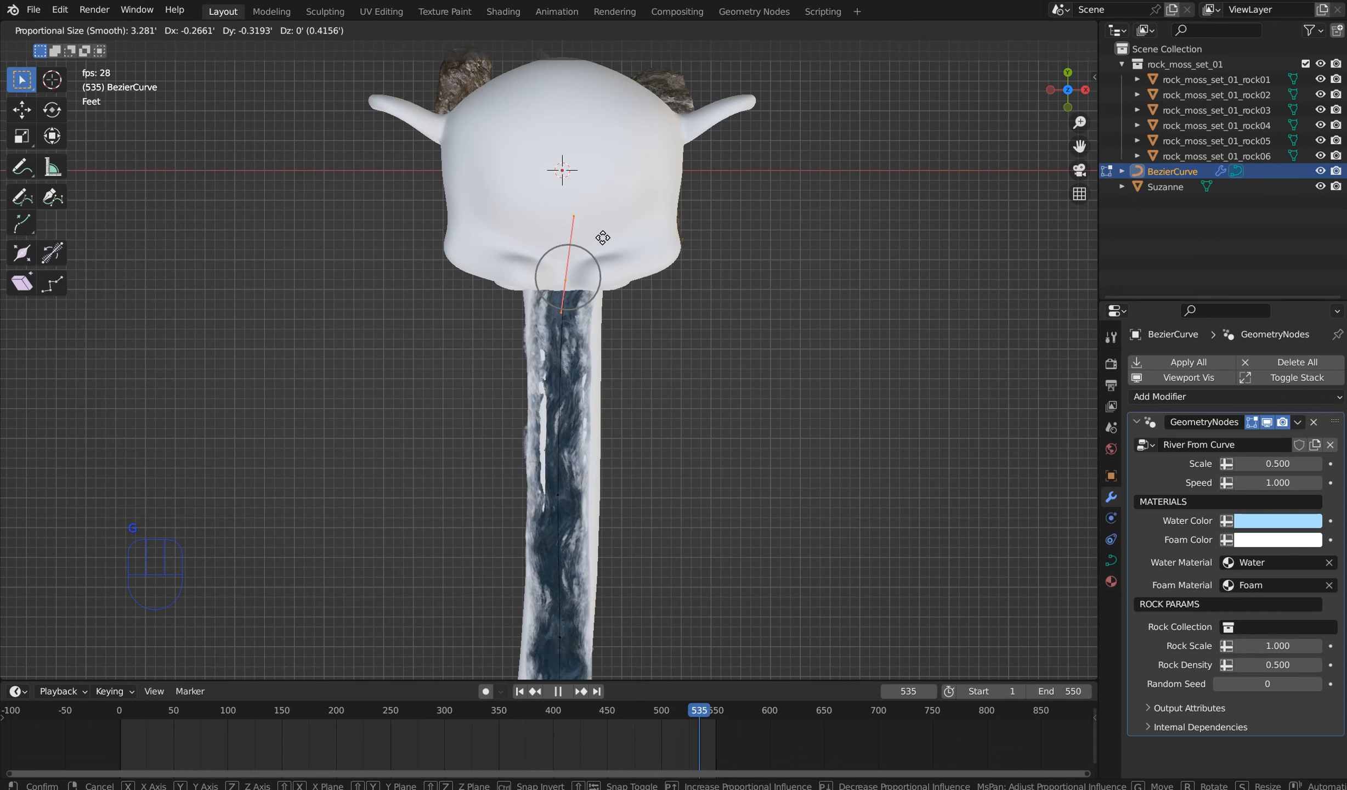
{"action": "left_click", "coordinate": [603, 240]}
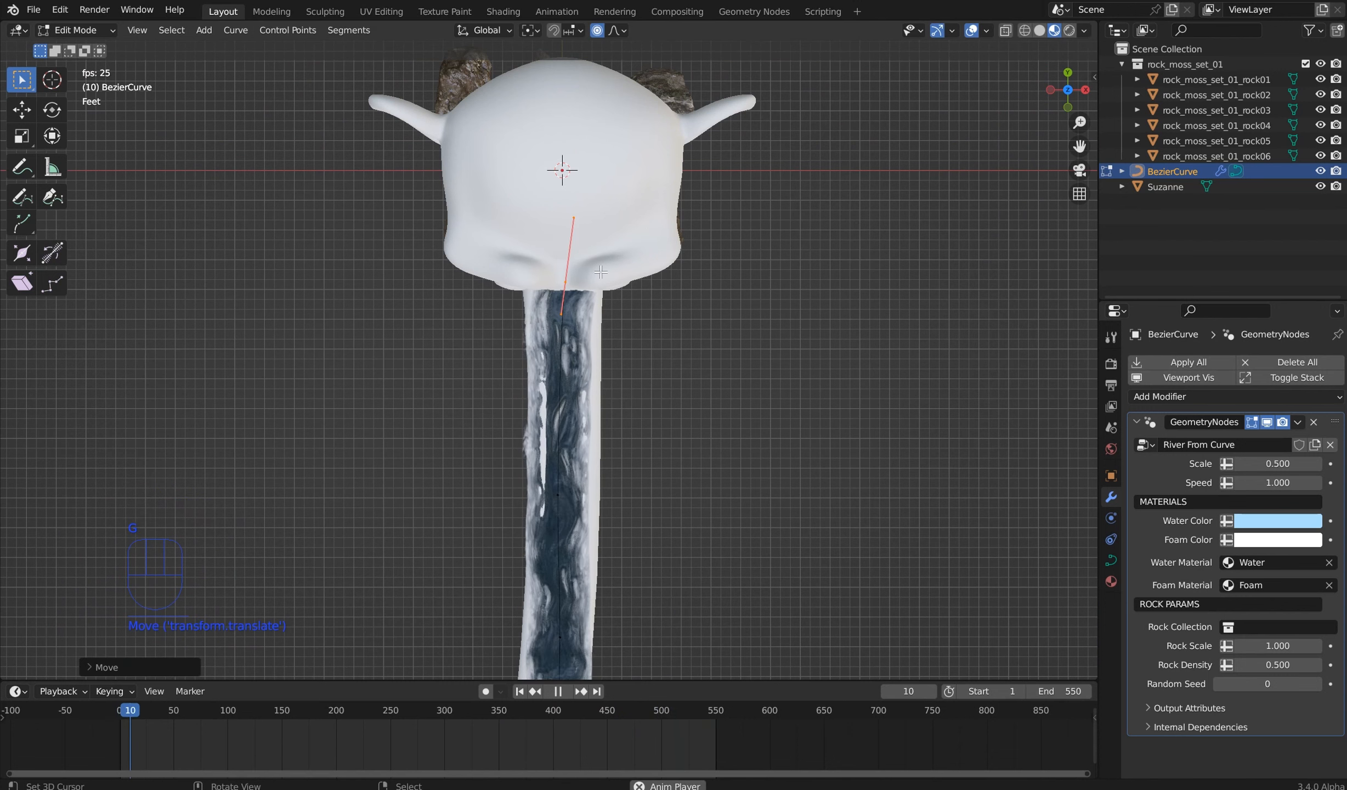
{"action": "key", "text": "r"}
{"action": "left_click", "coordinate": [601, 337]}
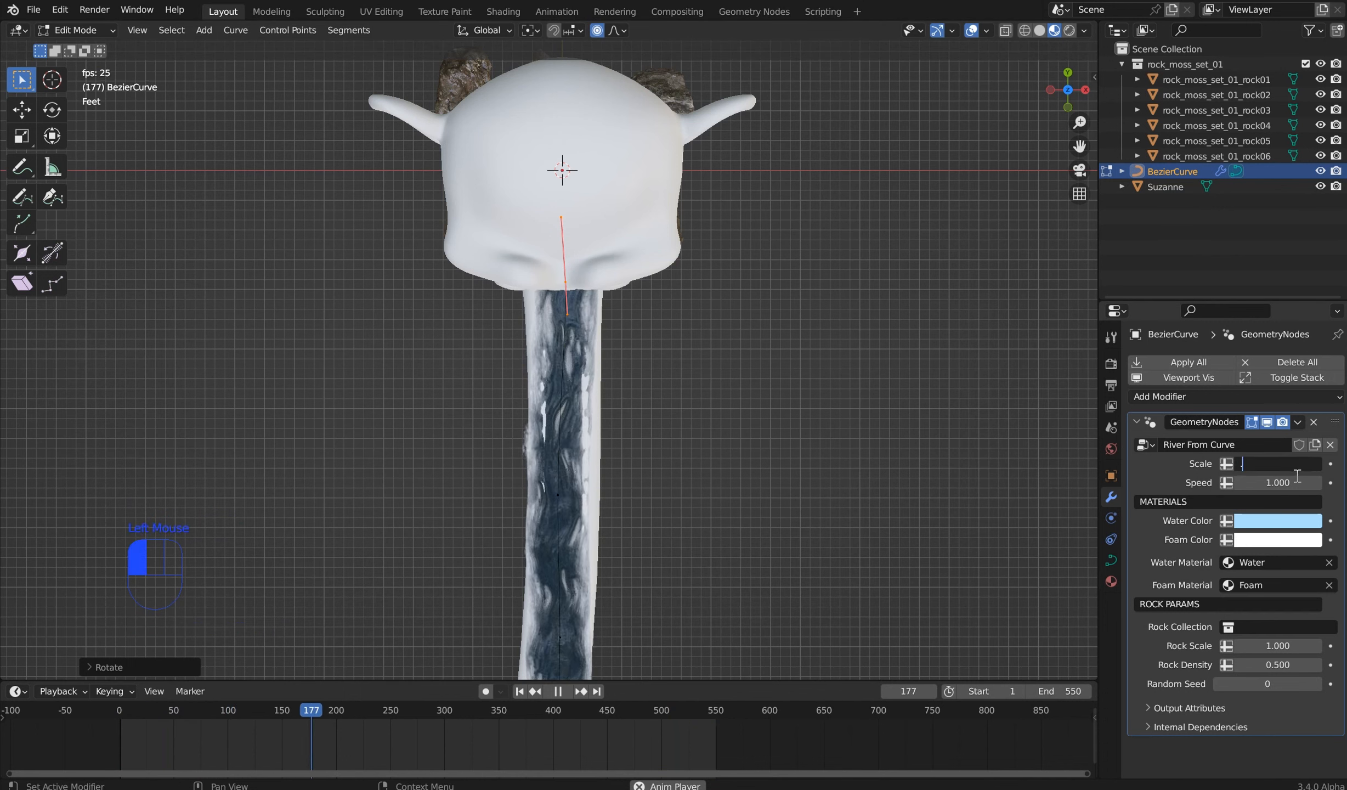
Step: Set the river's Scale to 0.780 and check its fit on the tongue
{"action": "left_click", "coordinate": [1276, 463]}
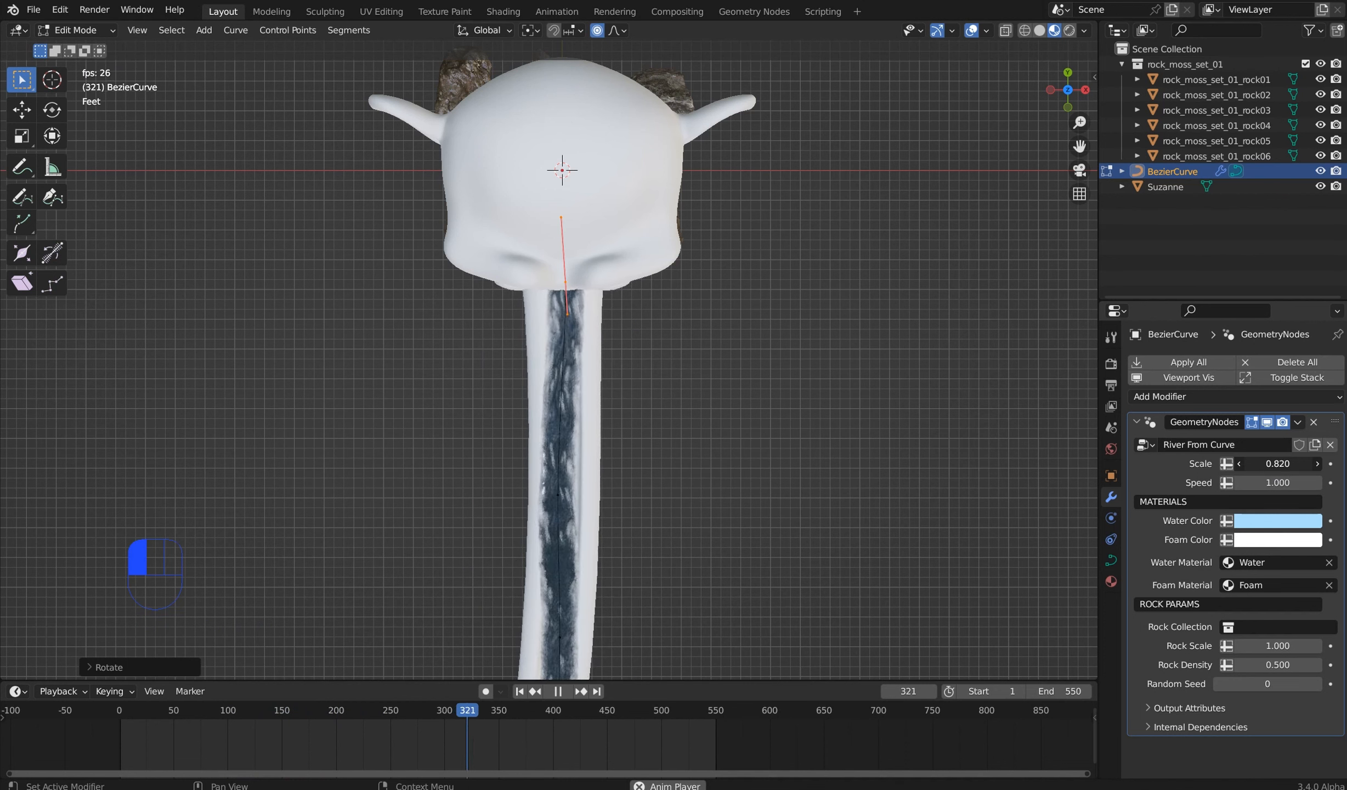
{"action": "middle_click_drag", "start_coordinate": [842, 519], "coordinate": [922, 466]}
{"action": "scroll", "coordinate": [920, 502], "scroll_direction": "up", "scroll_amount": 1}
{"action": "middle_click_drag", "start_coordinate": [924, 519], "coordinate": [959, 504]}
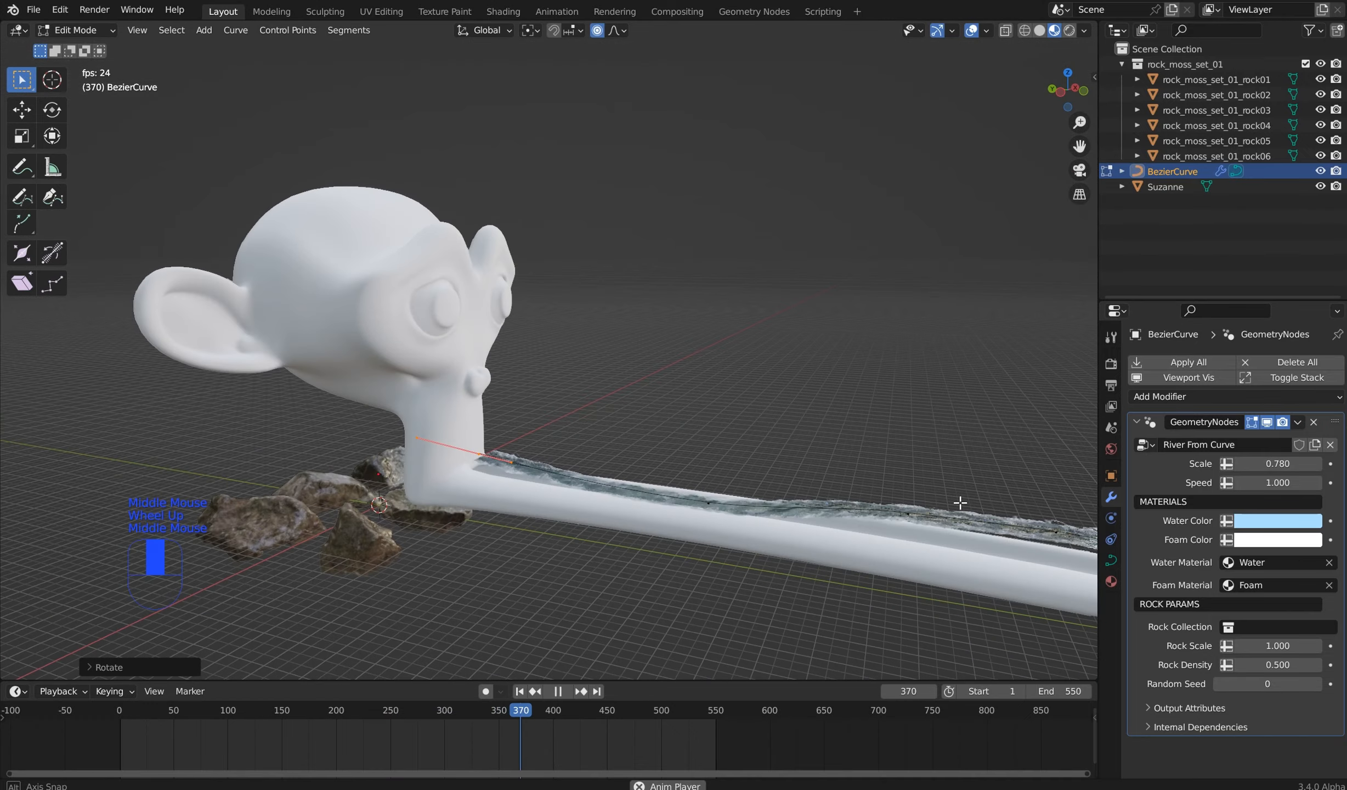
Step: In the right side view, select the control point at mid-tongue and move it to follow the tongue's top surface
{"action": "key", "text": "KP_1"}
{"action": "key", "text": "KP_3"}
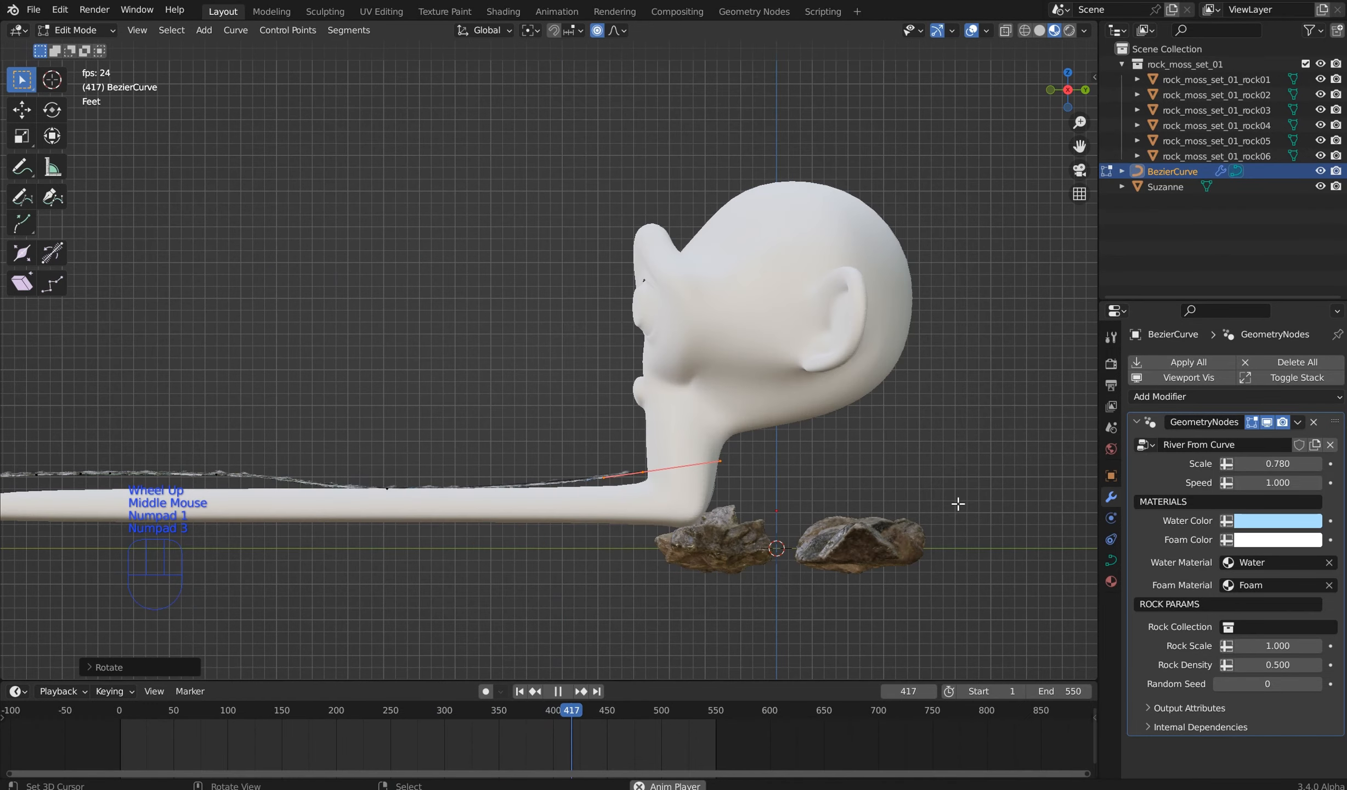
{"action": "middle_click_drag", "start_coordinate": [703, 574], "coordinate": [1059, 551], "text": "shift"}
{"action": "scroll", "coordinate": [804, 490], "scroll_direction": "up", "scroll_amount": 1}
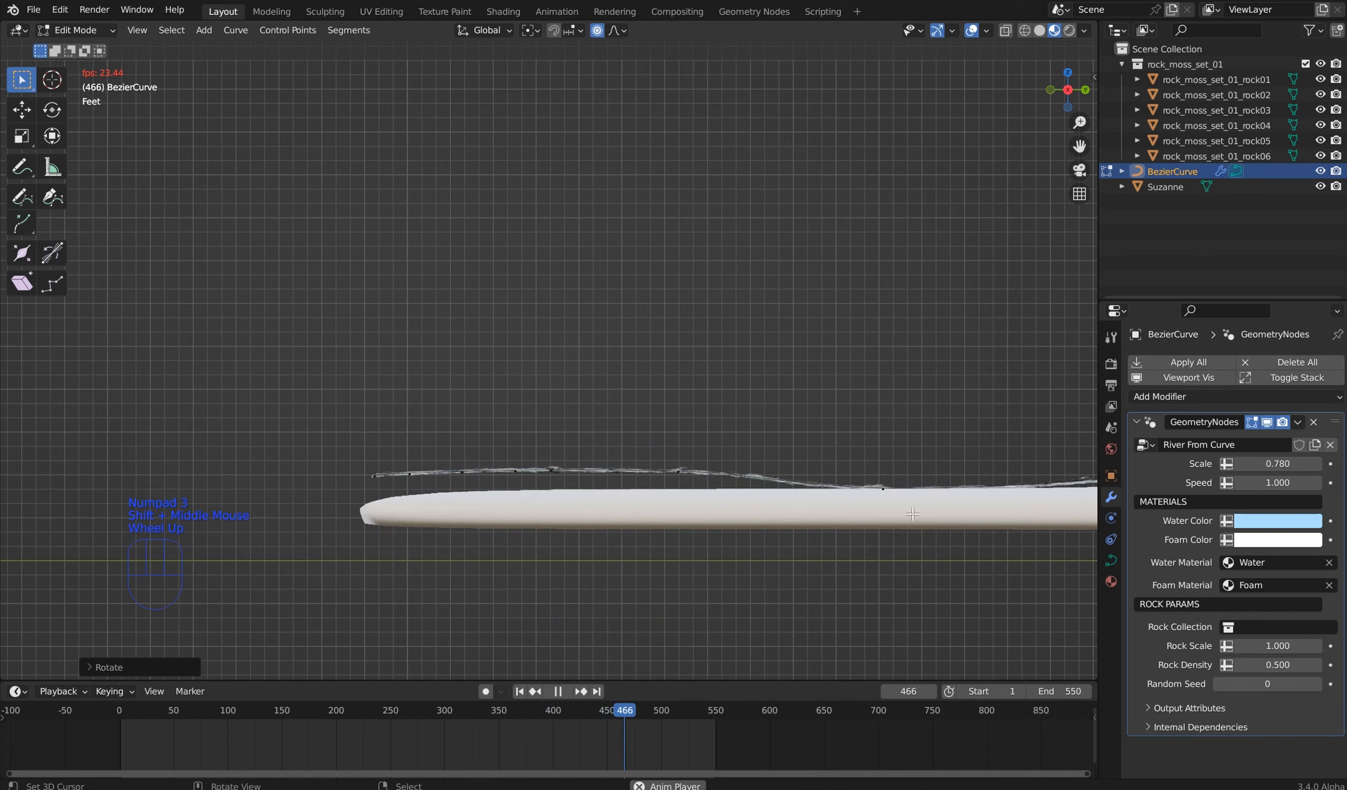
{"action": "left_click_drag", "start_coordinate": [912, 514], "coordinate": [833, 466]}
{"action": "key", "text": "g"}
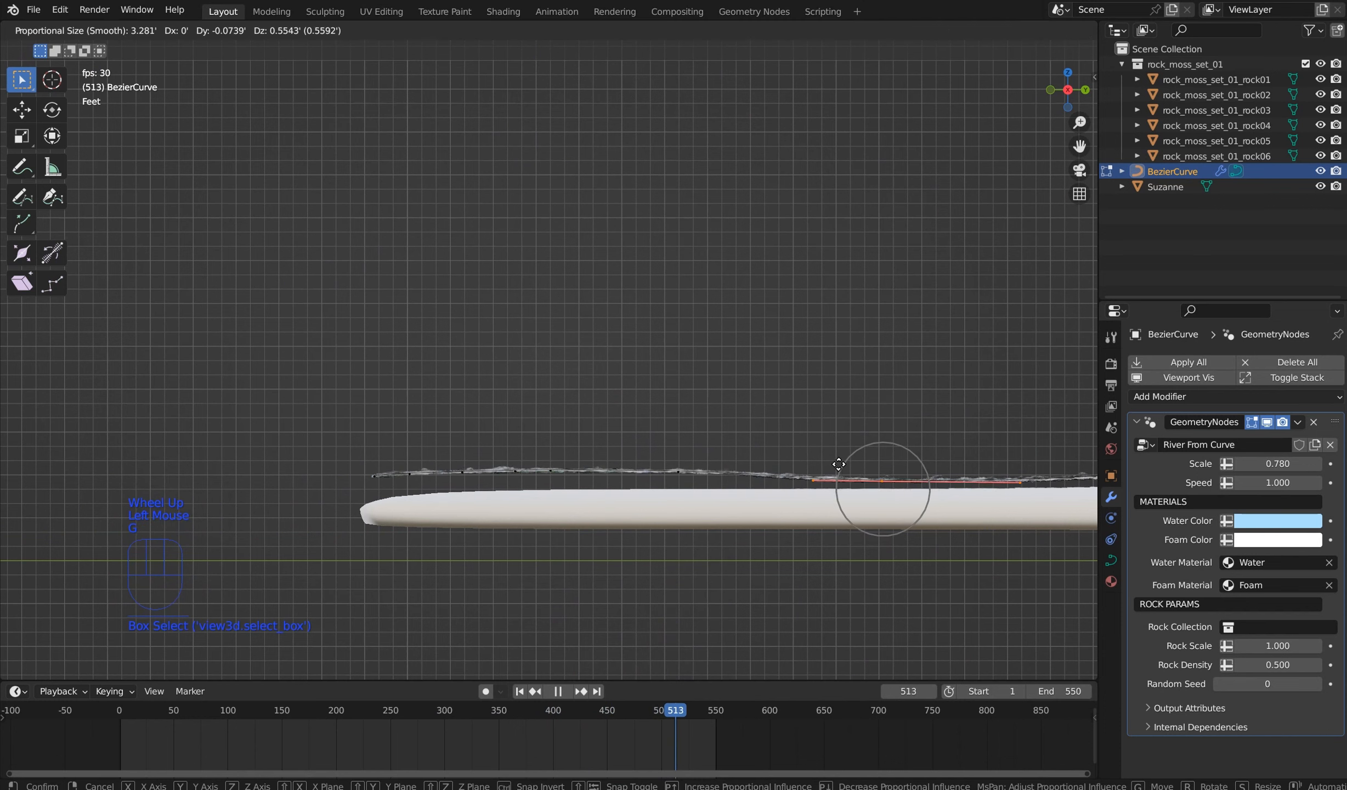
{"action": "left_click", "coordinate": [851, 468]}
Step: Lower the remaining control points toward the tongue's tip so the river rests on the tongue
{"action": "left_click_drag", "start_coordinate": [732, 491], "coordinate": [351, 467]}
{"action": "key", "text": "g"}
{"action": "left_click", "coordinate": [631, 479]}
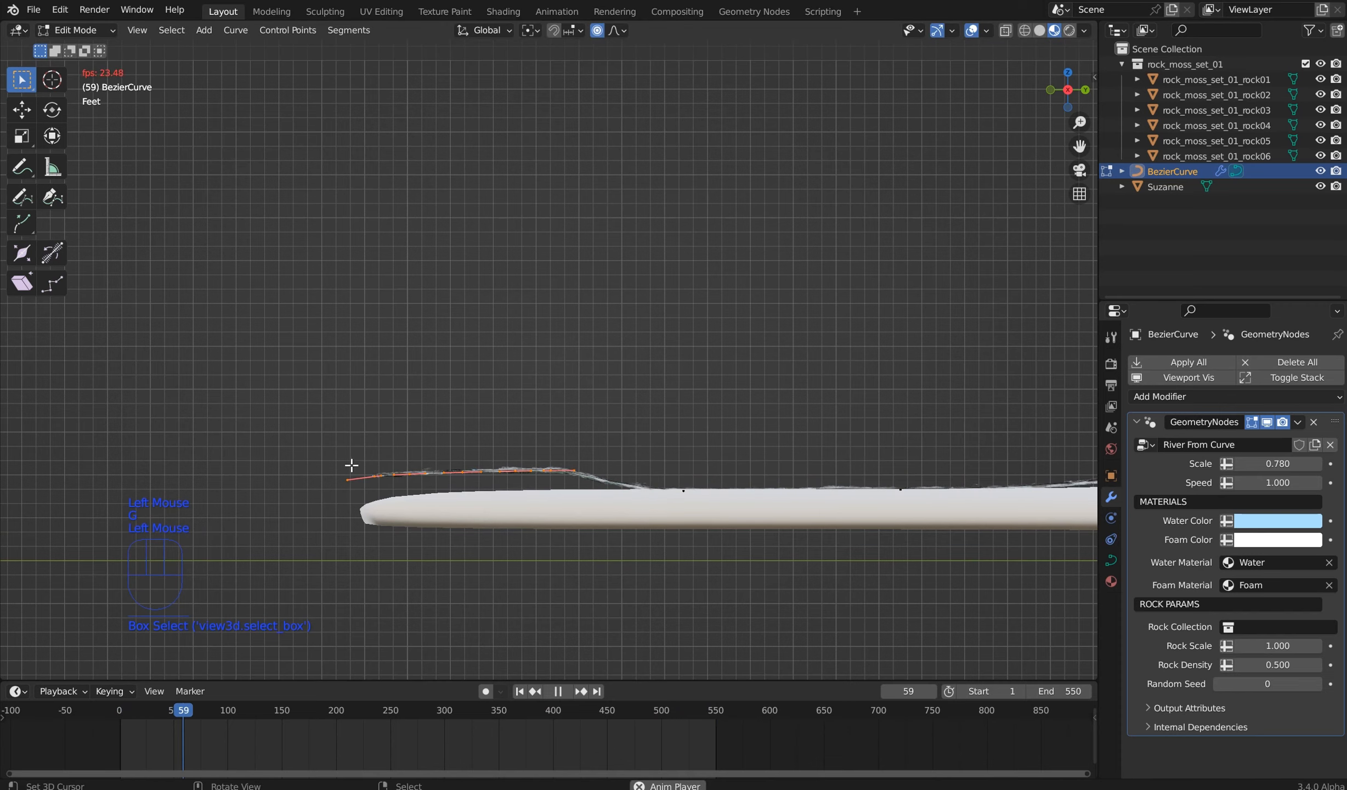
{"action": "key", "text": "g"}
{"action": "left_click", "coordinate": [351, 488]}
Step: Set the river's Scale to 0.870 to suit the tongue's width
{"action": "middle_click_drag", "start_coordinate": [575, 414], "coordinate": [563, 345]}
{"action": "middle_click_drag", "start_coordinate": [746, 393], "coordinate": [776, 442]}
{"action": "scroll", "coordinate": [619, 471], "scroll_direction": "up", "scroll_amount": 2}
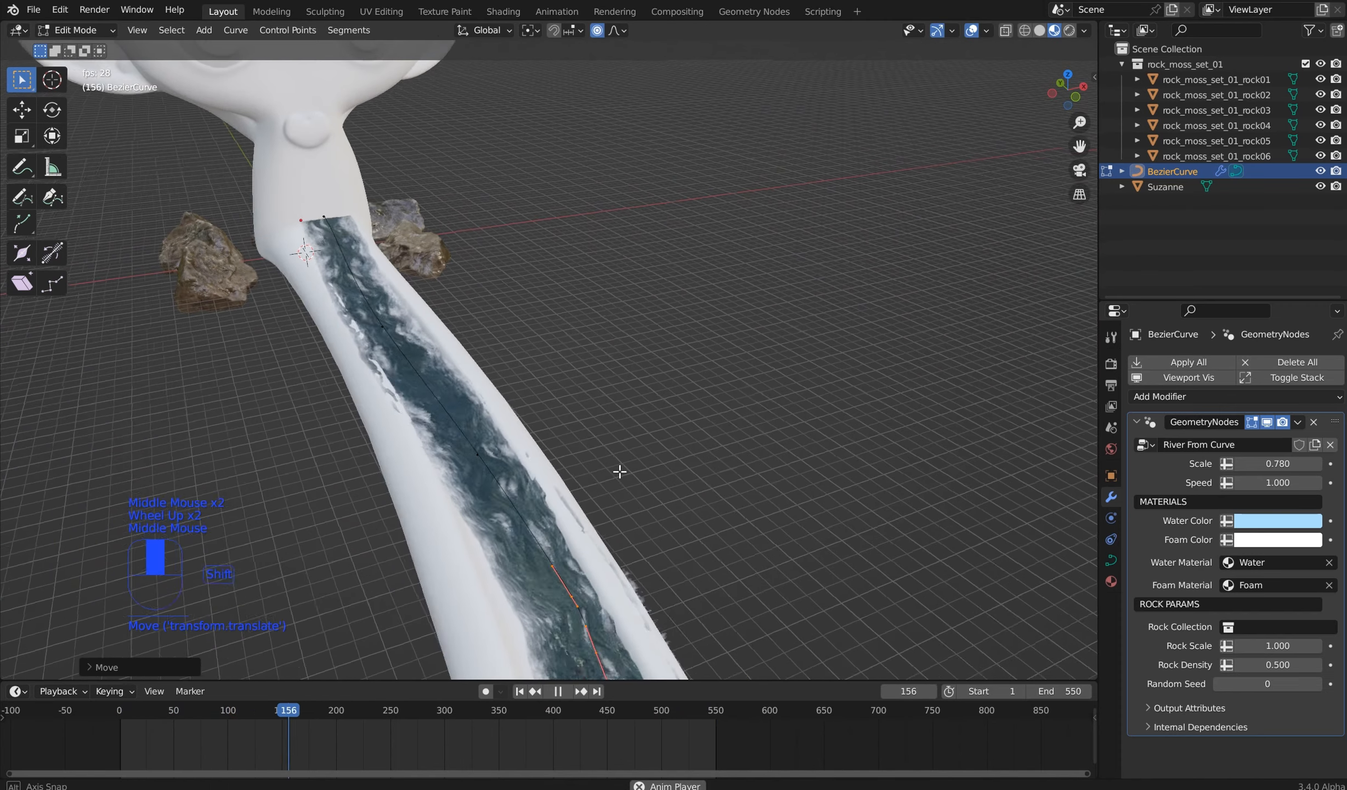
{"action": "middle_click_drag", "start_coordinate": [619, 472], "coordinate": [509, 576]}
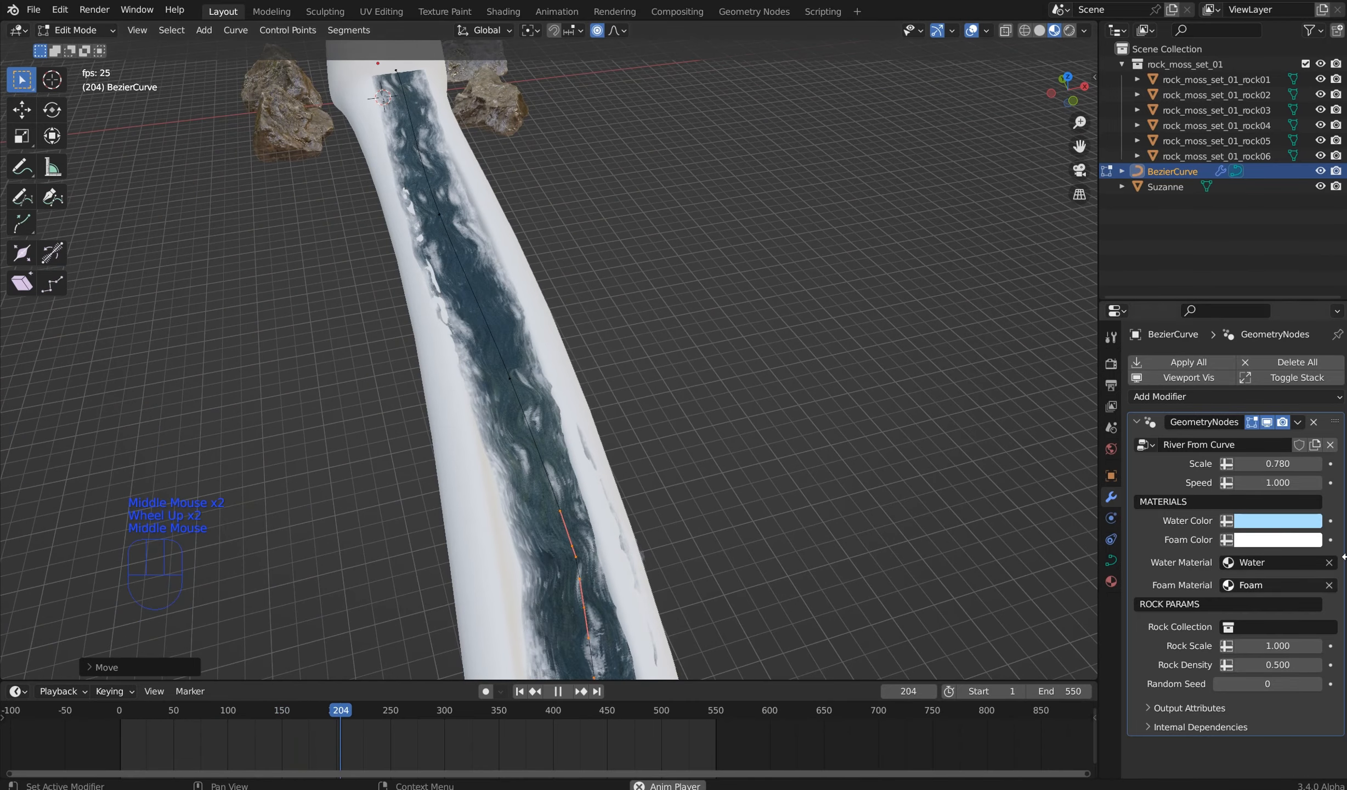
{"action": "left_click_drag", "start_coordinate": [1287, 465], "coordinate": [1137, 462]}
Step: From the side view, move the mouth control point down and inward so the river starts at the tongue's base
{"action": "middle_click_drag", "start_coordinate": [822, 406], "coordinate": [821, 449]}
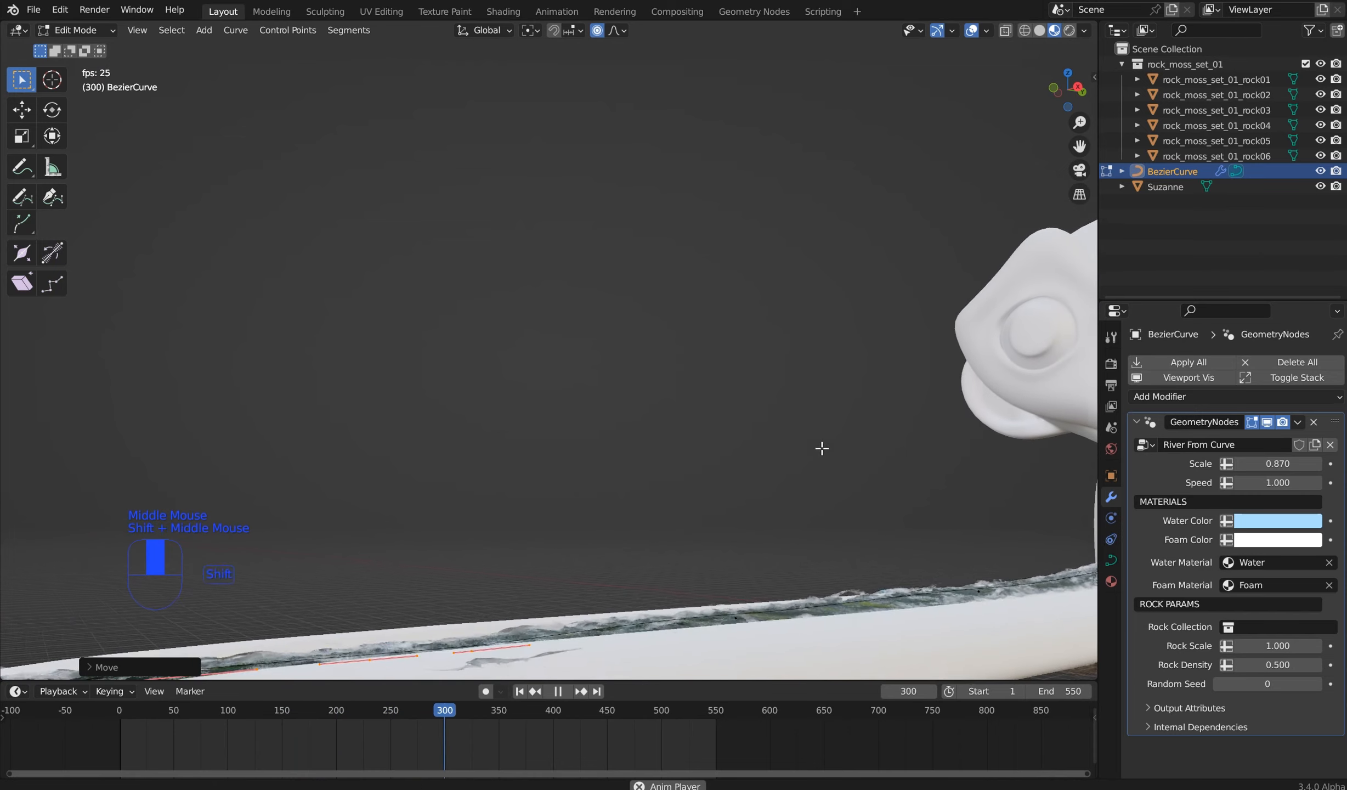
{"action": "key", "text": "KP_1"}
{"action": "scroll", "coordinate": [869, 547], "scroll_direction": "down", "scroll_amount": 2}
{"action": "key", "text": "KP_3"}
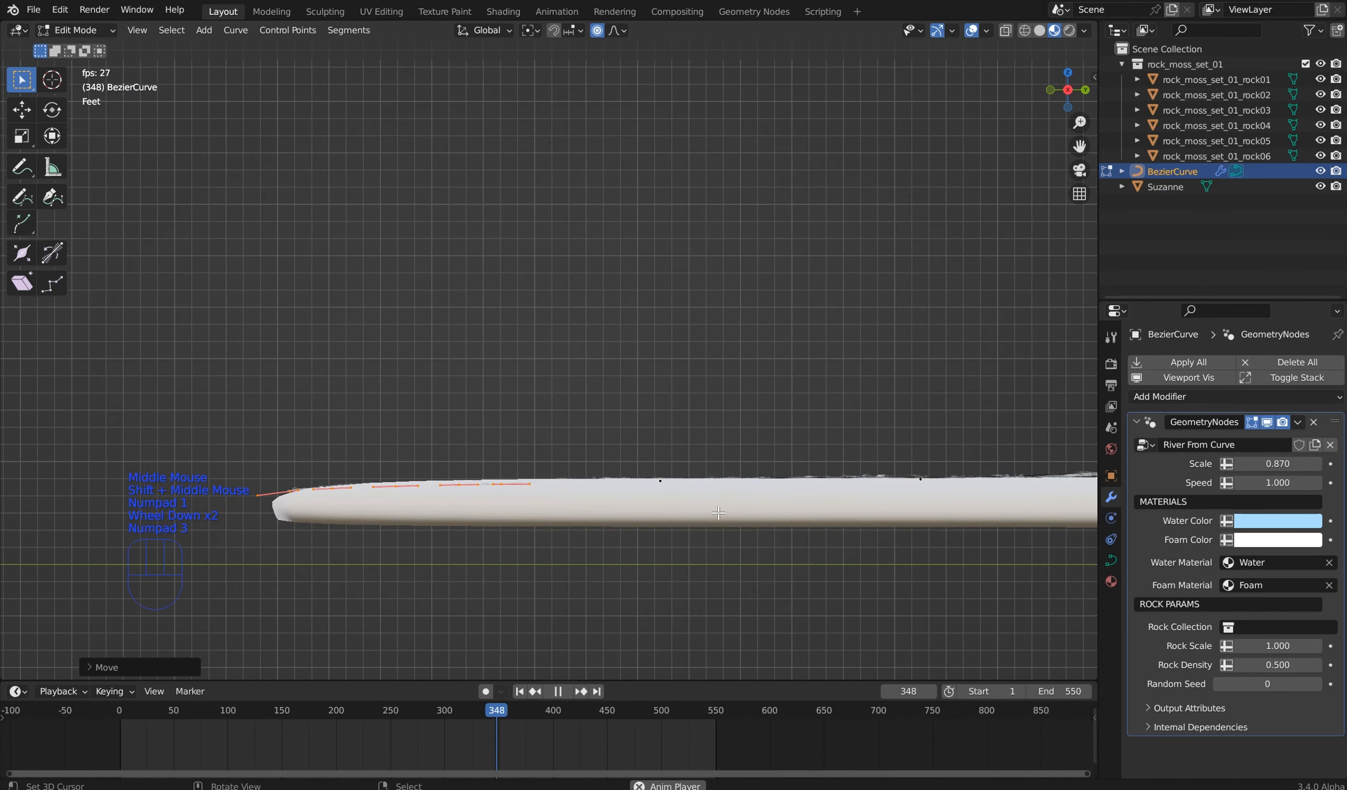
{"action": "middle_click_drag", "start_coordinate": [1008, 538], "coordinate": [696, 516], "text": "shift"}
{"action": "left_click_drag", "start_coordinate": [997, 462], "coordinate": [926, 404]}
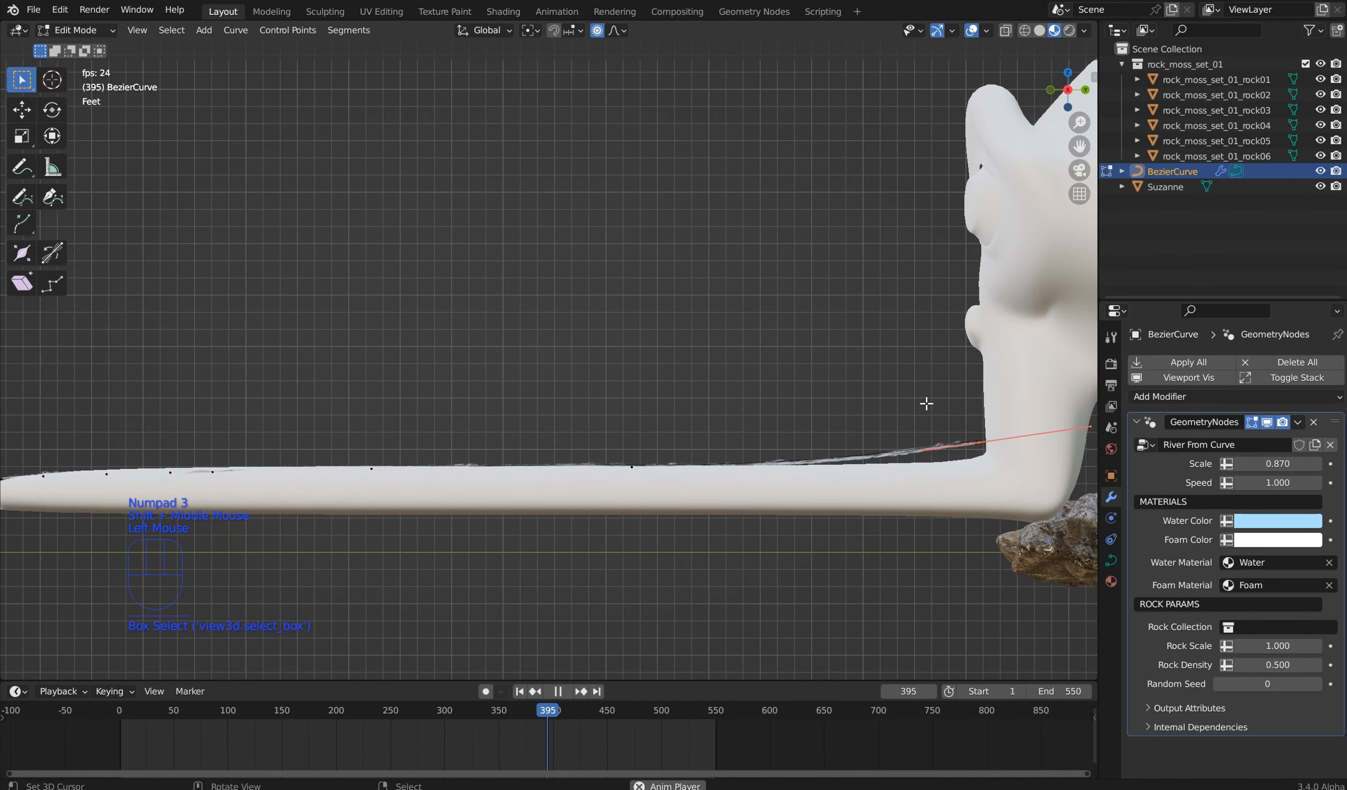
{"action": "key", "text": "g"}
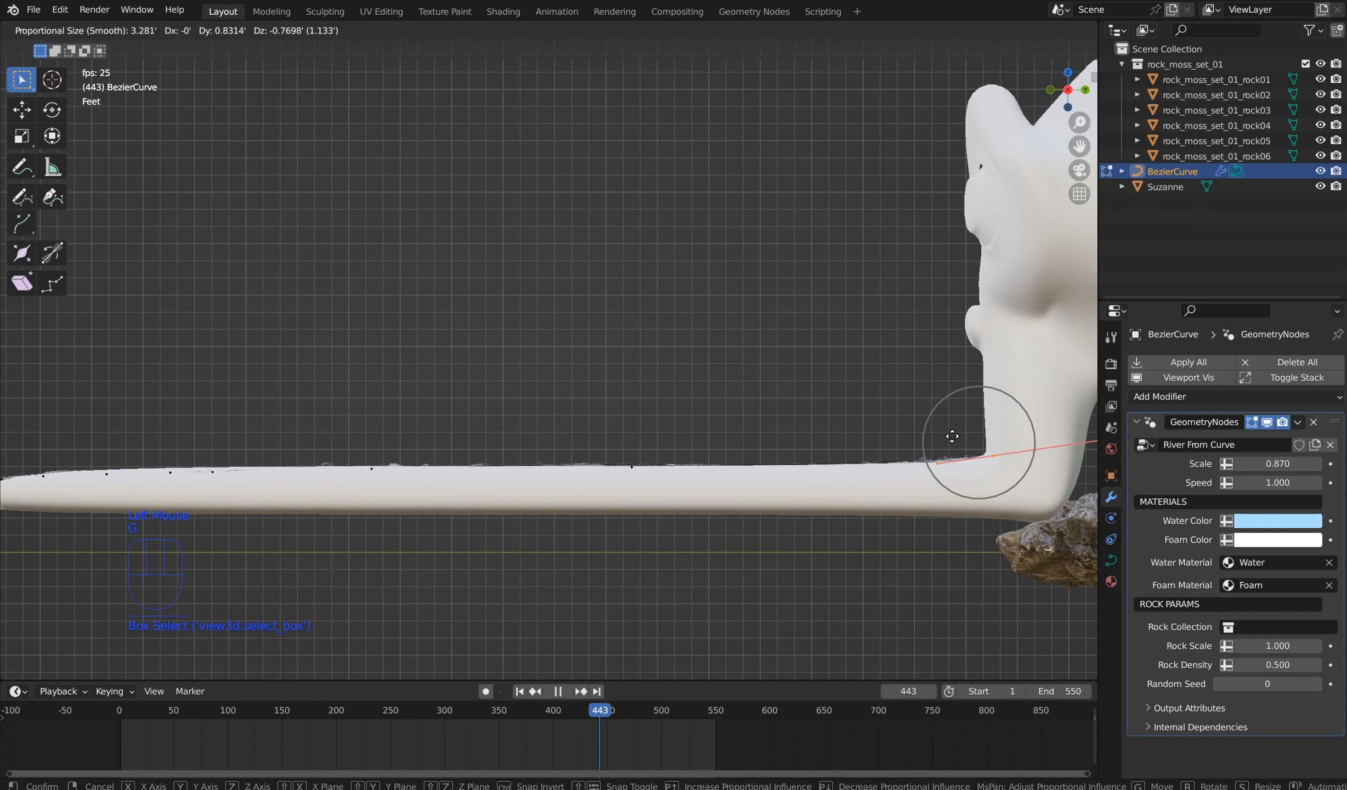
{"action": "left_click", "coordinate": [953, 436]}
Step: Tilt the mouth control point more steeply and nudge it to fit the bend at the tongue's base
{"action": "key", "text": "r"}
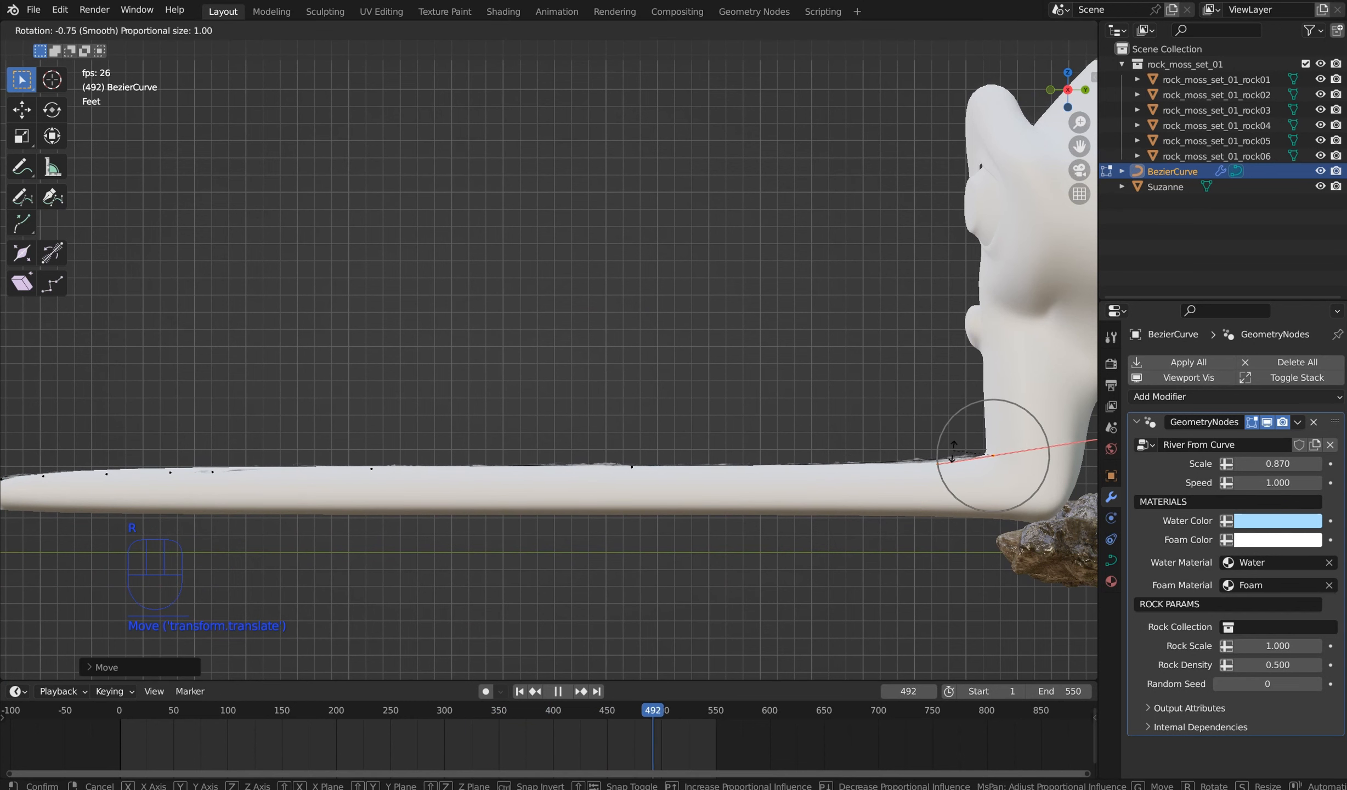
{"action": "left_click", "coordinate": [961, 463]}
{"action": "key", "text": "g"}
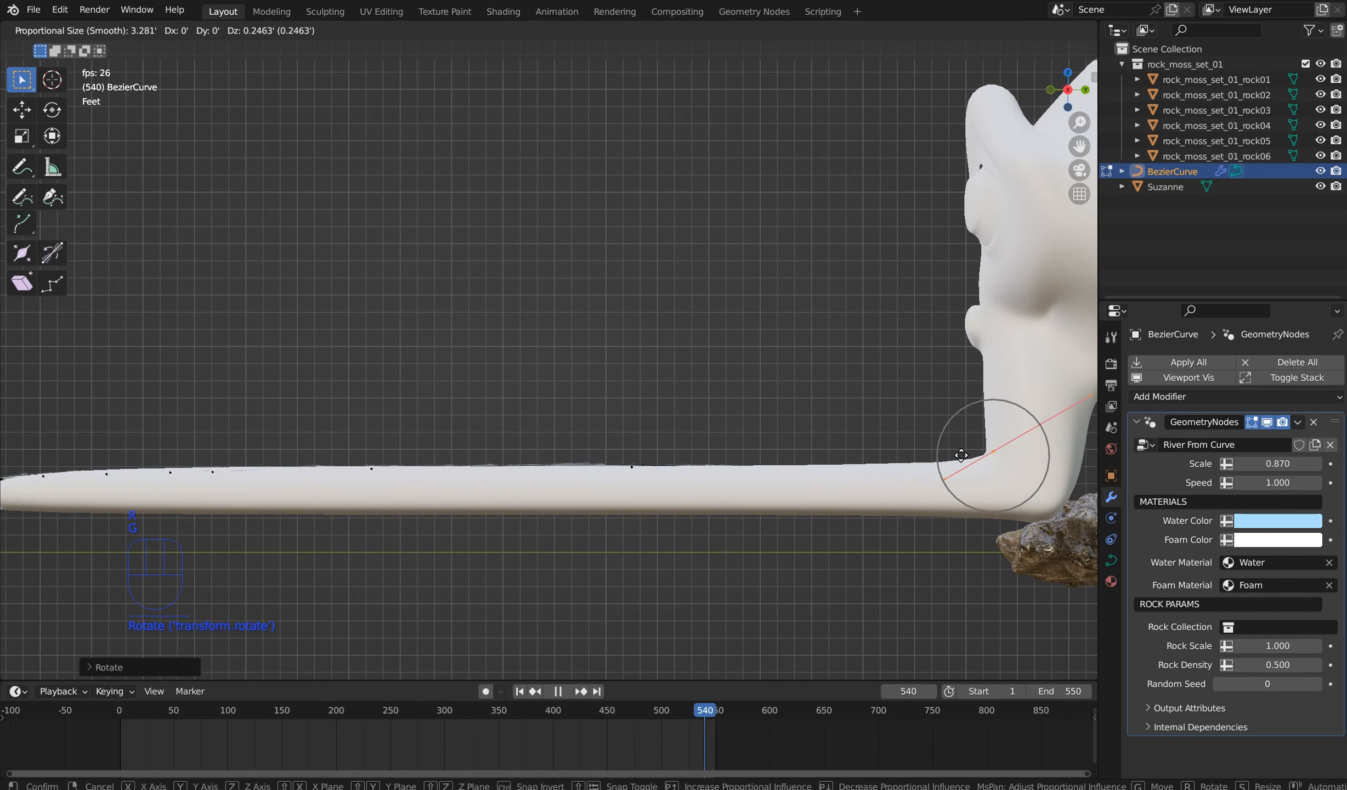
{"action": "left_click", "coordinate": [961, 454]}
Step: Switch the viewport to Solid shading and view the river along the tongue from the front
{"action": "middle_click_drag", "start_coordinate": [948, 449], "coordinate": [1027, 478]}
{"action": "scroll", "coordinate": [1024, 478], "scroll_direction": "down", "scroll_amount": 1}
{"action": "middle_click_drag", "start_coordinate": [900, 475], "coordinate": [951, 479]}
{"action": "scroll", "coordinate": [708, 429], "scroll_direction": "up", "scroll_amount": 2}
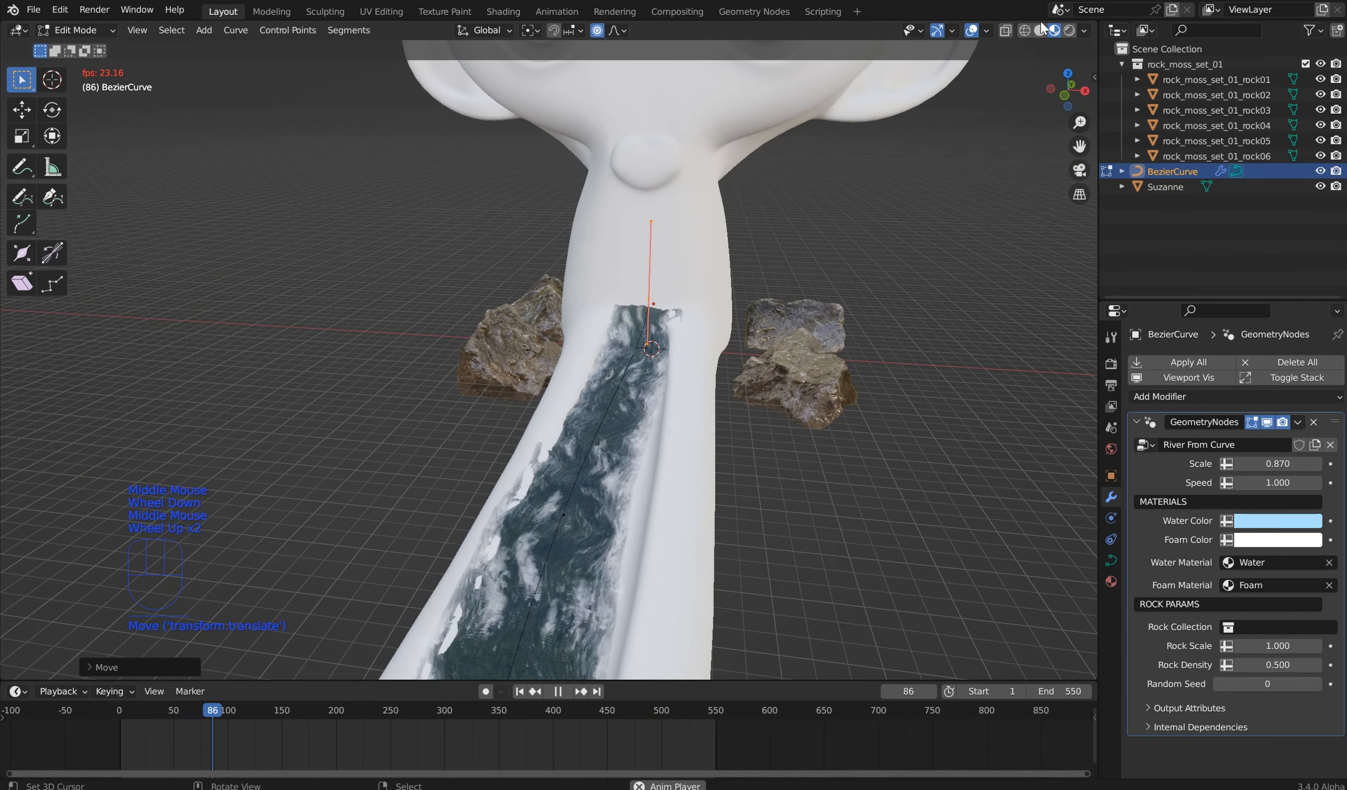
{"action": "left_click", "coordinate": [1040, 30]}
{"action": "mouse_move", "coordinate": [781, 220]}
{"action": "middle_mouse_down"}
{"action": "mouse_move", "coordinate": [749, 300]}
{"action": "mouse_move", "coordinate": [496, 521]}
{"action": "mouse_move", "coordinate": [612, 279]}
{"action": "middle_mouse_up"}
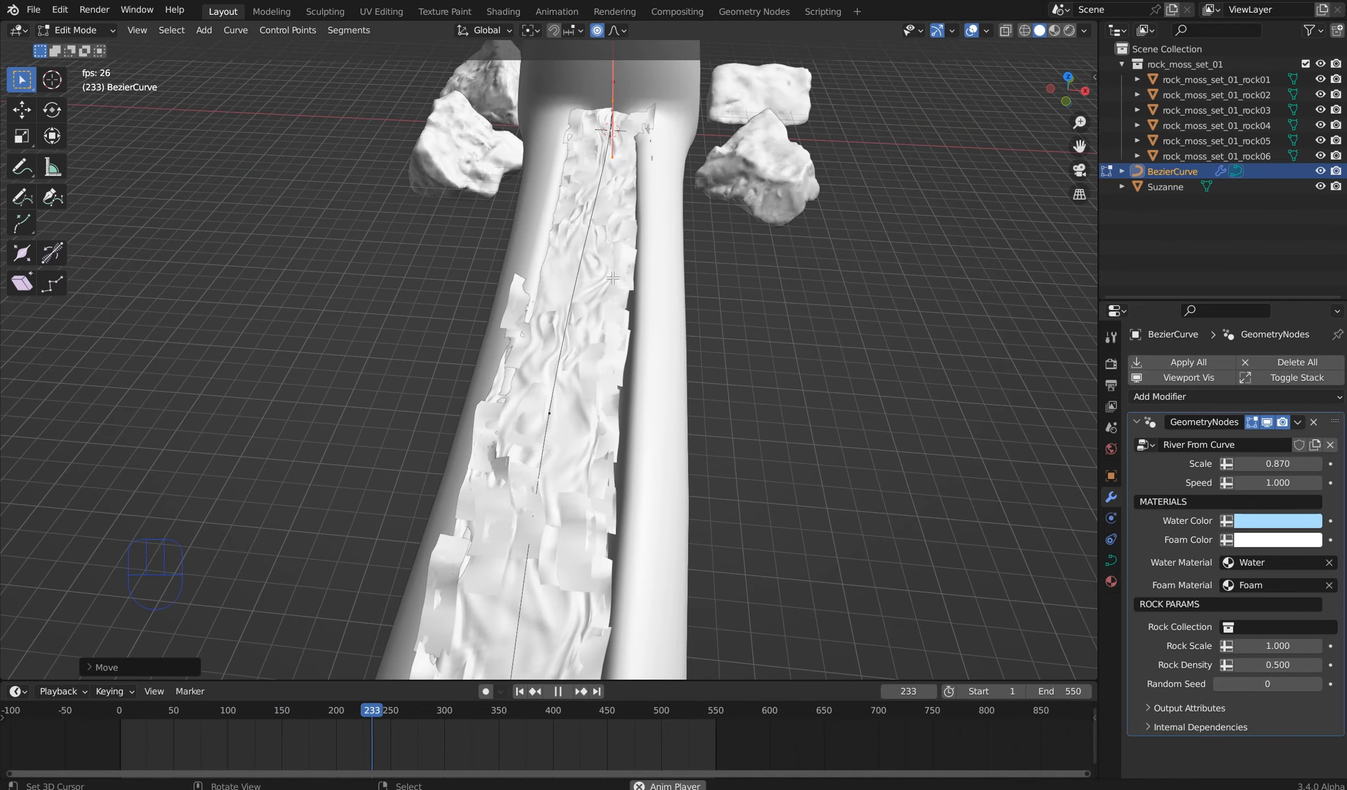
Step: Shift the first control point beyond the mouth sideways to center that stretch of river on the tongue
{"action": "left_click_drag", "start_coordinate": [575, 437], "coordinate": [524, 393]}
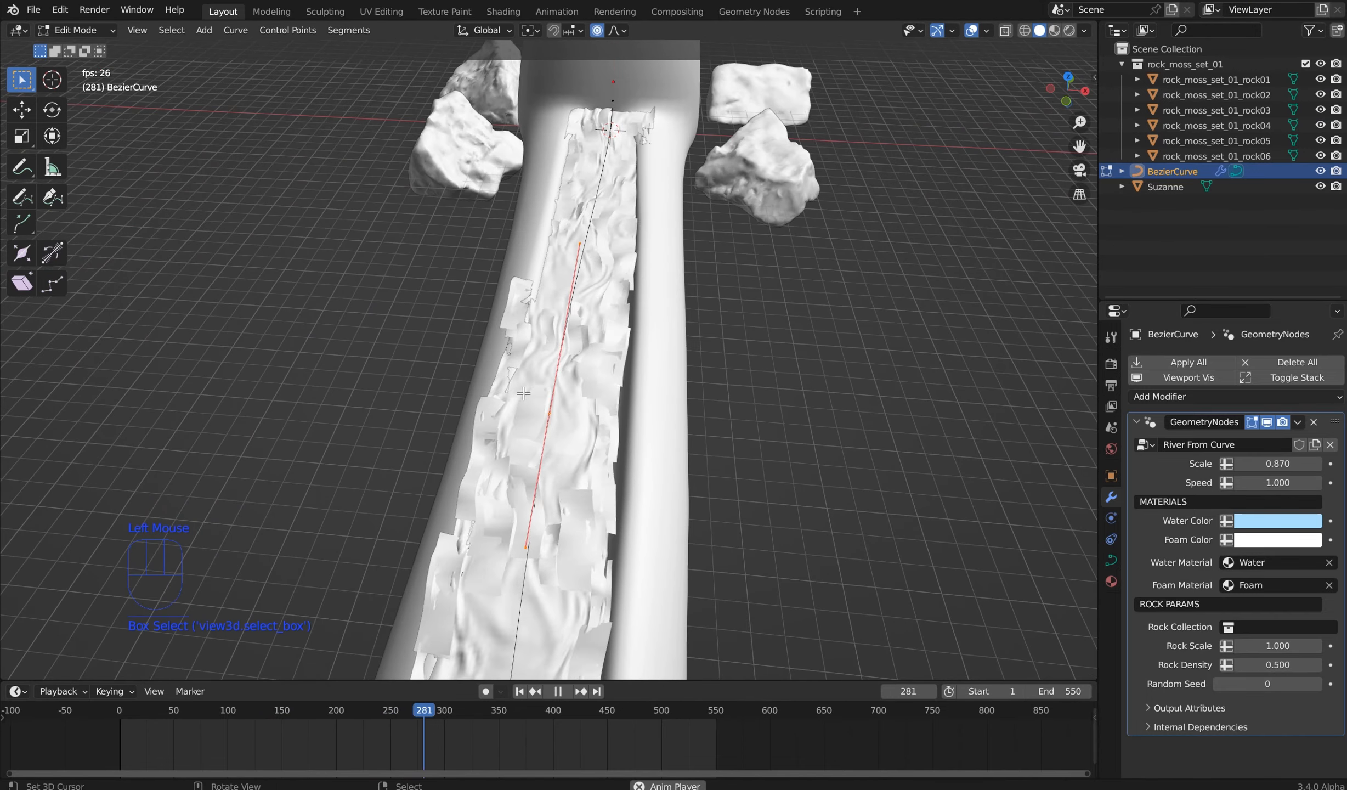
{"action": "key", "text": "g"}
{"action": "key", "text": "x"}
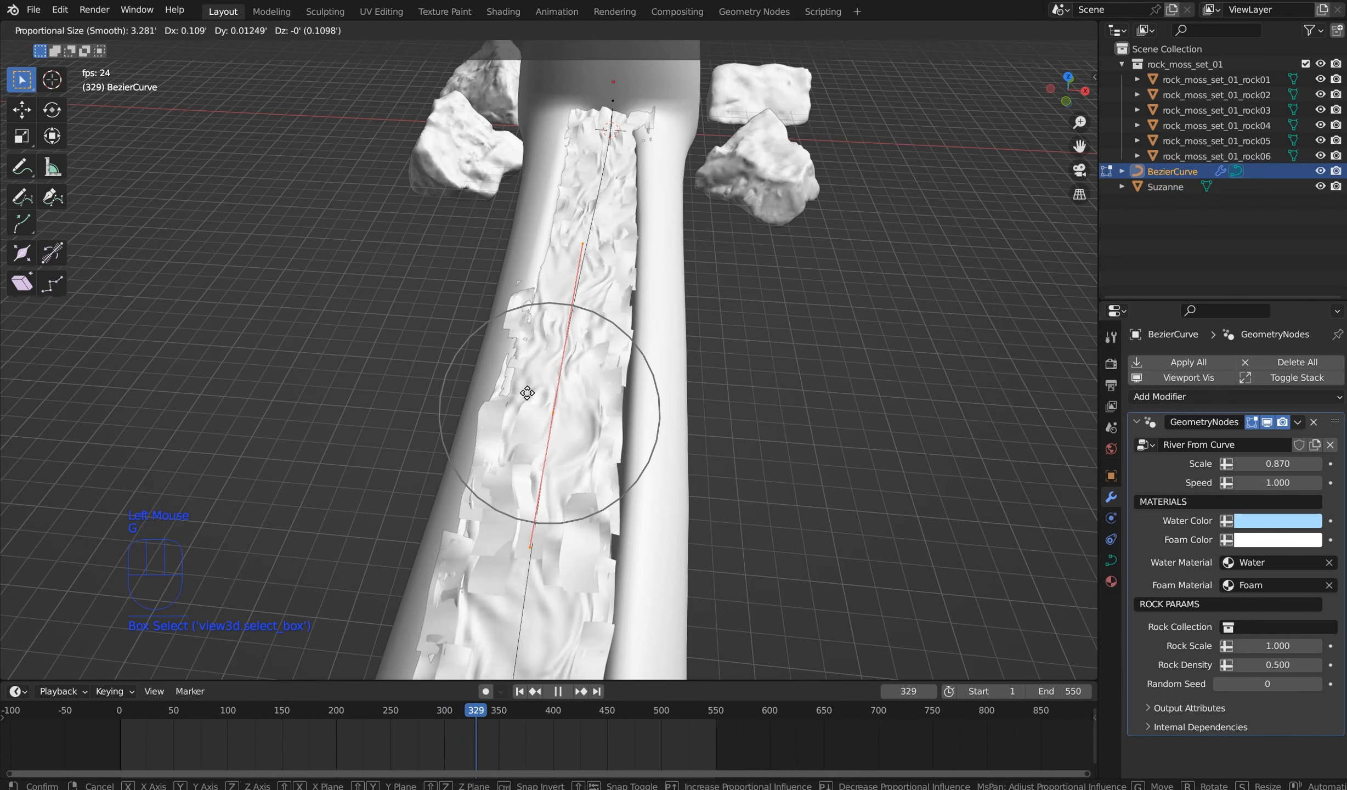
{"action": "left_click", "coordinate": [545, 395]}
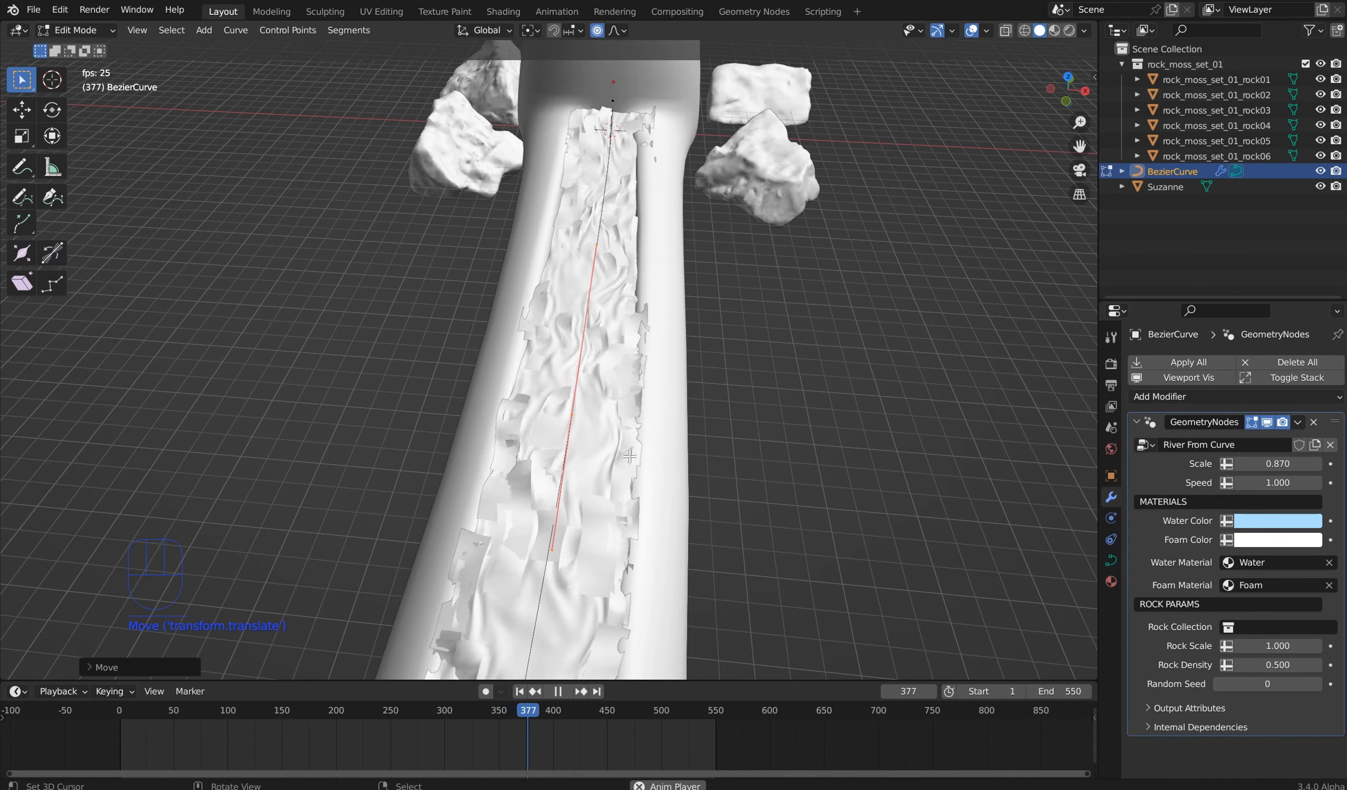
Step: Select the next control point toward the tip and shift it along X to center the river on the tongue
{"action": "middle_click_drag", "start_coordinate": [546, 395], "coordinate": [594, 545]}
{"action": "scroll", "coordinate": [594, 546], "scroll_direction": "down", "scroll_amount": 2}
{"action": "scroll", "coordinate": [614, 607], "scroll_direction": "down", "scroll_amount": 1}
{"action": "left_click", "coordinate": [547, 615]}
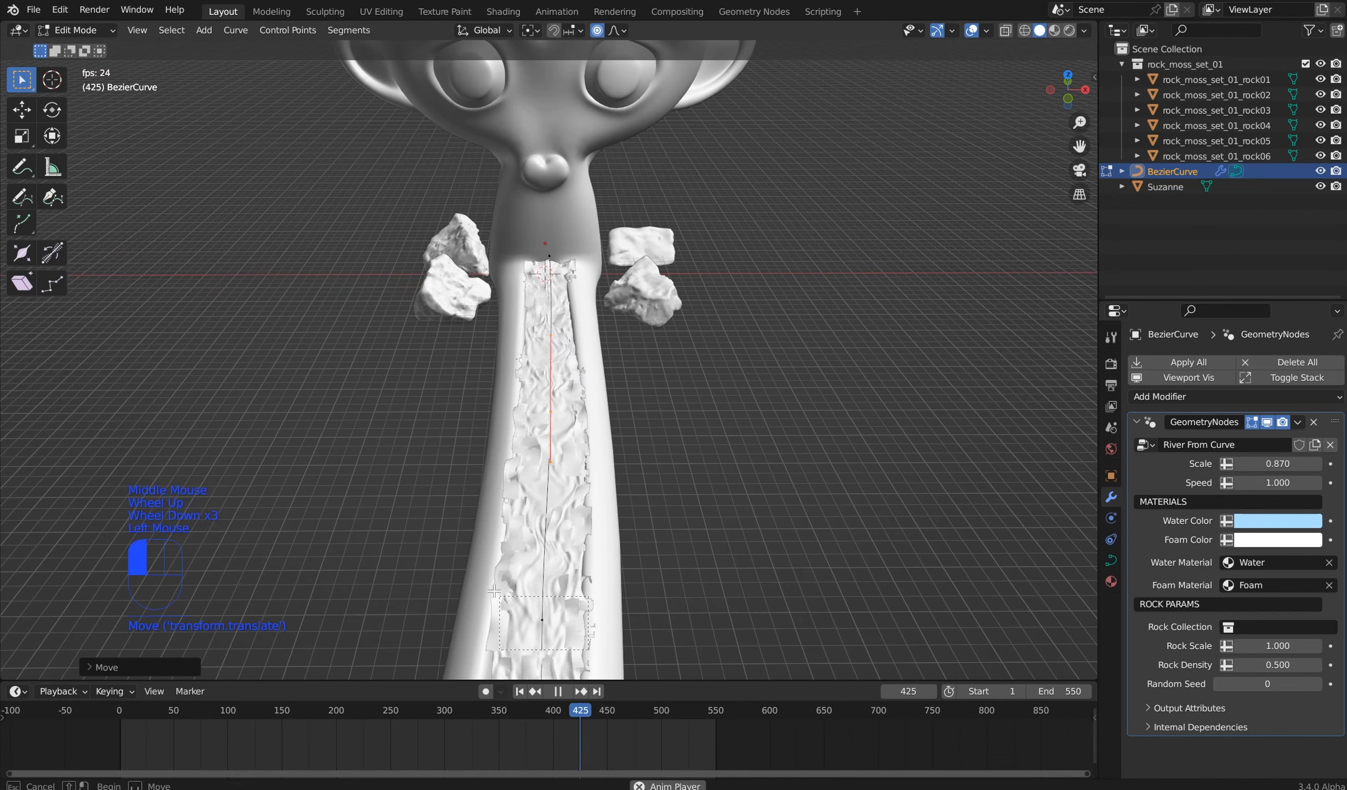
{"action": "key", "text": "g"}
{"action": "key", "text": "x"}
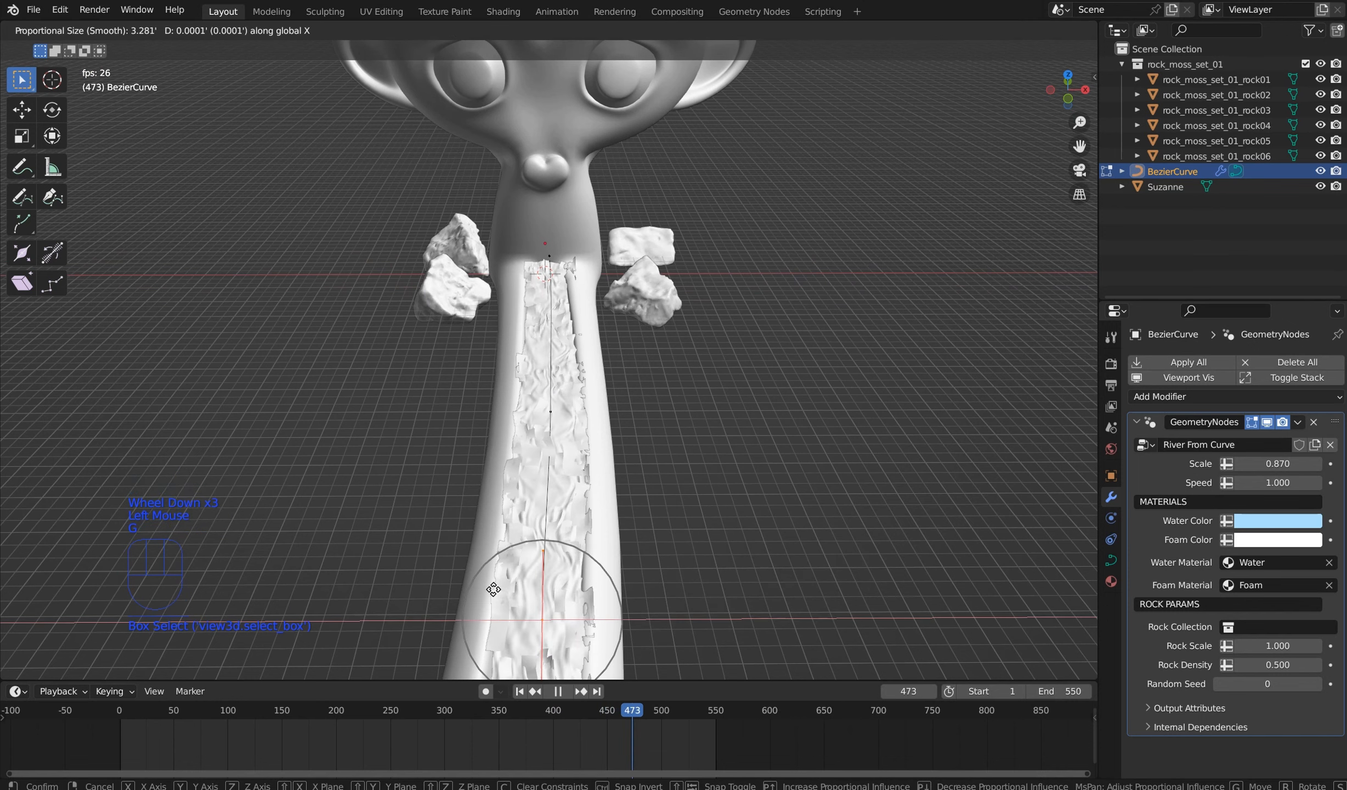
{"action": "left_click", "coordinate": [494, 589]}
Step: Move the control point just past mid-tongue along X so the river follows the tongue's curve
{"action": "middle_click_drag", "start_coordinate": [676, 575], "coordinate": [698, 332], "text": "shift"}
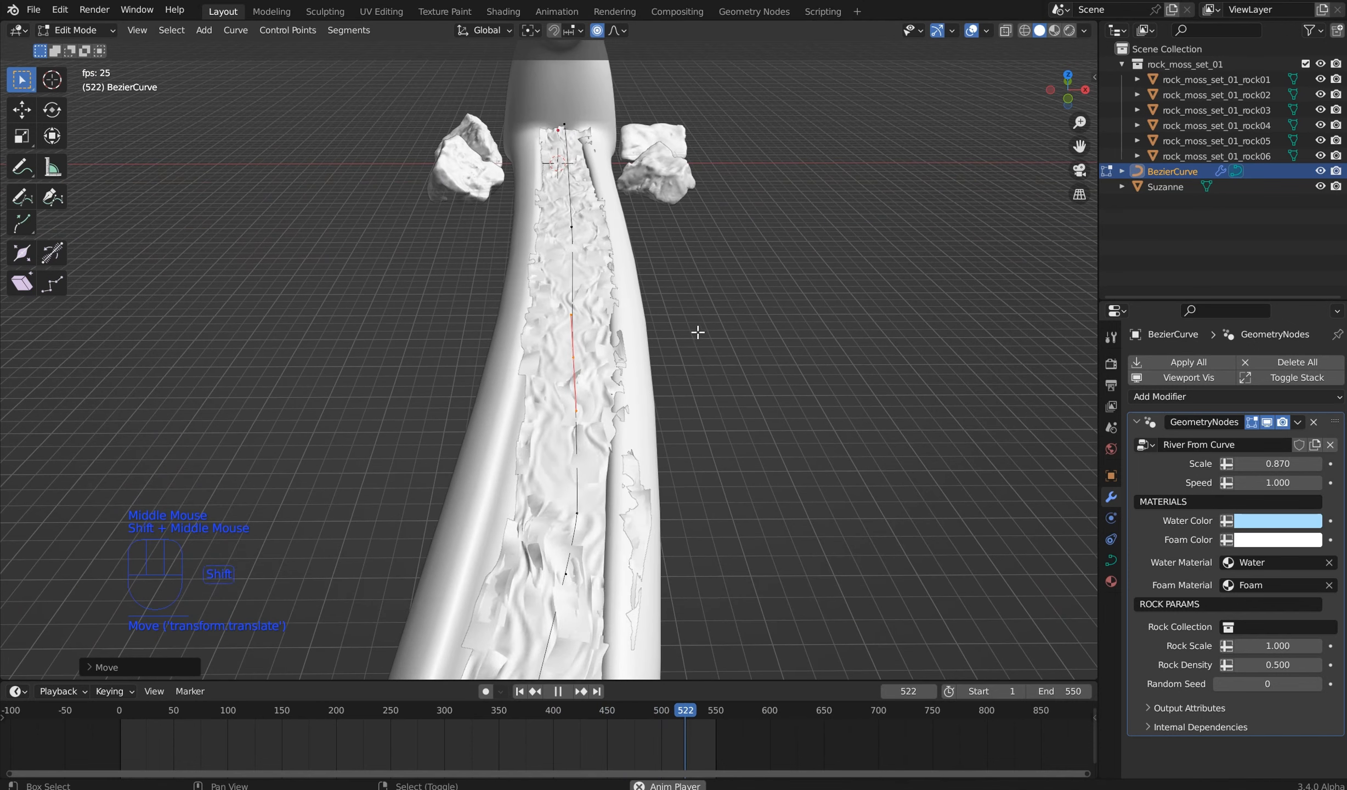
{"action": "left_click_drag", "start_coordinate": [591, 538], "coordinate": [571, 503]}
{"action": "key", "text": "g"}
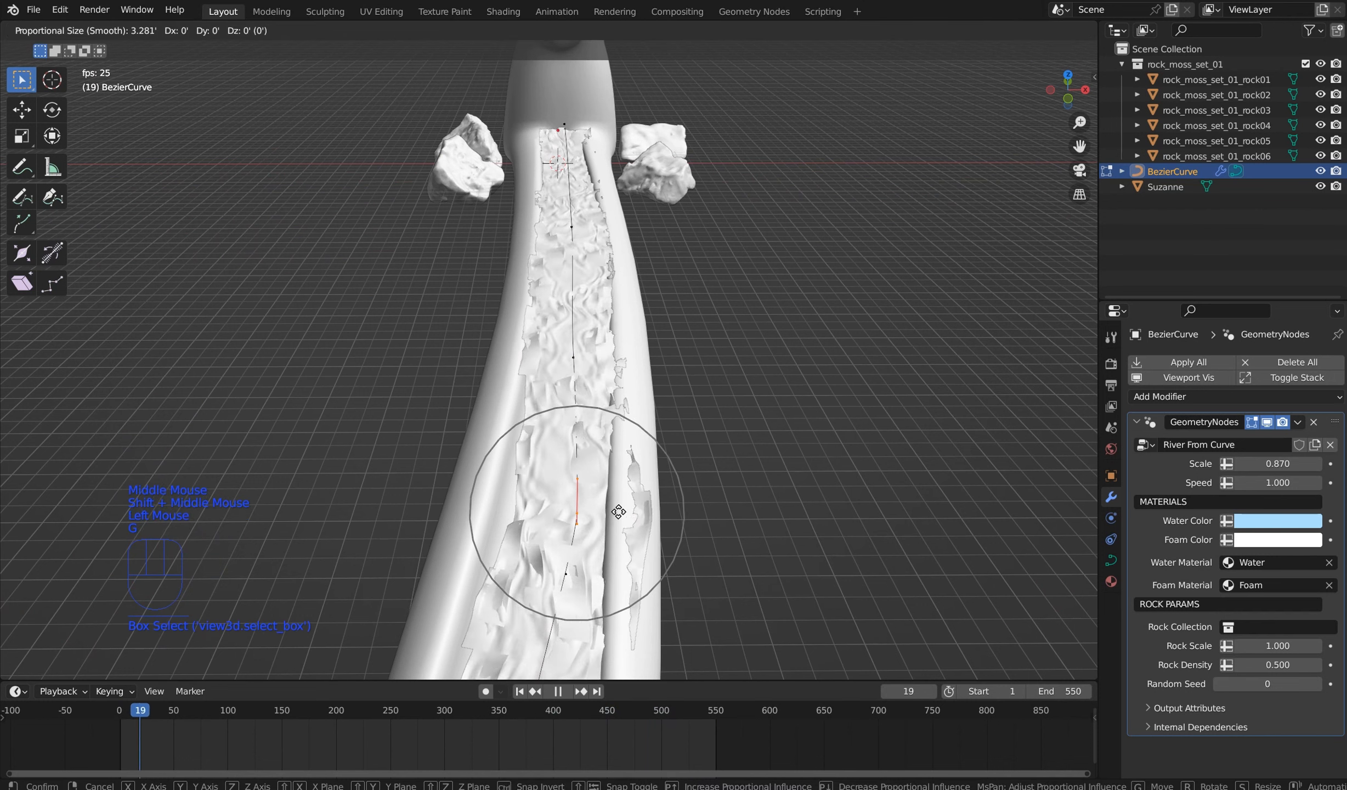
{"action": "key", "text": "x"}
{"action": "left_click", "coordinate": [599, 508]}
Step: Select control points on the tongue's tip half and adjust them along X to keep the river centered
{"action": "scroll", "coordinate": [597, 526], "scroll_direction": "down", "scroll_amount": 2}
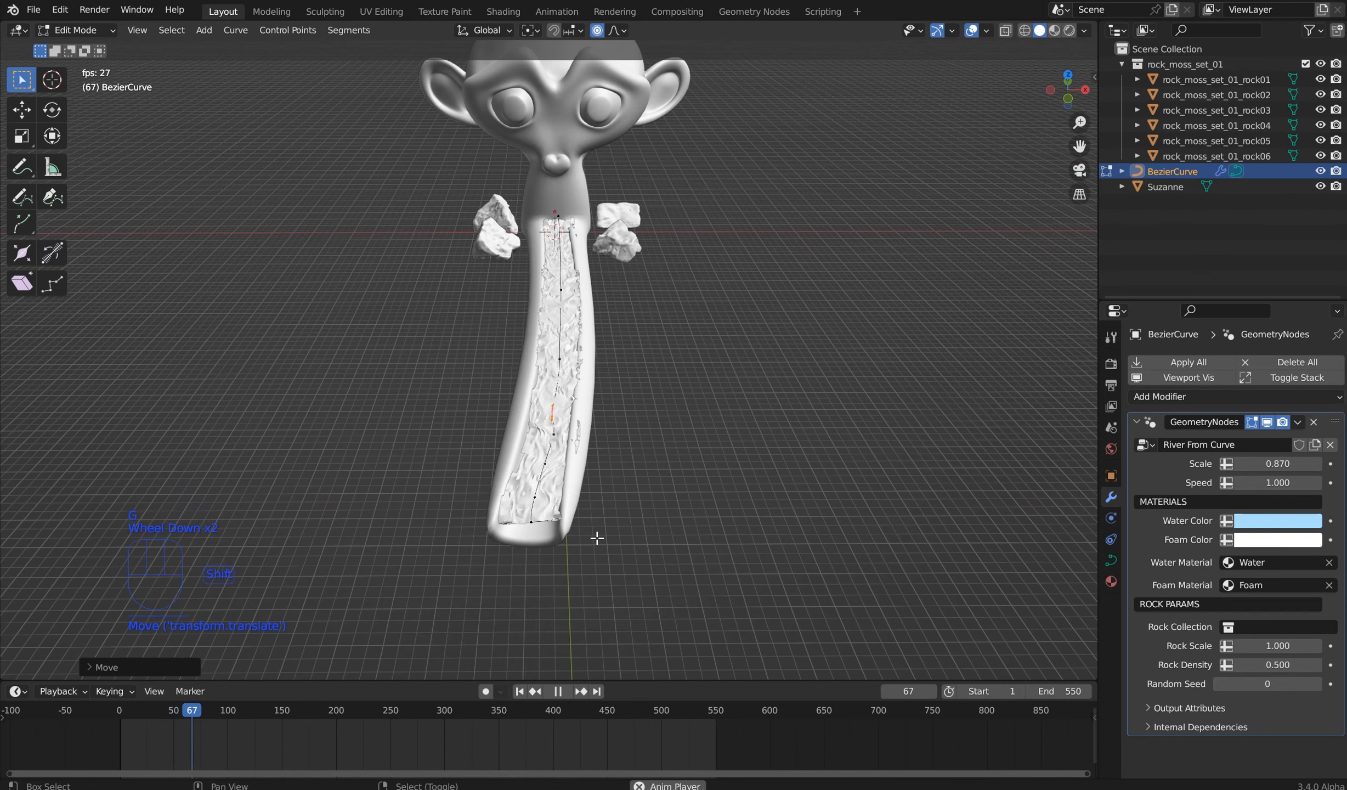
{"action": "left_click", "coordinate": [497, 478], "text": "shift"}
{"action": "key", "text": "g"}
{"action": "key", "text": "x"}
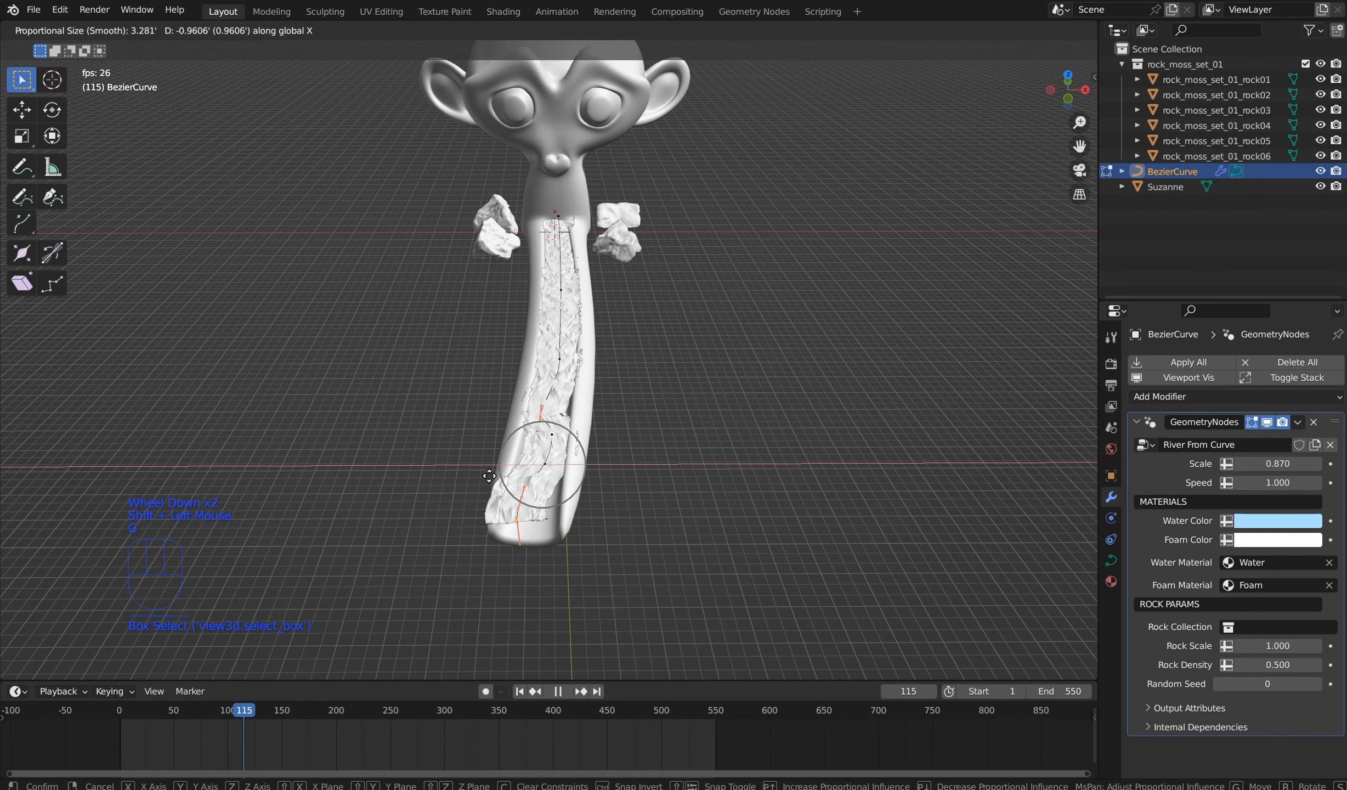
{"action": "left_click", "coordinate": [499, 478]}
{"action": "key", "text": "g"}
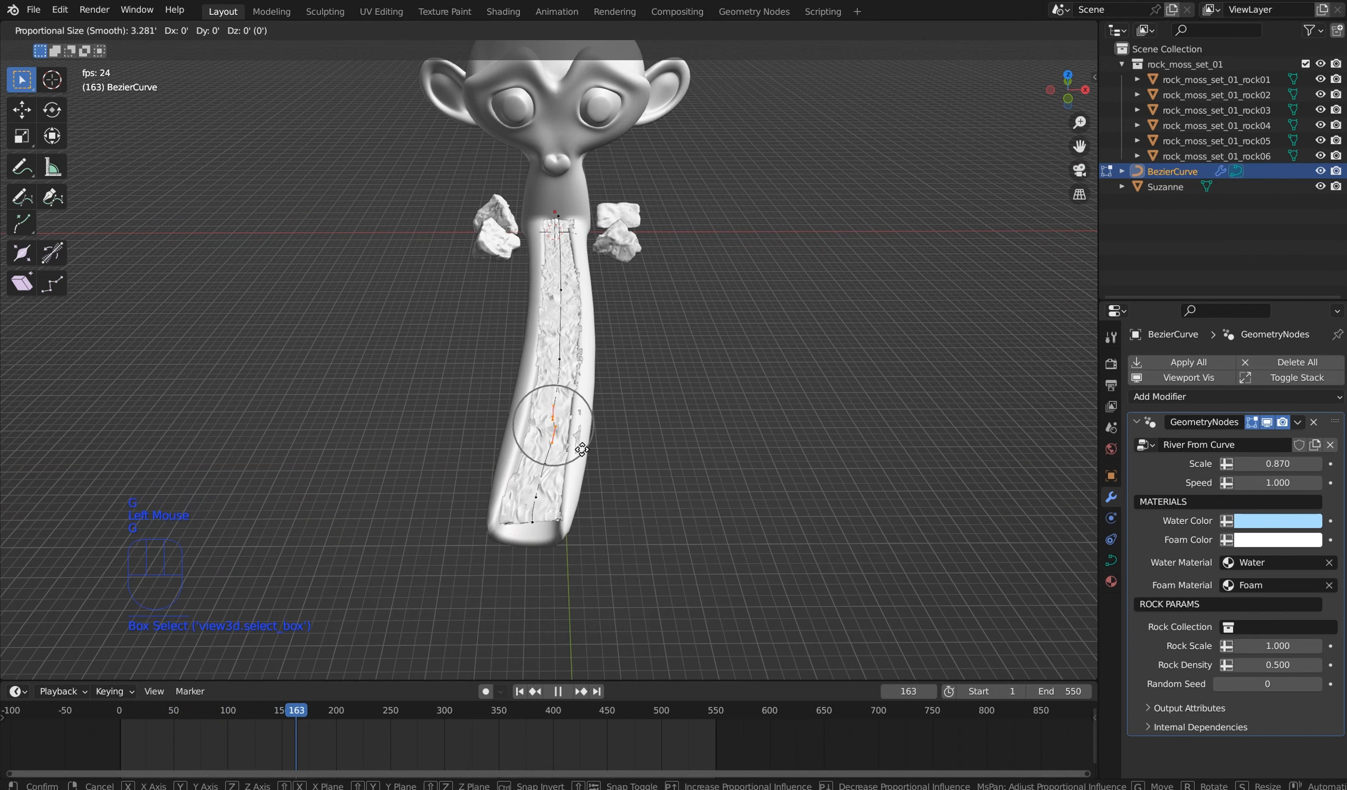
{"action": "key", "text": "x"}
{"action": "left_click", "coordinate": [572, 460]}
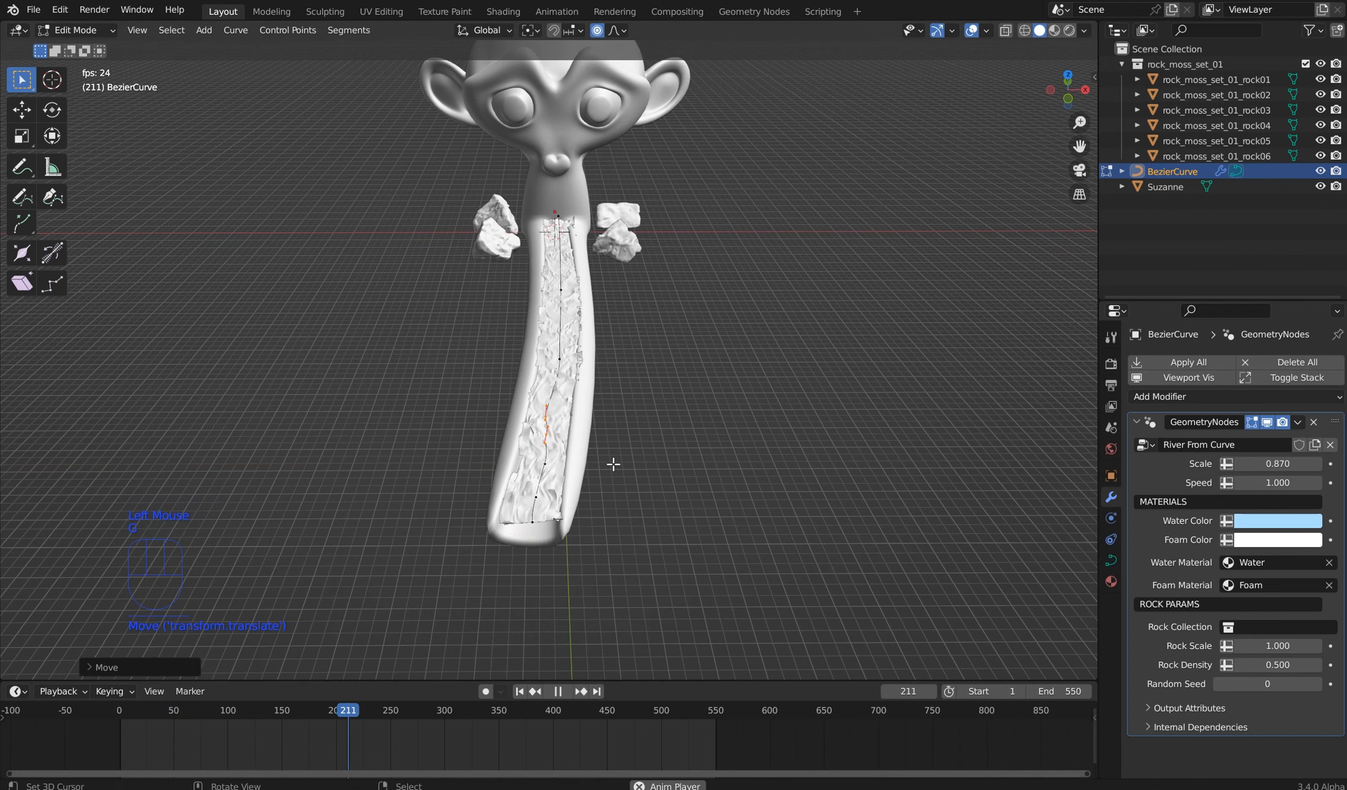
Step: Select the control points near the tongue's tip and lower them along Z onto the surface
{"action": "middle_click_drag", "start_coordinate": [613, 464], "coordinate": [588, 344]}
{"action": "left_click_drag", "start_coordinate": [568, 310], "coordinate": [568, 310]}
{"action": "middle_click_drag", "start_coordinate": [568, 310], "coordinate": [716, 340]}
{"action": "key", "text": "g"}
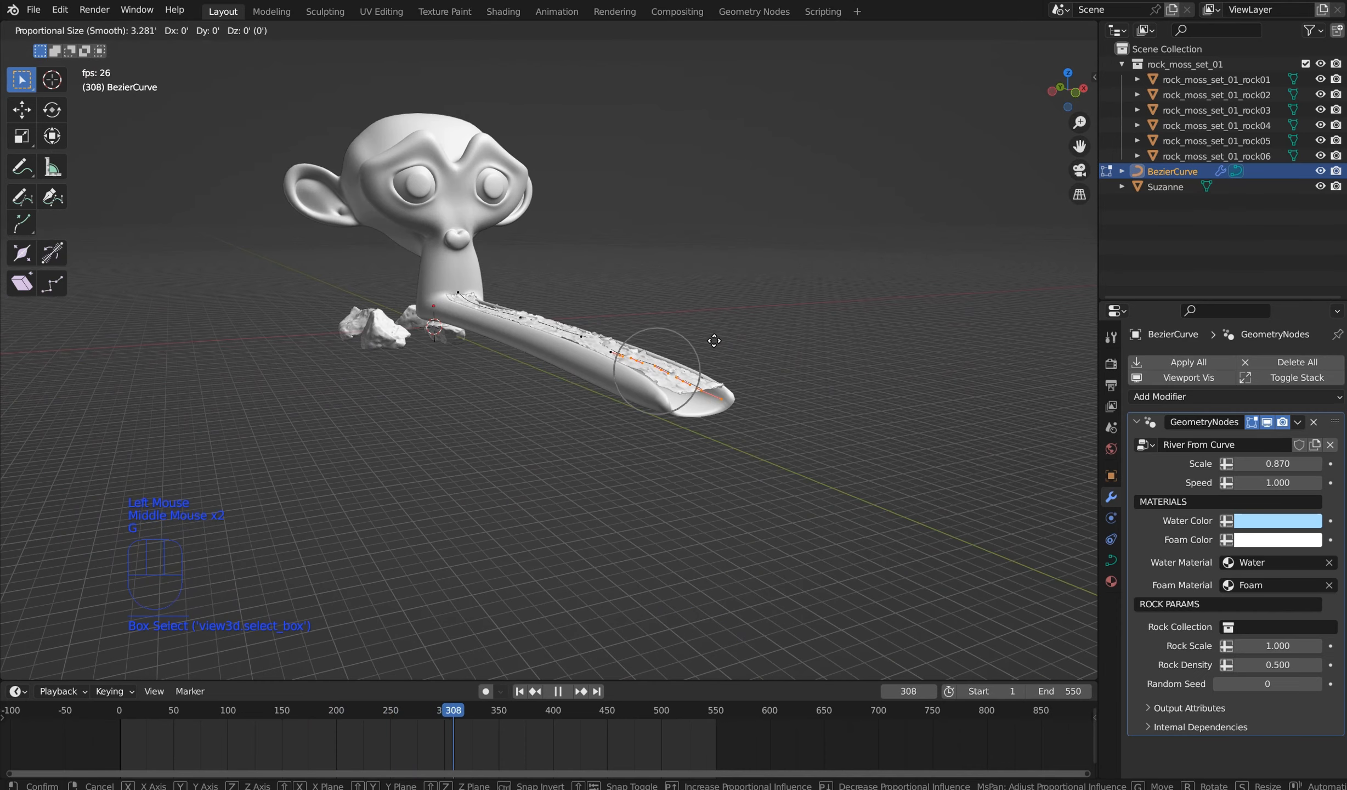
{"action": "key", "text": "z"}
{"action": "left_click", "coordinate": [713, 344]}
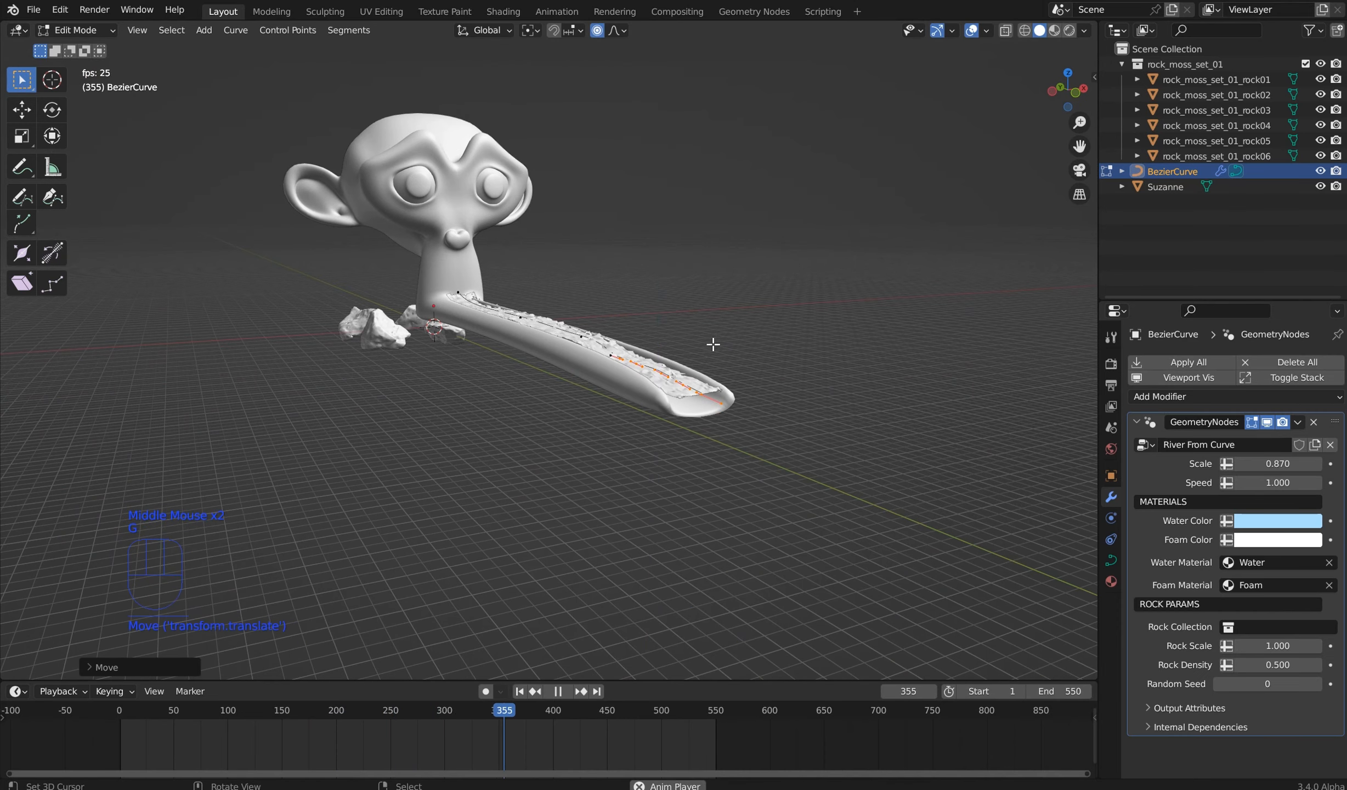
Step: Rotate the tip control points about 10 degrees around X and move them about 12.7 ft along Y past the tongue's tip
{"action": "key", "text": "r"}
{"action": "key", "text": "z"}
{"action": "key", "text": "x"}
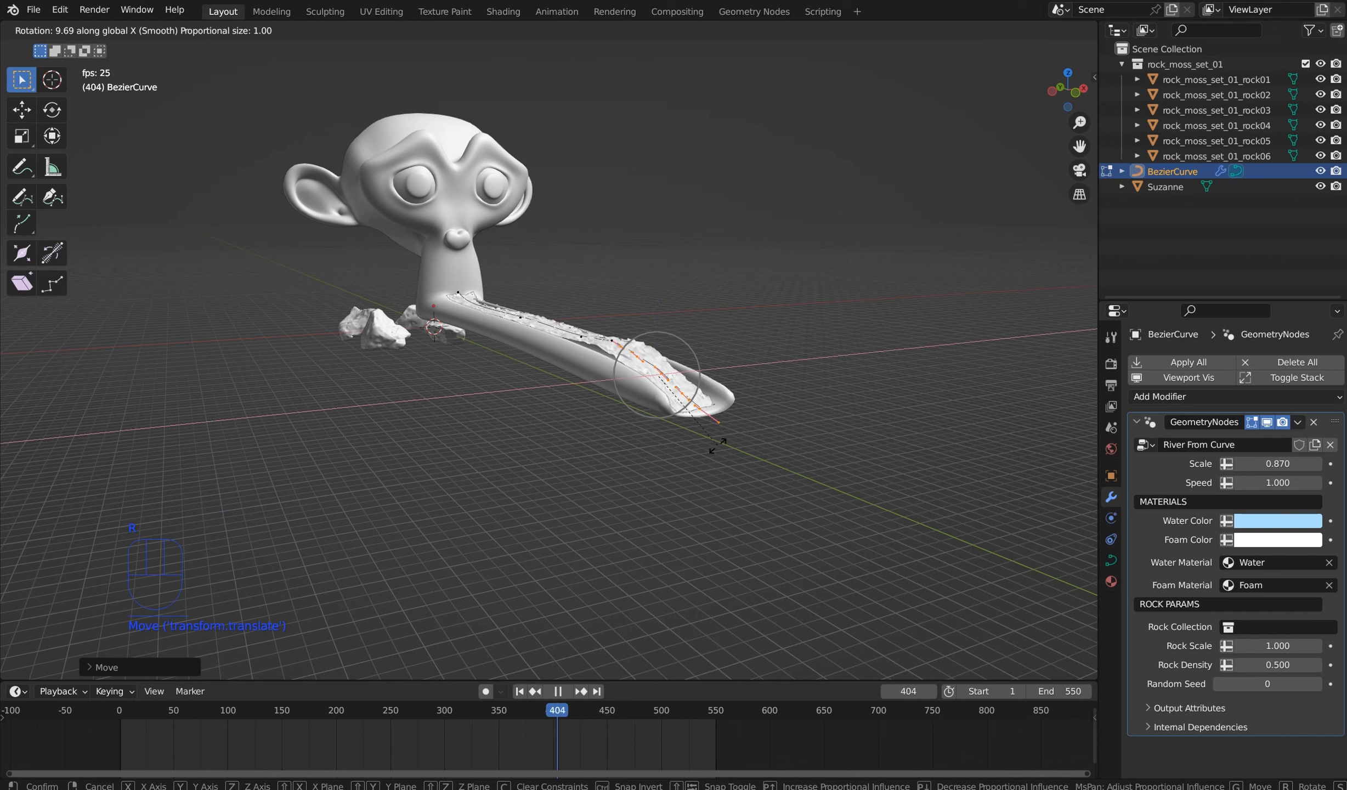
{"action": "left_click", "coordinate": [718, 440]}
{"action": "key", "text": "g"}
{"action": "key", "text": "y"}
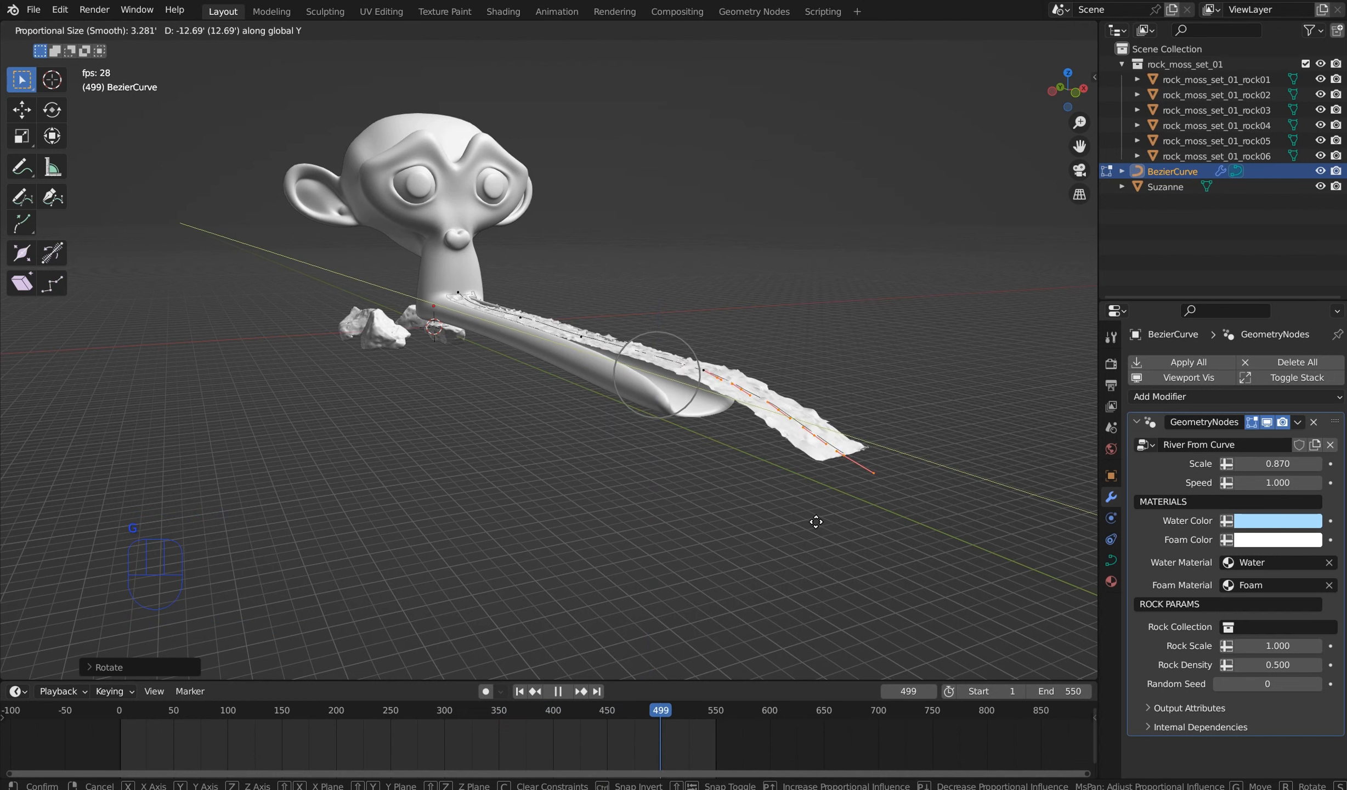
{"action": "left_click", "coordinate": [682, 426]}
Step: Reselect the river's end control points beyond the tongue's tip and lower them about 1.7 ft along Z
{"action": "left_click_drag", "start_coordinate": [760, 418], "coordinate": [653, 334]}
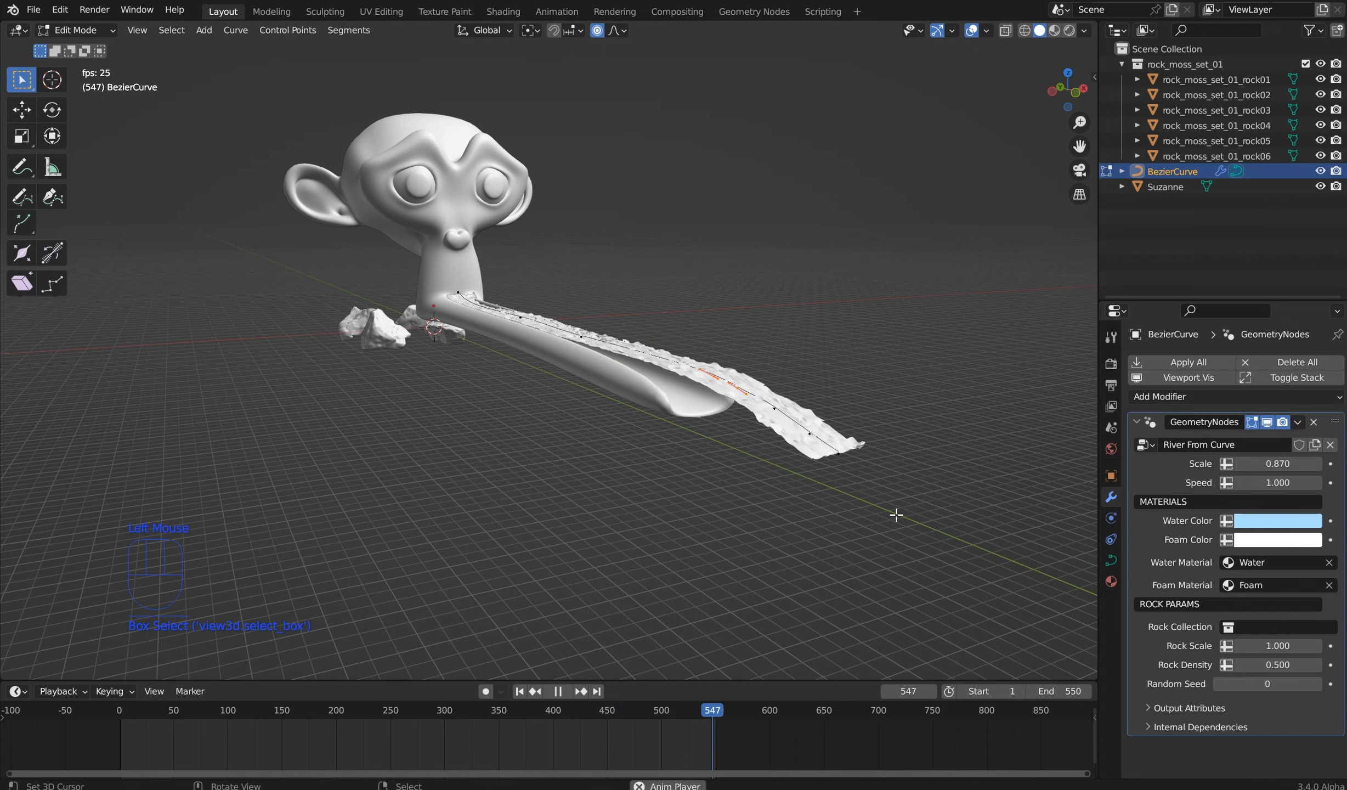
{"action": "left_click_drag", "start_coordinate": [895, 512], "coordinate": [617, 318]}
{"action": "key", "text": "g"}
{"action": "key", "text": "z"}
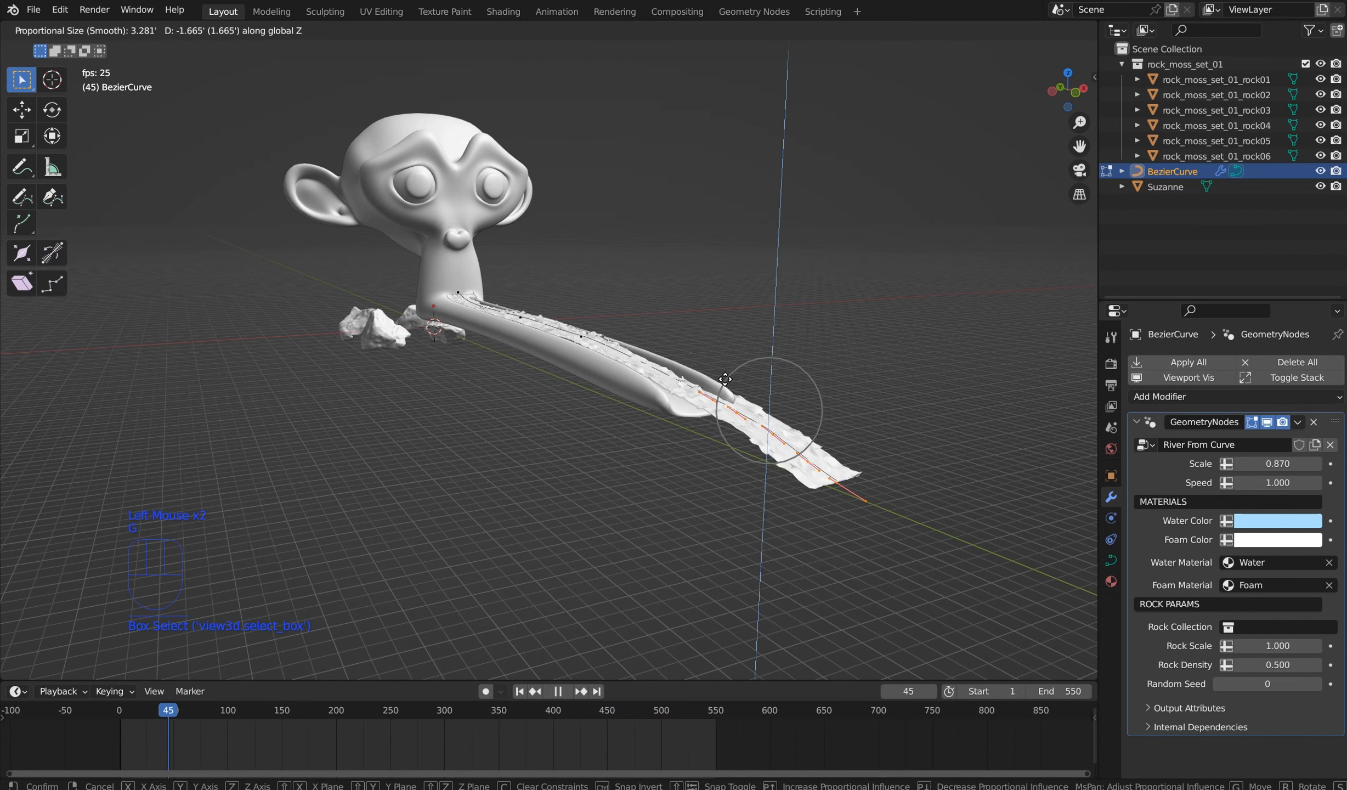
{"action": "left_click", "coordinate": [722, 373]}
Step: From the top view, shift the end control points sideways to line up the river with the tongue's tip
{"action": "key", "text": "KP_1"}
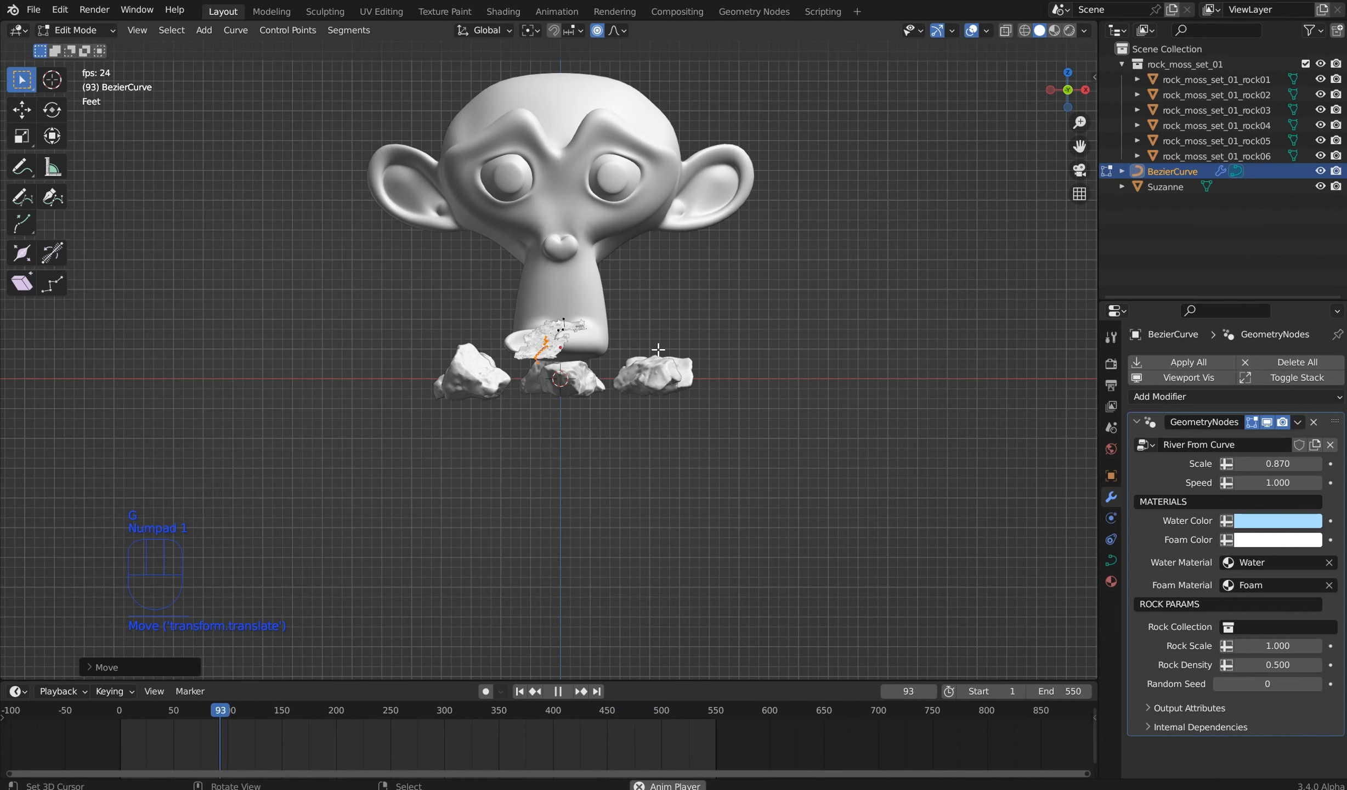
{"action": "scroll", "coordinate": [658, 350], "scroll_direction": "up", "scroll_amount": 2}
{"action": "middle_click_drag", "start_coordinate": [658, 349], "coordinate": [663, 466], "text": "shift"}
{"action": "scroll", "coordinate": [656, 417], "scroll_direction": "up", "scroll_amount": 2}
{"action": "scroll", "coordinate": [652, 387], "scroll_direction": "down", "scroll_amount": 2}
{"action": "key", "text": "KP_7"}
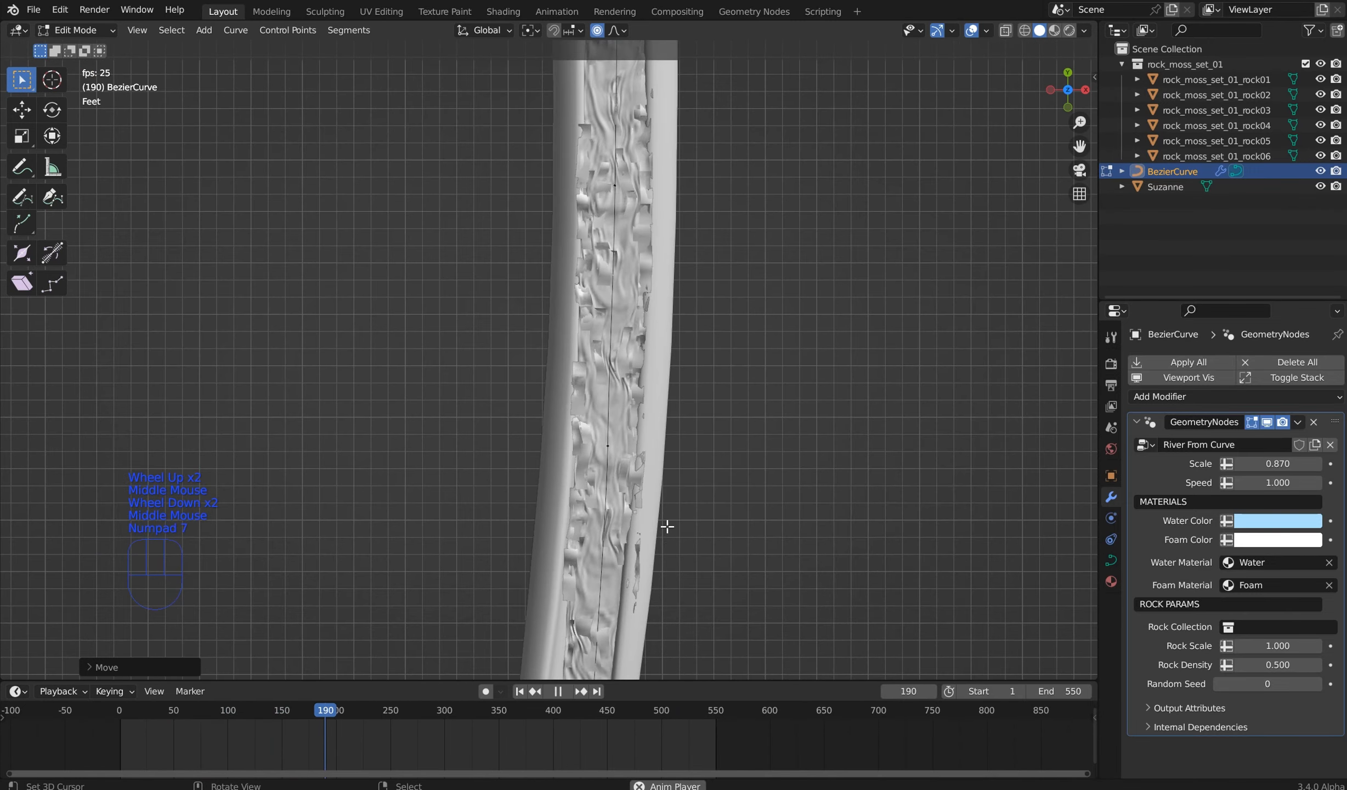
{"action": "scroll", "coordinate": [667, 527], "scroll_direction": "down", "scroll_amount": 1}
{"action": "middle_click_drag", "start_coordinate": [667, 526], "coordinate": [705, 396]}
{"action": "scroll", "coordinate": [653, 547], "scroll_direction": "down", "scroll_amount": 3}
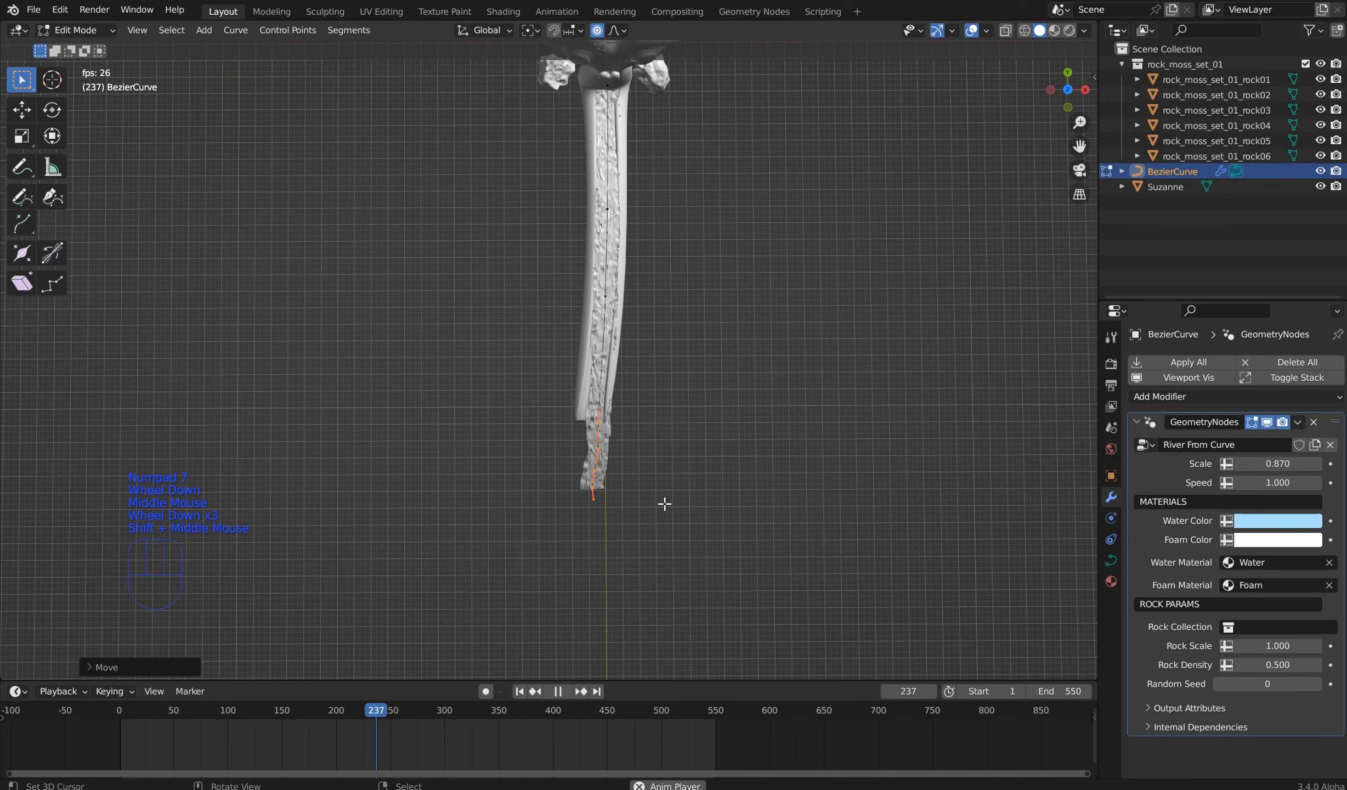
{"action": "key", "text": "g"}
{"action": "left_click", "coordinate": [657, 501]}
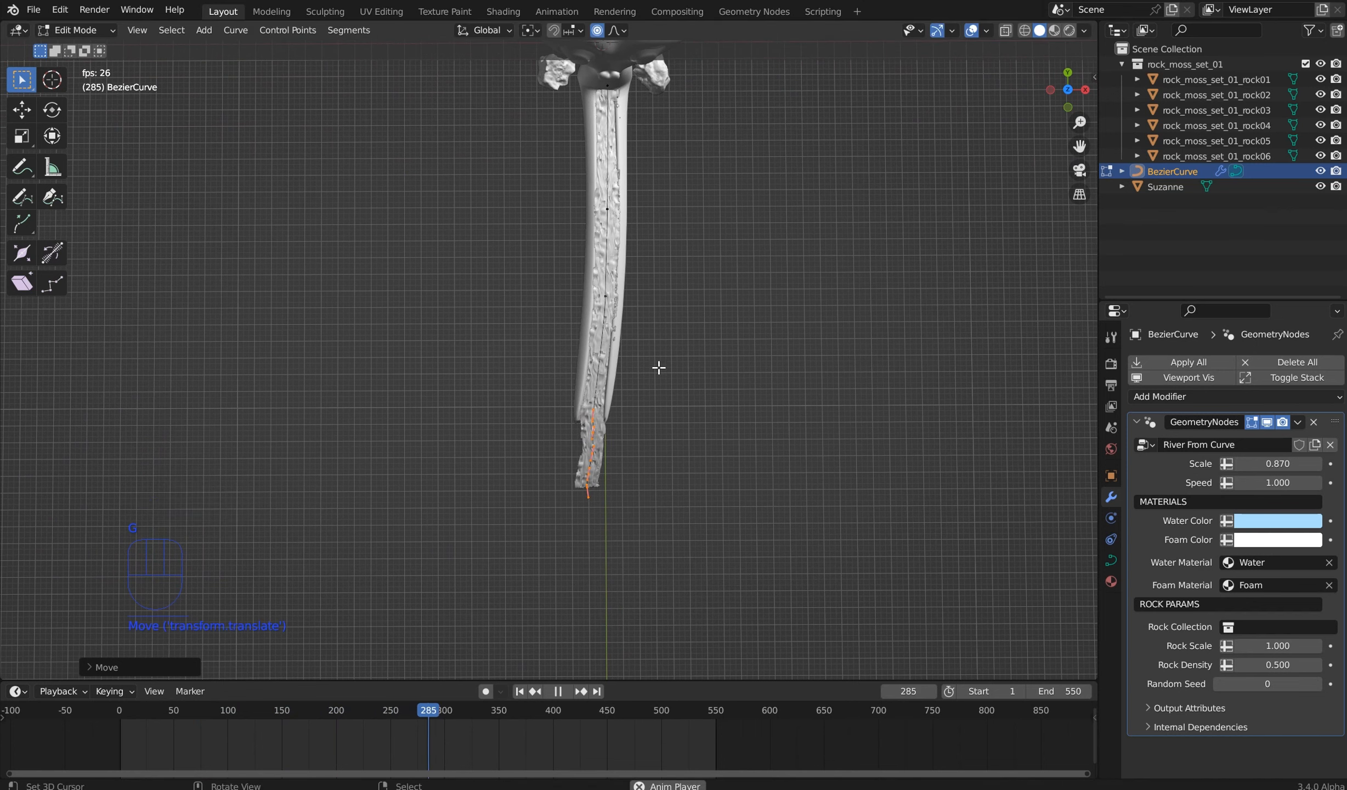
Step: Assign rock_moss_set_01 as the river's rock collection, with rock scale 0.910 and rock density 0.820
{"action": "middle_click_drag", "start_coordinate": [659, 367], "coordinate": [788, 351]}
{"action": "scroll", "coordinate": [739, 381], "scroll_direction": "up", "scroll_amount": 2}
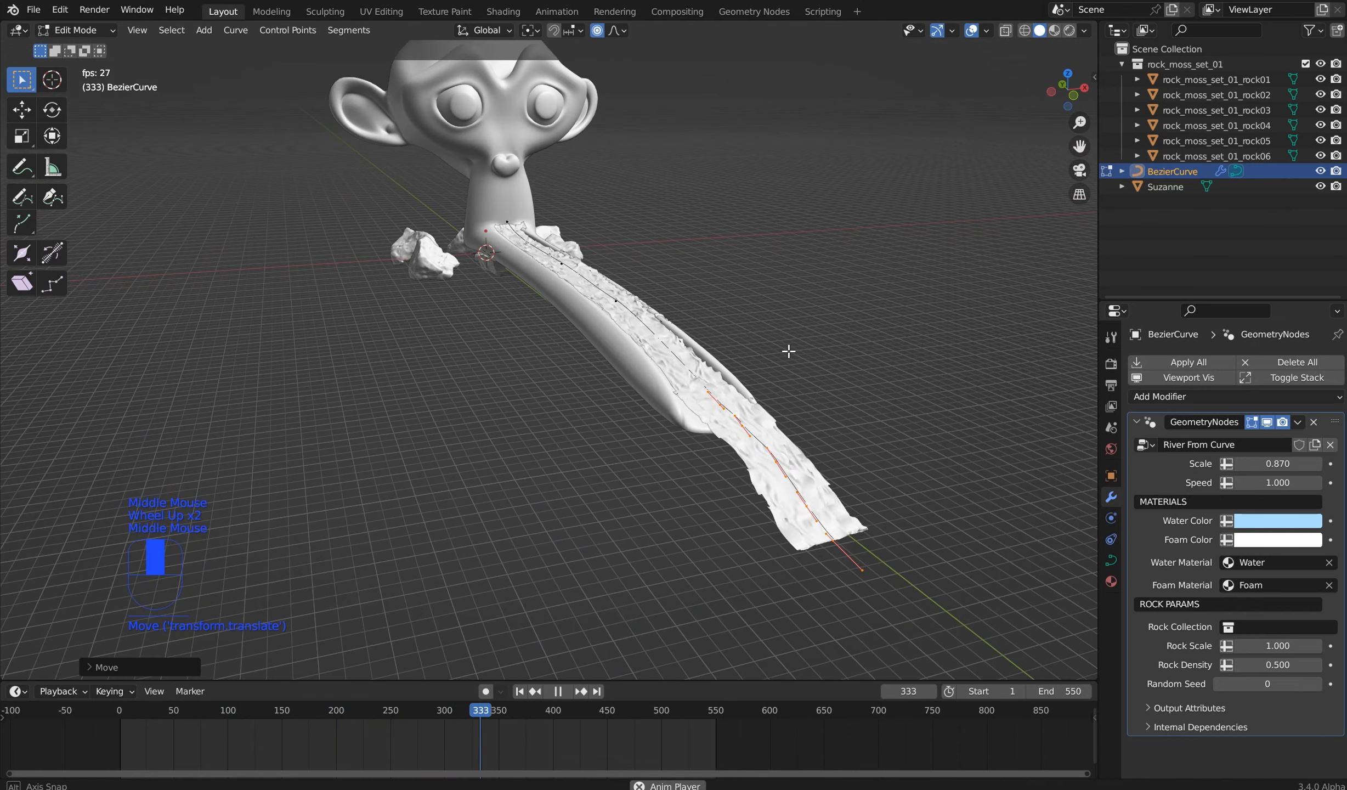
{"action": "middle_click_drag", "start_coordinate": [457, 485], "coordinate": [715, 606], "text": "shift"}
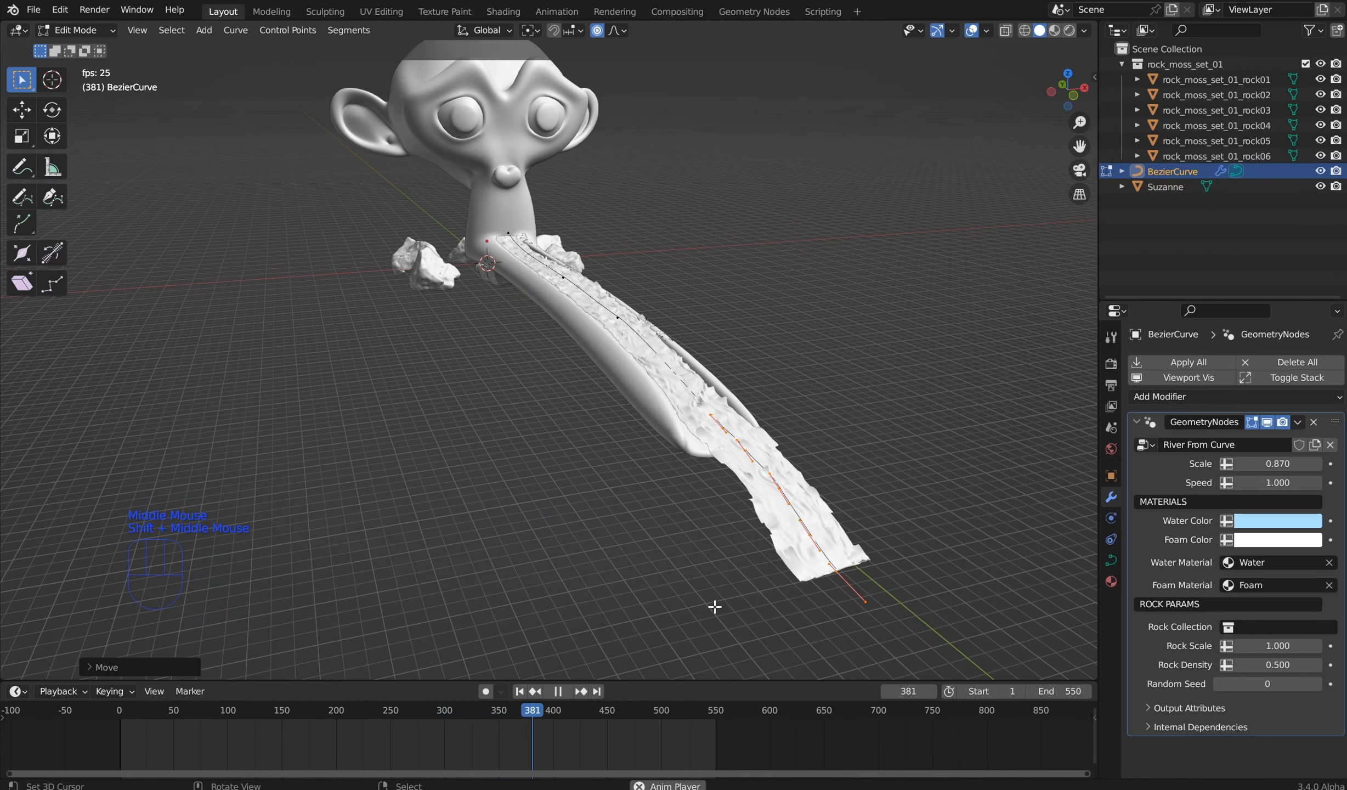
{"action": "left_click", "coordinate": [1256, 631]}
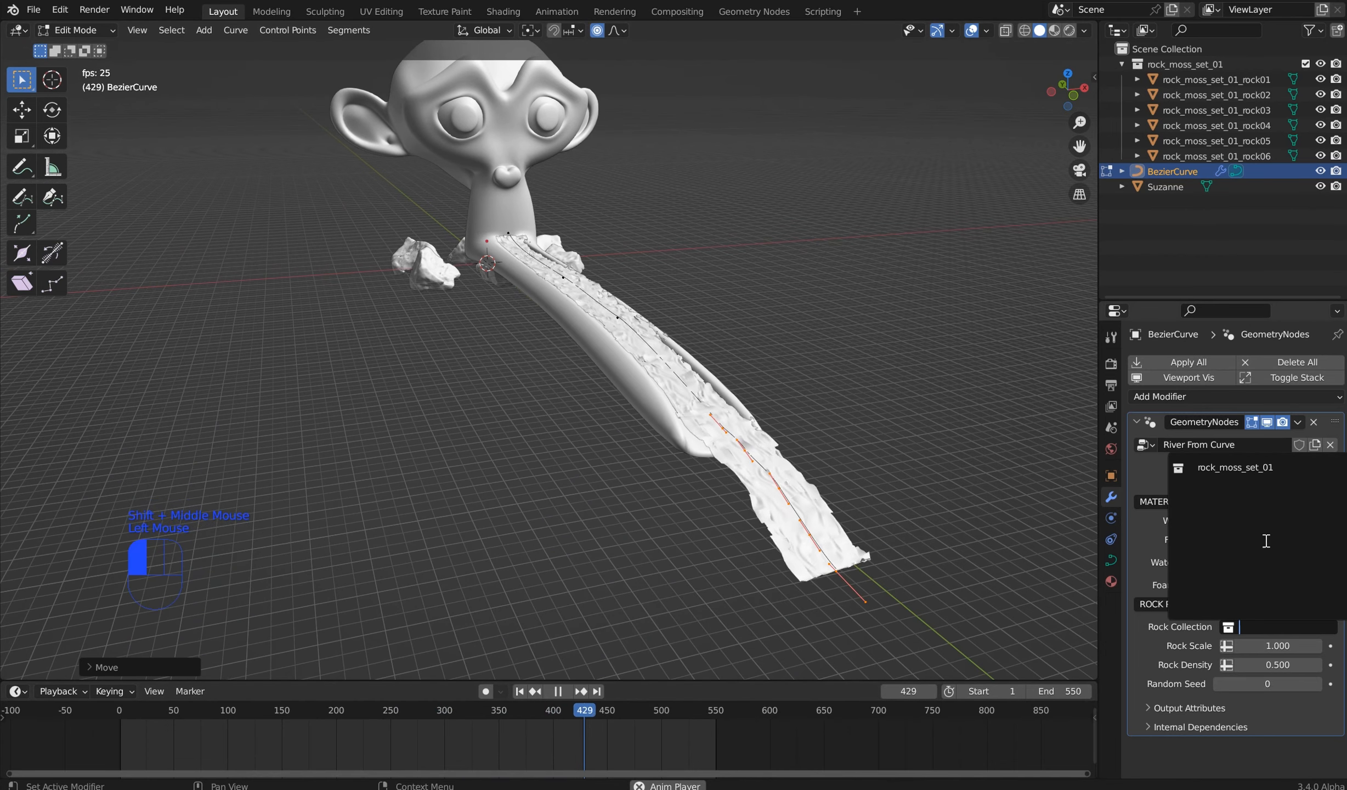
{"action": "left_click", "coordinate": [1262, 467]}
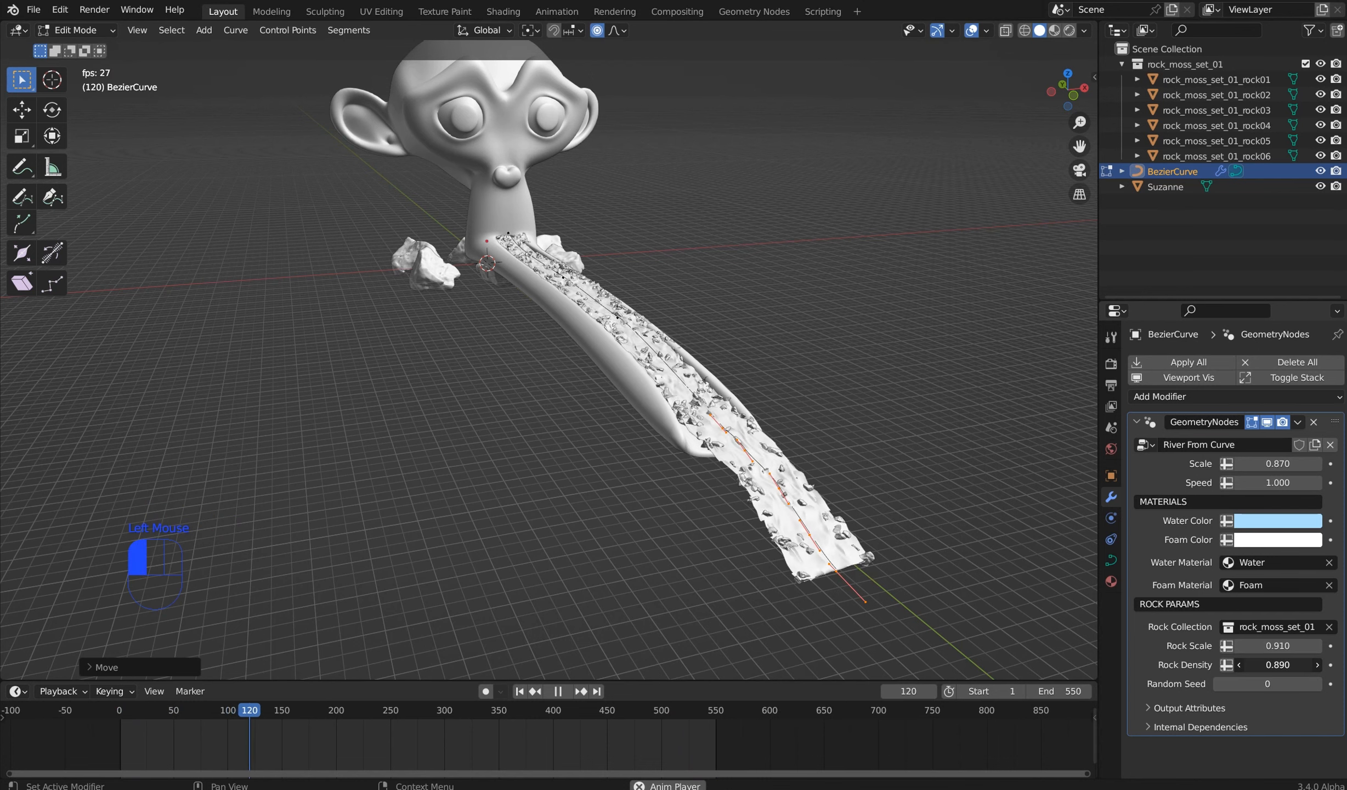
{"action": "middle_click_drag", "start_coordinate": [907, 432], "coordinate": [950, 487]}
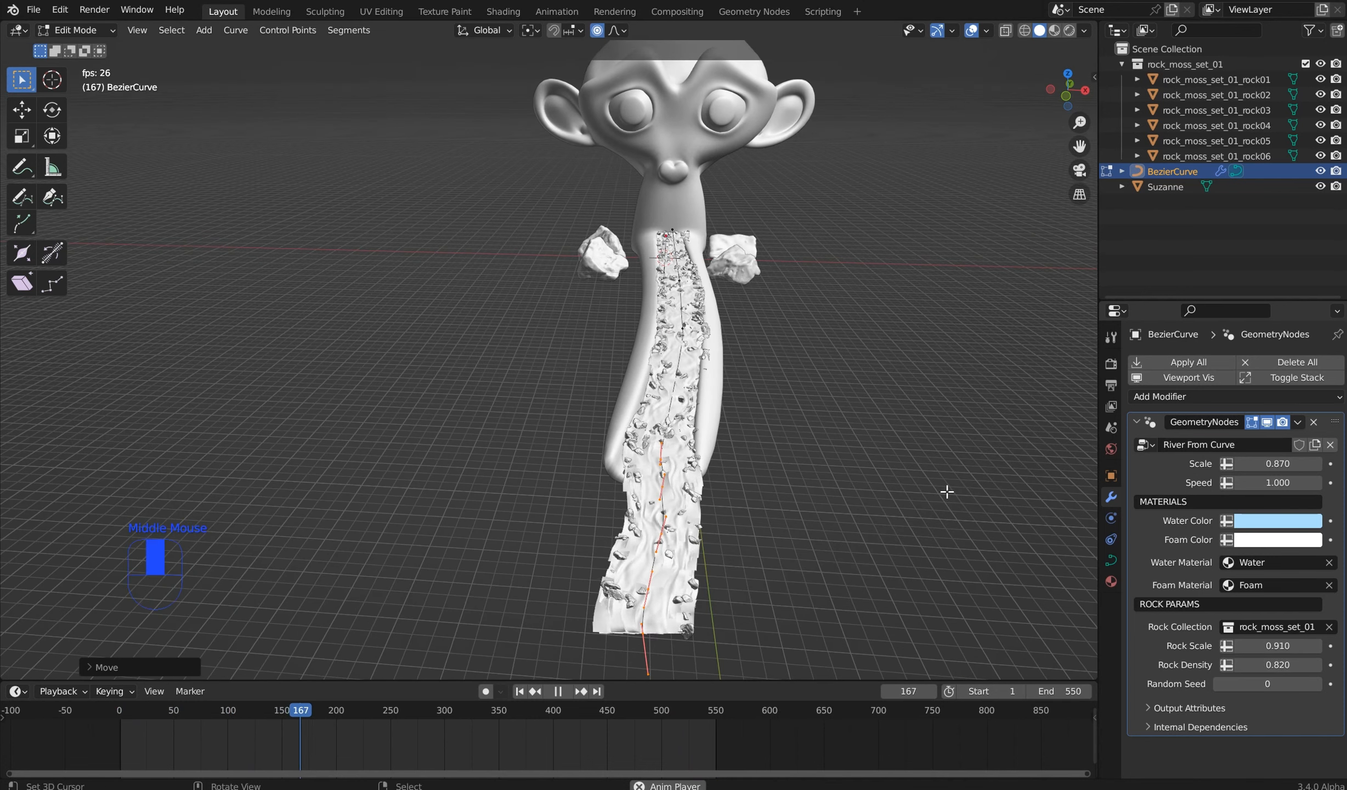
Step: Switch to material preview and change the water color to a slightly darkened pale green with hue 0.259 and saturation 0.329
{"action": "left_click", "coordinate": [1055, 31]}
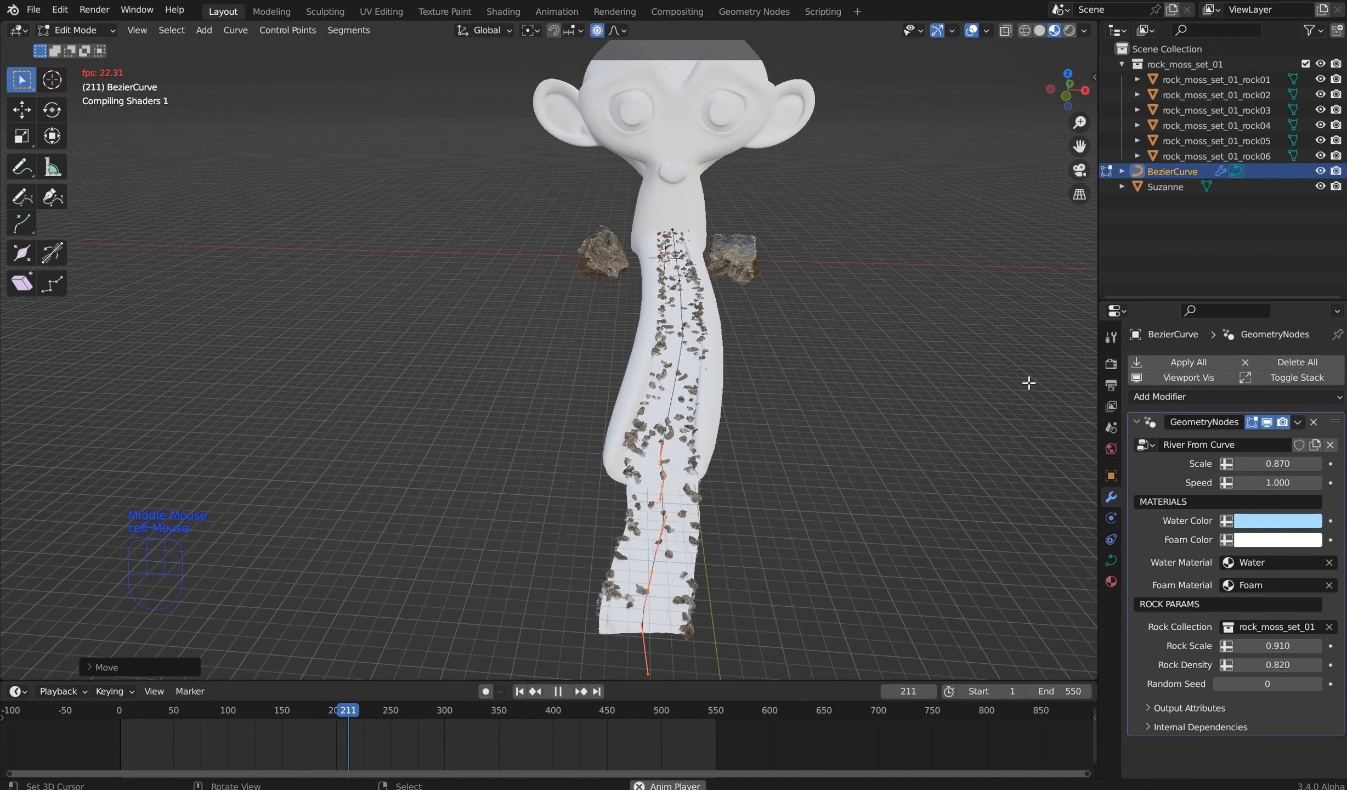
{"action": "left_click", "coordinate": [1283, 520]}
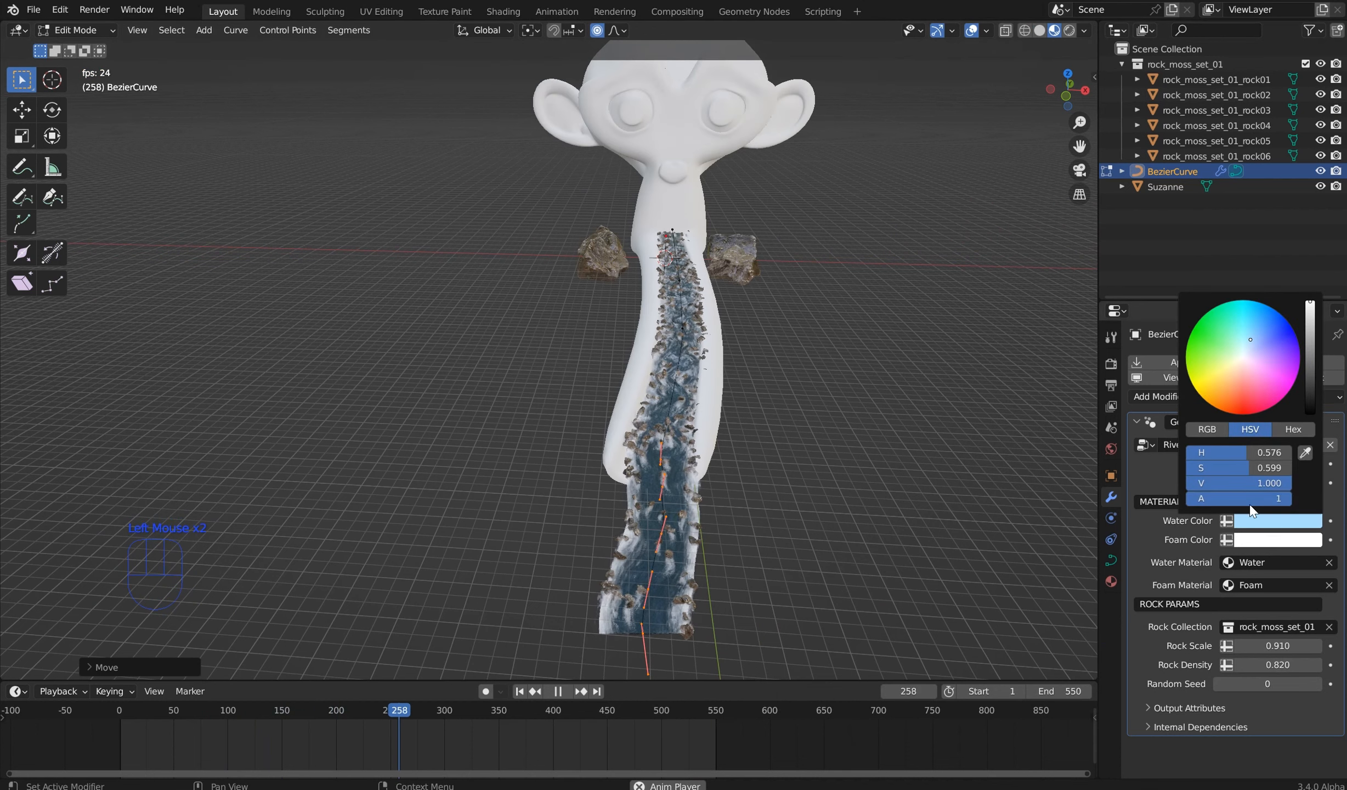
{"action": "left_click", "coordinate": [1289, 522]}
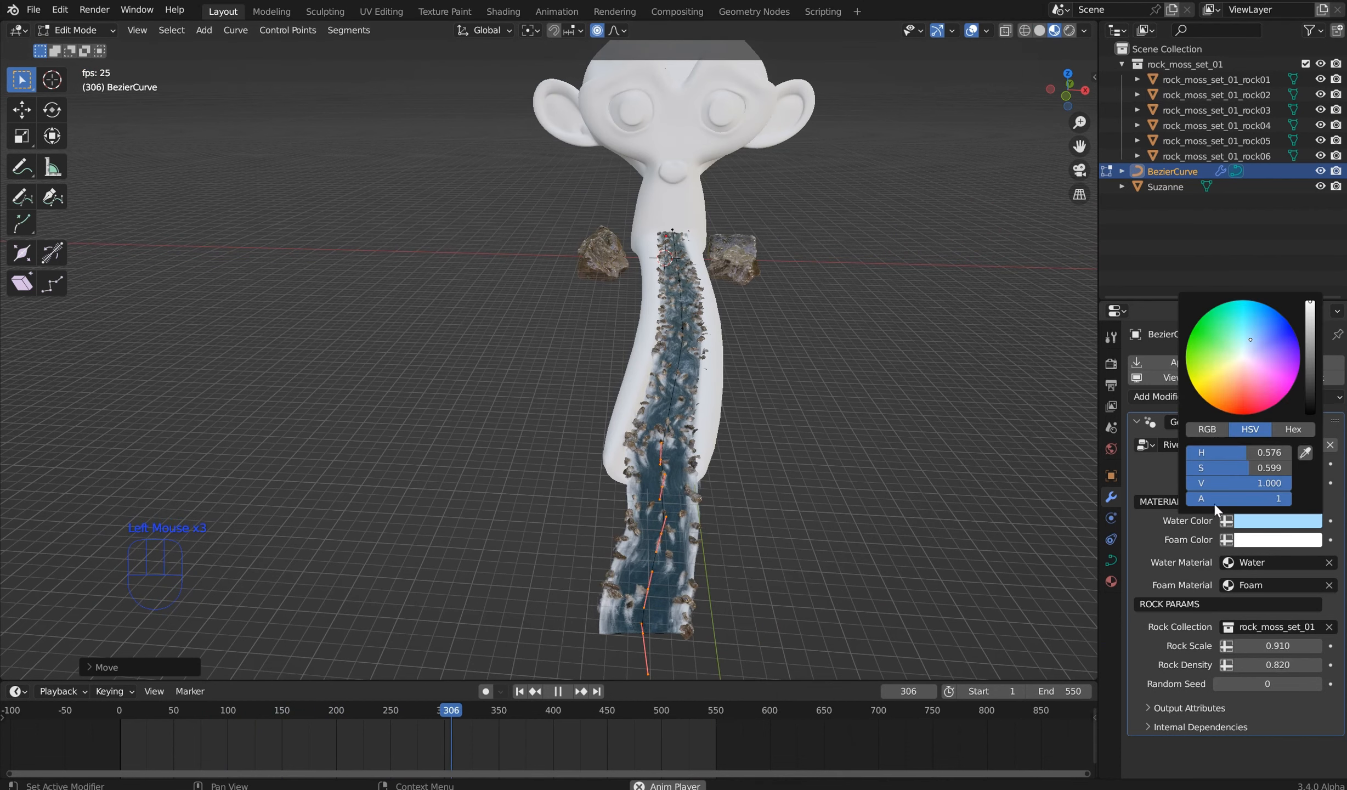
{"action": "mouse_move", "coordinate": [1241, 351]}
{"action": "left_mouse_down"}
{"action": "mouse_move", "coordinate": [1224, 371]}
{"action": "mouse_move", "coordinate": [1248, 378]}
{"action": "mouse_move", "coordinate": [1234, 357]}
{"action": "left_mouse_up"}
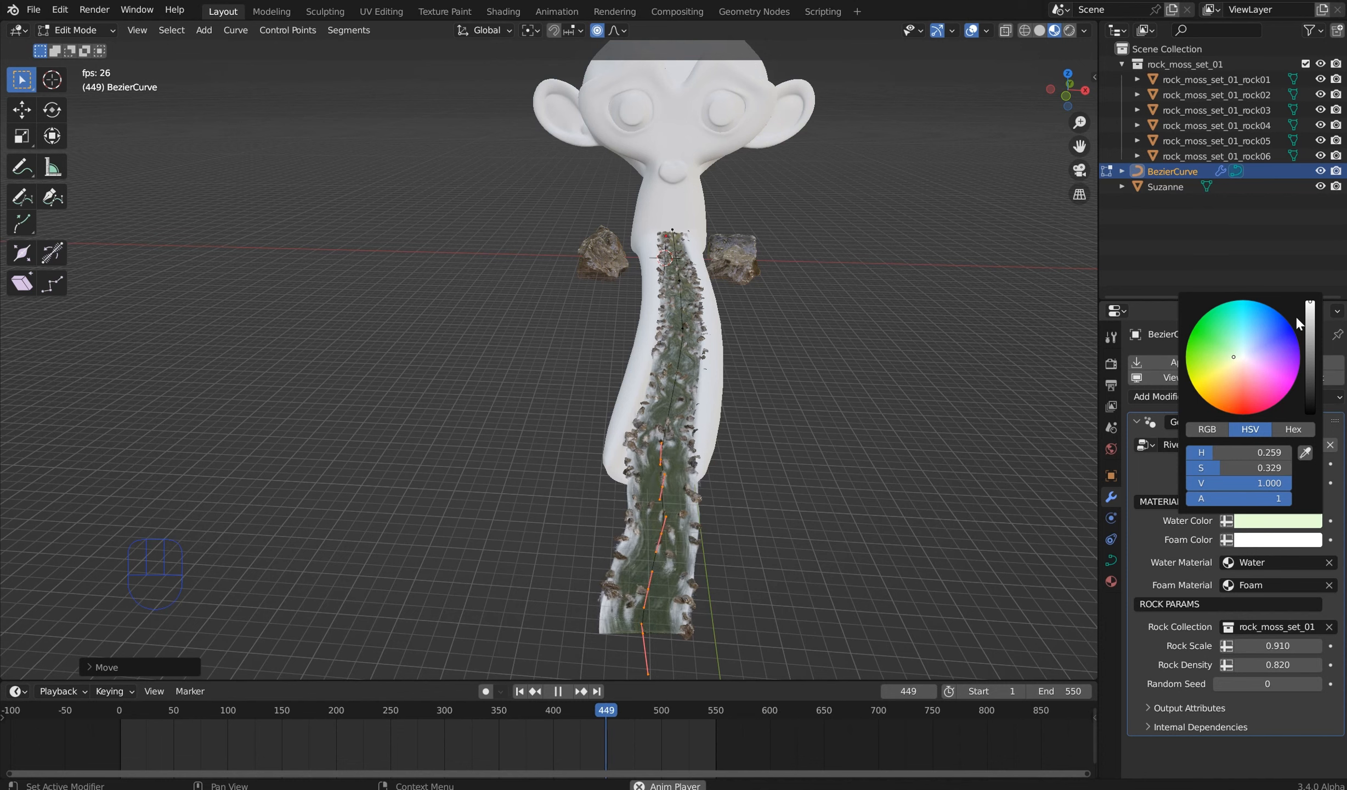
{"action": "left_click_drag", "start_coordinate": [1309, 322], "coordinate": [1310, 318]}
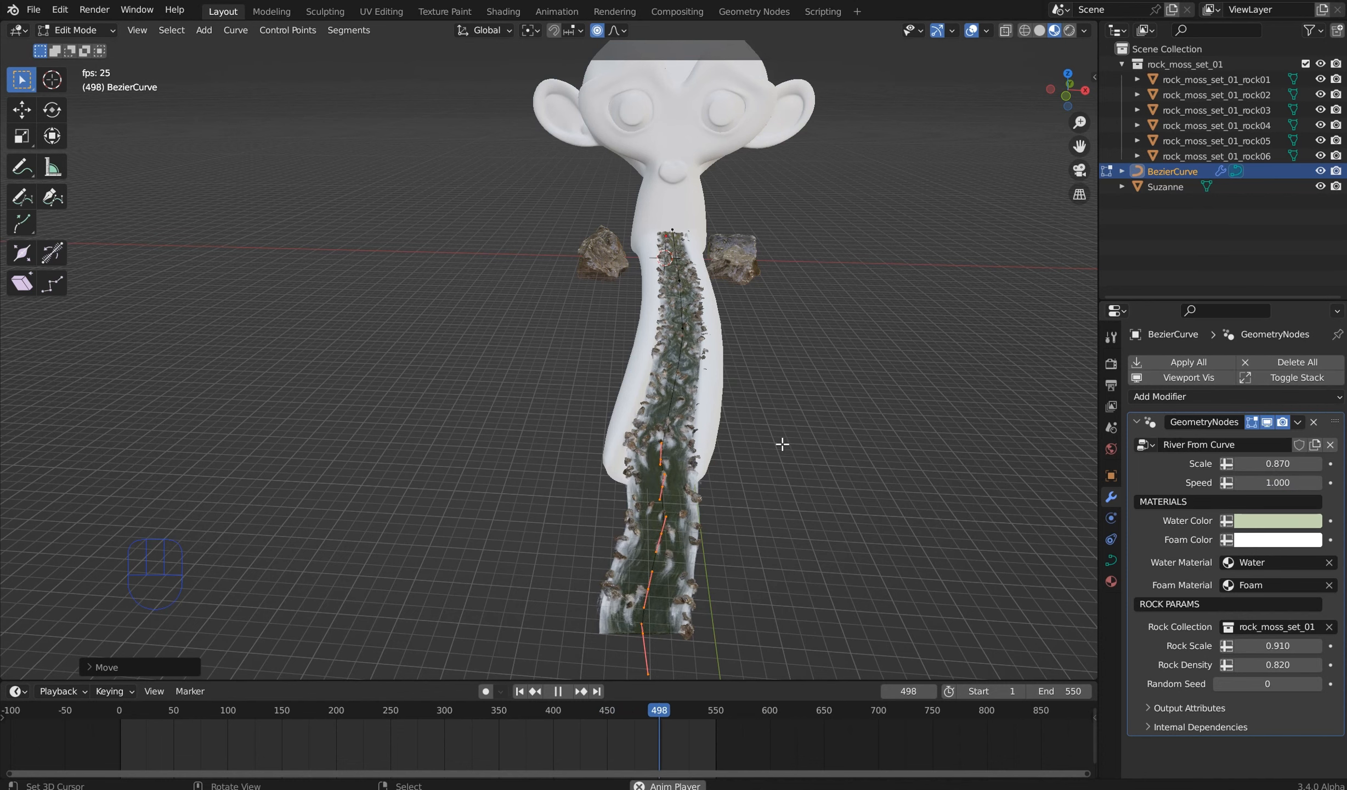
Step: Set the foam color to a muted blue with hue 0.554, saturation 0.386 and value 0.475
{"action": "scroll", "coordinate": [781, 447], "scroll_direction": "up", "scroll_amount": 2}
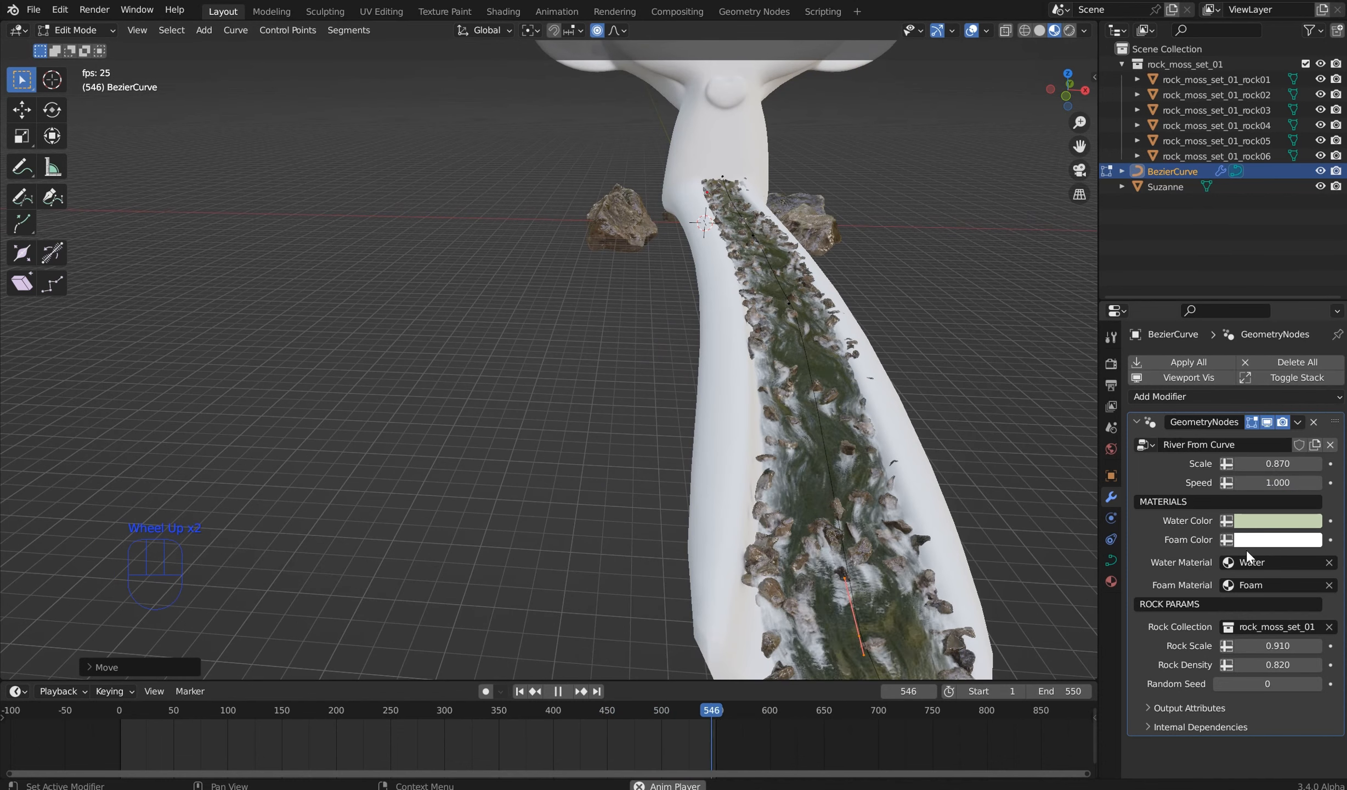
{"action": "left_click", "coordinate": [1278, 540]}
{"action": "left_click_drag", "start_coordinate": [1240, 377], "coordinate": [1232, 398]}
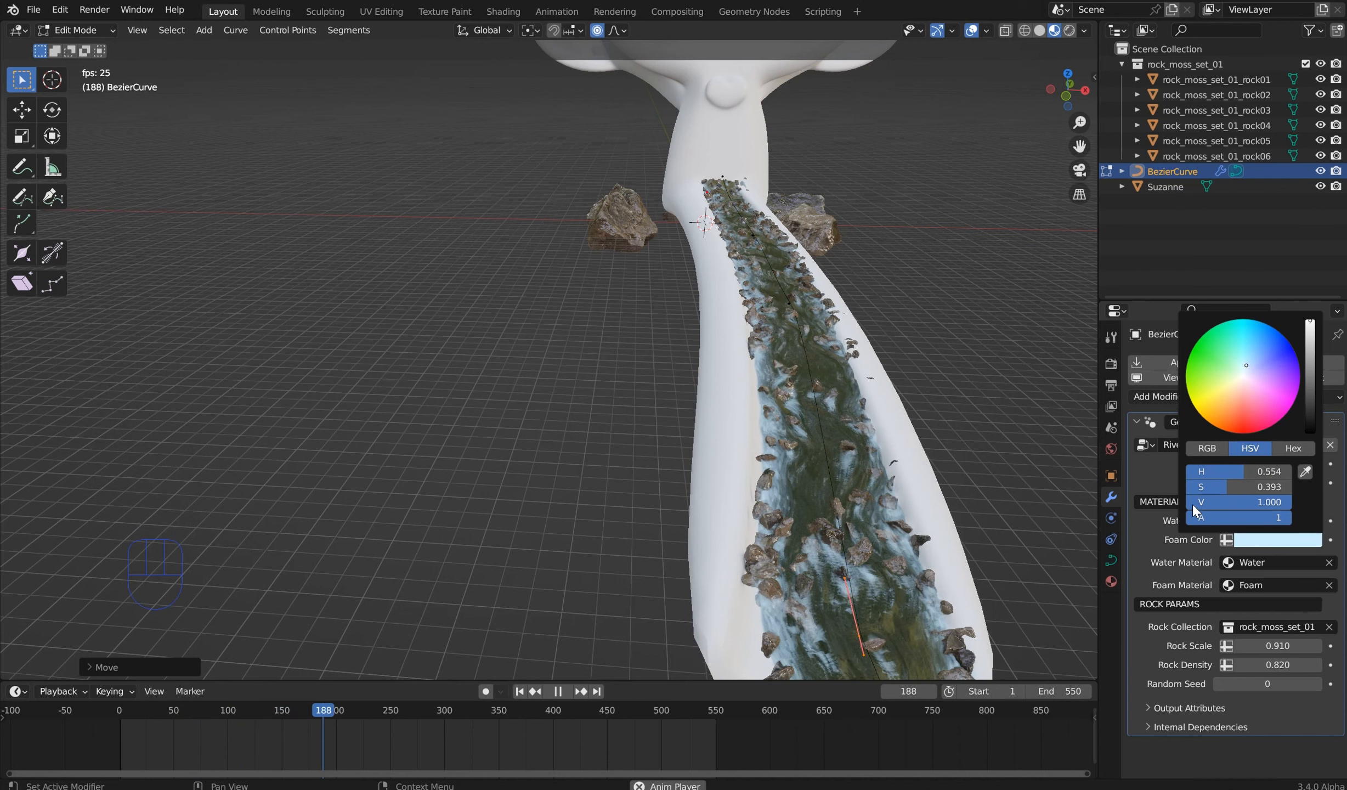
{"action": "mouse_move", "coordinate": [1238, 502]}
{"action": "left_mouse_down"}
{"action": "mouse_move", "coordinate": [1206, 502]}
{"action": "mouse_move", "coordinate": [1223, 502]}
{"action": "left_mouse_up"}
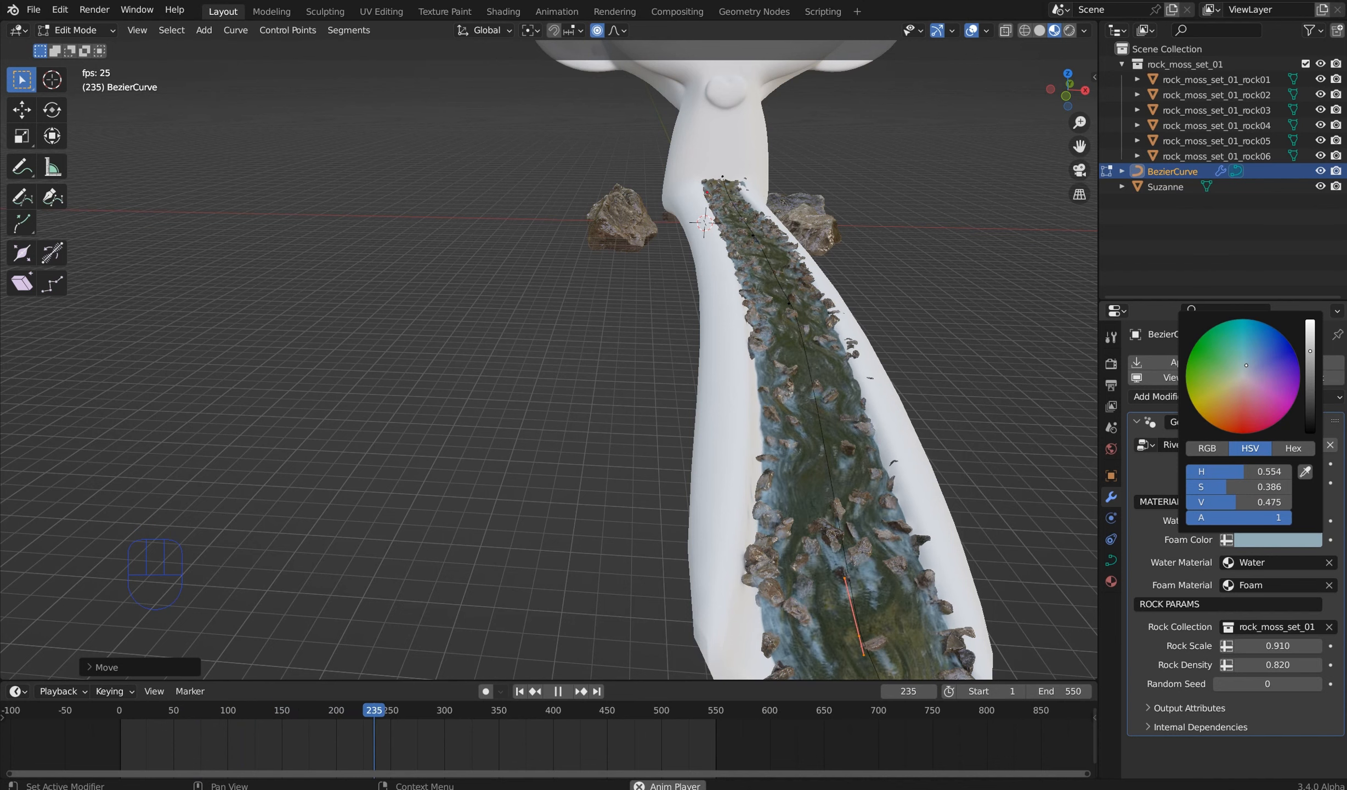
Step: Finish editing the river curve and return to Object Mode
{"action": "scroll", "coordinate": [625, 426], "scroll_direction": "down", "scroll_amount": 2}
{"action": "middle_click_drag", "start_coordinate": [625, 425], "coordinate": [460, 374]}
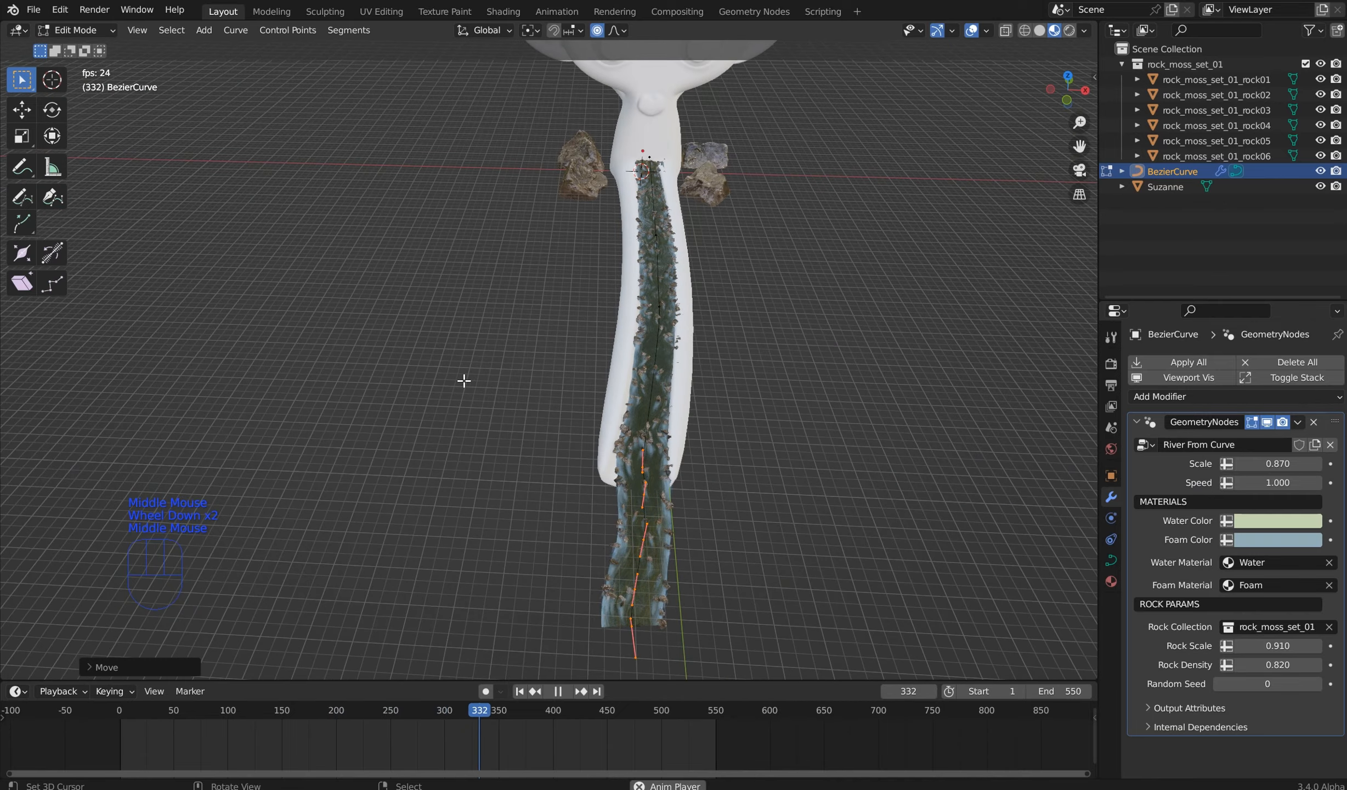
{"action": "key", "text": "KP_7"}
{"action": "scroll", "coordinate": [722, 295], "scroll_direction": "down", "scroll_amount": 4}
{"action": "middle_click_drag", "start_coordinate": [650, 270], "coordinate": [608, 390], "text": "shift"}
{"action": "scroll", "coordinate": [607, 391], "scroll_direction": "up", "scroll_amount": 5}
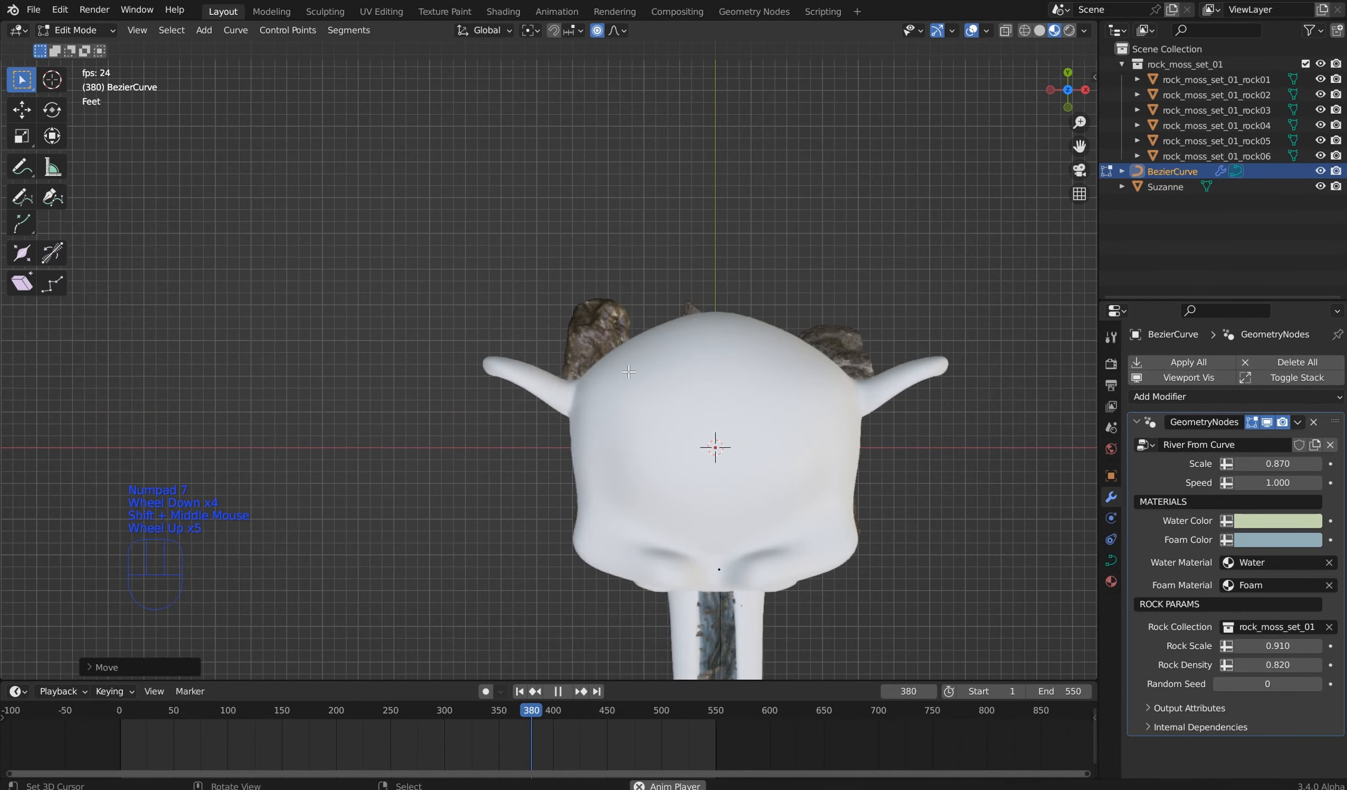
{"action": "right_click", "coordinate": [683, 448]}
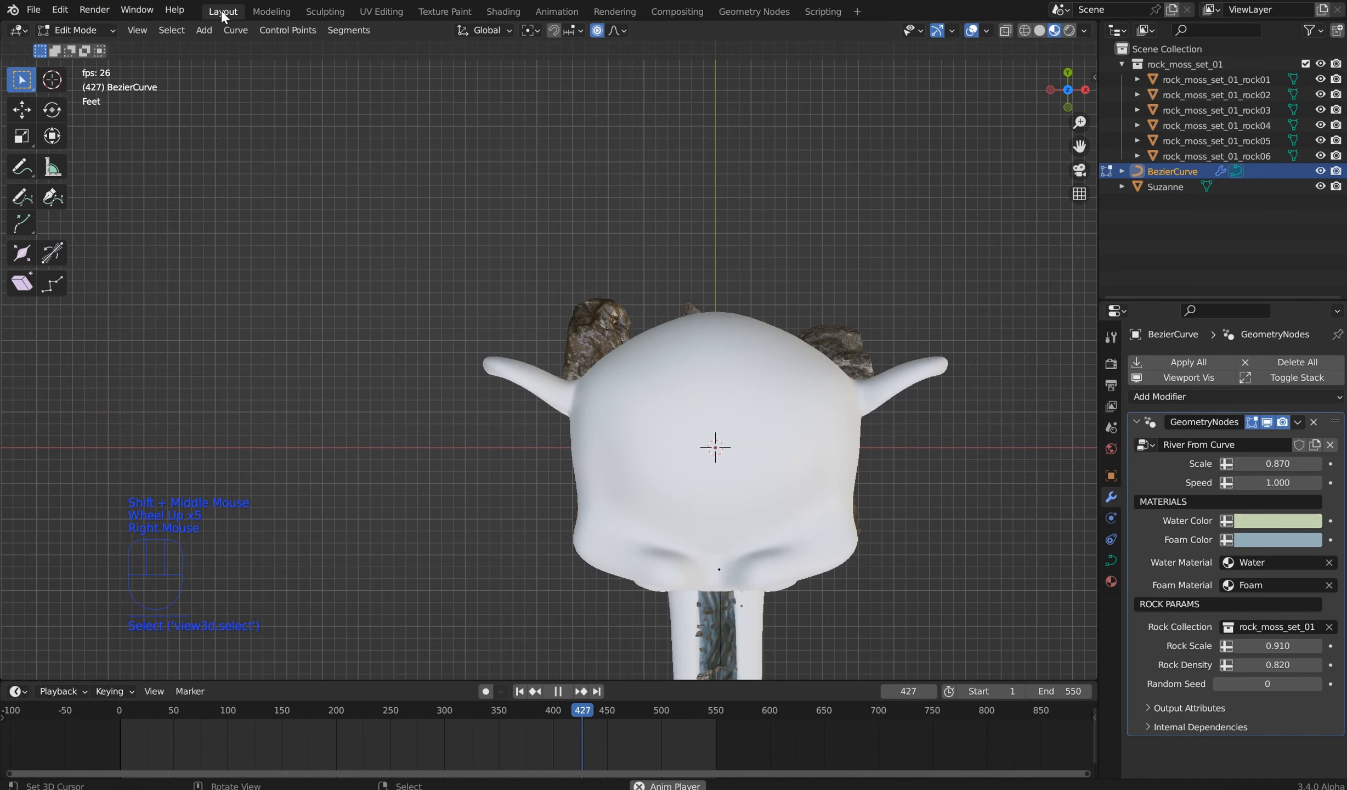
{"action": "left_click", "coordinate": [42, 29]}
{"action": "left_click", "coordinate": [315, 130]}
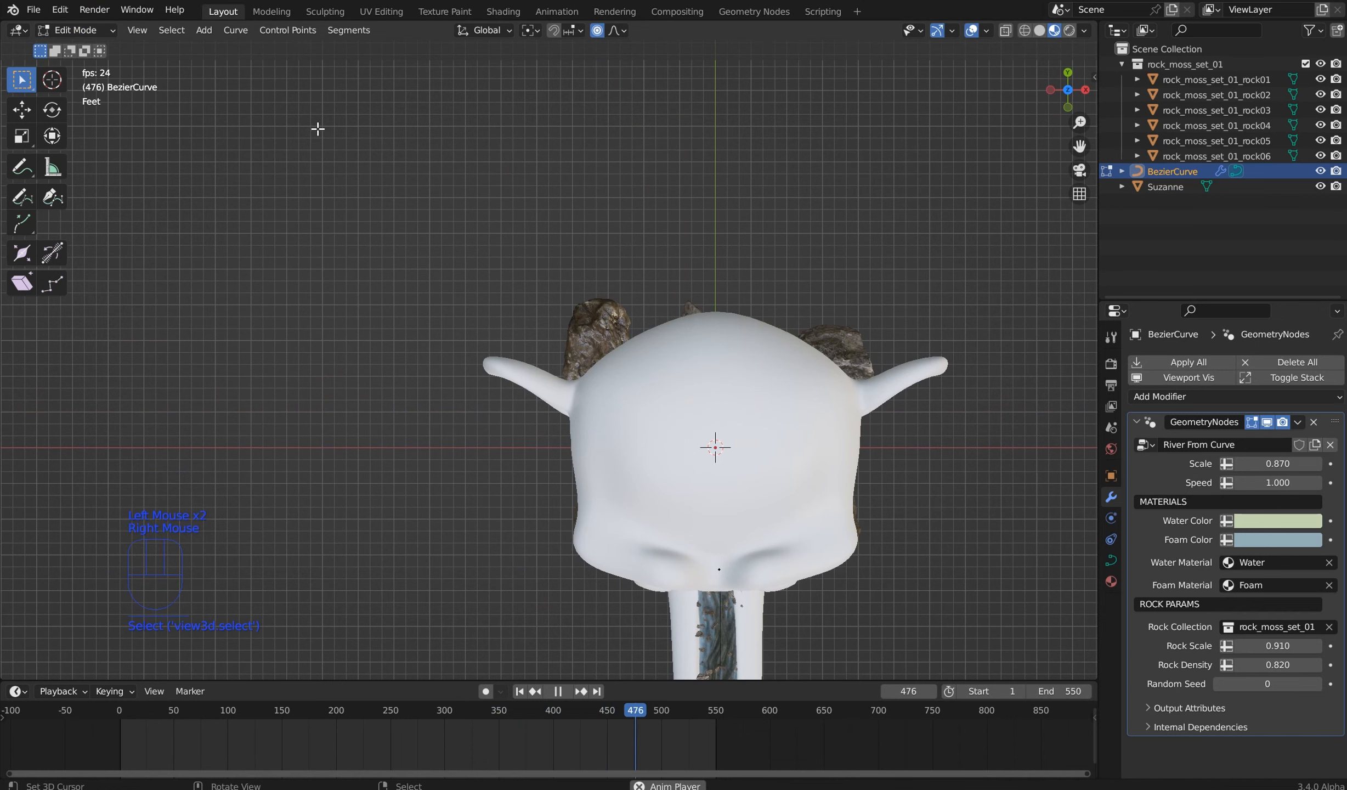
{"action": "key", "text": "Tab"}
Step: Select rocks 01, 02, 03, 04 and 06 around Suzanne and move them forward toward the tongue's base in the top view
{"action": "middle_click_drag", "start_coordinate": [630, 404], "coordinate": [602, 413], "text": "shift"}
{"action": "right_click", "coordinate": [592, 387]}
{"action": "right_click", "coordinate": [592, 387]}
{"action": "right_click", "coordinate": [648, 386], "text": "shift"}
{"action": "right_click", "coordinate": [609, 461], "text": "shift"}
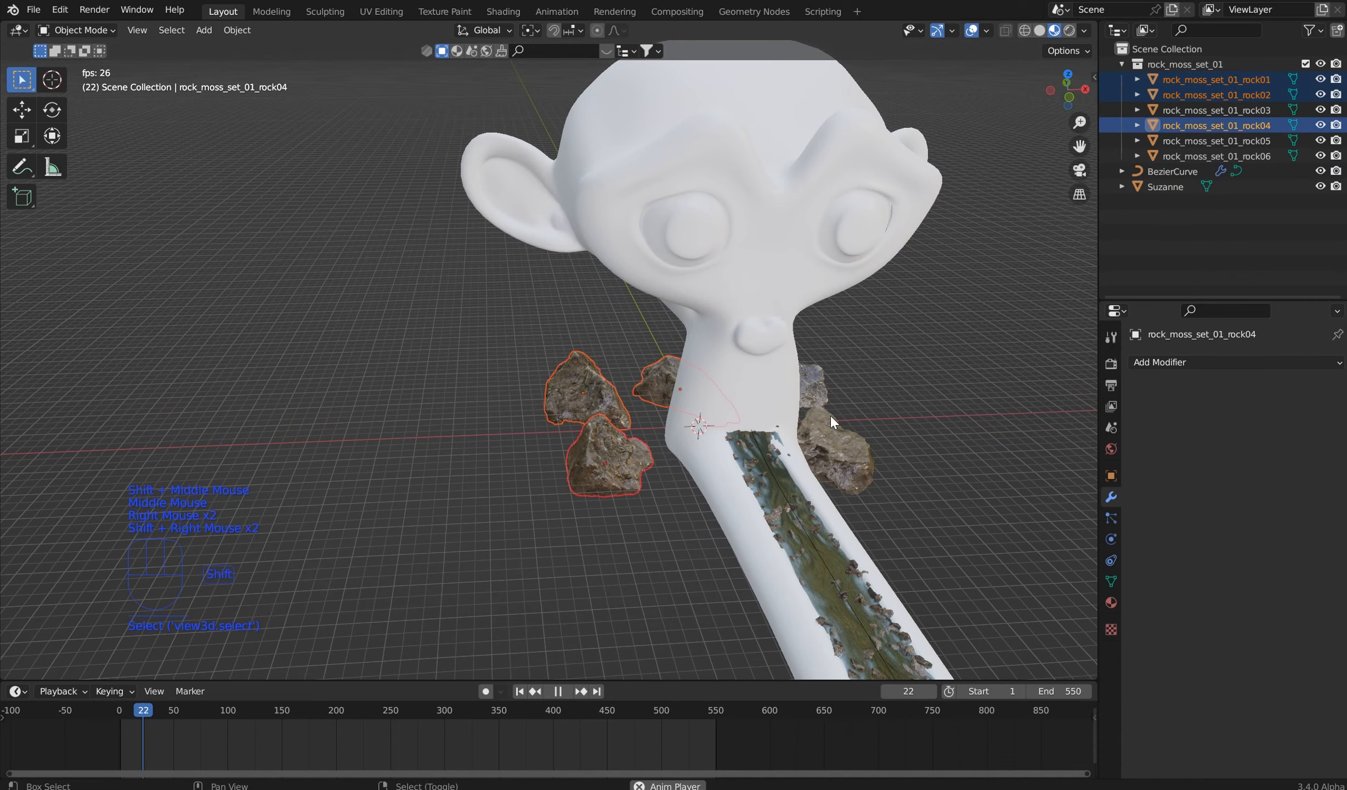
{"action": "right_click", "coordinate": [831, 415], "text": "shift"}
{"action": "right_click", "coordinate": [805, 384], "text": "shift"}
{"action": "middle_click_drag", "start_coordinate": [806, 385], "coordinate": [900, 410]}
{"action": "key", "text": "KP_7"}
{"action": "scroll", "coordinate": [829, 451], "scroll_direction": "down", "scroll_amount": 2}
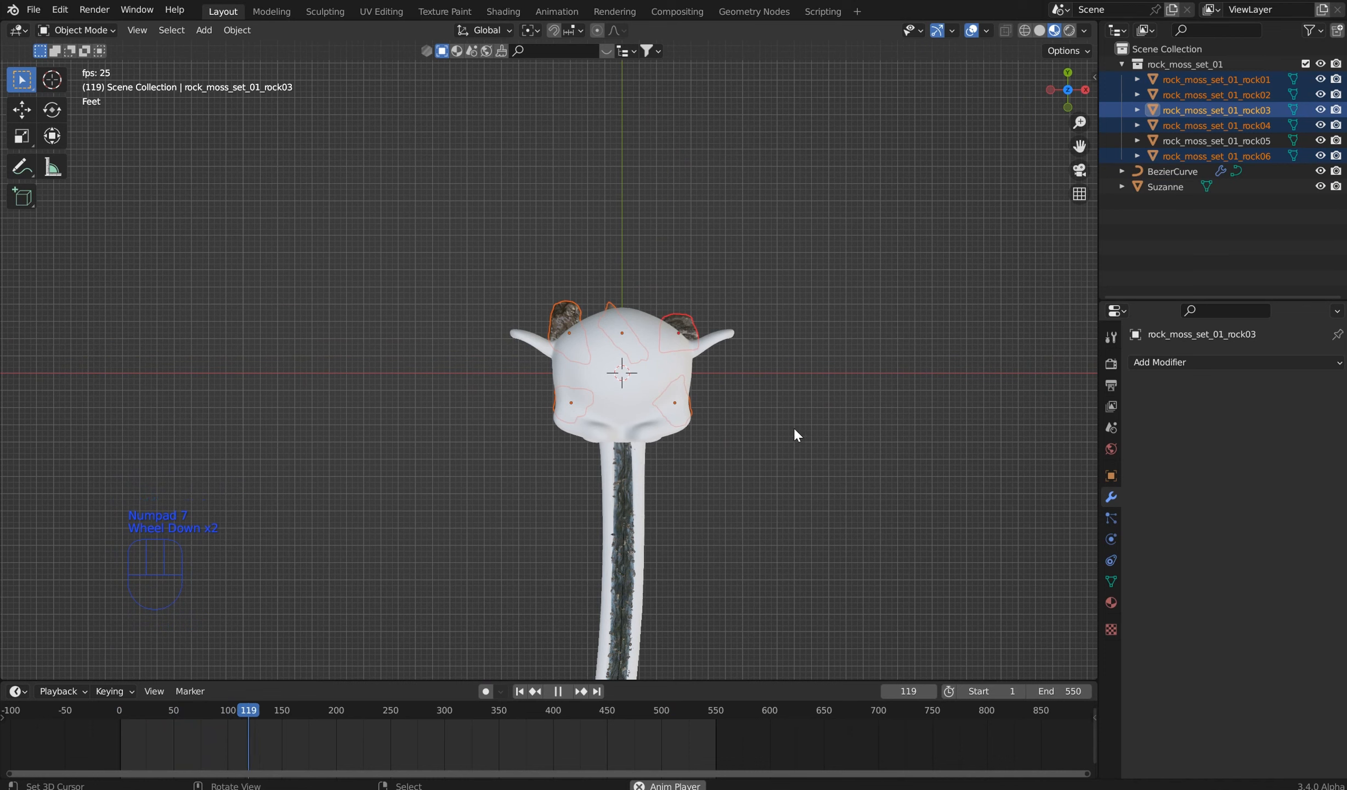
{"action": "key", "text": "g"}
{"action": "left_click", "coordinate": [787, 487]}
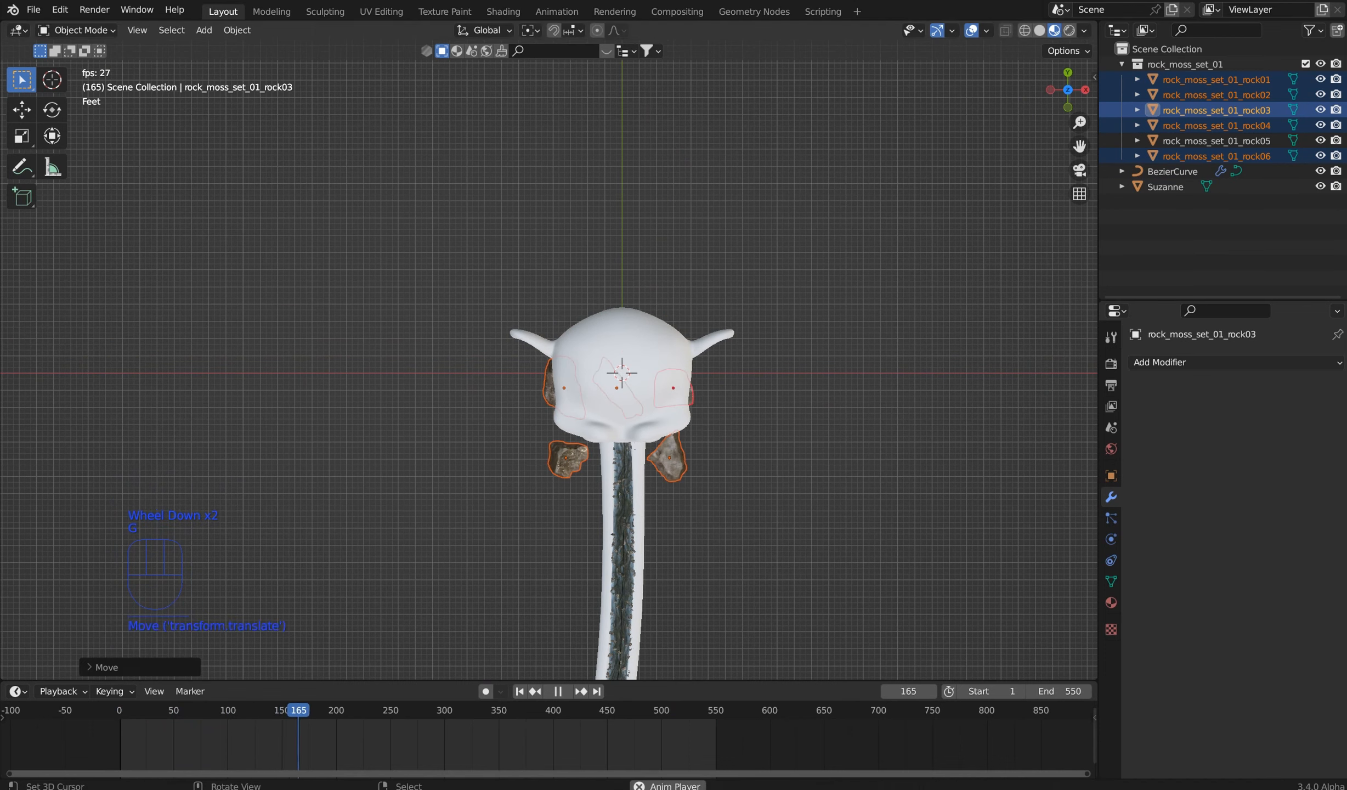
{"action": "key", "text": "s"}
{"action": "right_click", "coordinate": [822, 421]}
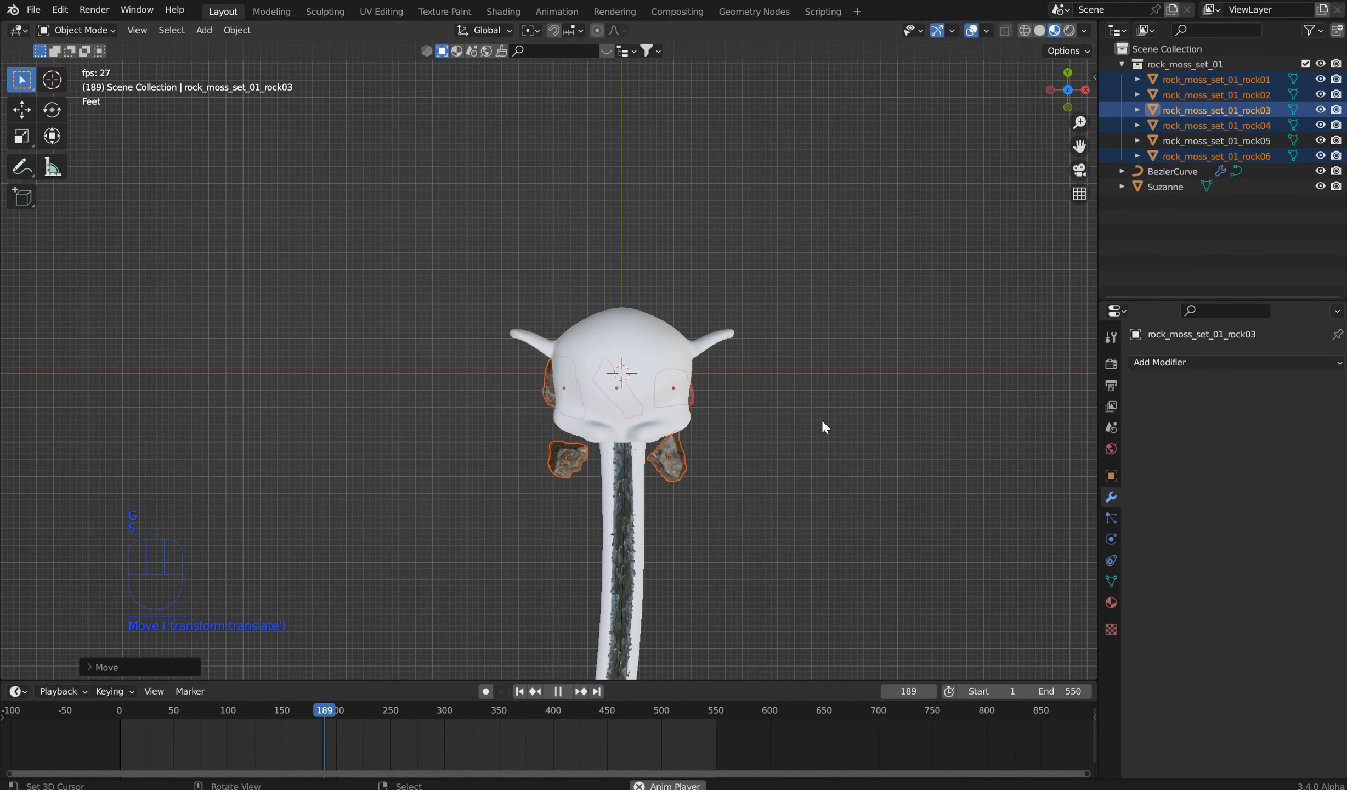
{"action": "key", "text": "s"}
Step: Scale up rock01 beside Suzanne's neck and rotate it around the Z axis
{"action": "right_click", "coordinate": [541, 391]}
{"action": "left_click", "coordinate": [617, 387]}
{"action": "key", "text": "s"}
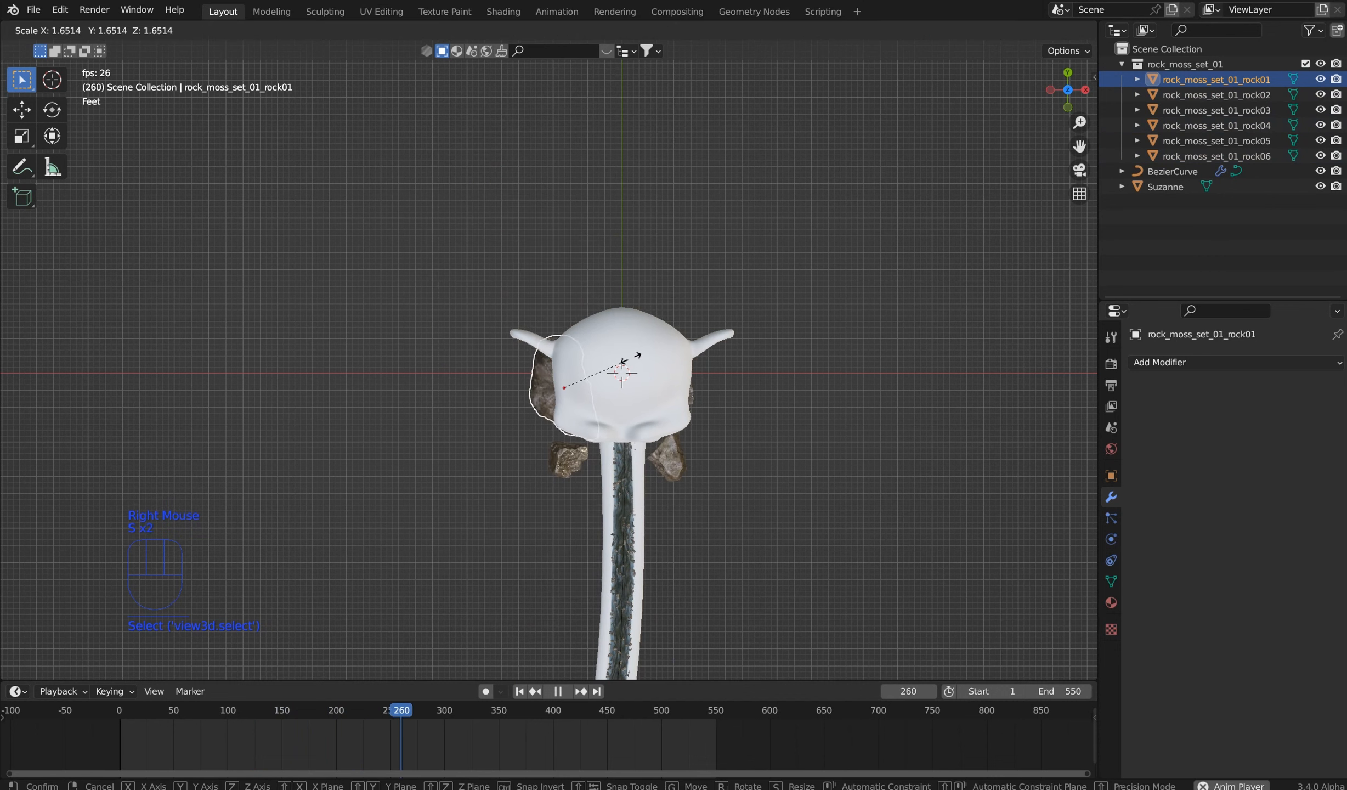
{"action": "left_click", "coordinate": [691, 379]}
{"action": "middle_click_drag", "start_coordinate": [691, 378], "coordinate": [603, 458]}
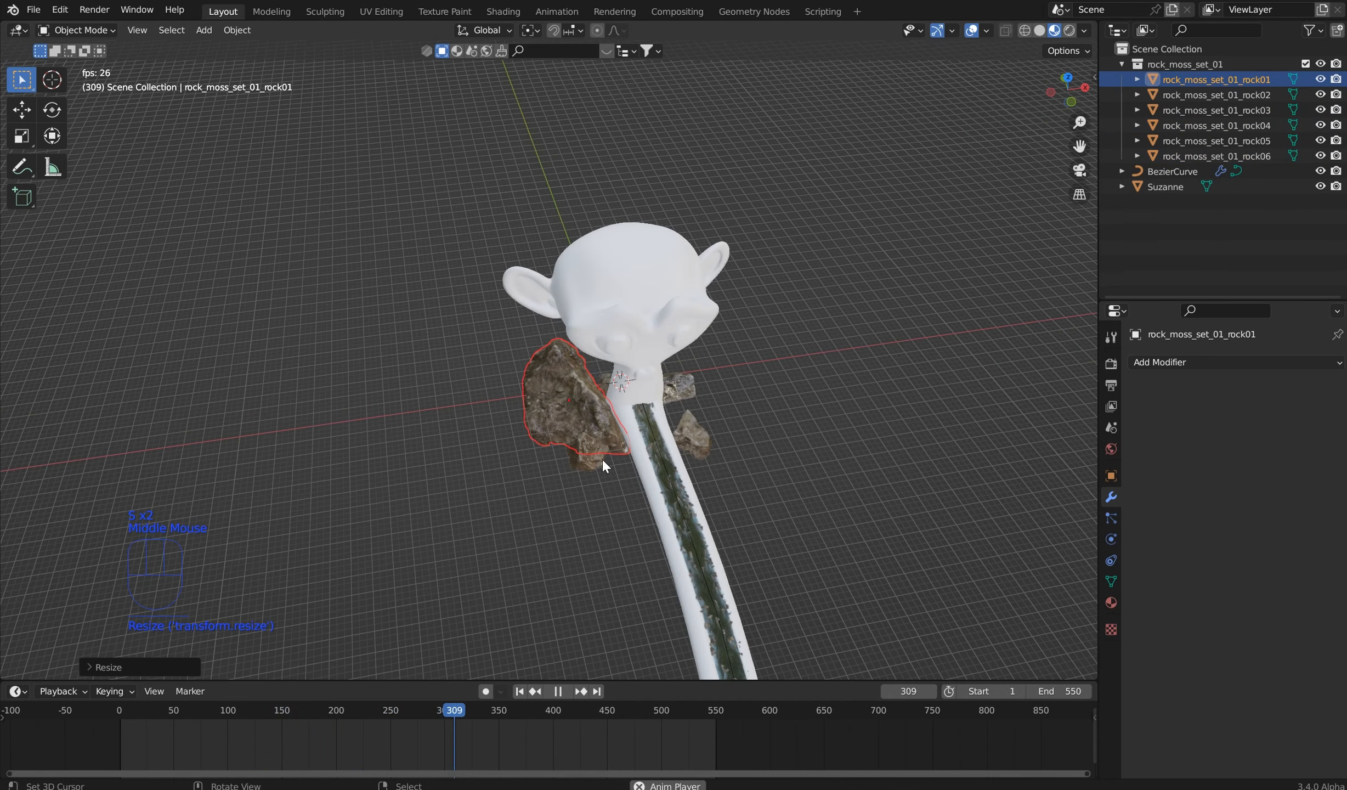
{"action": "right_click", "coordinate": [596, 423]}
{"action": "key", "text": "r"}
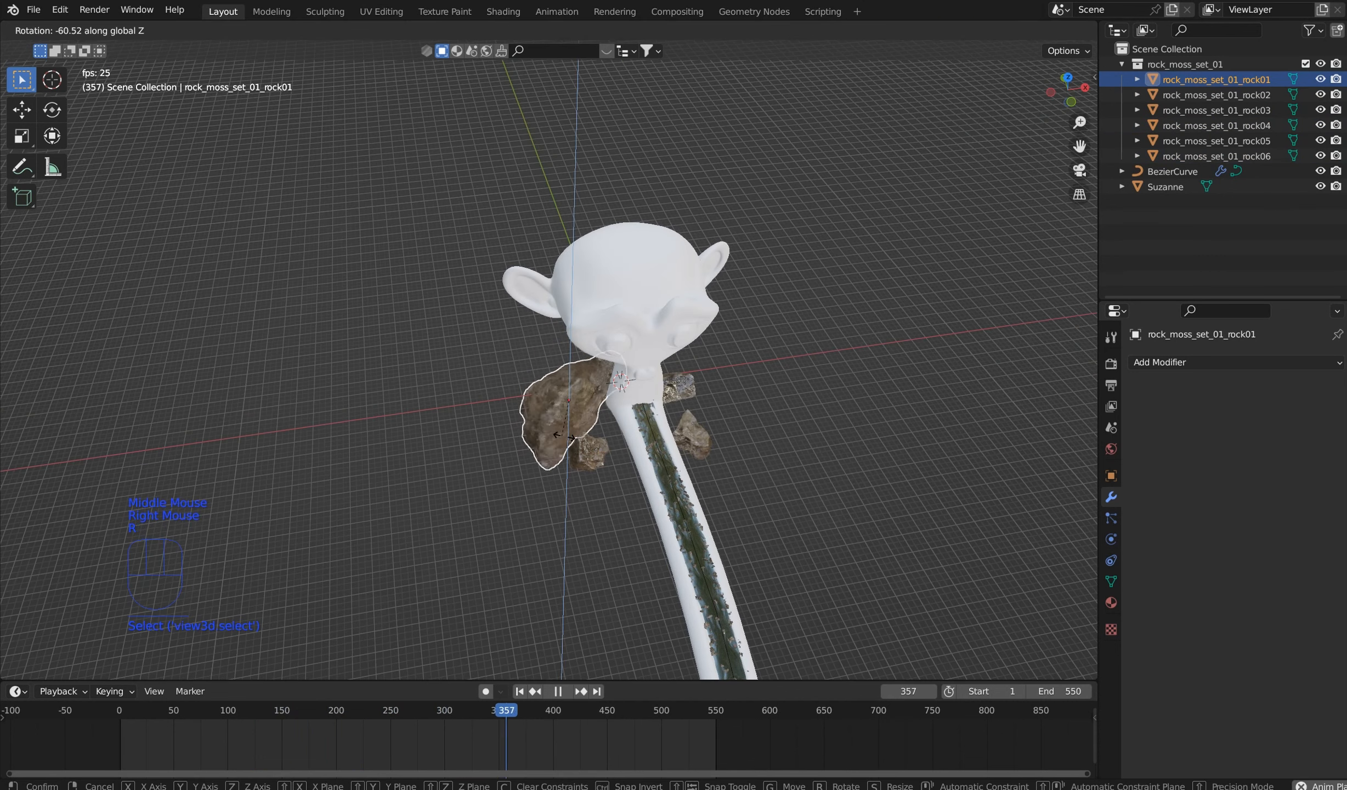
{"action": "left_click", "coordinate": [648, 407]}
Step: Scale rock03 on the opposite side of the neck to about 3.4 times and rotate it around Z
{"action": "right_click", "coordinate": [698, 384]}
{"action": "key", "text": "s"}
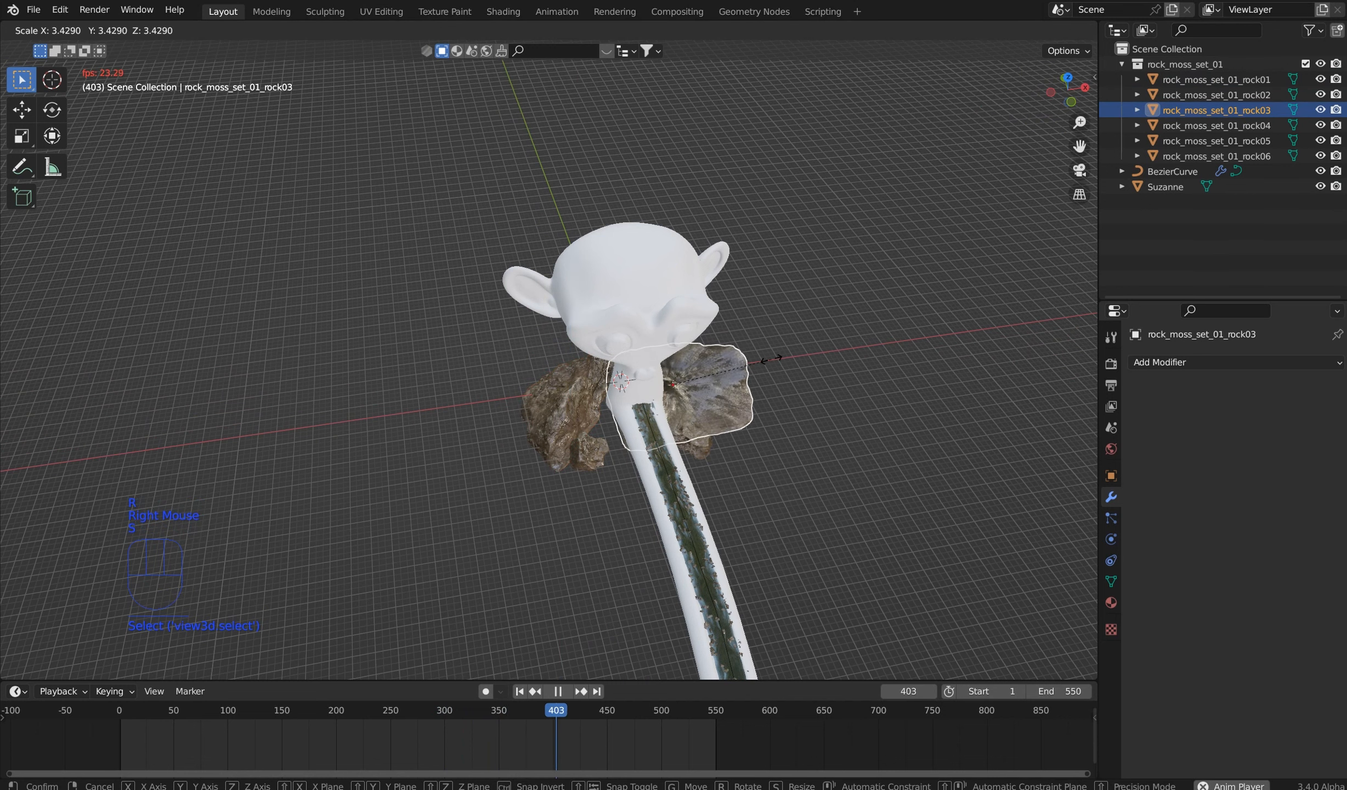
{"action": "left_click", "coordinate": [768, 360]}
{"action": "key", "text": "r"}
{"action": "key", "text": "z"}
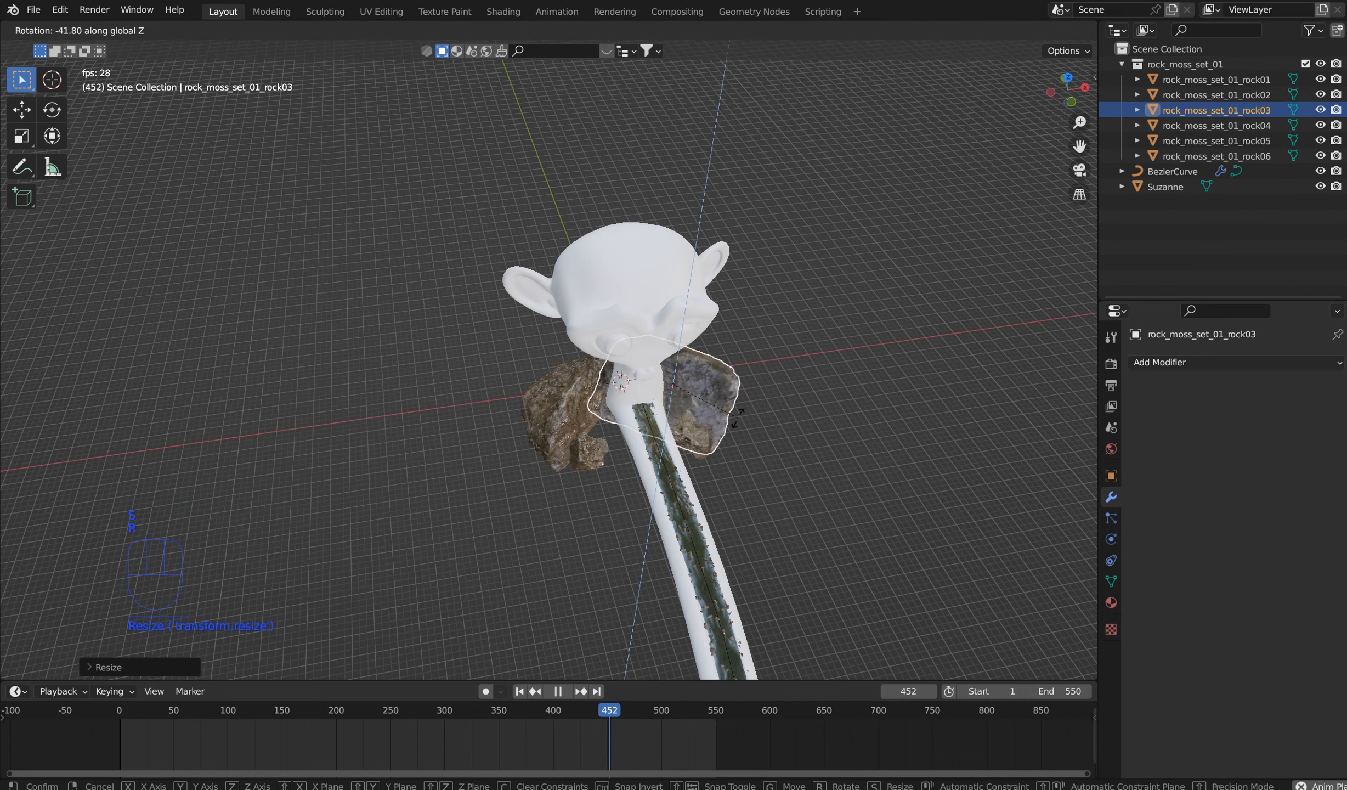
{"action": "left_click", "coordinate": [708, 400]}
Step: Scale up rock04 in front of Suzanne's neck to about 2.8 times its size
{"action": "right_click", "coordinate": [596, 462]}
{"action": "key", "text": "s"}
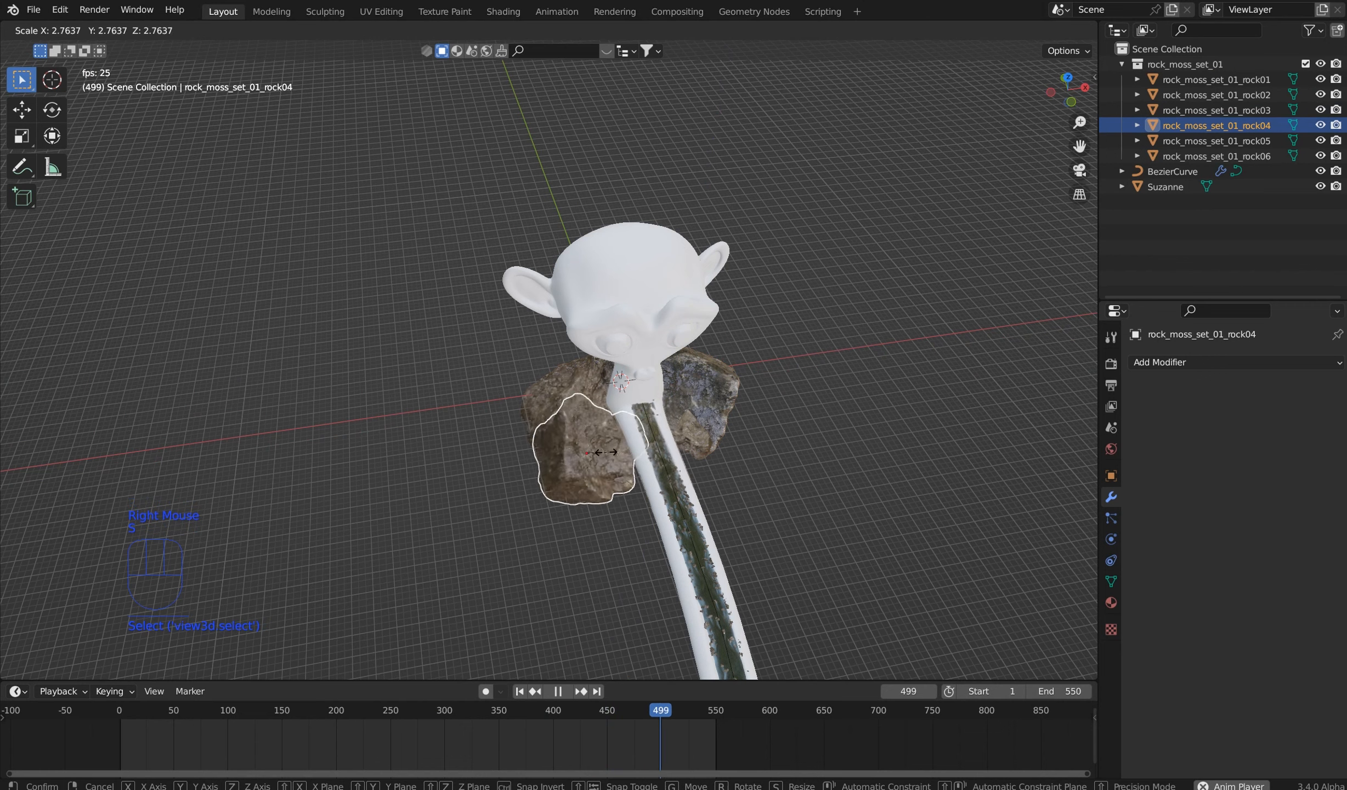
{"action": "left_click", "coordinate": [606, 451]}
Step: Raise rock06 along Z beneath the tongue's base and scale it up
{"action": "middle_click_drag", "start_coordinate": [606, 451], "coordinate": [644, 396]}
{"action": "scroll", "coordinate": [673, 407], "scroll_direction": "up", "scroll_amount": 1}
{"action": "scroll", "coordinate": [644, 396], "scroll_direction": "up", "scroll_amount": 2}
{"action": "right_click", "coordinate": [703, 483]}
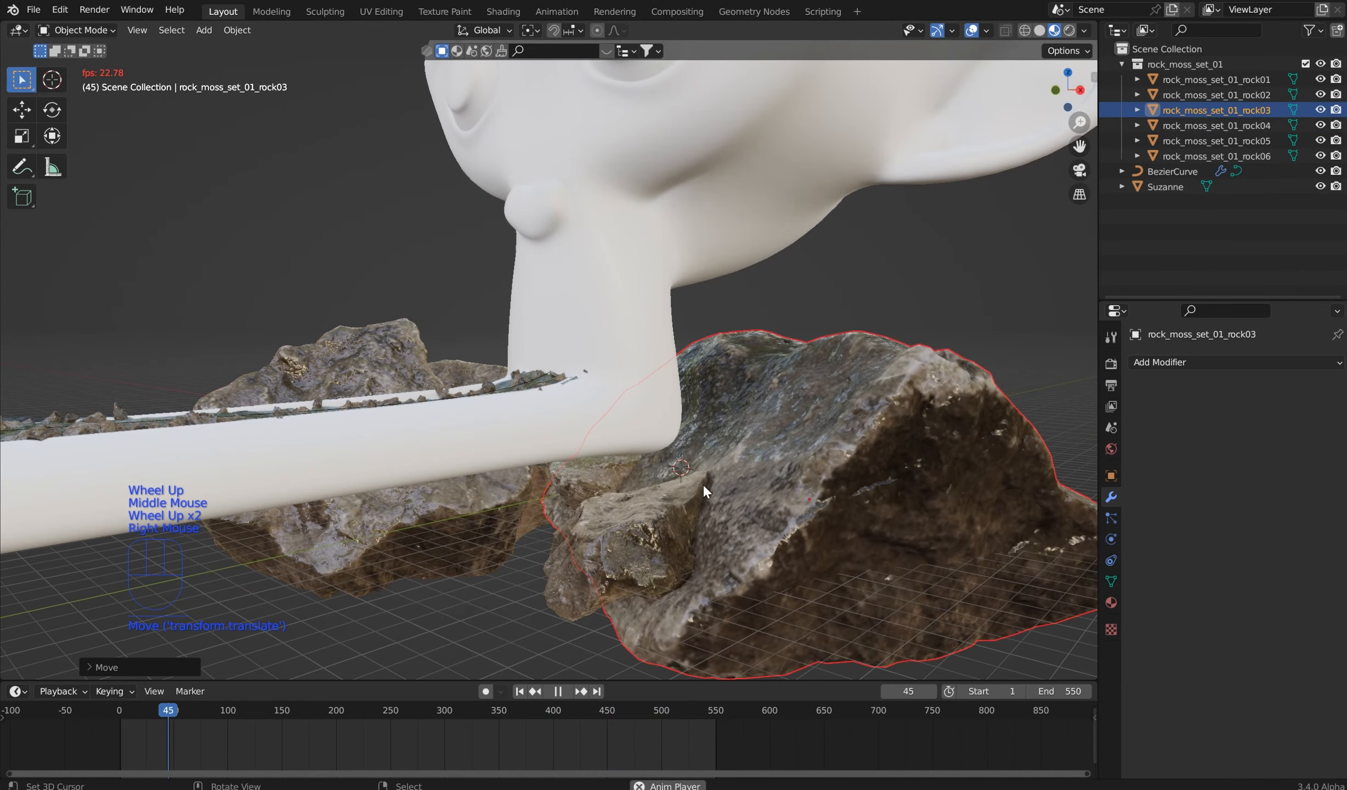
{"action": "right_click", "coordinate": [669, 507]}
{"action": "key", "text": "g"}
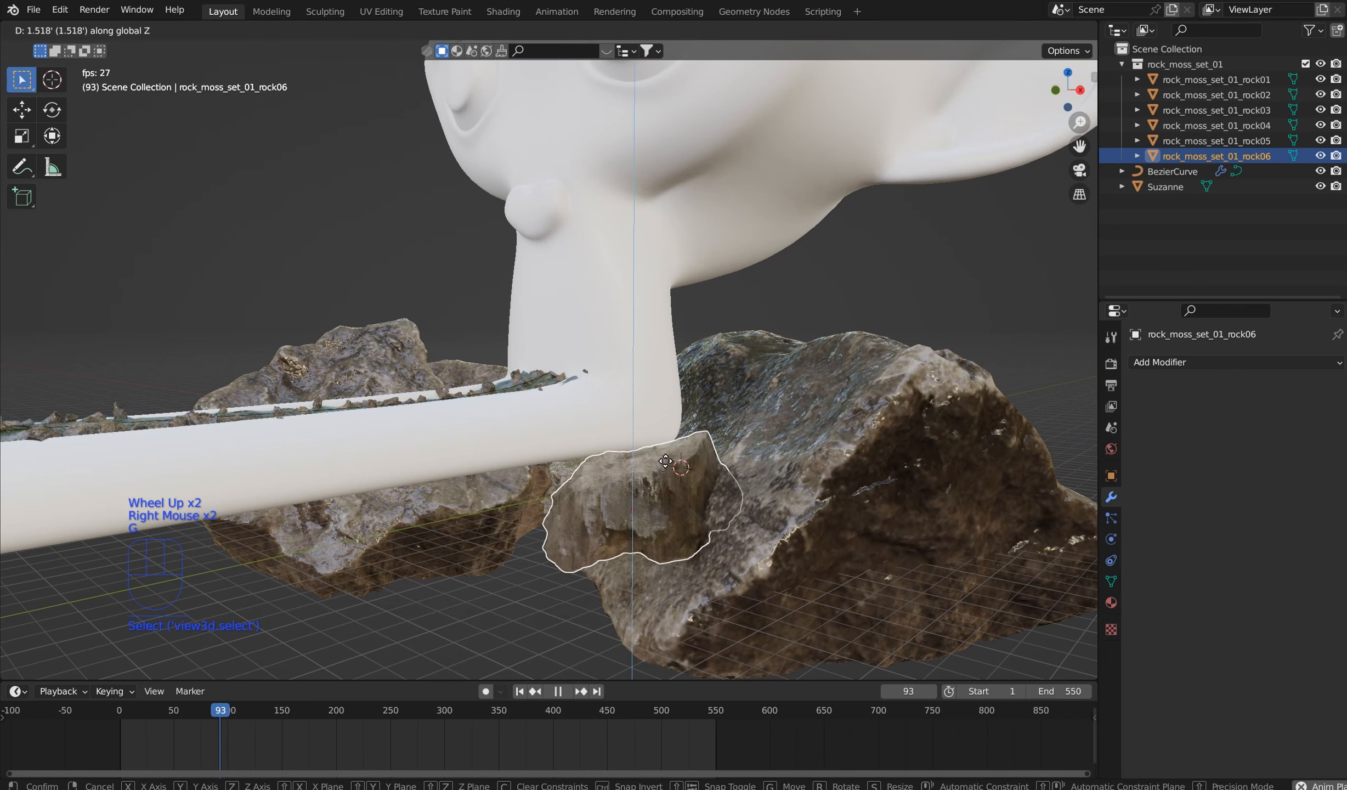
{"action": "left_click", "coordinate": [660, 432]}
{"action": "key", "text": "s"}
{"action": "left_click", "coordinate": [720, 422]}
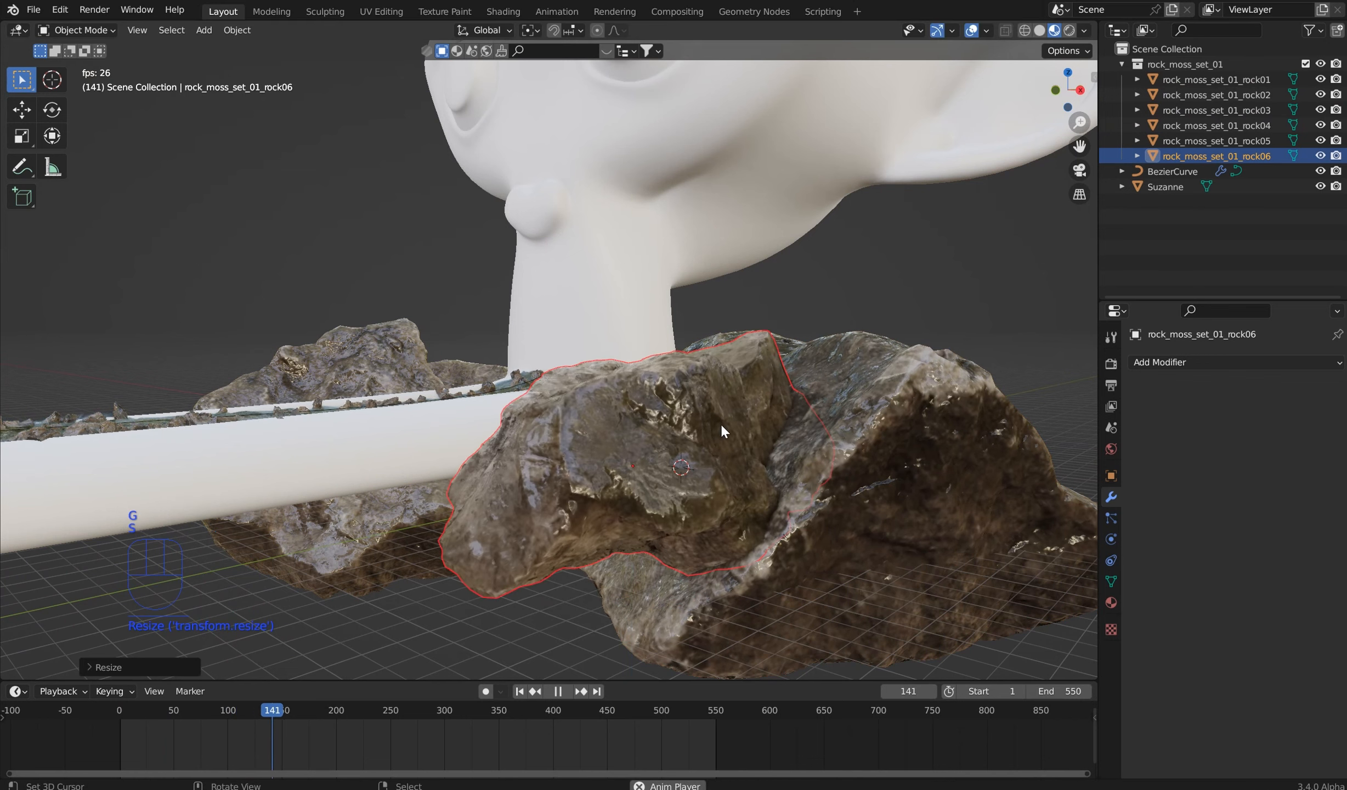
Step: Reposition rock06 beside the start of the river and rotate it around the Z axis
{"action": "middle_click_drag", "start_coordinate": [719, 422], "coordinate": [787, 437]}
{"action": "key", "text": "g"}
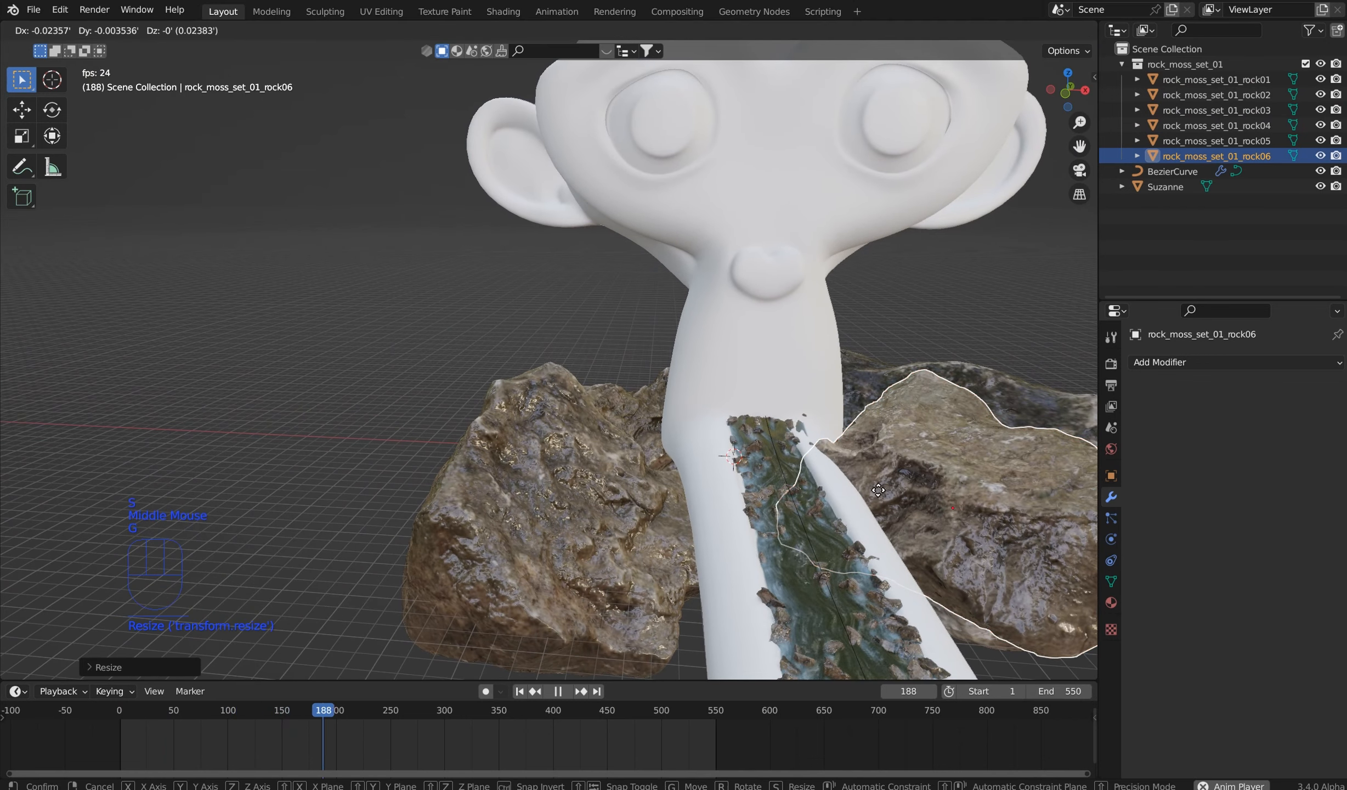
{"action": "left_click", "coordinate": [968, 462]}
{"action": "key", "text": "r"}
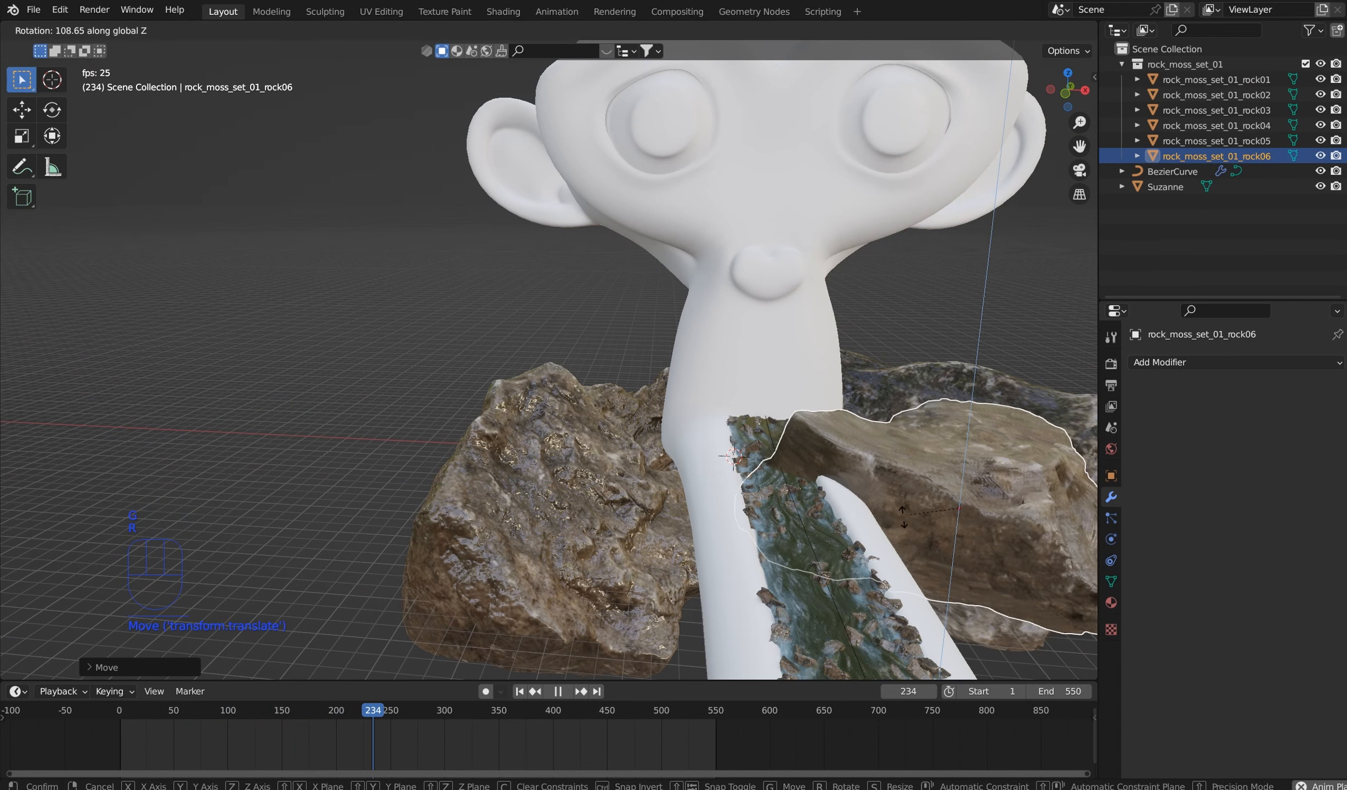
{"action": "left_click", "coordinate": [887, 415]}
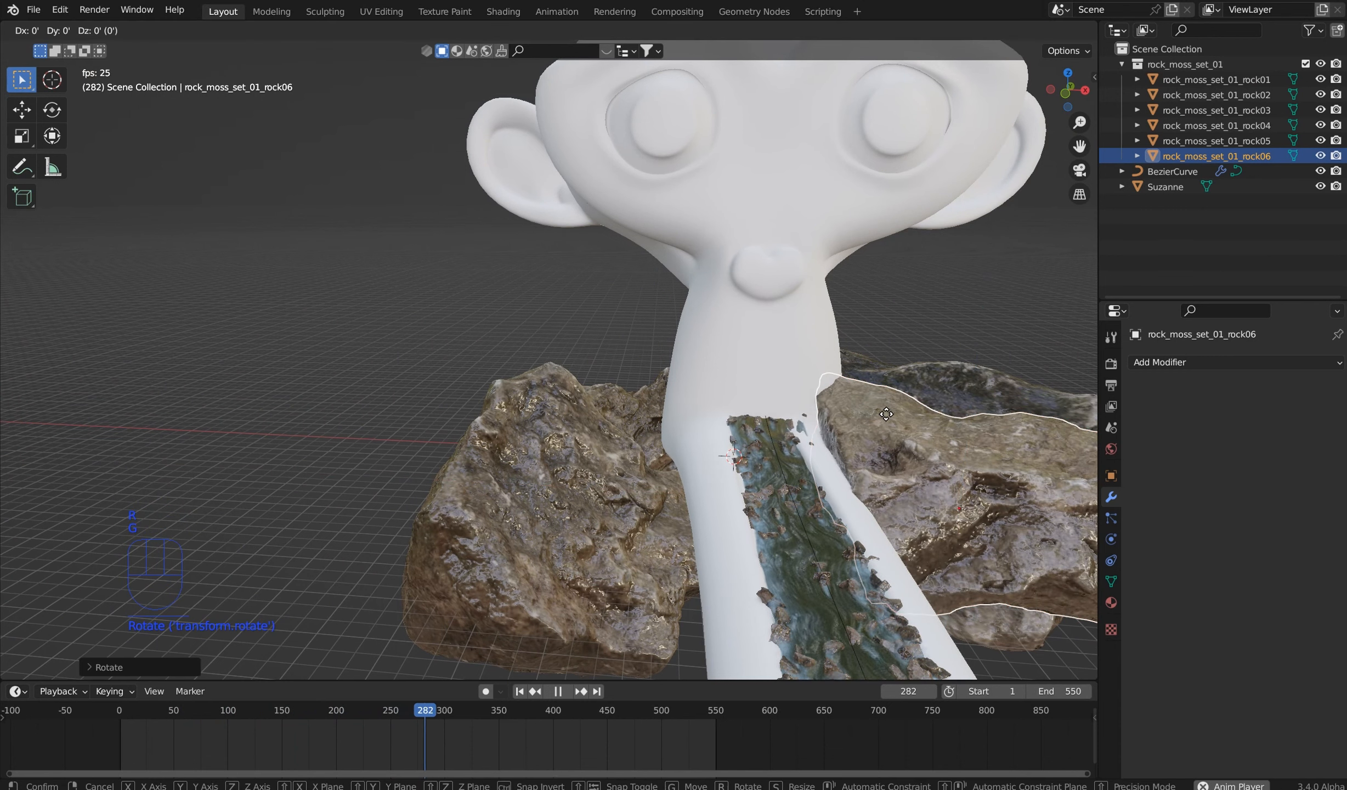
{"action": "key", "text": "g"}
{"action": "left_click", "coordinate": [900, 416]}
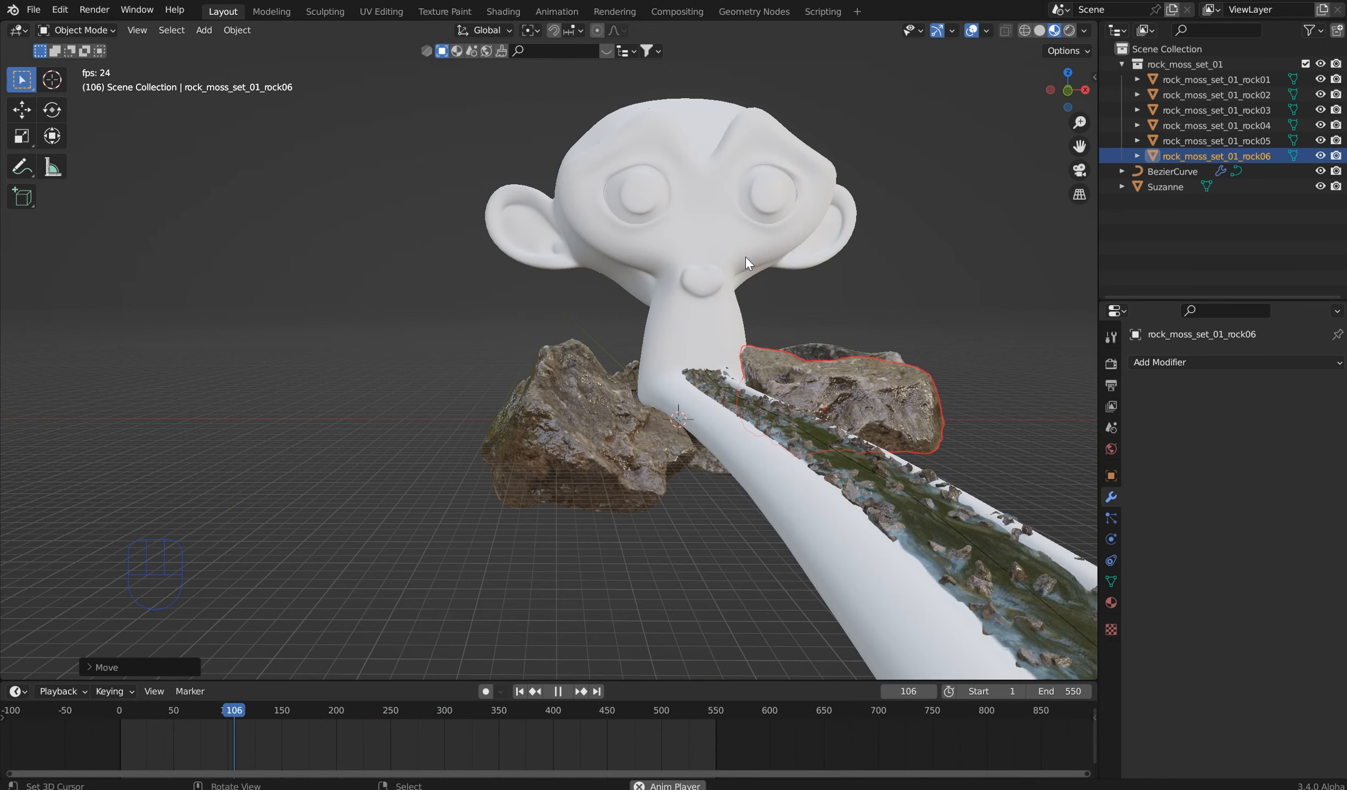
Step: Add a mesh plane to the scene at the 3D cursor
{"action": "right_click", "coordinate": [602, 275], "text": "shift"}
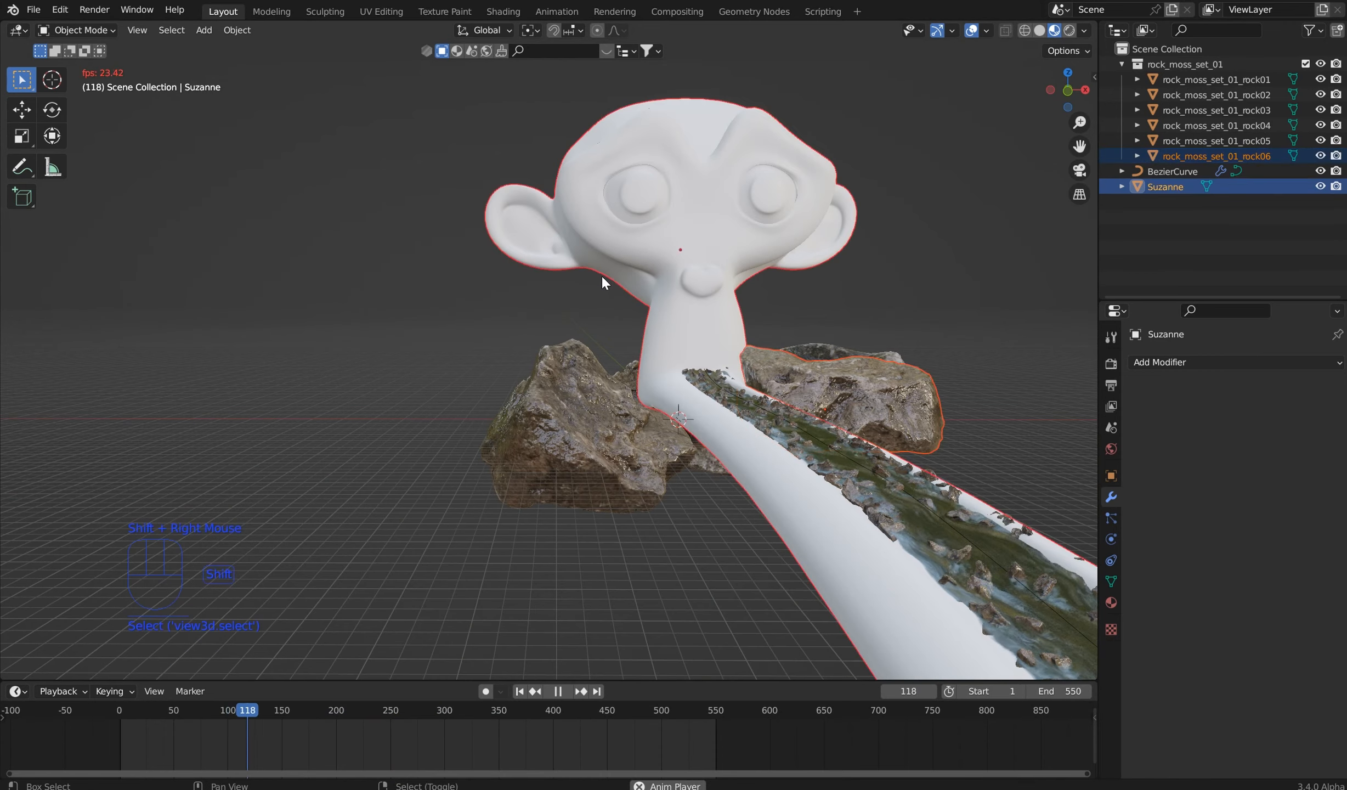
{"action": "key", "text": "shift+a"}
{"action": "mouse_move", "coordinate": [603, 257]}
{"action": "left_click", "coordinate": [641, 268]}
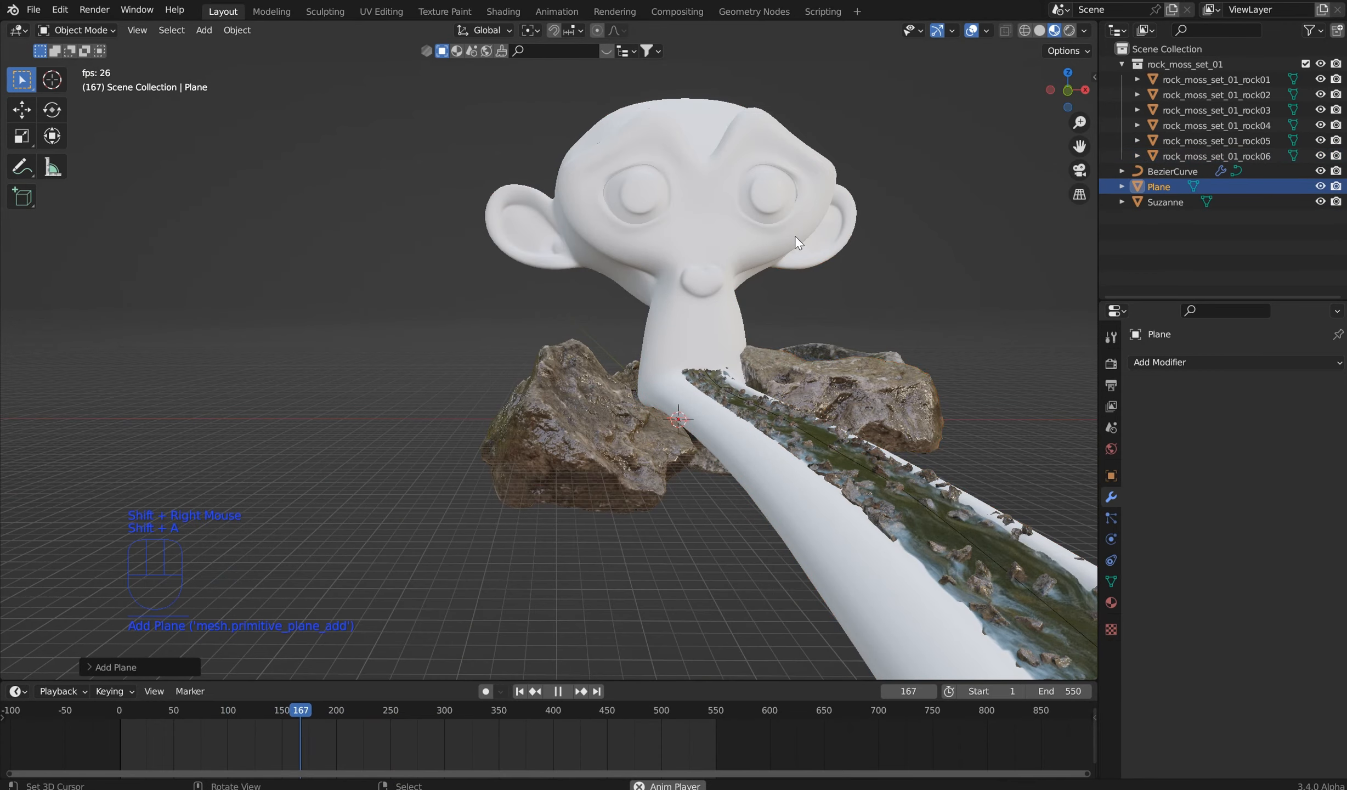
Step: Enlarge the plane in the top view, scaling it uniformly and stretching it along X and Y
{"action": "scroll", "coordinate": [778, 277], "scroll_direction": "down", "scroll_amount": 4}
{"action": "middle_click_drag", "start_coordinate": [778, 277], "coordinate": [731, 302]}
{"action": "key", "text": "KP_7"}
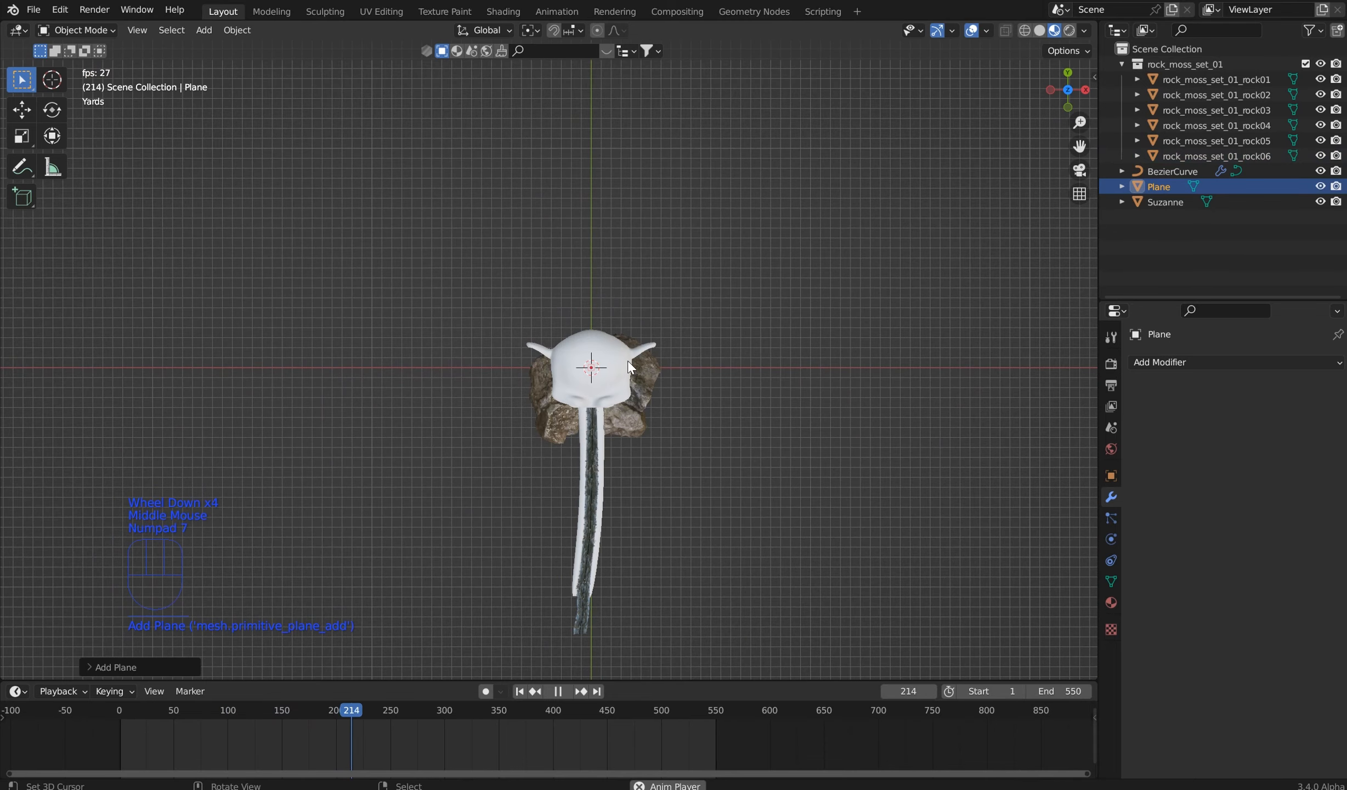
{"action": "key", "text": "s"}
{"action": "left_click", "coordinate": [675, 589]}
{"action": "key", "text": "s"}
{"action": "key", "text": "x"}
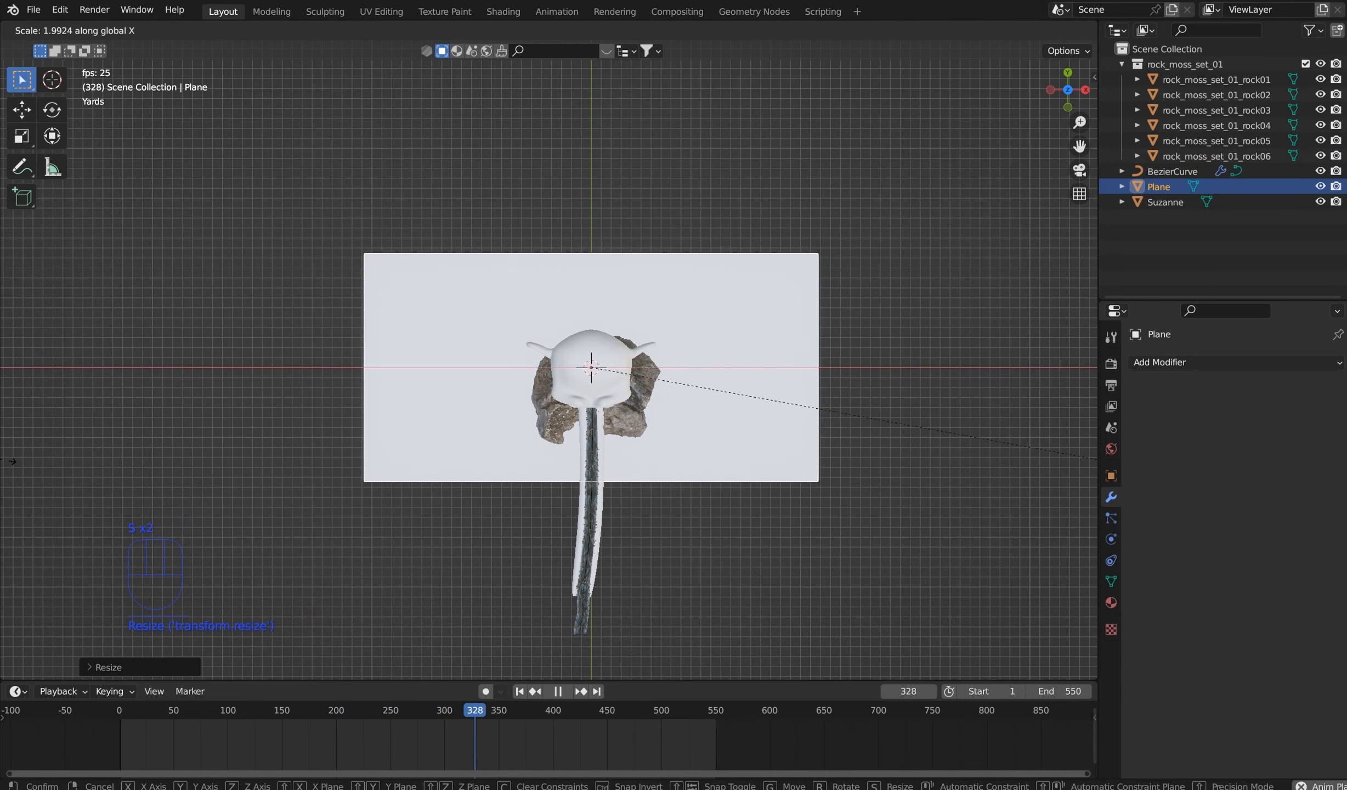
{"action": "left_click", "coordinate": [12, 460]}
{"action": "scroll", "coordinate": [549, 360], "scroll_direction": "down", "scroll_amount": 4}
{"action": "key", "text": "s"}
{"action": "key", "text": "y"}
{"action": "left_click", "coordinate": [764, 144]}
Step: Move the plane along Y beneath Suzanne and the river, enlarge it again and widen it along X
{"action": "key", "text": "g"}
{"action": "key", "text": "y"}
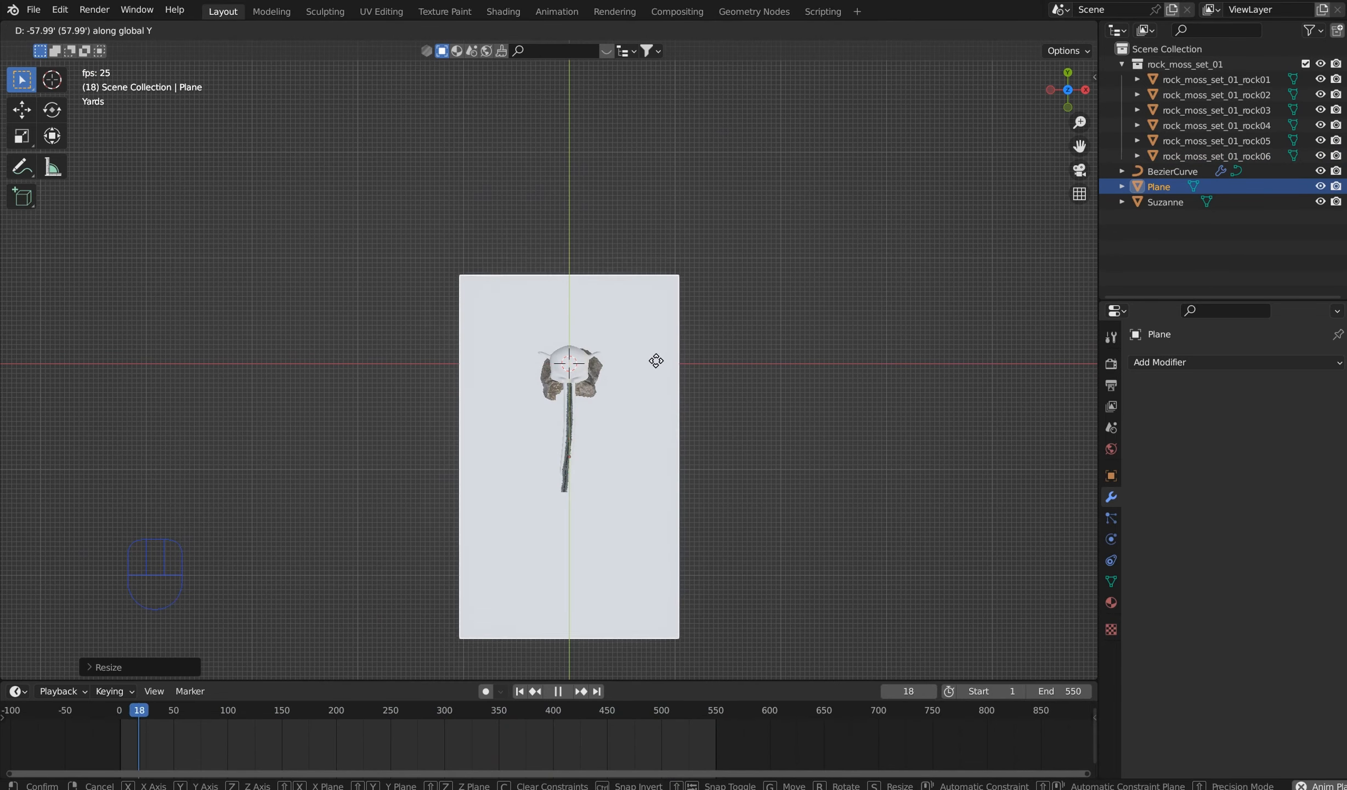
{"action": "left_click", "coordinate": [656, 331]}
{"action": "key", "text": "s"}
{"action": "left_click", "coordinate": [719, 331]}
{"action": "key", "text": "s"}
{"action": "key", "text": "x"}
{"action": "left_click", "coordinate": [905, 329]}
Step: Enter Edit Mode on the plane and select its far edge behind Suzanne
{"action": "middle_click_drag", "start_coordinate": [878, 329], "coordinate": [944, 159]}
{"action": "key", "text": "Tab"}
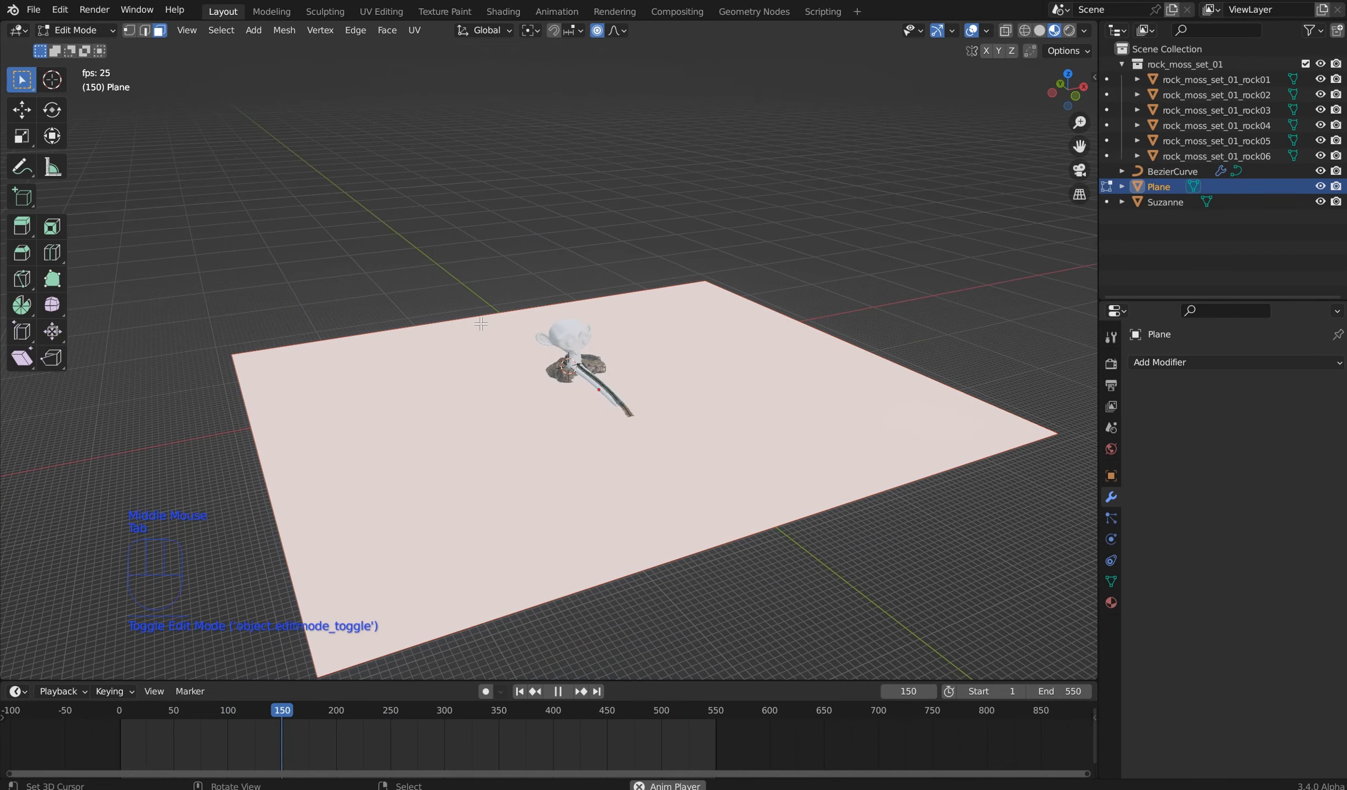
{"action": "right_click", "coordinate": [527, 307]}
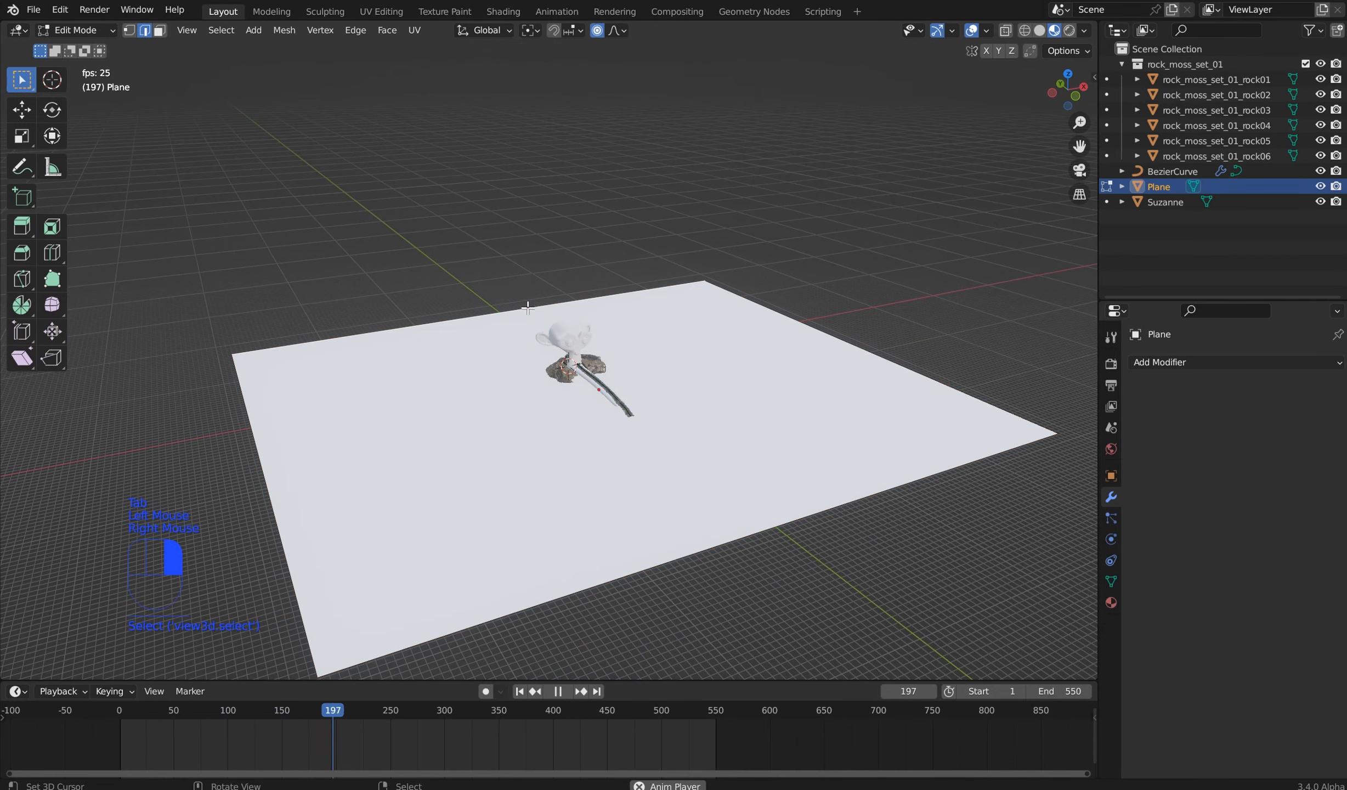
{"action": "right_click", "coordinate": [771, 310], "text": "shift"}
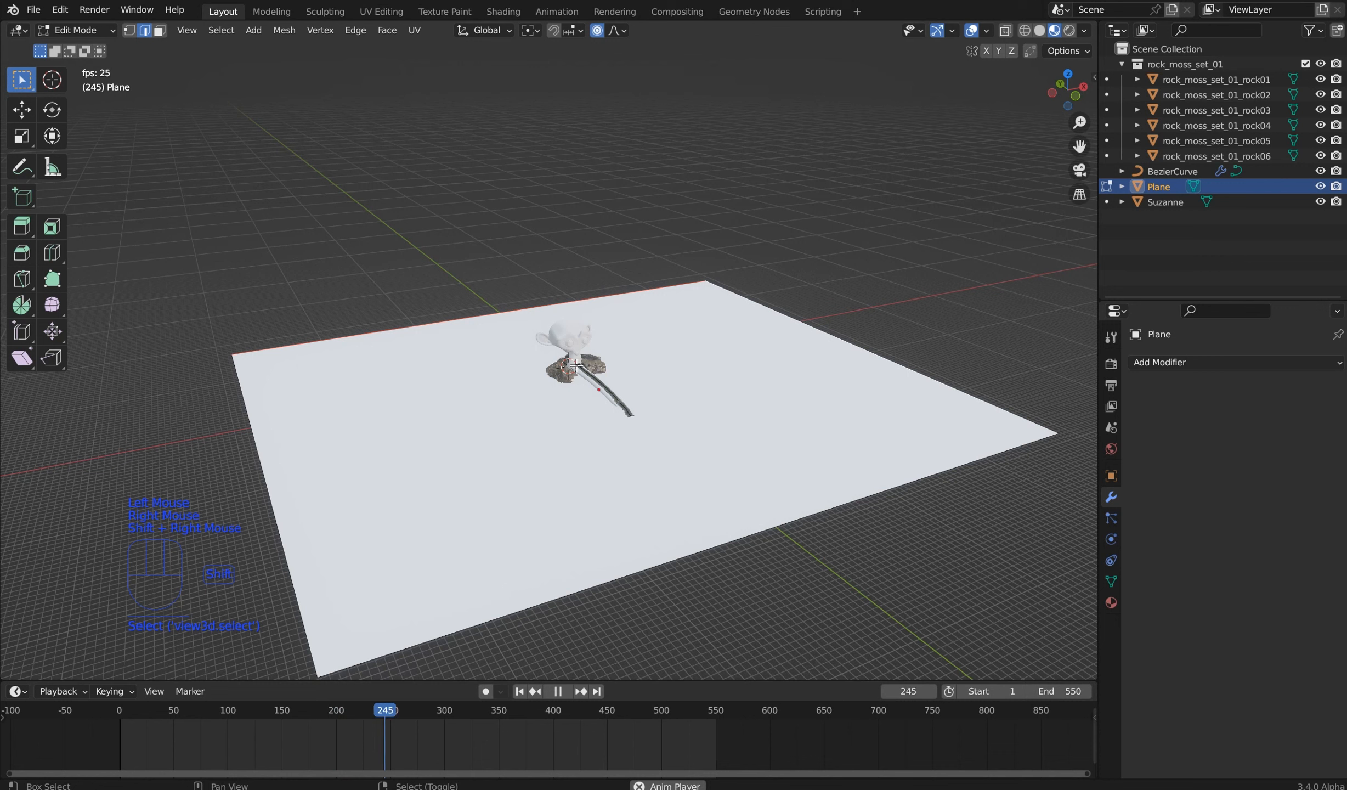
Step: Sketch curved, hill-shaped annotation strokes above the plane's far edge
{"action": "left_click", "coordinate": [22, 167]}
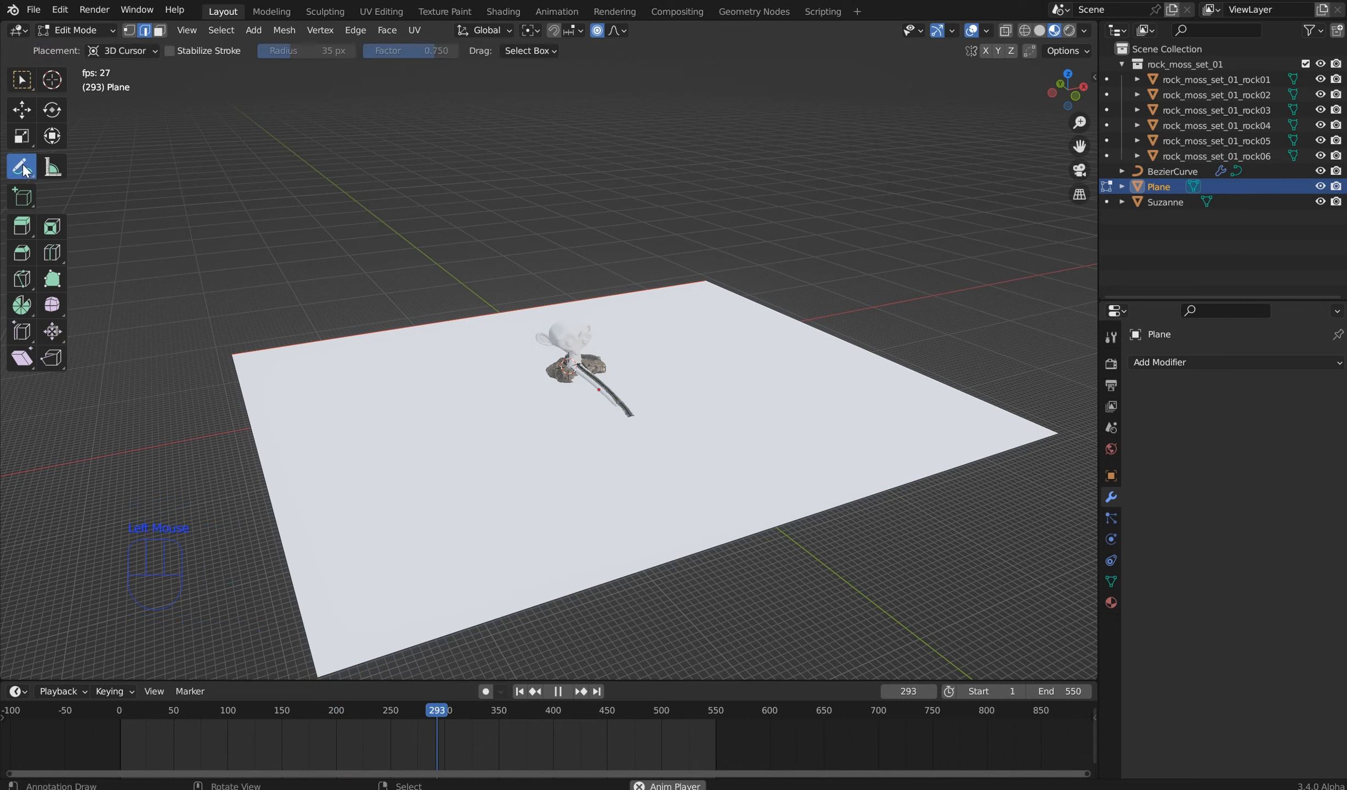
{"action": "left_click_drag", "start_coordinate": [483, 405], "coordinate": [560, 174]}
{"action": "left_click_drag", "start_coordinate": [498, 226], "coordinate": [568, 153]}
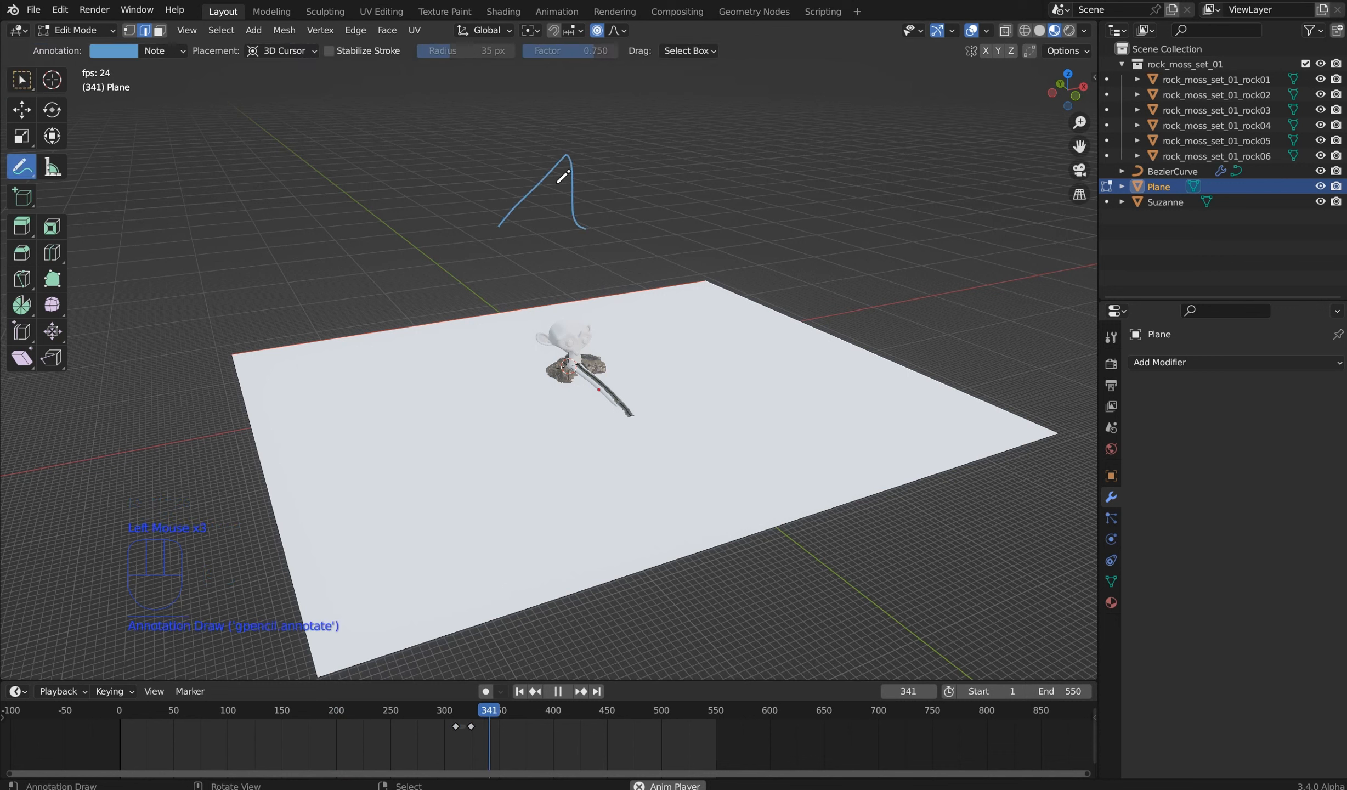
{"action": "left_click_drag", "start_coordinate": [505, 223], "coordinate": [575, 142]}
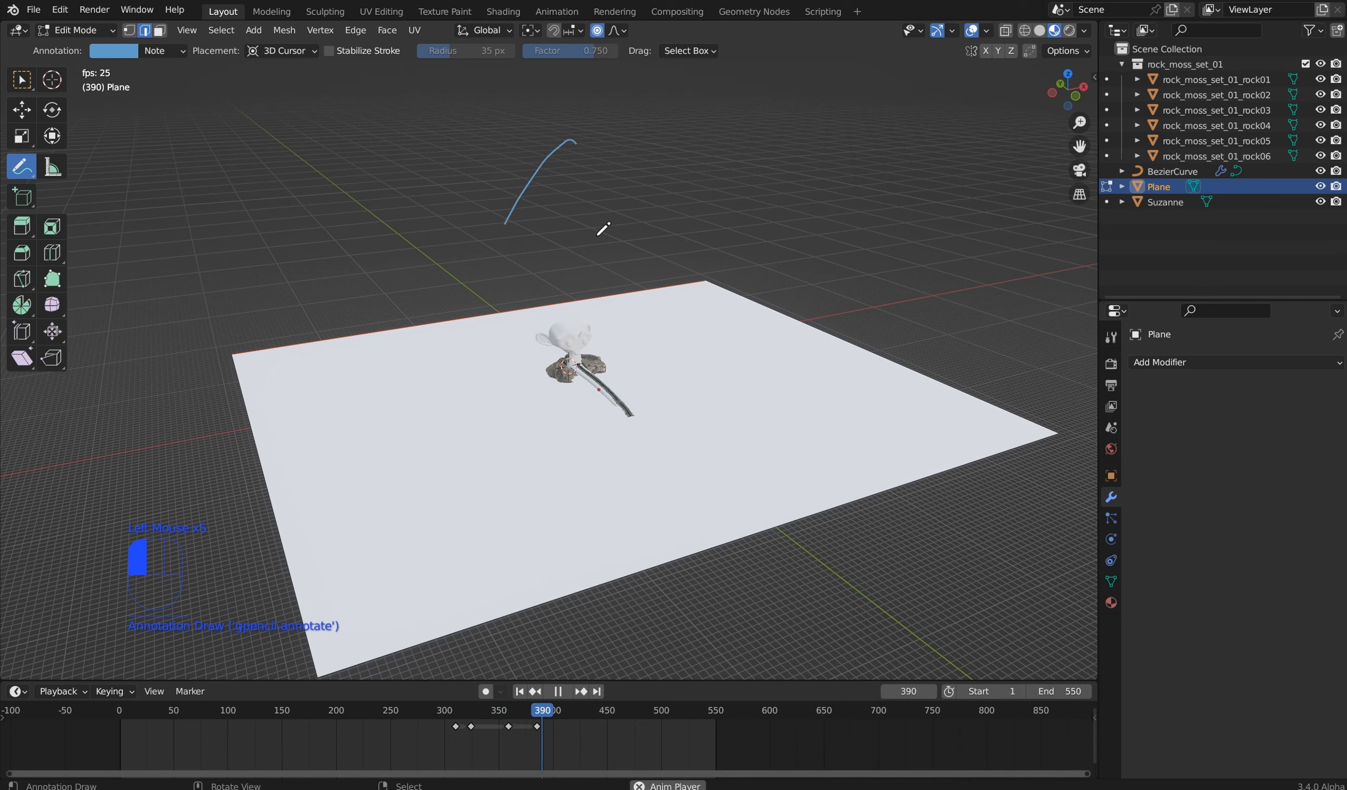
{"action": "right_click", "coordinate": [501, 298]}
{"action": "left_click_drag", "start_coordinate": [486, 188], "coordinate": [555, 208]}
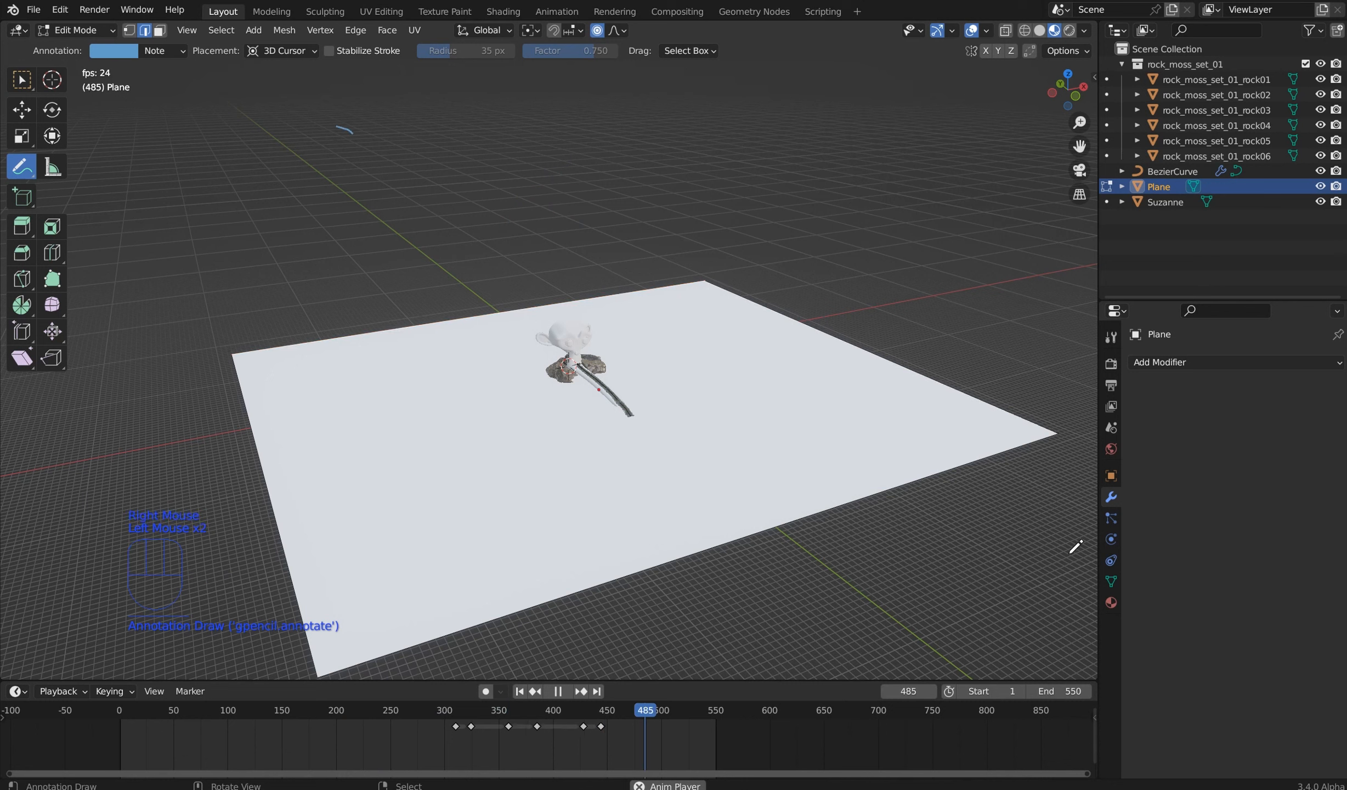
Step: Remove the annotation layer holding the sketched strokes
{"action": "key", "text": "n"}
{"action": "left_click", "coordinate": [1089, 145]}
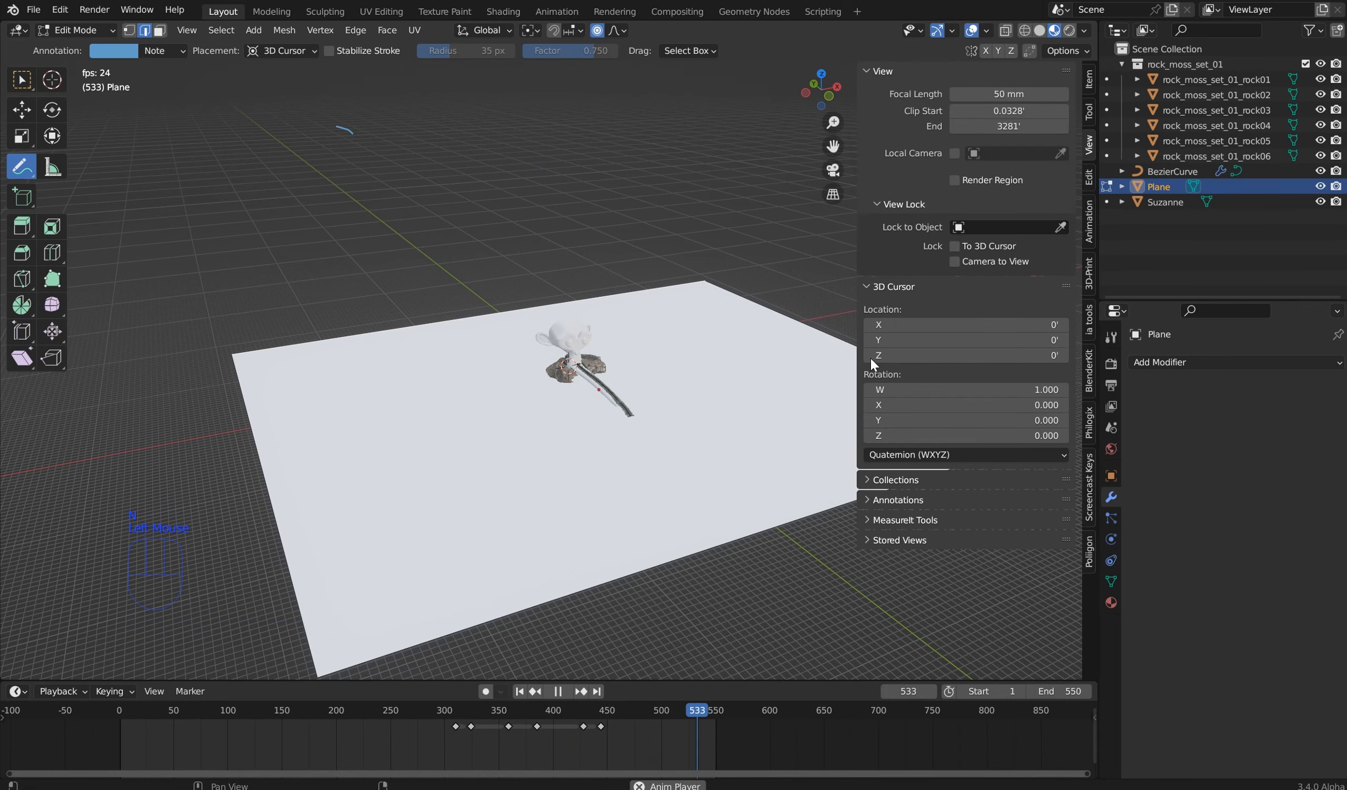
{"action": "left_click", "coordinate": [875, 500]}
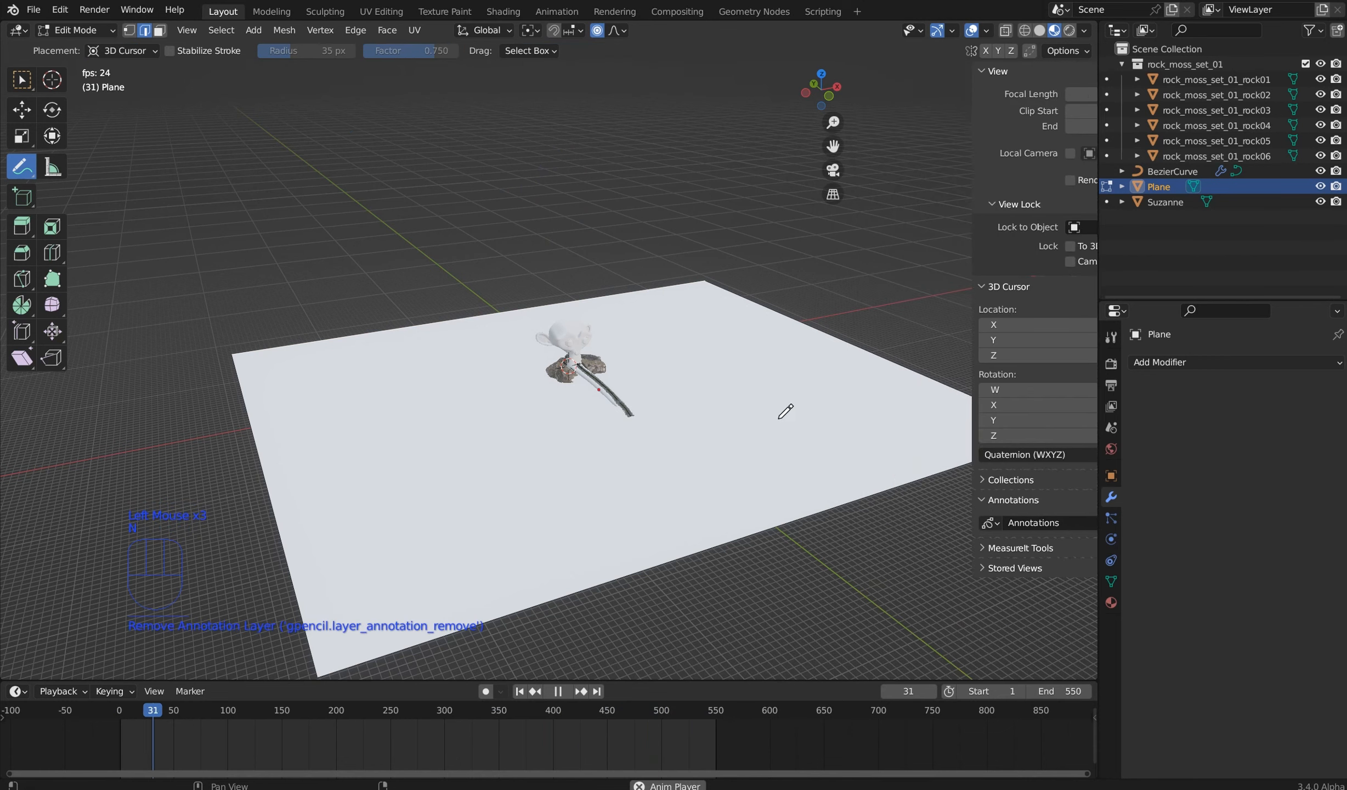
{"action": "key", "text": "n"}
Step: Subdivide the whole plane in Edit Mode and repeat the subdivision until it forms a dense grid
{"action": "middle_click_drag", "start_coordinate": [628, 321], "coordinate": [582, 252]}
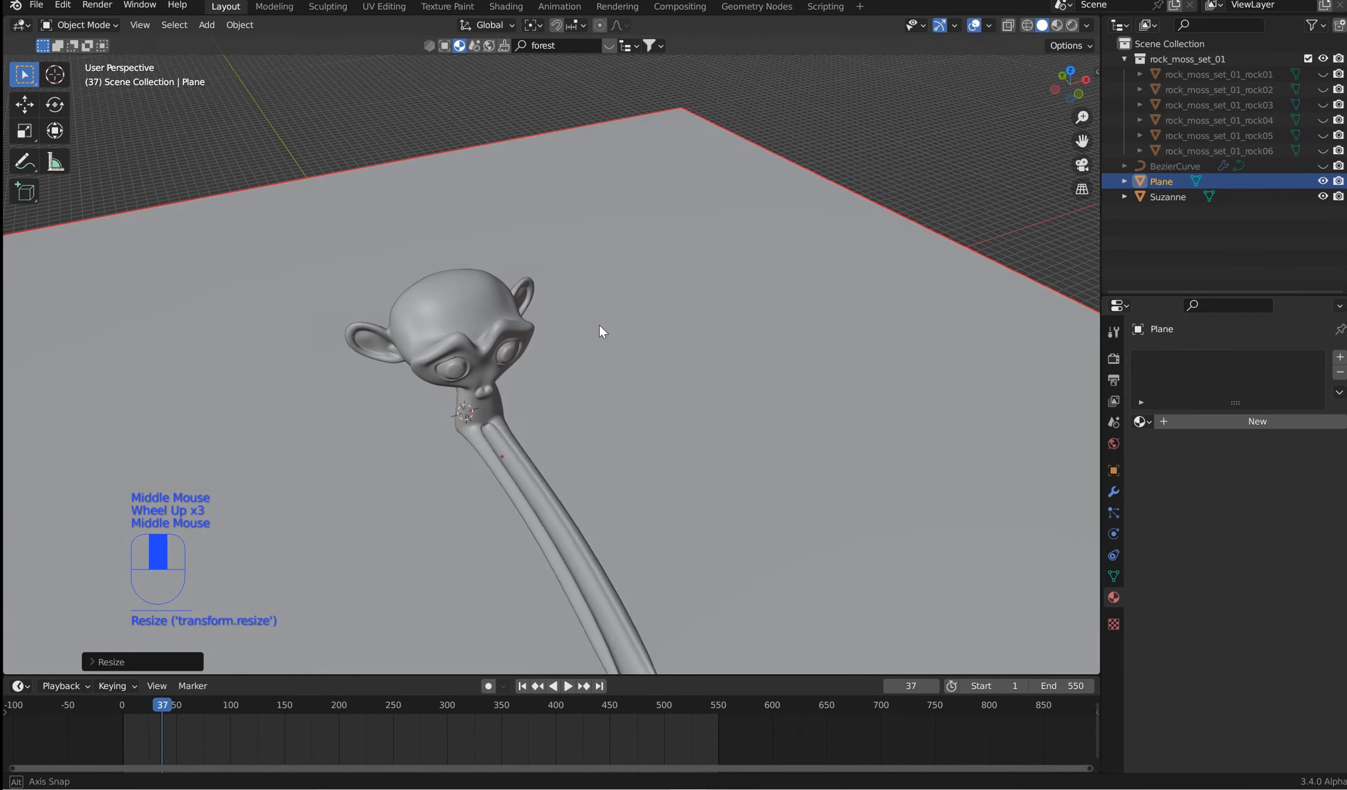
{"action": "key", "text": "Tab"}
{"action": "scroll", "coordinate": [623, 335], "scroll_direction": "down", "scroll_amount": 2}
{"action": "key", "text": "w"}
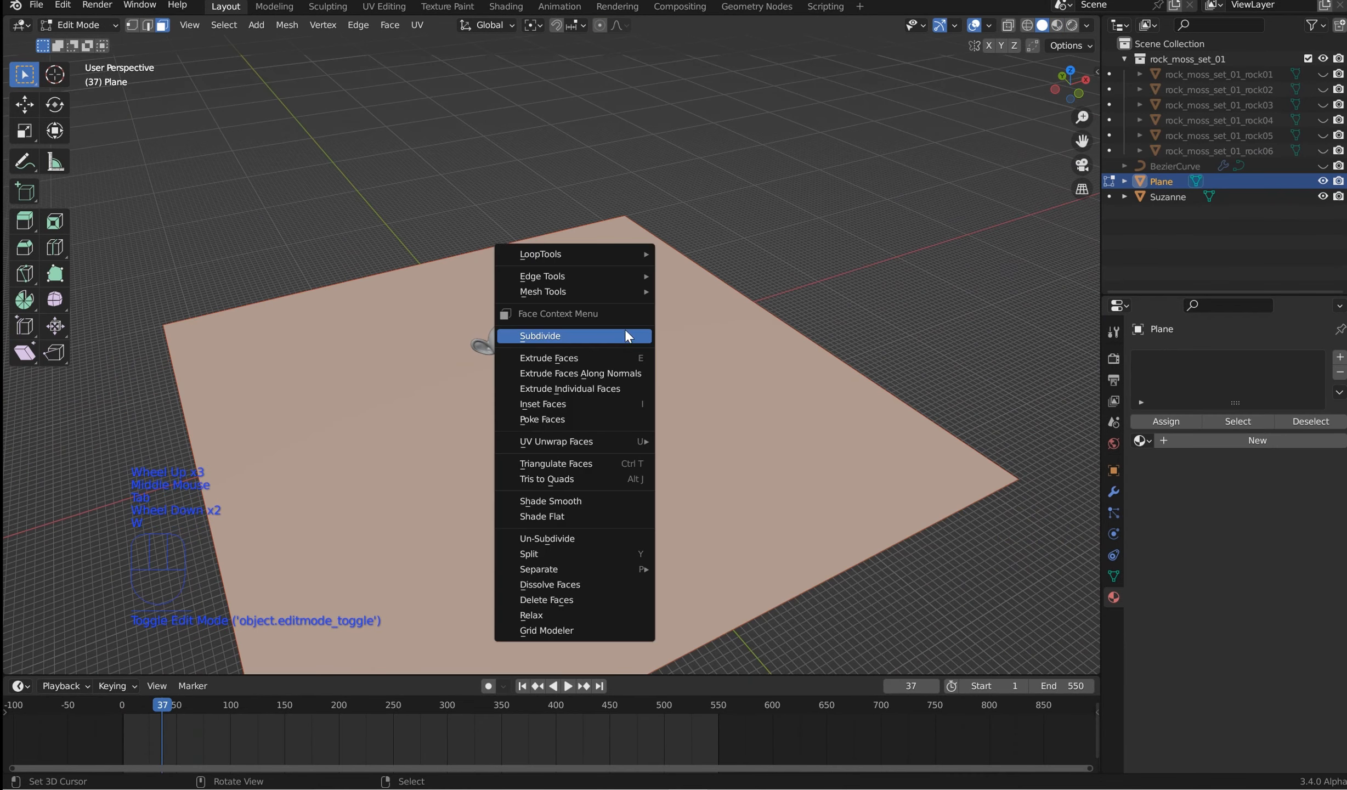
{"action": "left_click", "coordinate": [611, 335]}
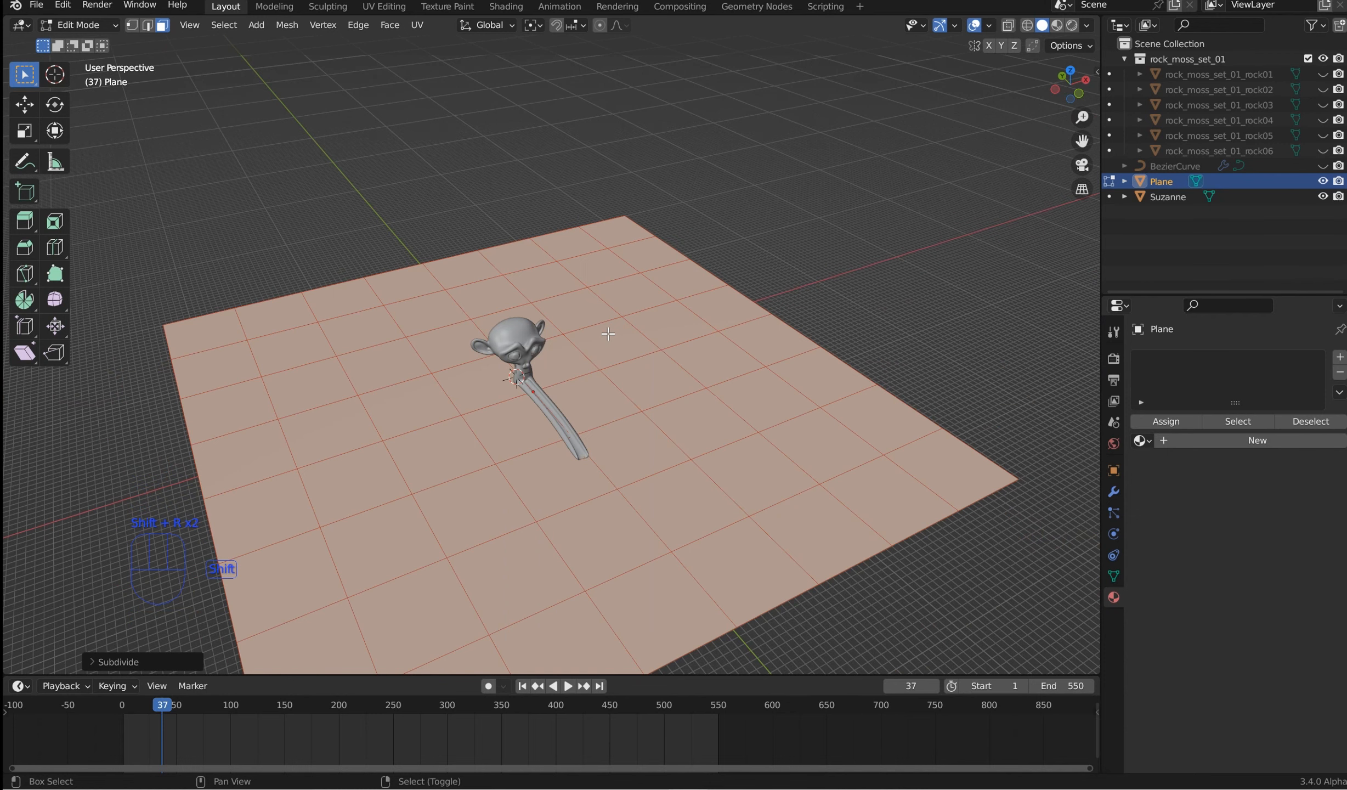
{"action": "key", "text": "shift+r"}
{"action": "middle_click_drag", "start_coordinate": [572, 413], "coordinate": [598, 370]}
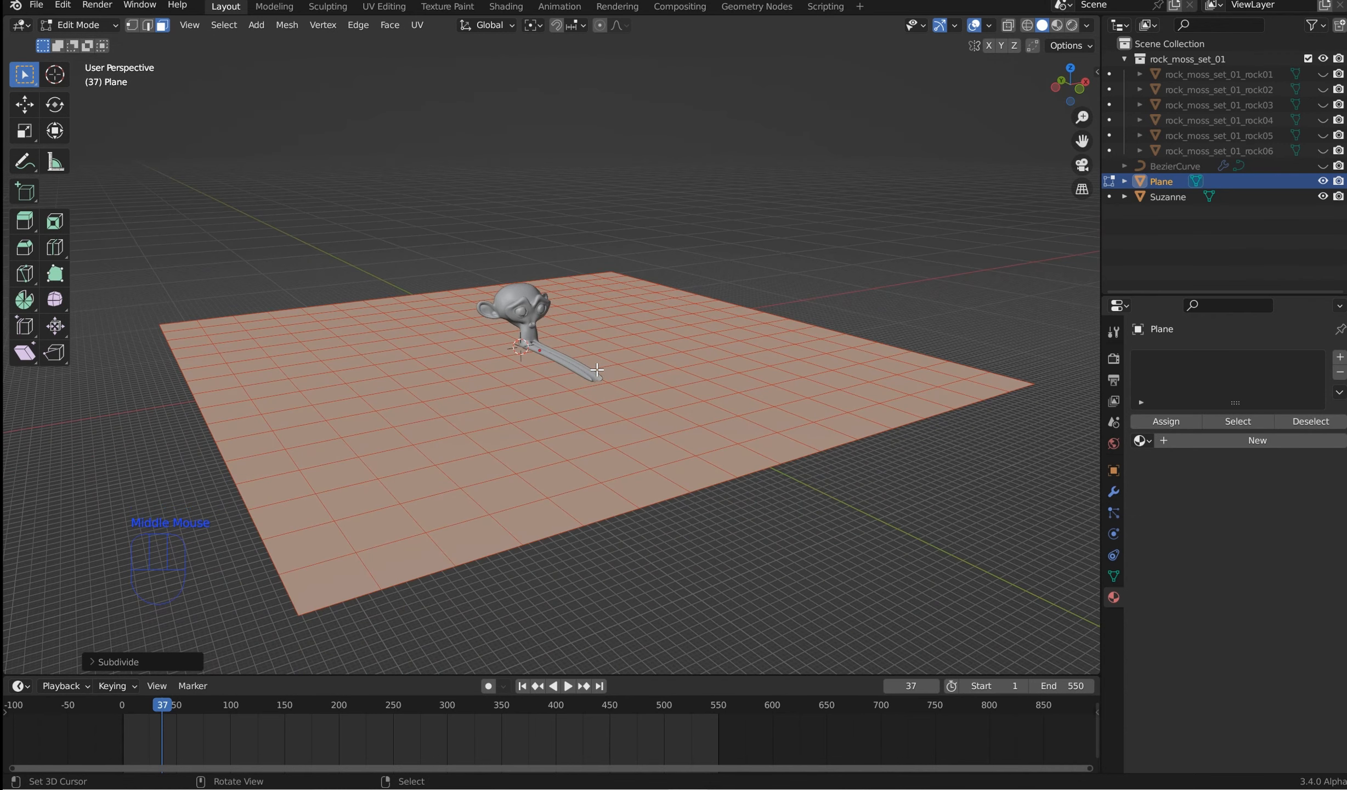
{"action": "key", "text": "shift+r"}
Step: Raise the plane vertex beside the tongue's base slightly along Z, using smooth proportional editing with a radius of about 11 ft
{"action": "scroll", "coordinate": [597, 371], "scroll_direction": "up", "scroll_amount": 2}
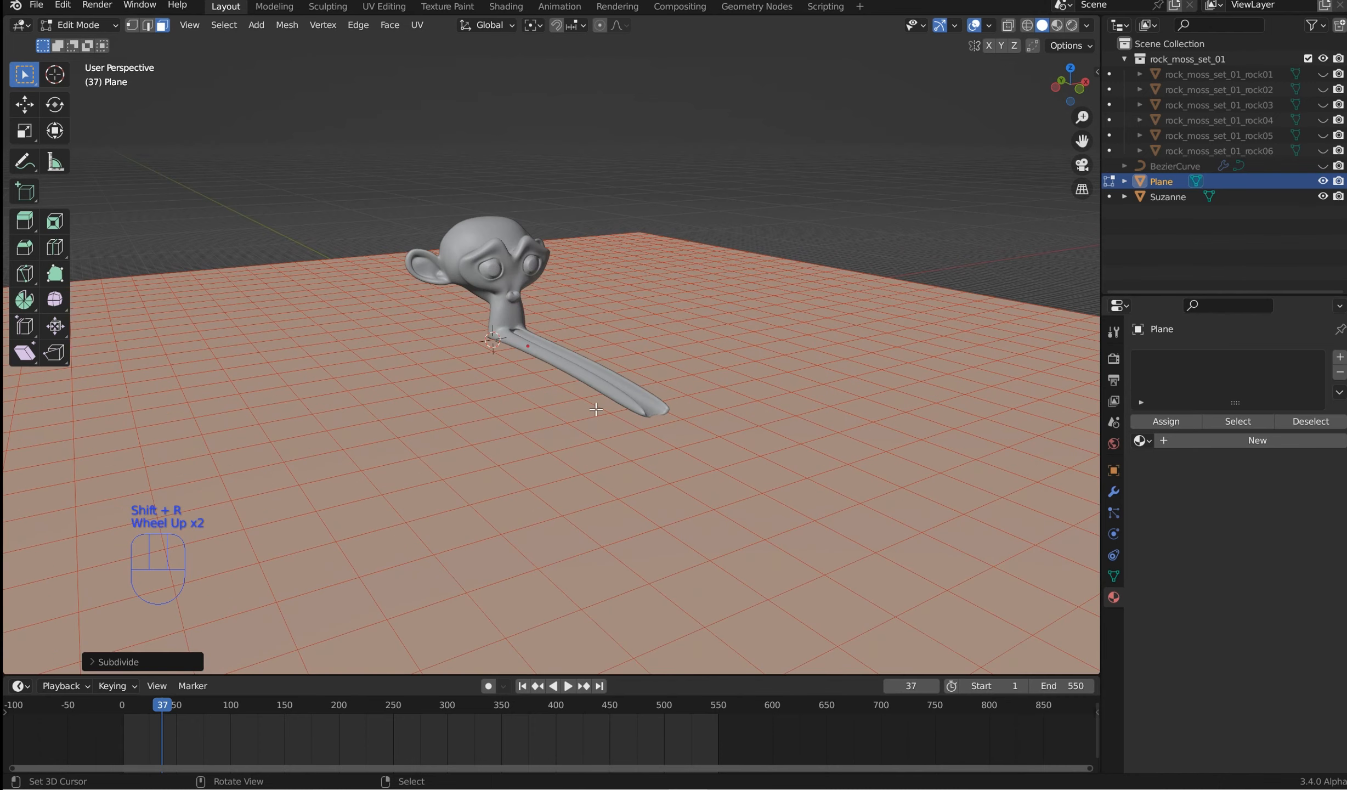
{"action": "middle_click_drag", "start_coordinate": [647, 374], "coordinate": [567, 289]}
{"action": "scroll", "coordinate": [670, 367], "scroll_direction": "up", "scroll_amount": 4}
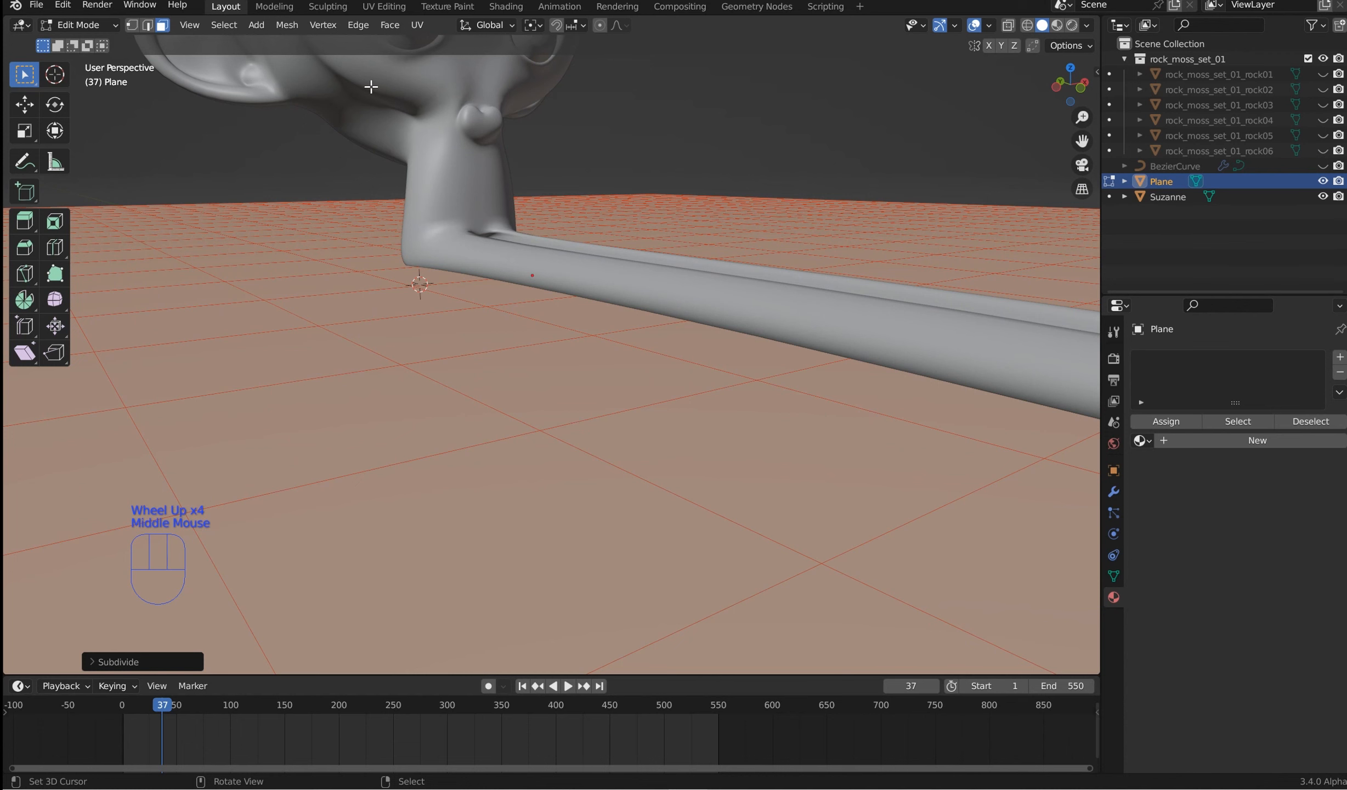
{"action": "left_click", "coordinate": [131, 28]}
{"action": "left_click_drag", "start_coordinate": [671, 354], "coordinate": [586, 311]}
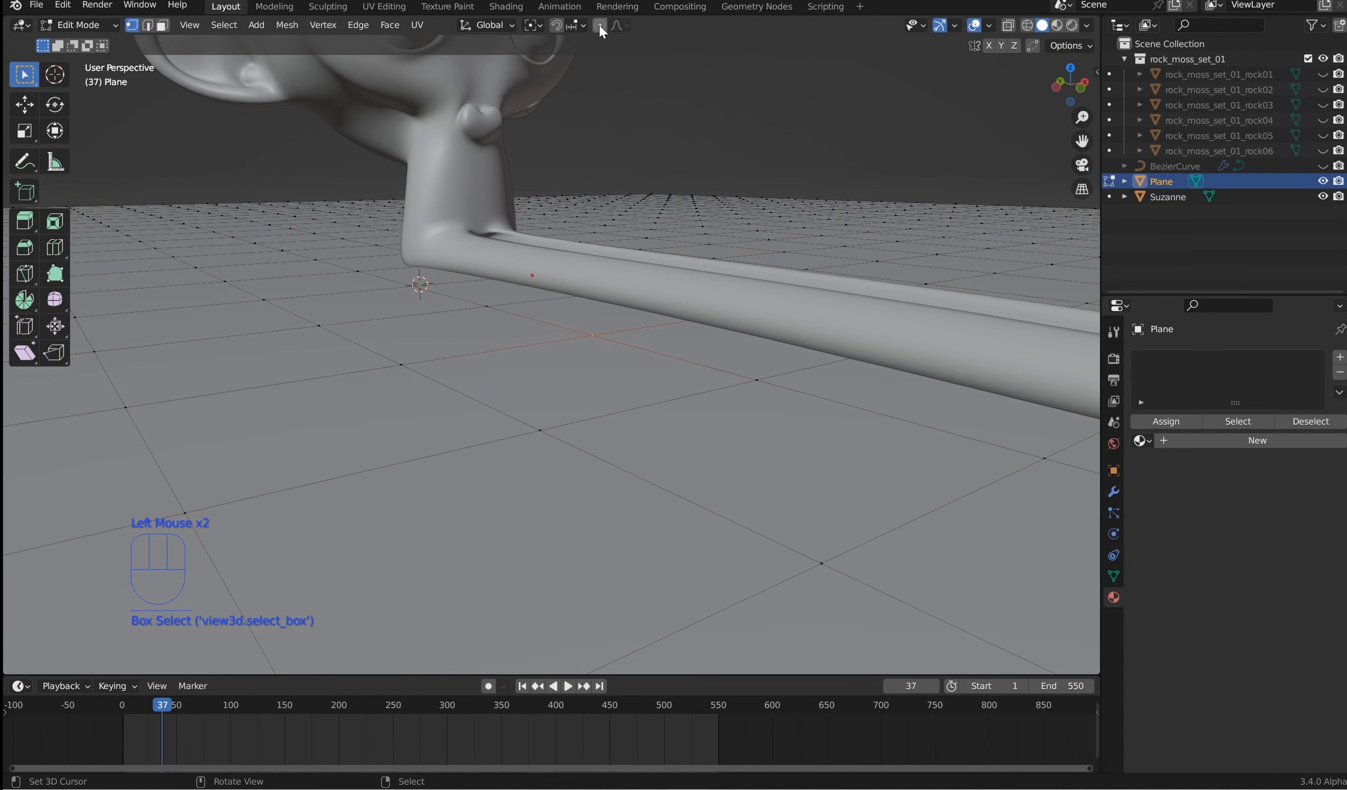
{"action": "key", "text": "o"}
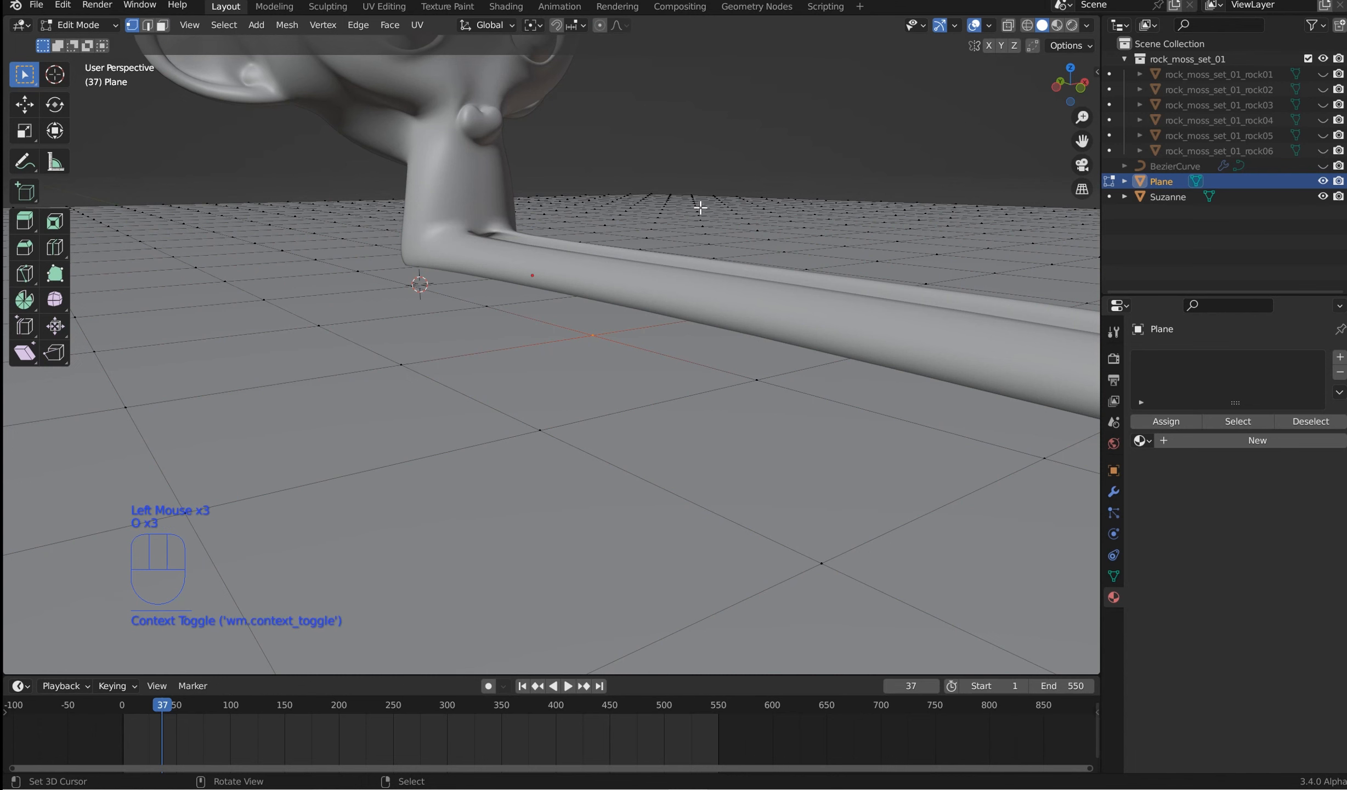
{"action": "key", "text": "g"}
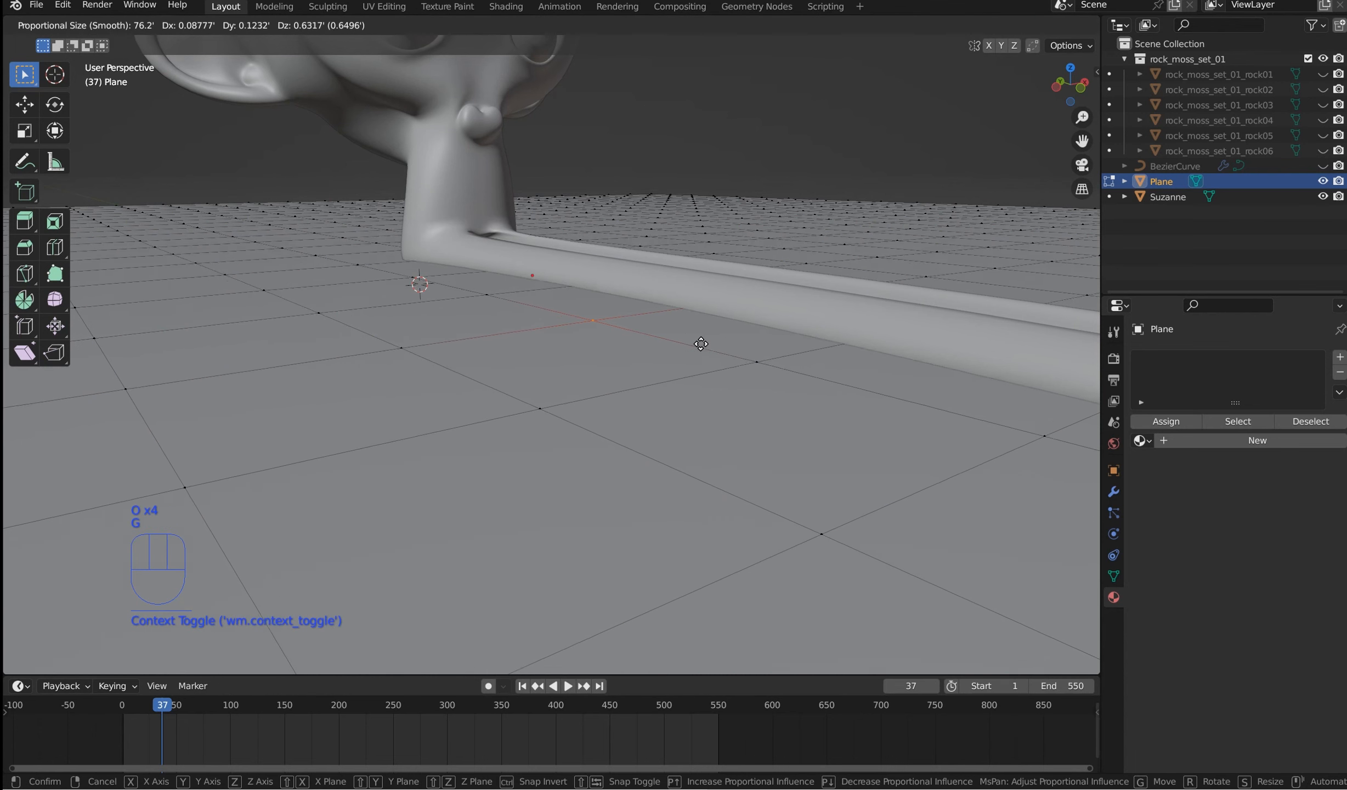
{"action": "key", "text": "z"}
{"action": "scroll", "coordinate": [721, 359], "scroll_direction": "up", "scroll_amount": 20}
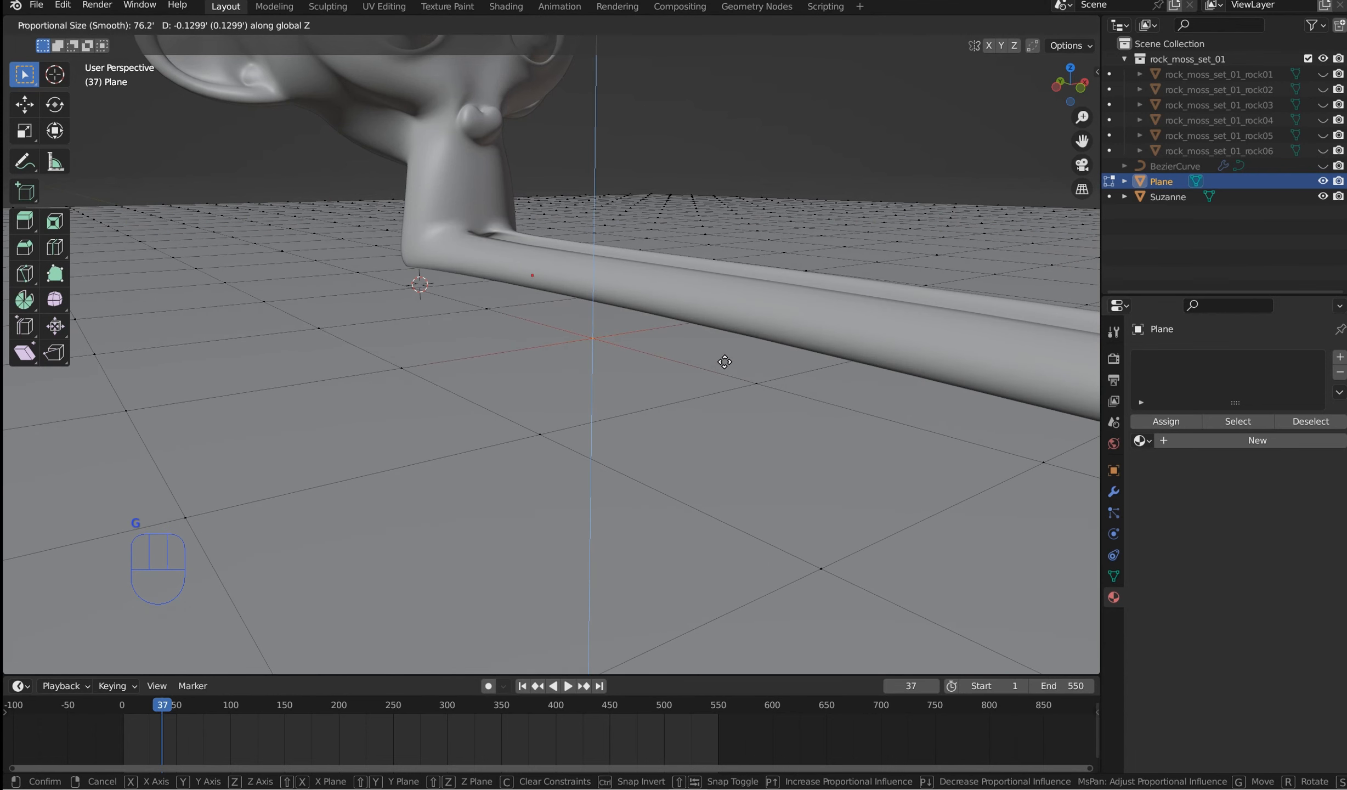
{"action": "scroll", "coordinate": [719, 358], "scroll_direction": "up", "scroll_amount": 3}
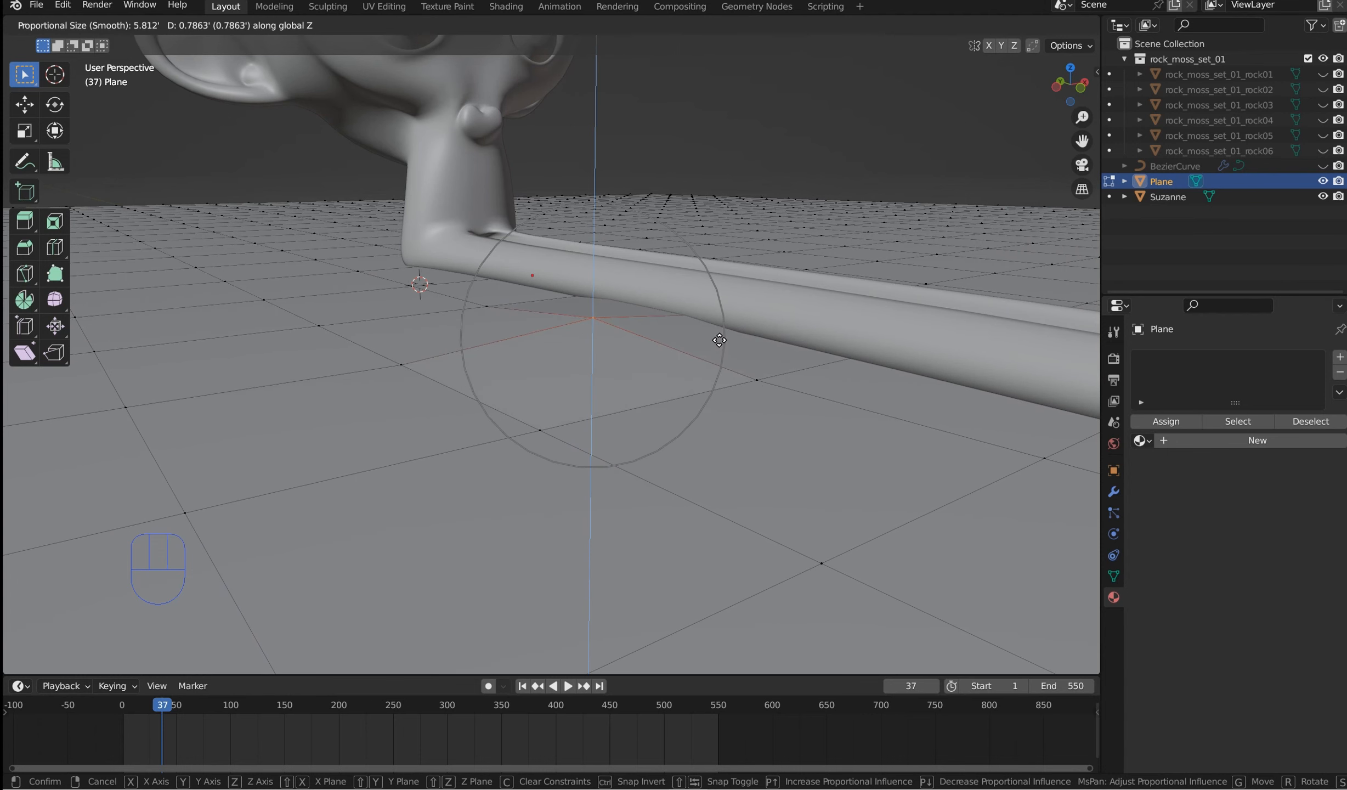
{"action": "scroll", "coordinate": [730, 347], "scroll_direction": "down", "scroll_amount": 8}
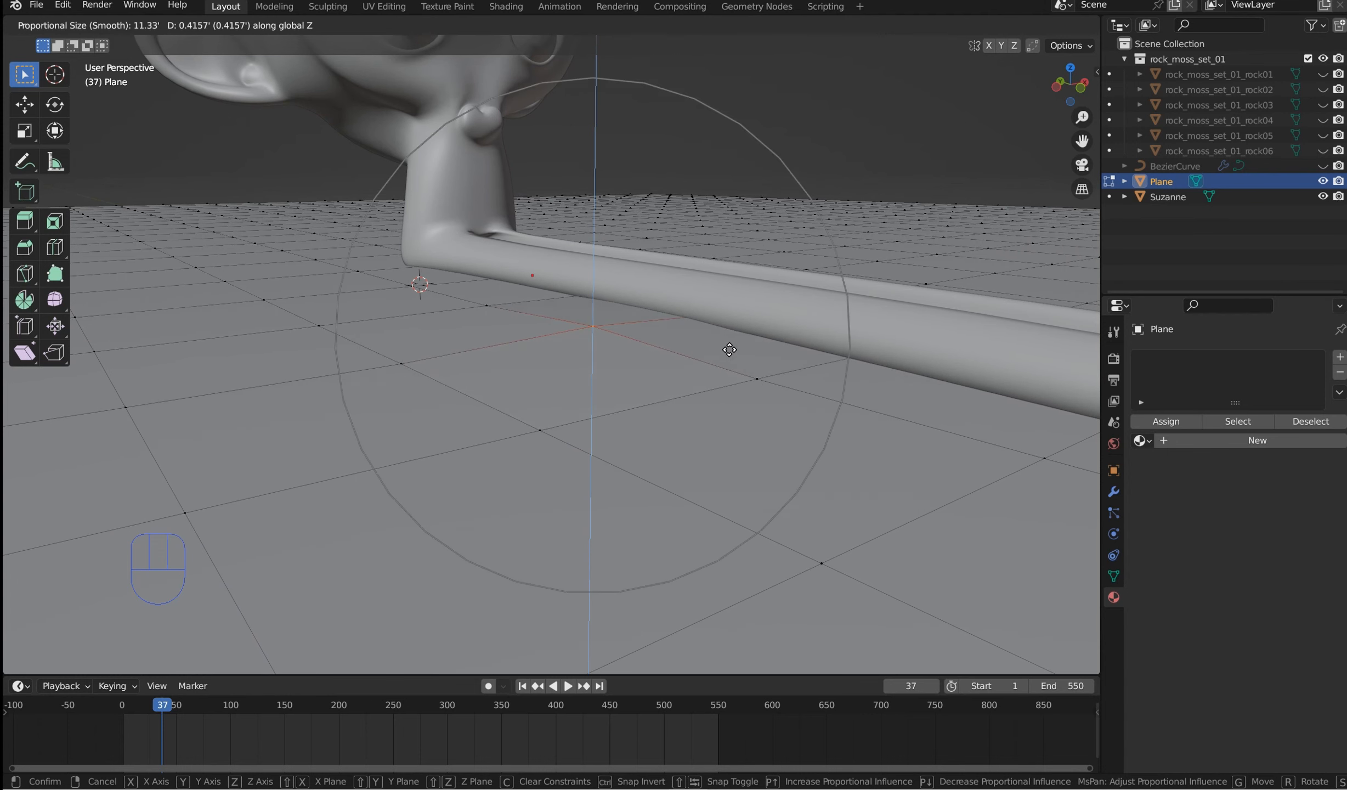
{"action": "left_click", "coordinate": [757, 361]}
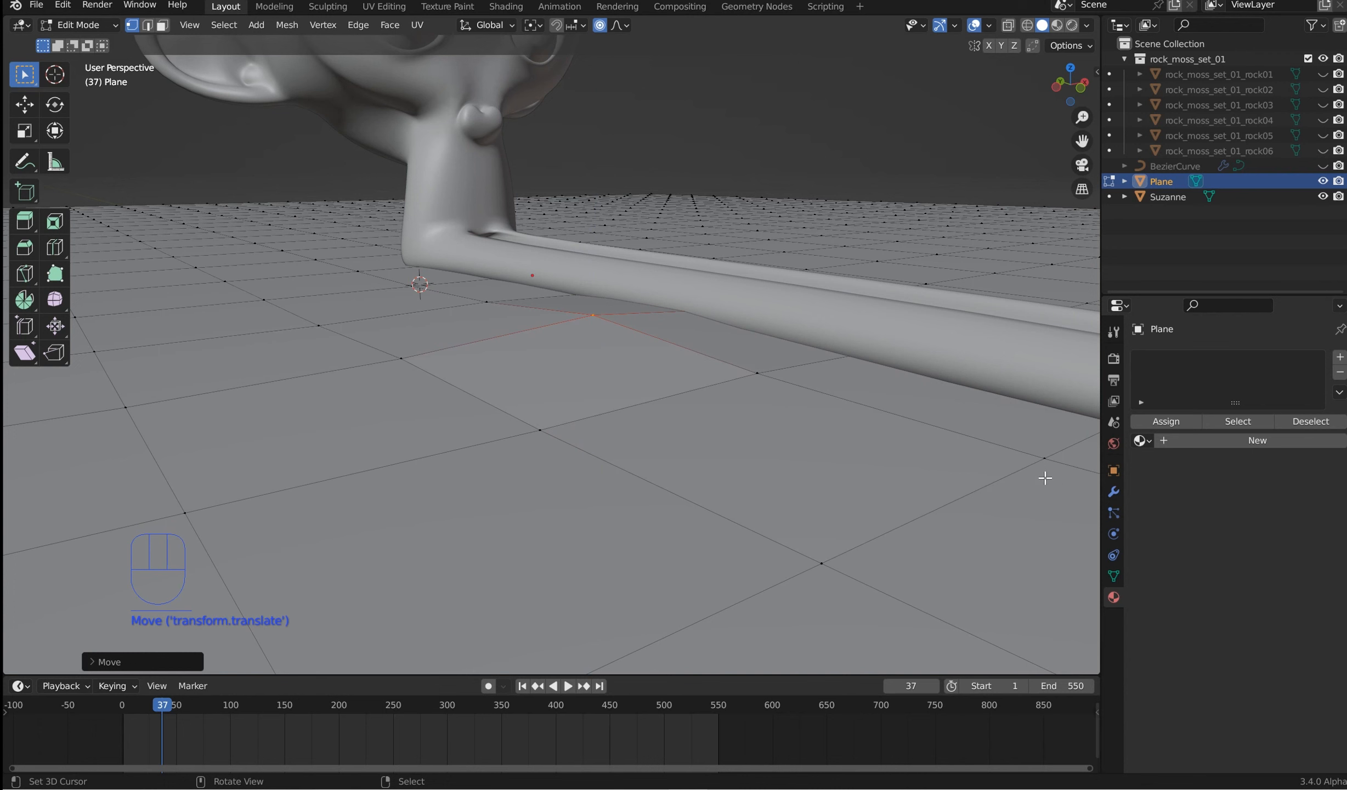
Step: Raise the plane vertex beside the tongue's middle and the one near its base, using smooth proportional radii of about 13.7 ft and 7.7 ft
{"action": "left_click_drag", "start_coordinate": [1046, 478], "coordinate": [969, 427]}
{"action": "key", "text": "g"}
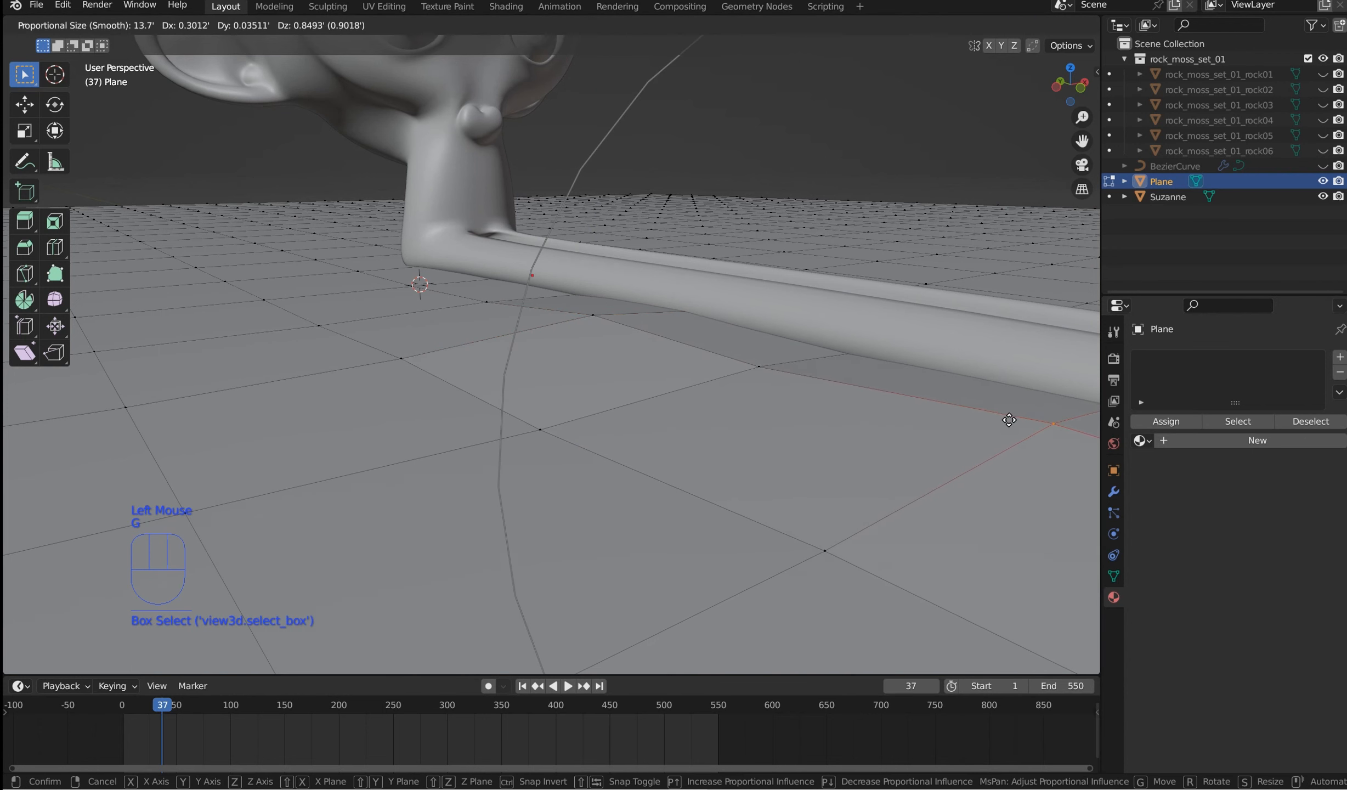
{"action": "left_click", "coordinate": [1009, 422]}
{"action": "left_click_drag", "start_coordinate": [517, 318], "coordinate": [483, 296]}
{"action": "key", "text": "g"}
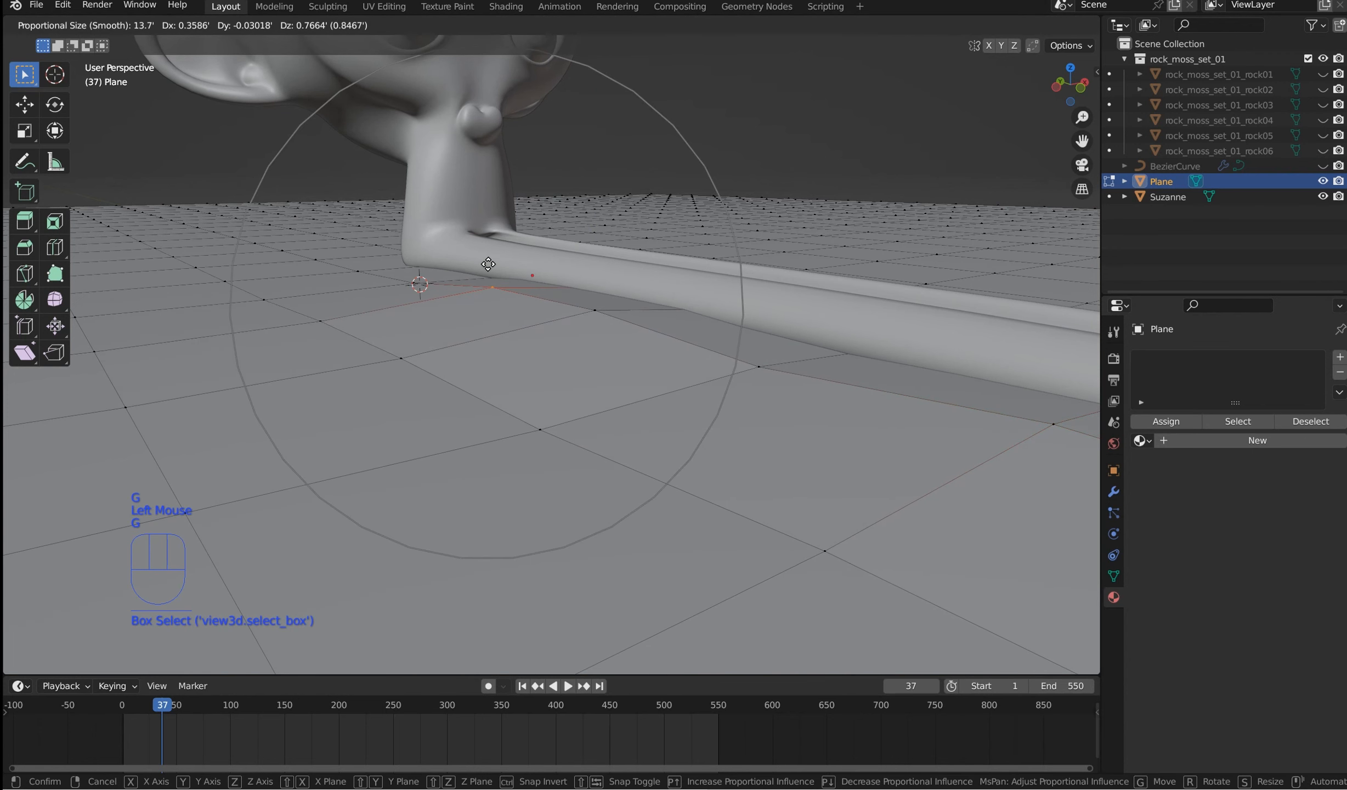
{"action": "scroll", "coordinate": [488, 265], "scroll_direction": "up", "scroll_amount": 6}
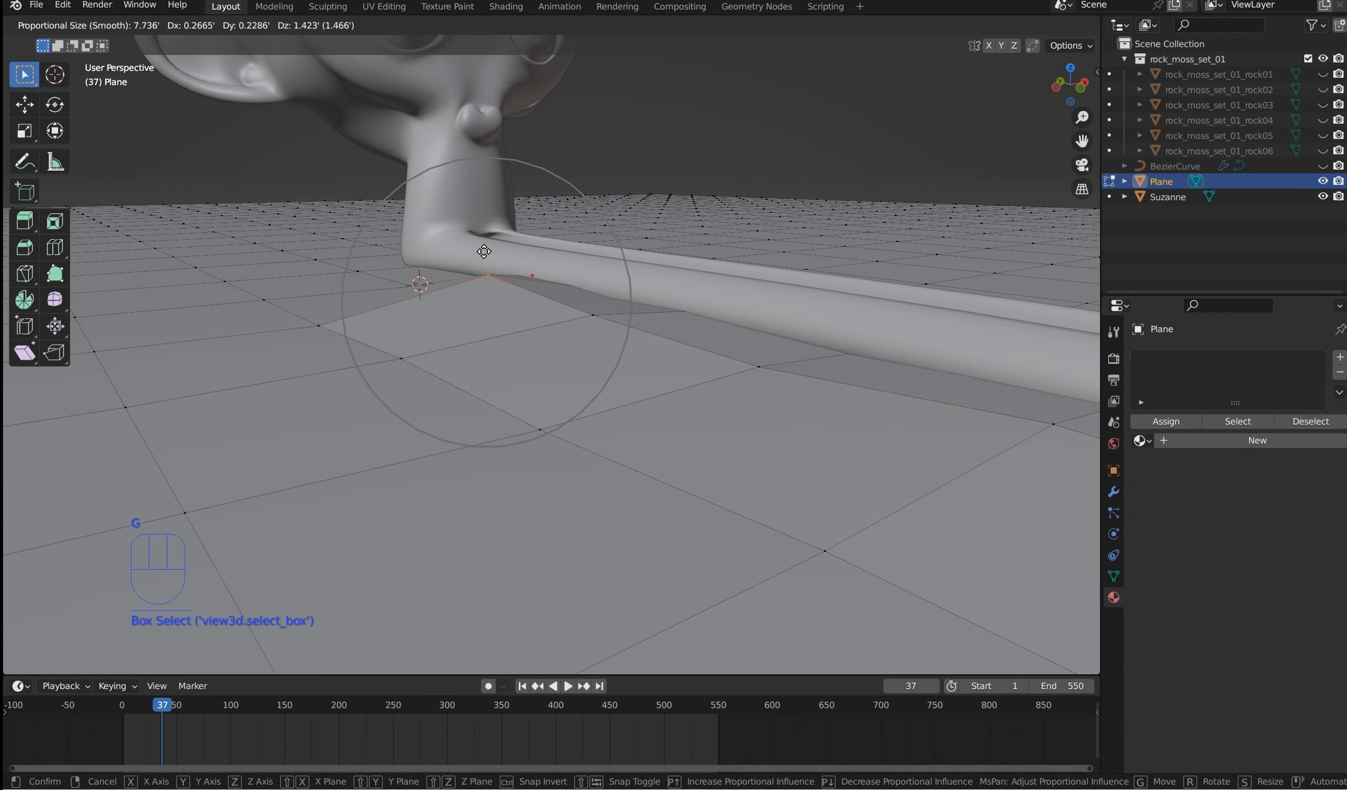
{"action": "left_click", "coordinate": [486, 257]}
Step: Raise the plane vertex beneath Suzanne's neck slightly along Z, using smooth proportional editing with a radius of about 7.7 ft
{"action": "scroll", "coordinate": [577, 263], "scroll_direction": "down", "scroll_amount": 5}
{"action": "middle_click_drag", "start_coordinate": [578, 264], "coordinate": [486, 338]}
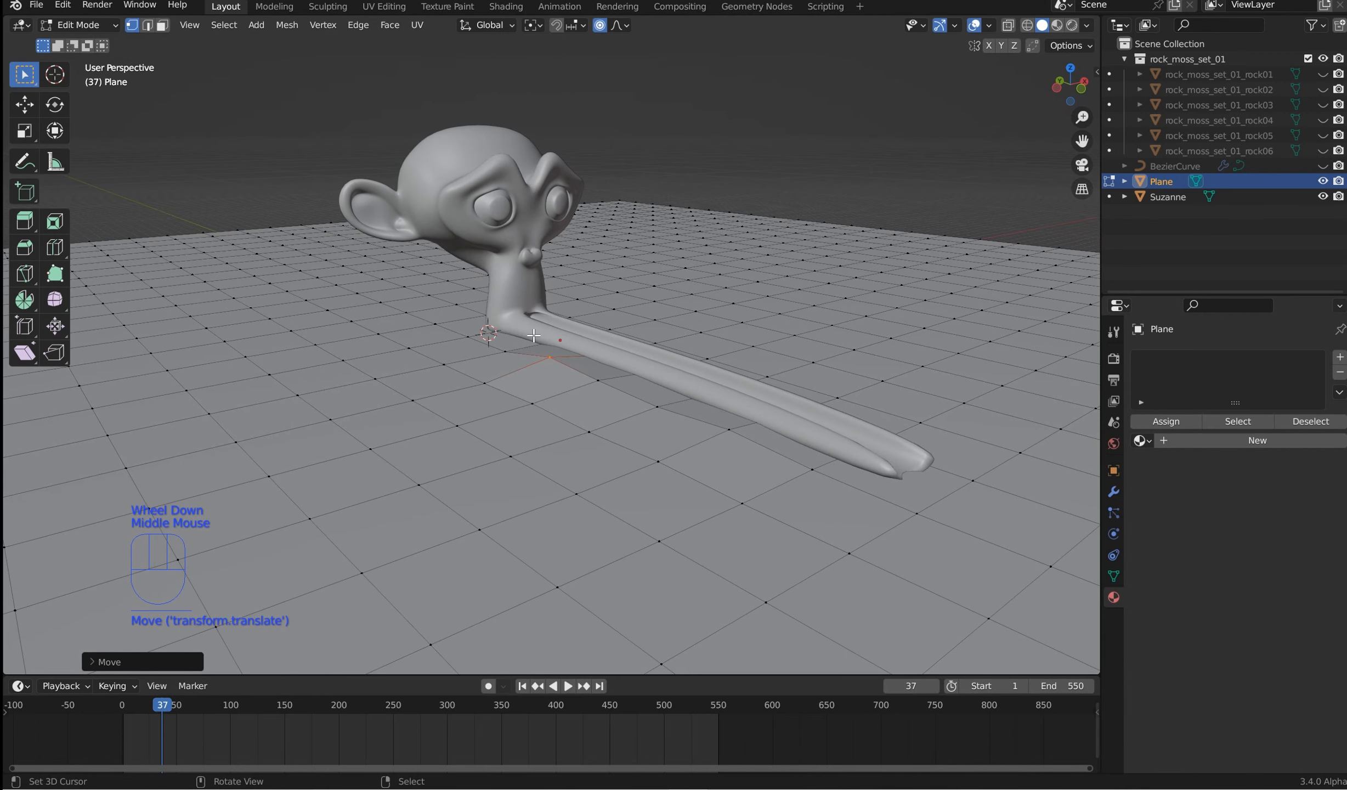
{"action": "left_click", "coordinate": [485, 338]}
{"action": "key", "text": "g"}
{"action": "key", "text": "z"}
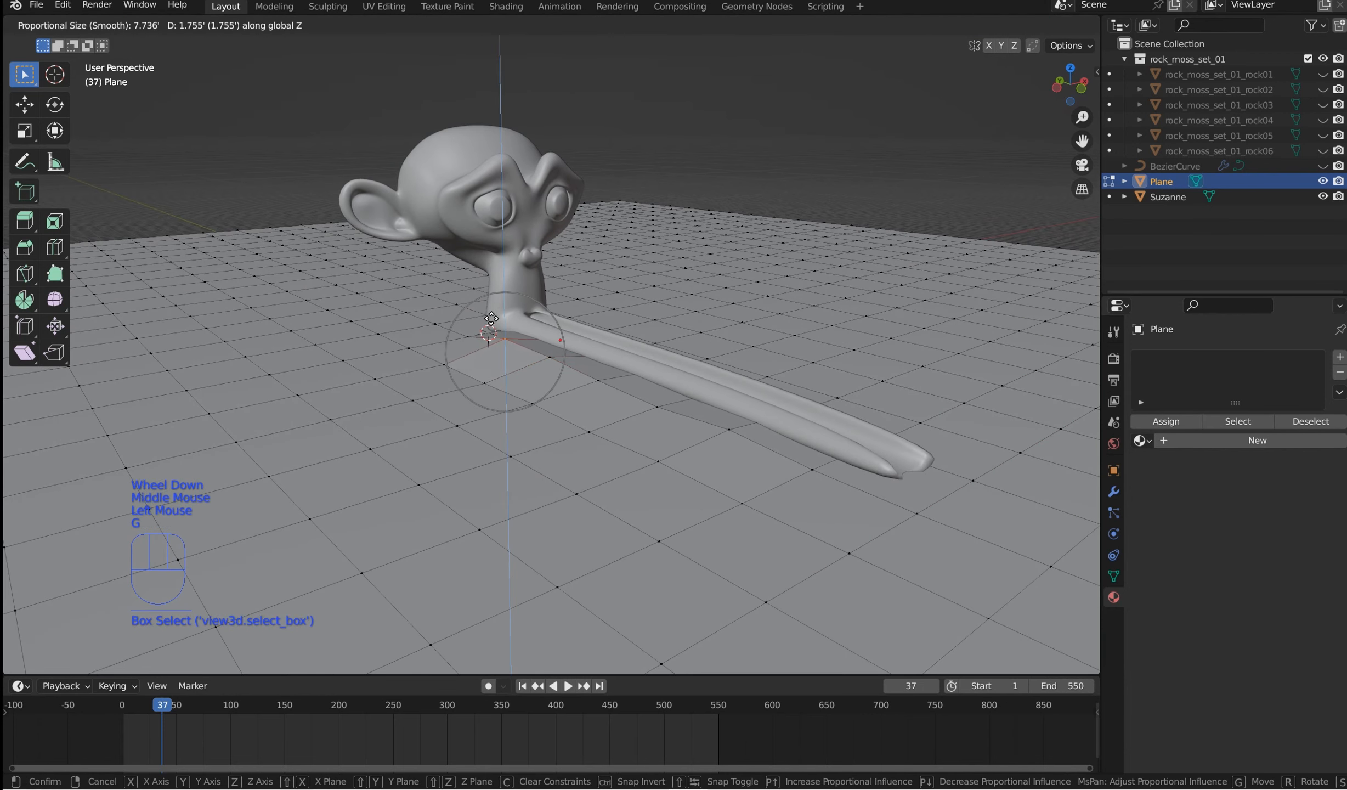
{"action": "left_click", "coordinate": [495, 325]}
Step: Move the plane vertex beside the tongue's tip about 0.02 ft up along Z, with a smooth proportional radius of about 16.6 ft
{"action": "key", "text": "Tab"}
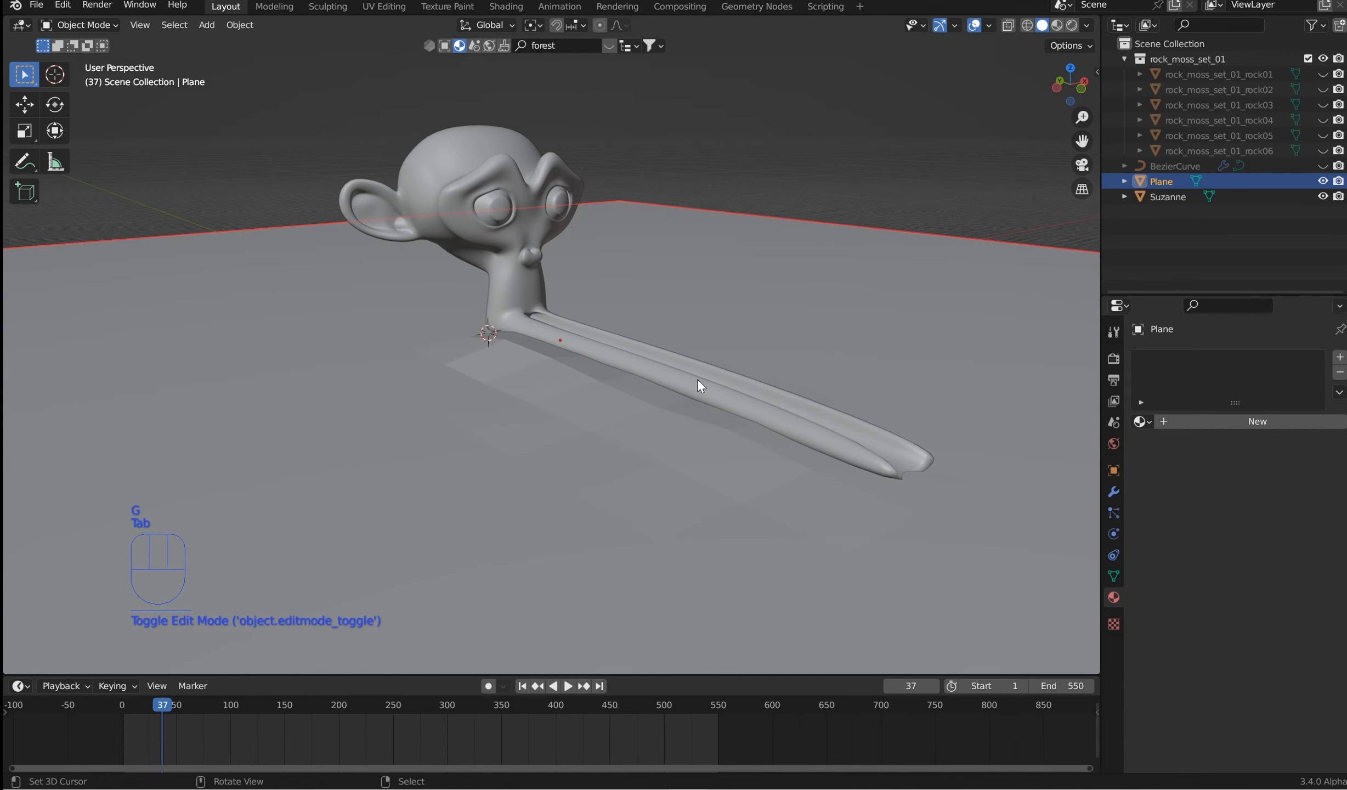
{"action": "middle_click_drag", "start_coordinate": [697, 379], "coordinate": [730, 418]}
{"action": "key", "text": "Tab"}
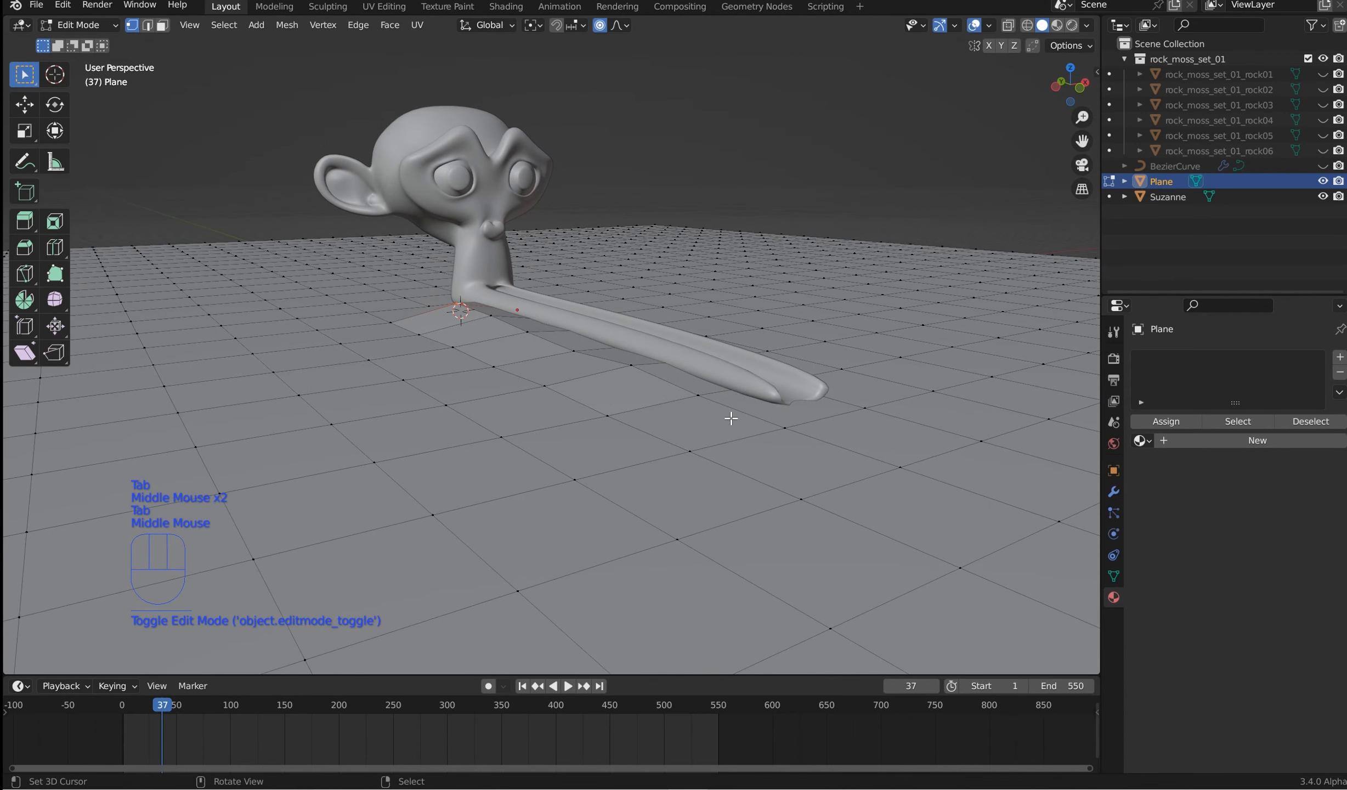
{"action": "left_click", "coordinate": [671, 377]}
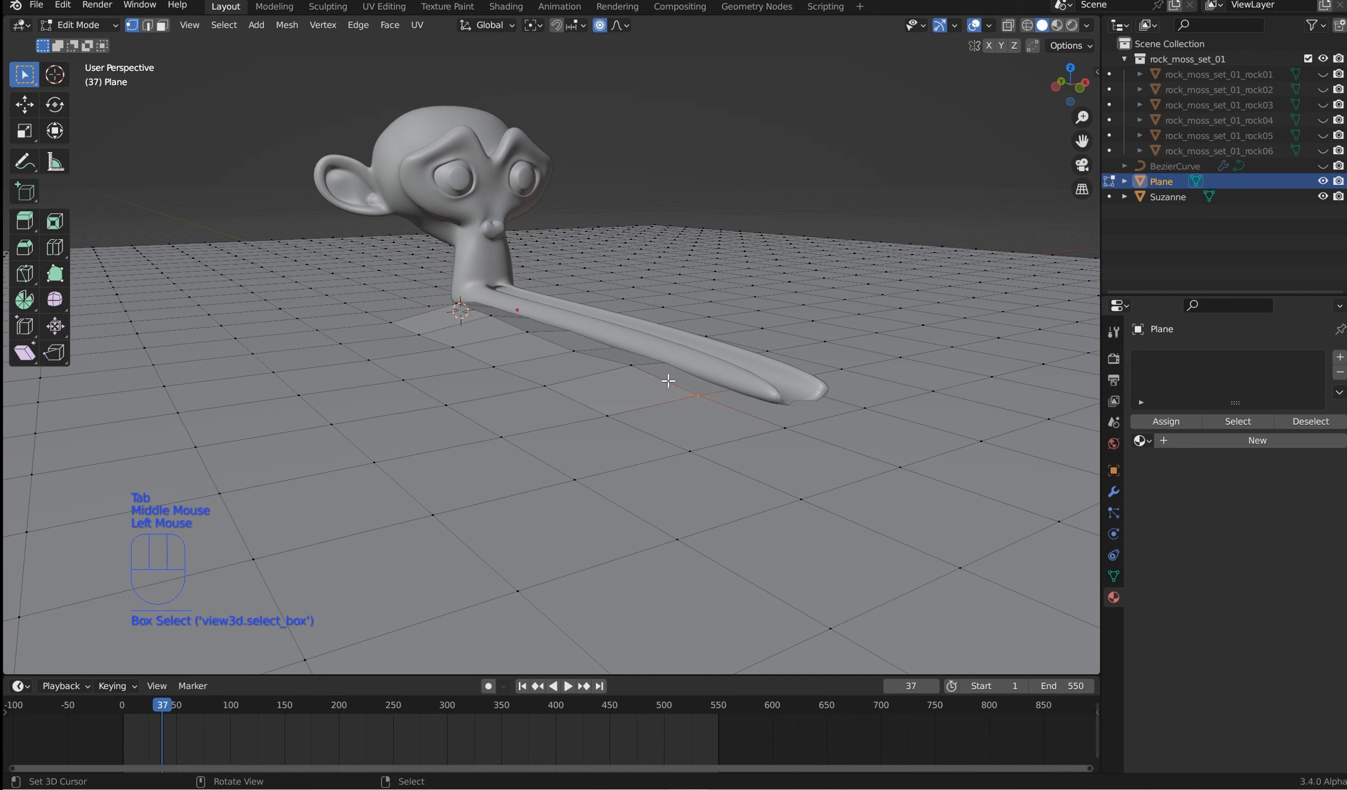
{"action": "key", "text": "g"}
{"action": "key", "text": "z"}
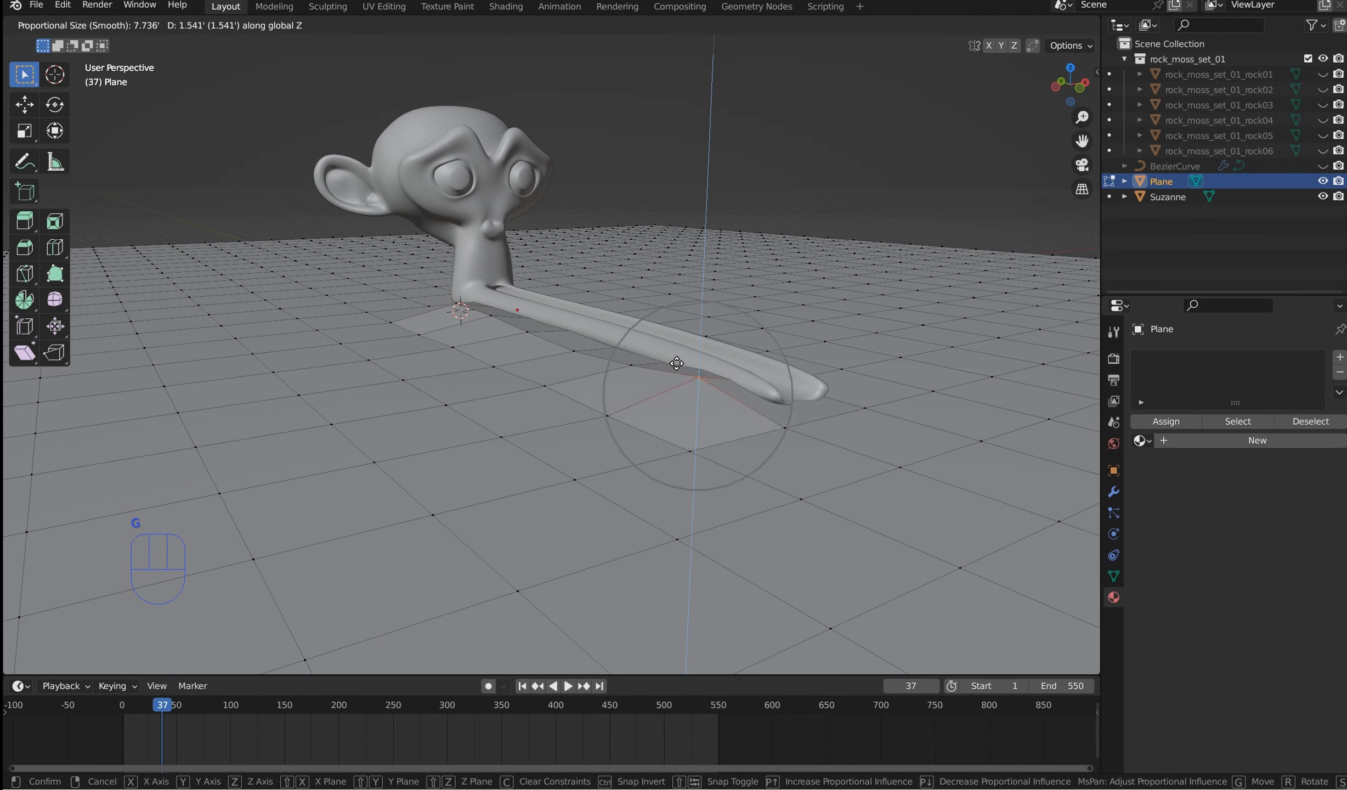
{"action": "scroll", "coordinate": [680, 373], "scroll_direction": "down", "scroll_amount": 8}
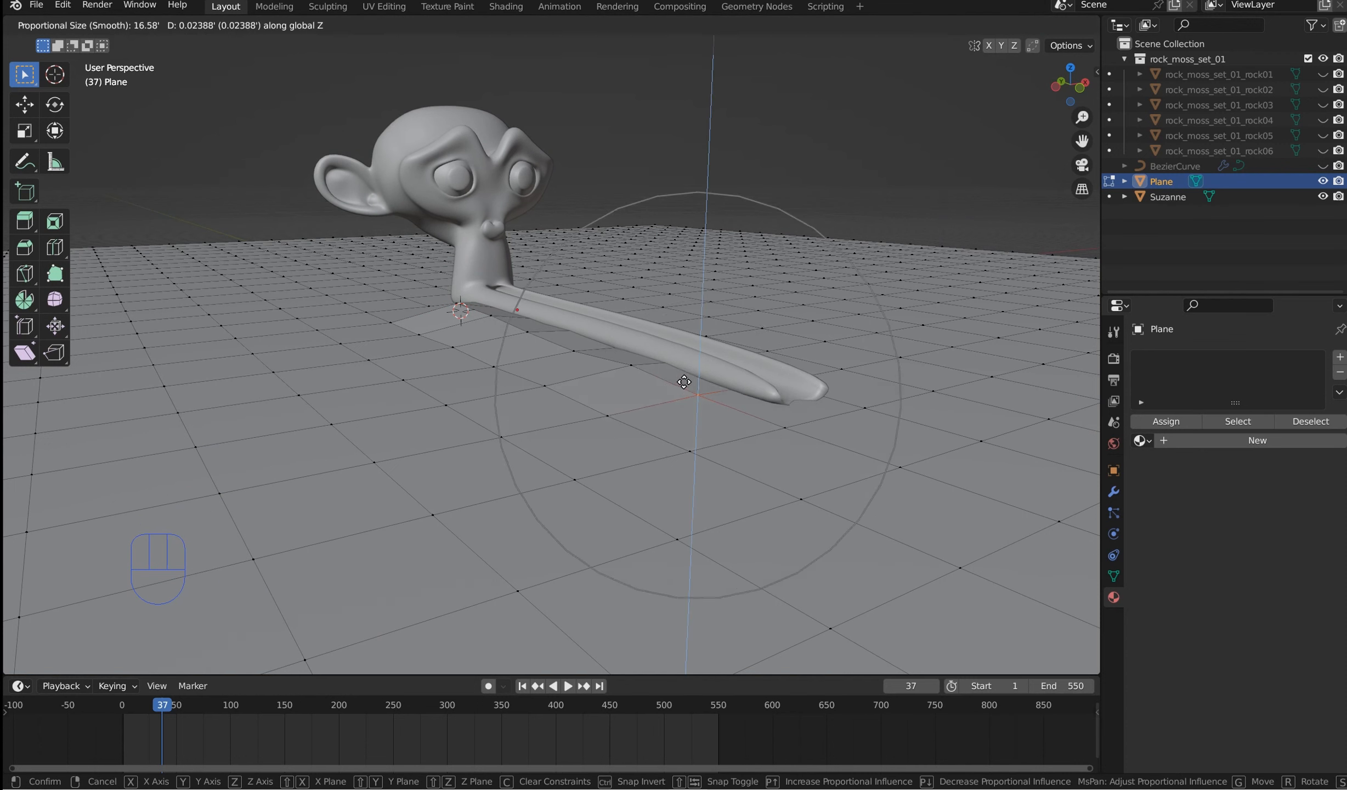
{"action": "left_click", "coordinate": [684, 382]}
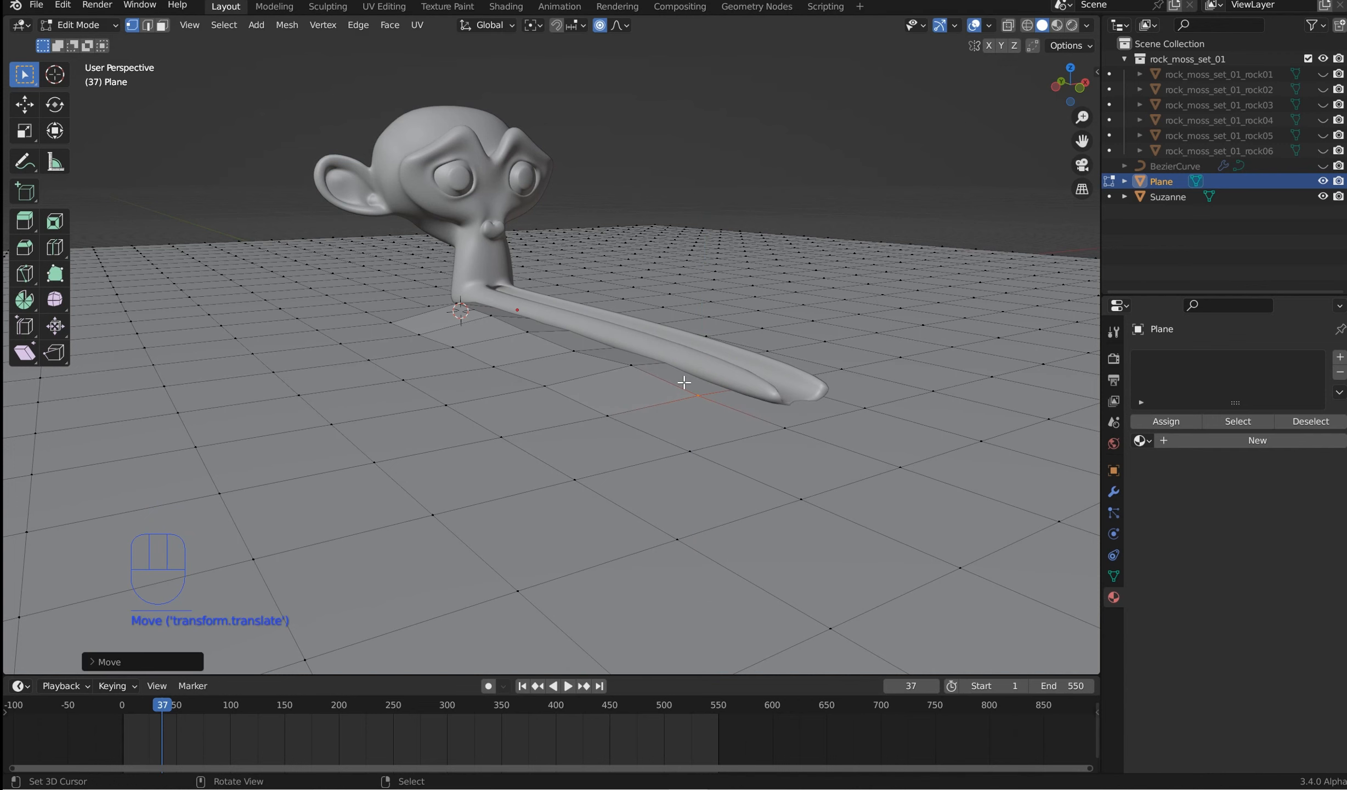
Step: Return to Object Mode and shade the plane smooth
{"action": "middle_click_drag", "start_coordinate": [685, 384], "coordinate": [648, 268]}
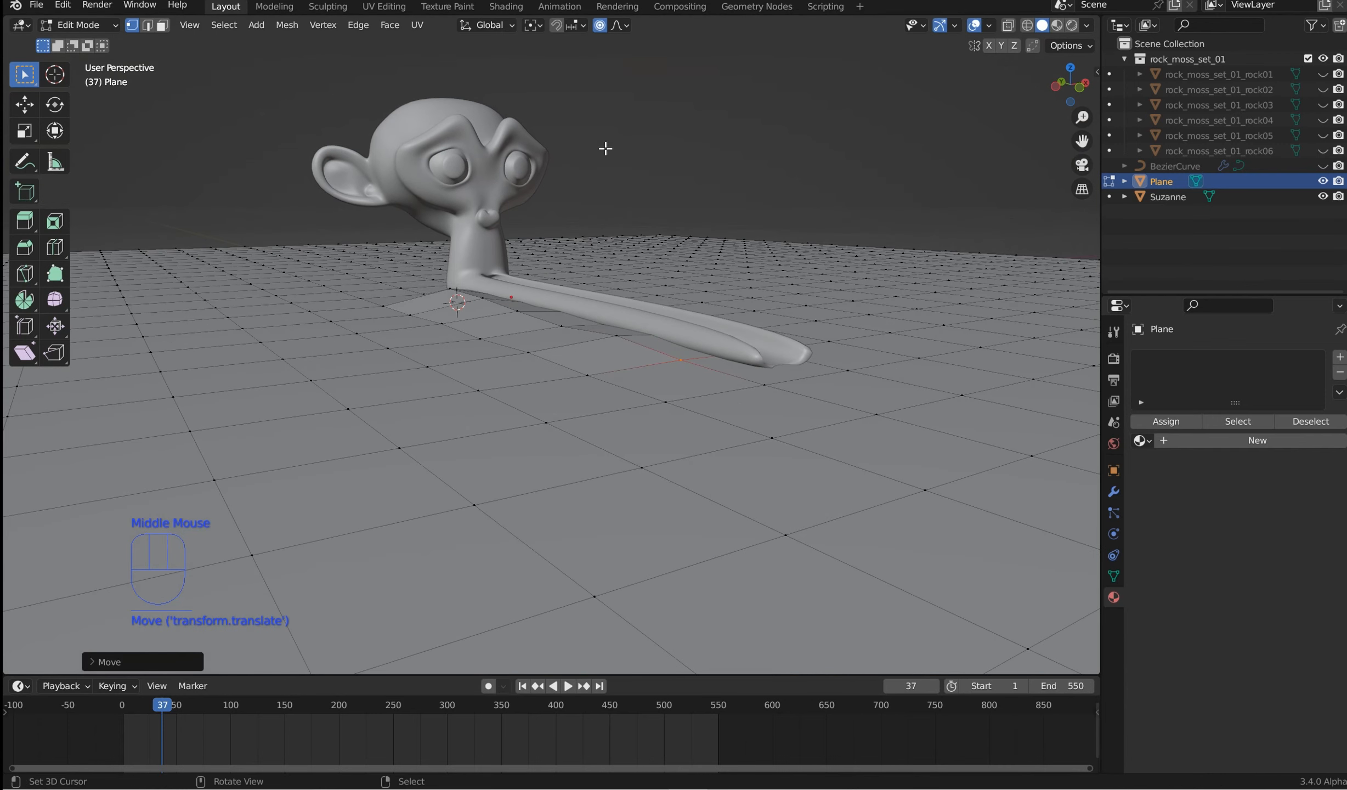
{"action": "middle_click_drag", "start_coordinate": [605, 148], "coordinate": [600, 235]}
{"action": "key", "text": "Tab"}
{"action": "right_click", "coordinate": [602, 237]}
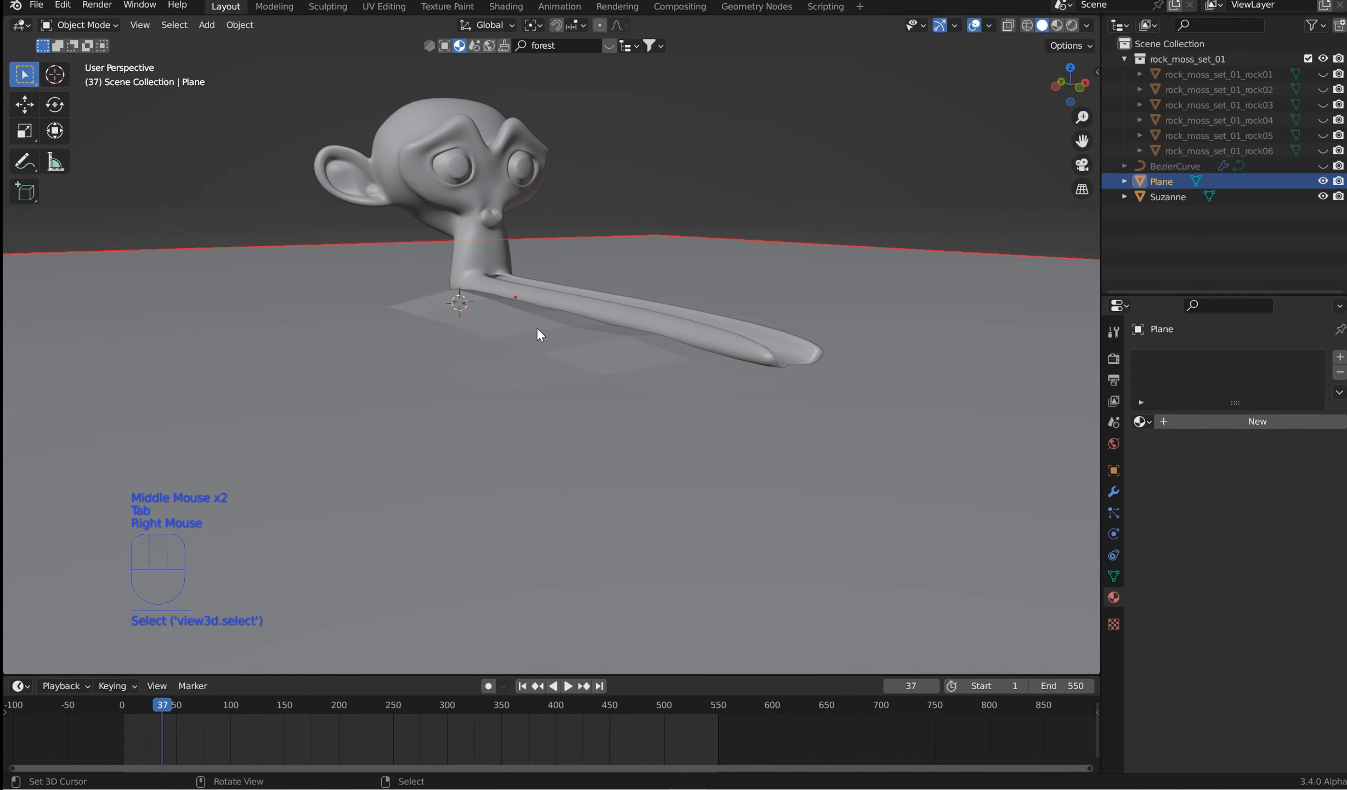
{"action": "key", "text": "q"}
{"action": "left_click", "coordinate": [517, 334]}
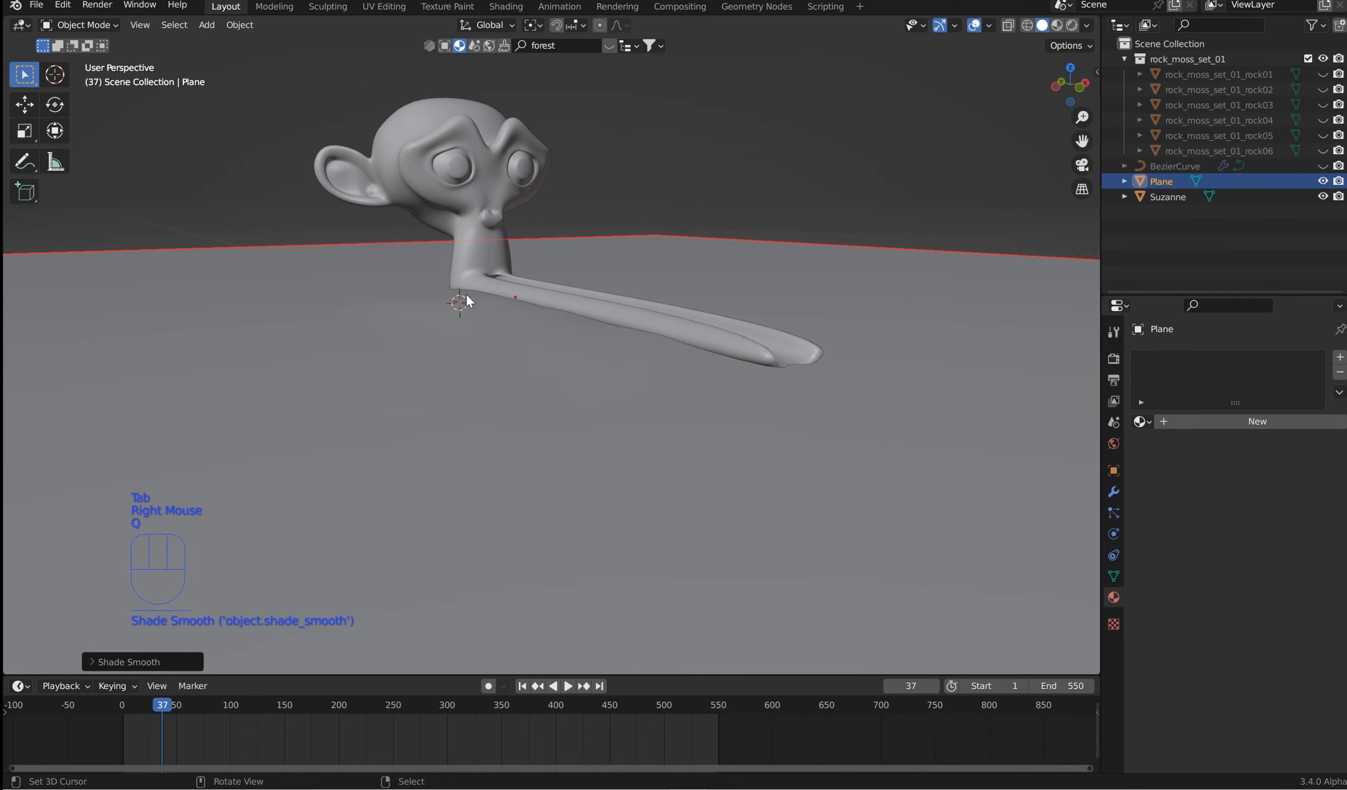
{"action": "middle_click_drag", "start_coordinate": [467, 296], "coordinate": [565, 359]}
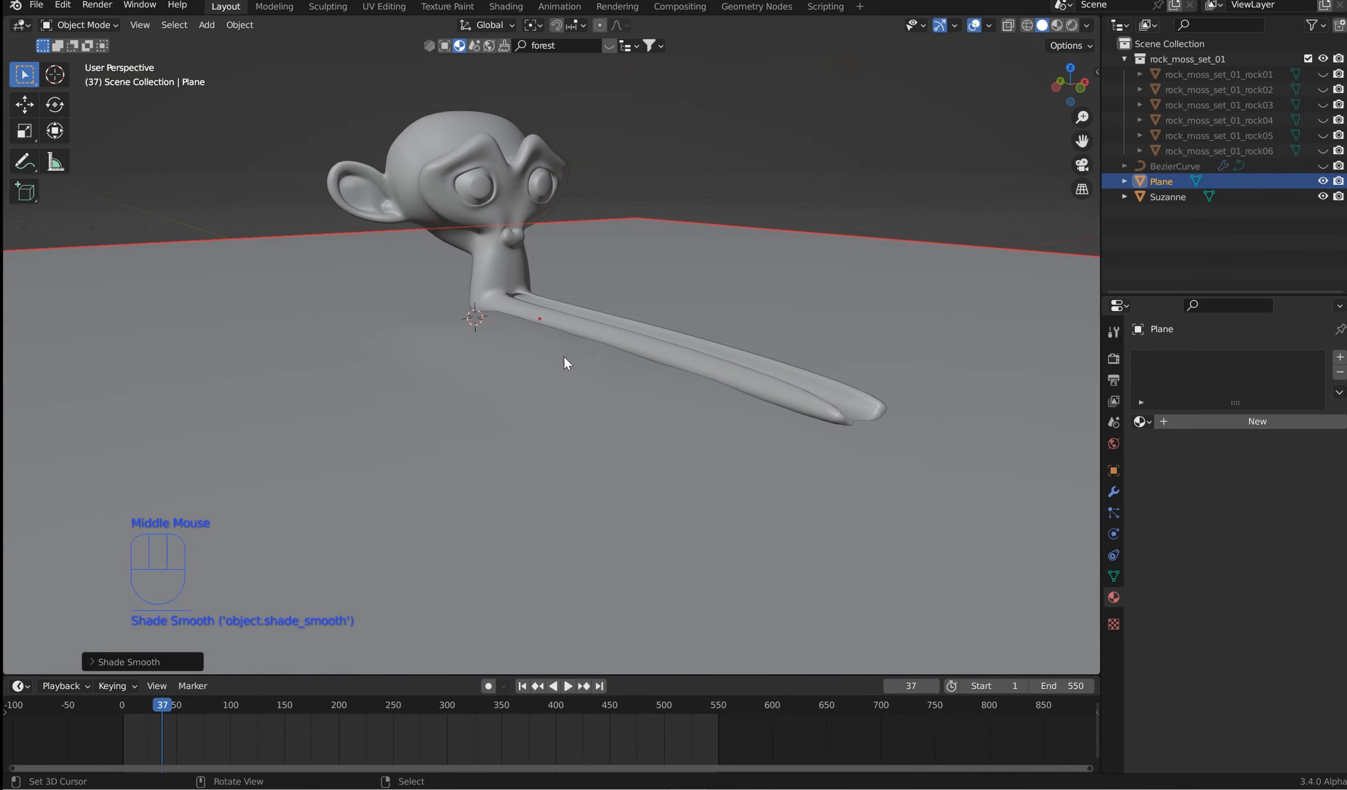
{"action": "key", "text": "q"}
{"action": "key", "text": "q"}
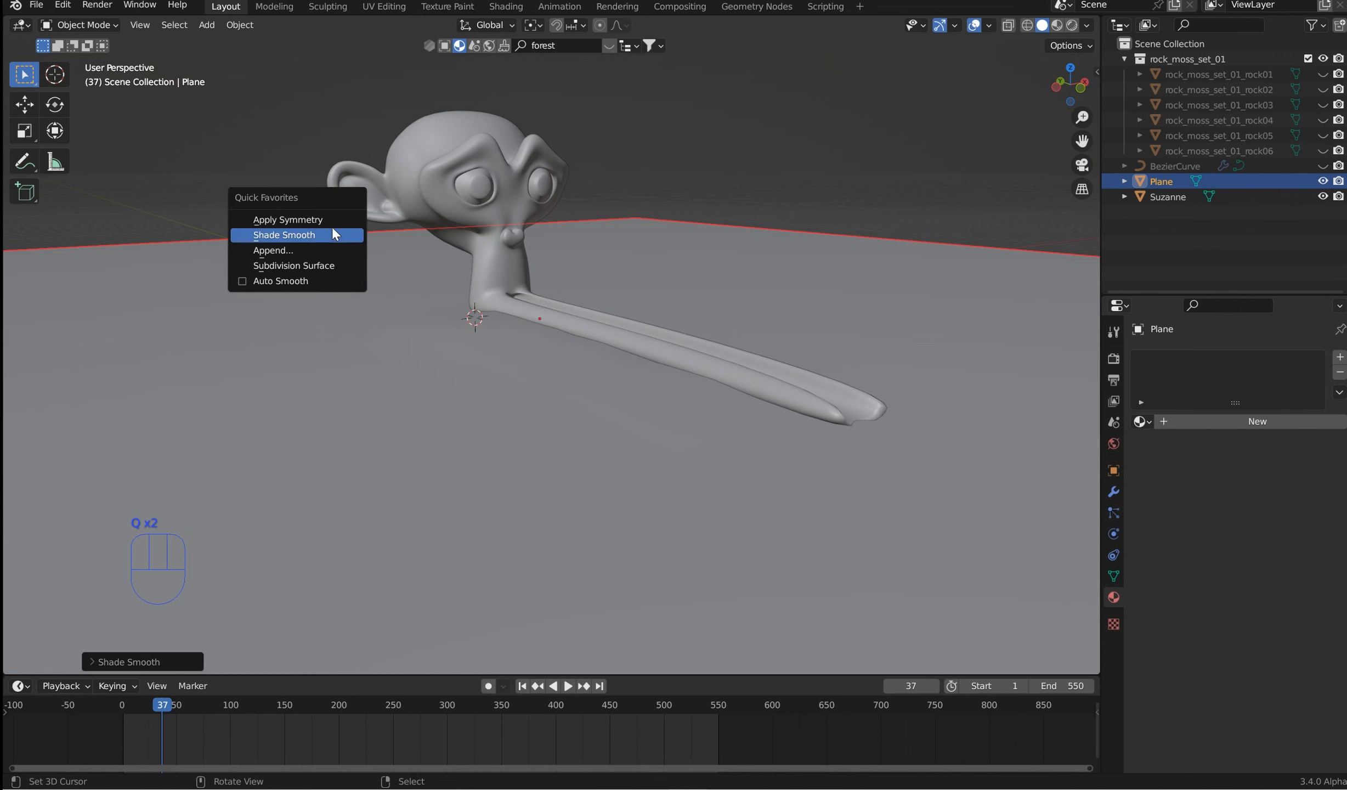
Step: Select the plane's two far border edge loops in Edit Mode and extrude them about 16 ft upward along Z
{"action": "key", "text": "Tab"}
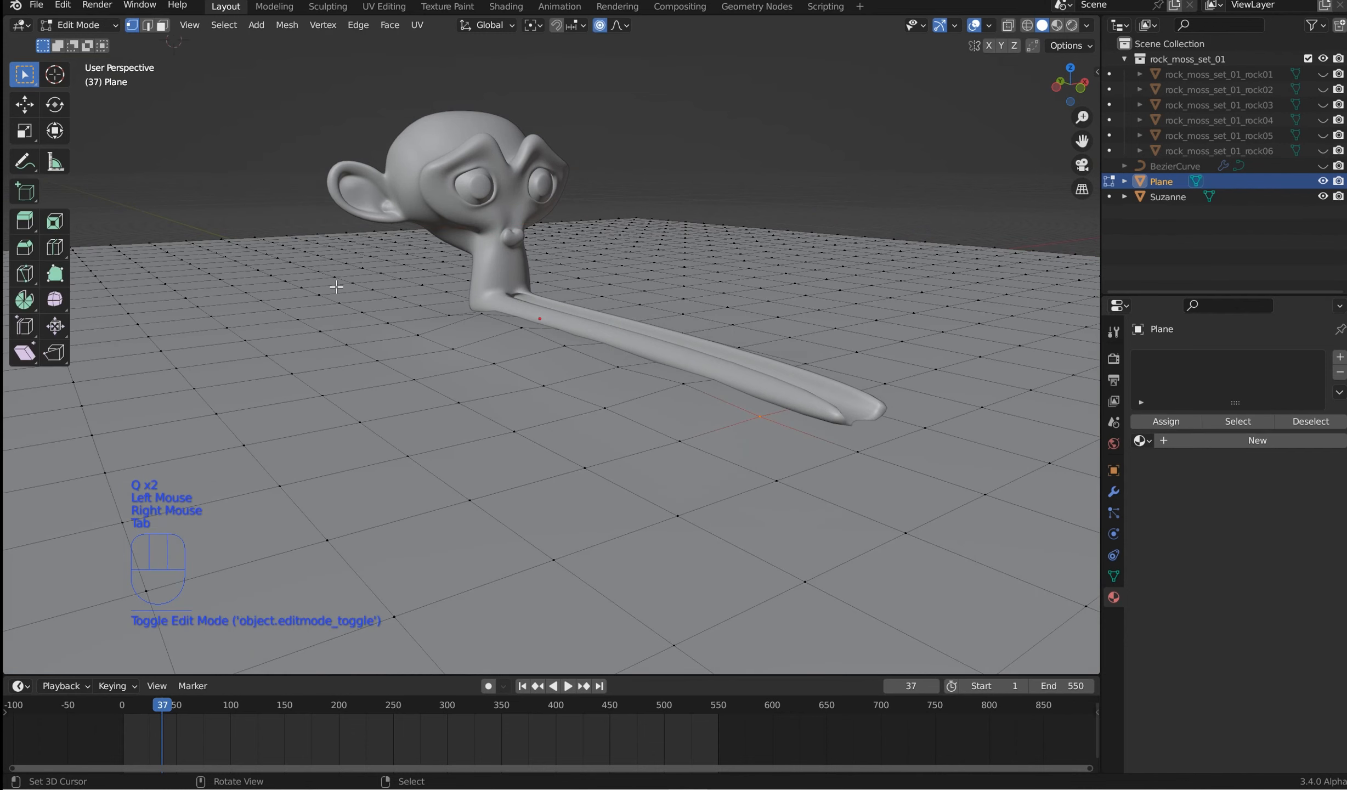
{"action": "middle_click_drag", "start_coordinate": [277, 165], "coordinate": [181, 66]}
{"action": "left_click", "coordinate": [148, 25]}
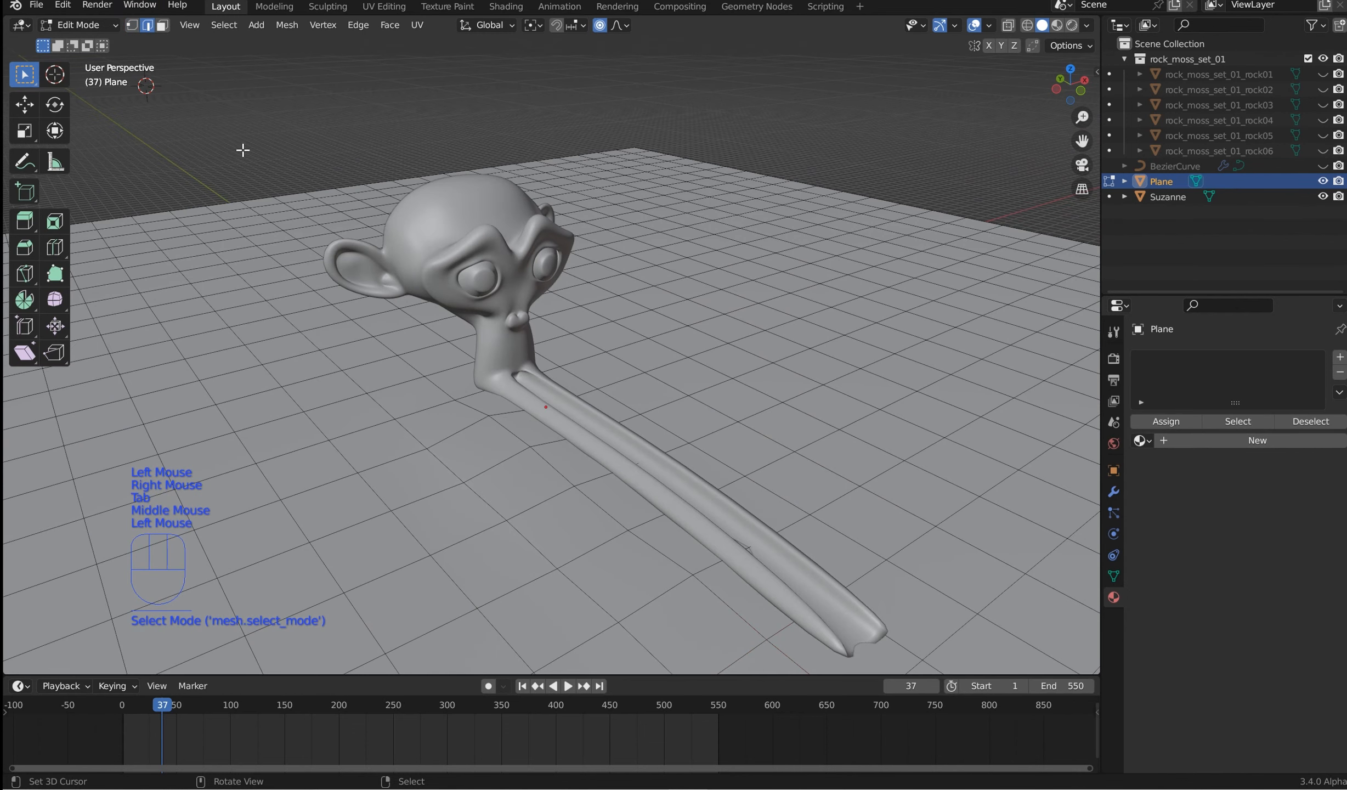
{"action": "right_click", "coordinate": [258, 196], "text": "alt+shift"}
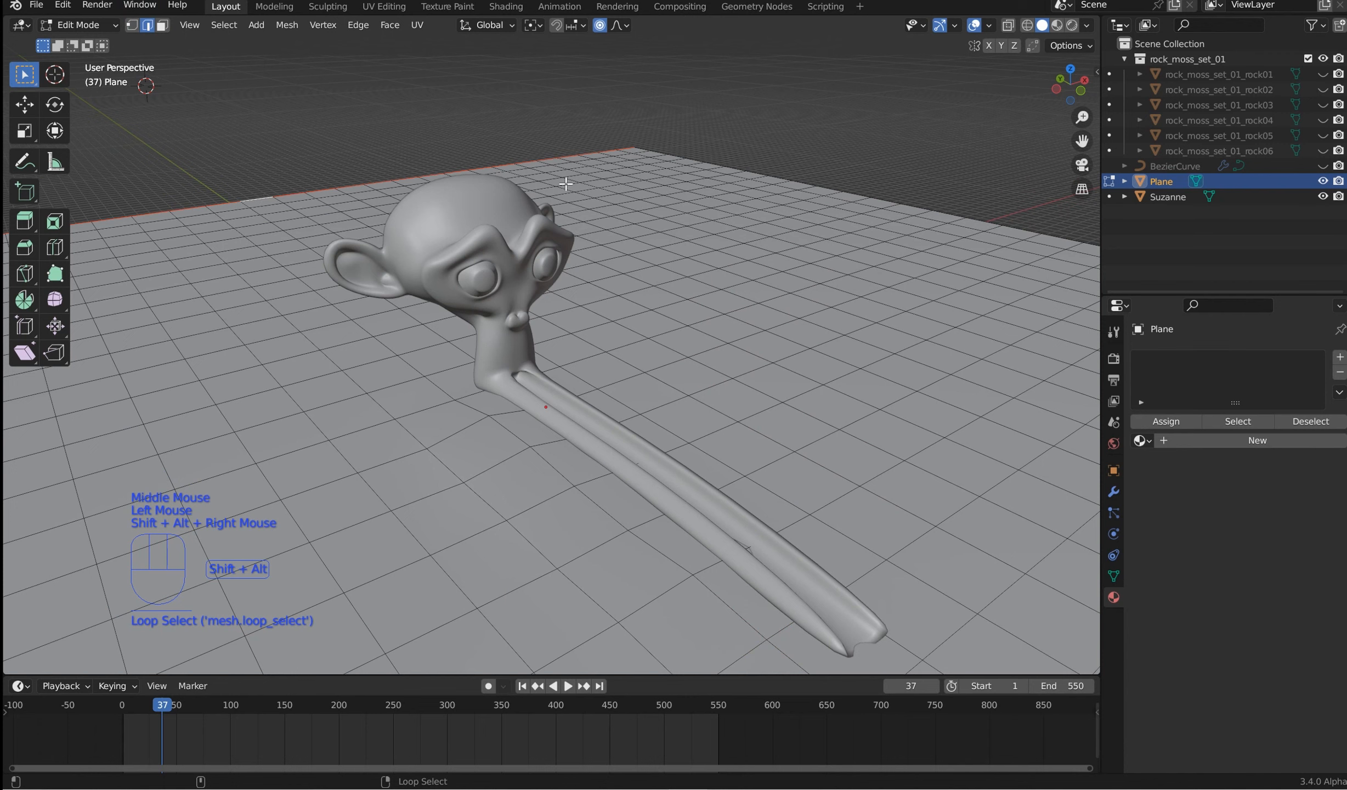
{"action": "right_click", "coordinate": [688, 157], "text": "shift"}
{"action": "right_click", "coordinate": [663, 151], "text": "alt+shift"}
{"action": "scroll", "coordinate": [696, 164], "scroll_direction": "down", "scroll_amount": 3}
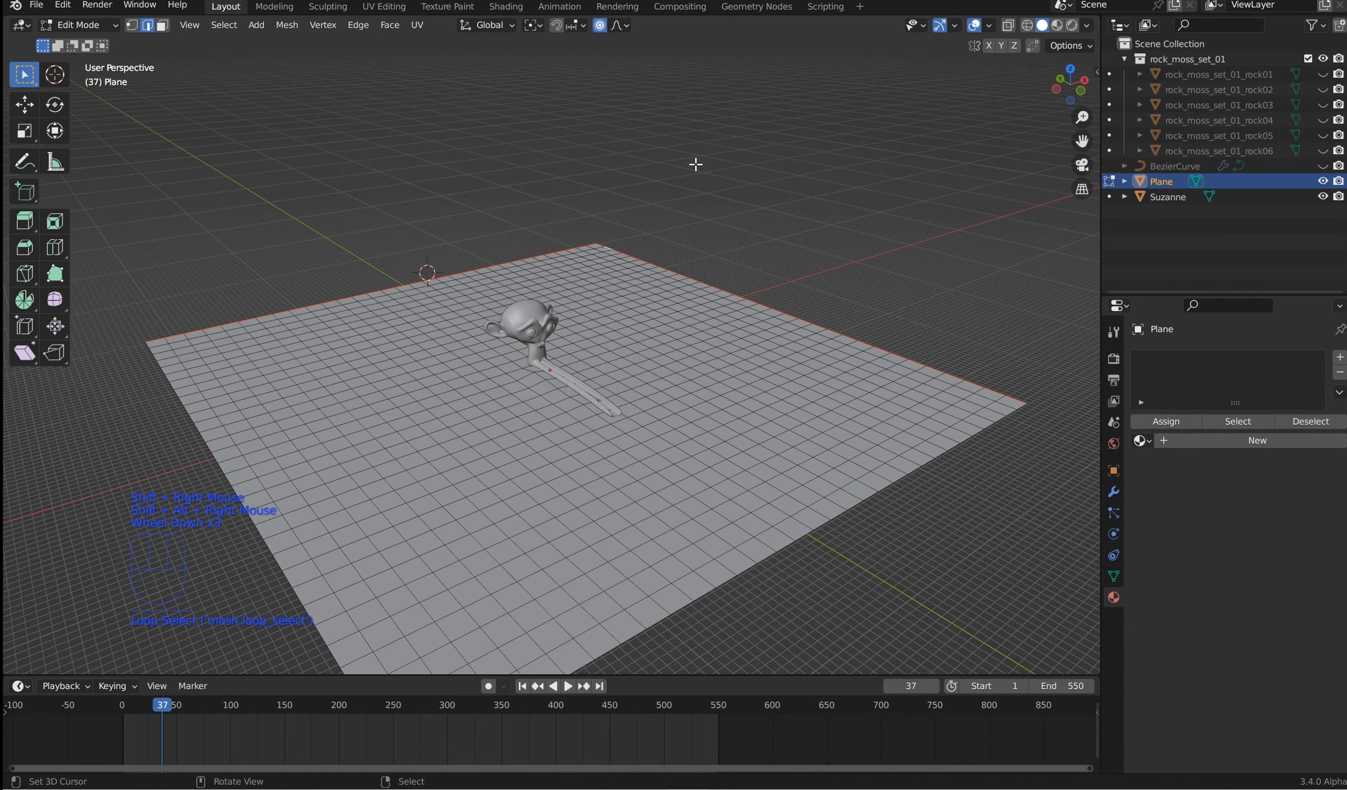
{"action": "key", "text": "e"}
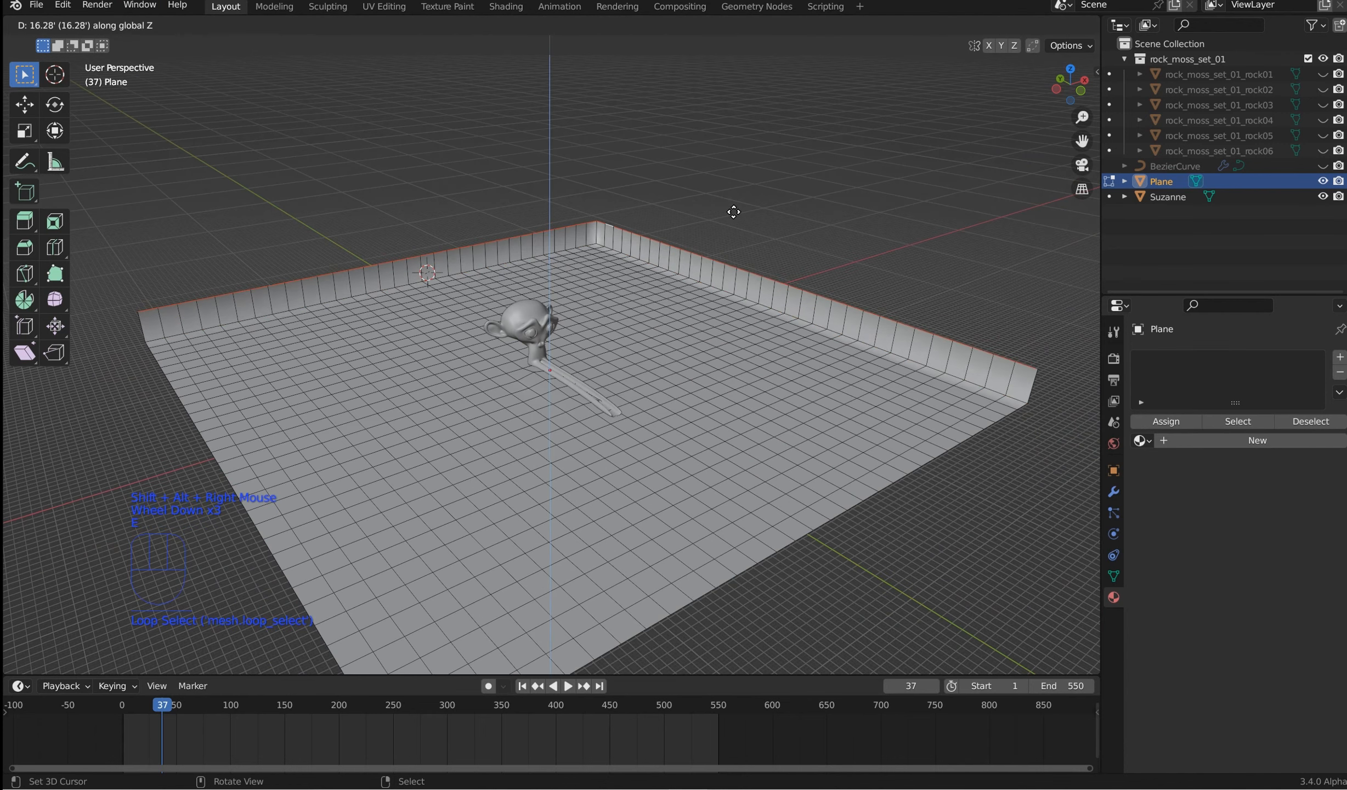
{"action": "left_click", "coordinate": [729, 206]}
Step: Select a few neighbouring rim vertices on the wall behind Suzanne's head in vertex mode and make a face from them
{"action": "left_click", "coordinate": [133, 26]}
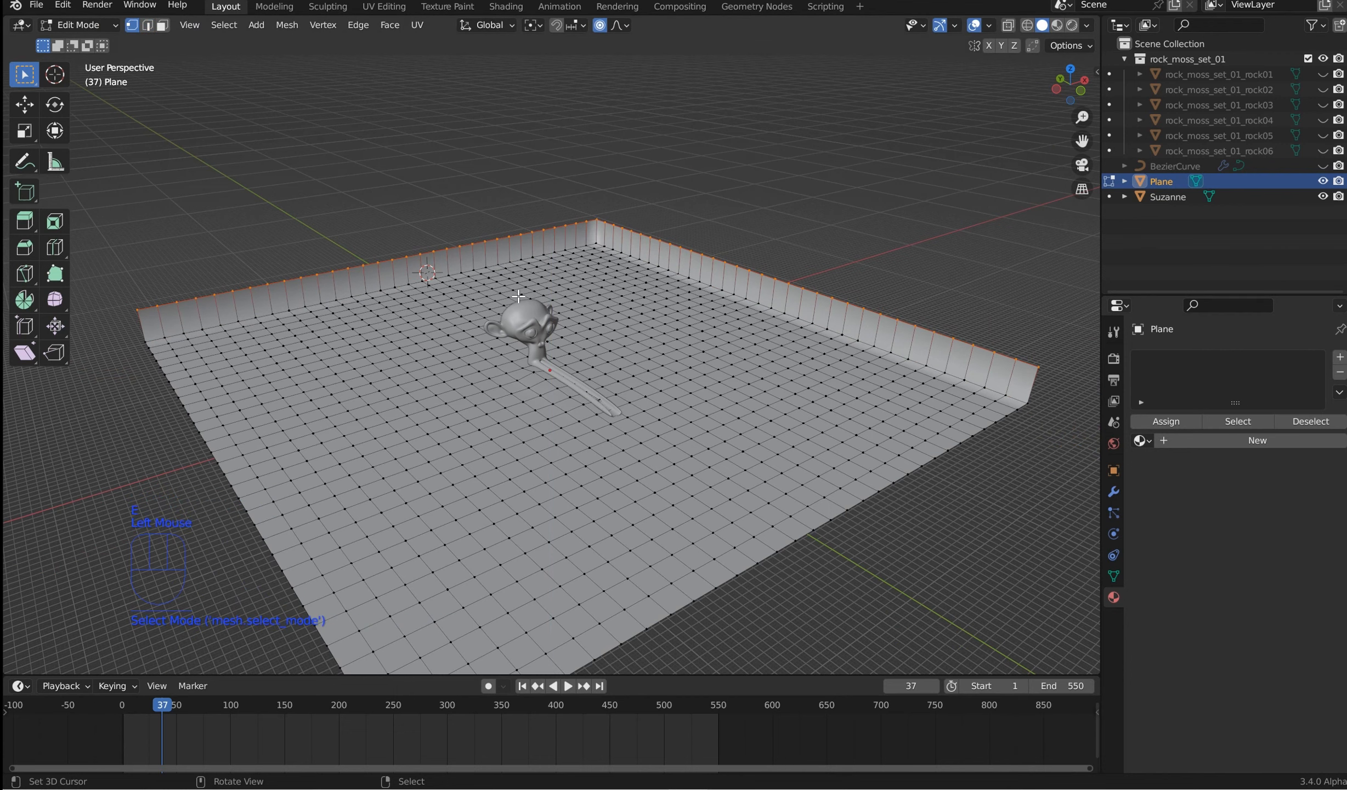
{"action": "middle_click_drag", "start_coordinate": [519, 296], "coordinate": [494, 362]}
{"action": "scroll", "coordinate": [505, 256], "scroll_direction": "up", "scroll_amount": 2}
{"action": "left_click", "coordinate": [424, 228]}
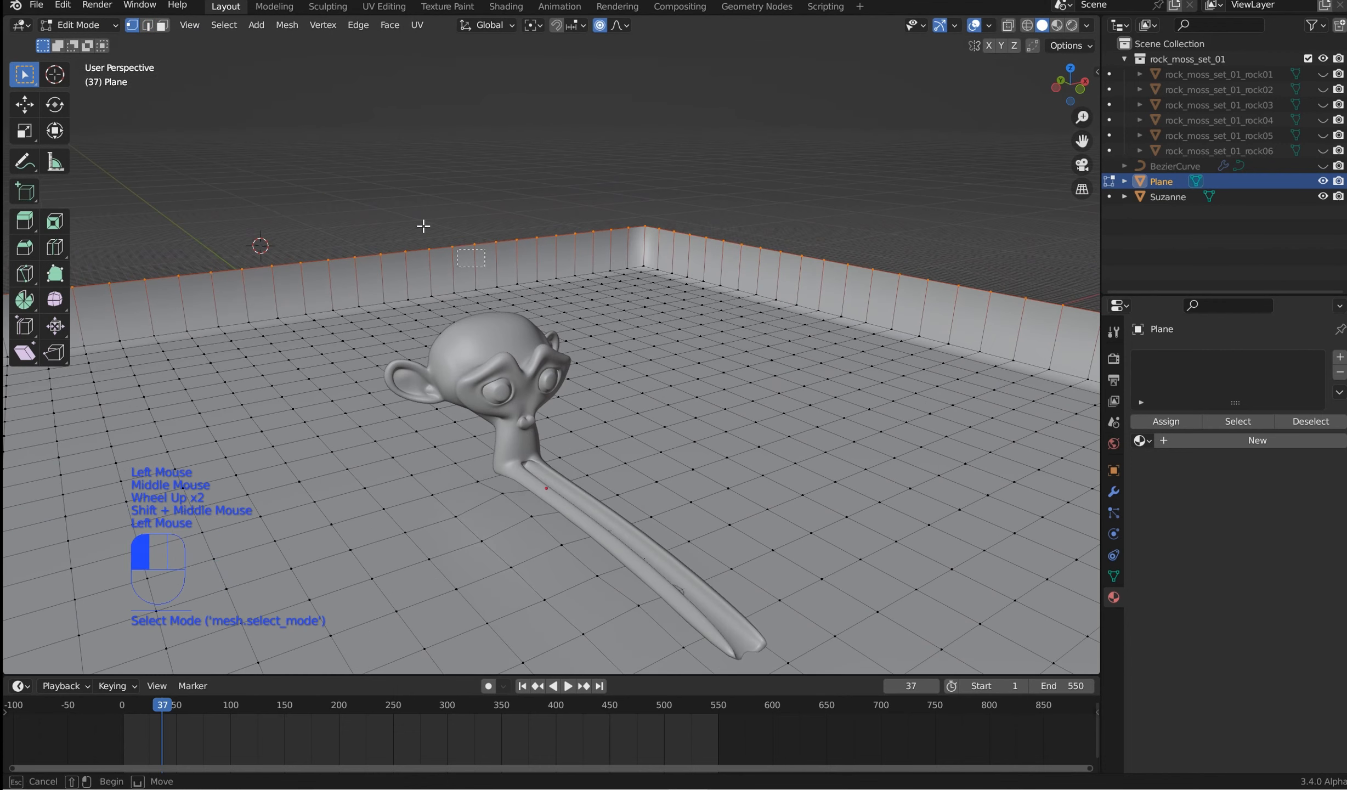
{"action": "key", "text": "f"}
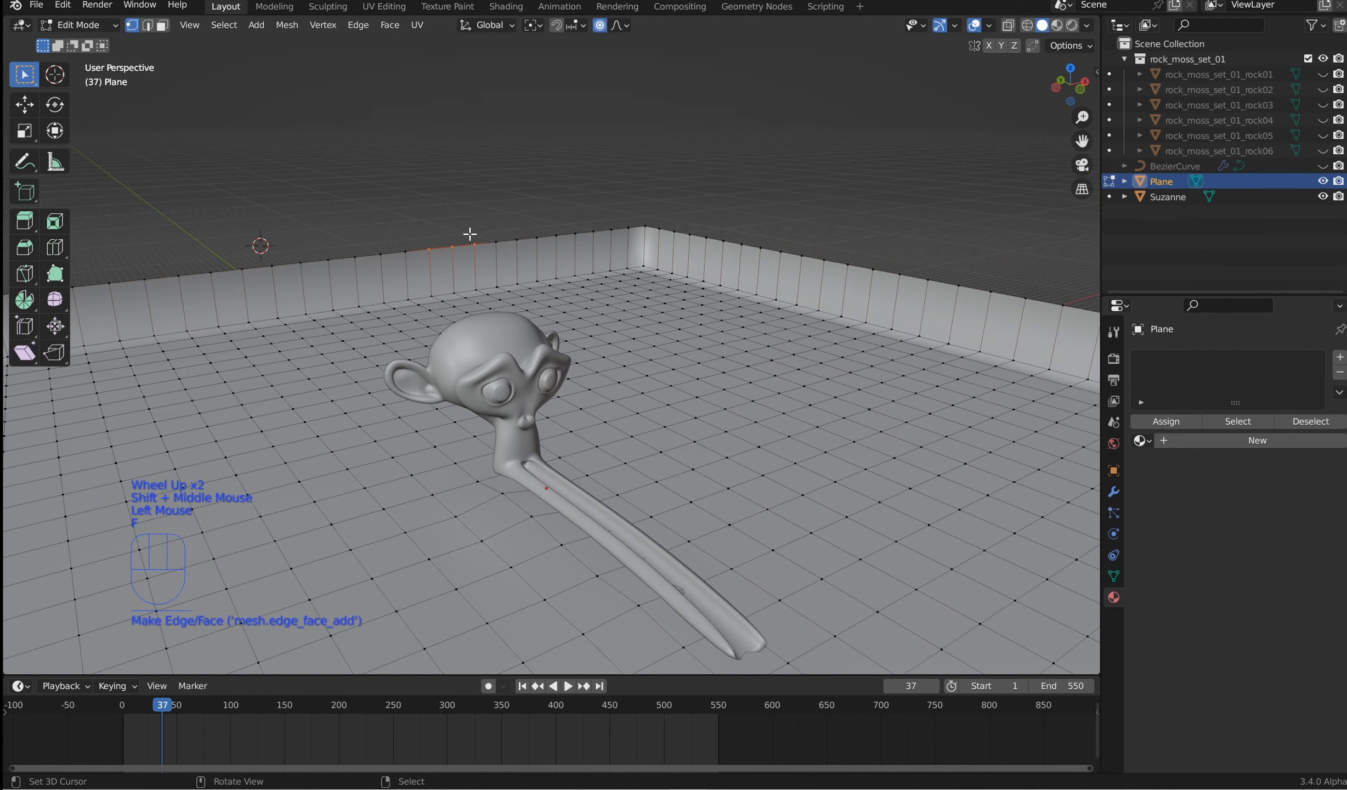
Step: Raise the middle rim vertex behind Suzanne's head about 6 ft along Z, with a smooth proportional radius of about 35.5 ft
{"action": "right_click", "coordinate": [449, 251]}
{"action": "right_click", "coordinate": [449, 250]}
{"action": "key", "text": "g"}
{"action": "key", "text": "z"}
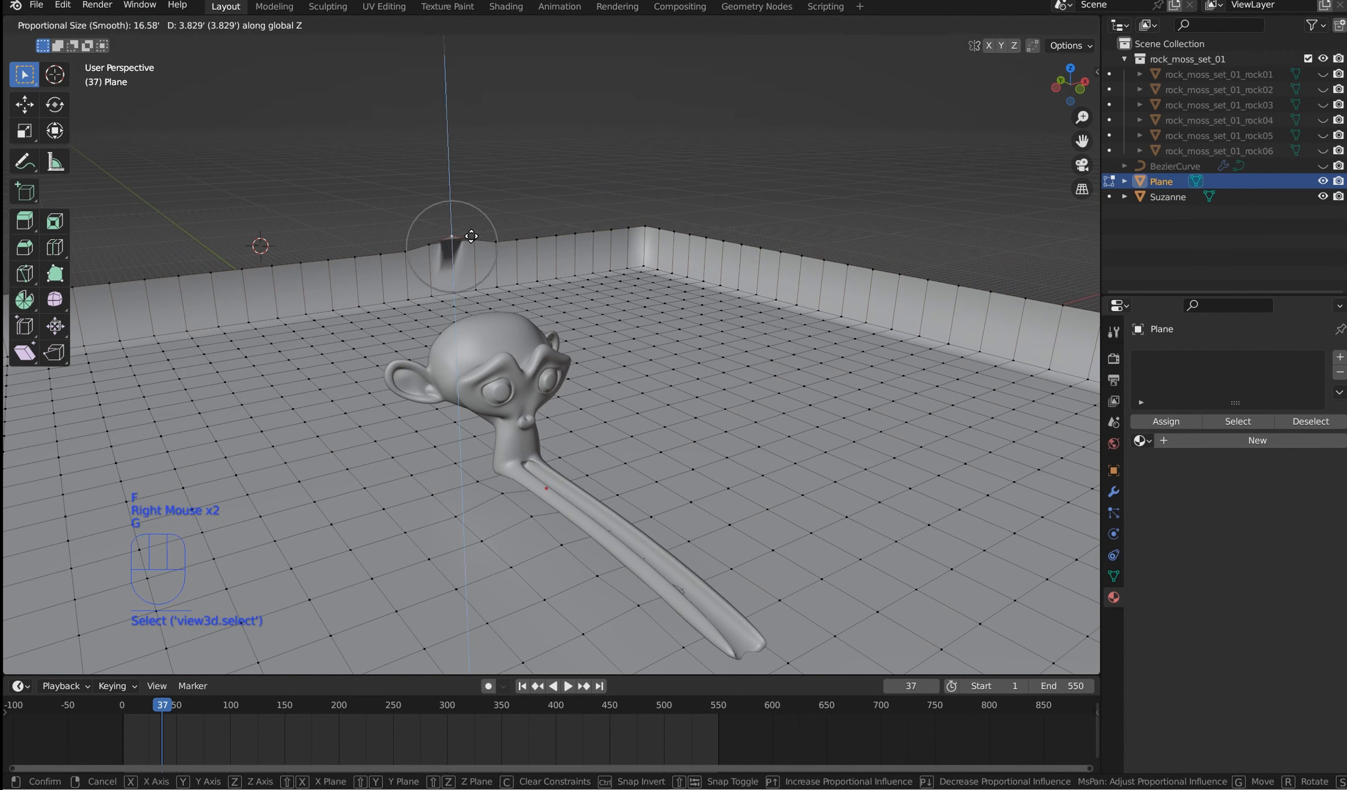
{"action": "scroll", "coordinate": [477, 236], "scroll_direction": "down", "scroll_amount": 4}
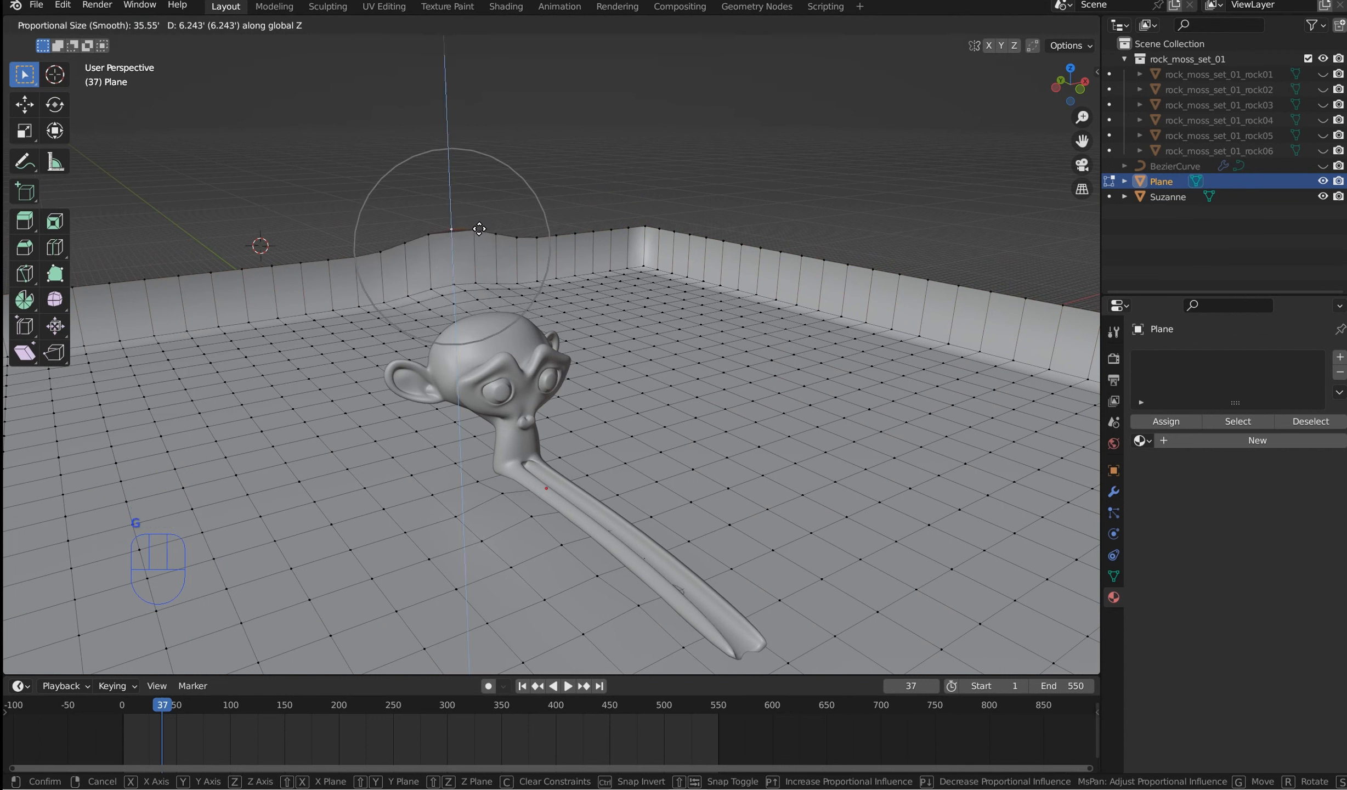
{"action": "left_click", "coordinate": [475, 218]}
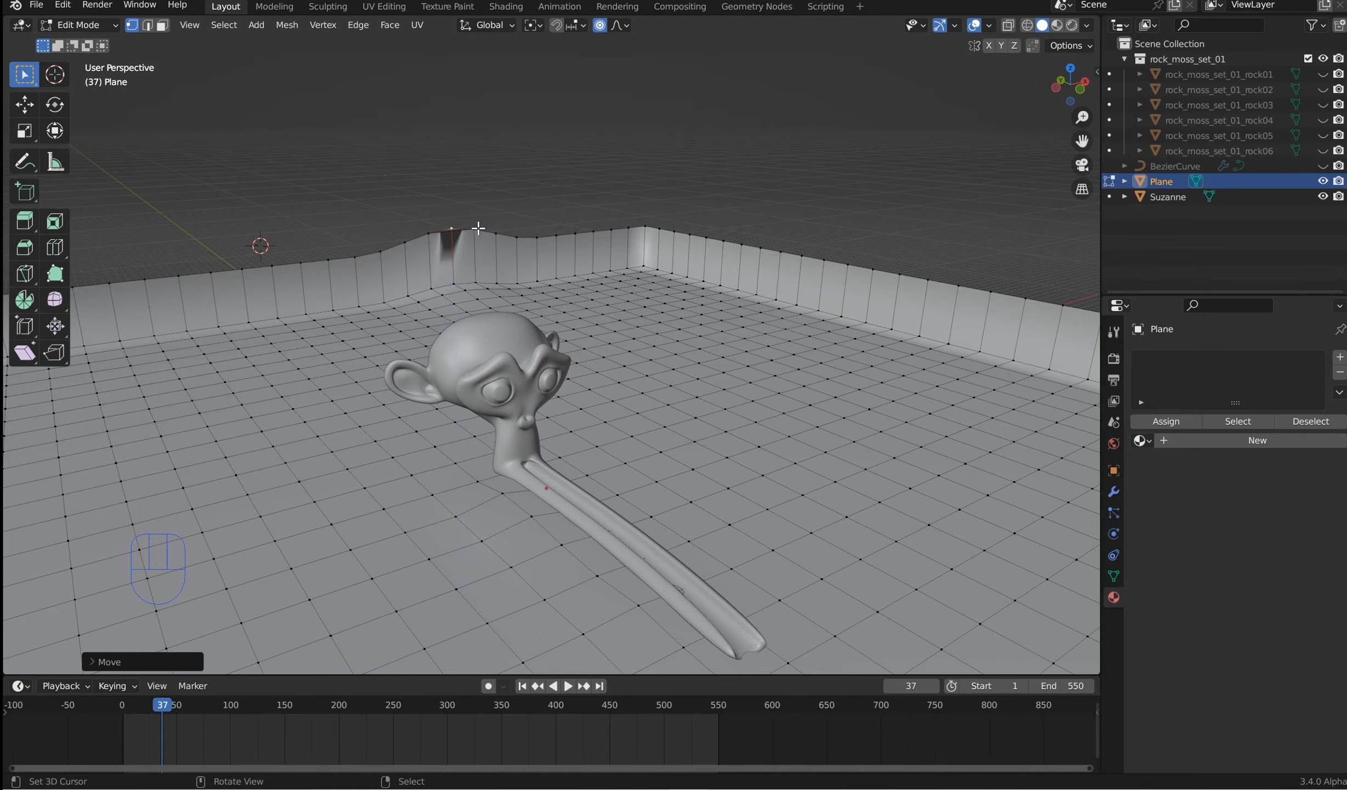
Step: Shift the raised rim peak behind Suzanne about -5.8 ft along Y, using smooth proportional editing with a radius of about 35.5 ft
{"action": "middle_click_drag", "start_coordinate": [475, 218], "coordinate": [644, 244]}
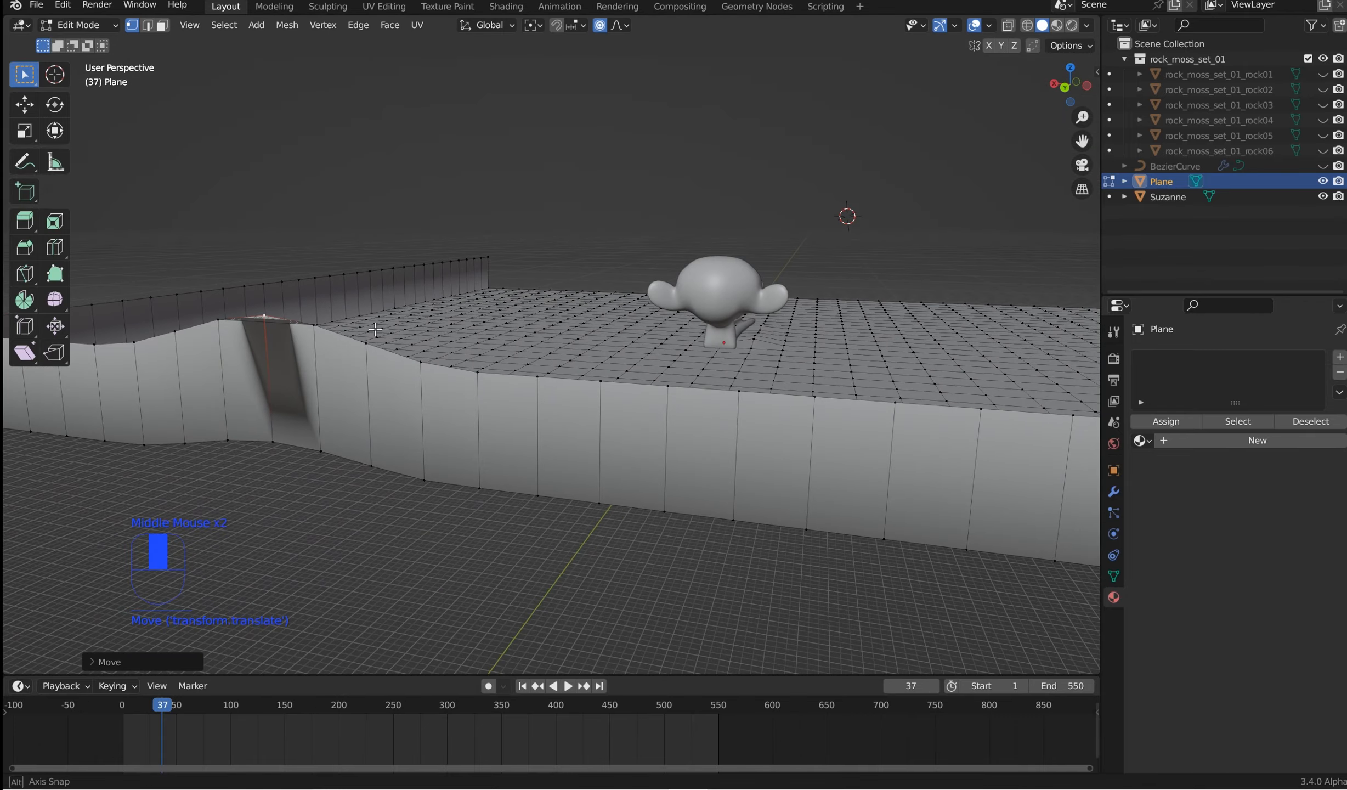
{"action": "middle_click_drag", "start_coordinate": [375, 329], "coordinate": [195, 325]}
{"action": "scroll", "coordinate": [370, 292], "scroll_direction": "up", "scroll_amount": 2}
{"action": "scroll", "coordinate": [369, 291], "scroll_direction": "up", "scroll_amount": 1, "text": "shift"}
{"action": "middle_click_drag", "start_coordinate": [369, 291], "coordinate": [527, 330], "text": "shift"}
{"action": "scroll", "coordinate": [483, 312], "scroll_direction": "up", "scroll_amount": 1}
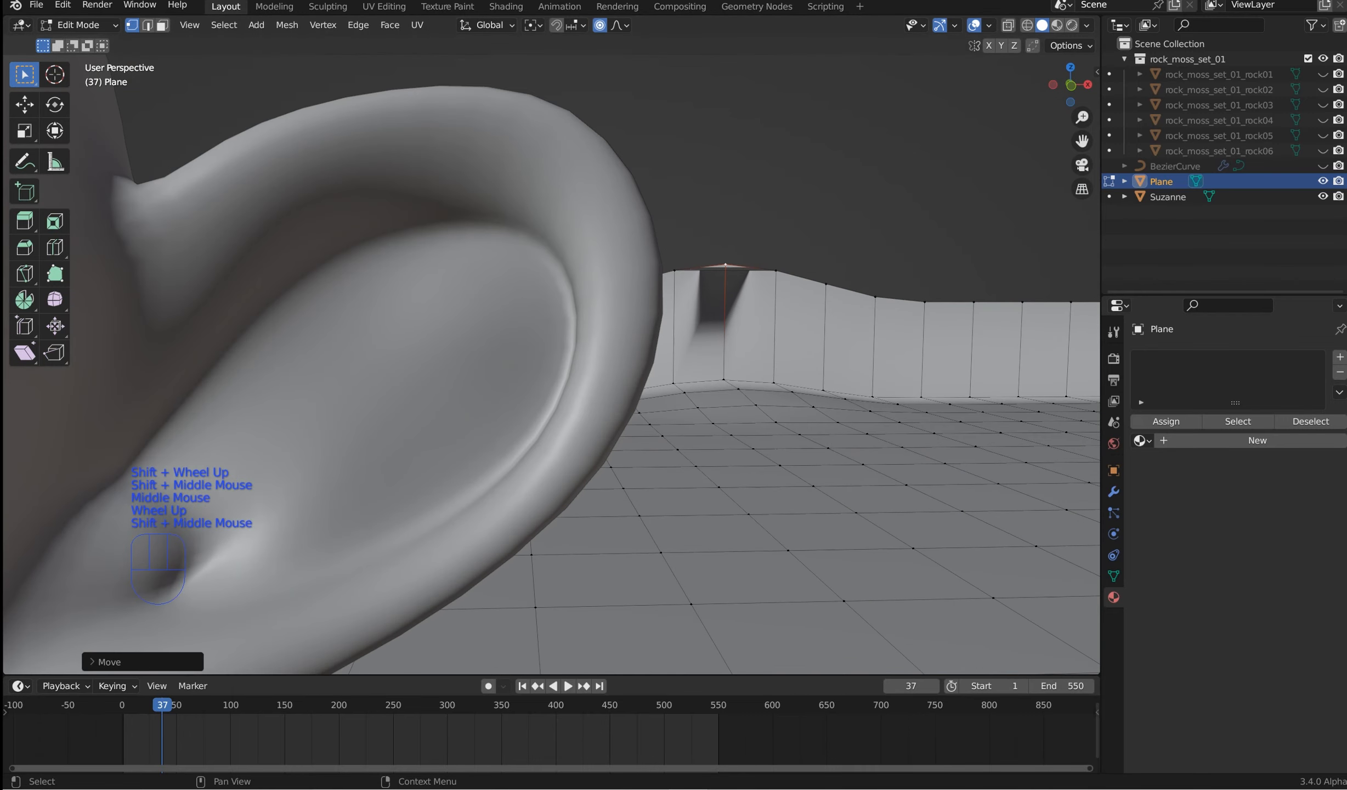
{"action": "key", "text": "g"}
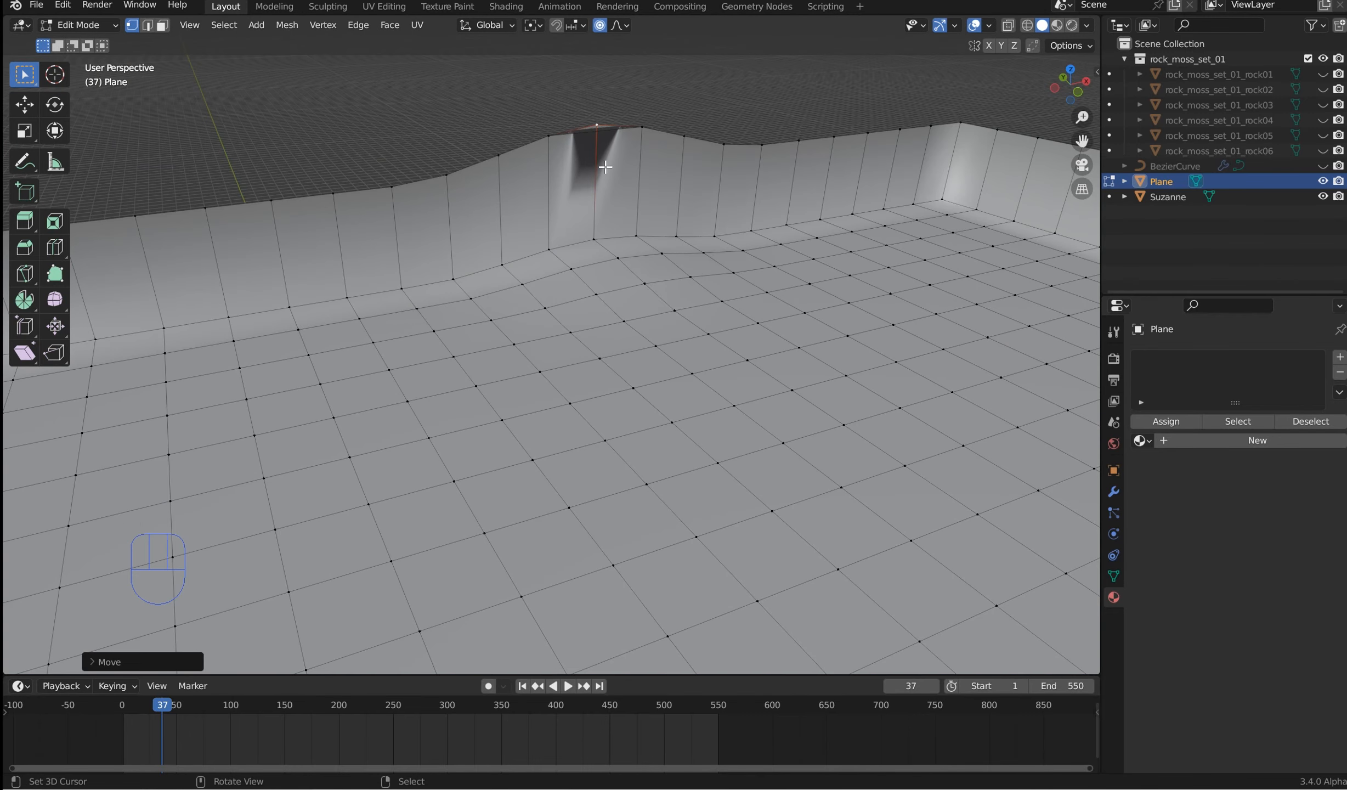
{"action": "right_click", "coordinate": [606, 166]}
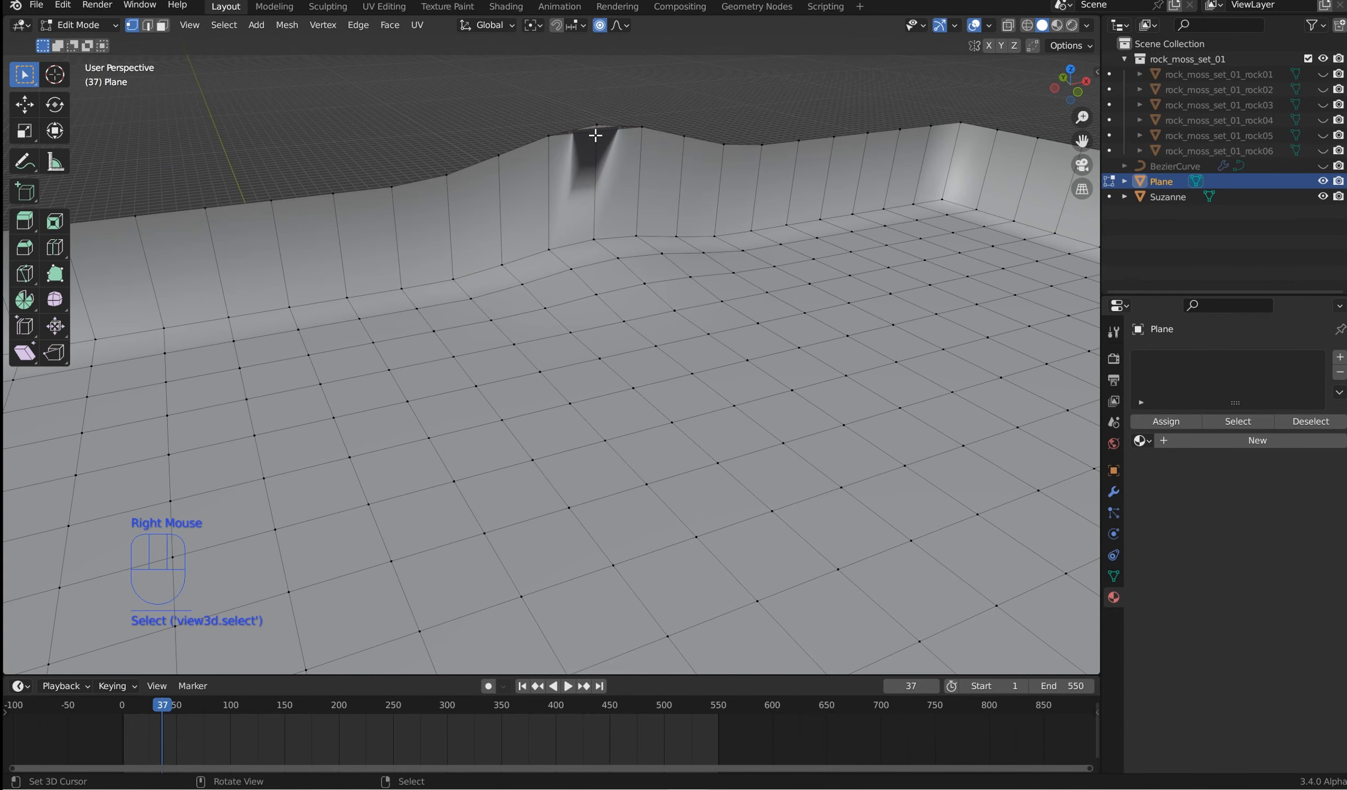
{"action": "left_click", "coordinate": [579, 104]}
{"action": "key", "text": "g"}
{"action": "key", "text": "y"}
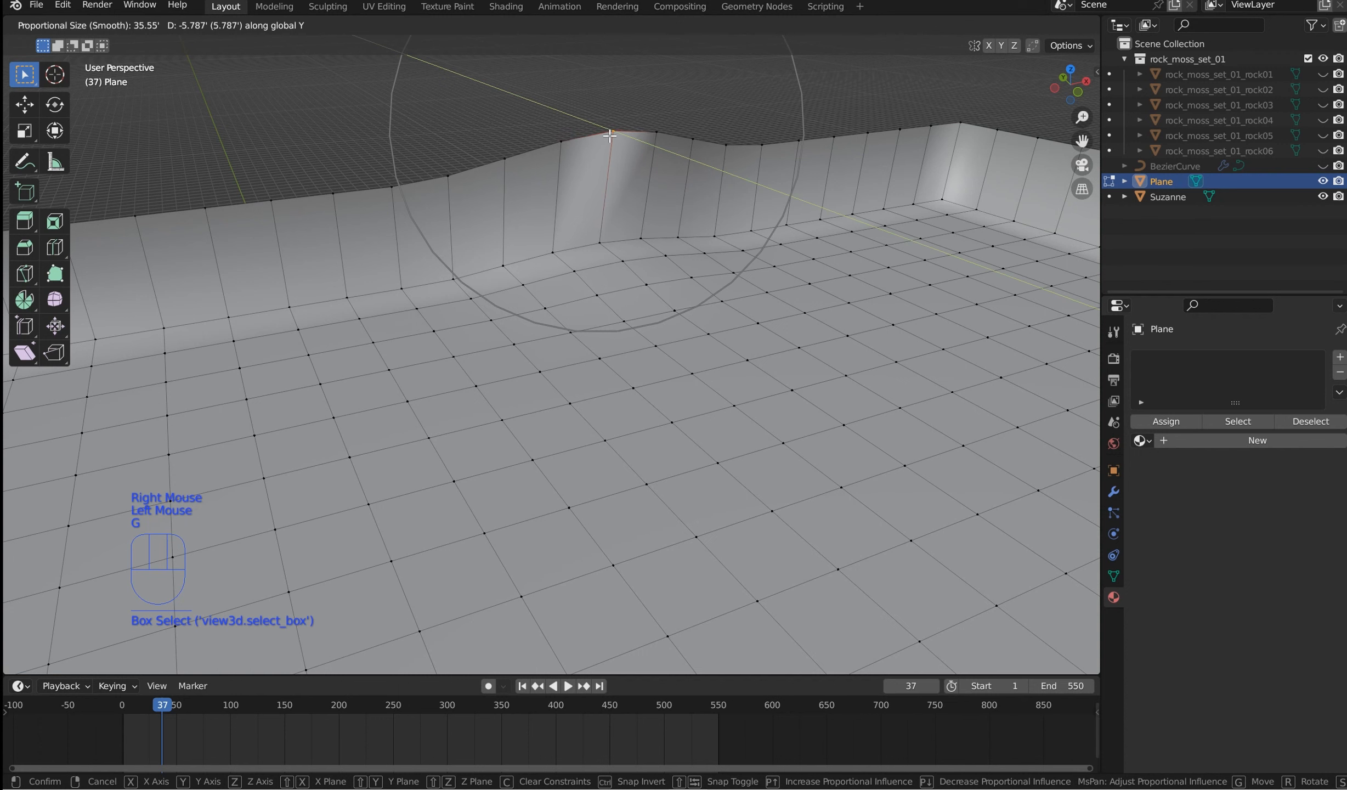
{"action": "left_click", "coordinate": [609, 136]}
Step: Raise two neighbouring rim vertices near the wall's far corner into a second hill with smooth proportional editing
{"action": "middle_click_drag", "start_coordinate": [744, 270], "coordinate": [643, 290], "text": "shift"}
{"action": "left_click_drag", "start_coordinate": [791, 166], "coordinate": [740, 126]}
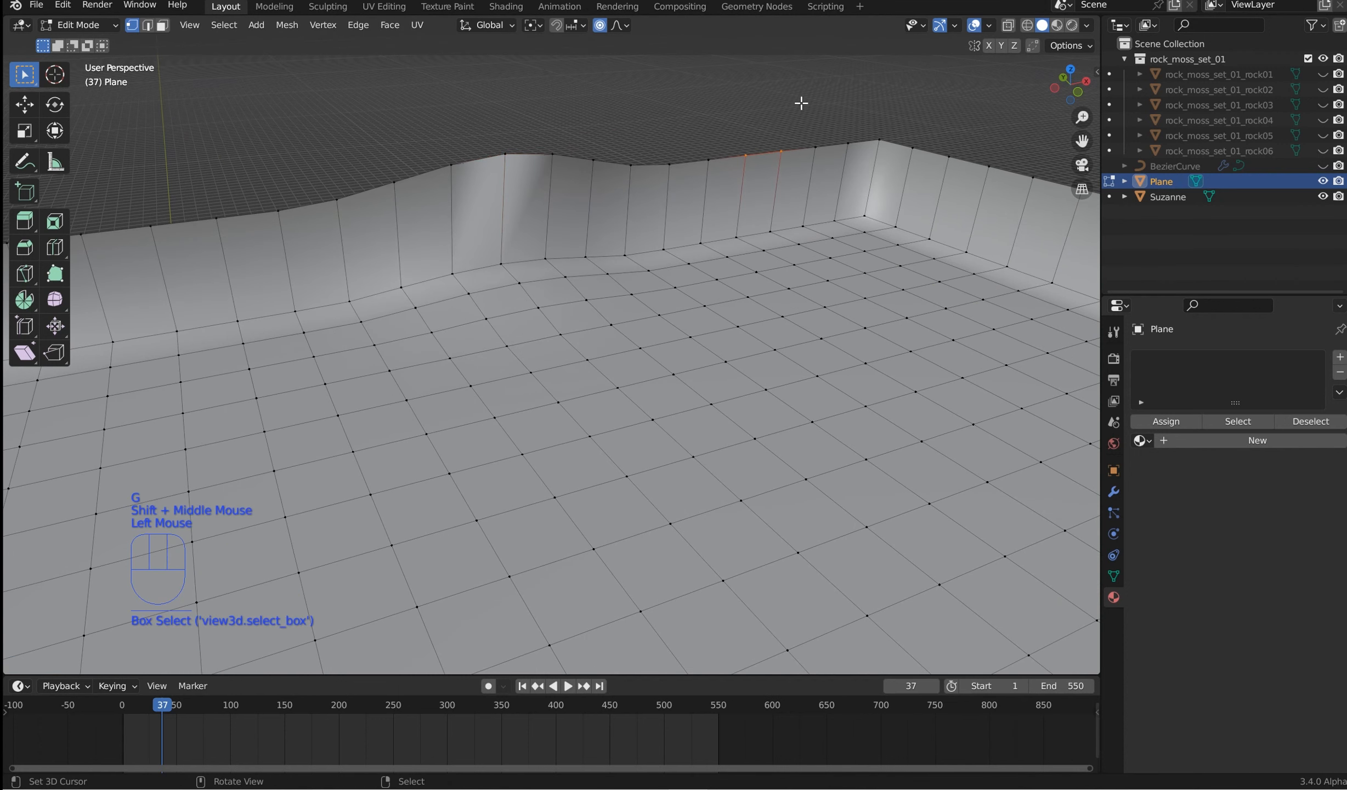
{"action": "key", "text": "g"}
{"action": "left_click", "coordinate": [790, 127]}
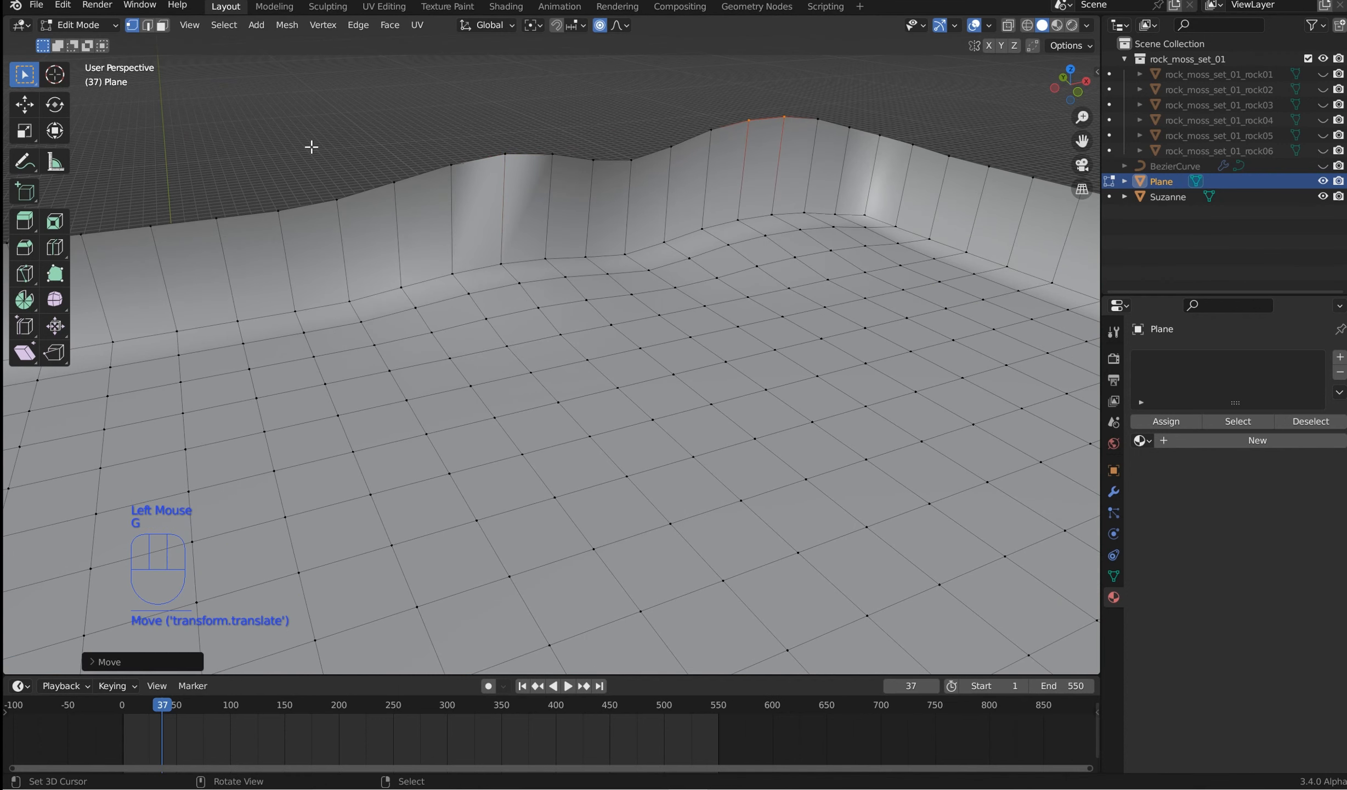
Step: Raise two rim vertices farther along the wall behind Suzanne about 6 ft, with a smooth proportional radius of about 35.5 ft
{"action": "left_click_drag", "start_coordinate": [305, 225], "coordinate": [206, 198]}
{"action": "key", "text": "g"}
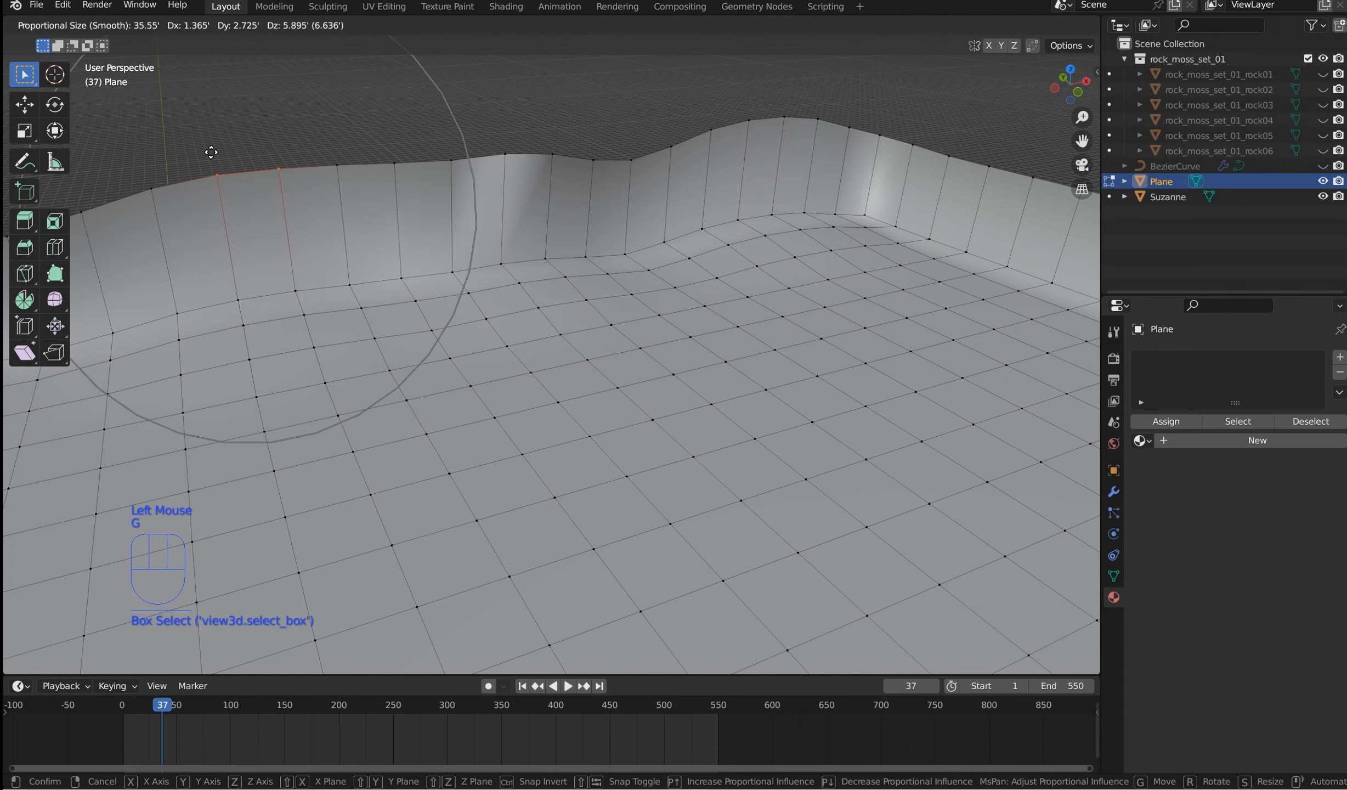
{"action": "left_click", "coordinate": [211, 146]}
{"action": "scroll", "coordinate": [421, 118], "scroll_direction": "down", "scroll_amount": 4}
{"action": "middle_click_drag", "start_coordinate": [421, 118], "coordinate": [307, 351]}
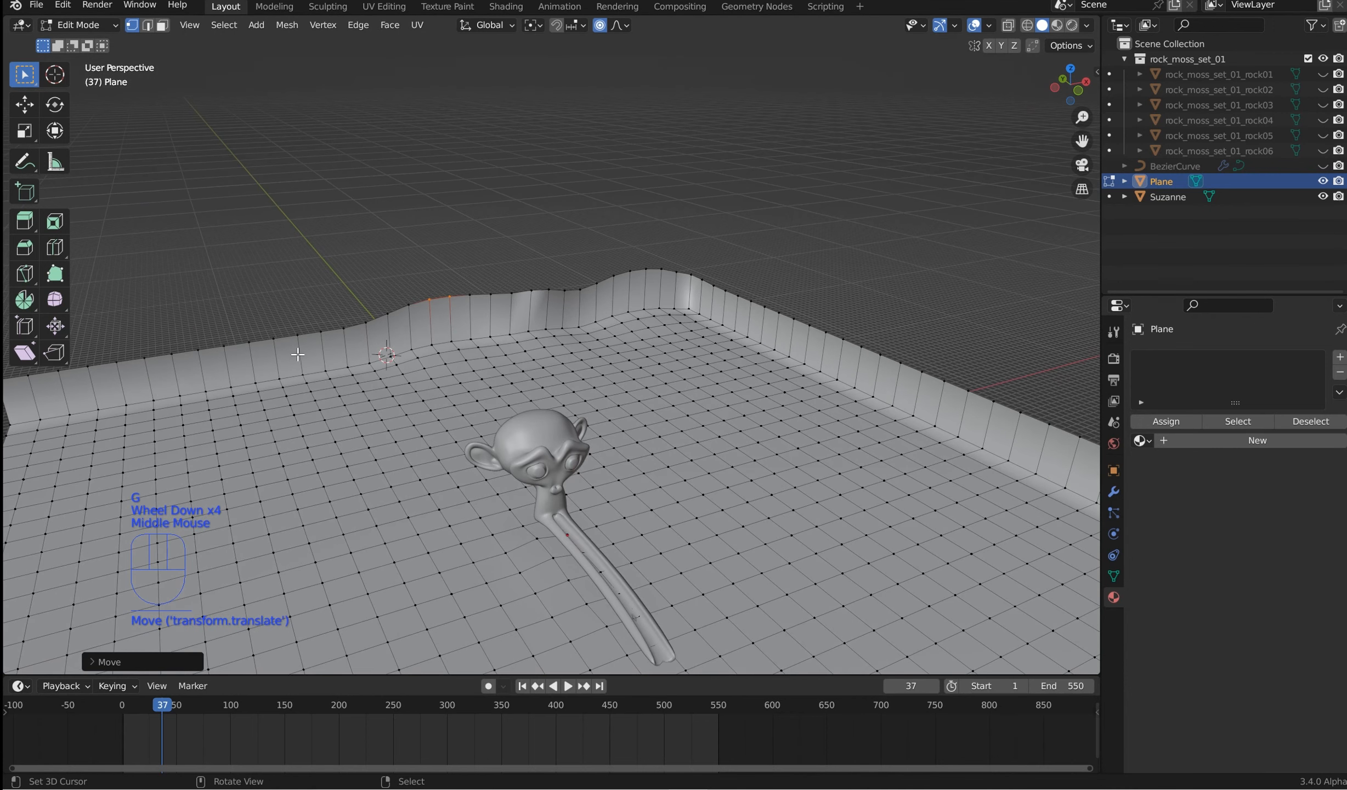
Step: Raise two rim vertices farther from the corner about 8 ft into a narrow hill, with a proportional radius of about 20 ft
{"action": "left_click", "coordinate": [274, 331]}
{"action": "key", "text": "g"}
{"action": "scroll", "coordinate": [279, 311], "scroll_direction": "up", "scroll_amount": 8}
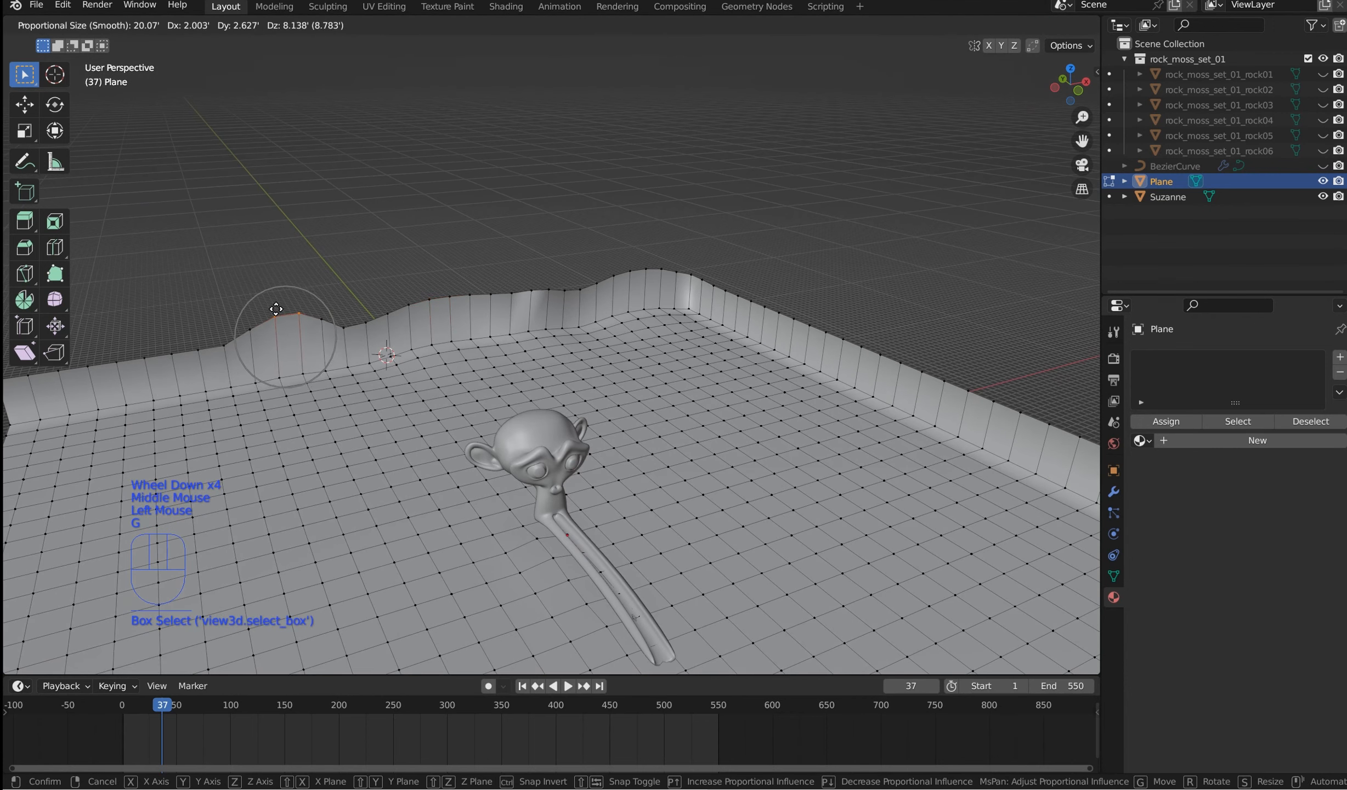
{"action": "left_click", "coordinate": [276, 305]}
Step: Raise rim vertices on the adjoining side wall into a small hill and adjust the rim between it and the far corner
{"action": "left_click_drag", "start_coordinate": [818, 335], "coordinate": [698, 277]}
{"action": "key", "text": "g"}
{"action": "left_click", "coordinate": [791, 295]}
{"action": "key", "text": "g"}
{"action": "left_click", "coordinate": [702, 291]}
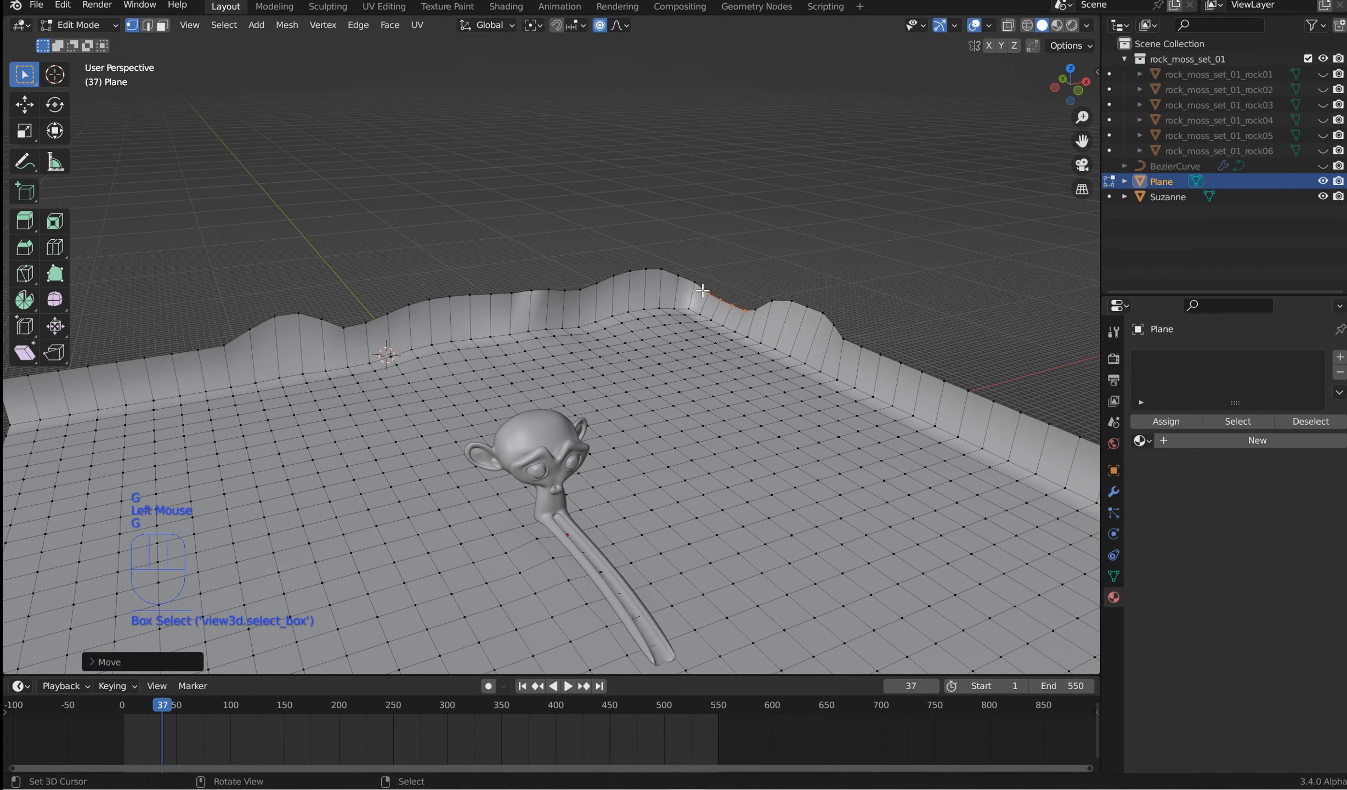
Step: Raise two rim vertices near the far corner about 15 ft into a broad hill, with a proportional radius of about 69 ft
{"action": "left_click", "coordinate": [585, 285]}
{"action": "left_click", "coordinate": [642, 277]}
{"action": "key", "text": "g"}
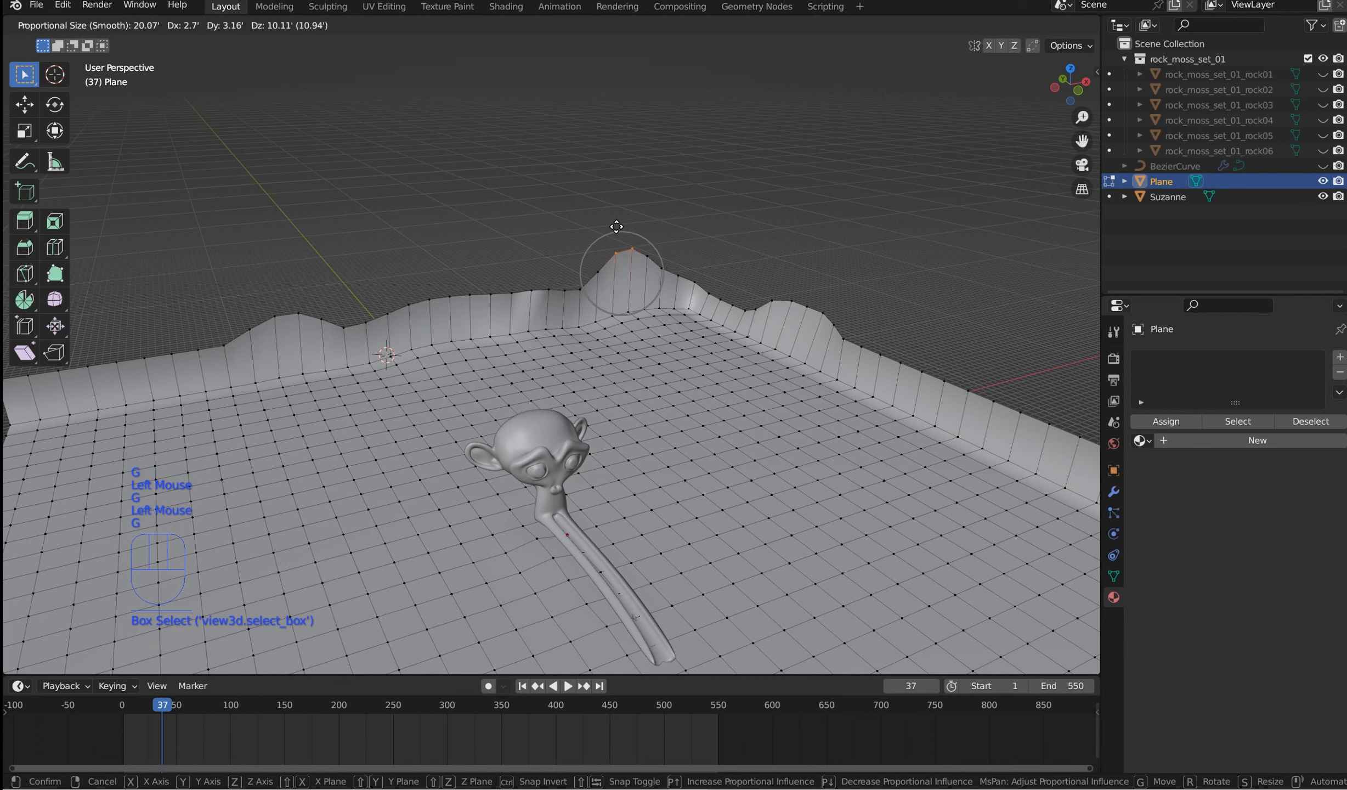
{"action": "scroll", "coordinate": [614, 231], "scroll_direction": "down", "scroll_amount": 10}
{"action": "scroll", "coordinate": [614, 230], "scroll_direction": "down", "scroll_amount": 9}
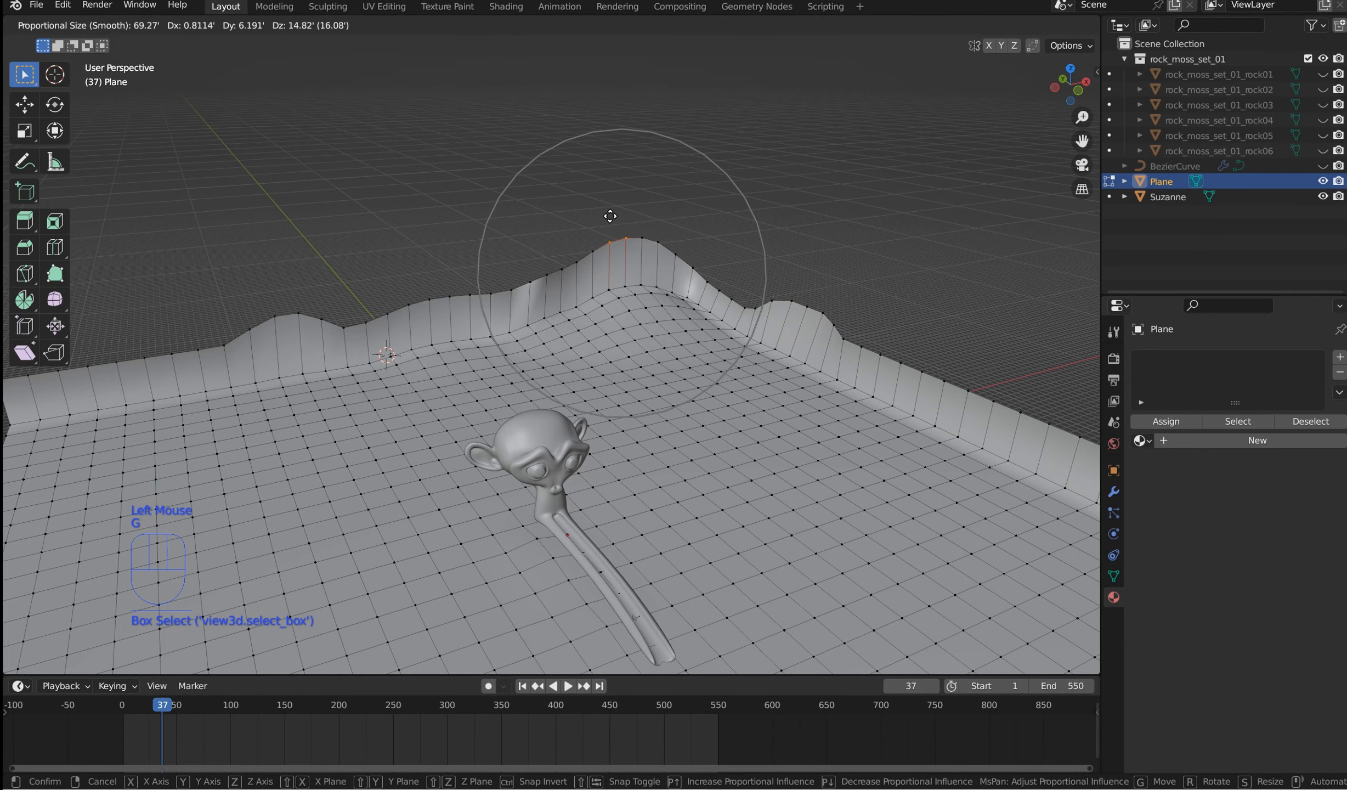
{"action": "left_click", "coordinate": [613, 218]}
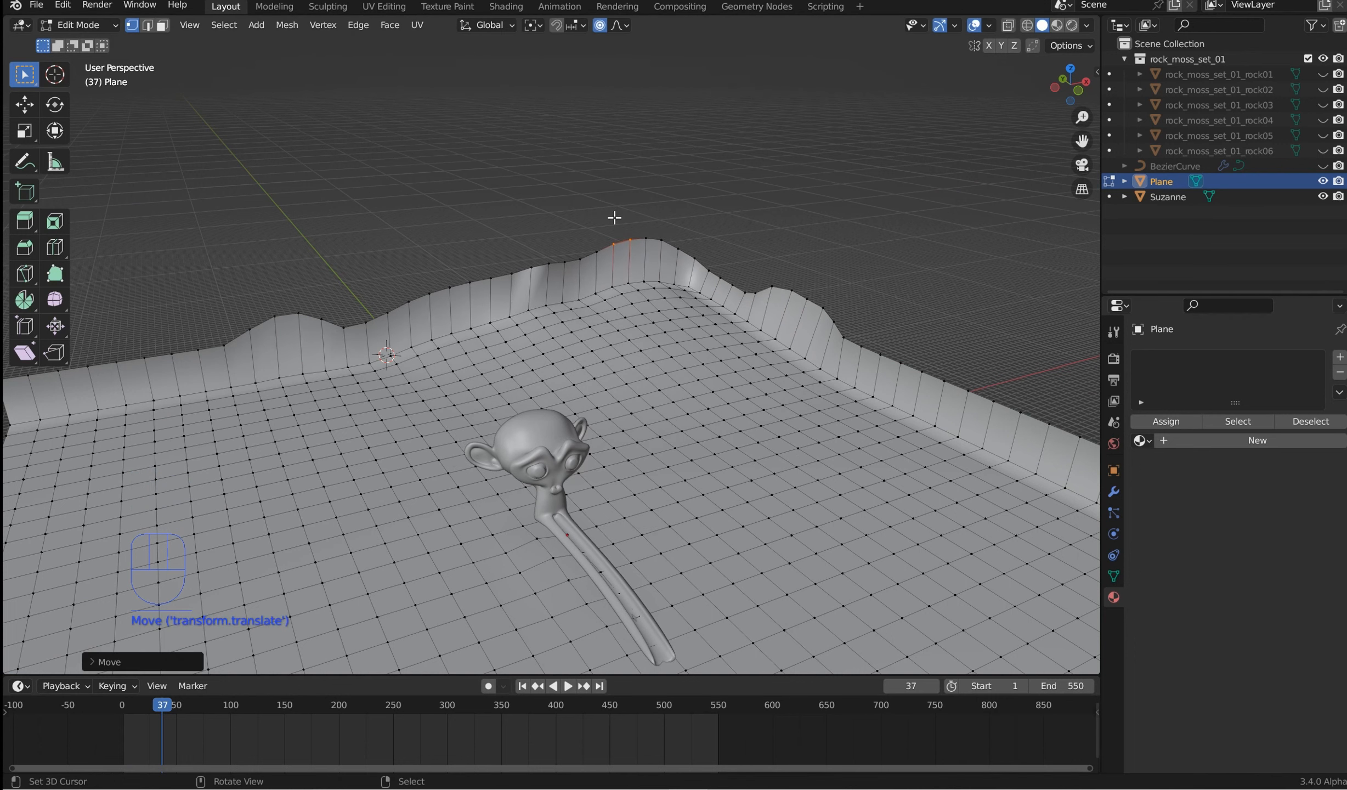
Step: Raise the rim vertices midway along the wall behind Suzanne with smooth proportional editing
{"action": "left_click", "coordinate": [410, 300]}
{"action": "key", "text": "g"}
{"action": "left_click", "coordinate": [405, 277]}
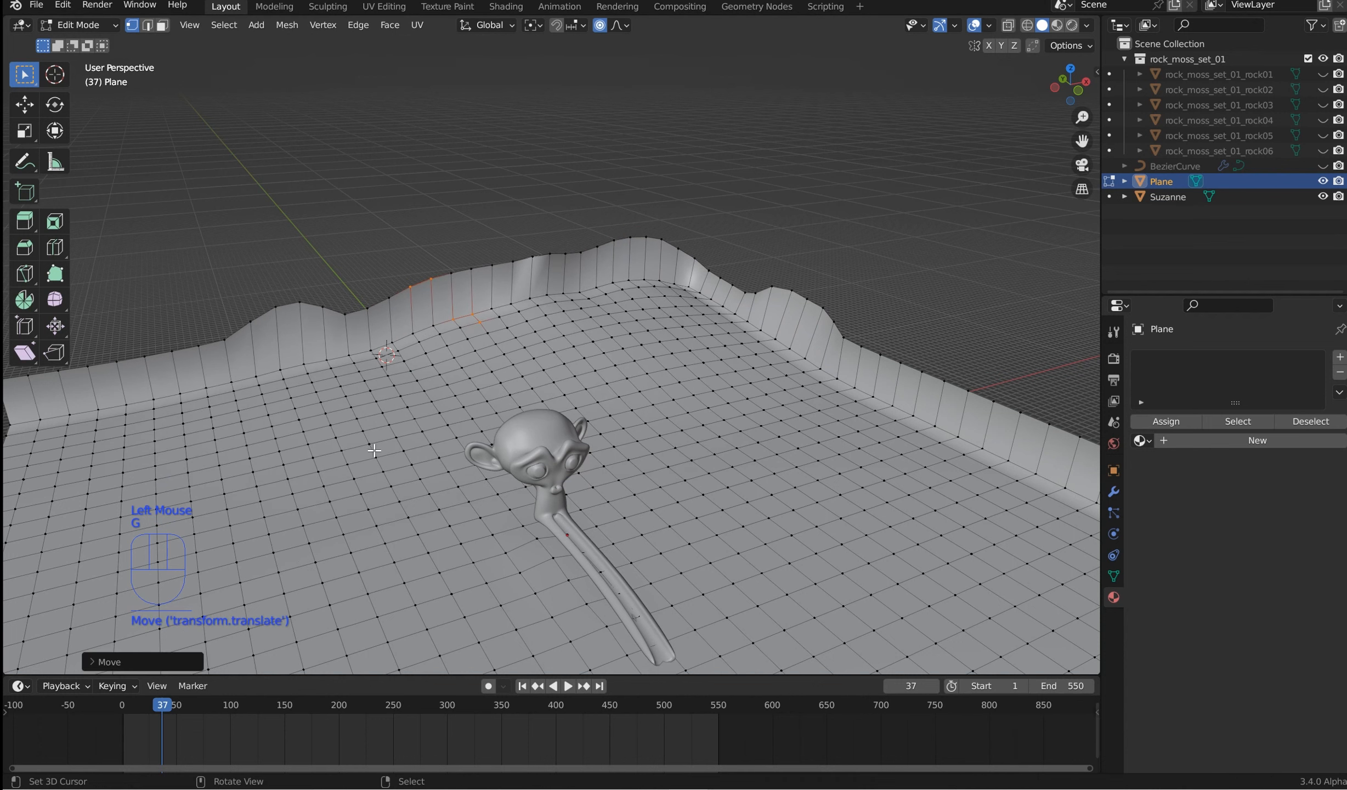
Step: Raise a ground vertex beside Suzanne's head slightly, using a smooth proportional radius of about 122.7 ft
{"action": "left_click", "coordinate": [362, 456]}
{"action": "key", "text": "g"}
{"action": "key", "text": "g"}
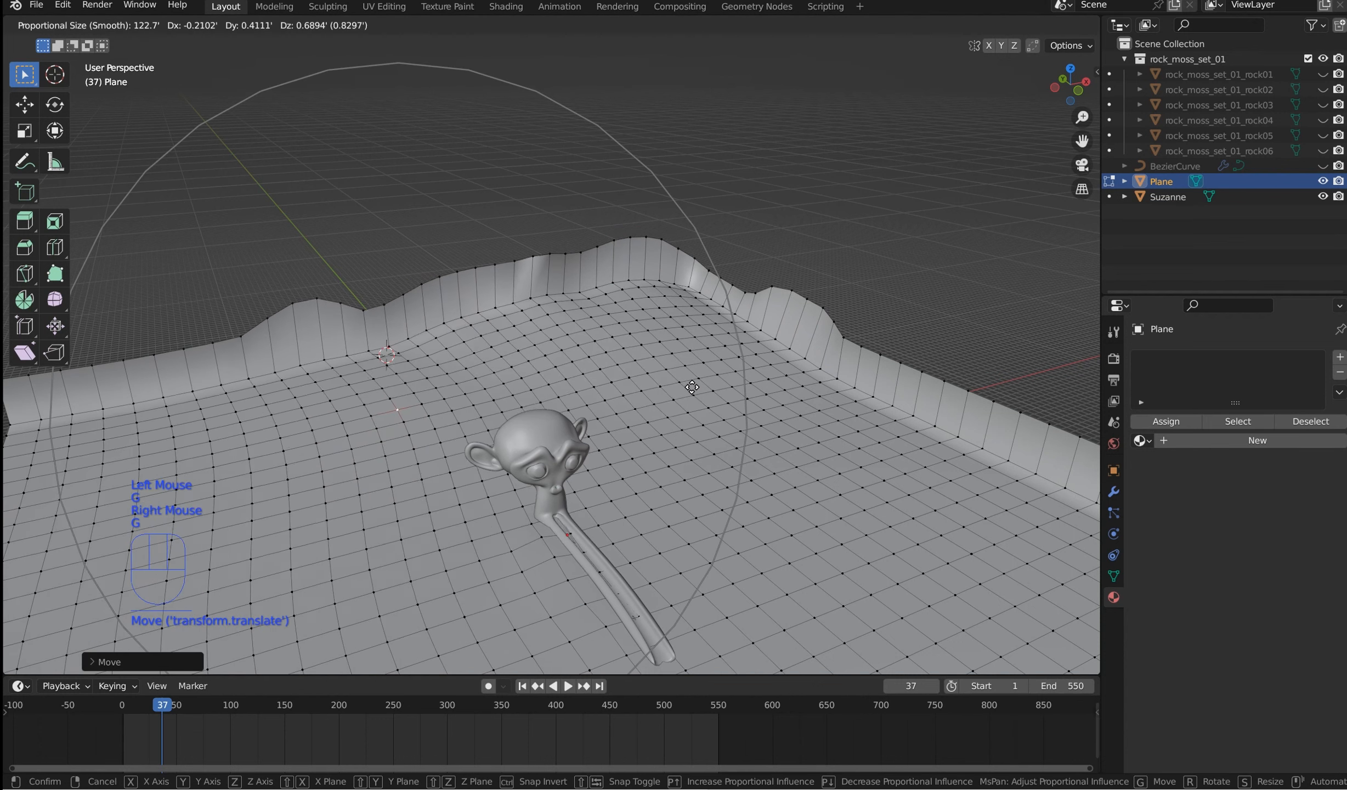
{"action": "left_click", "coordinate": [691, 383]}
Step: Lower a patch of ground between Suzanne and the far corner into a shallow dip, using a reduced proportional radius
{"action": "left_click_drag", "start_coordinate": [700, 378], "coordinate": [633, 332]}
{"action": "key", "text": "g"}
{"action": "scroll", "coordinate": [641, 337], "scroll_direction": "up", "scroll_amount": 20}
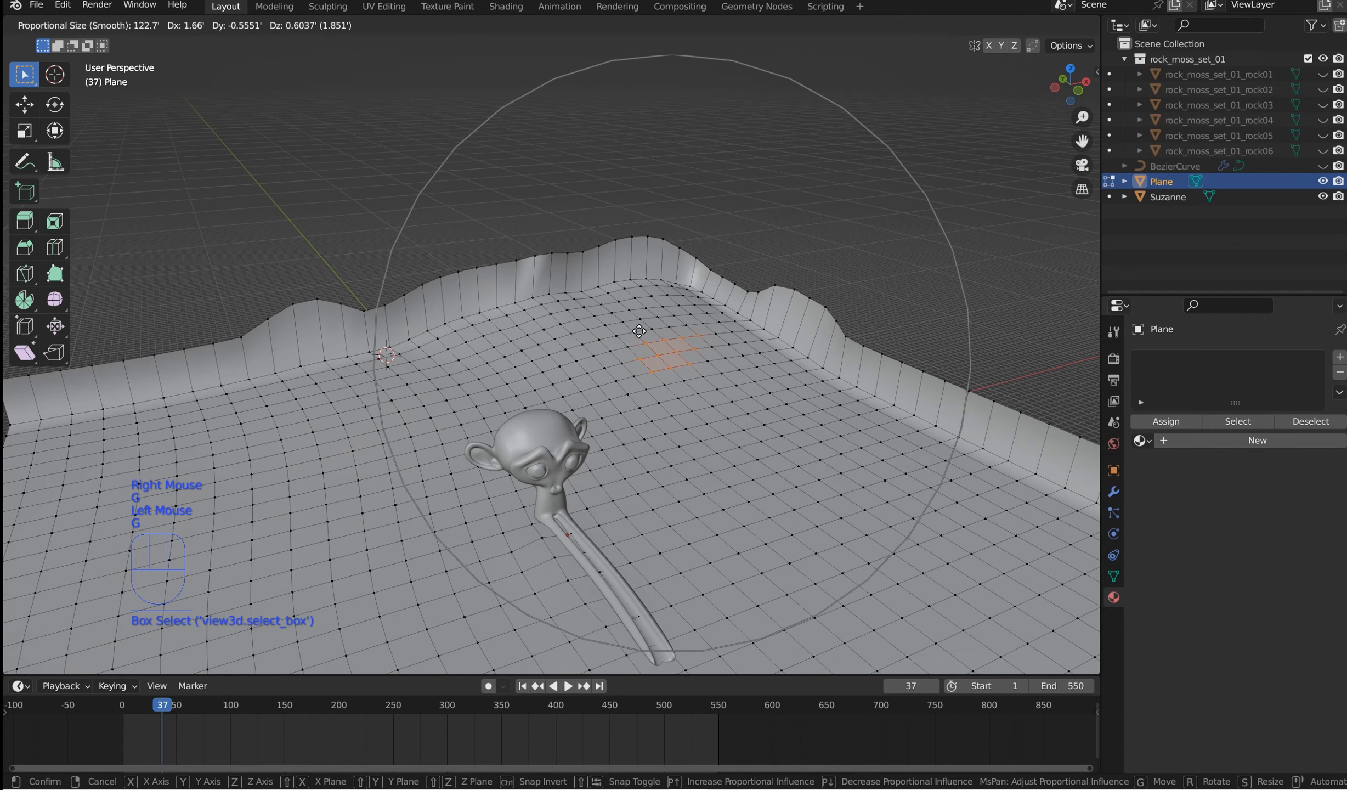
{"action": "left_click", "coordinate": [640, 345]}
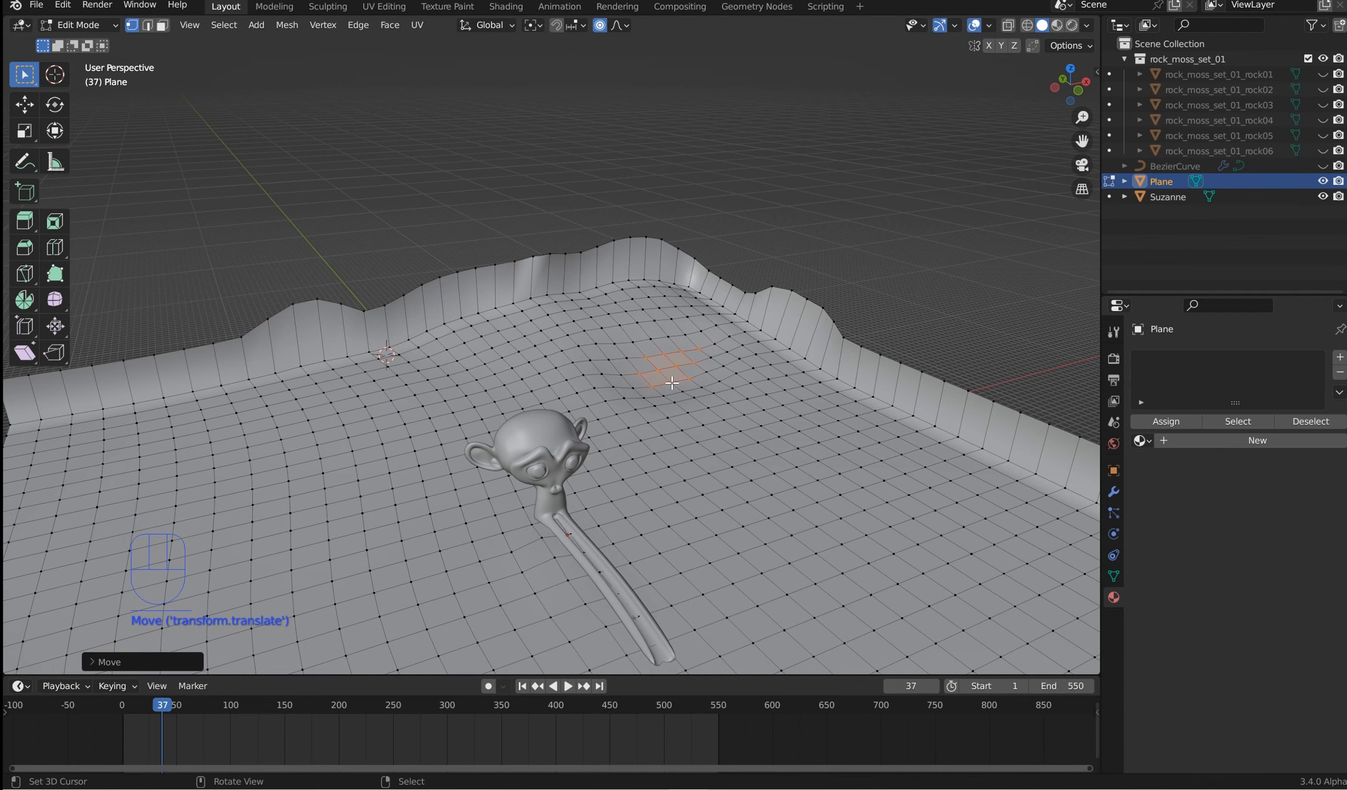
Step: Lower a ground patch beside Suzanne's head, on the side opposite the first dip, with smooth proportional editing
{"action": "middle_click_drag", "start_coordinate": [640, 345], "coordinate": [436, 436]}
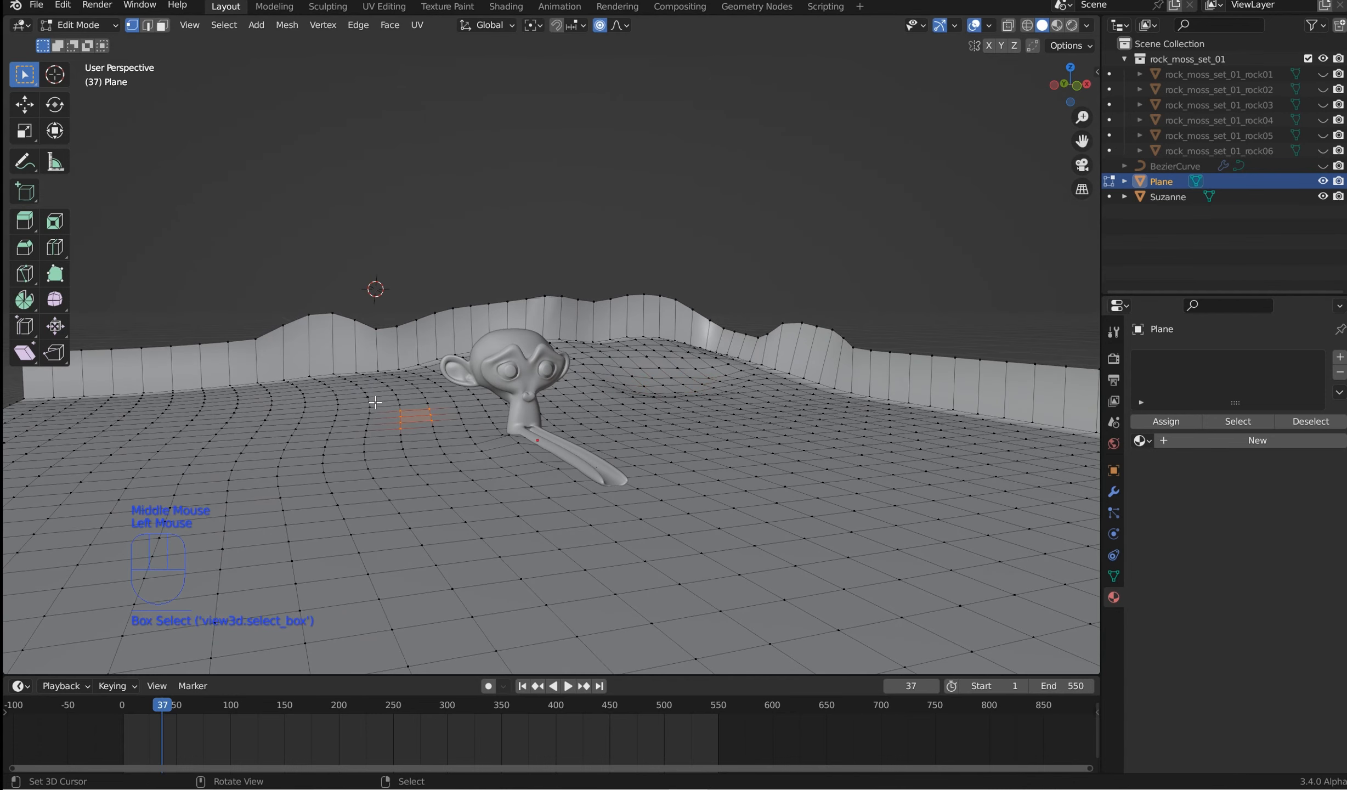
{"action": "key", "text": "g"}
{"action": "left_click", "coordinate": [367, 433]}
Step: Make an edge or face from the selected ground vertices beside the tongue's tip and raise them into a mound
{"action": "left_click", "coordinate": [713, 459]}
{"action": "key", "text": "f"}
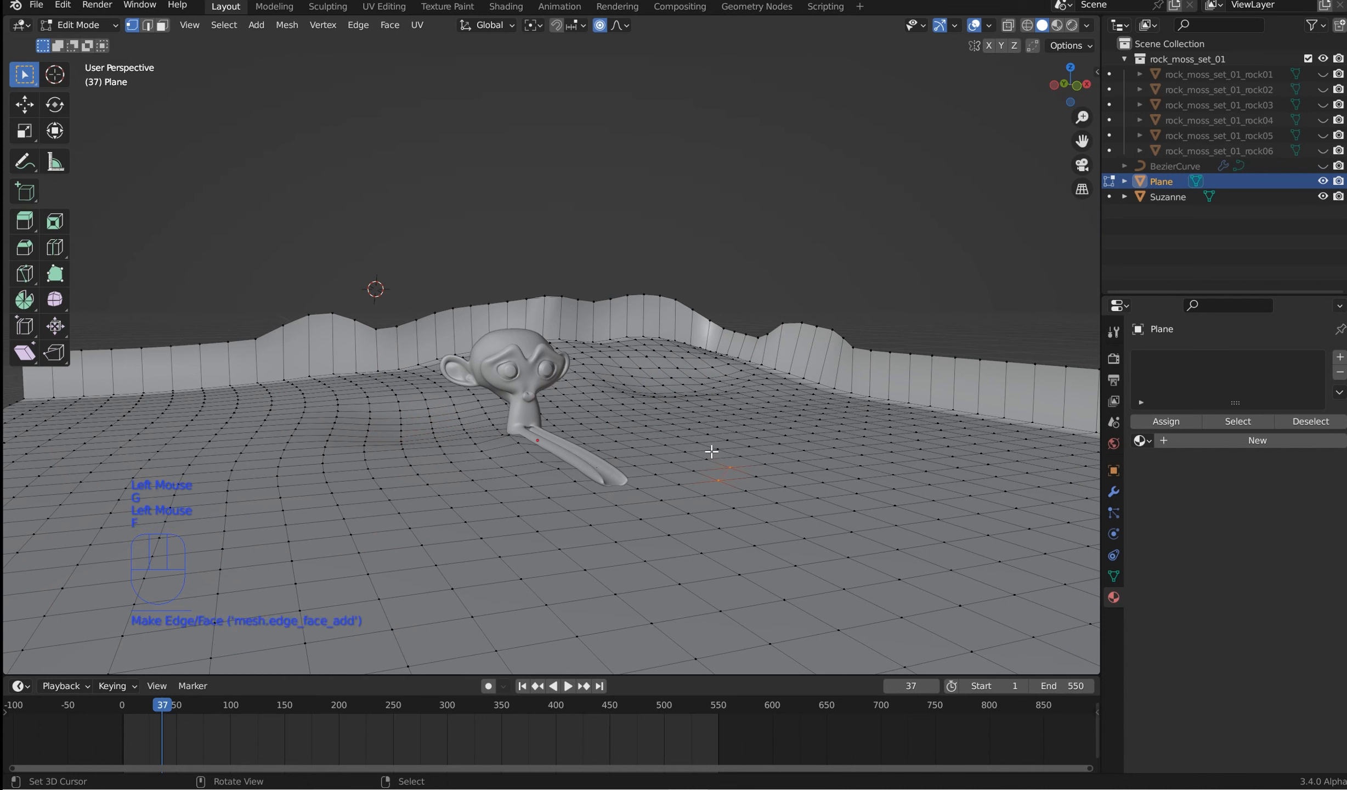
{"action": "key", "text": "g"}
{"action": "left_click", "coordinate": [613, 412]}
Step: Raise a ground patch well to the side of Suzanne about 4.6 ft into a mound with a reduced proportional radius
{"action": "left_click", "coordinate": [220, 406]}
{"action": "key", "text": "g"}
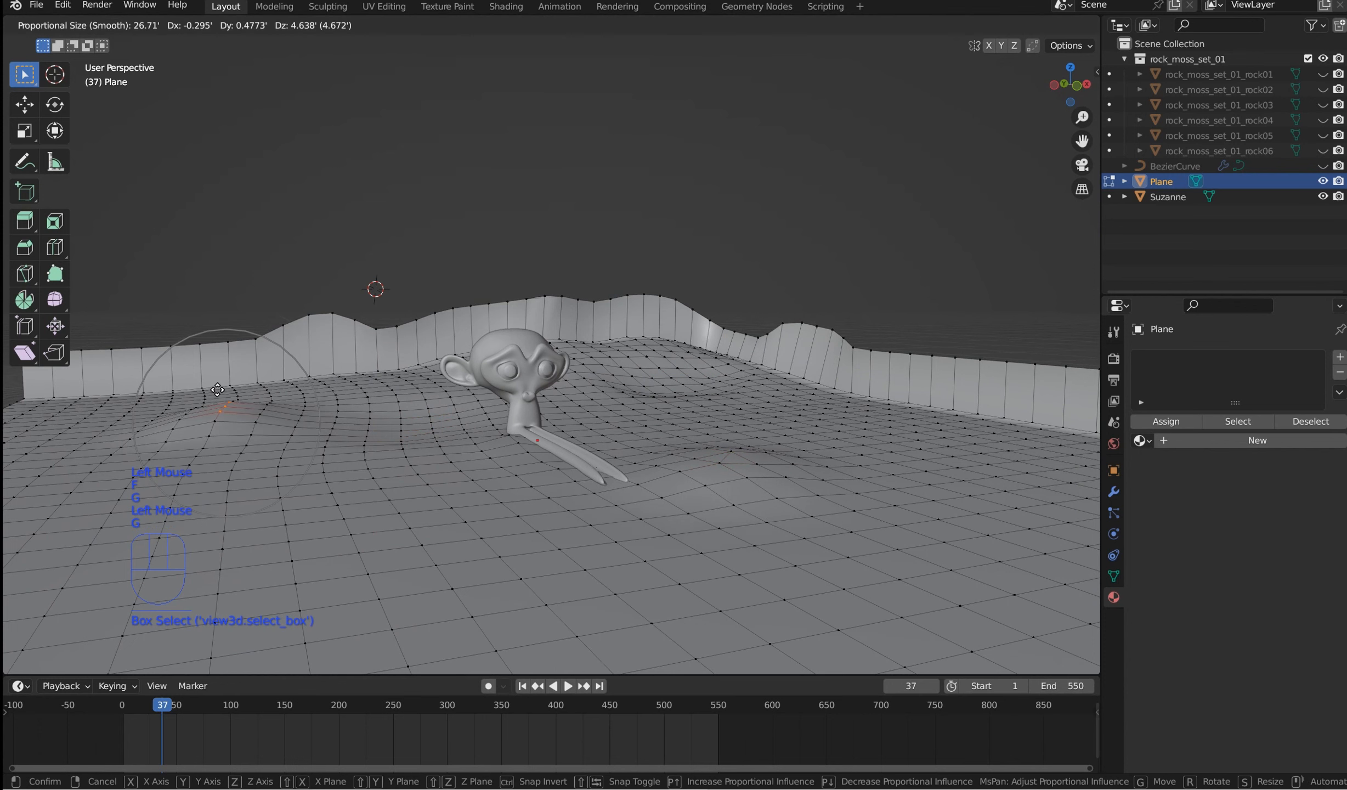
{"action": "scroll", "coordinate": [219, 387], "scroll_direction": "up", "scroll_amount": 3}
{"action": "left_click", "coordinate": [220, 388]}
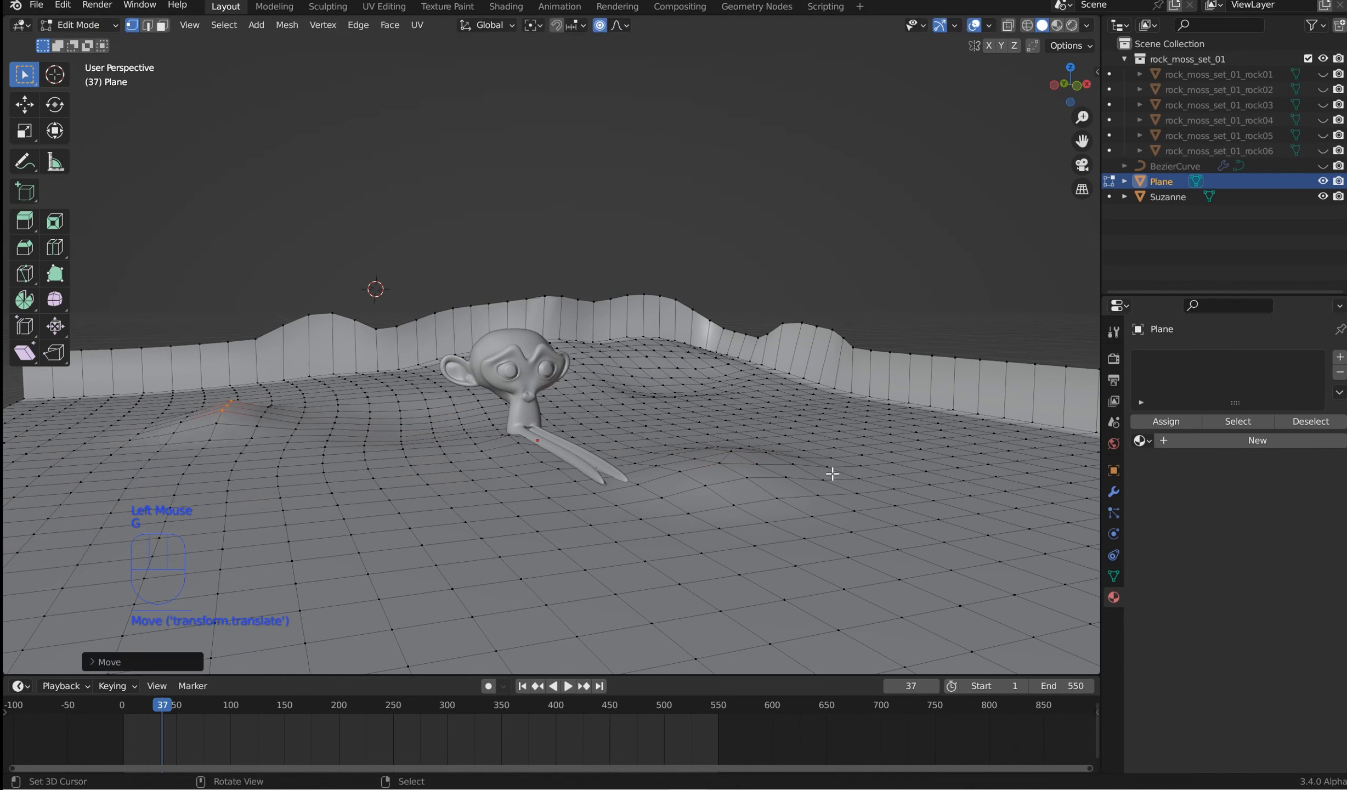
{"action": "left_click", "coordinate": [858, 417]}
{"action": "key", "text": "g"}
{"action": "scroll", "coordinate": [835, 387], "scroll_direction": "down", "scroll_amount": 4}
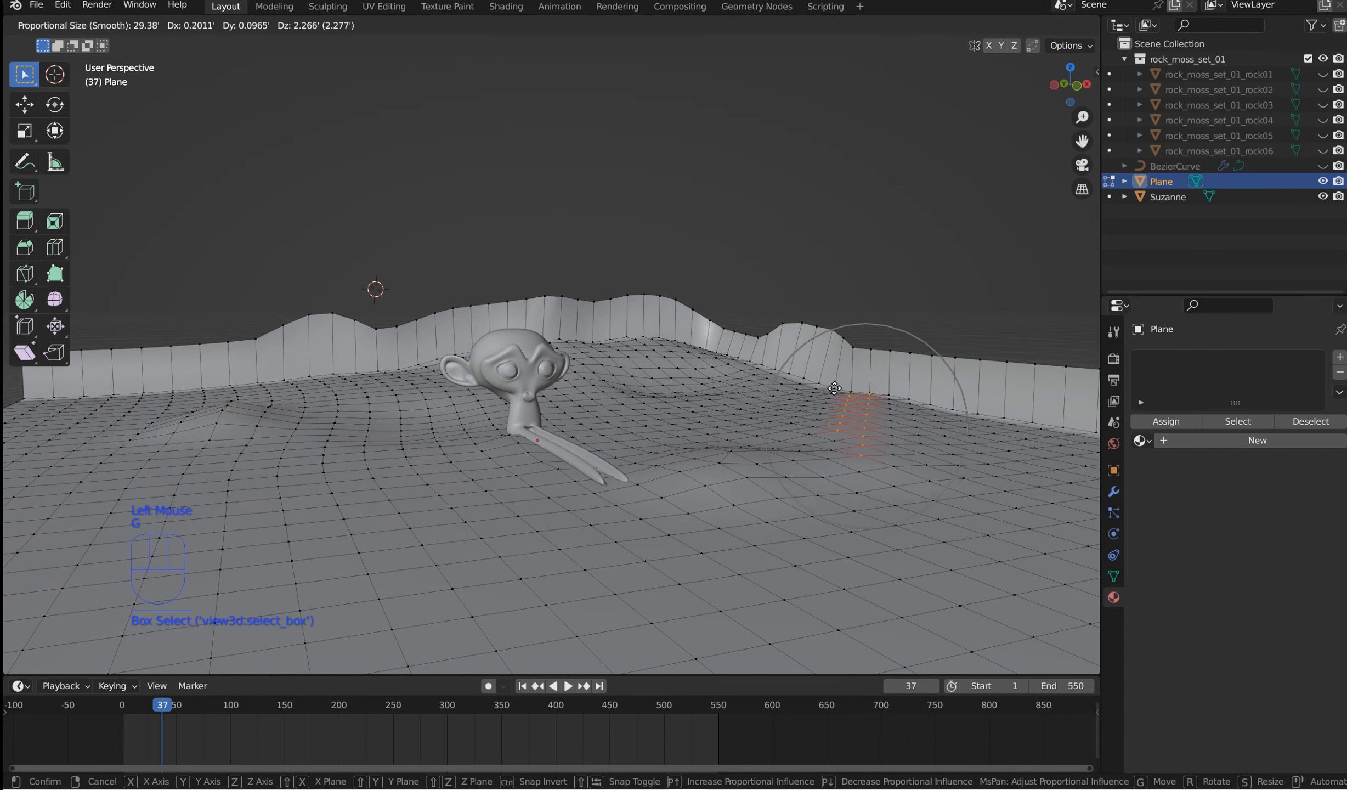
Step: Raise a single ground vertex near the side wall about 6.8 ft, with a smooth proportional radius of about 39 ft
{"action": "right_click", "coordinate": [839, 417]}
{"action": "key", "text": "g"}
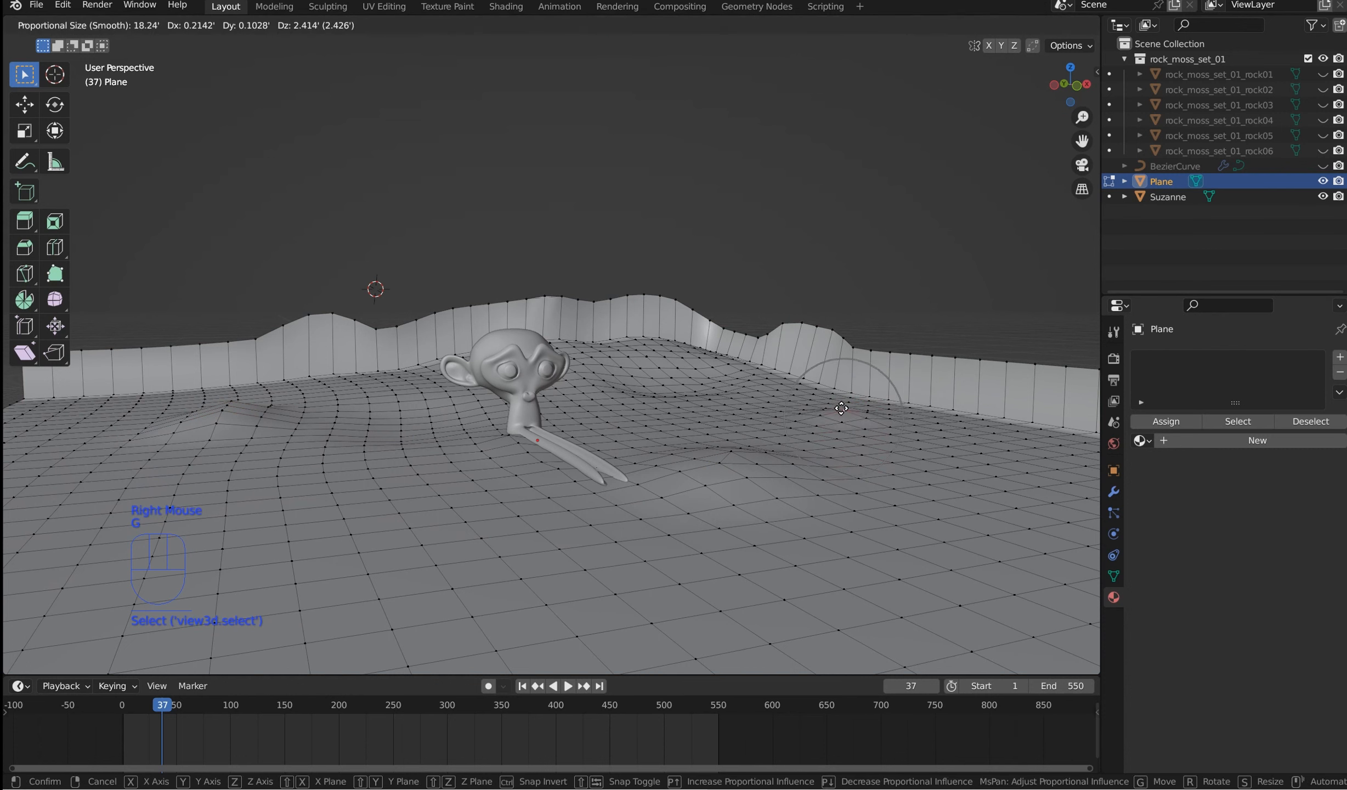
{"action": "scroll", "coordinate": [840, 408], "scroll_direction": "down", "scroll_amount": 1}
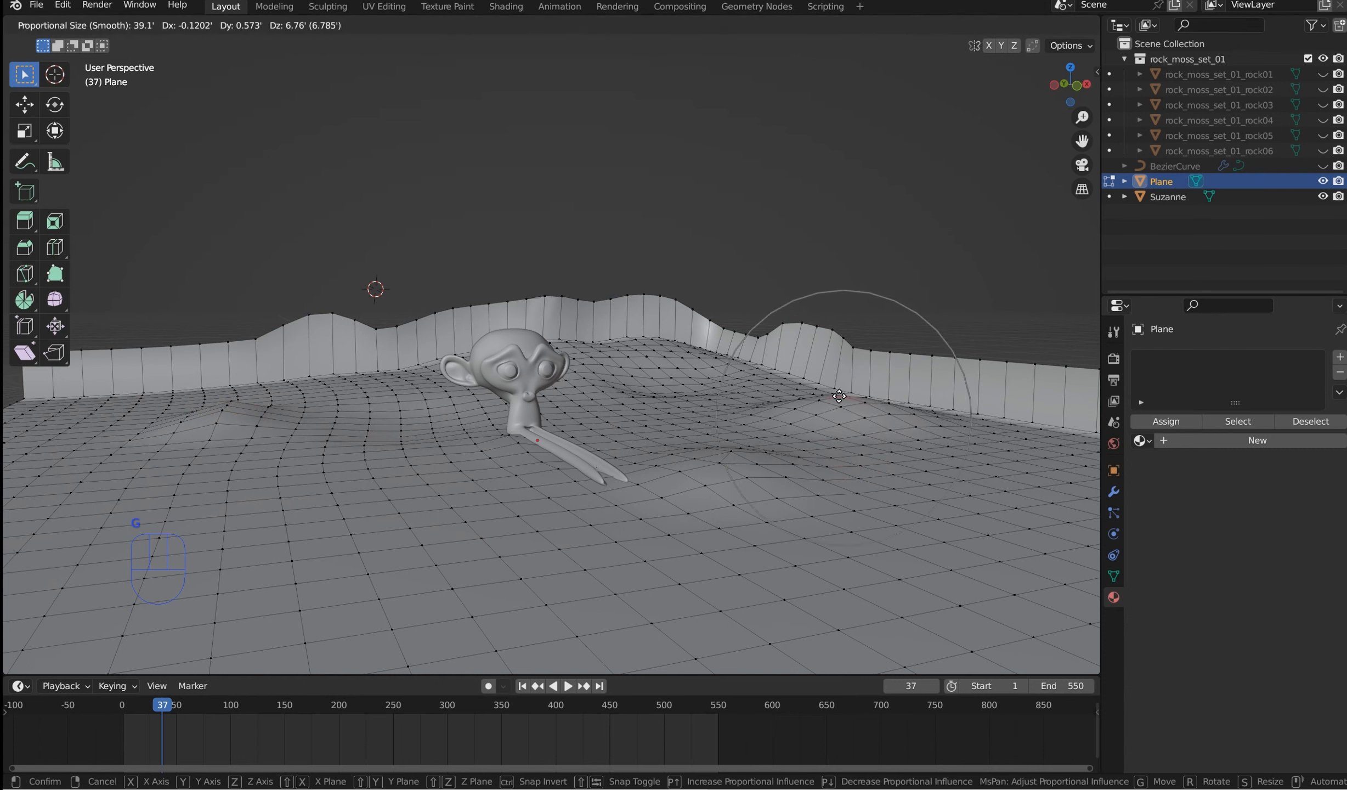
{"action": "left_click", "coordinate": [840, 396]}
Step: Raise a ground vertex between Suzanne's head and the back wall into a mound with an enlarged proportional radius
{"action": "left_click", "coordinate": [384, 388]}
{"action": "key", "text": "g"}
{"action": "scroll", "coordinate": [384, 388], "scroll_direction": "down", "scroll_amount": 2}
{"action": "left_click", "coordinate": [384, 375]}
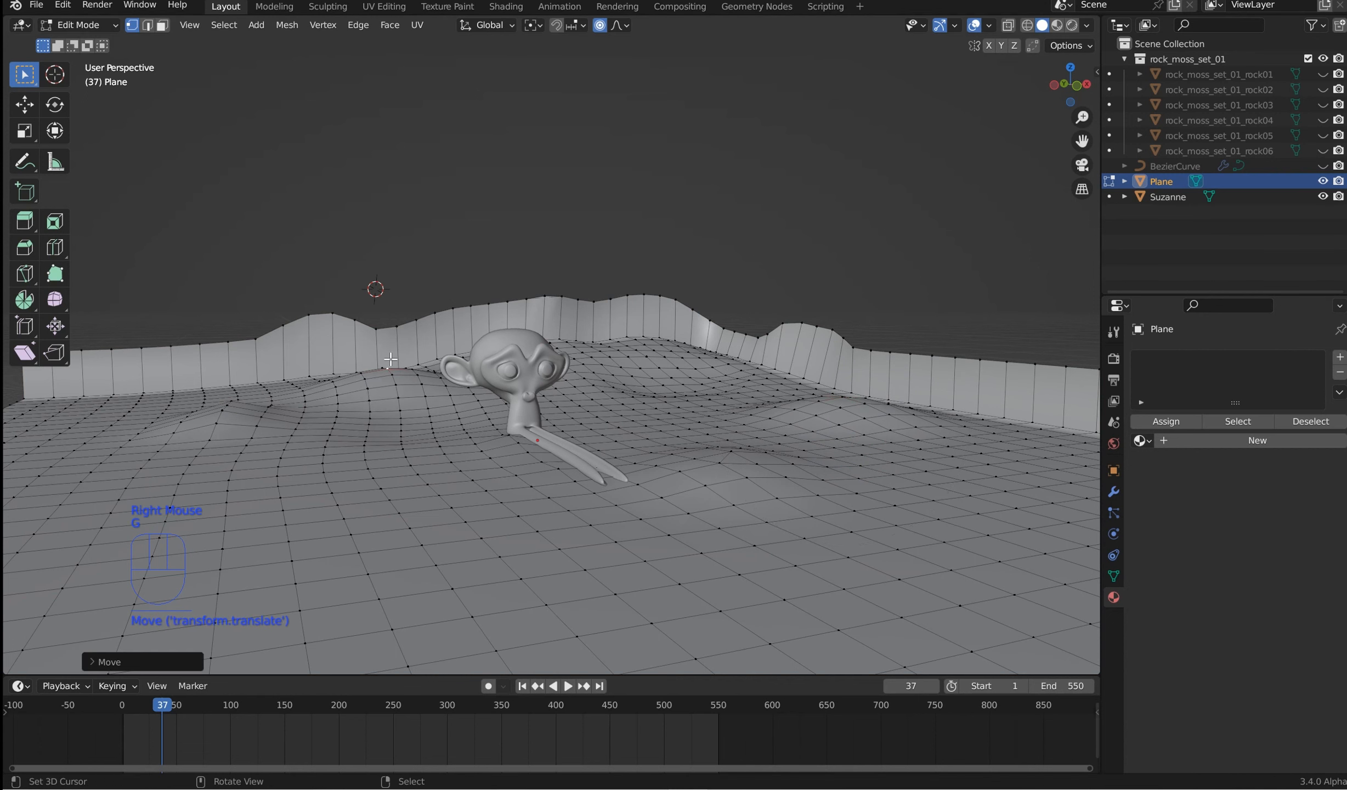
Step: Raise a rim vertex on the back wall beside Suzanne's head to form another peak
{"action": "right_click", "coordinate": [416, 301]}
{"action": "key", "text": "g"}
{"action": "right_click", "coordinate": [417, 301]}
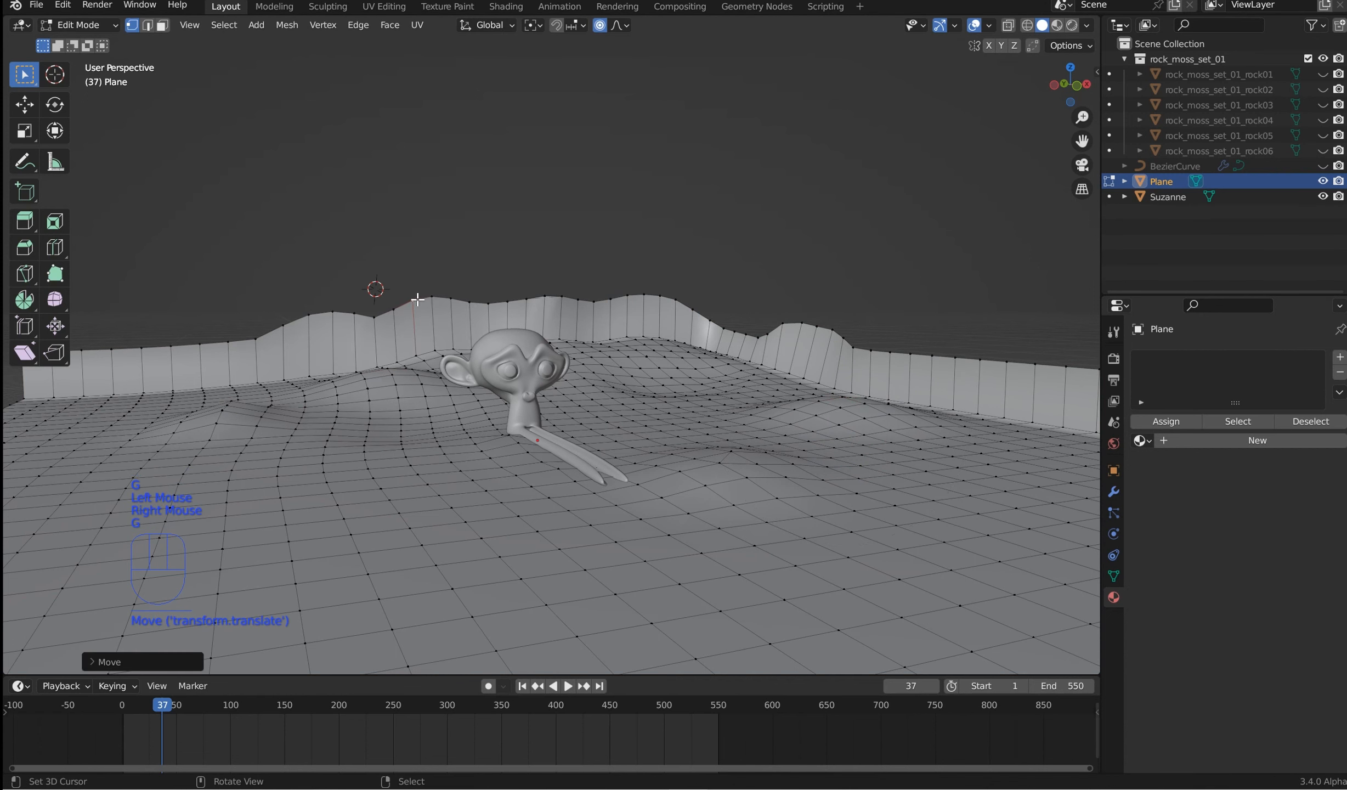
Step: Return the plane to Object Mode and enable Auto Smooth for its normals
{"action": "key", "text": "Tab"}
{"action": "middle_click_drag", "start_coordinate": [812, 246], "coordinate": [860, 262]}
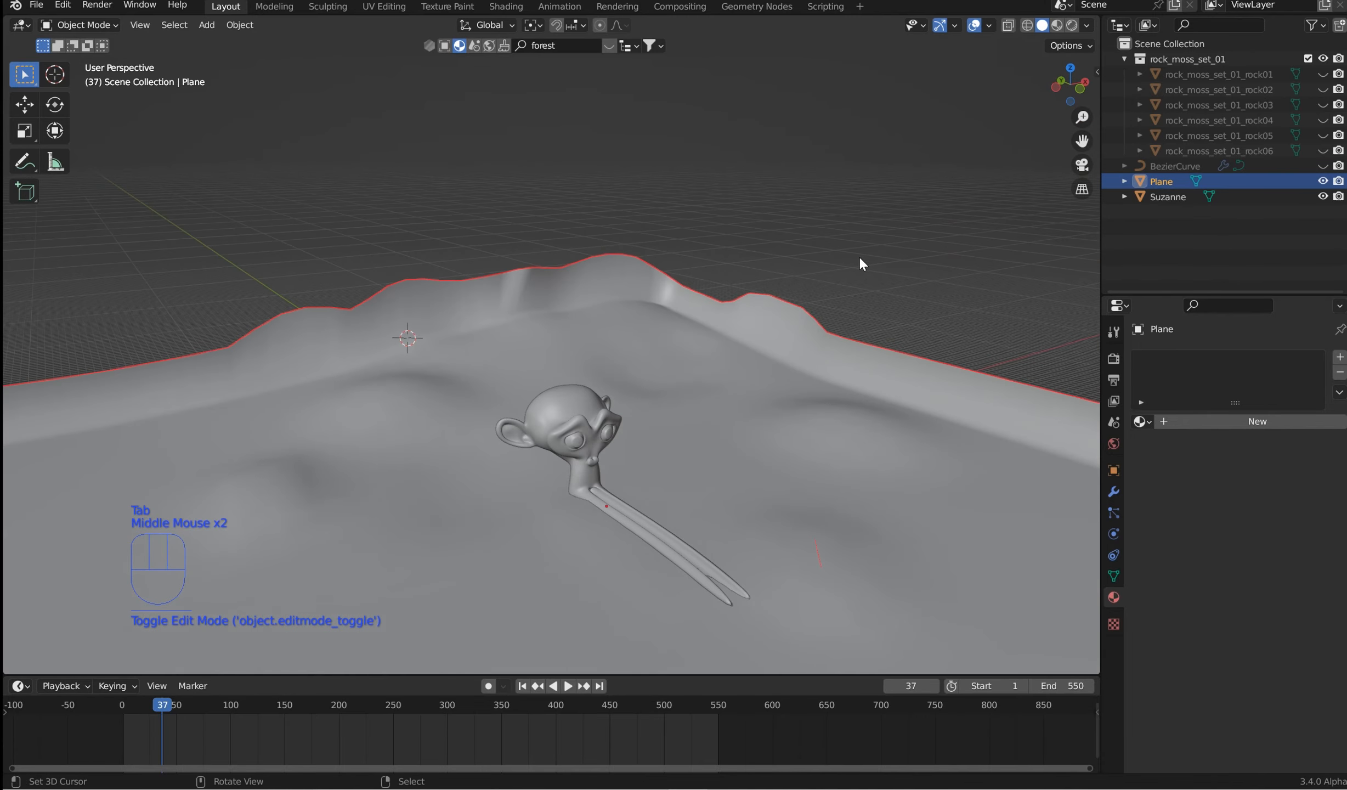
{"action": "left_click", "coordinate": [1113, 576]}
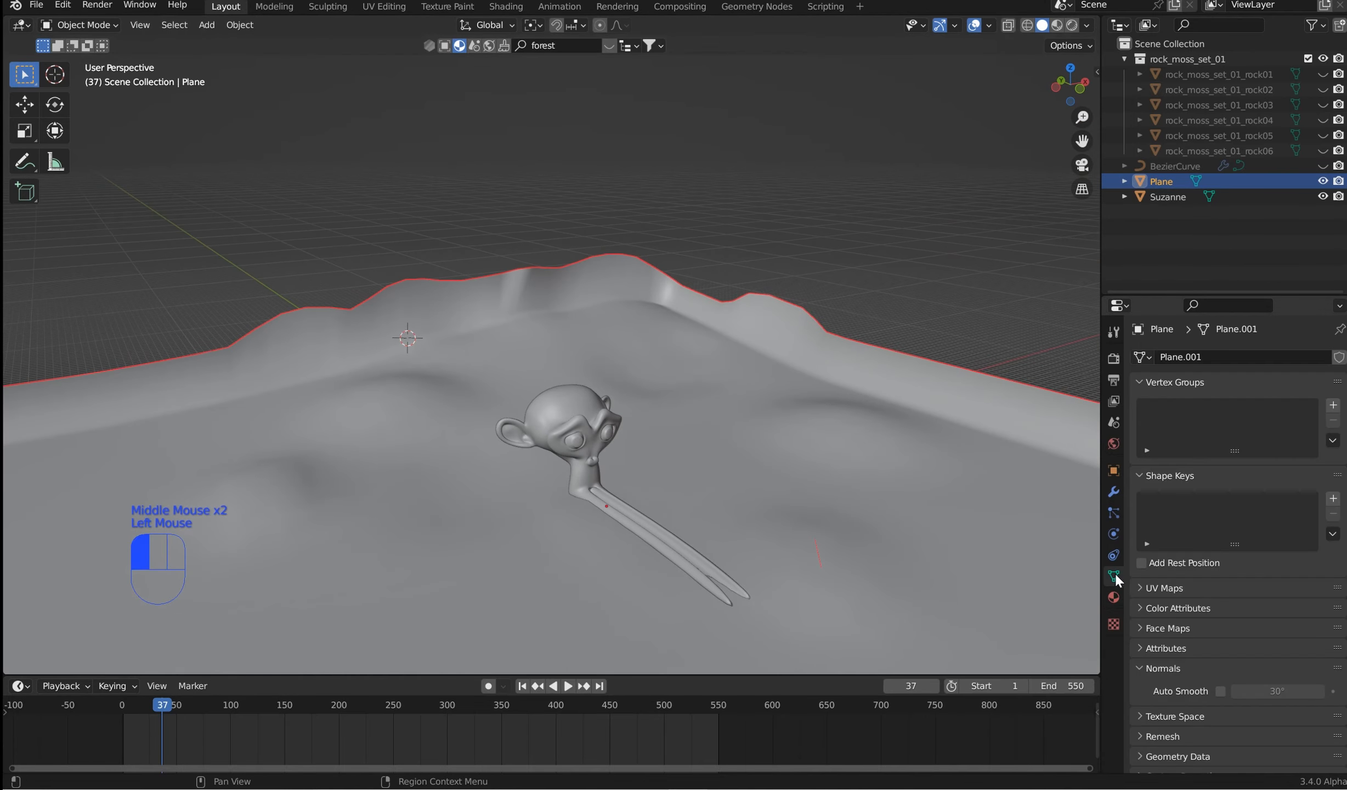
{"action": "left_click", "coordinate": [1220, 691]}
Step: Loop-select the faces of the surrounding hill wall, create a new material on the plane and assign it to them
{"action": "middle_click_drag", "start_coordinate": [823, 478], "coordinate": [470, 379]}
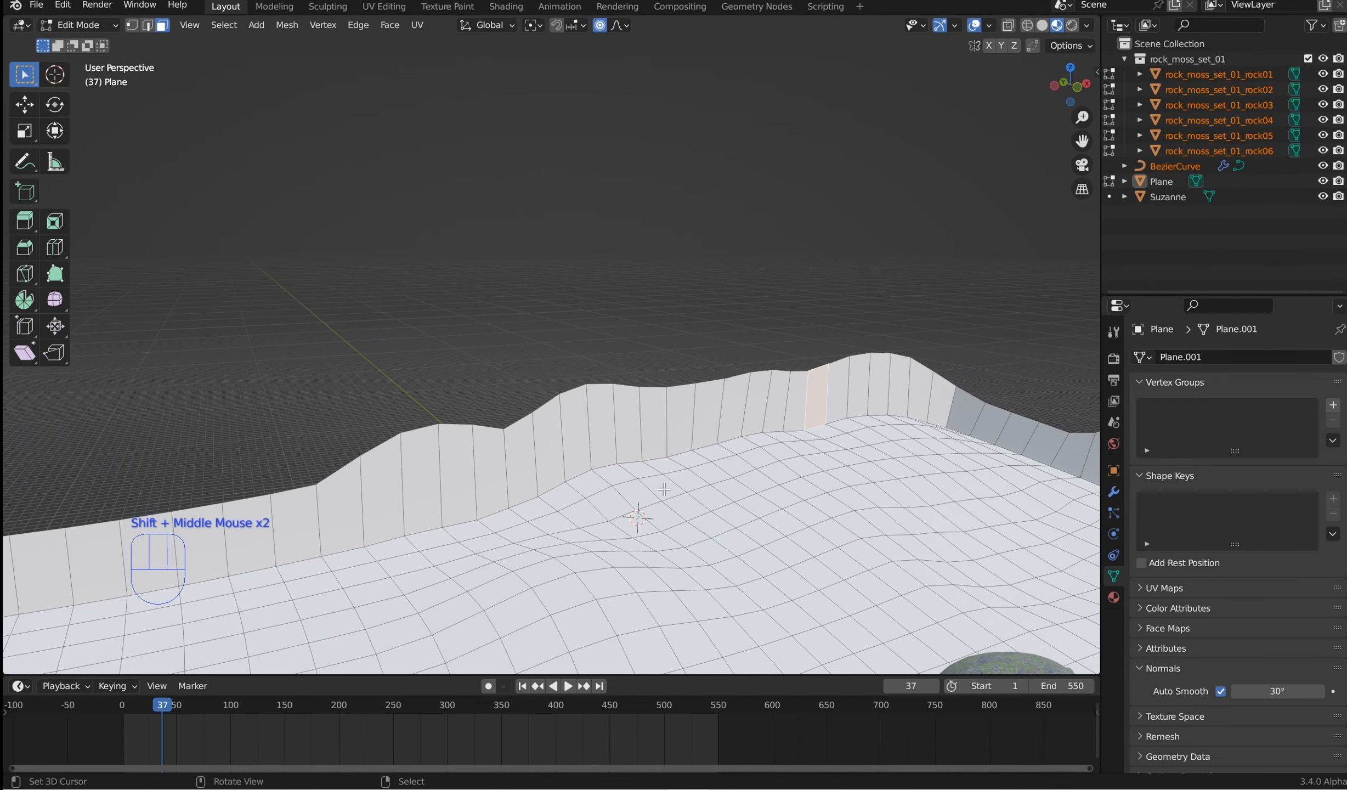
{"action": "right_click", "coordinate": [638, 403], "text": "alt+shift"}
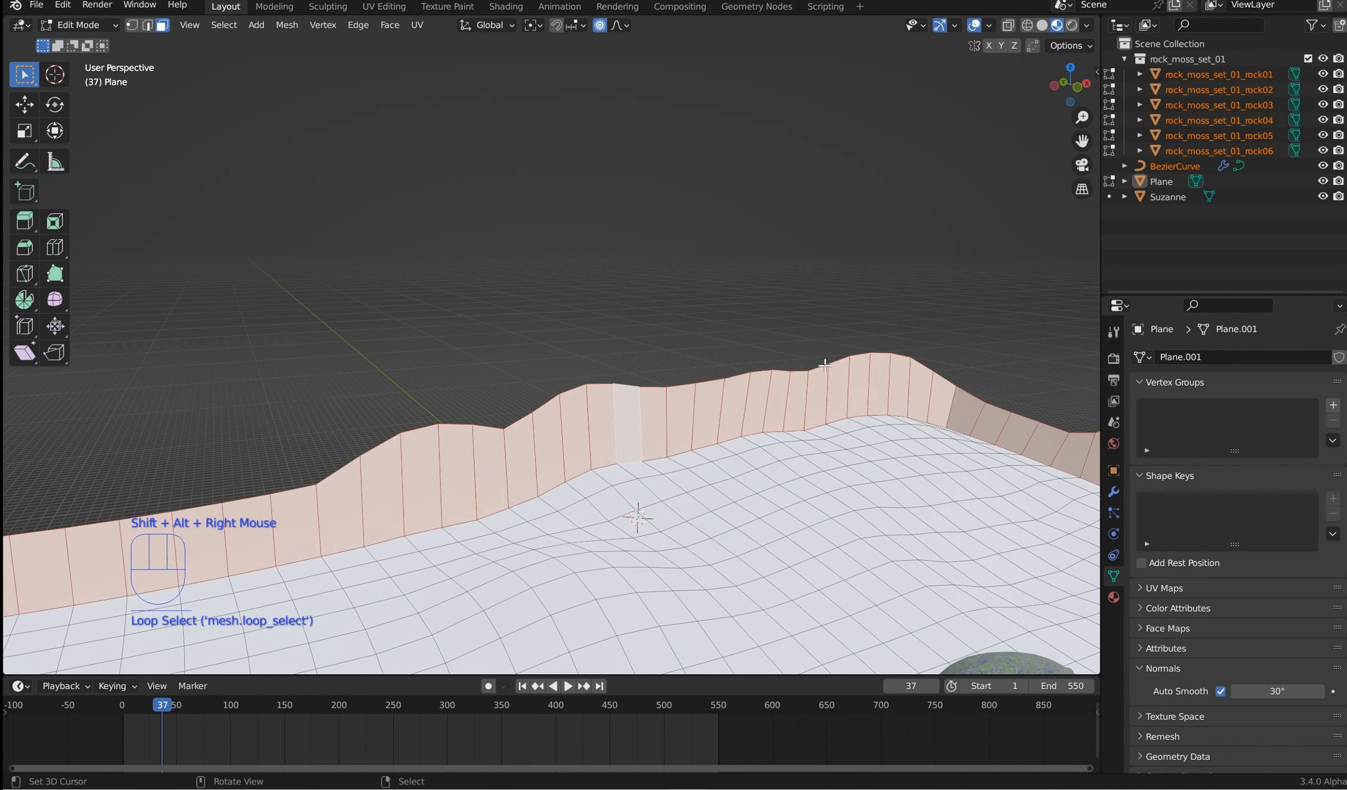
{"action": "left_click", "coordinate": [1116, 596]}
{"action": "left_click", "coordinate": [1303, 438]}
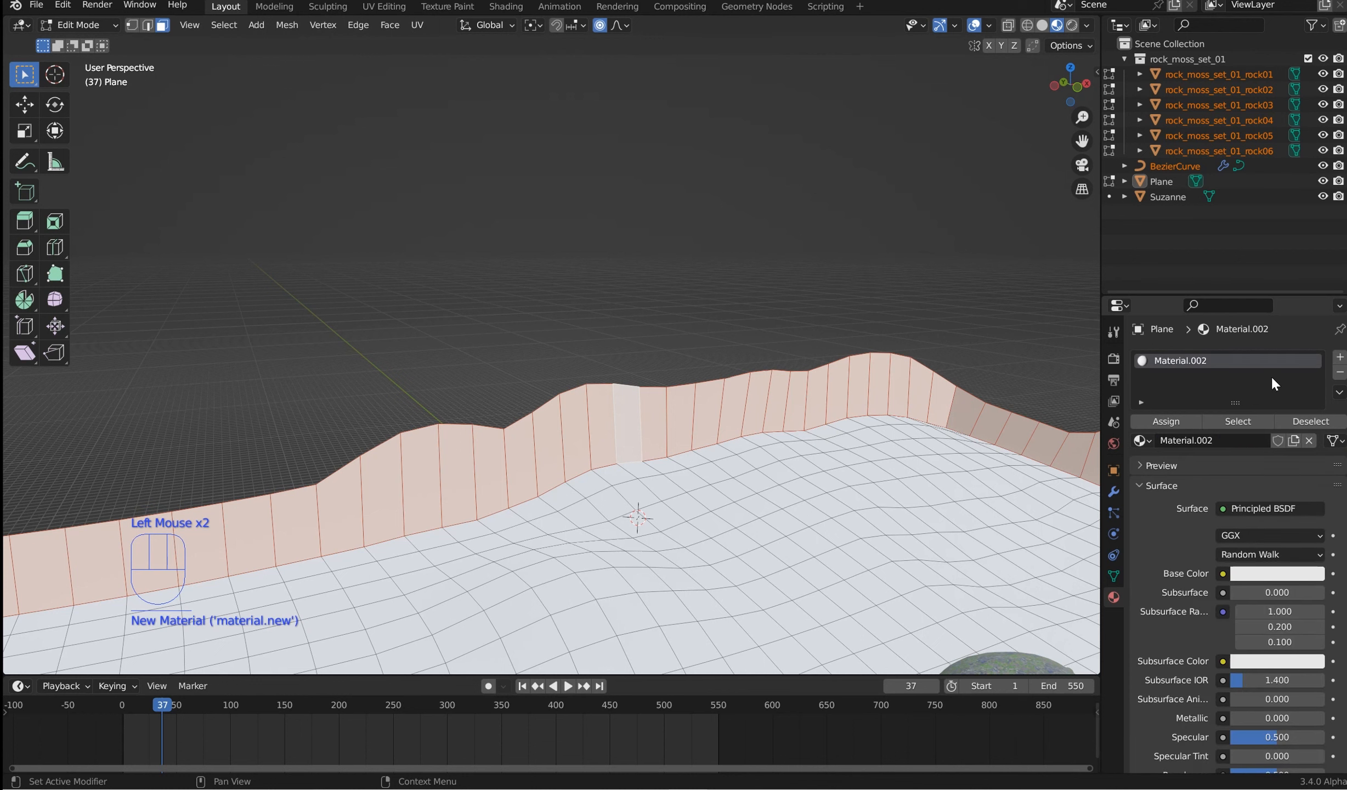
{"action": "left_click", "coordinate": [1167, 421]}
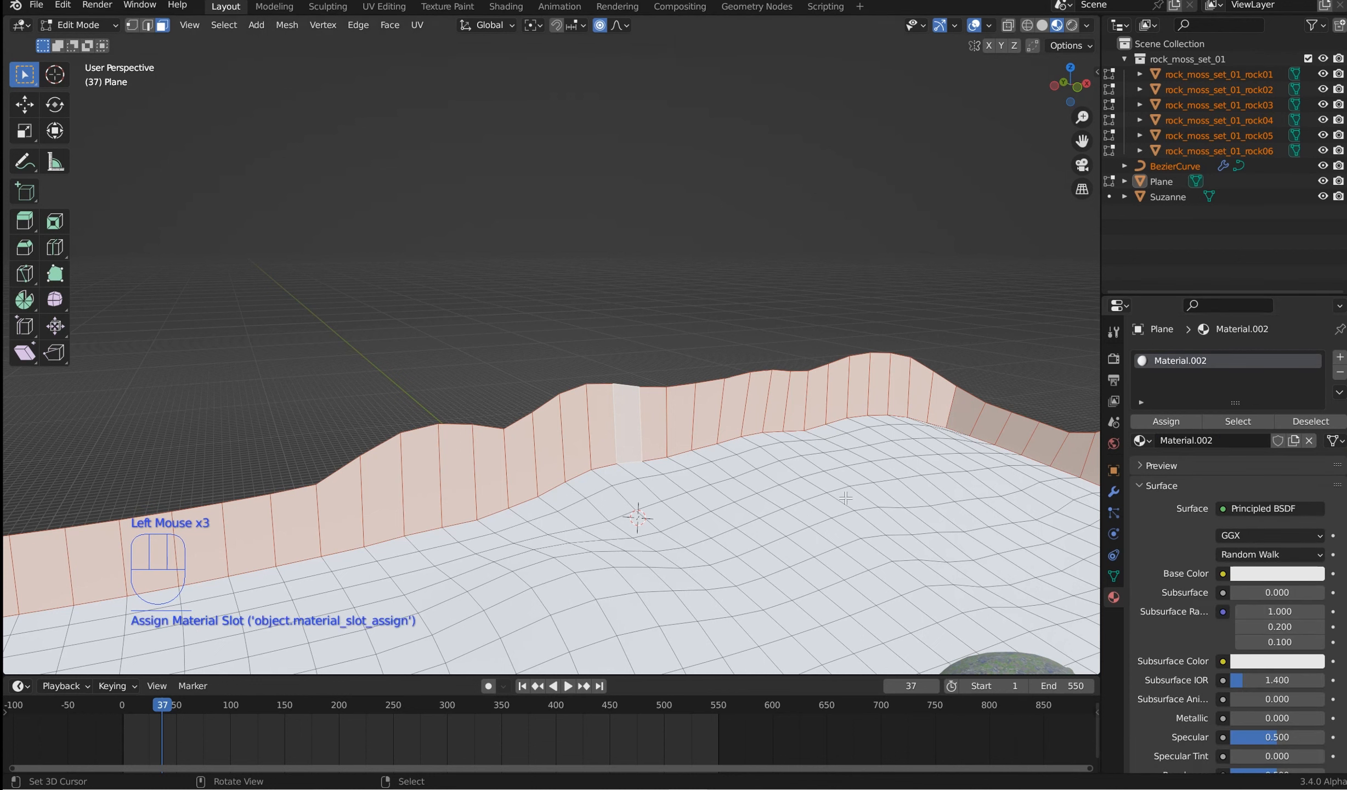
Step: Invert the face selection to the ground, assign it to a second, empty material slot, and return to Object Mode
{"action": "key", "text": "space"}
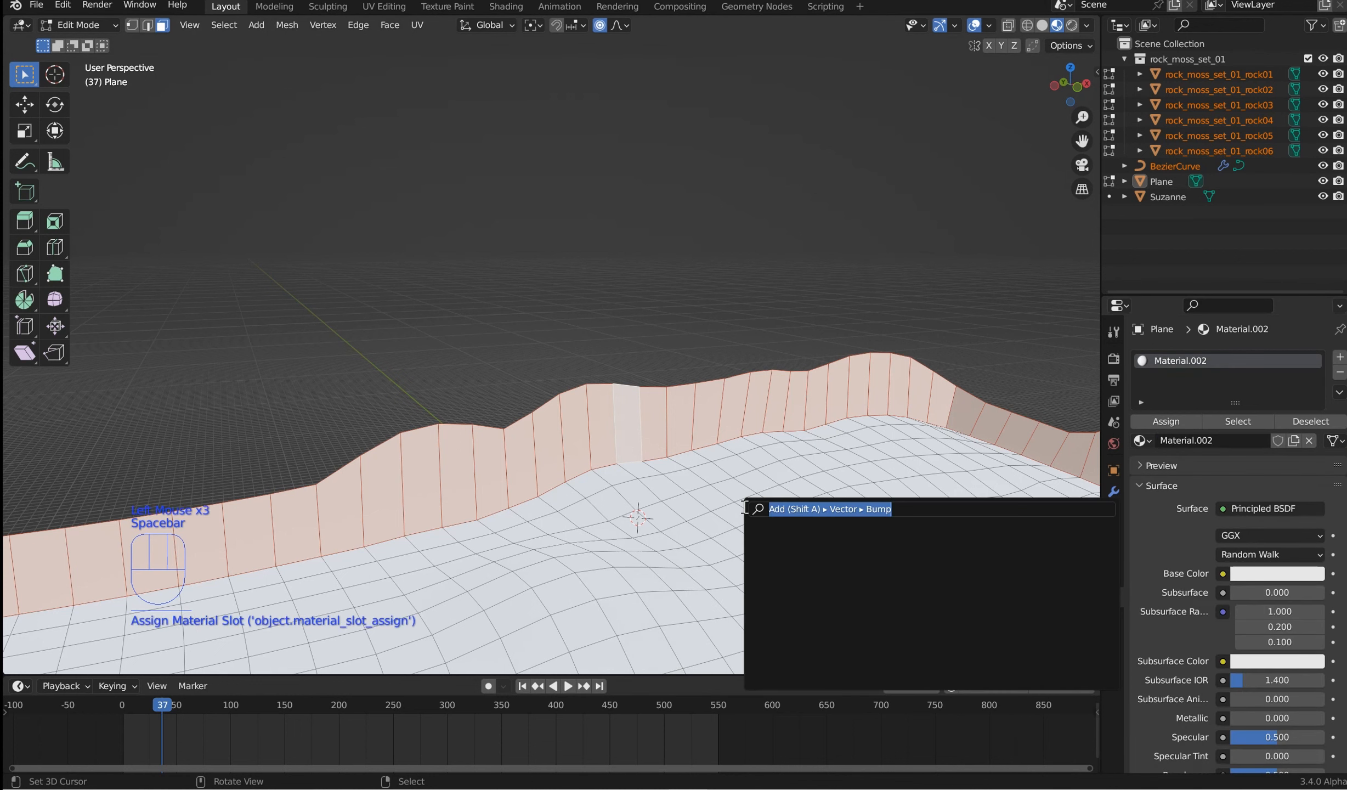
{"action": "type", "text": "invert"}
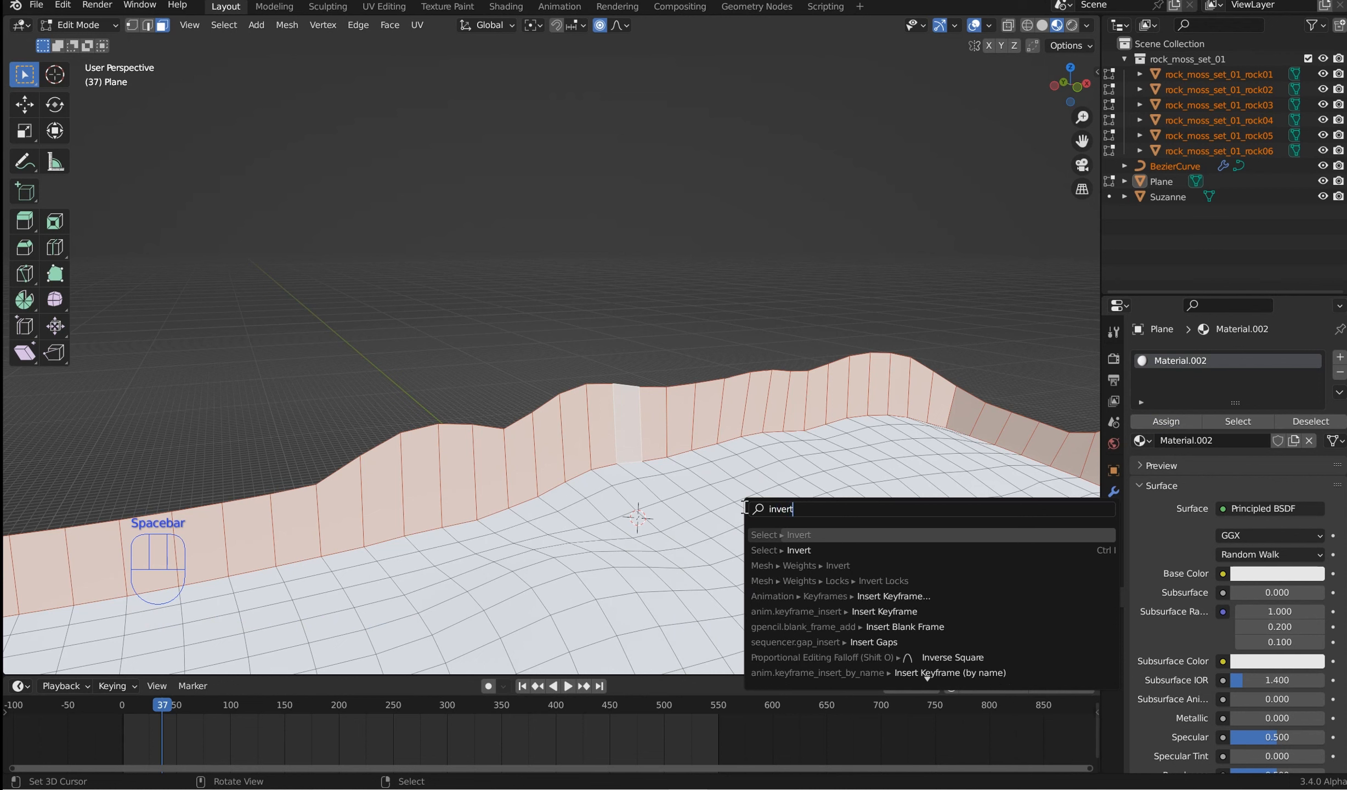
{"action": "left_click", "coordinate": [760, 540]}
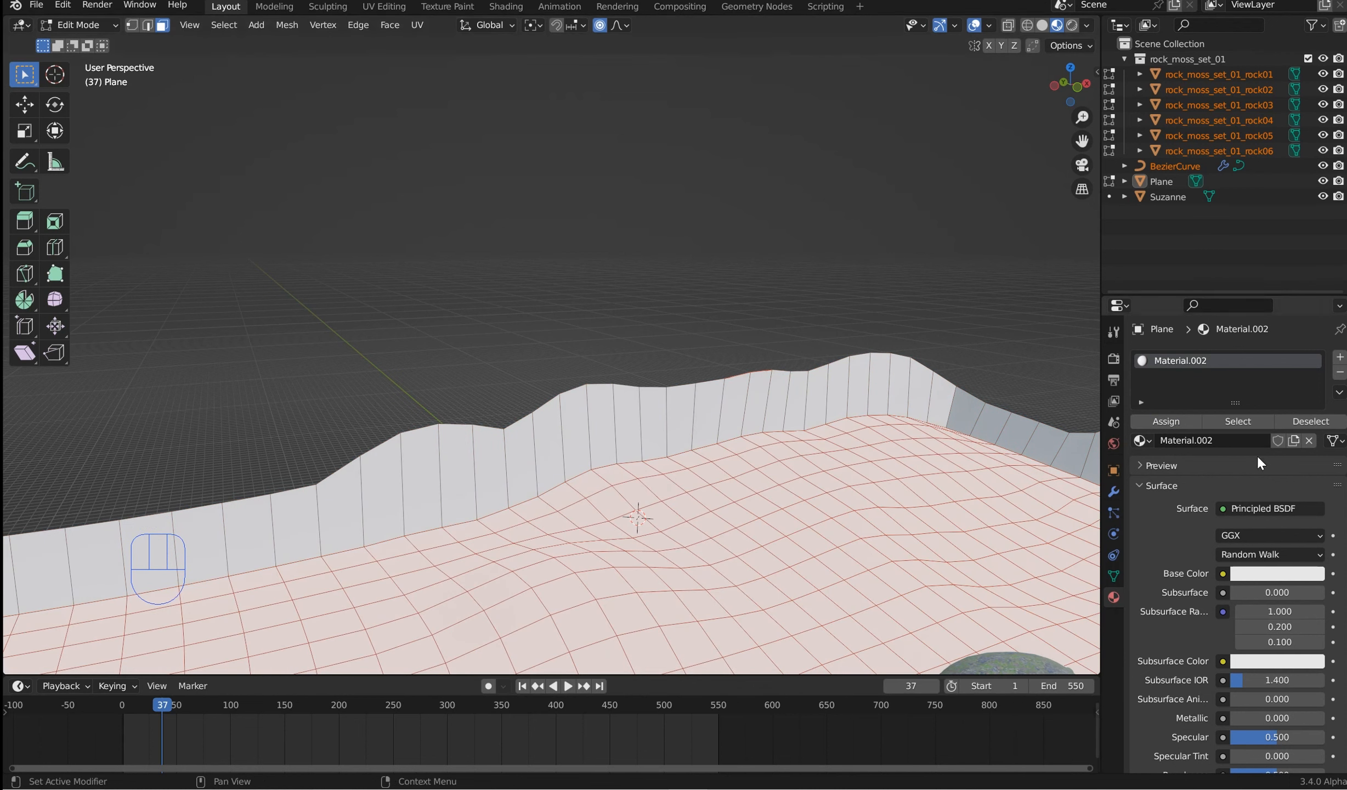
{"action": "left_click", "coordinate": [1340, 357]}
{"action": "left_click", "coordinate": [1180, 447]}
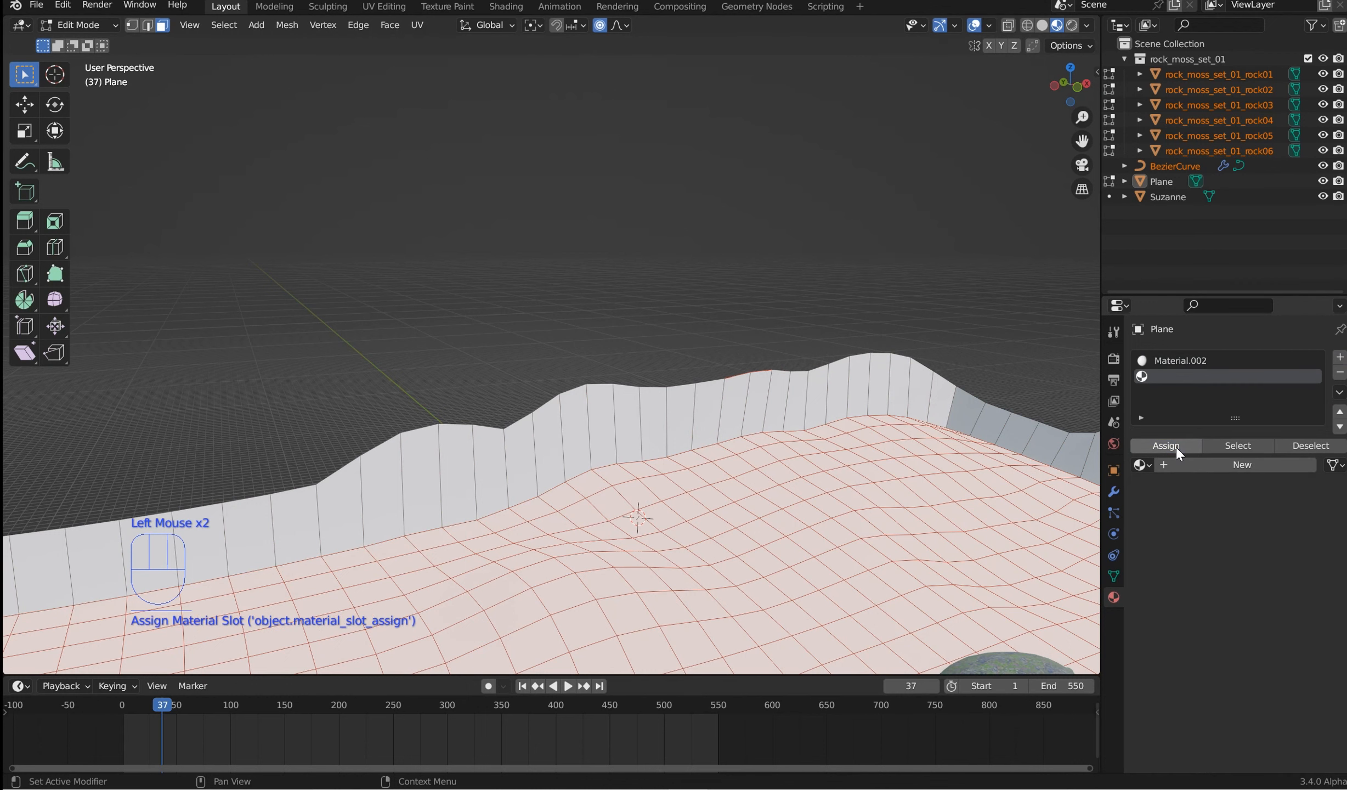
{"action": "key", "text": "Tab"}
{"action": "mouse_move", "coordinate": [645, 349]}
{"action": "middle_mouse_down"}
{"action": "mouse_move", "coordinate": [625, 420]}
{"action": "mouse_move", "coordinate": [659, 412]}
{"action": "mouse_move", "coordinate": [638, 342]}
{"action": "middle_mouse_up"}
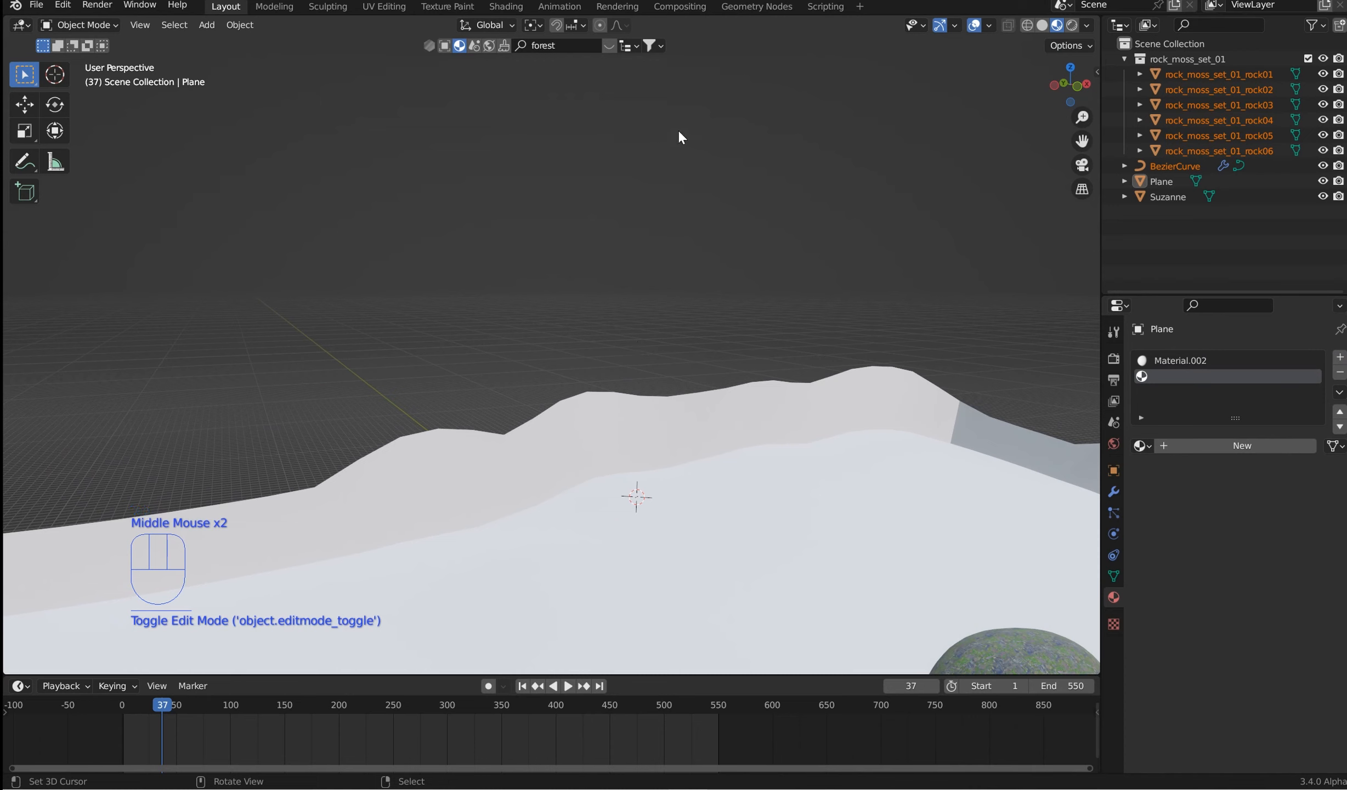
Step: Search the material library for "rock cliff" and apply the Cliff rock 01 material to the hill faces of the plane
{"action": "left_click", "coordinate": [567, 47]}
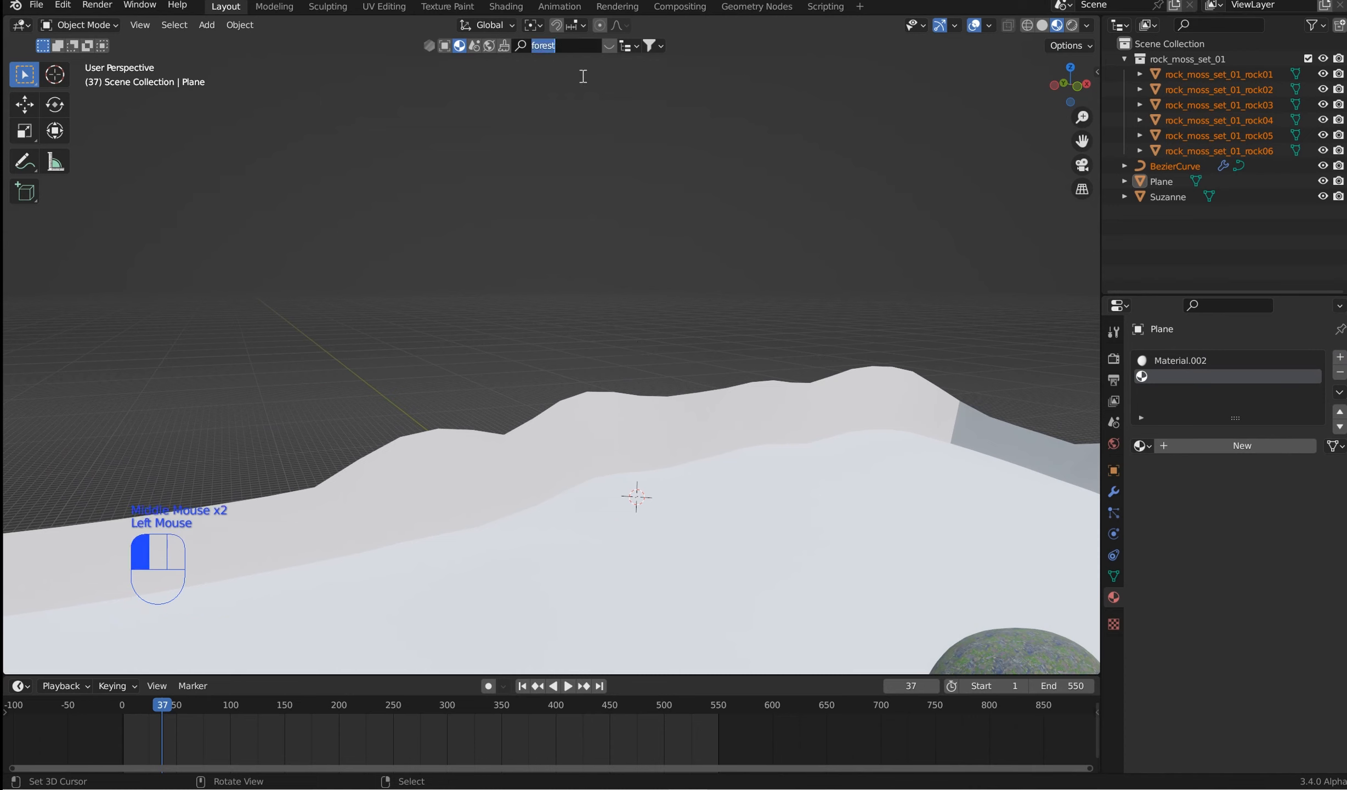
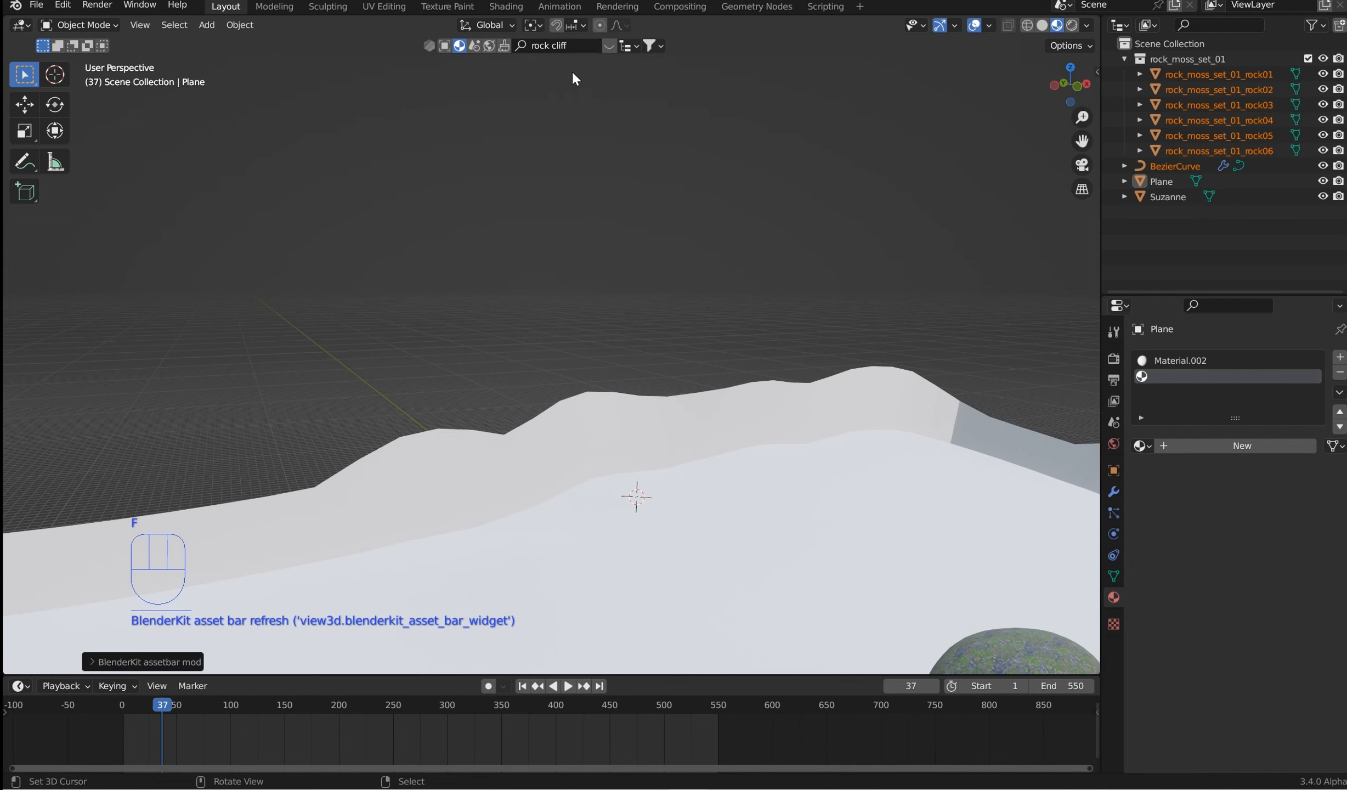
{"action": "left_click", "coordinate": [610, 47]}
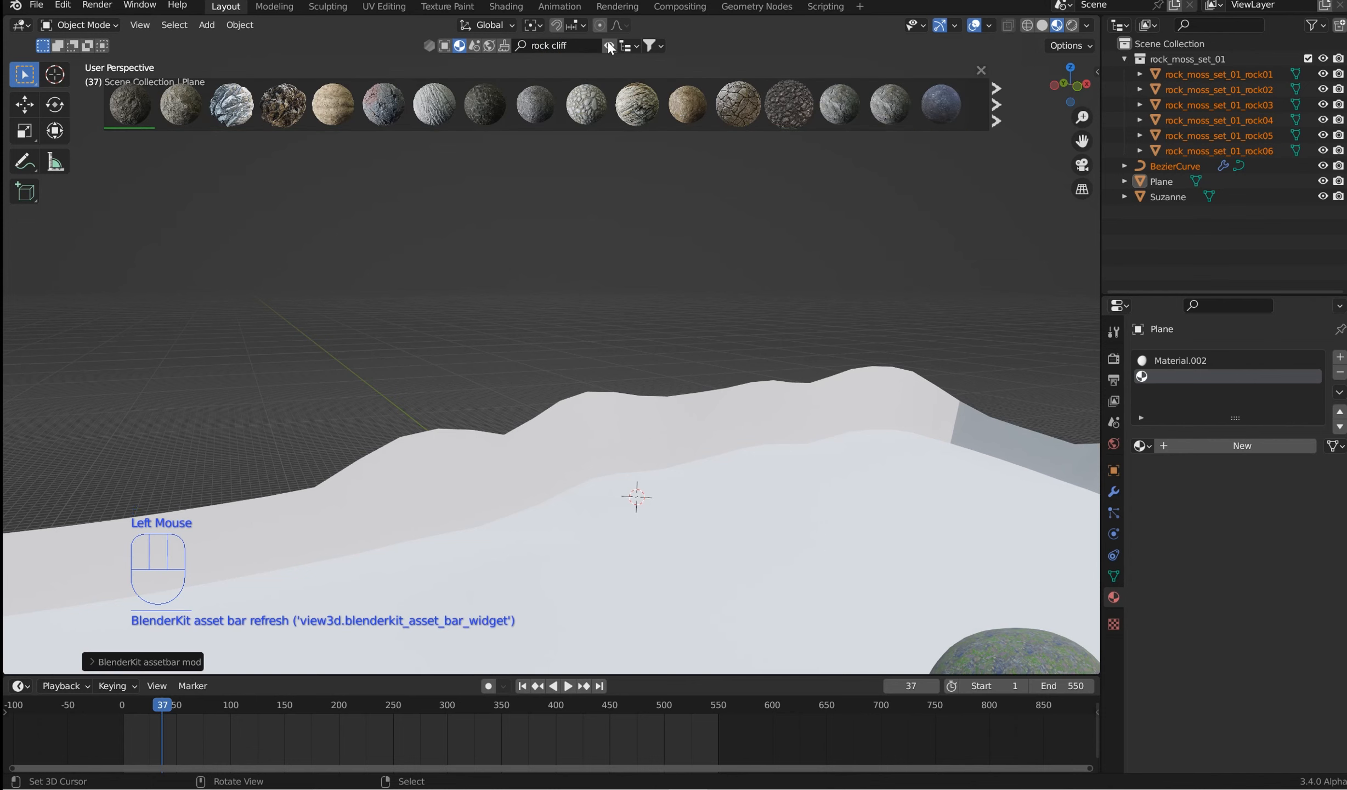
{"action": "mouse_move", "coordinate": [356, 114]}
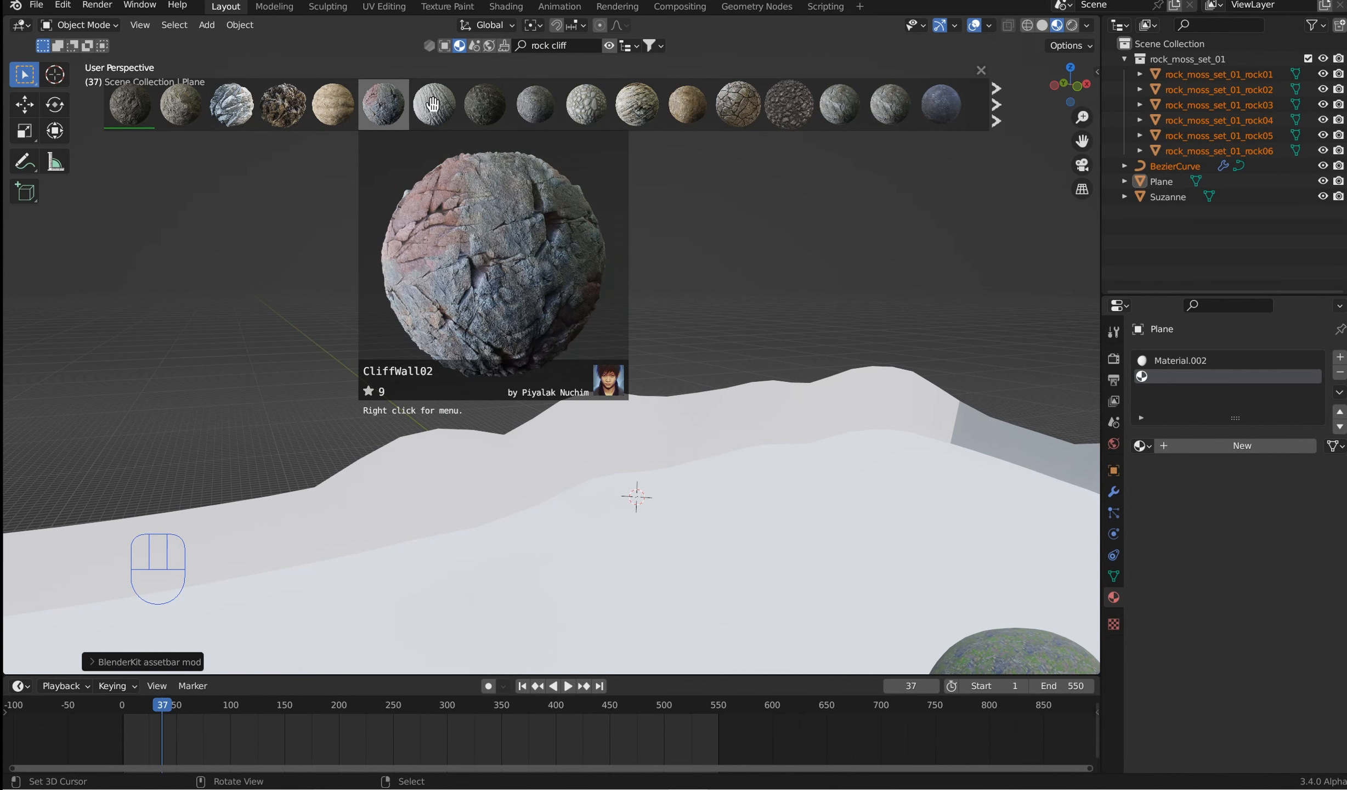
{"action": "mouse_move", "coordinate": [294, 104]}
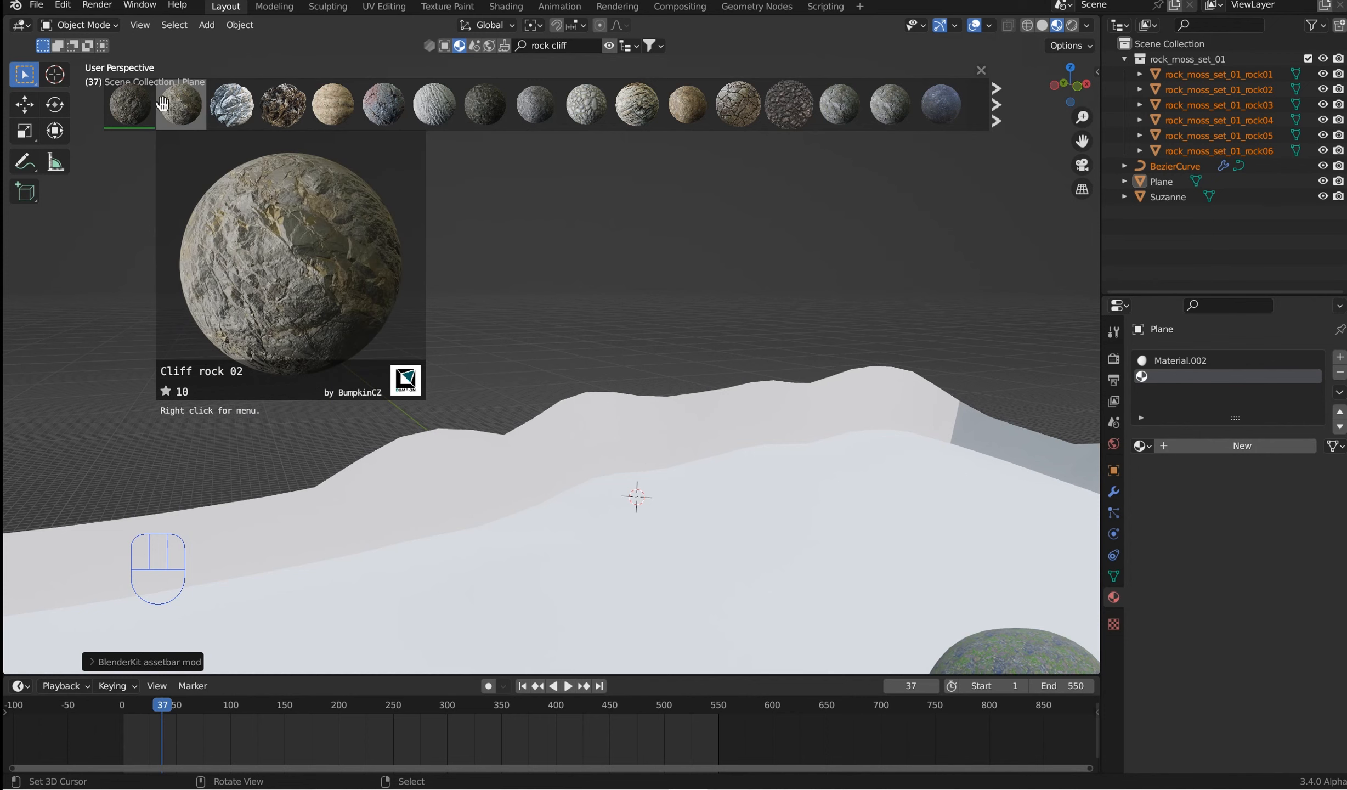
{"action": "mouse_move", "coordinate": [150, 100]}
{"action": "left_click_drag", "start_coordinate": [124, 99], "coordinate": [521, 443]}
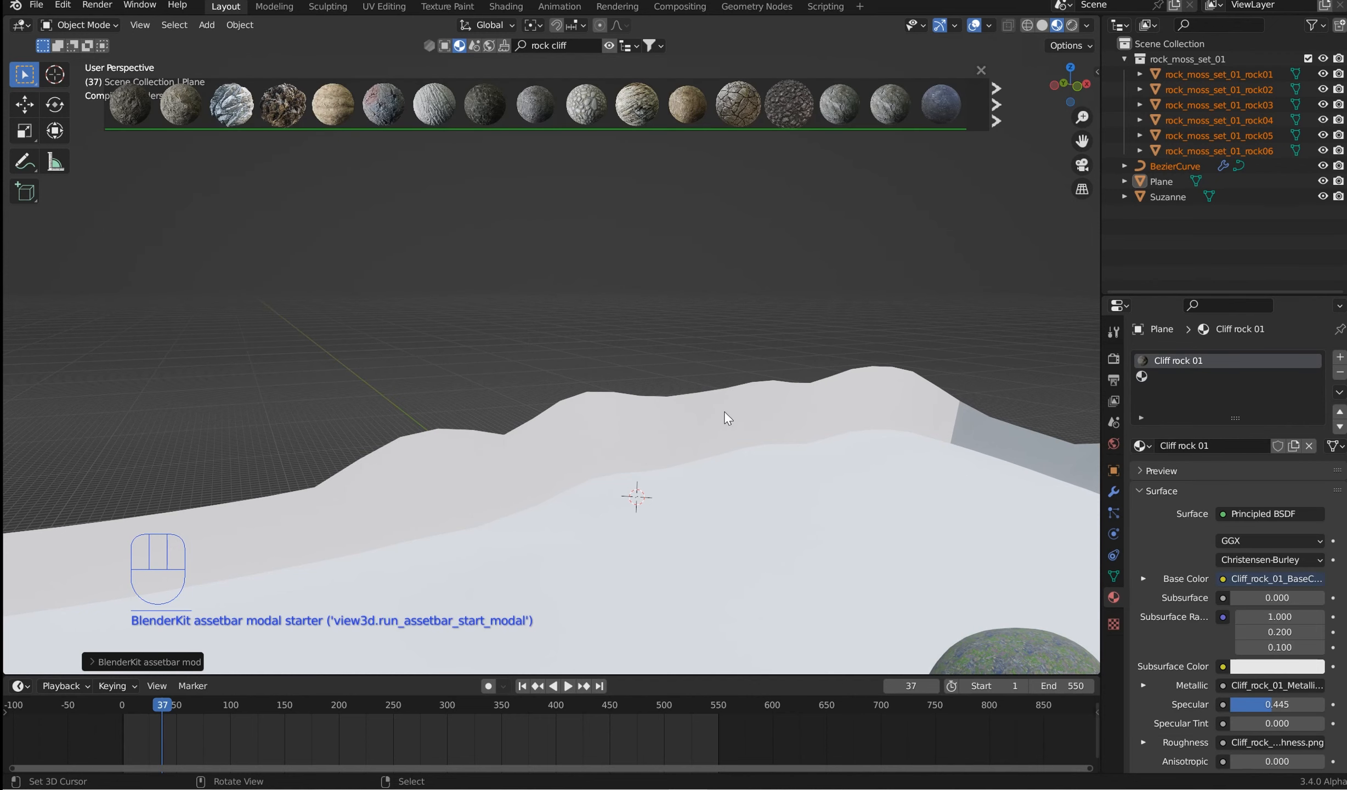
{"action": "middle_click_drag", "start_coordinate": [754, 418], "coordinate": [750, 393]}
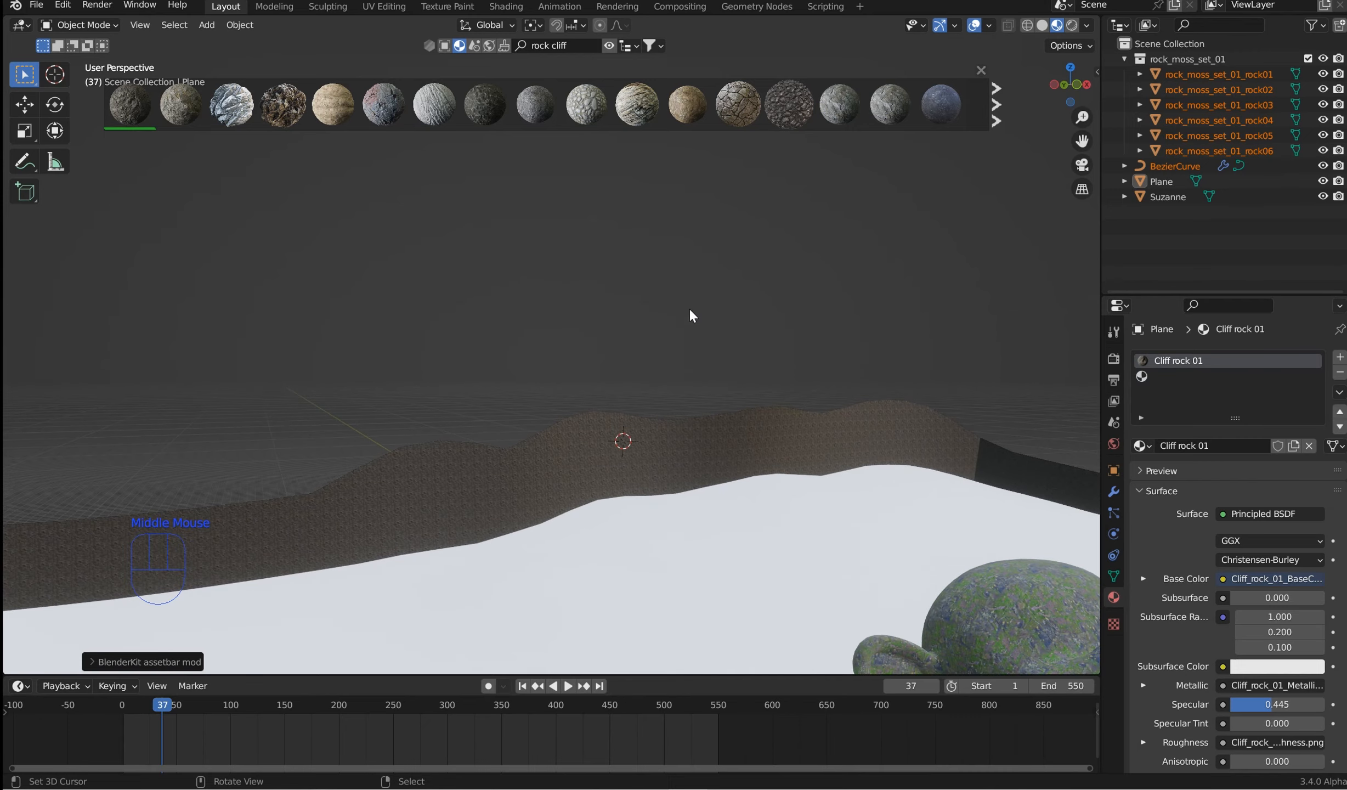
Step: Open the shader node tree of Cliff rock 01 and examine its image texture, normal and displacement nodes and surface settings
{"action": "left_click", "coordinate": [512, 5]}
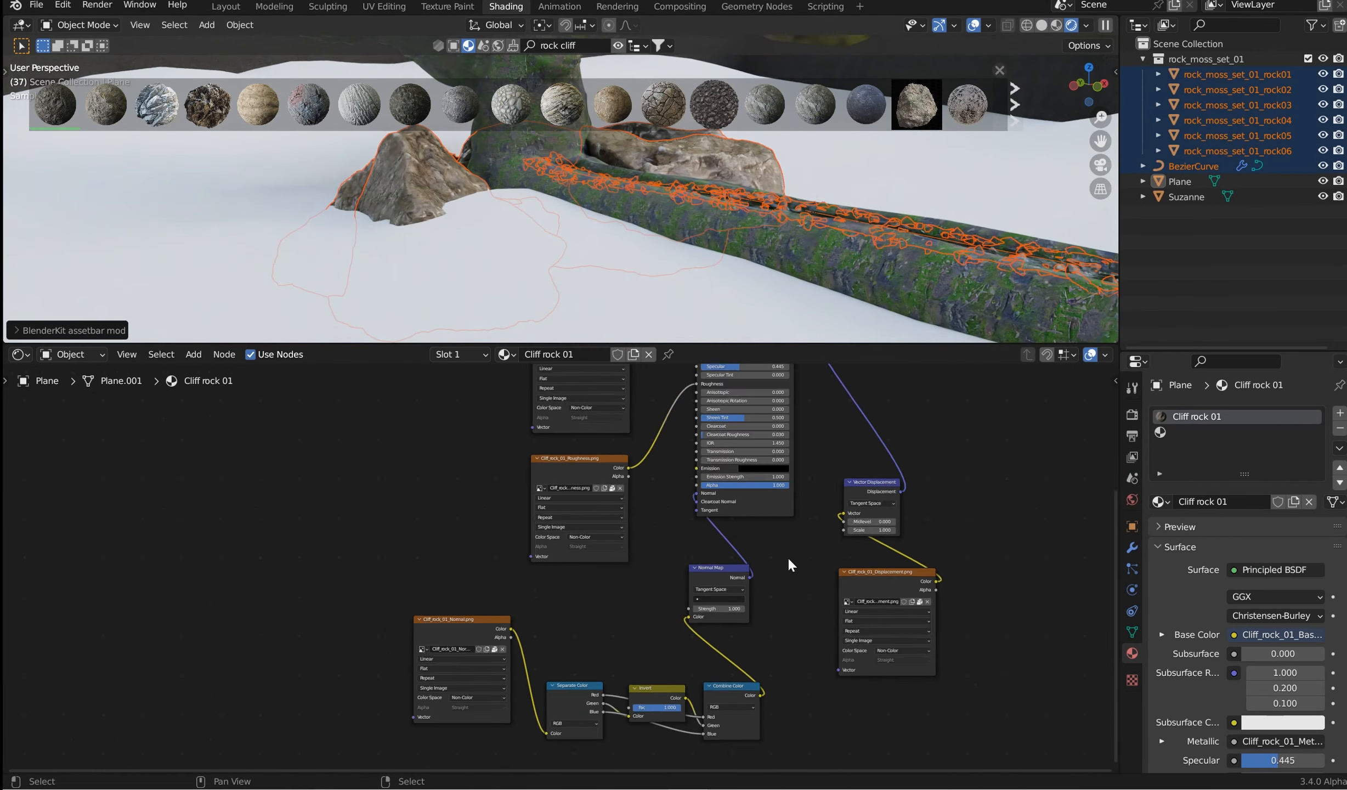
{"action": "scroll", "coordinate": [789, 559], "scroll_direction": "down", "scroll_amount": 8}
{"action": "middle_click_drag", "start_coordinate": [754, 509], "coordinate": [533, 375]}
{"action": "scroll", "coordinate": [746, 483], "scroll_direction": "up", "scroll_amount": 7}
{"action": "scroll", "coordinate": [741, 475], "scroll_direction": "up", "scroll_amount": 5}
{"action": "scroll", "coordinate": [1256, 608], "scroll_direction": "down", "scroll_amount": 8}
{"action": "scroll", "coordinate": [1225, 618], "scroll_direction": "down", "scroll_amount": 12}
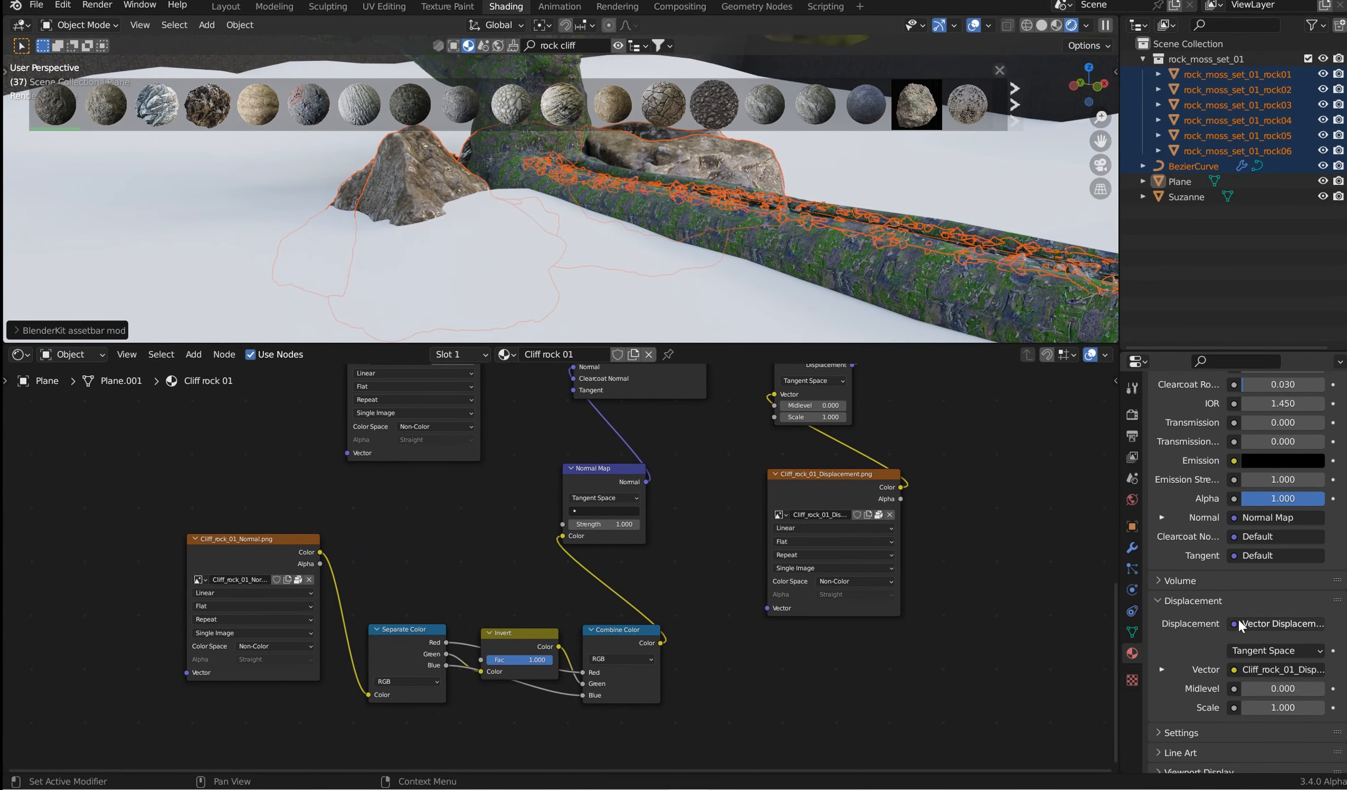
{"action": "scroll", "coordinate": [1260, 404], "scroll_direction": "up", "scroll_amount": 15}
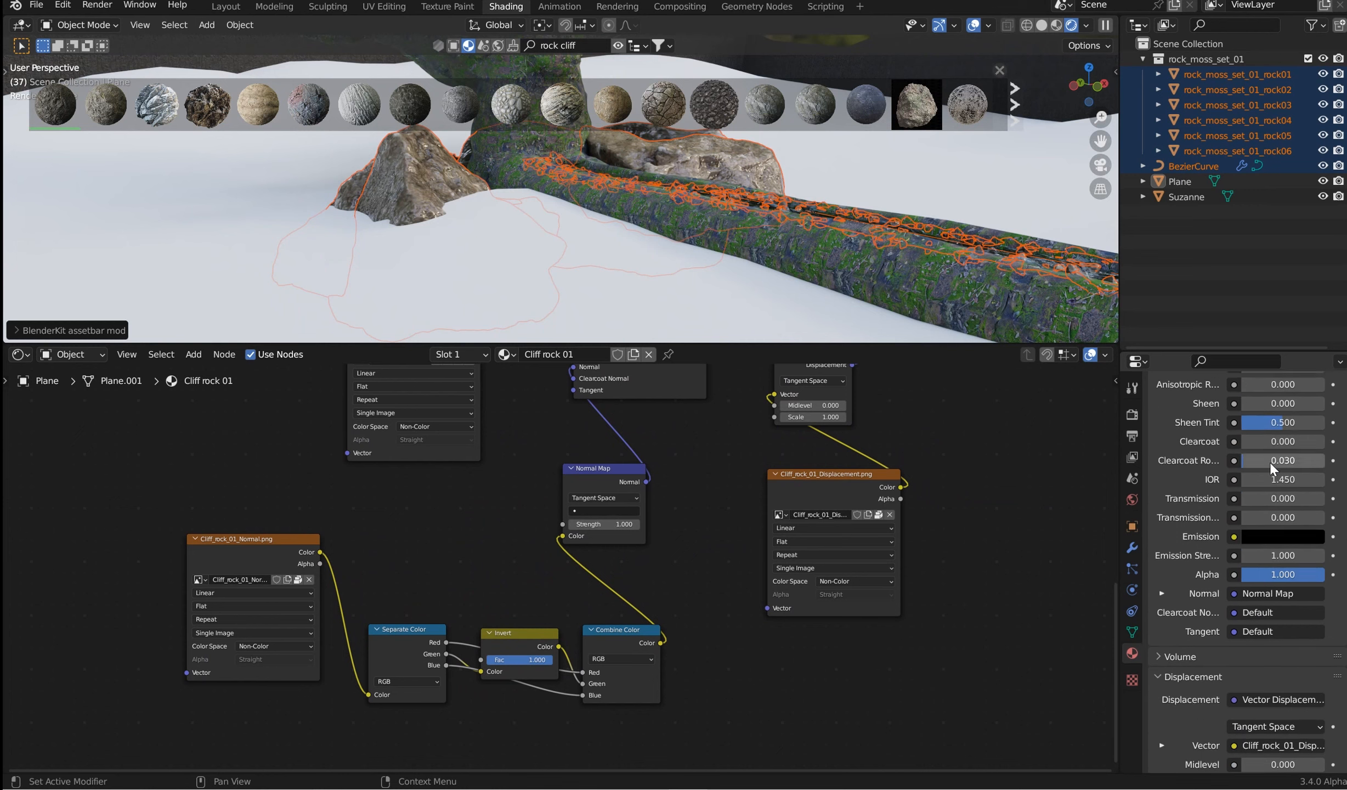
{"action": "middle_click_drag", "start_coordinate": [649, 445], "coordinate": [763, 617]}
{"action": "scroll", "coordinate": [735, 658], "scroll_direction": "down", "scroll_amount": 4}
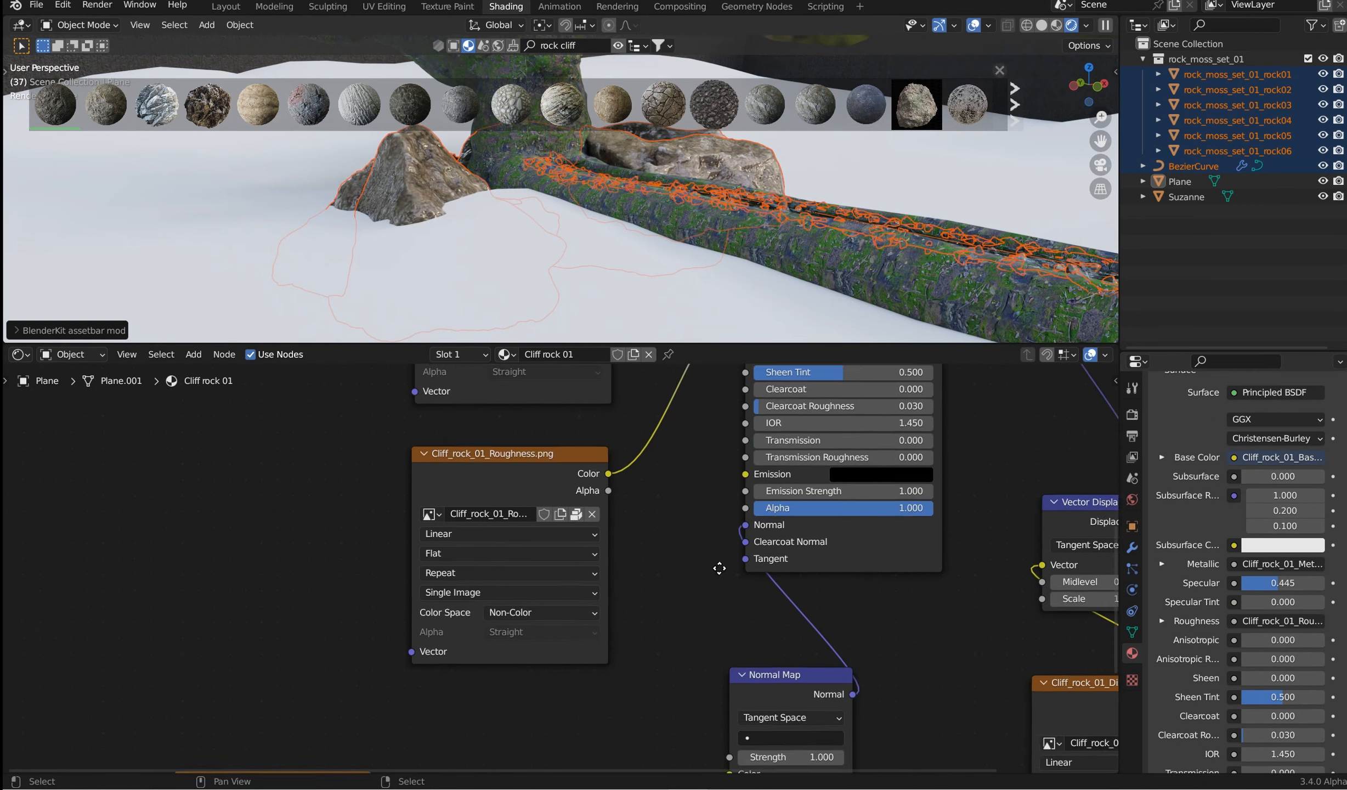
{"action": "middle_click_drag", "start_coordinate": [735, 668], "coordinate": [787, 629]}
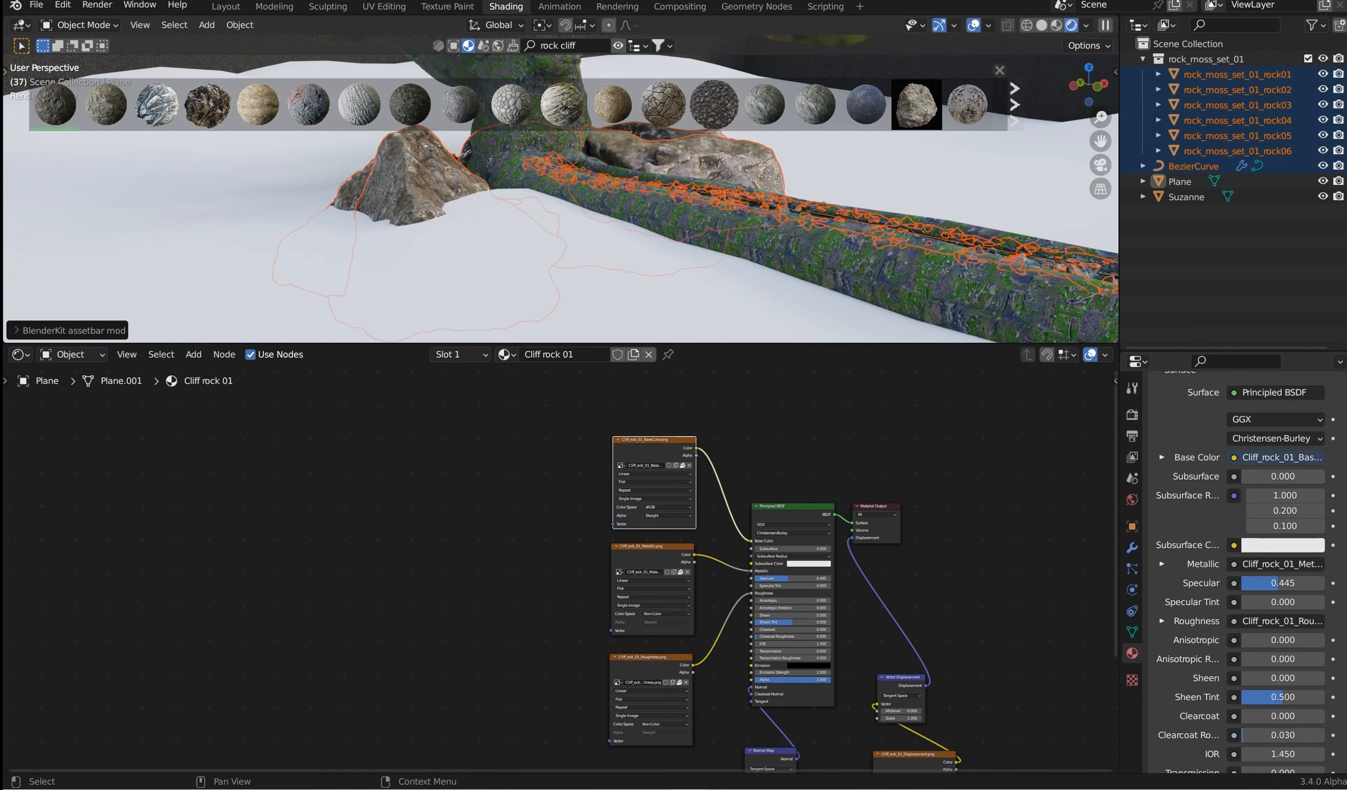
Step: Add a Mapping node and a Texture Coordinate node before the Cliff rock 01 image textures
{"action": "scroll", "coordinate": [562, 567], "scroll_direction": "up", "scroll_amount": 2}
{"action": "key", "text": "F3"}
{"action": "type", "text": "ma"}
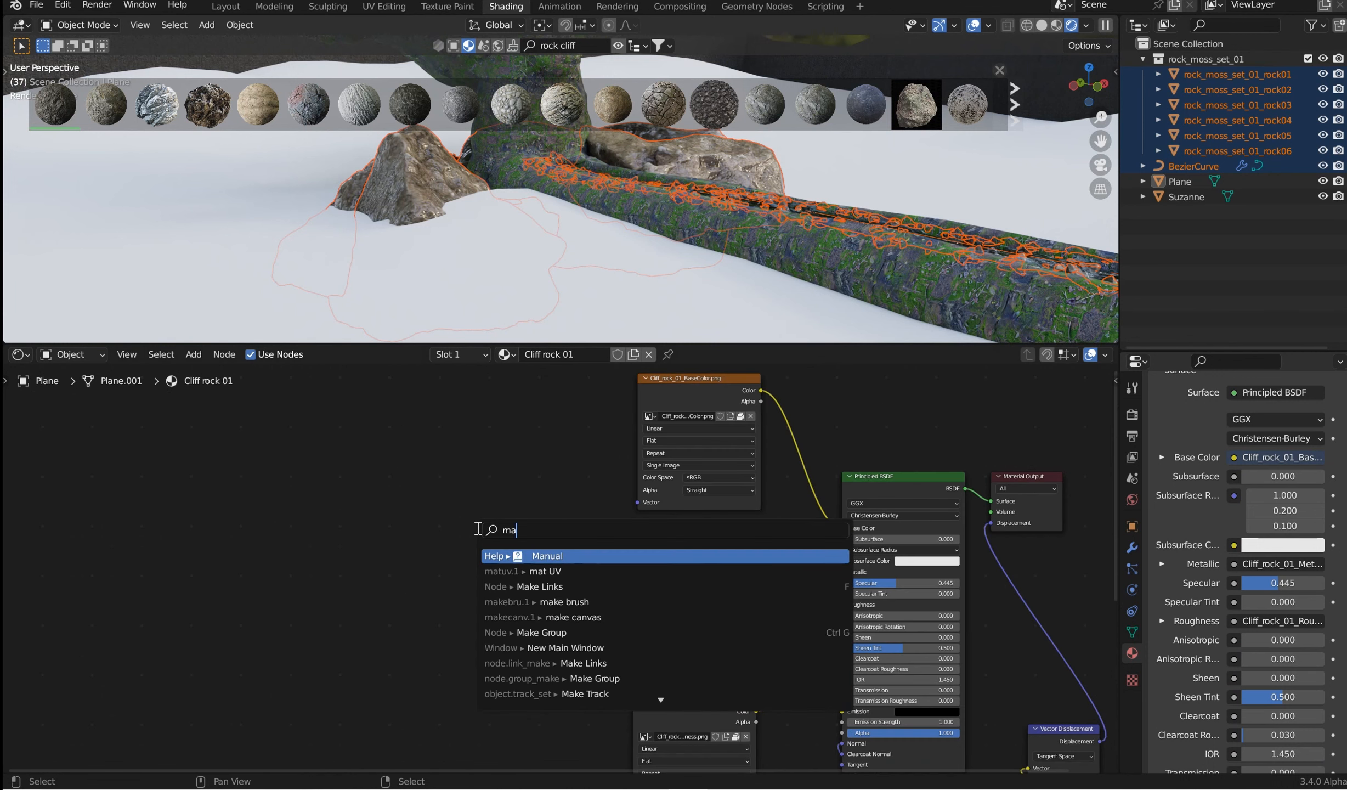
{"action": "type", "text": "pping"}
{"action": "key", "text": "Return"}
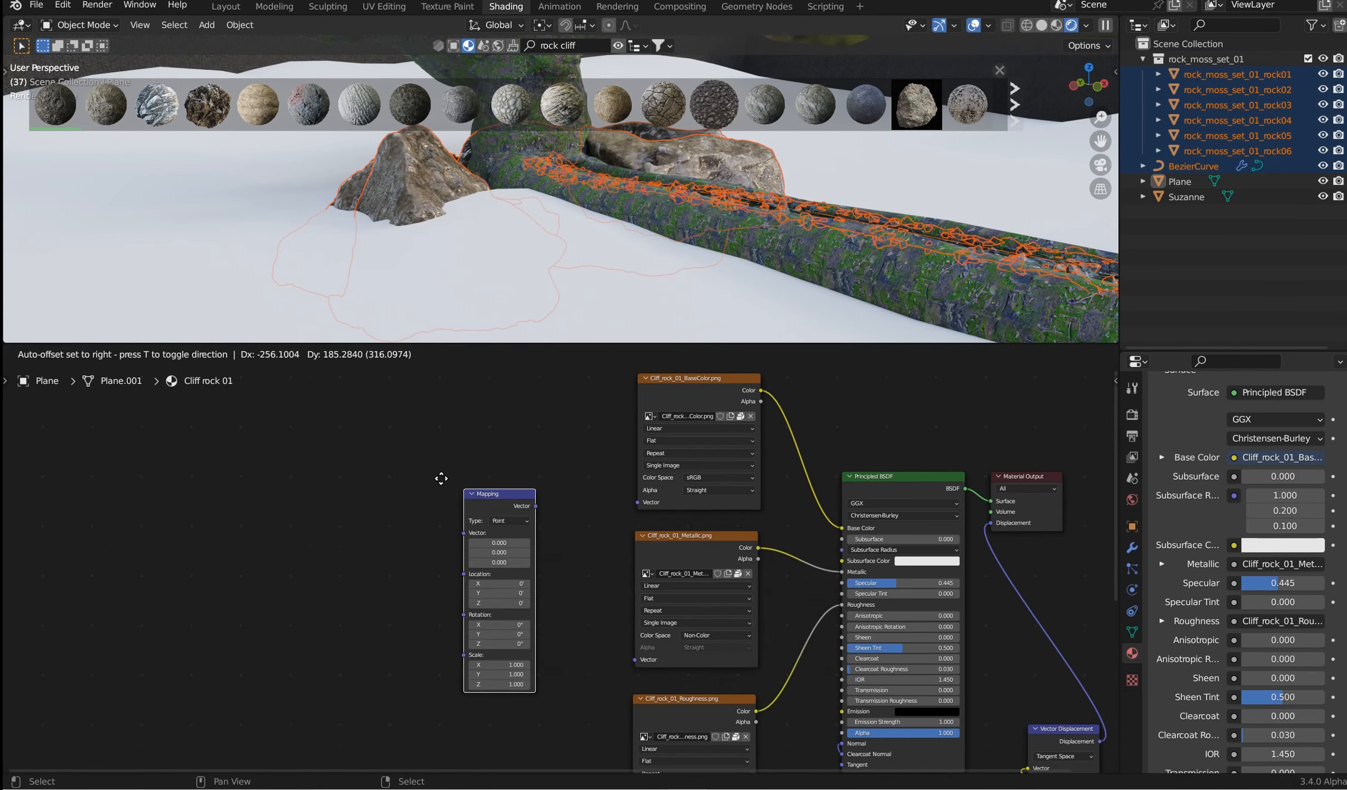
{"action": "left_click", "coordinate": [425, 478]}
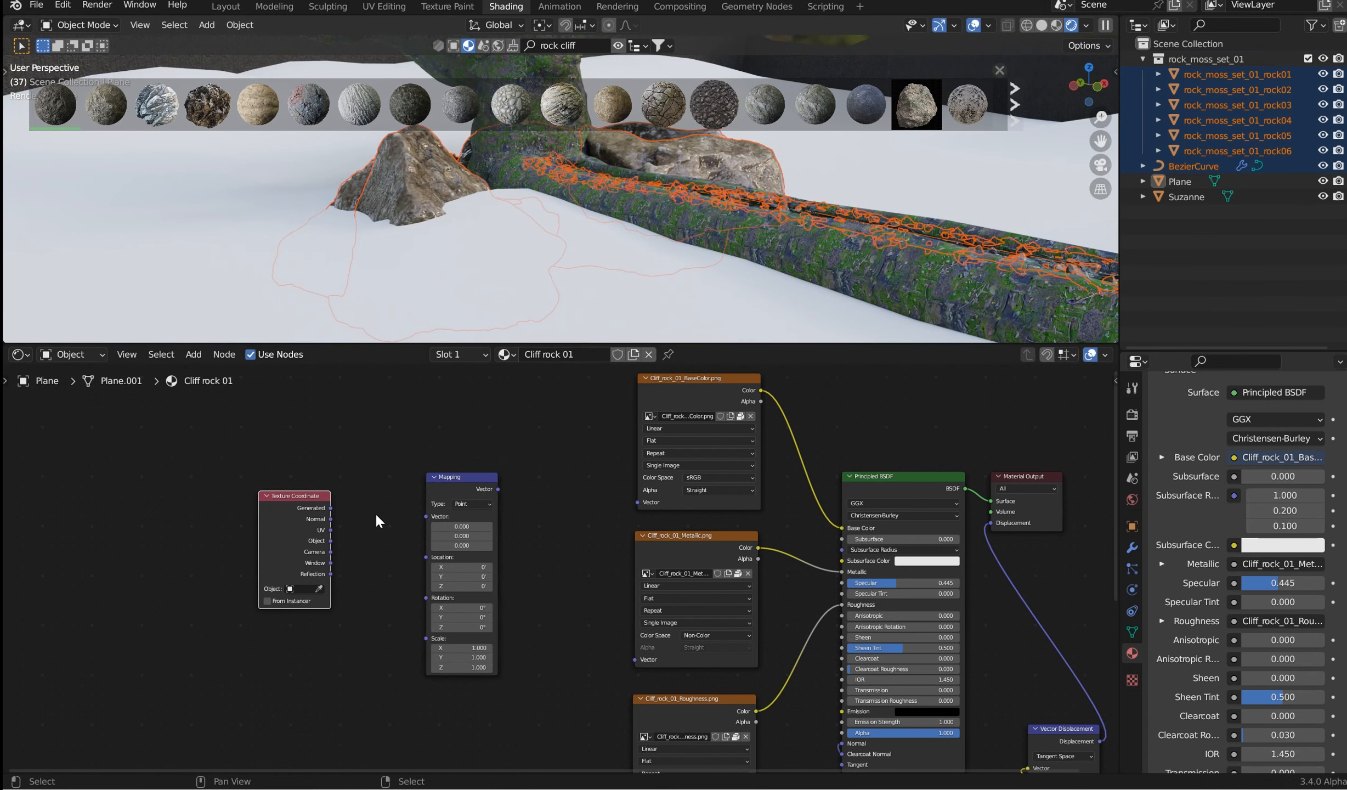
Step: Link the Mapping node's output to the vector inputs of the BaseColor, Metallic and Roughness image textures
{"action": "scroll", "coordinate": [366, 475], "scroll_direction": "up", "scroll_amount": 1}
{"action": "middle_click_drag", "start_coordinate": [367, 475], "coordinate": [300, 489]}
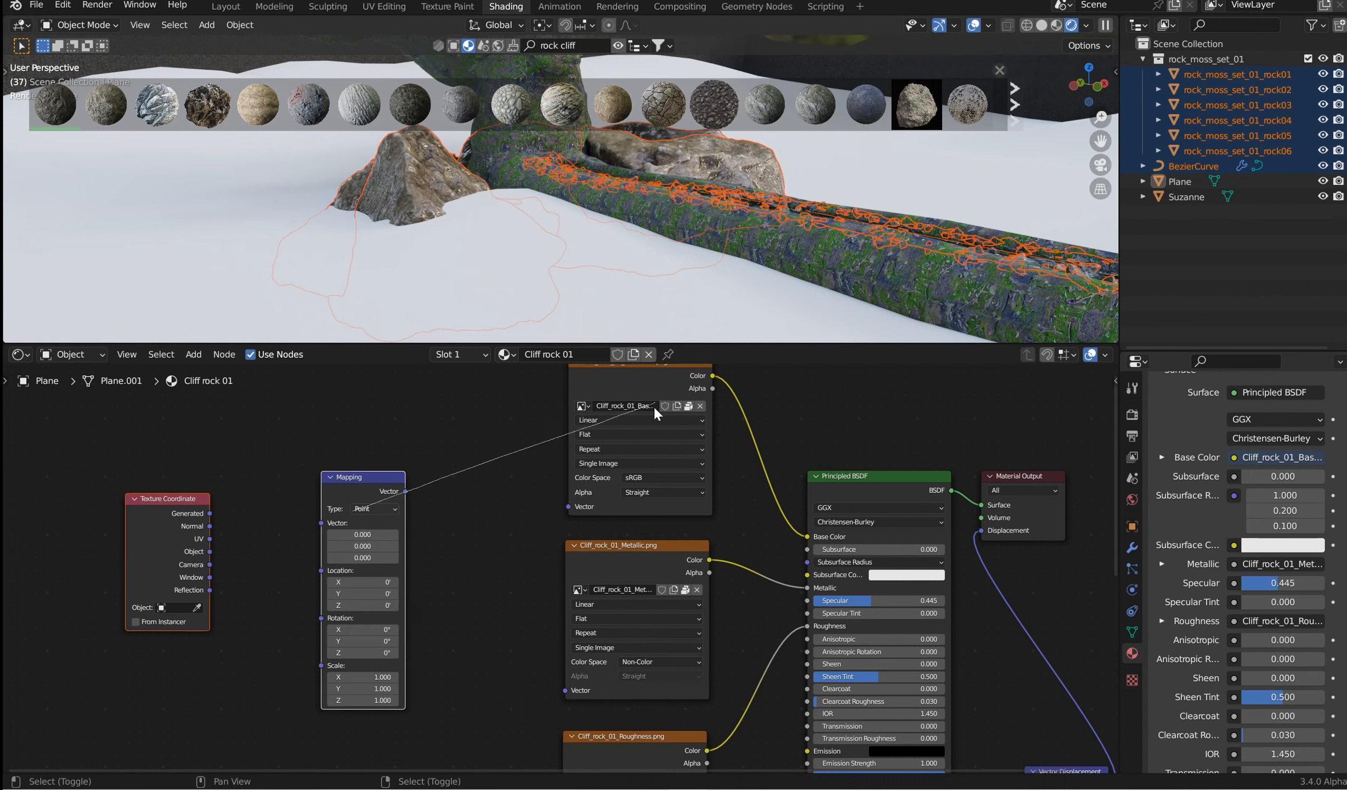
{"action": "right_click_drag", "start_coordinate": [357, 536], "coordinate": [582, 446], "text": "alt"}
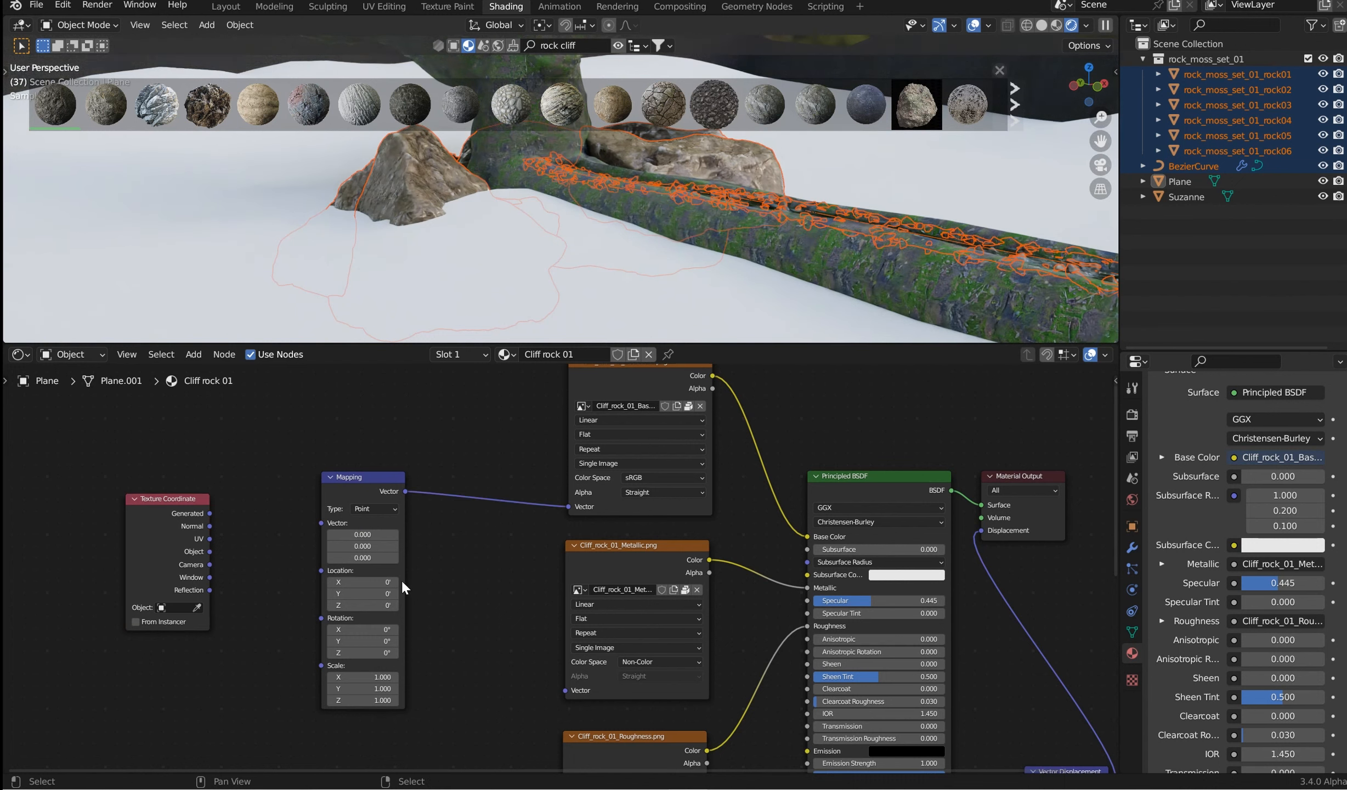
{"action": "right_click_drag", "start_coordinate": [373, 636], "coordinate": [604, 625], "text": "alt"}
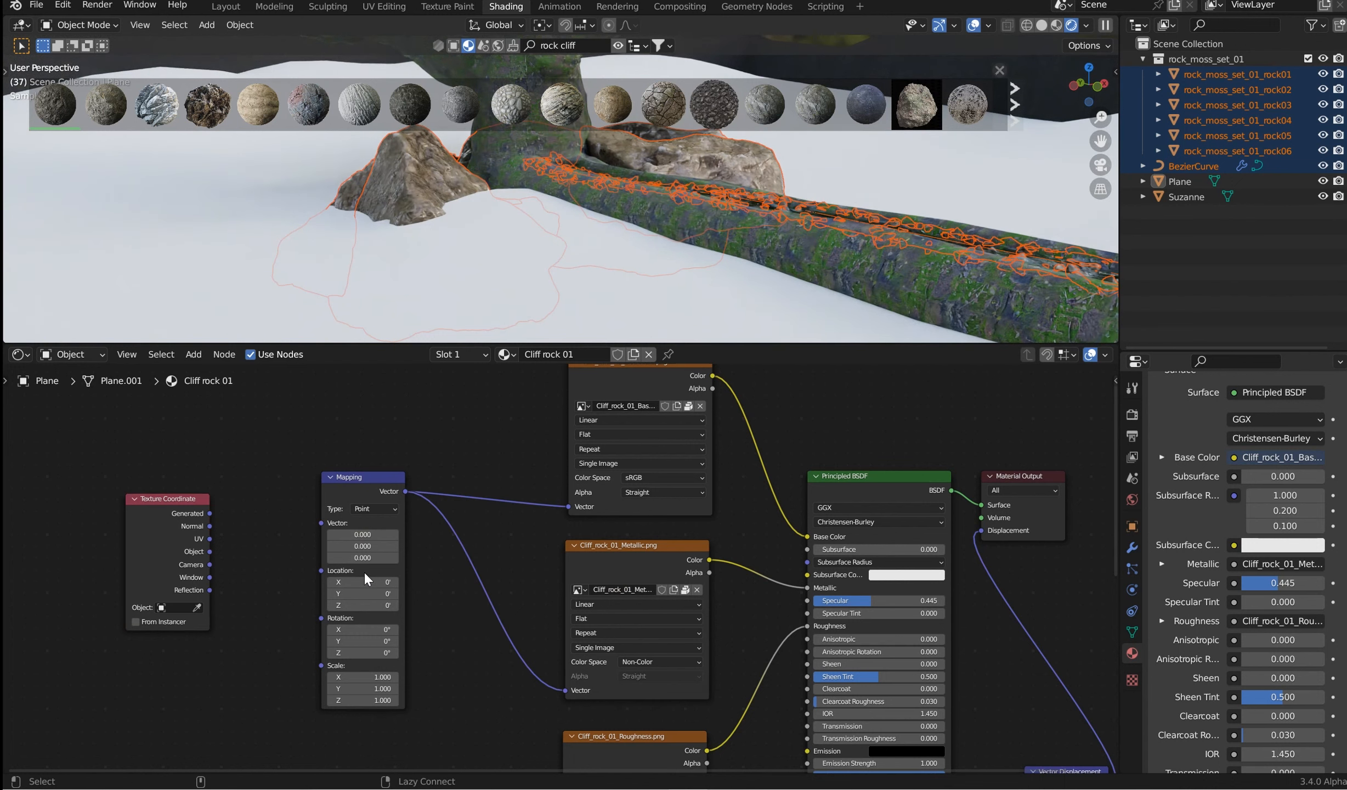
{"action": "right_click_drag", "start_coordinate": [373, 582], "coordinate": [619, 753], "text": "alt"}
Step: Link the Texture Coordinate node's Generated output to the Mapping node, and the Mapping node to the Normal image texture
{"action": "scroll", "coordinate": [483, 661], "scroll_direction": "up", "scroll_amount": 1}
{"action": "middle_click_drag", "start_coordinate": [482, 661], "coordinate": [502, 588]}
{"action": "right_click_drag", "start_coordinate": [155, 458], "coordinate": [374, 504], "text": "alt"}
{"action": "scroll", "coordinate": [375, 504], "scroll_direction": "down", "scroll_amount": 2}
{"action": "middle_click_drag", "start_coordinate": [517, 593], "coordinate": [525, 485]}
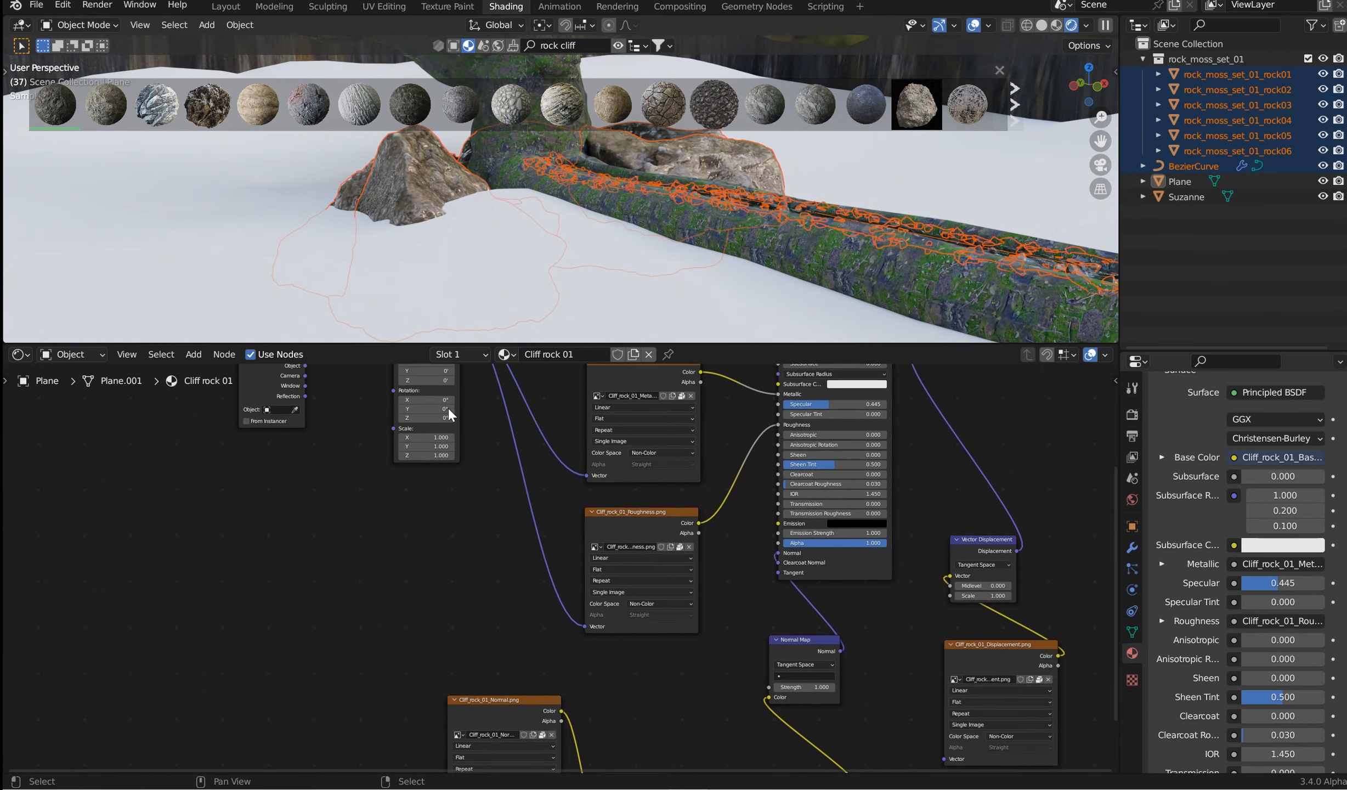
{"action": "right_click_drag", "start_coordinate": [448, 415], "coordinate": [482, 744], "text": "alt"}
{"action": "scroll", "coordinate": [551, 399], "scroll_direction": "down", "scroll_amount": 1}
{"action": "middle_click_drag", "start_coordinate": [551, 400], "coordinate": [561, 495]}
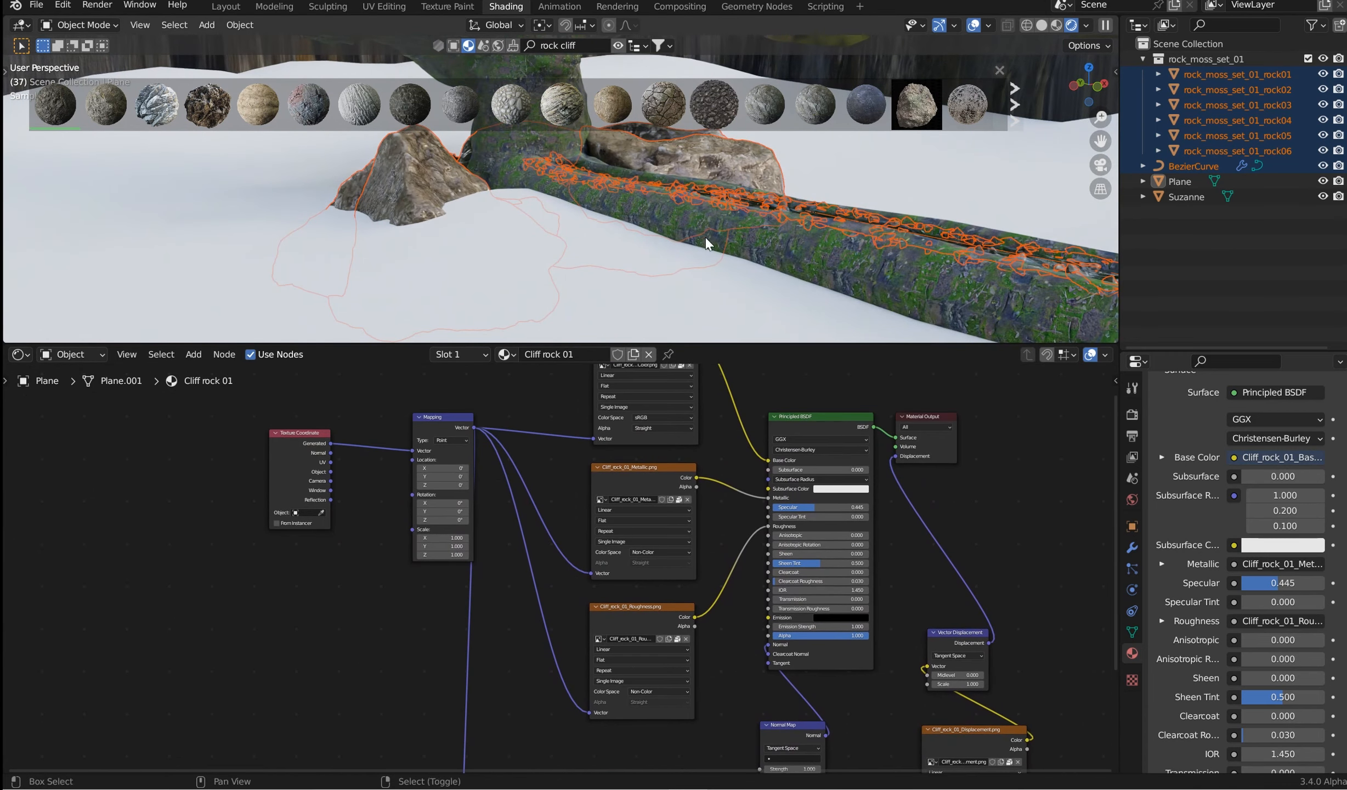
Step: Drive the Mapping node with Object coordinates instead and set its scale to 10 on all three axes
{"action": "middle_click_drag", "start_coordinate": [706, 236], "coordinate": [678, 258]}
{"action": "middle_click_drag", "start_coordinate": [728, 68], "coordinate": [668, 206], "text": "shift"}
{"action": "middle_click_drag", "start_coordinate": [488, 220], "coordinate": [393, 191]}
{"action": "scroll", "coordinate": [392, 191], "scroll_direction": "up", "scroll_amount": 3}
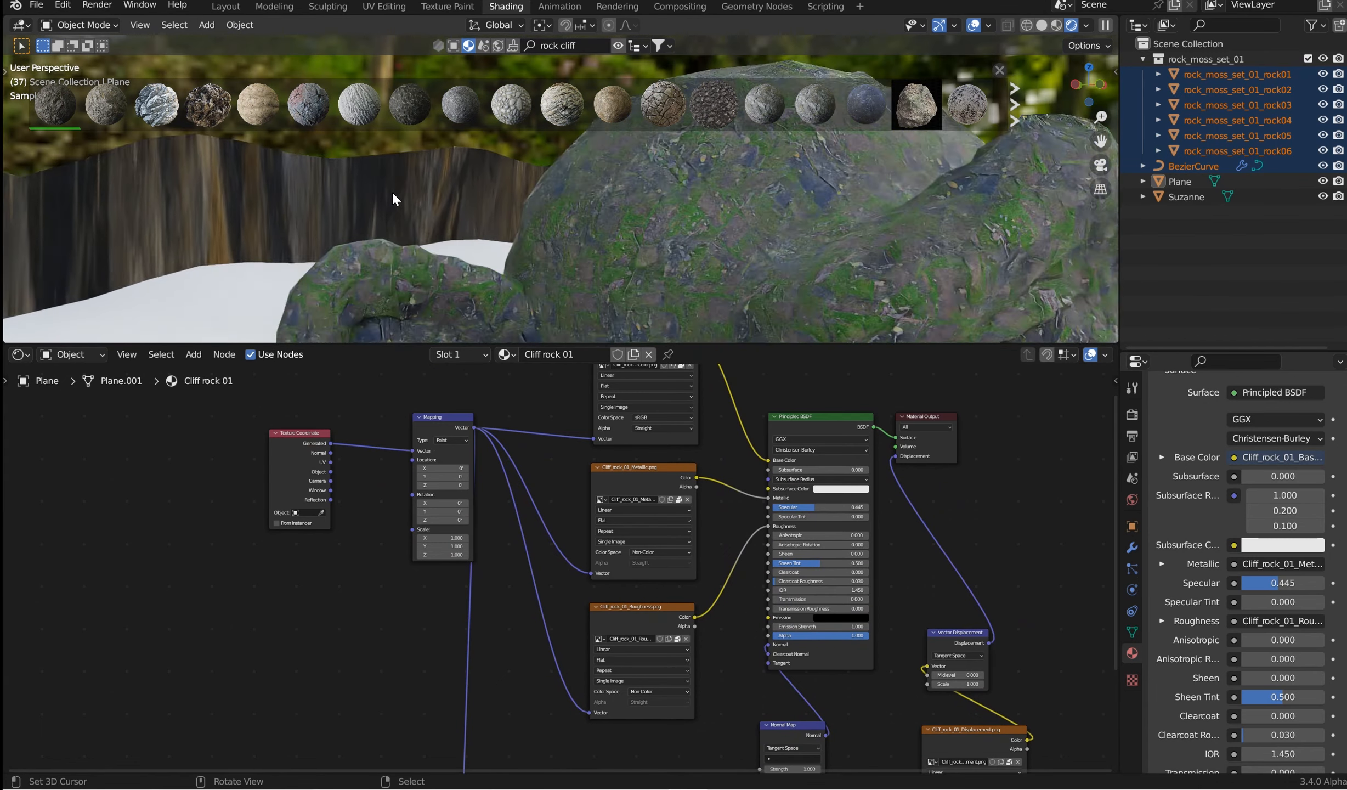
{"action": "scroll", "coordinate": [401, 201], "scroll_direction": "down", "scroll_amount": 4}
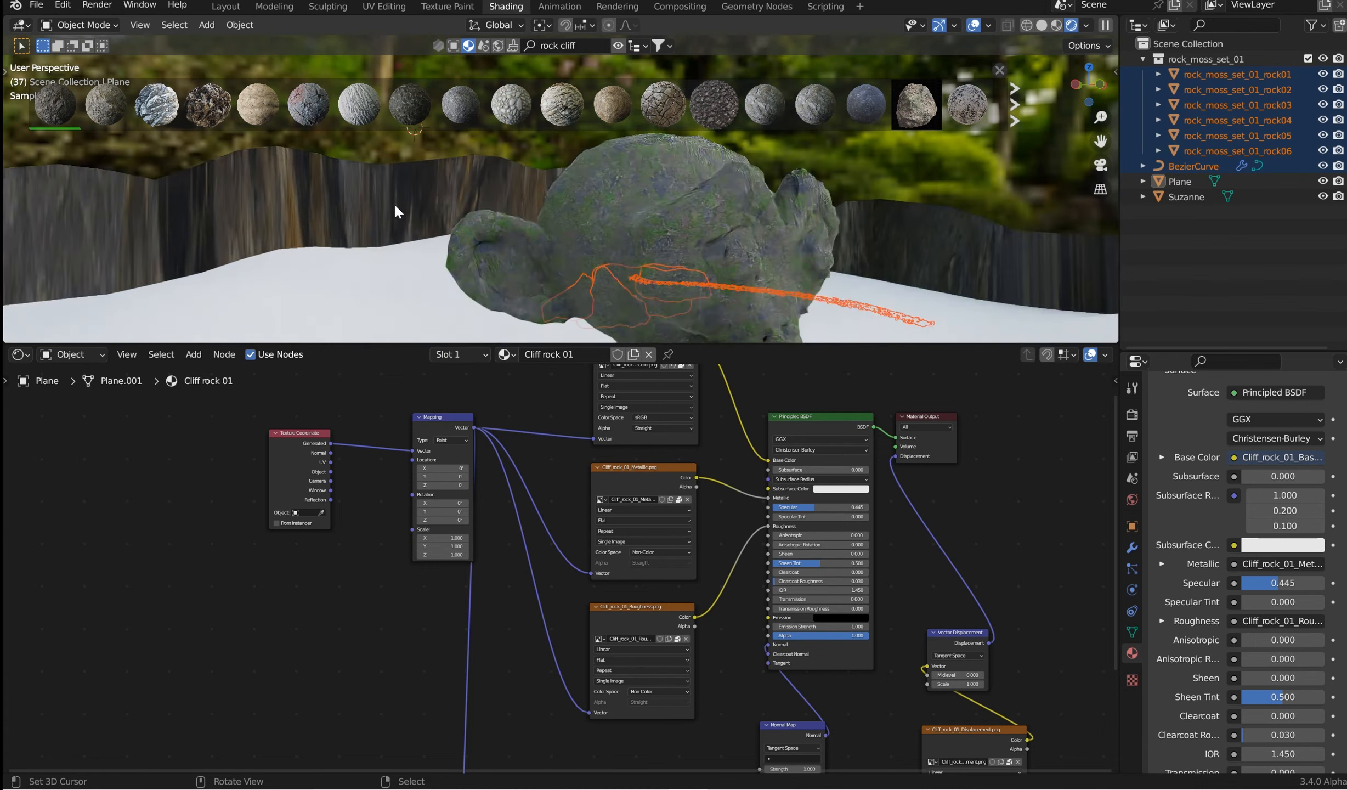
{"action": "scroll", "coordinate": [396, 207], "scroll_direction": "down", "scroll_amount": 4}
{"action": "middle_click_drag", "start_coordinate": [396, 208], "coordinate": [486, 238], "text": "shift"}
{"action": "scroll", "coordinate": [470, 228], "scroll_direction": "up", "scroll_amount": 4}
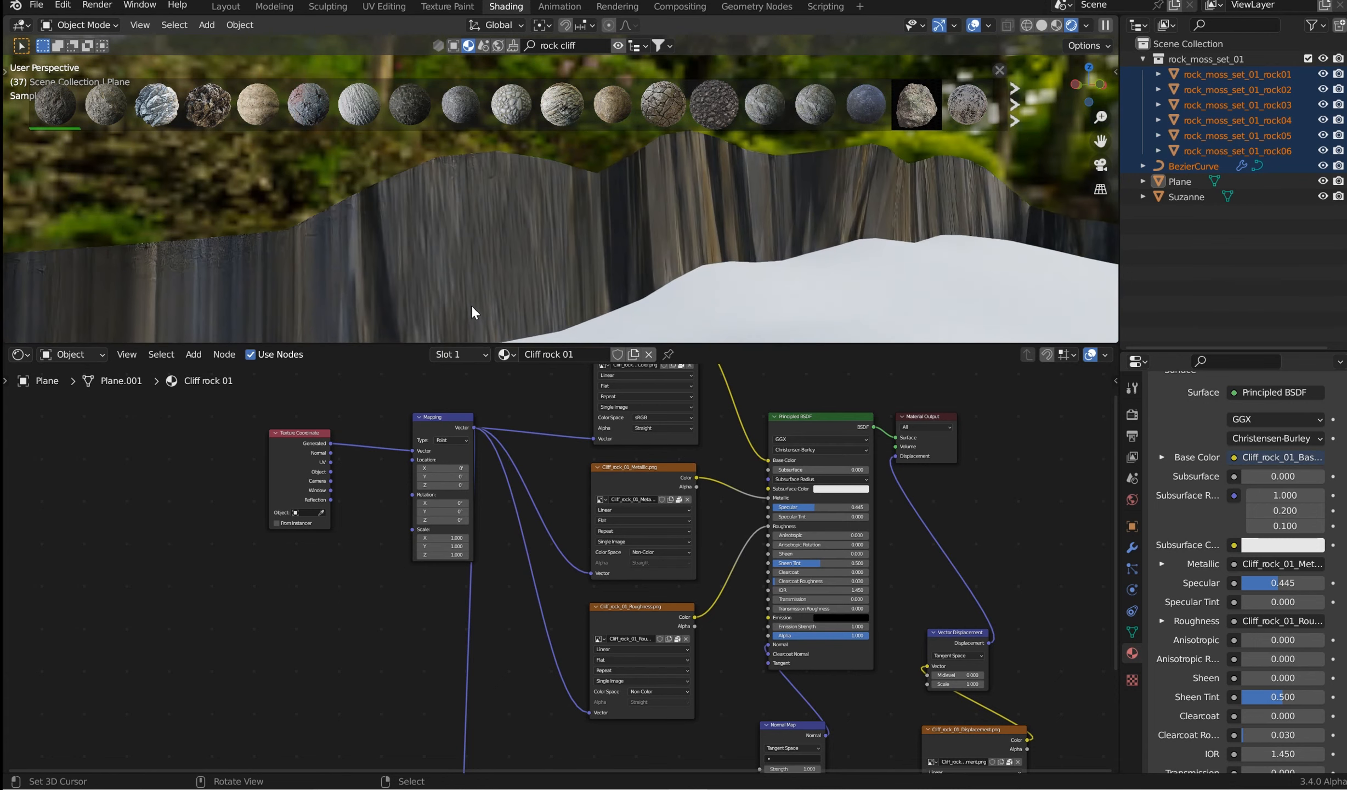
{"action": "left_click_drag", "start_coordinate": [330, 472], "coordinate": [412, 451]}
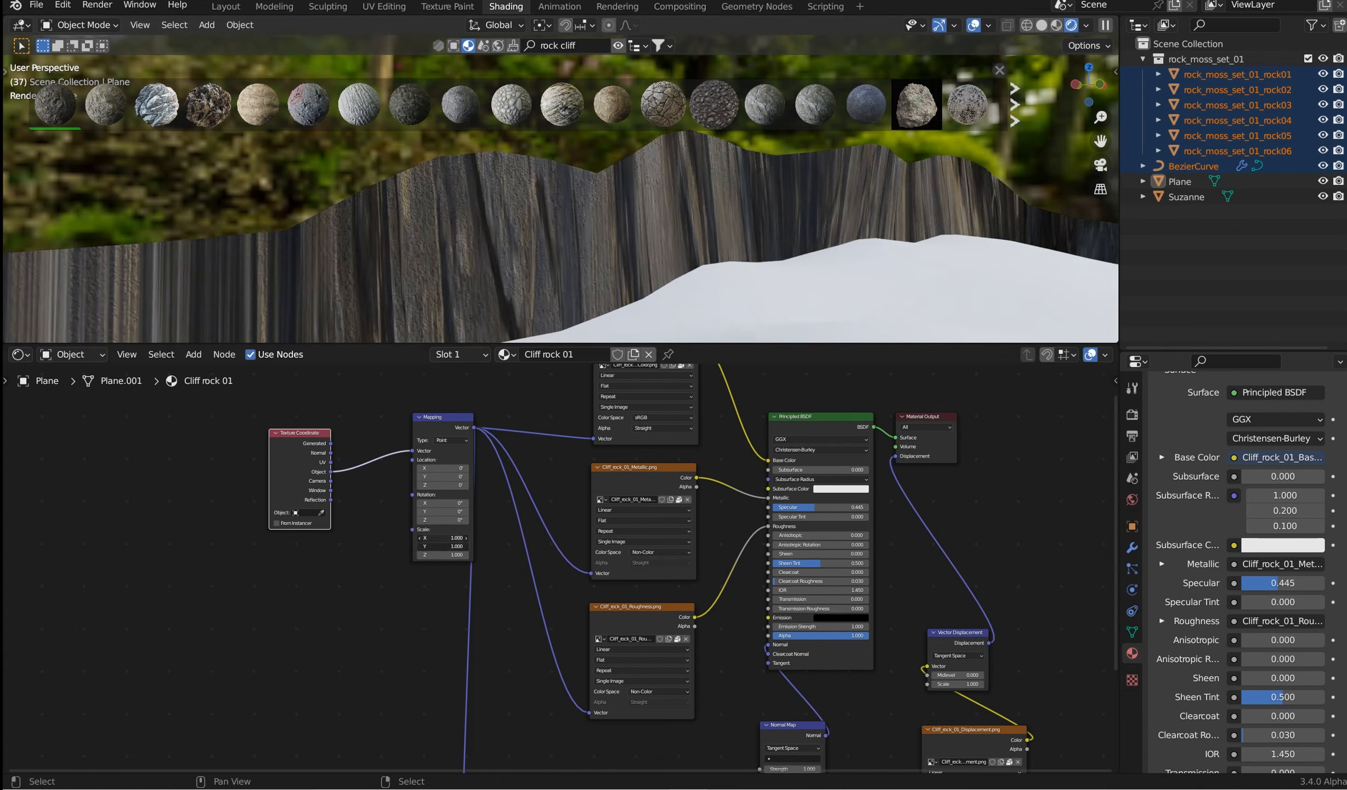
{"action": "left_click_drag", "start_coordinate": [443, 547], "coordinate": [495, 555]}
Step: Change the projection of the Roughness and Metallic image textures from Flat to Box
{"action": "scroll", "coordinate": [570, 568], "scroll_direction": "up", "scroll_amount": 4}
{"action": "middle_click_drag", "start_coordinate": [662, 699], "coordinate": [612, 577]}
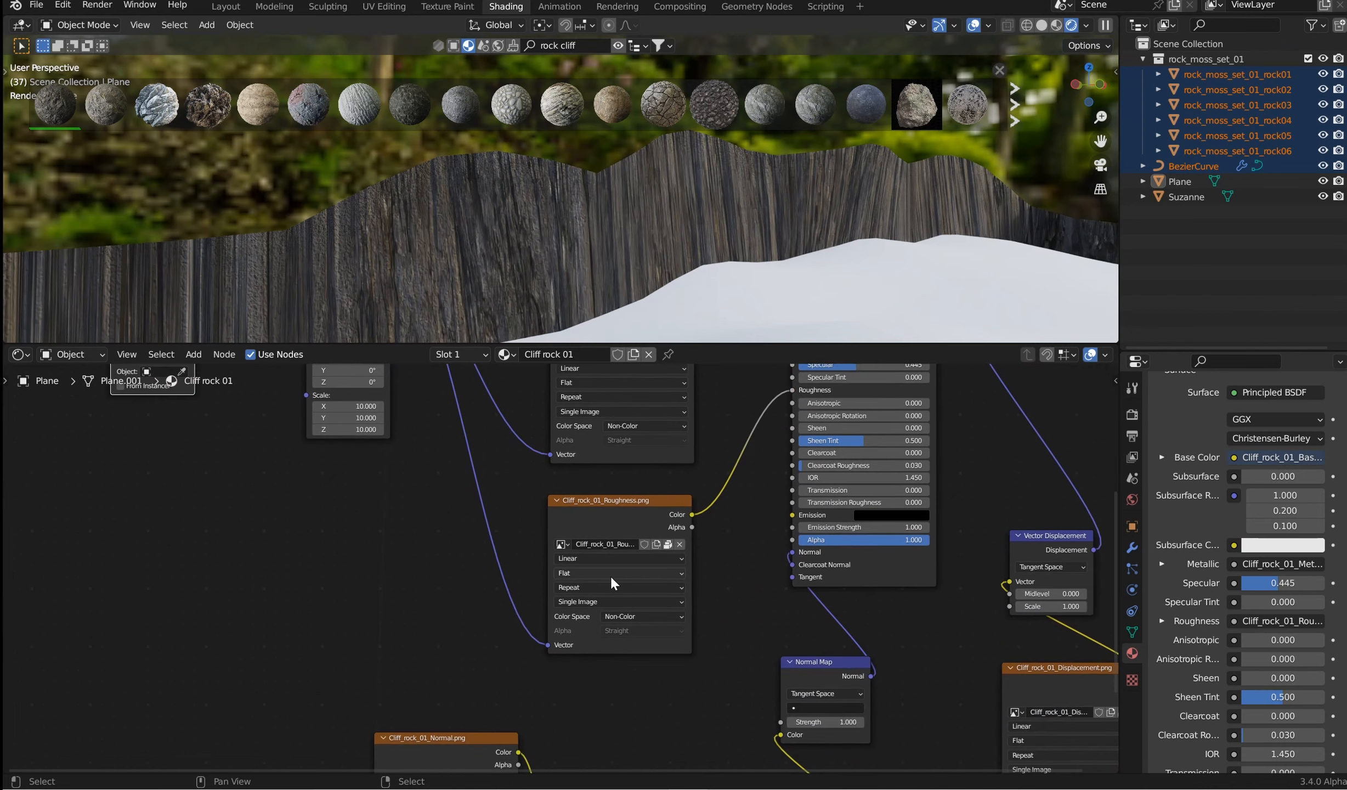
{"action": "left_click", "coordinate": [612, 572]}
{"action": "left_click", "coordinate": [610, 599]}
{"action": "middle_click_drag", "start_coordinate": [606, 385], "coordinate": [578, 555]}
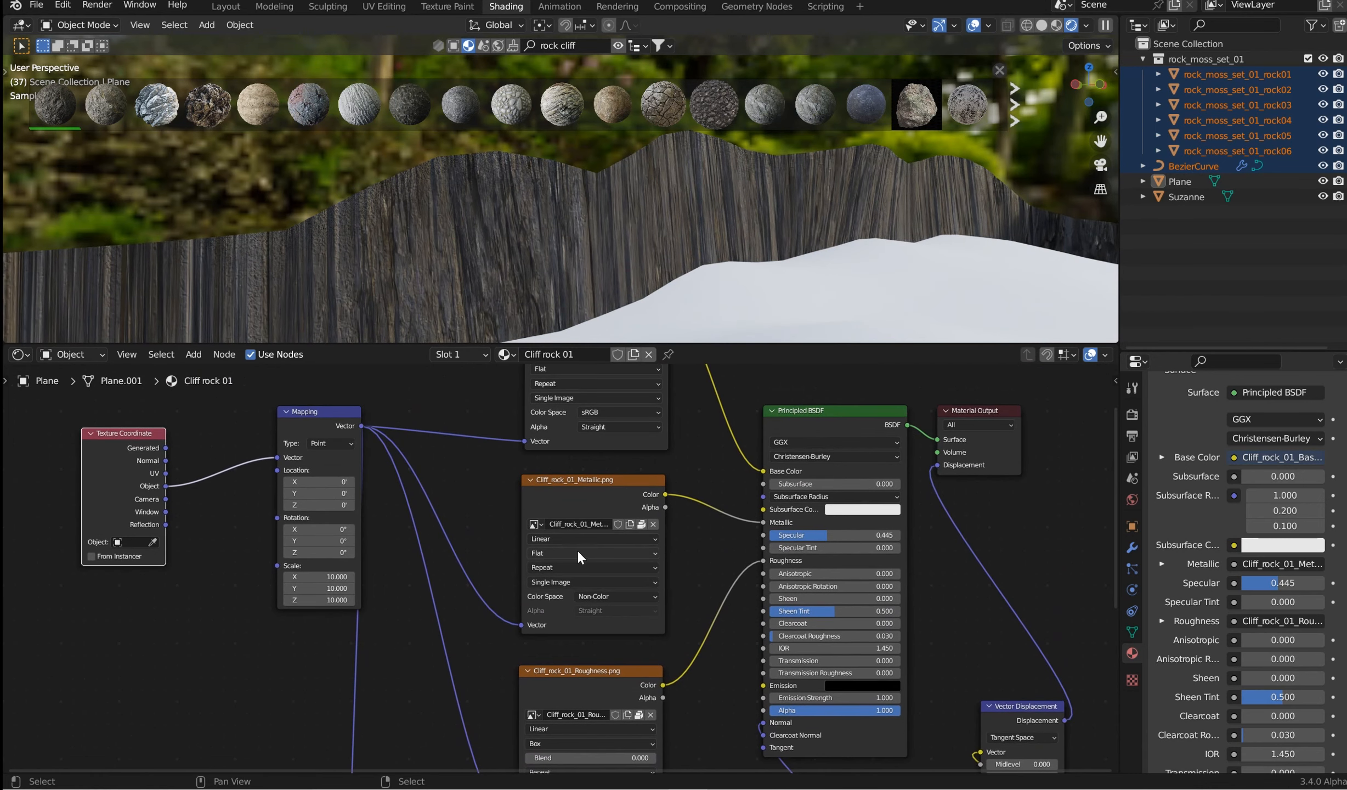
{"action": "left_click", "coordinate": [577, 553]}
{"action": "left_click", "coordinate": [551, 582]}
Step: Switch the BaseColor and Normal image textures to Box projection
{"action": "scroll", "coordinate": [575, 412], "scroll_direction": "down", "scroll_amount": 1}
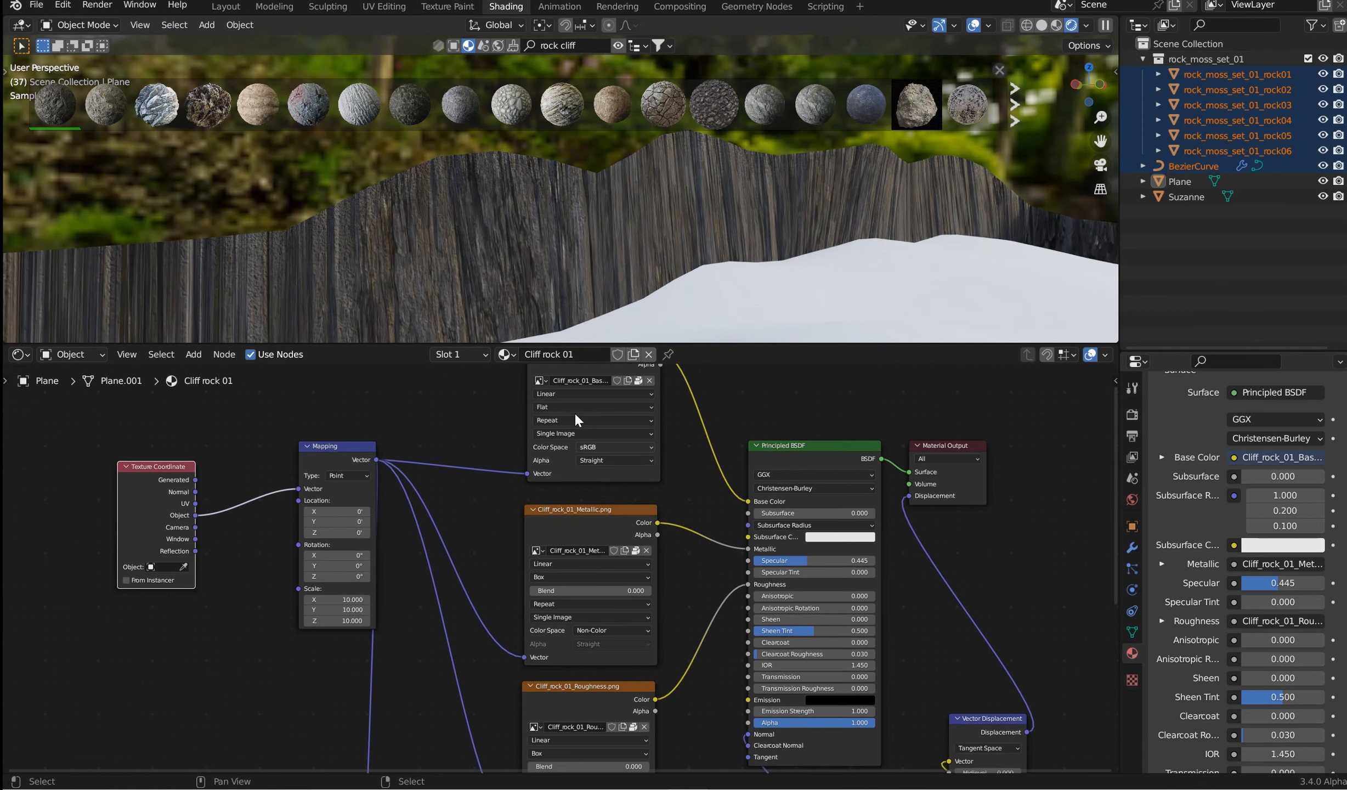
{"action": "left_click", "coordinate": [574, 408]}
{"action": "left_click", "coordinate": [564, 431]}
{"action": "mouse_move", "coordinate": [707, 534]}
{"action": "middle_mouse_down"}
{"action": "mouse_move", "coordinate": [716, 721]}
{"action": "mouse_move", "coordinate": [708, 563]}
{"action": "middle_mouse_up"}
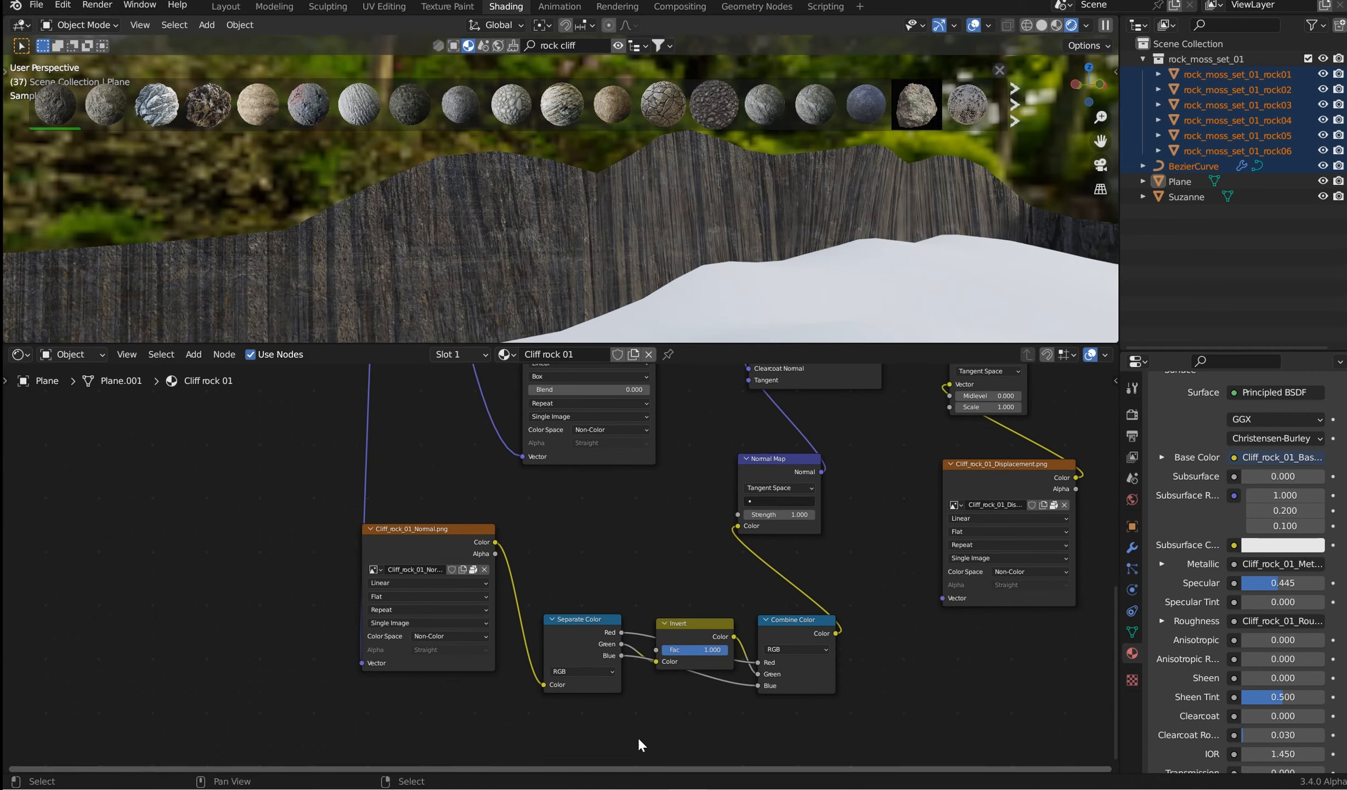
{"action": "left_click", "coordinate": [412, 596]}
{"action": "left_click", "coordinate": [395, 617]}
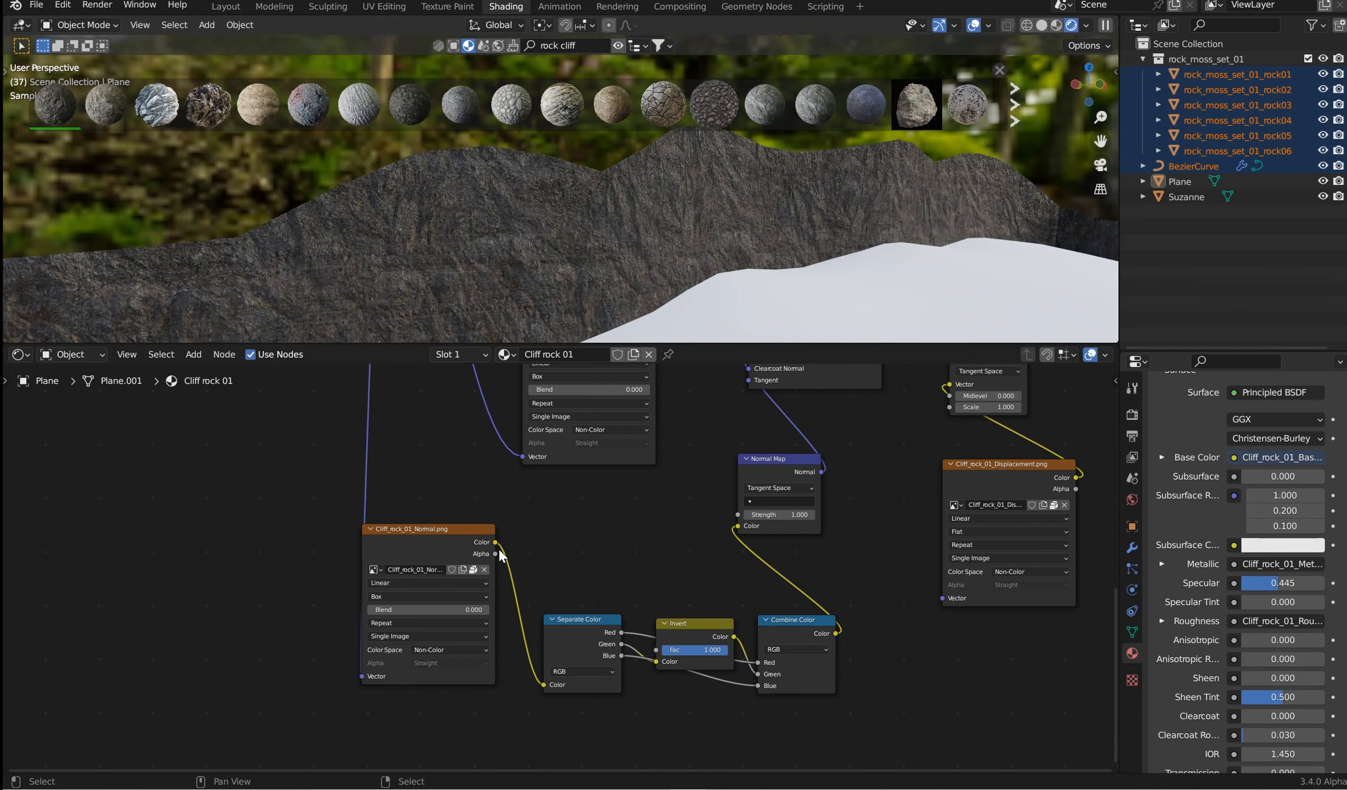
Step: Set the Mapping node's scale to 12.7 on all three axes
{"action": "scroll", "coordinate": [582, 460], "scroll_direction": "down", "scroll_amount": 4}
{"action": "middle_click_drag", "start_coordinate": [582, 461], "coordinate": [598, 479]}
{"action": "scroll", "coordinate": [560, 444], "scroll_direction": "up", "scroll_amount": 4}
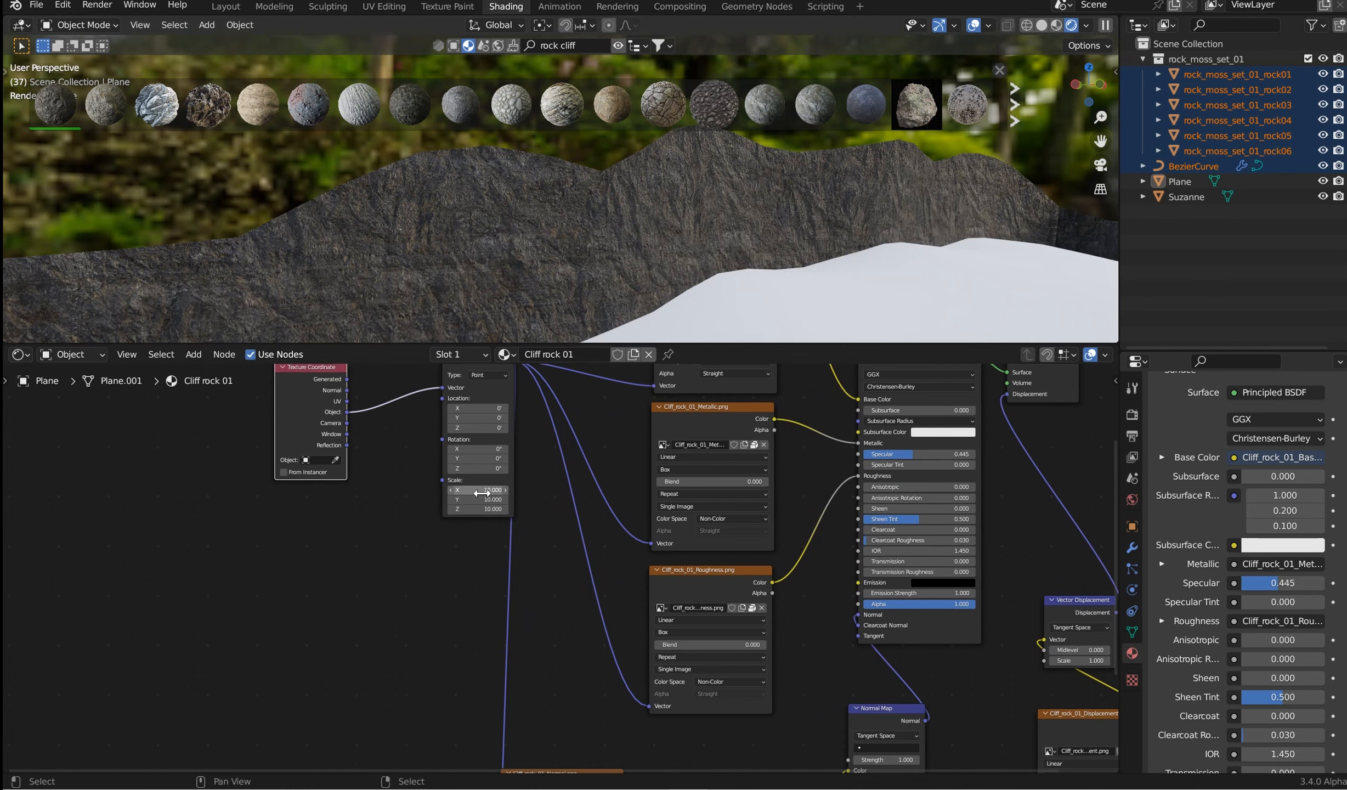
{"action": "left_click_drag", "start_coordinate": [477, 490], "coordinate": [489, 490]}
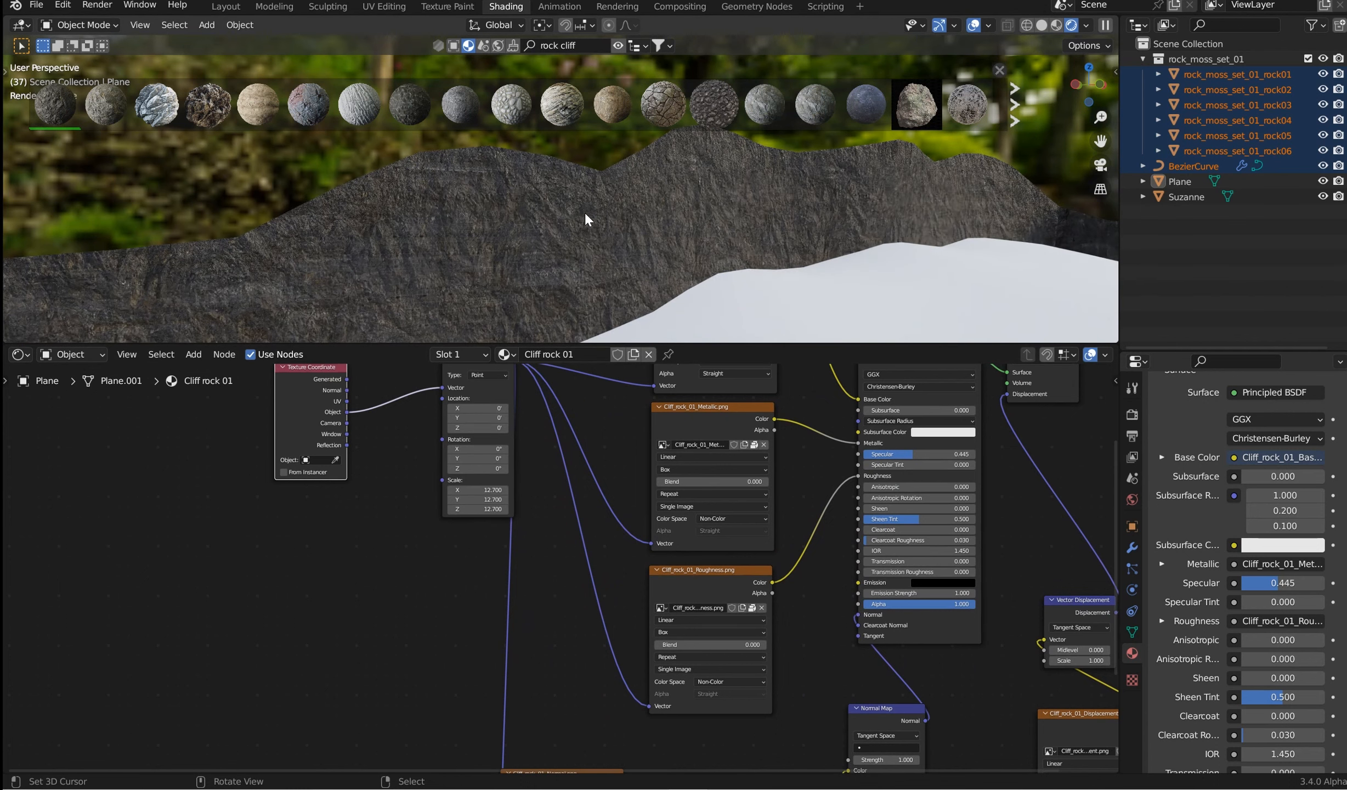
Step: Bring the white ground around Suzanne into view and search the material library for "firest"
{"action": "scroll", "coordinate": [685, 236], "scroll_direction": "down", "scroll_amount": 5}
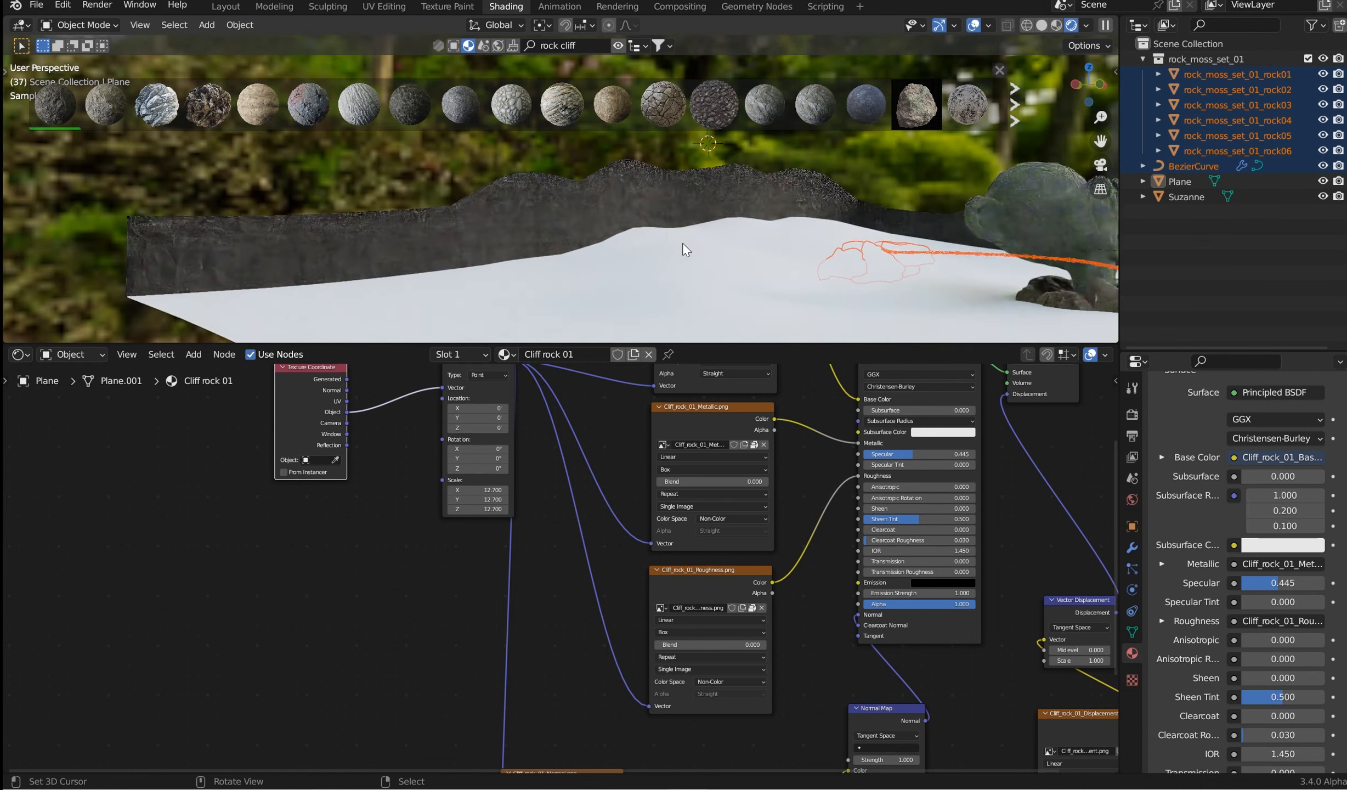
{"action": "scroll", "coordinate": [685, 250], "scroll_direction": "down", "scroll_amount": 3}
{"action": "middle_click_drag", "start_coordinate": [877, 260], "coordinate": [799, 252]}
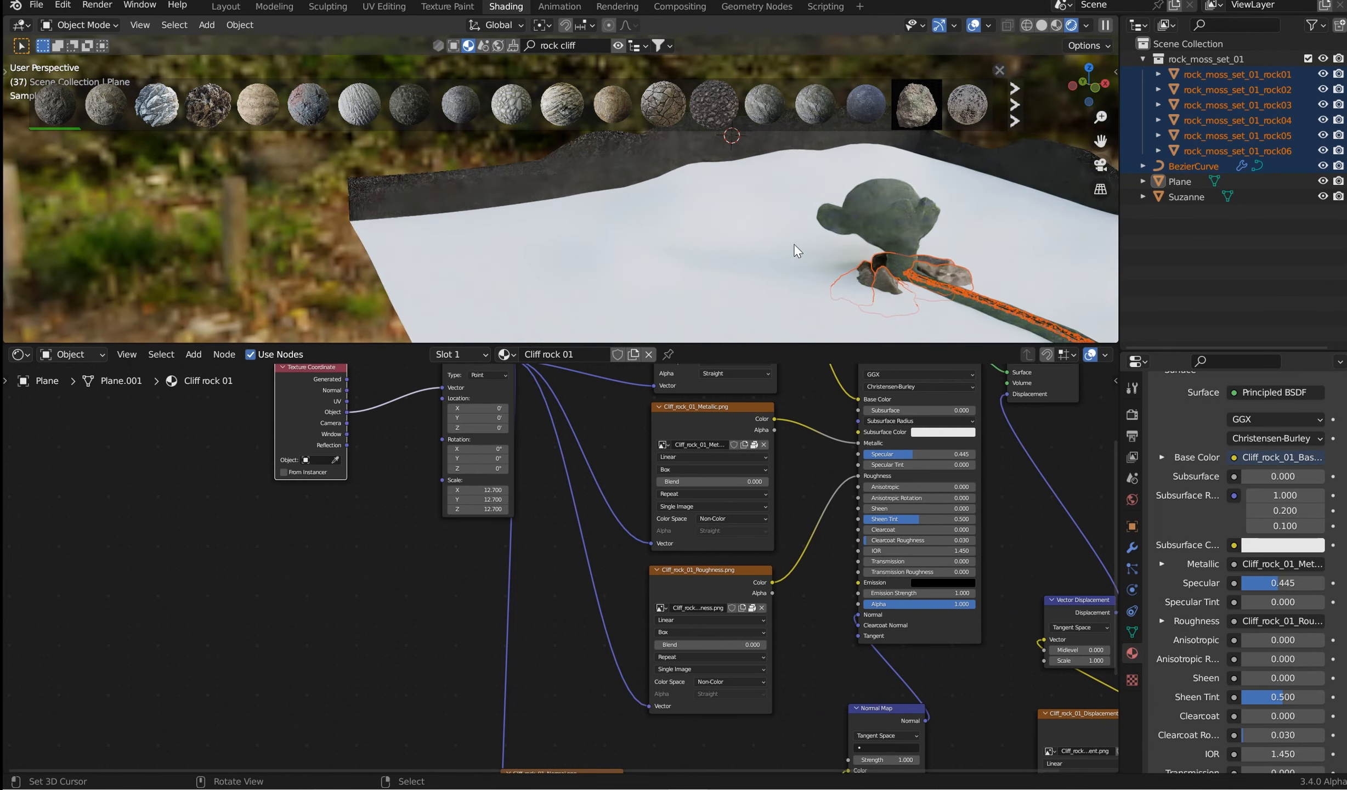
{"action": "middle_click_drag", "start_coordinate": [623, 111], "coordinate": [598, 46], "text": "shift"}
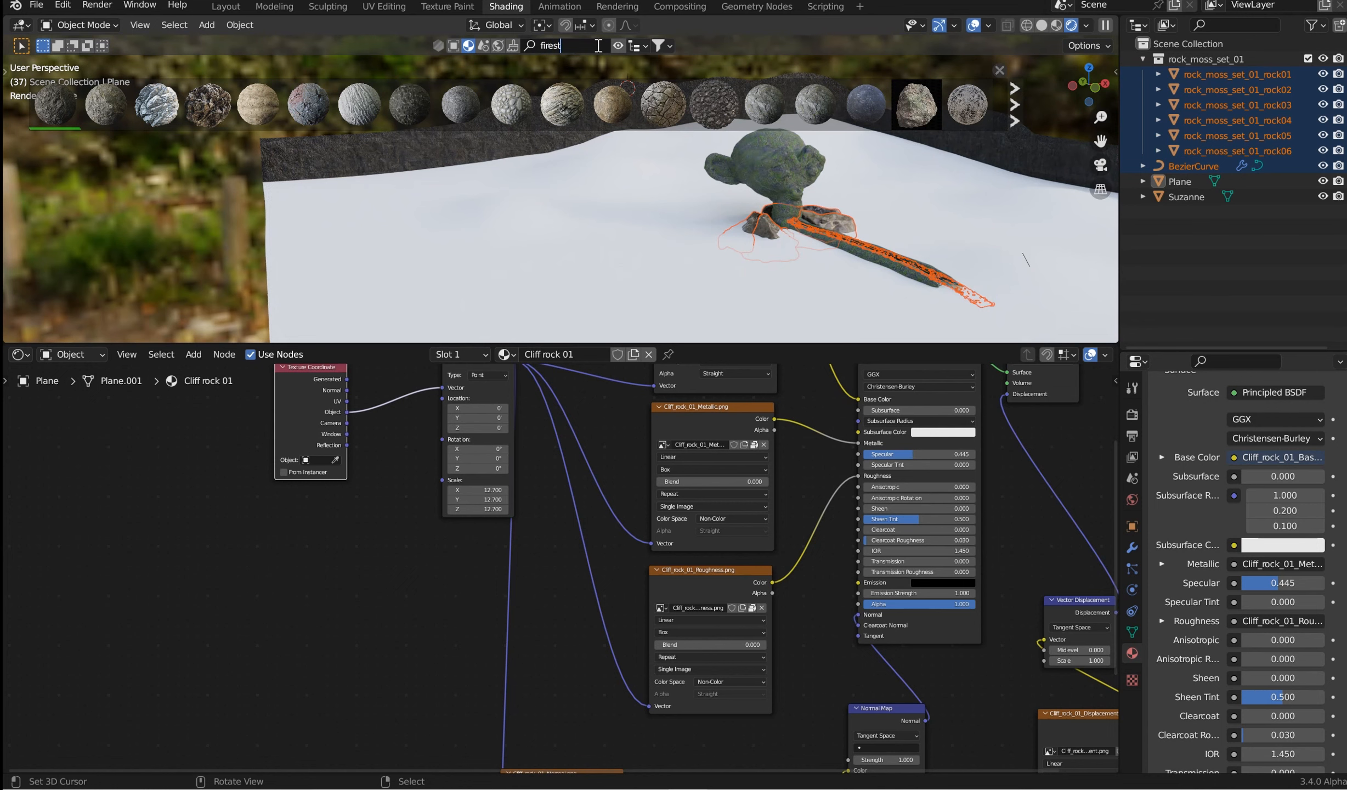
{"action": "key", "text": "Return"}
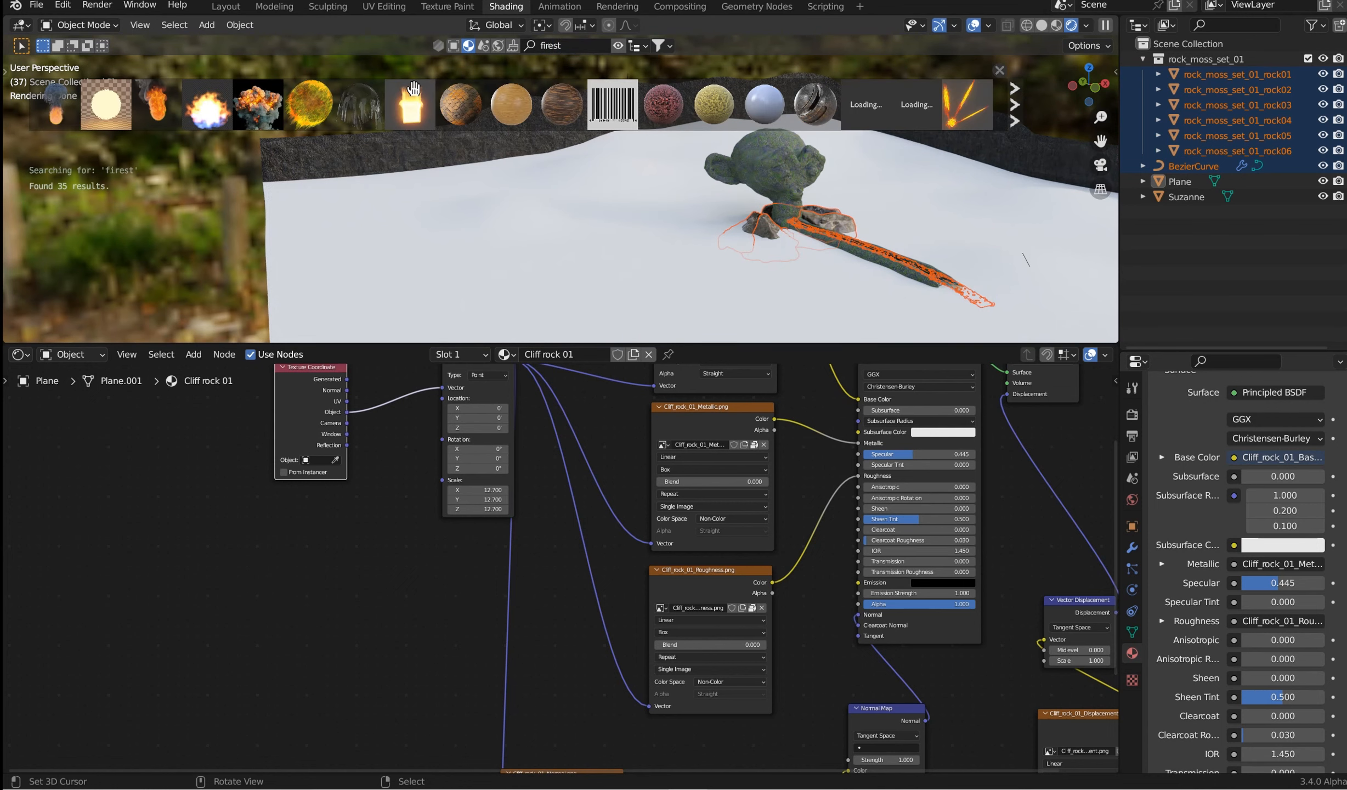
Step: Return to the Layout workspace, bring the white ground around Suzanne into view and search the material library for "forest"
{"action": "left_click", "coordinate": [227, 6]}
{"action": "scroll", "coordinate": [607, 318], "scroll_direction": "down", "scroll_amount": 3}
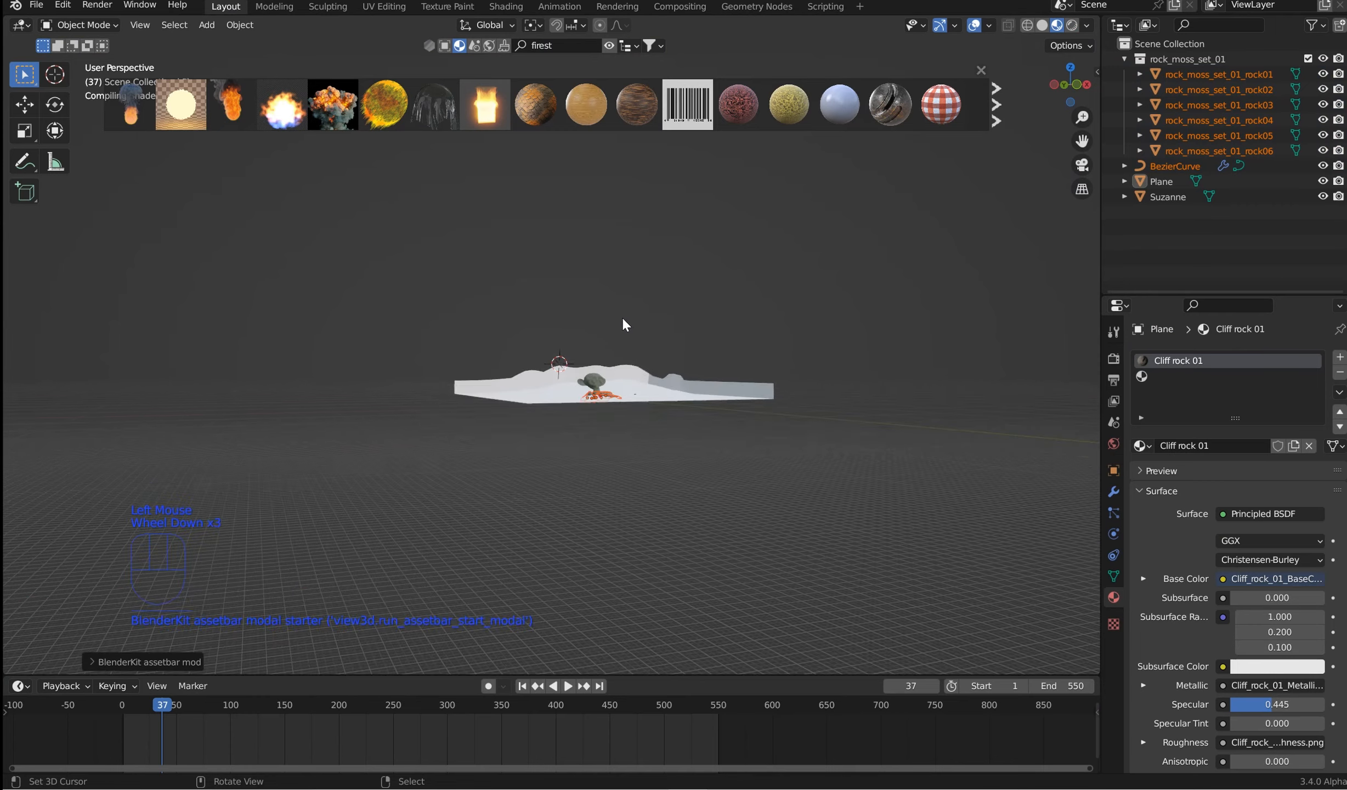
{"action": "scroll", "coordinate": [621, 316], "scroll_direction": "up", "scroll_amount": 1}
{"action": "mouse_move", "coordinate": [621, 316]}
{"action": "middle_mouse_down"}
{"action": "mouse_move", "coordinate": [623, 369]}
{"action": "mouse_move", "coordinate": [698, 377]}
{"action": "middle_mouse_up"}
{"action": "middle_click_drag", "start_coordinate": [698, 377], "coordinate": [695, 339], "text": "shift"}
{"action": "scroll", "coordinate": [562, 263], "scroll_direction": "up", "scroll_amount": 3}
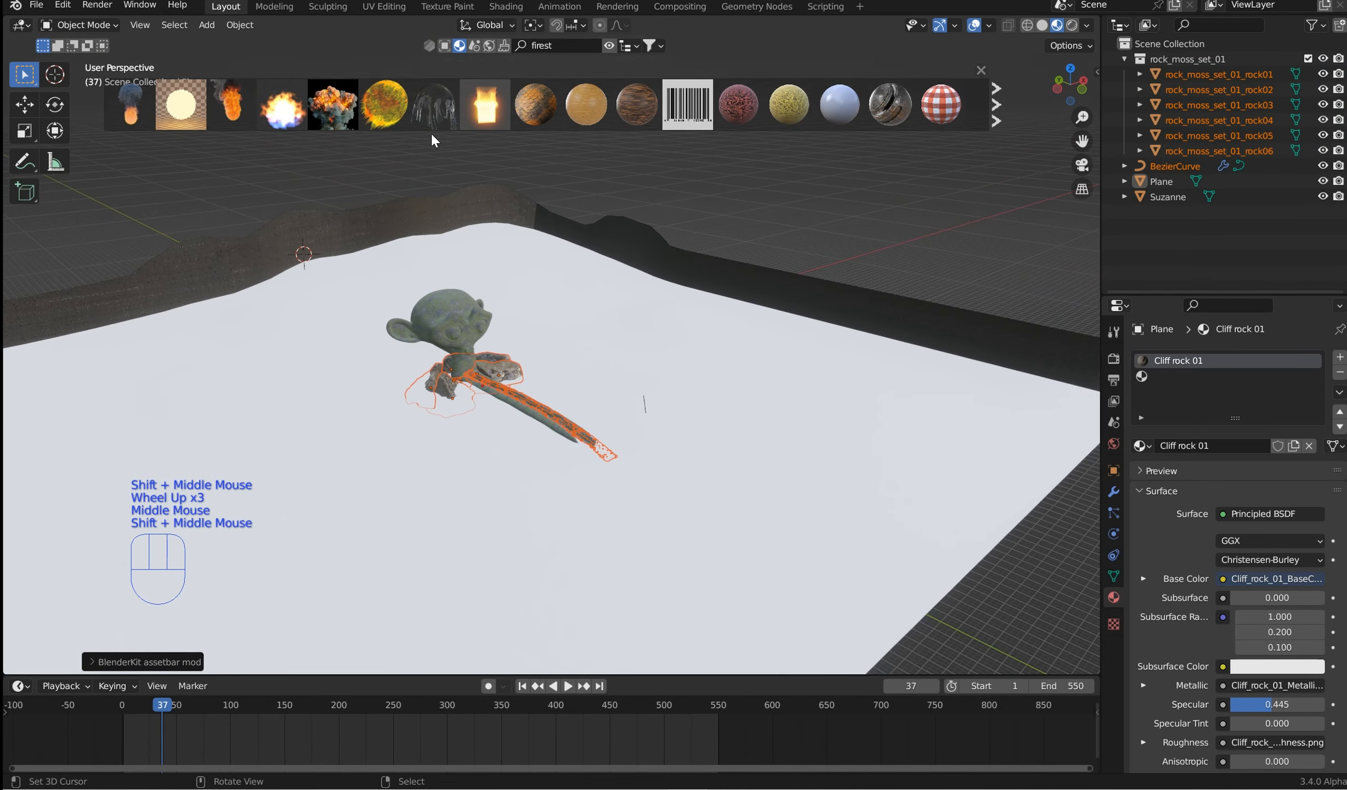
{"action": "left_click", "coordinate": [569, 45]}
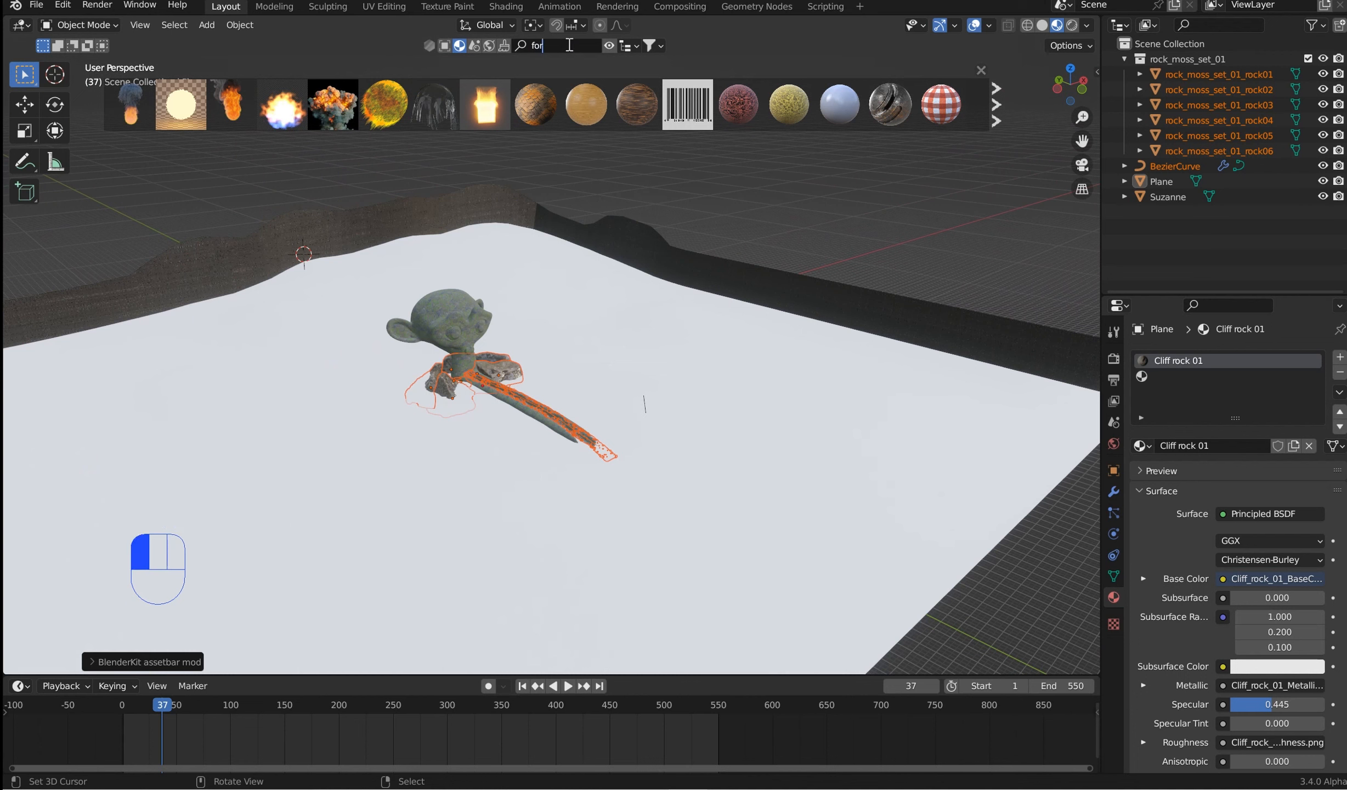
{"action": "key", "text": "Return"}
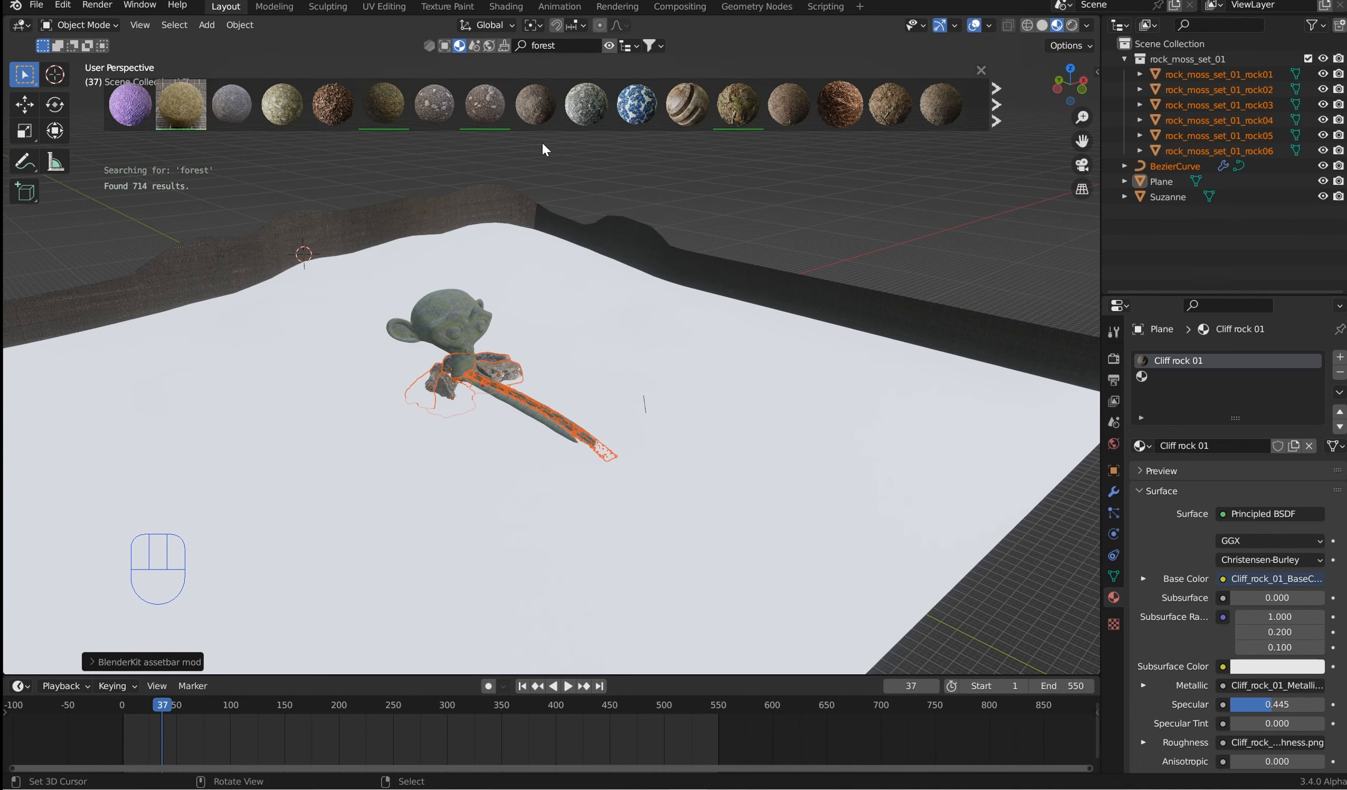
Step: Apply the Forest Leaves PBR Scan material to the white ground of the plane and examine its texture up close
{"action": "right_click", "coordinate": [384, 96]}
{"action": "mouse_move", "coordinate": [735, 101]}
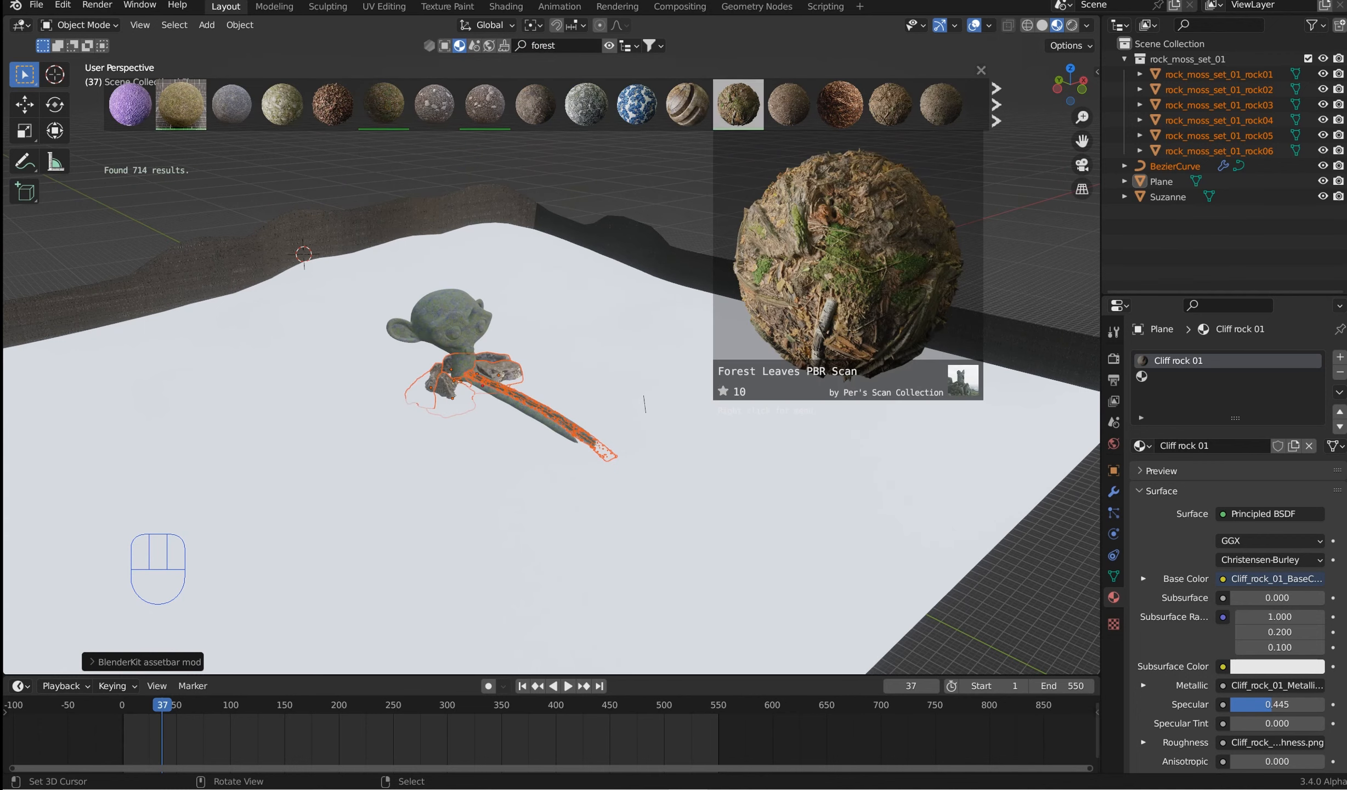
{"action": "left_click_drag", "start_coordinate": [735, 101], "coordinate": [636, 322]}
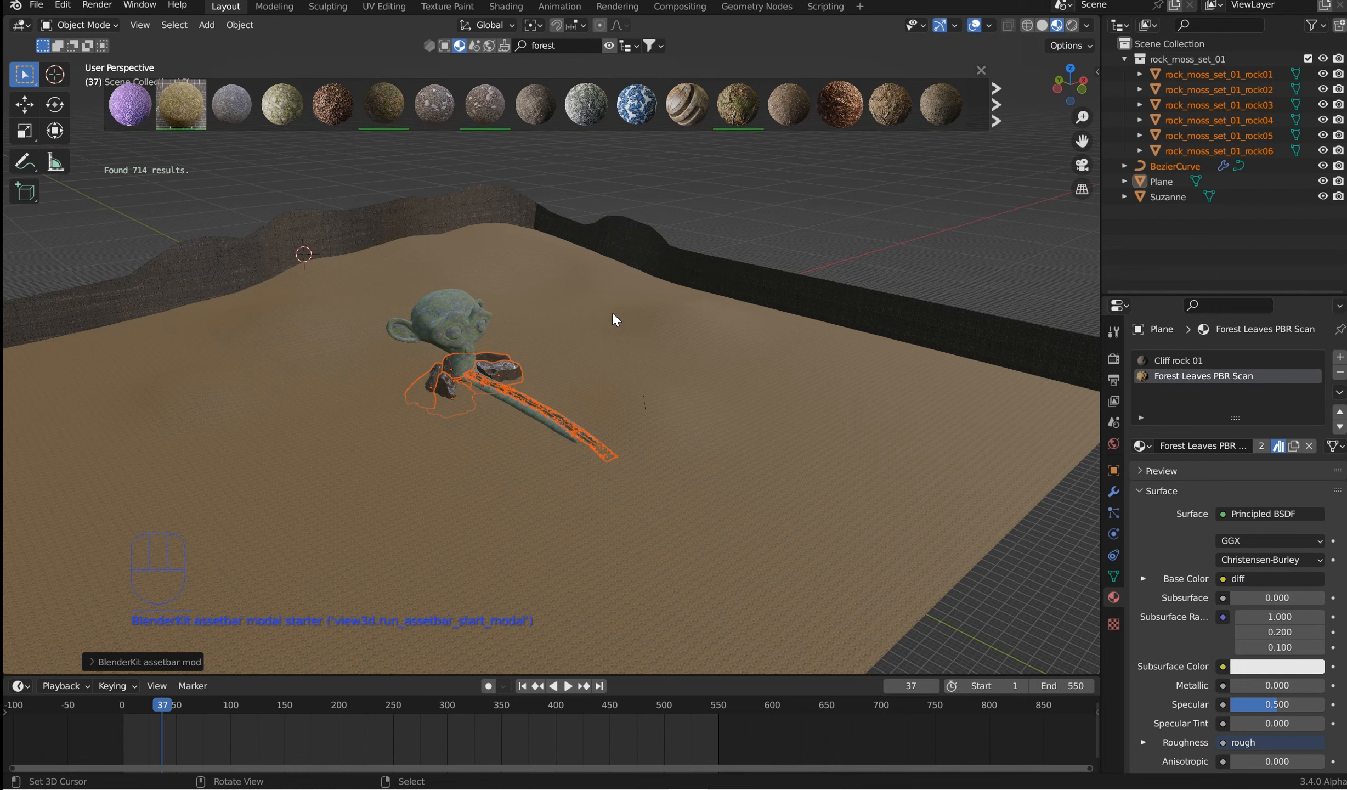
{"action": "scroll", "coordinate": [595, 398], "scroll_direction": "up", "scroll_amount": 6}
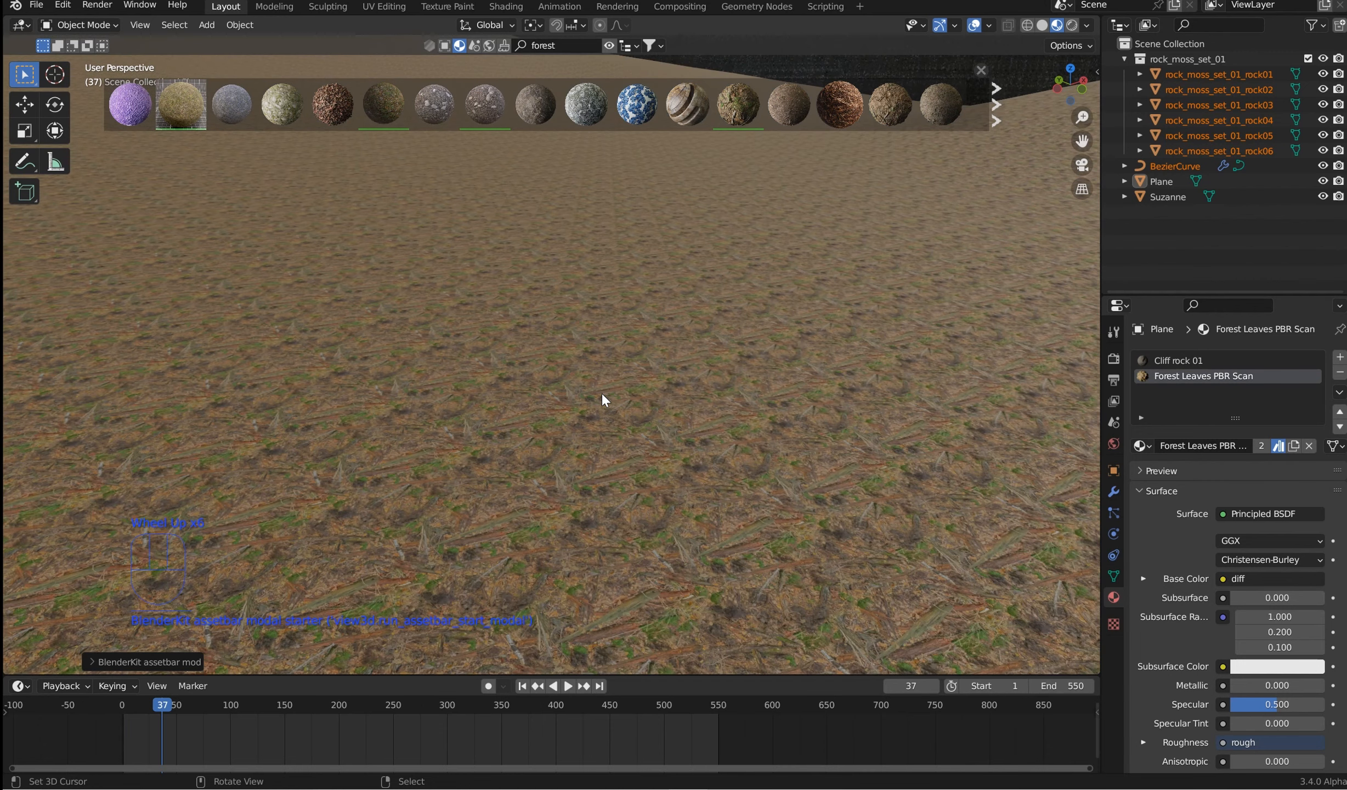
Step: Inspect the ground's displacement in the Shading workspace and unlink the Forest Leaves PBR Scan material from slot 2
{"action": "left_click", "coordinate": [504, 7]}
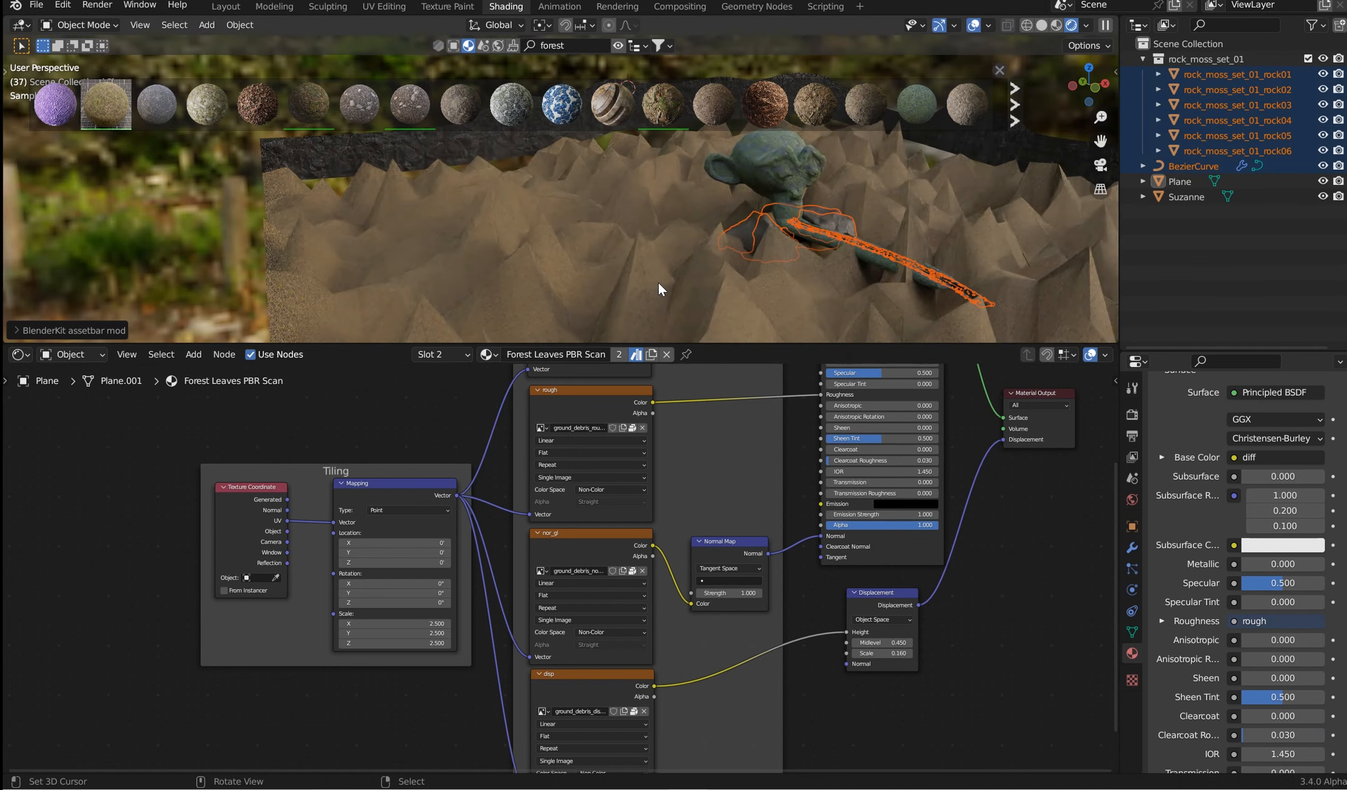
{"action": "middle_click_drag", "start_coordinate": [667, 266], "coordinate": [708, 258]}
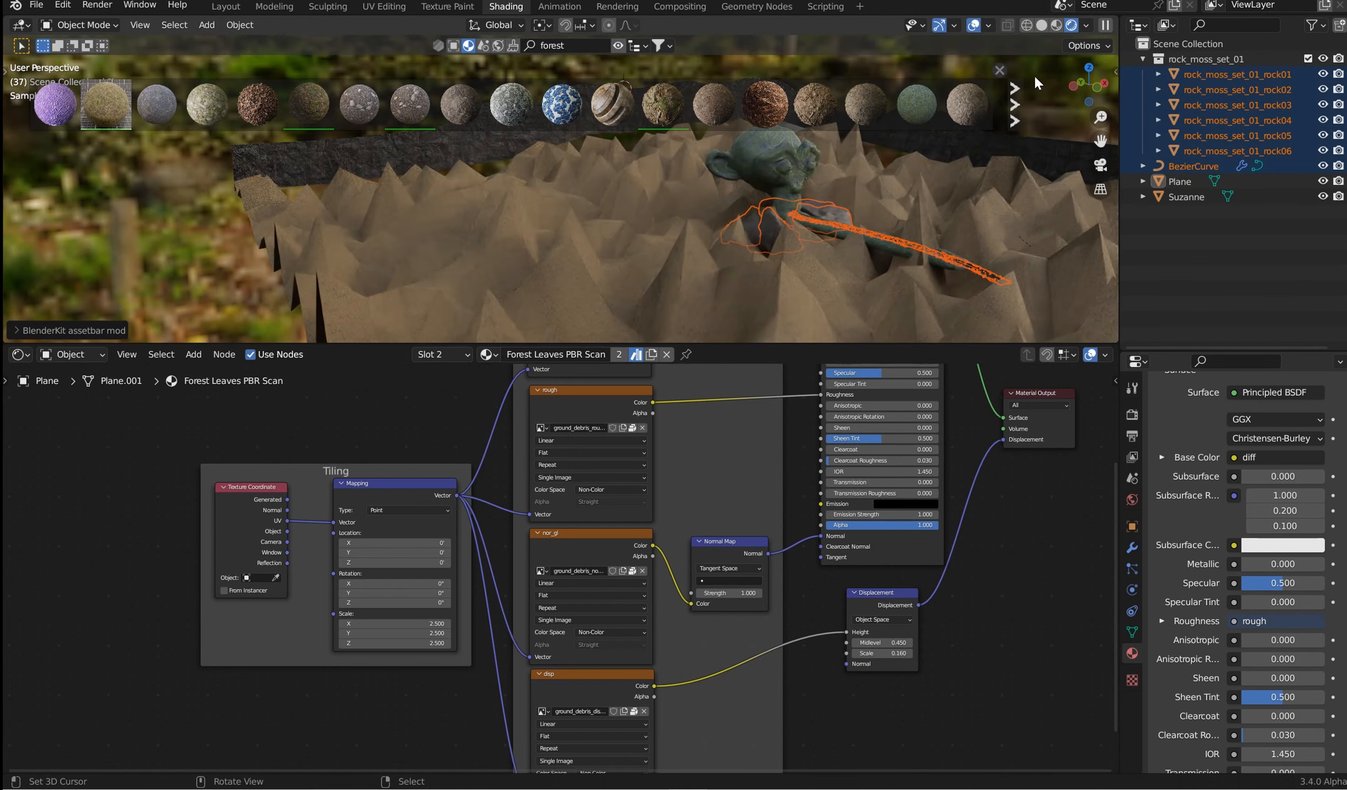
{"action": "middle_click_drag", "start_coordinate": [793, 225], "coordinate": [754, 178]}
{"action": "left_click", "coordinate": [666, 354]}
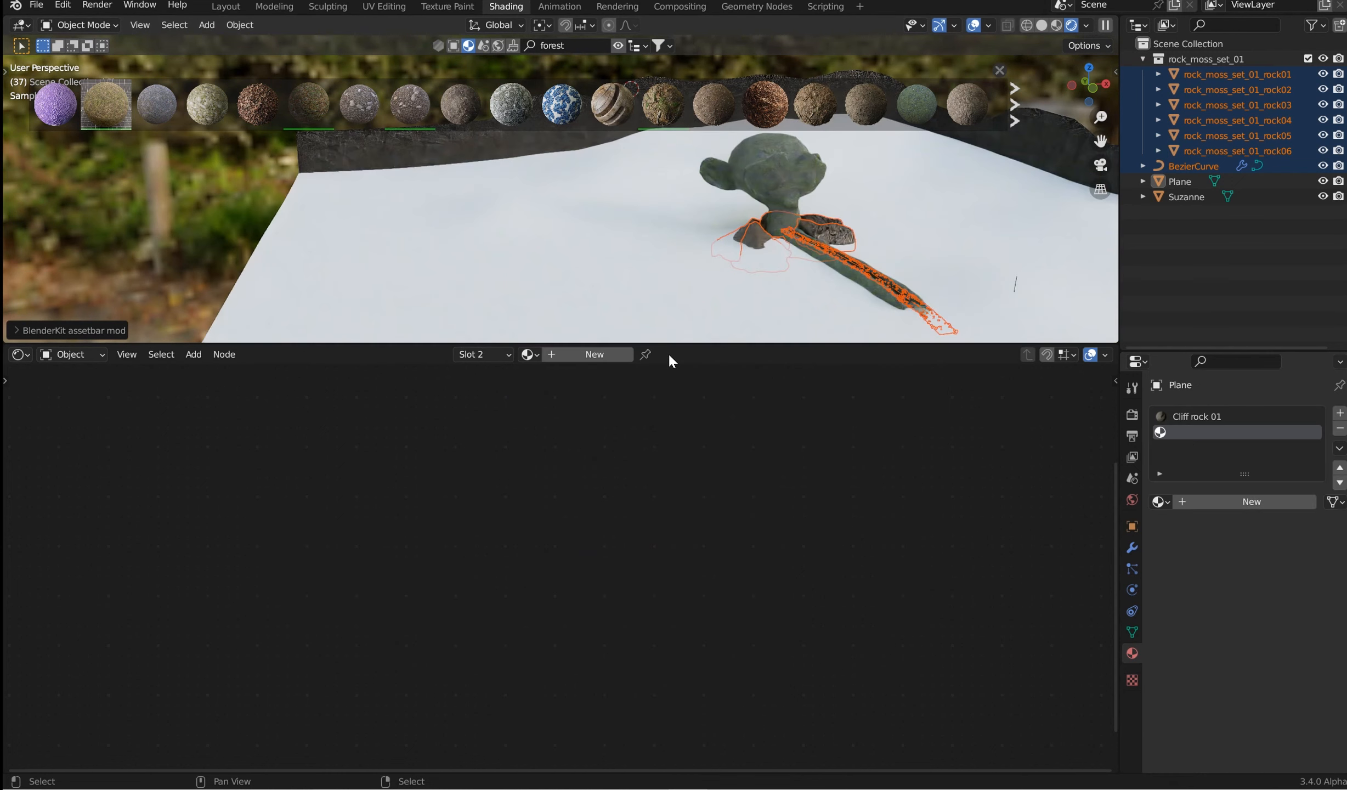
{"action": "left_click", "coordinate": [475, 354]}
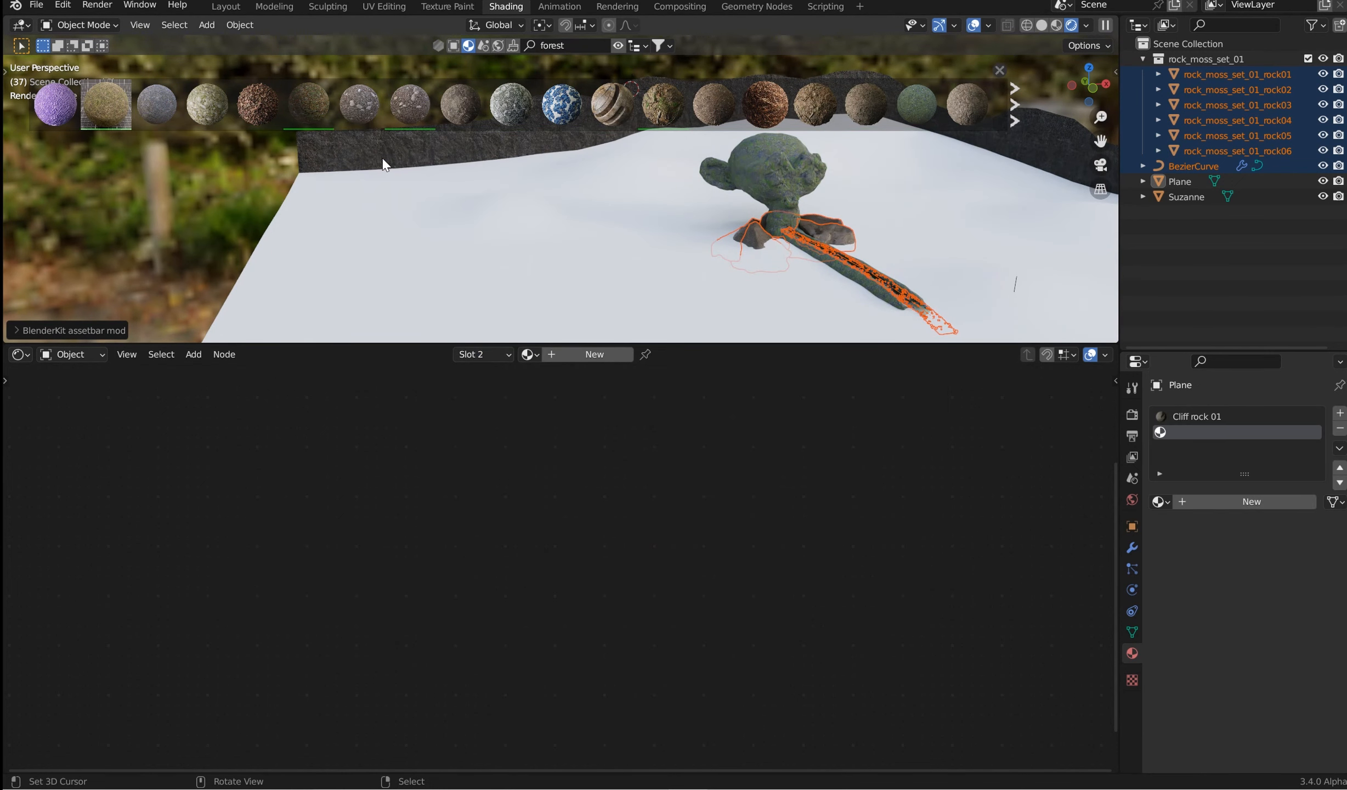
Step: Apply the Ground forest material from the library to the plane's white ground and view its tiling up close
{"action": "mouse_move", "coordinate": [332, 118]}
{"action": "left_click_drag", "start_coordinate": [332, 118], "coordinate": [521, 286]}
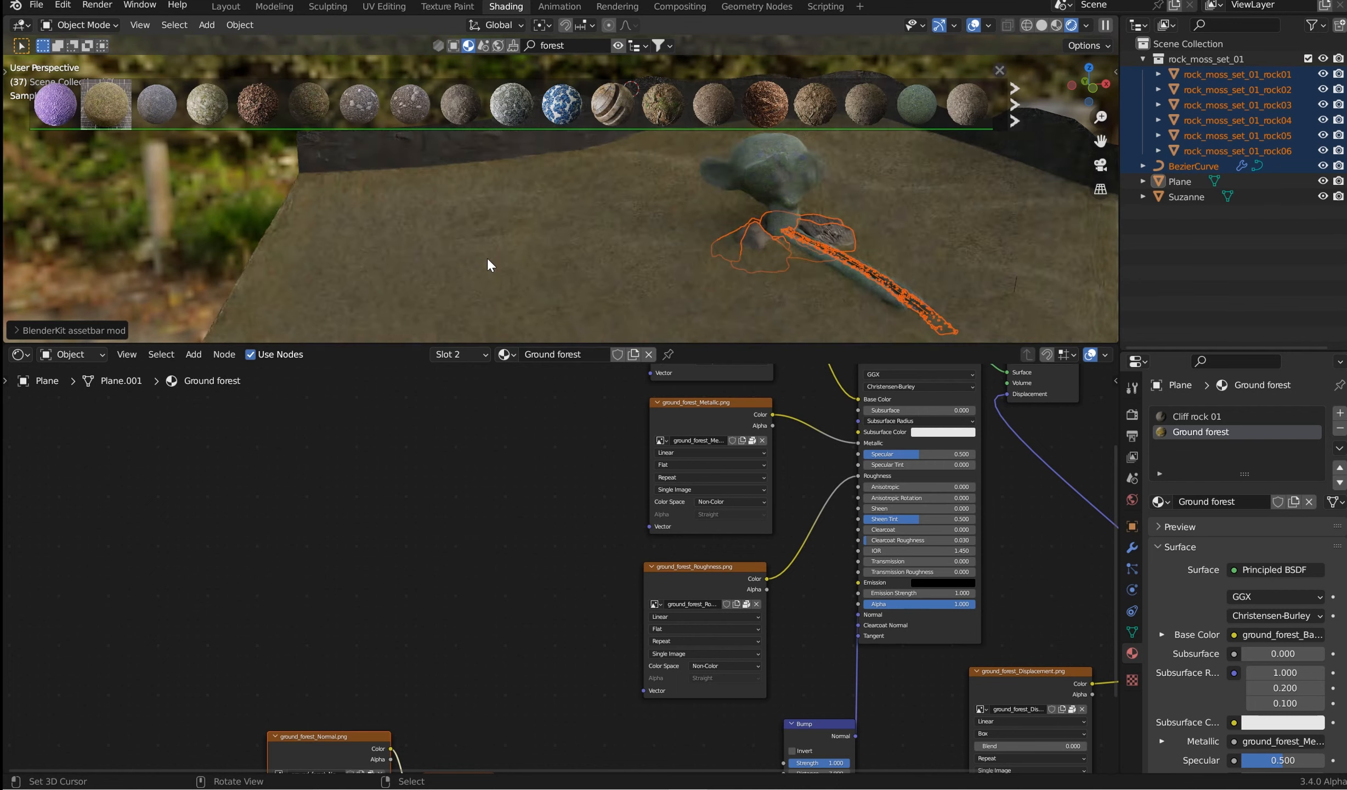
{"action": "middle_click_drag", "start_coordinate": [487, 257], "coordinate": [812, 219]}
{"action": "middle_click_drag", "start_coordinate": [677, 204], "coordinate": [568, 255]}
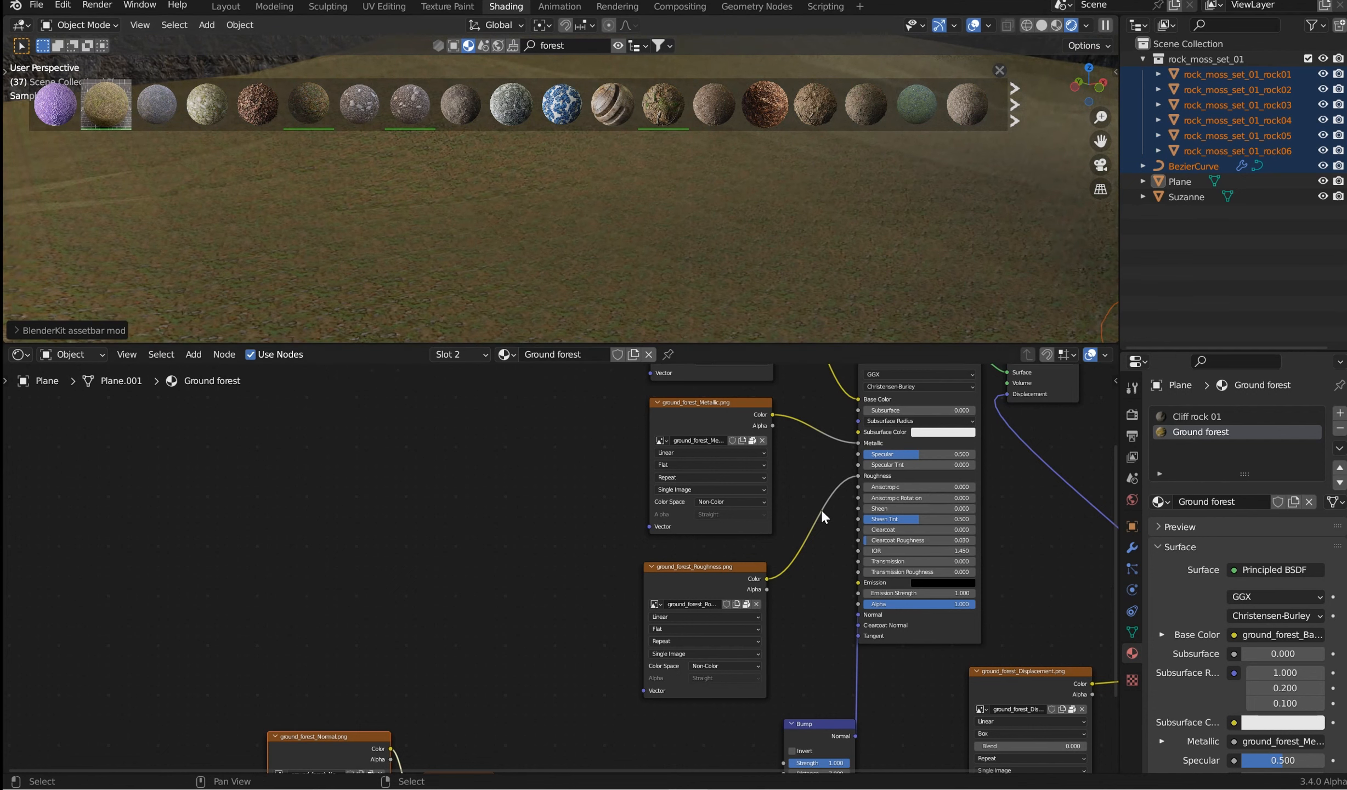
Step: Add a Mapping node before the image textures in the Ground forest material
{"action": "key", "text": "Home"}
{"action": "mouse_move", "coordinate": [694, 483]}
{"action": "middle_mouse_down"}
{"action": "mouse_move", "coordinate": [707, 531]}
{"action": "mouse_move", "coordinate": [711, 490]}
{"action": "middle_mouse_up"}
{"action": "scroll", "coordinate": [613, 509], "scroll_direction": "up", "scroll_amount": 2}
{"action": "key", "text": "F3"}
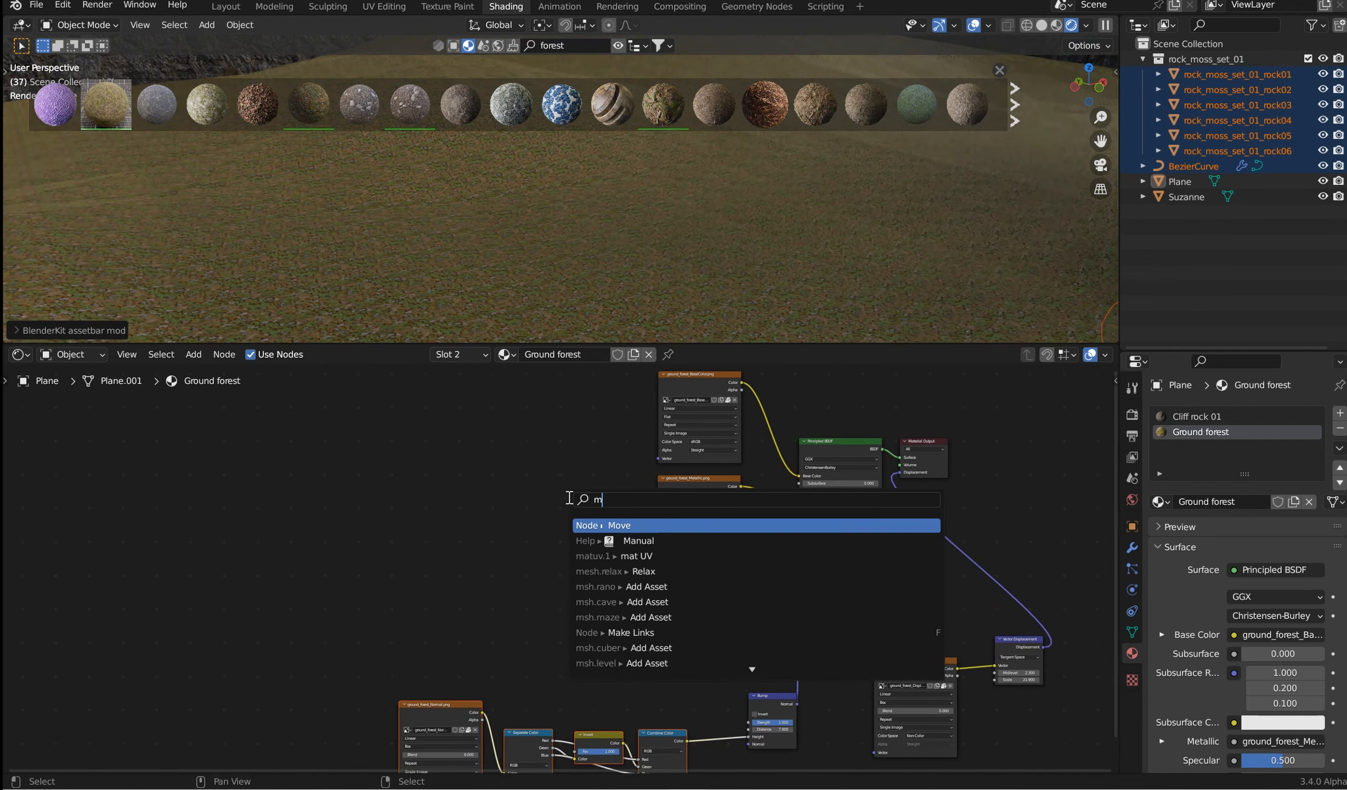
{"action": "type", "text": "mappinf"}
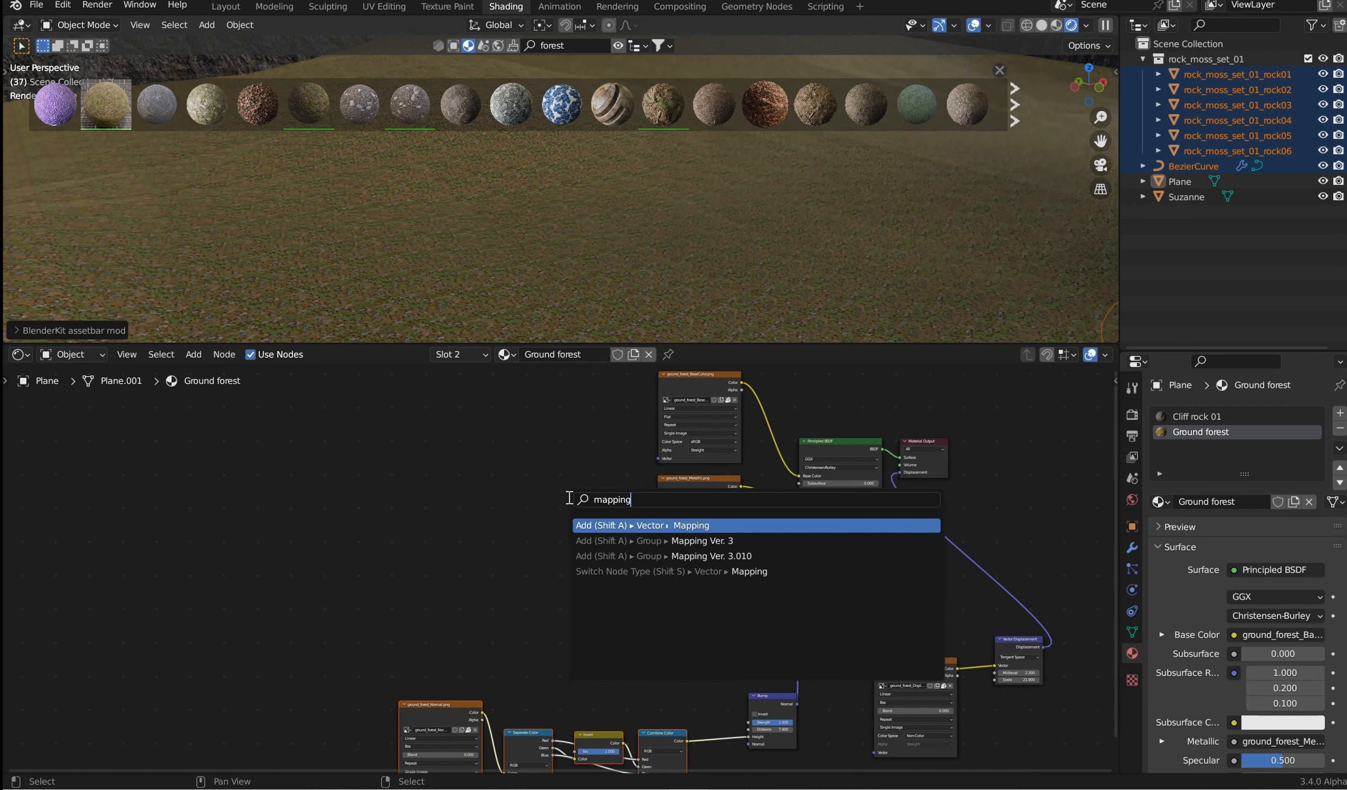
{"action": "key", "text": "Return"}
{"action": "left_click", "coordinate": [517, 494]}
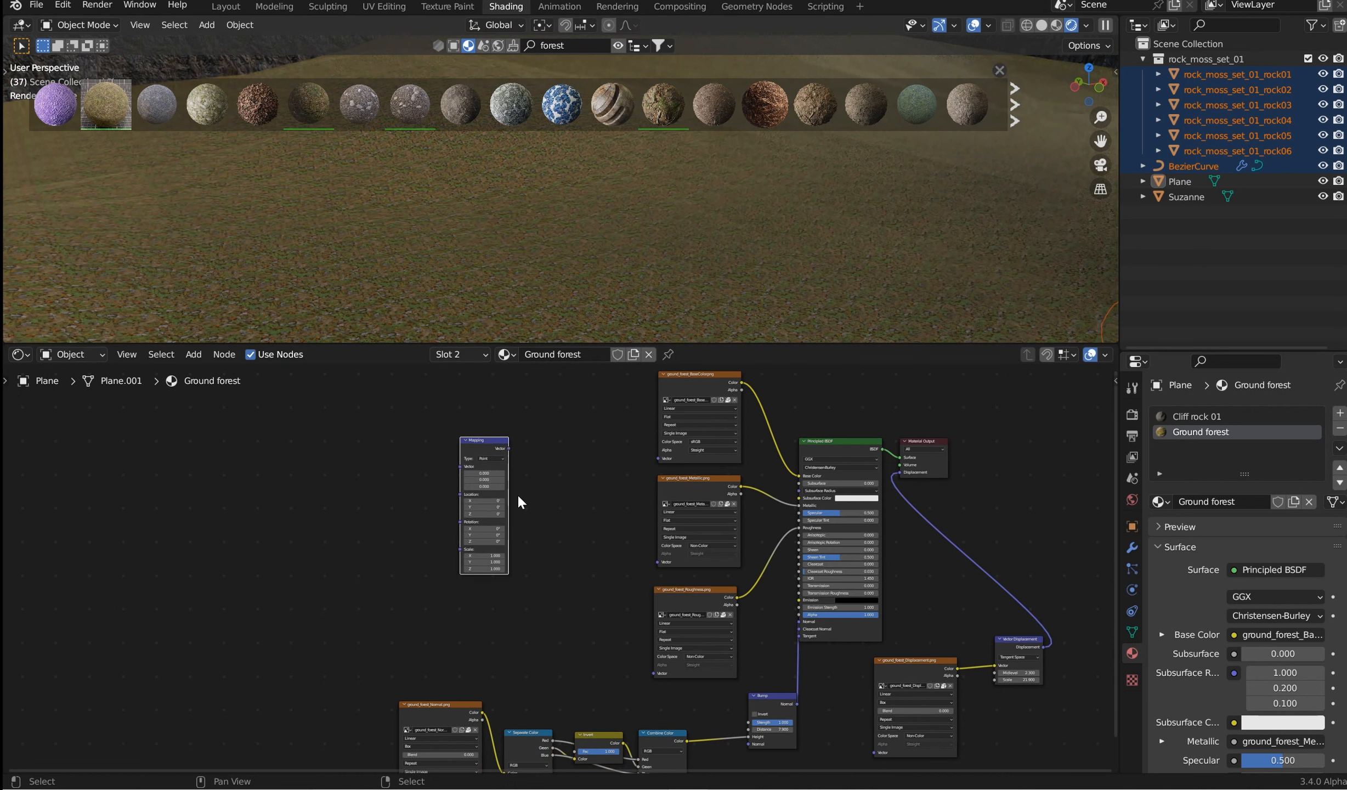
Step: Link the Mapping node's Vector output to the BaseColor, Metallic and Roughness image textures
{"action": "right_click_drag", "start_coordinate": [507, 494], "coordinate": [686, 405], "text": "alt"}
{"action": "right_click_drag", "start_coordinate": [496, 521], "coordinate": [647, 526], "text": "alt"}
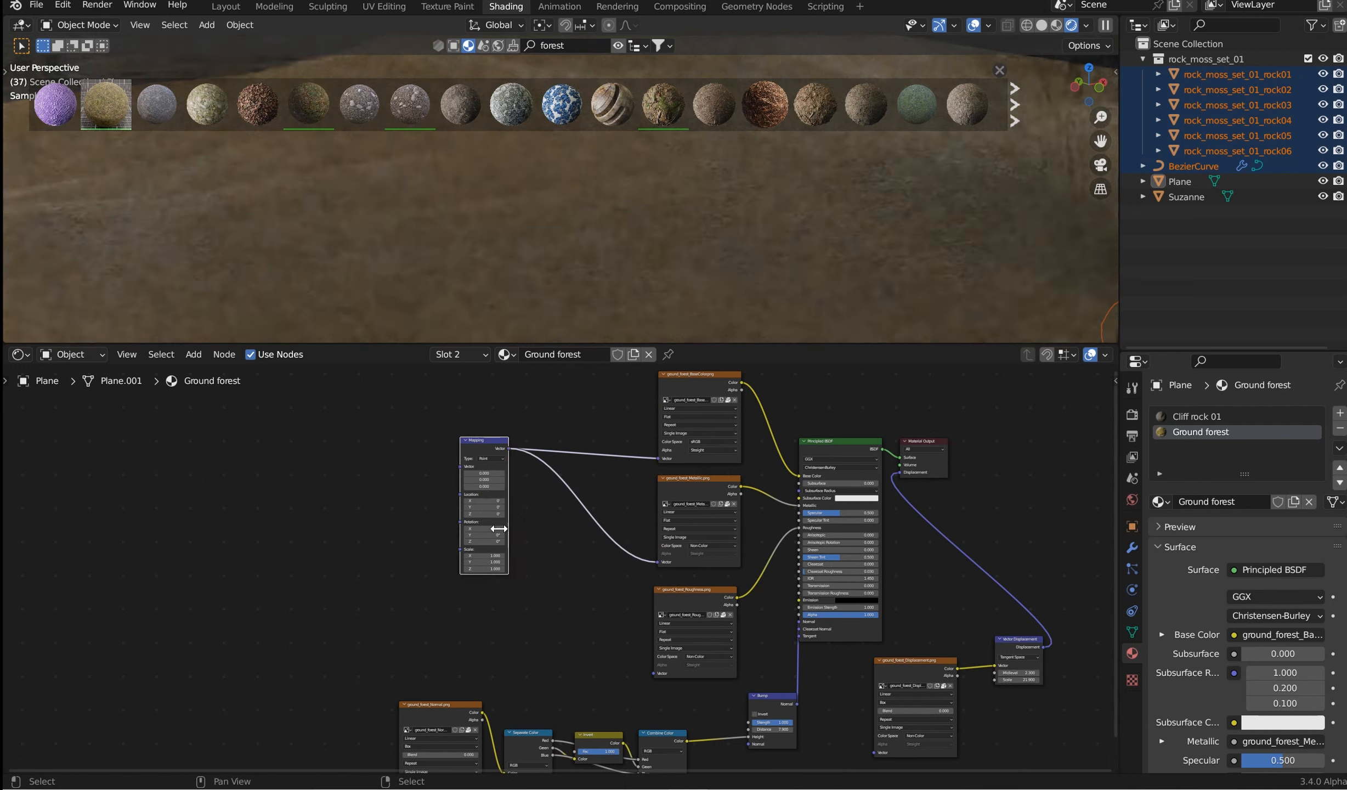
{"action": "right_click_drag", "start_coordinate": [494, 549], "coordinate": [614, 620], "text": "alt"}
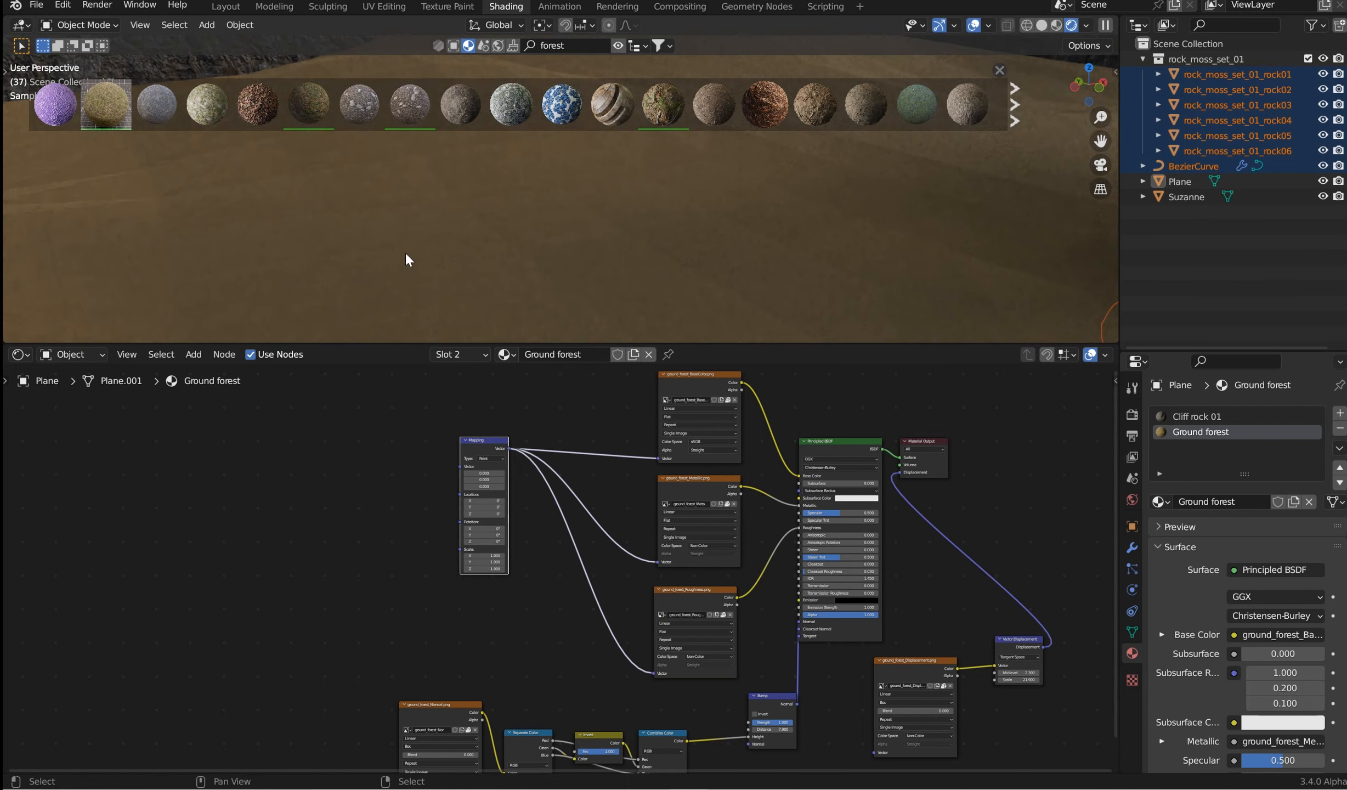
Step: Add a Texture Coordinate node and link its Object output to the Mapping node's Vector input
{"action": "left_click", "coordinate": [193, 354]}
{"action": "mouse_move", "coordinate": [233, 398]}
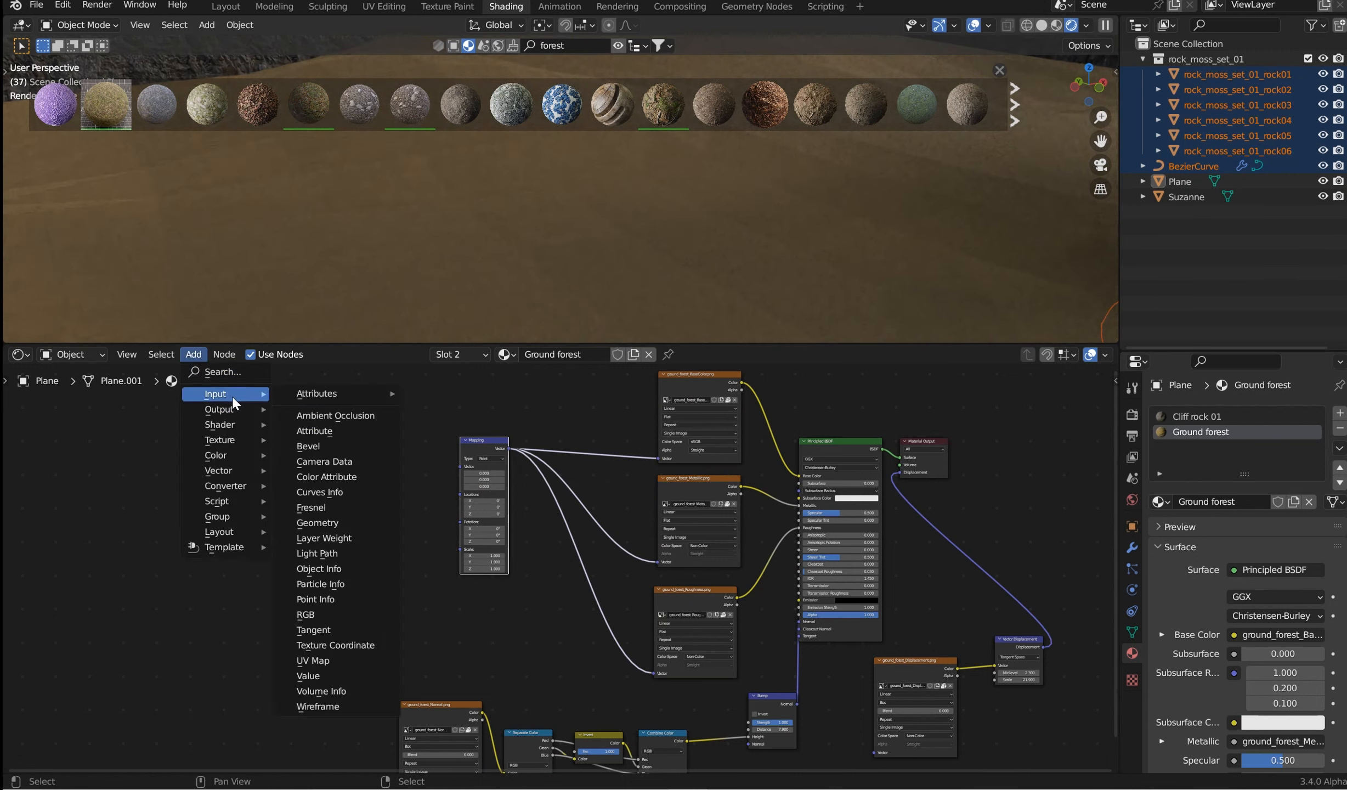
{"action": "left_click", "coordinate": [341, 645]}
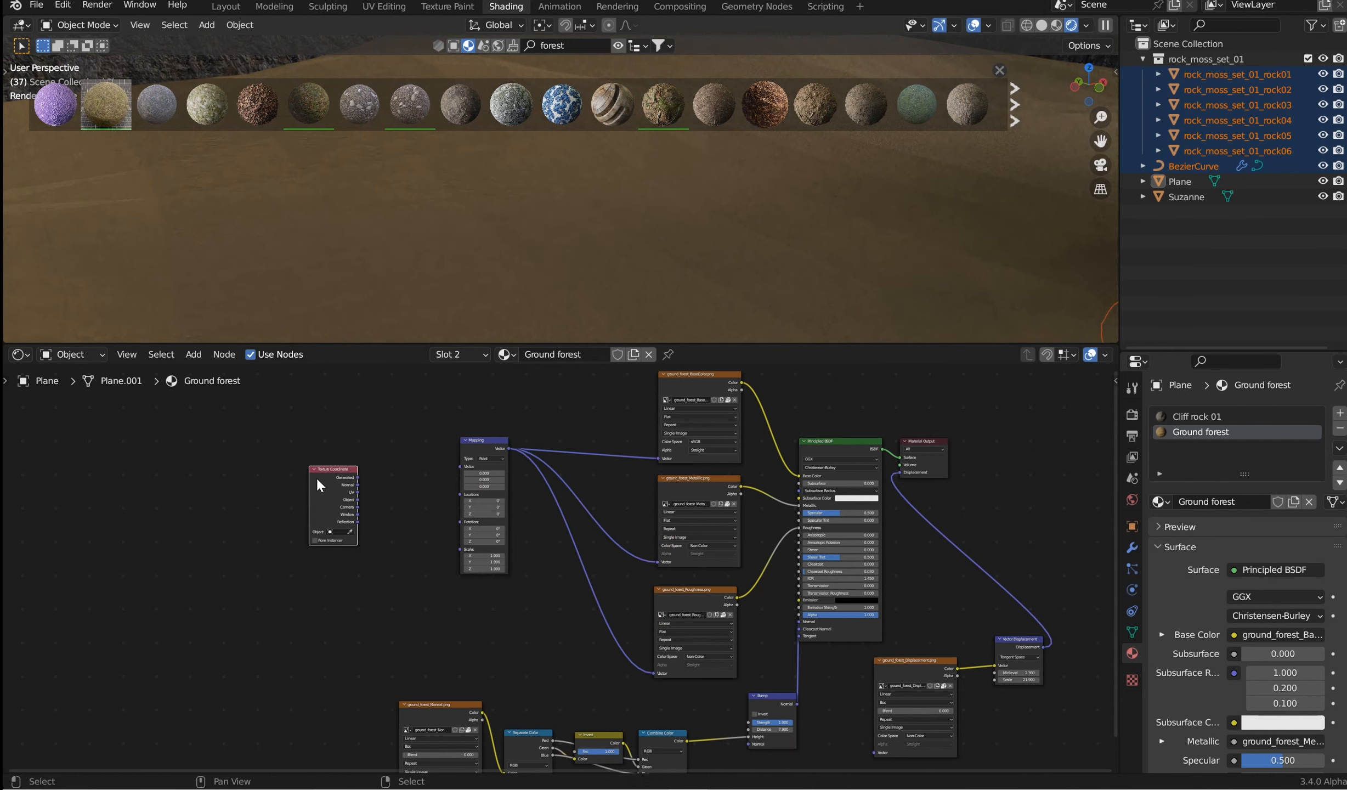
{"action": "scroll", "coordinate": [374, 503], "scroll_direction": "up", "scroll_amount": 6}
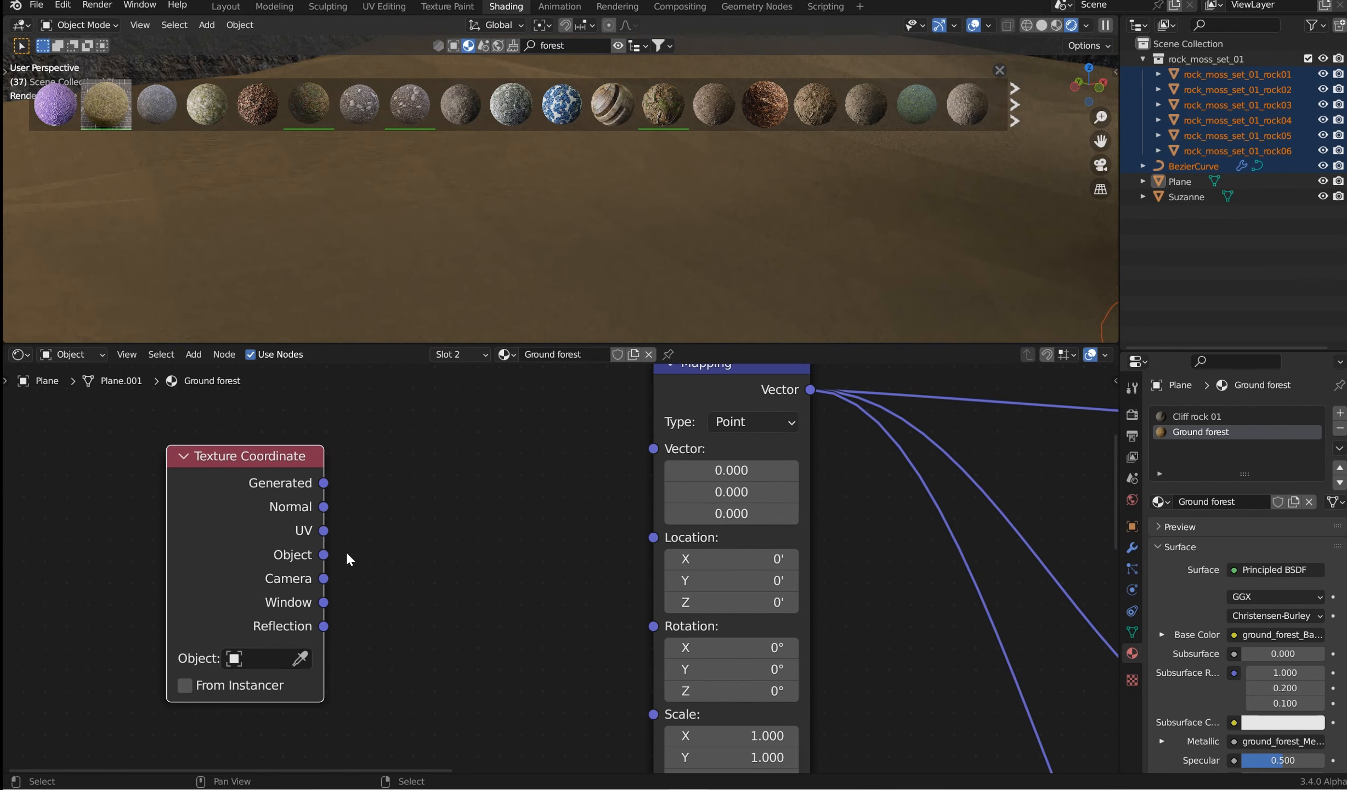
{"action": "left_click_drag", "start_coordinate": [326, 549], "coordinate": [659, 446]}
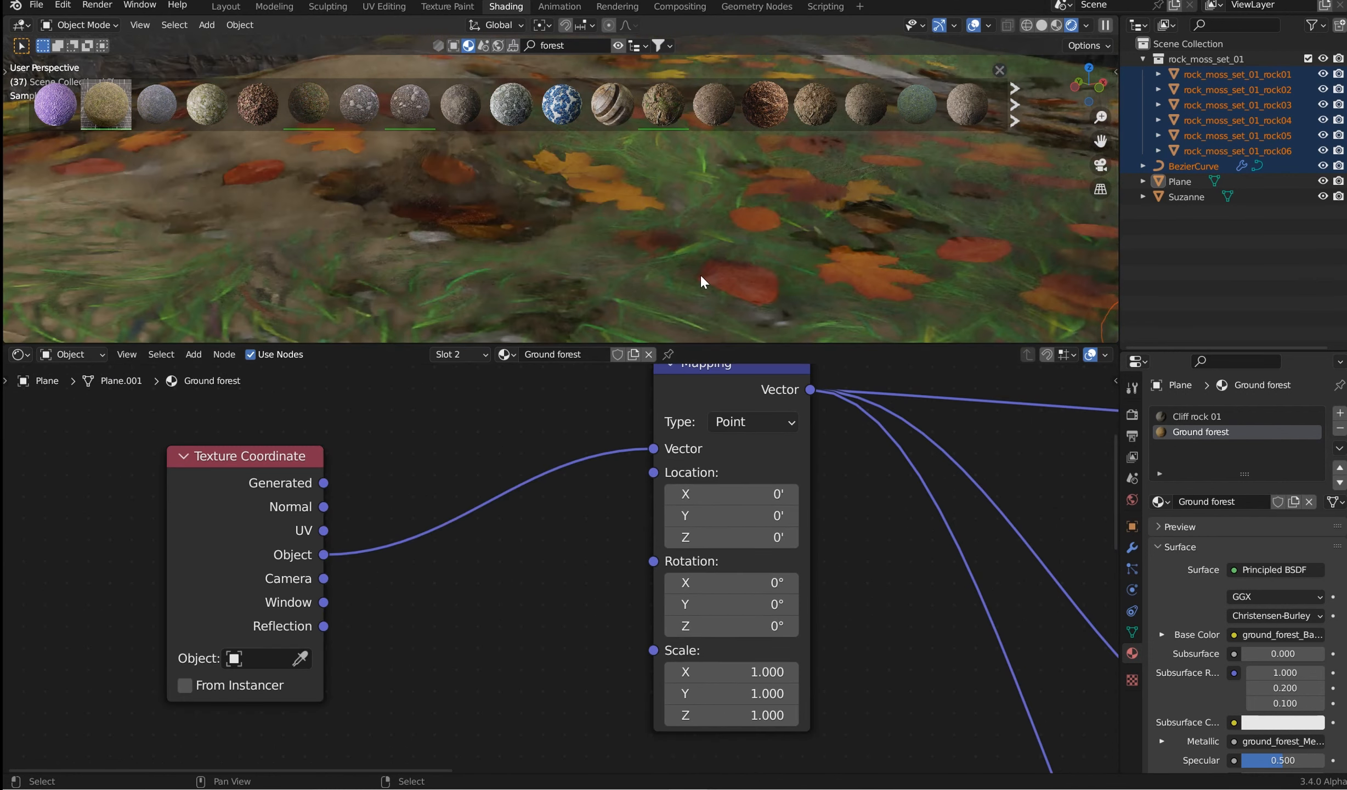
Step: Set the Ground forest Mapping node's scale to 18.1 on all three axes, checking the leaf pattern on the ground
{"action": "scroll", "coordinate": [699, 255], "scroll_direction": "down", "scroll_amount": 5}
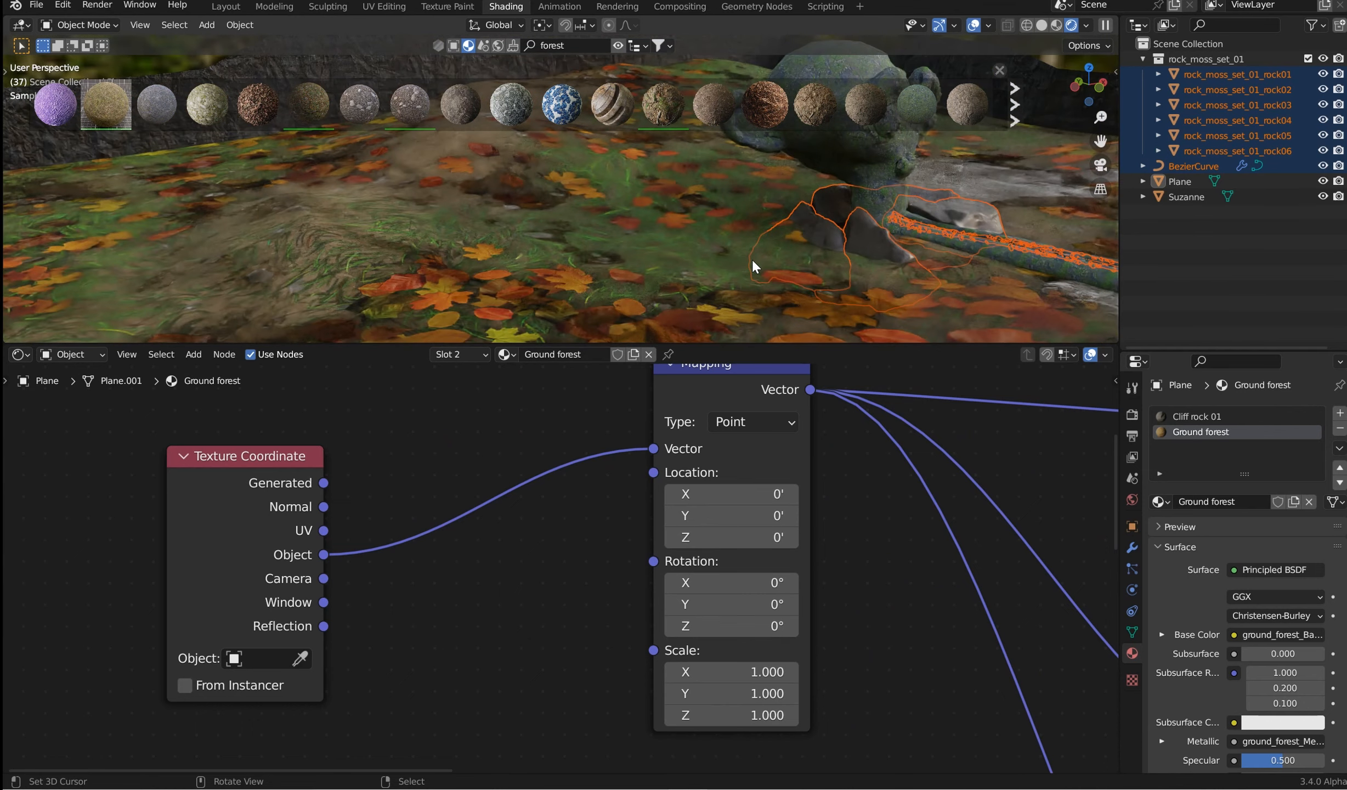
{"action": "scroll", "coordinate": [887, 473], "scroll_direction": "down", "scroll_amount": 1}
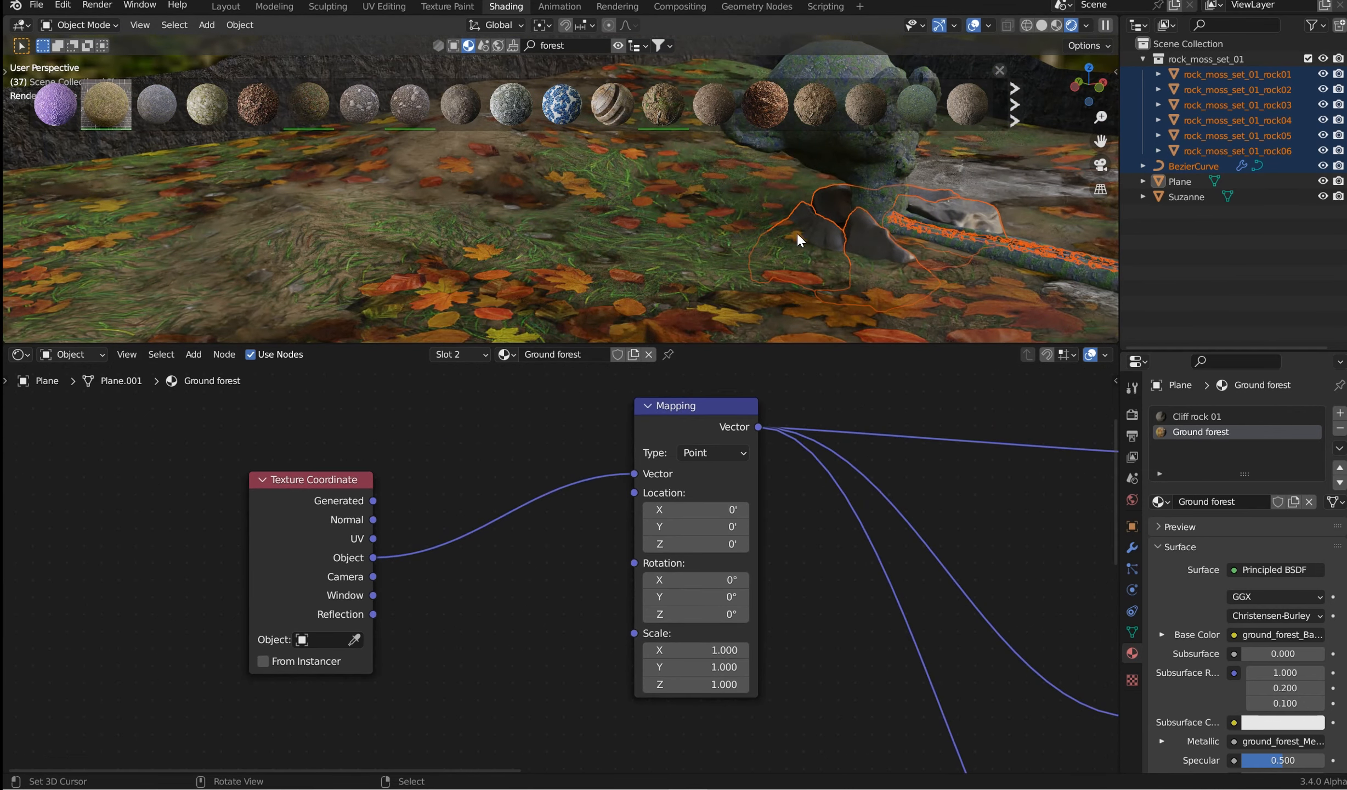
{"action": "middle_click_drag", "start_coordinate": [796, 231], "coordinate": [788, 334]}
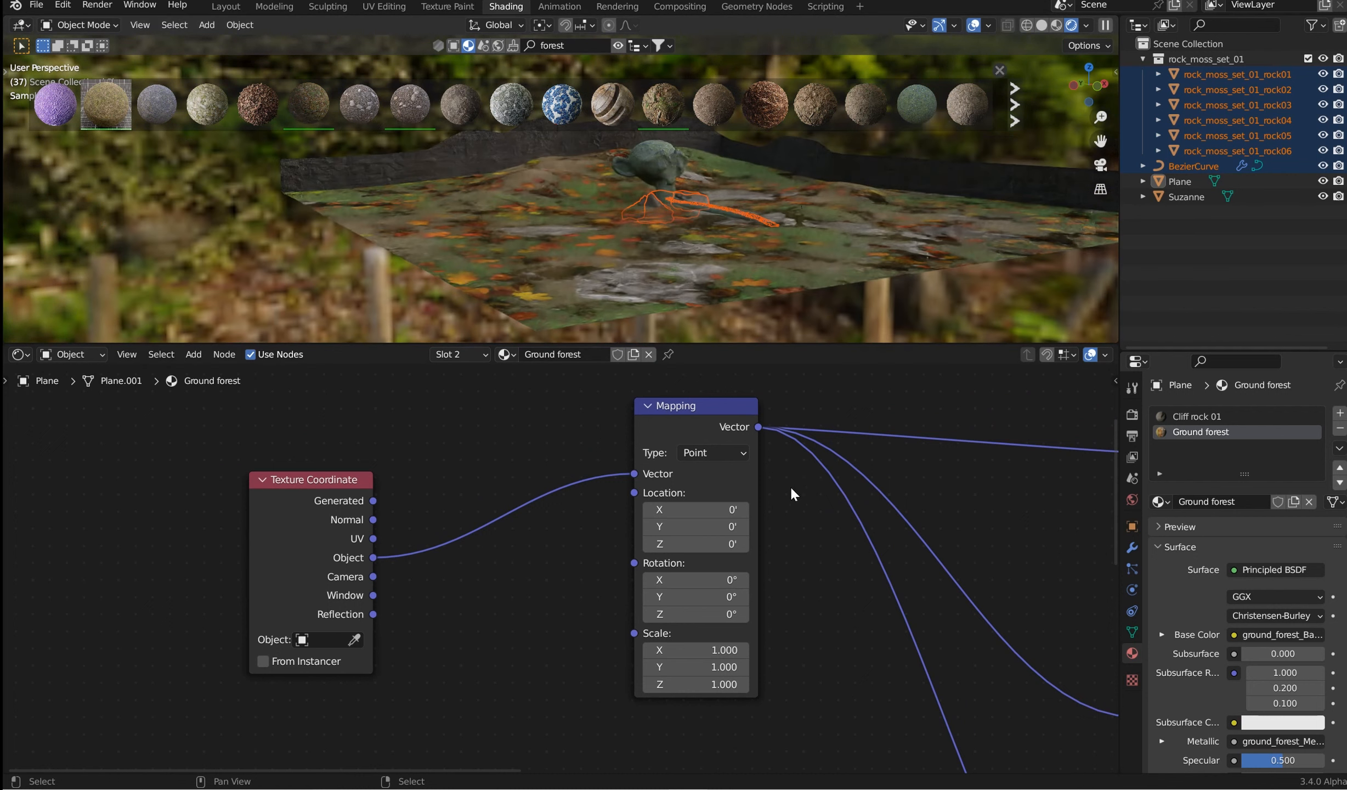
{"action": "left_click_drag", "start_coordinate": [697, 650], "coordinate": [773, 684]}
{"action": "scroll", "coordinate": [776, 256], "scroll_direction": "up", "scroll_amount": 5}
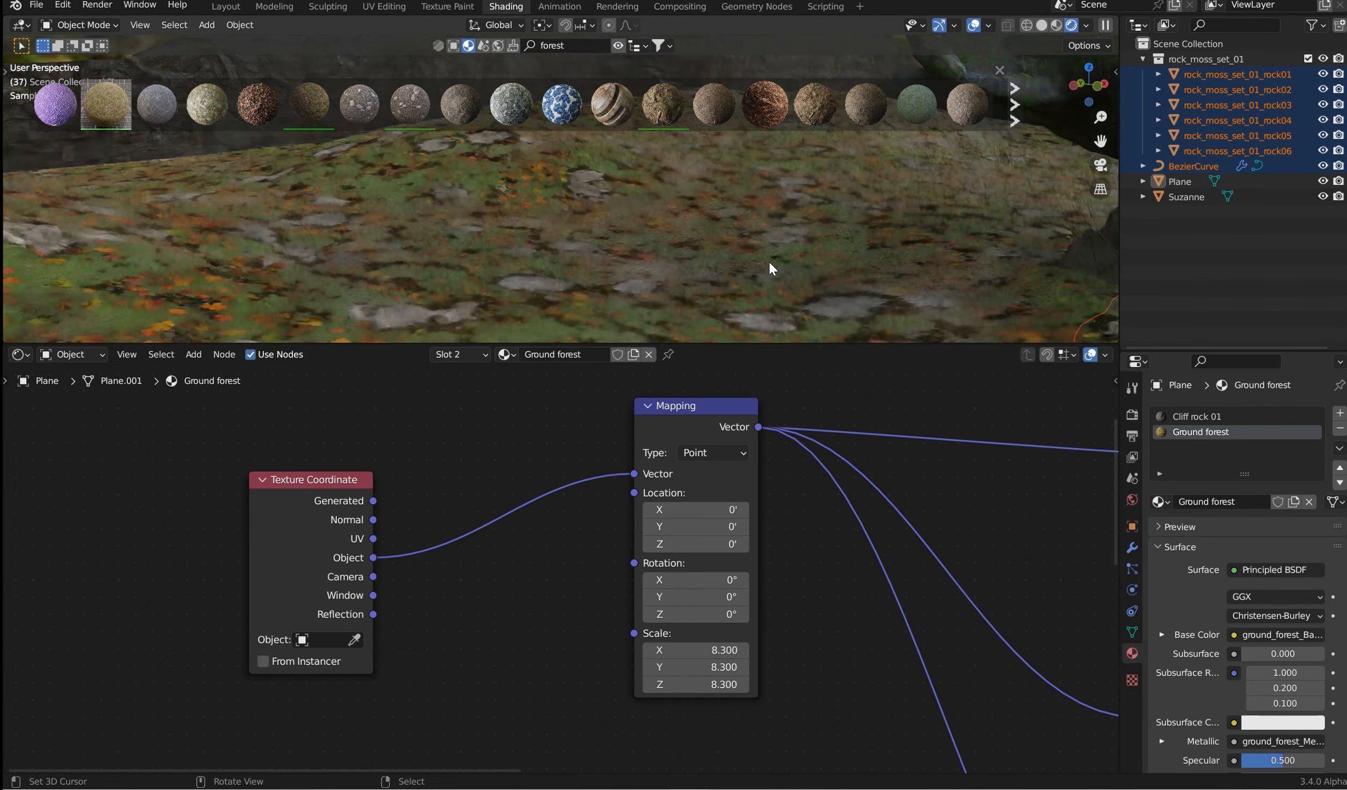
{"action": "middle_click_drag", "start_coordinate": [769, 260], "coordinate": [775, 269]}
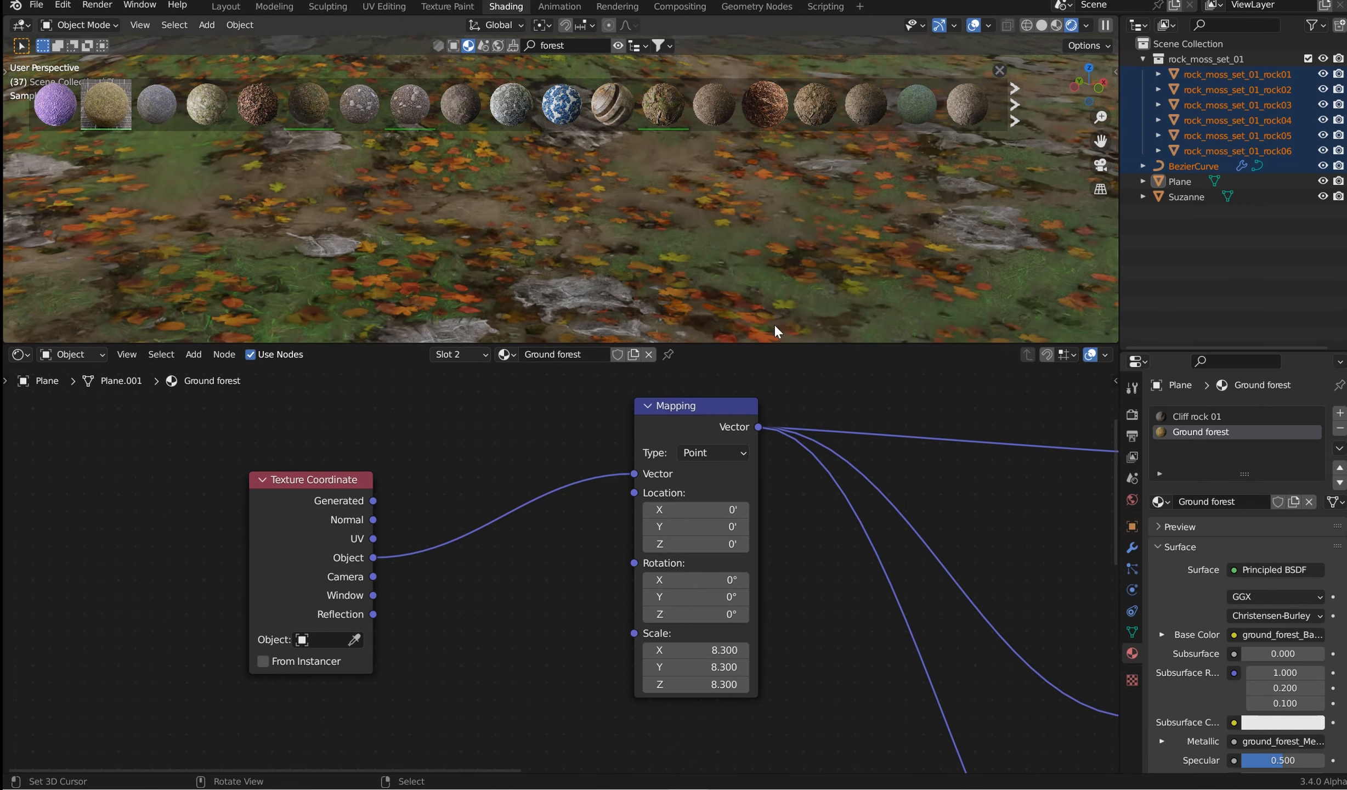
{"action": "left_click_drag", "start_coordinate": [694, 650], "coordinate": [765, 684]}
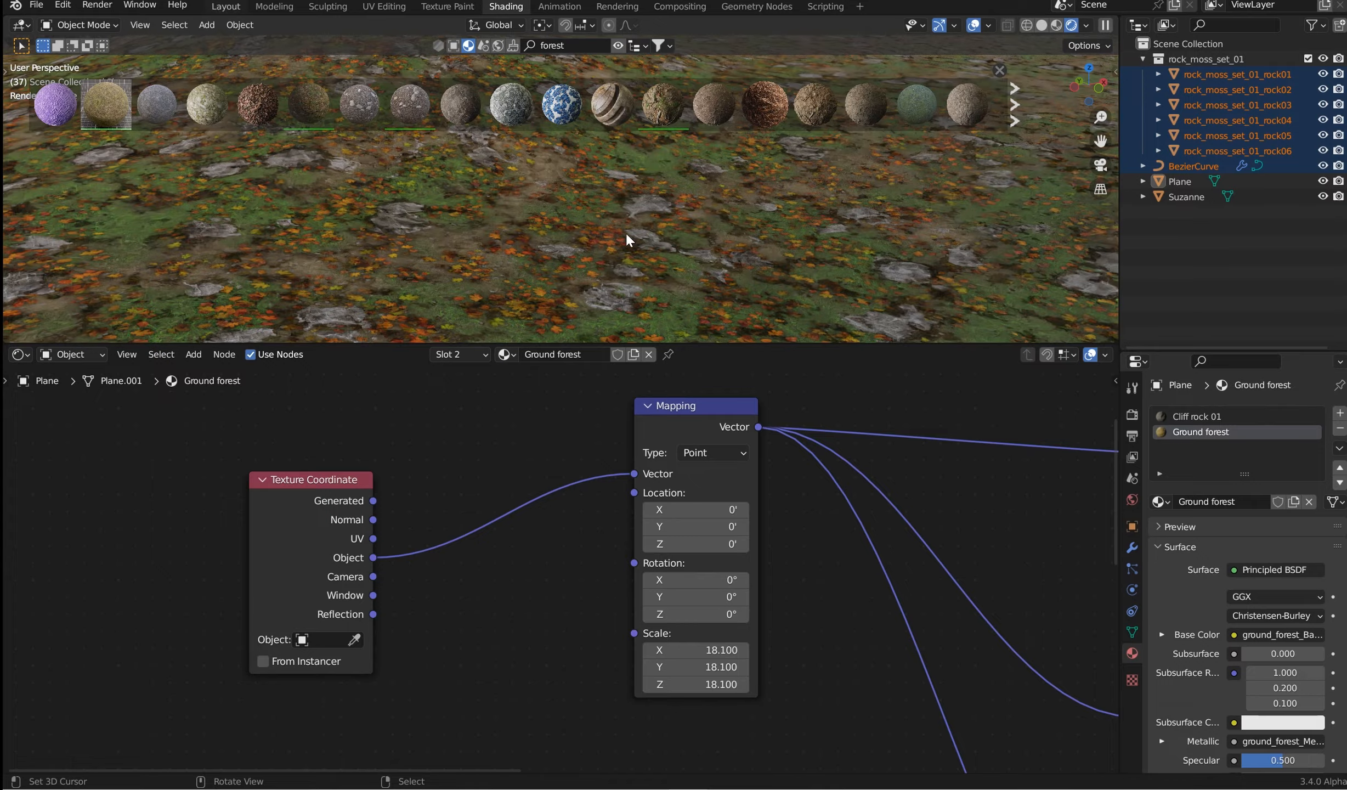
Step: Return to the Layout workspace, view the rocks beside Suzanne's neck up close and switch the asset library to models
{"action": "left_click", "coordinate": [226, 6]}
{"action": "scroll", "coordinate": [843, 297], "scroll_direction": "down", "scroll_amount": 4}
{"action": "middle_click_drag", "start_coordinate": [642, 327], "coordinate": [654, 351]}
{"action": "mouse_move", "coordinate": [653, 352]}
{"action": "middle_mouse_down", "text": "shift"}
{"action": "mouse_move", "coordinate": [666, 383]}
{"action": "mouse_move", "coordinate": [711, 383]}
{"action": "mouse_move", "coordinate": [631, 408]}
{"action": "middle_mouse_up", "text": "shift"}
{"action": "scroll", "coordinate": [650, 382], "scroll_direction": "up", "scroll_amount": 3}
{"action": "left_click", "coordinate": [631, 409]}
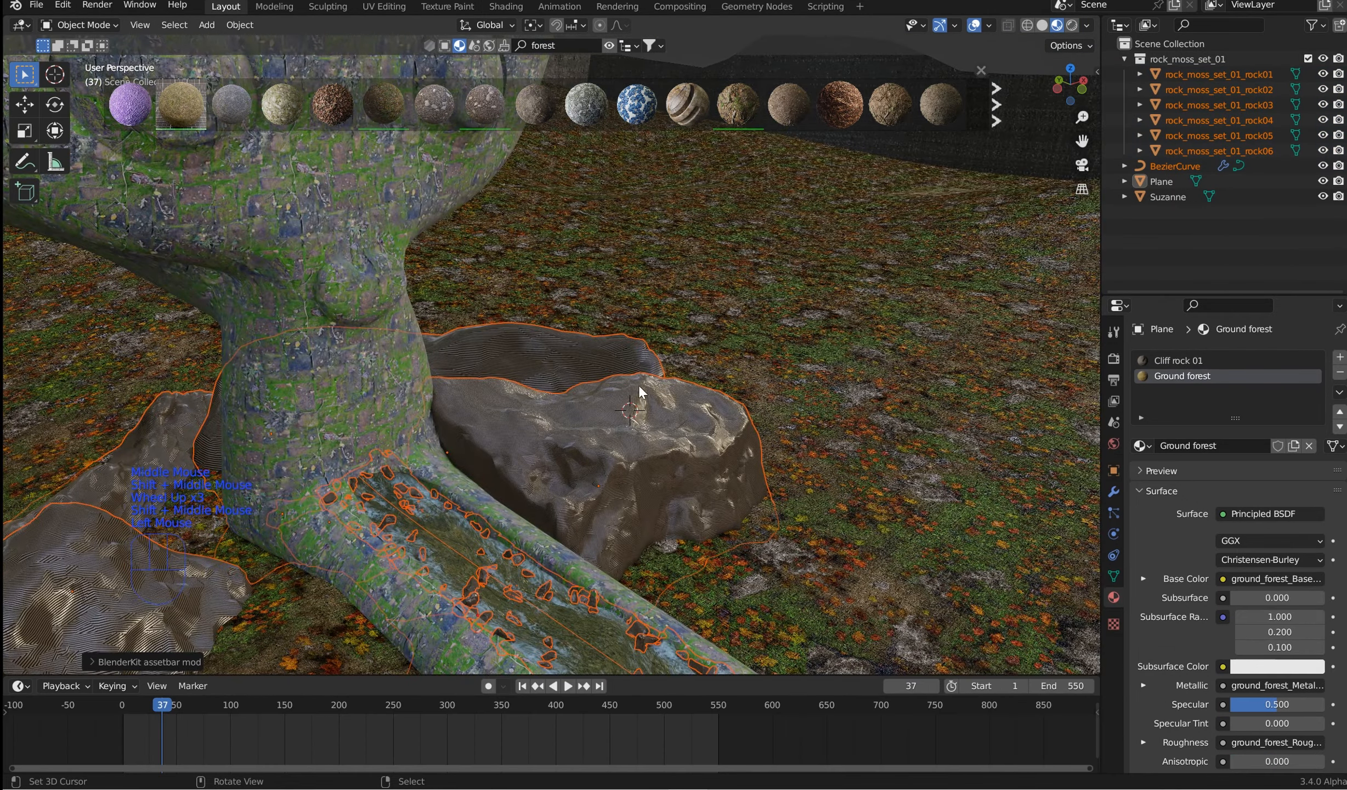
{"action": "double_click", "coordinate": [575, 45]}
{"action": "type", "text": "r"}
{"action": "left_click", "coordinate": [445, 46]}
{"action": "left_click", "coordinate": [444, 46]}
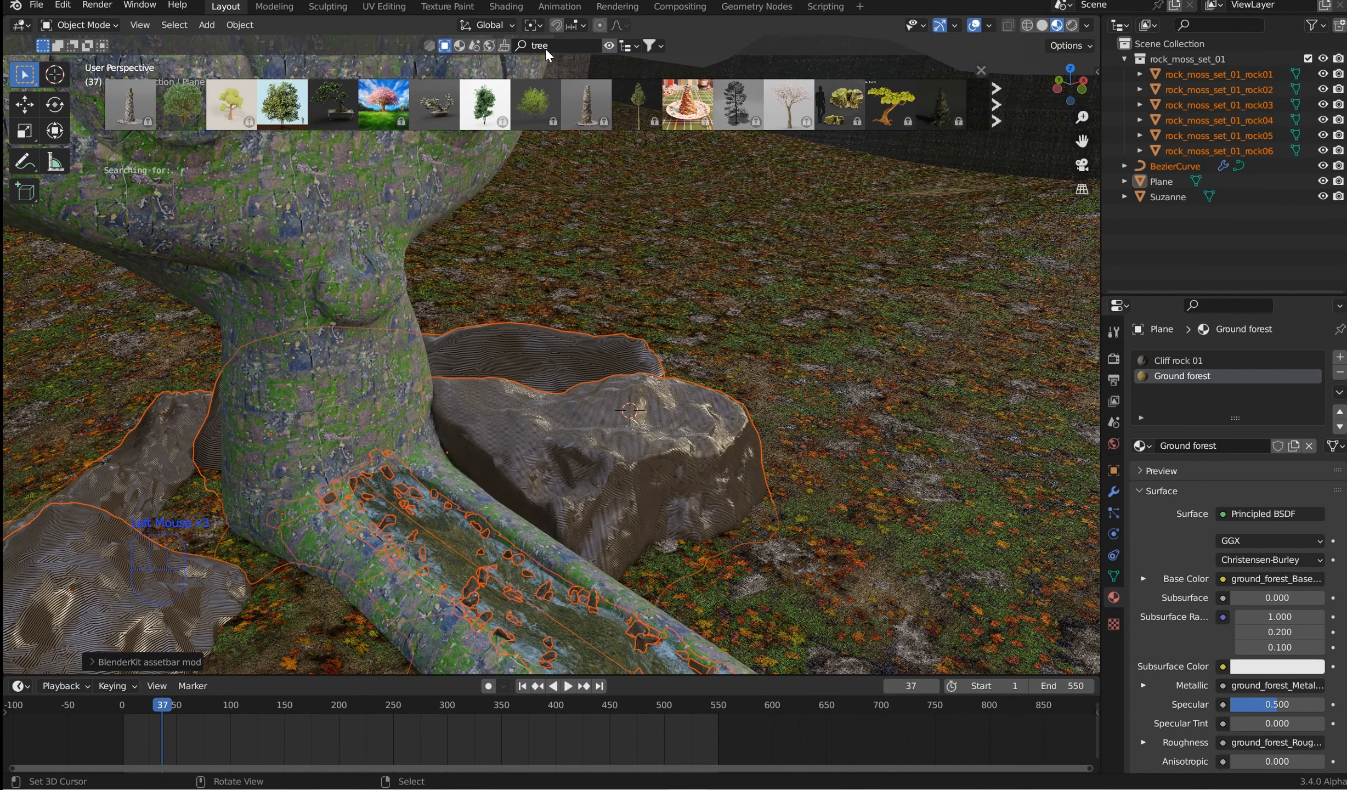
Step: Search the model library for "renzo"
{"action": "left_click", "coordinate": [558, 45]}
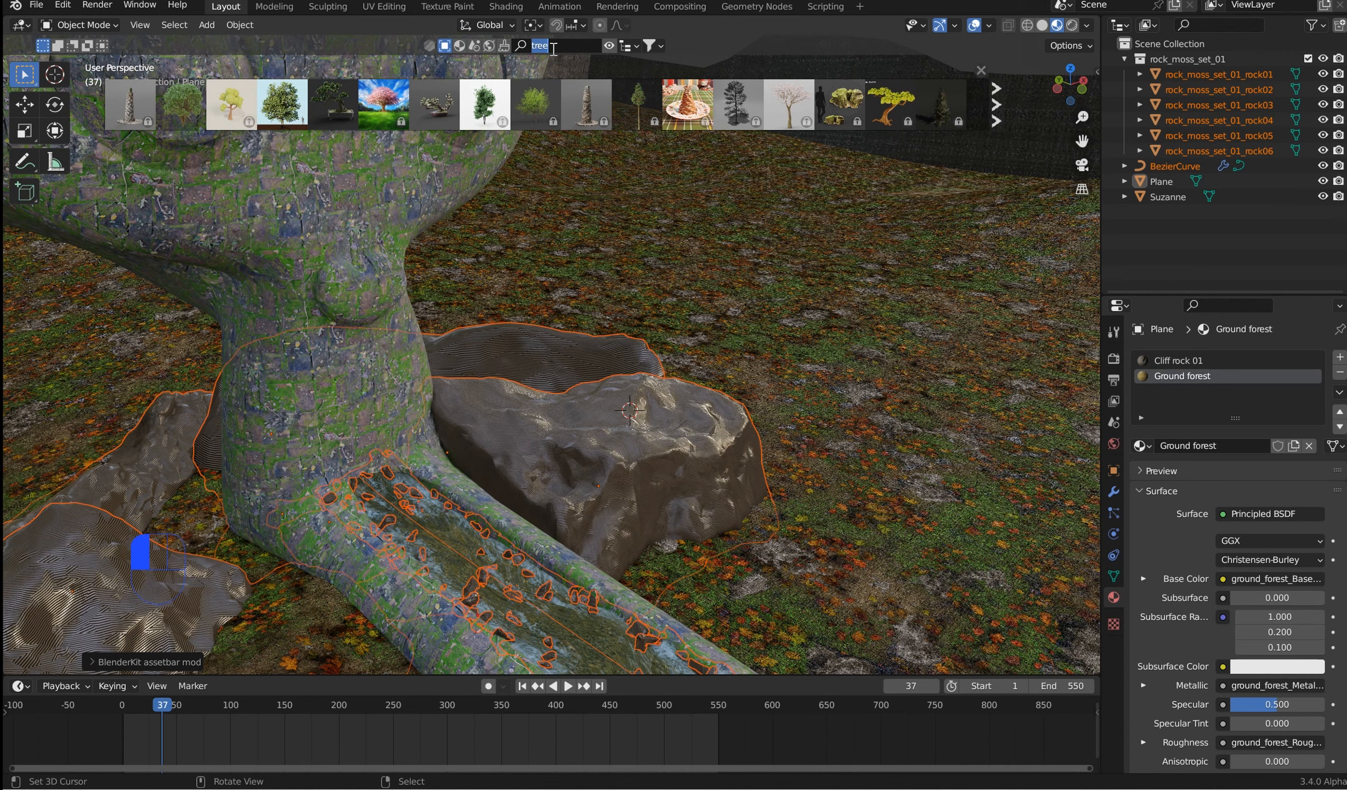
{"action": "left_click", "coordinate": [530, 35]}
{"action": "left_click", "coordinate": [554, 47]}
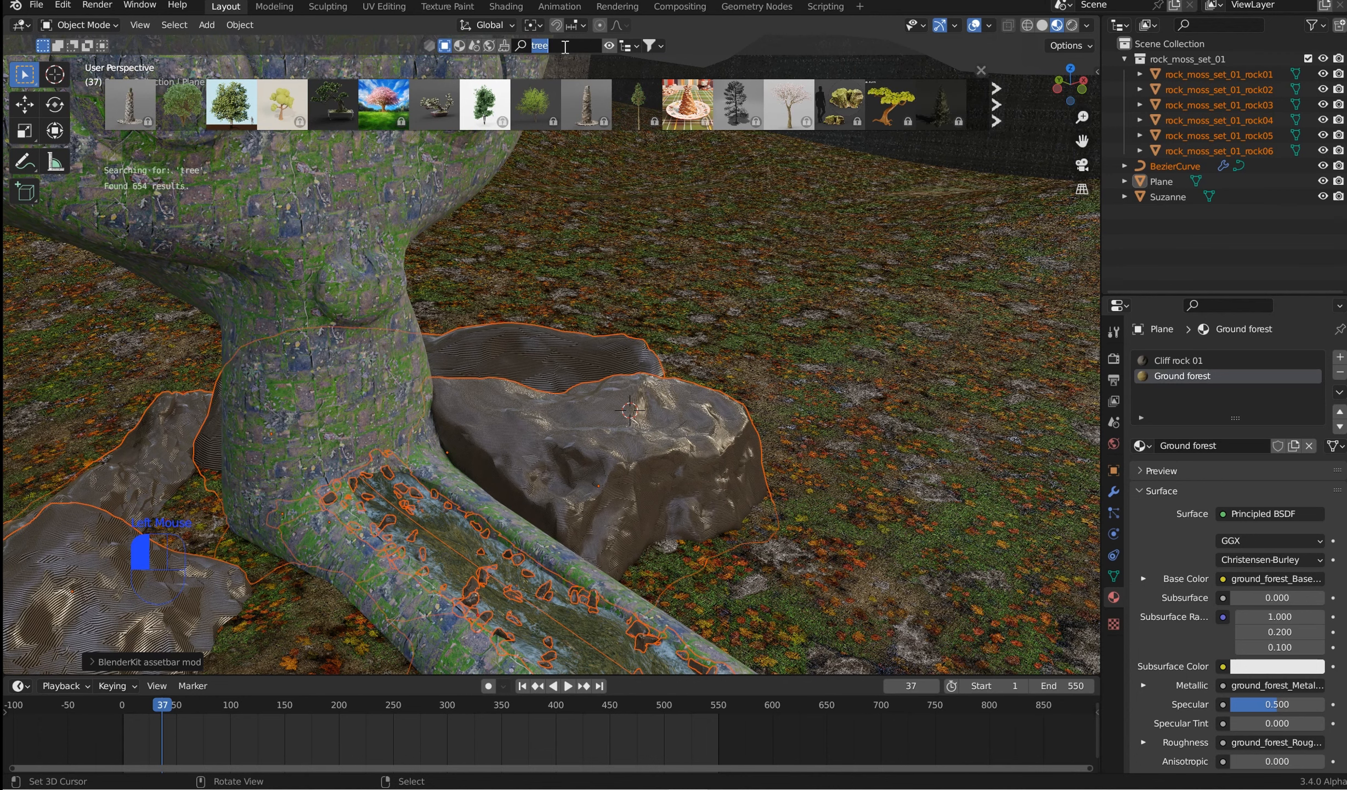
{"action": "type", "text": "renzo"}
{"action": "key", "text": "Return"}
Step: Place the Low Poly Human model on top of the large rock beside Suzanne's neck
{"action": "mouse_move", "coordinate": [115, 95]}
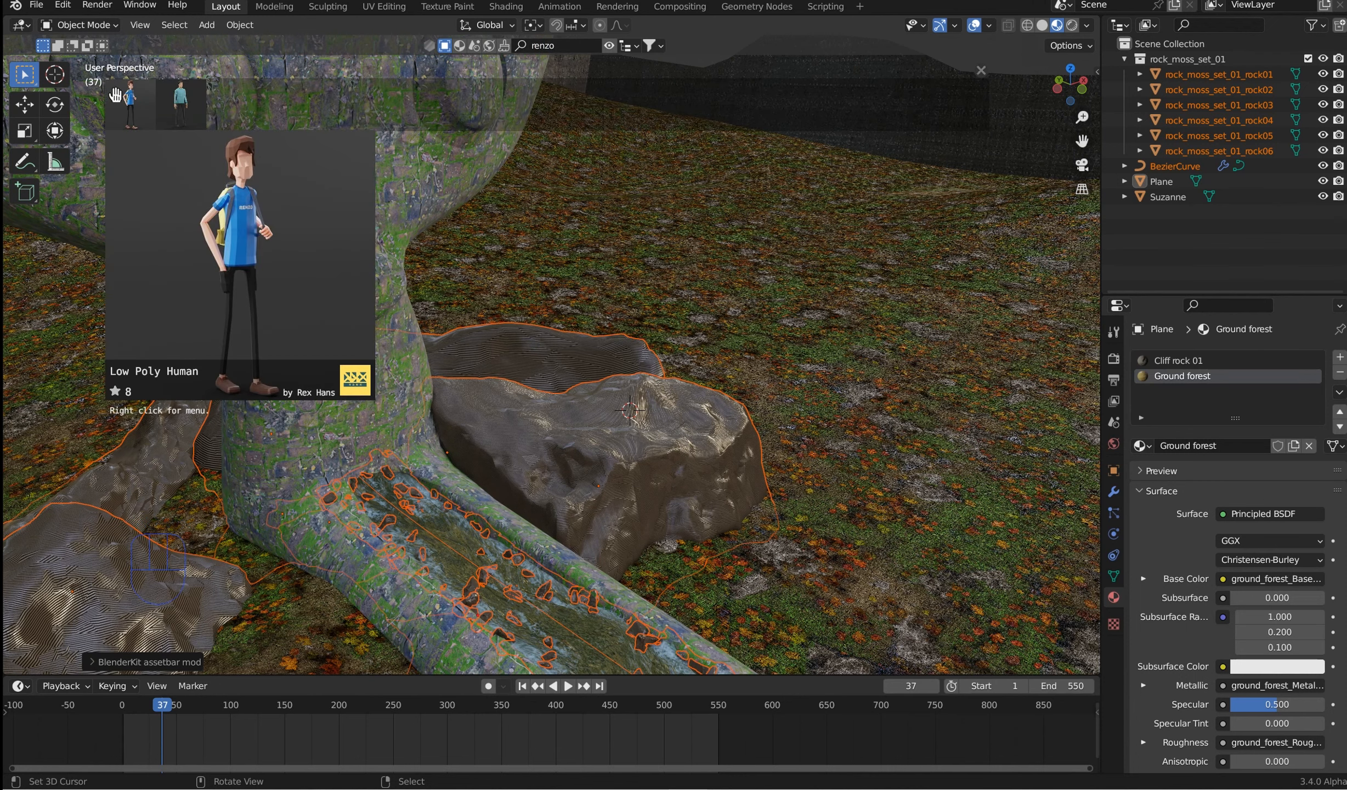
{"action": "left_click_drag", "start_coordinate": [115, 95], "coordinate": [606, 414]}
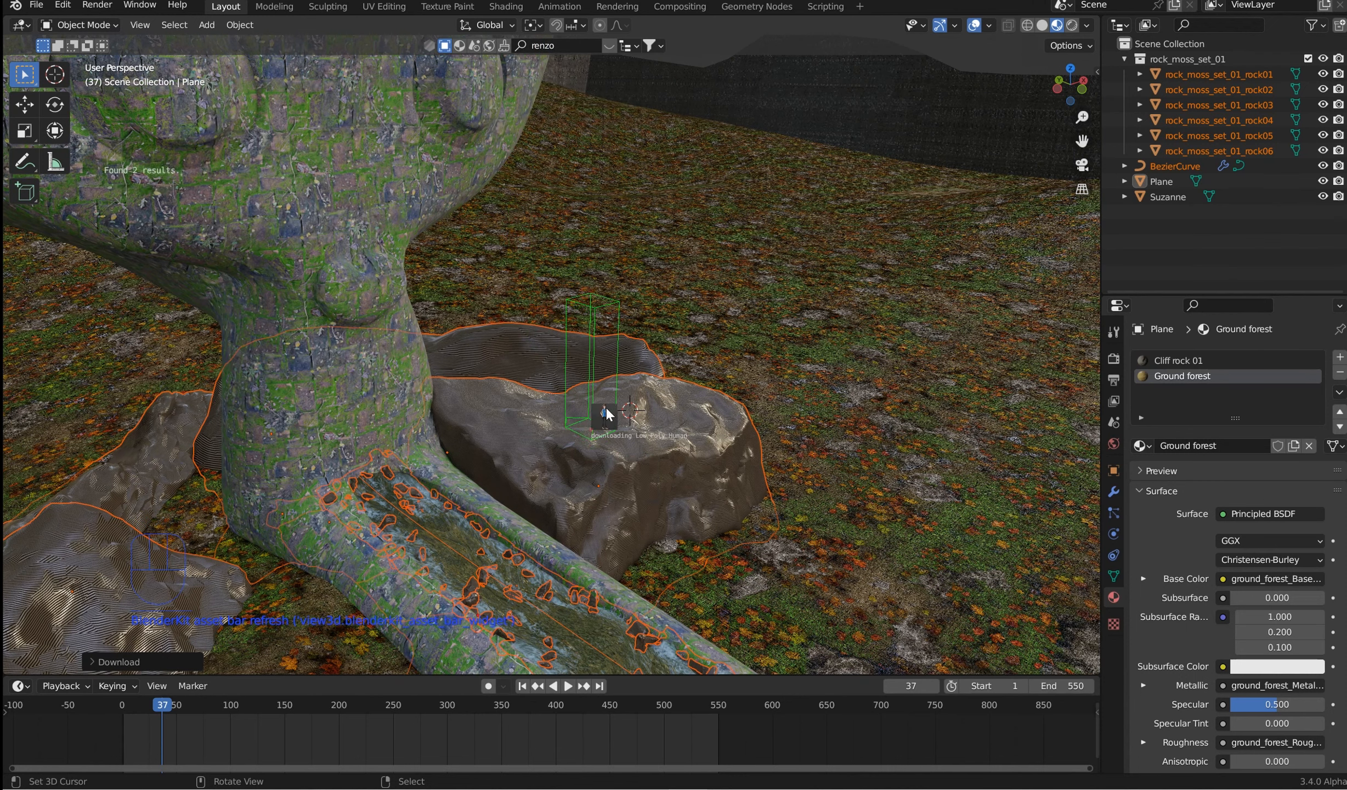
{"action": "right_click", "coordinate": [593, 389]}
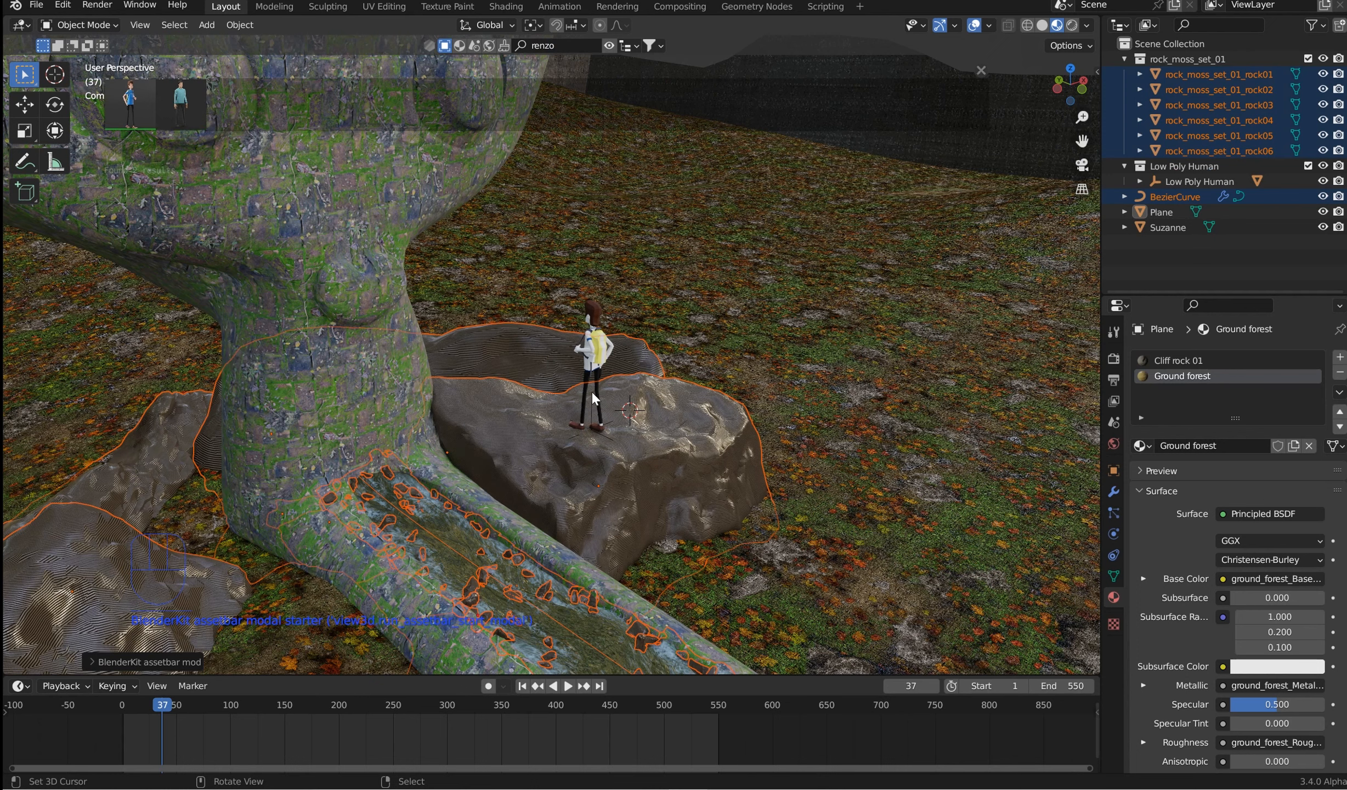
Step: Select the Low Poly Human on the large rock and scale it down to about 0.43
{"action": "right_click", "coordinate": [591, 390]}
{"action": "right_click", "coordinate": [595, 418]}
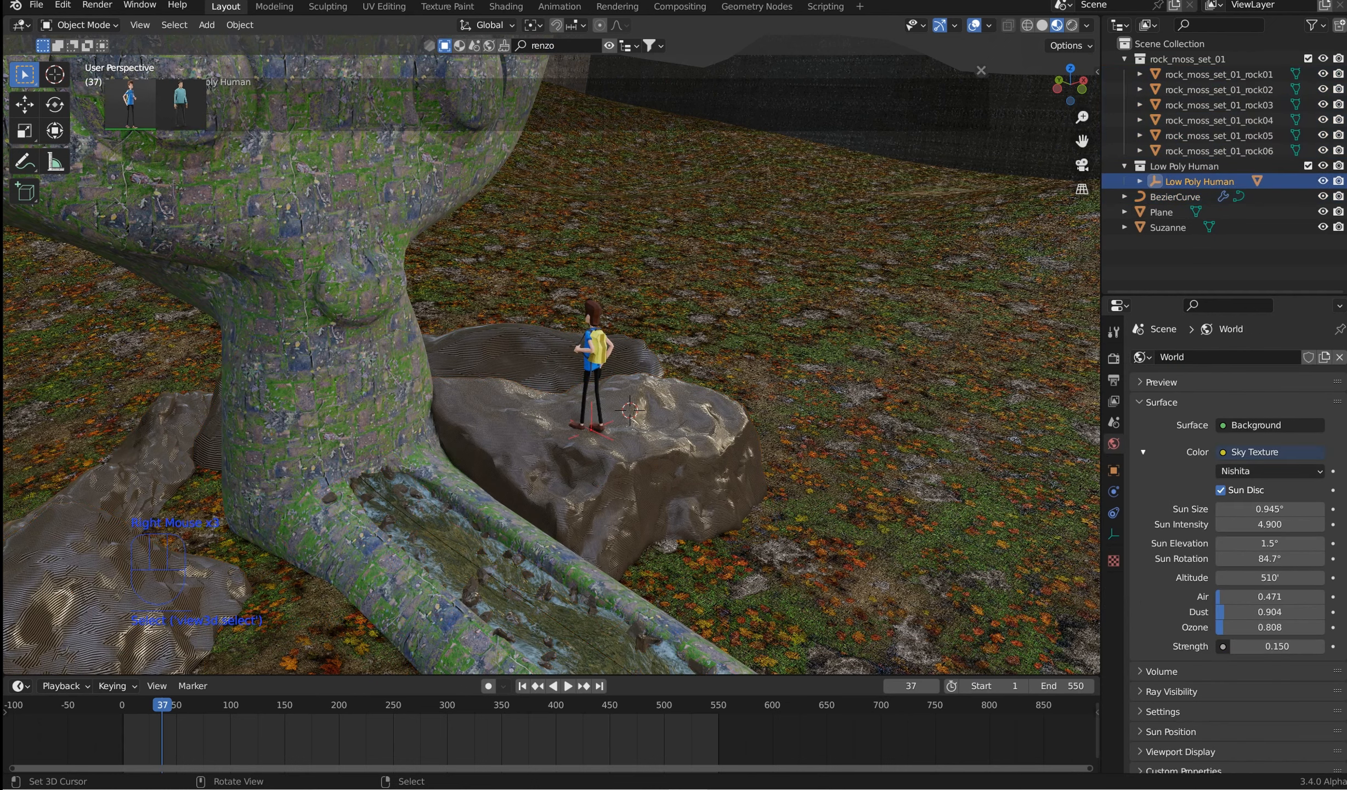
{"action": "key", "text": "s"}
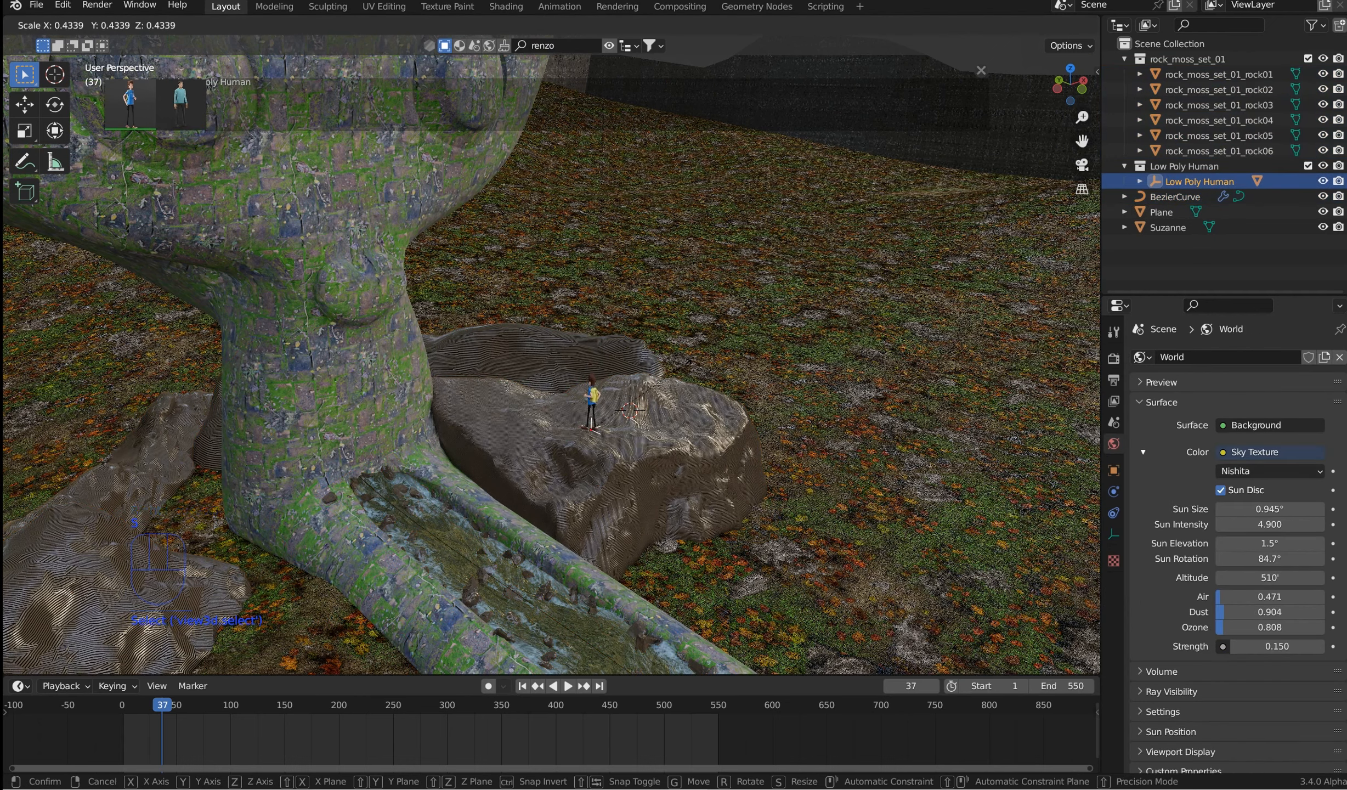
{"action": "left_click", "coordinate": [681, 397]}
{"action": "middle_click_drag", "start_coordinate": [681, 396], "coordinate": [694, 377]}
{"action": "scroll", "coordinate": [694, 378], "scroll_direction": "up", "scroll_amount": 1}
{"action": "scroll", "coordinate": [710, 347], "scroll_direction": "down", "scroll_amount": 2}
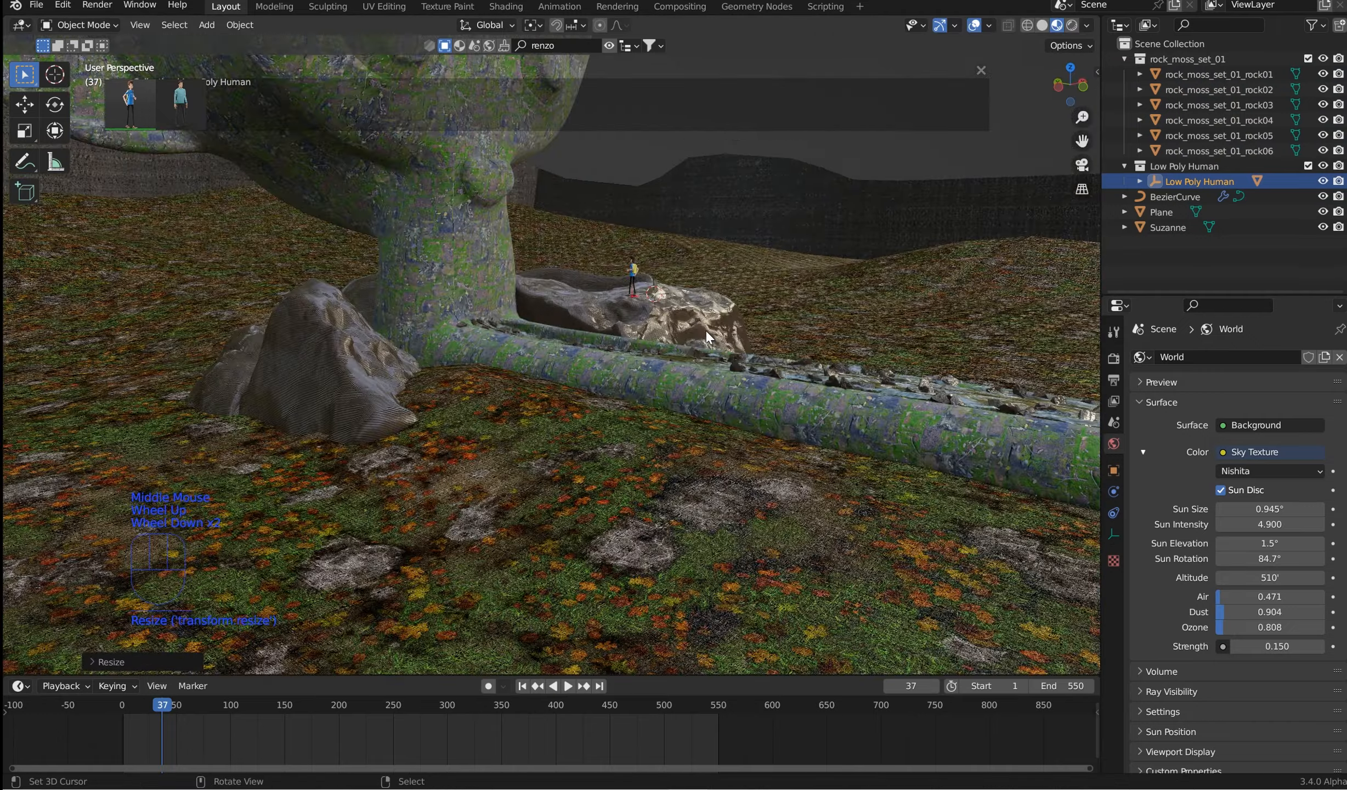
Step: Turn on snapping and set it to snap moved objects to Face Project
{"action": "middle_click_drag", "start_coordinate": [705, 329], "coordinate": [541, 306]}
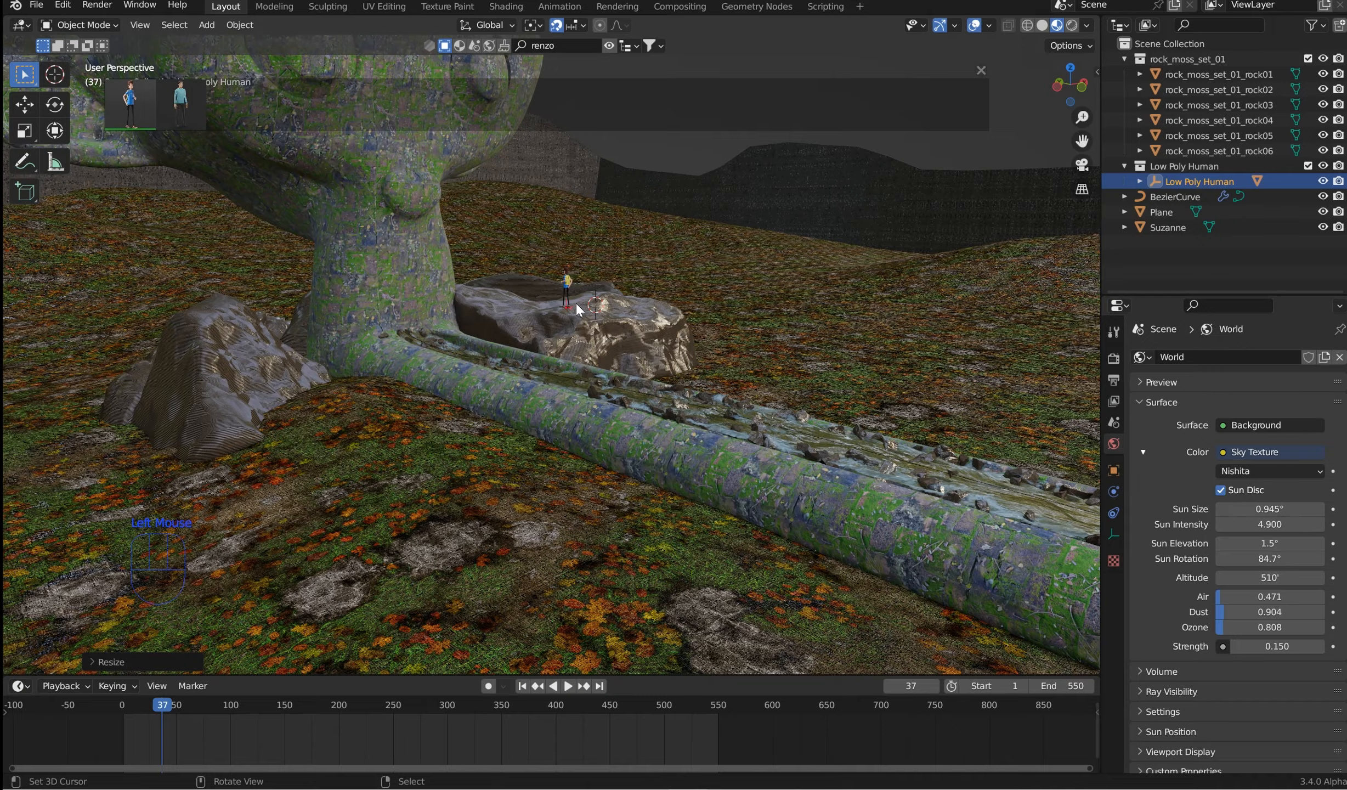
{"action": "scroll", "coordinate": [628, 199], "scroll_direction": "up", "scroll_amount": 3}
{"action": "middle_click_drag", "start_coordinate": [635, 181], "coordinate": [821, 417]}
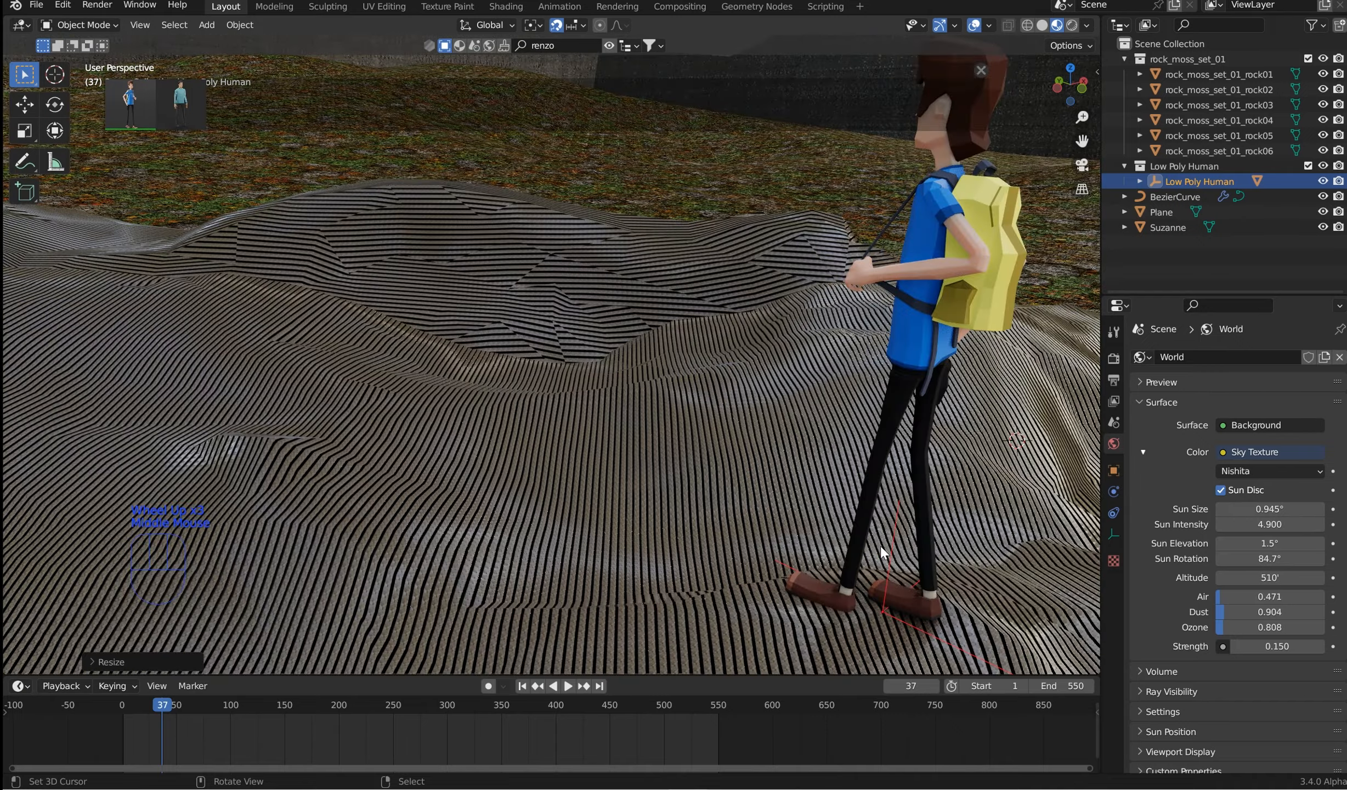
{"action": "scroll", "coordinate": [847, 478], "scroll_direction": "down", "scroll_amount": 3}
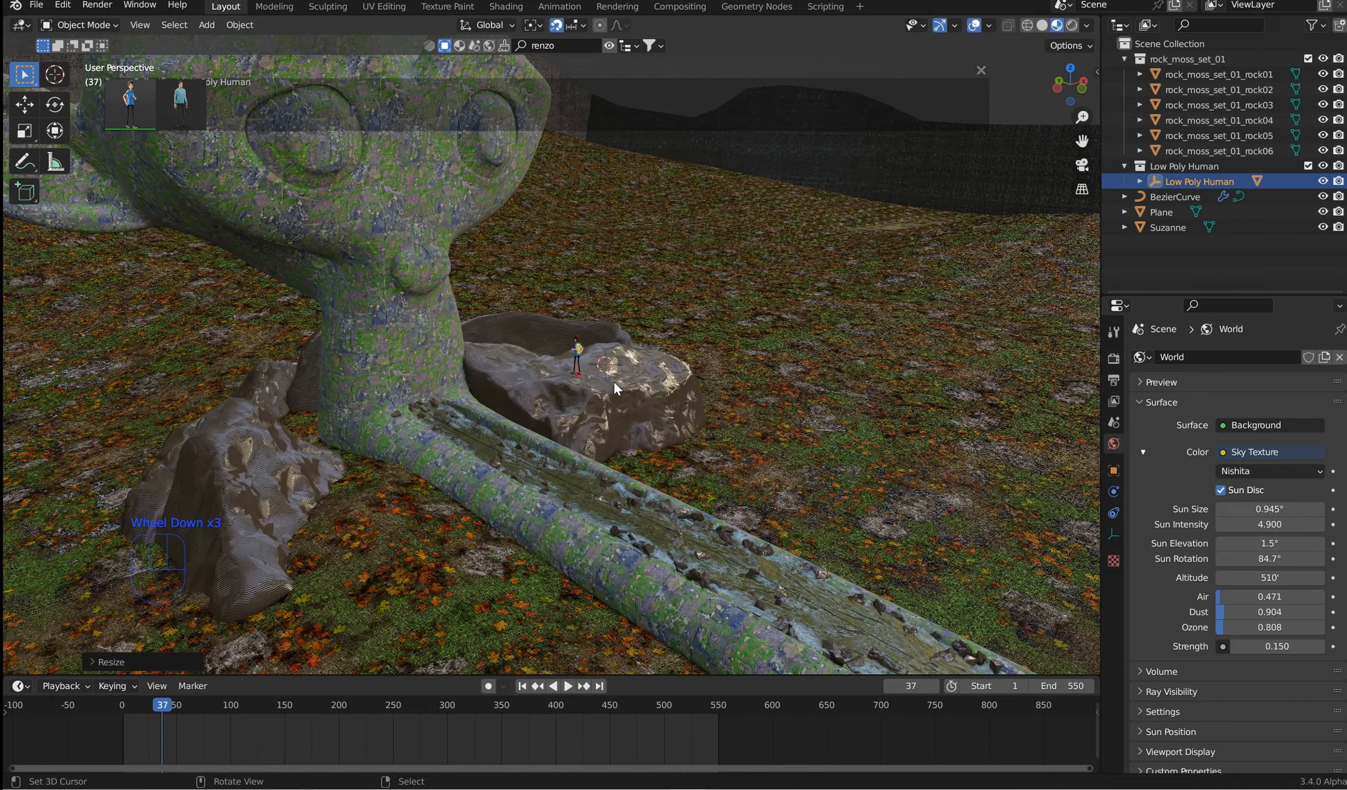
{"action": "key", "text": "g"}
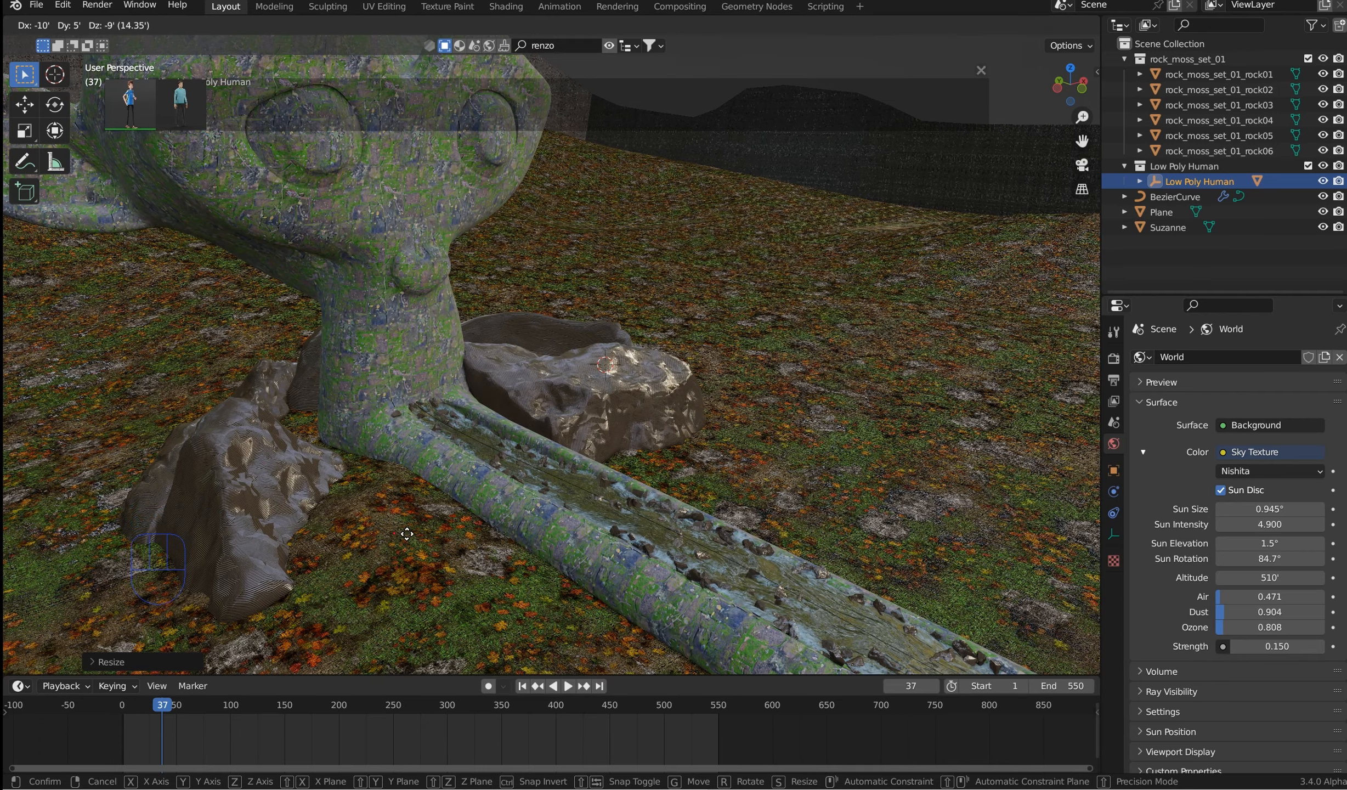
{"action": "right_click", "coordinate": [653, 274]}
{"action": "left_click", "coordinate": [582, 27]}
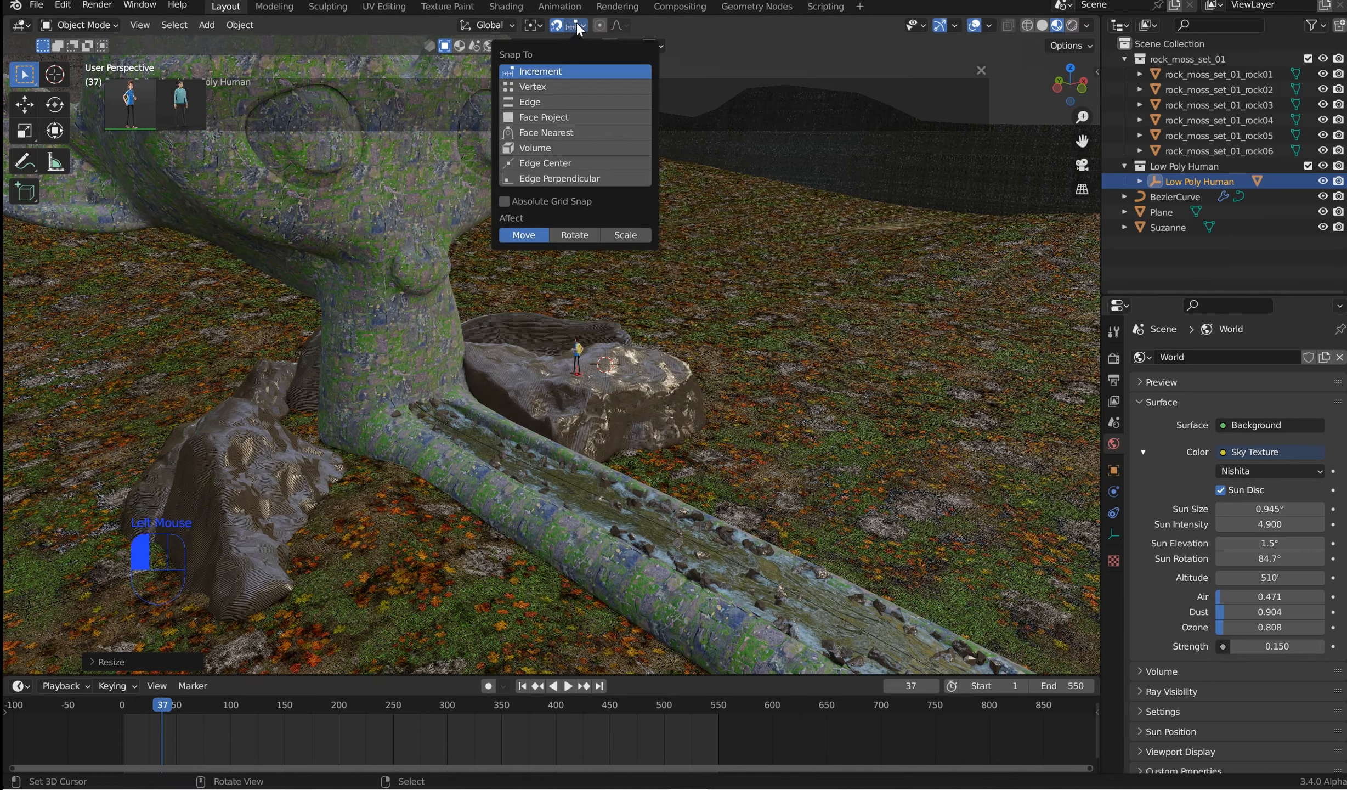
{"action": "left_click", "coordinate": [552, 116]}
Step: Move the human onto the ground beside the base of Suzanne's tongue and rotate it about Z to face the tongue
{"action": "key", "text": "g"}
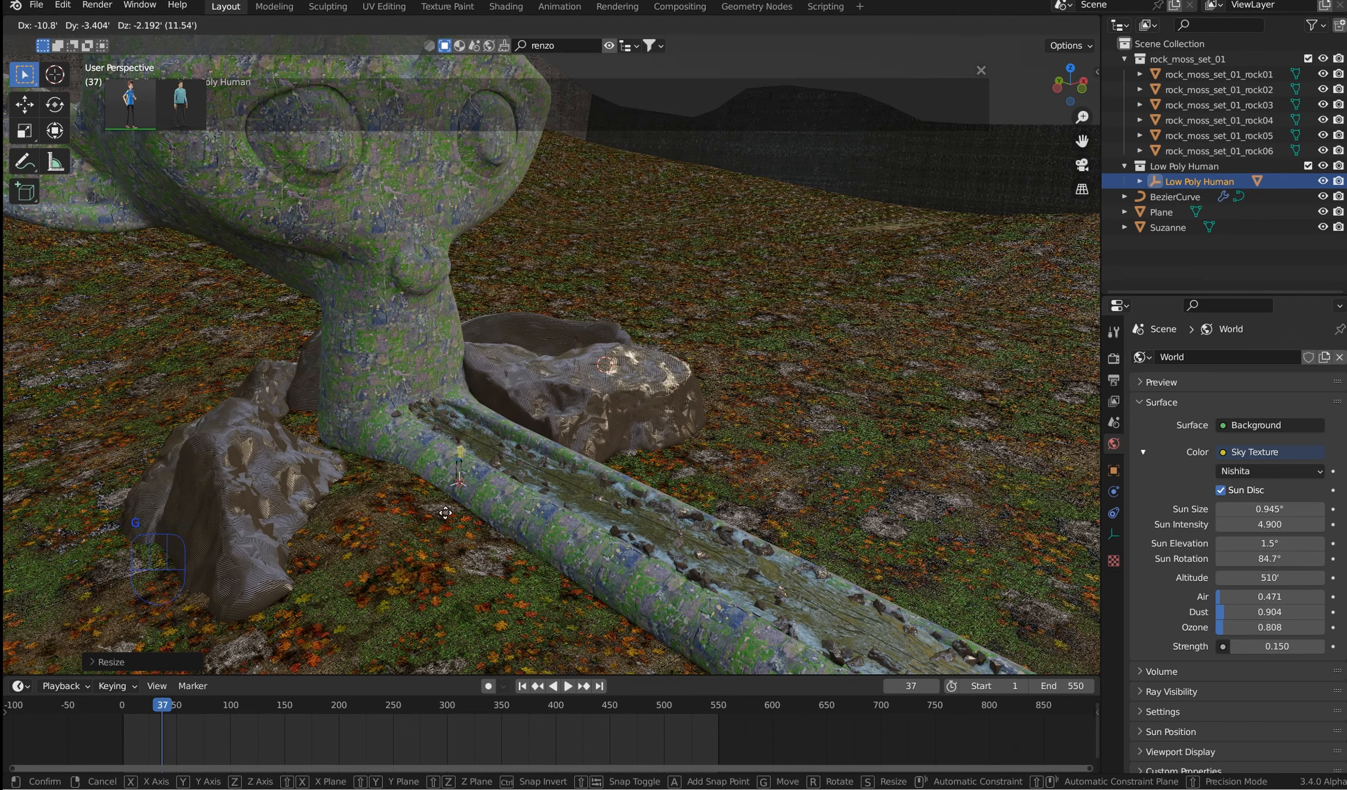
{"action": "left_click", "coordinate": [469, 522]}
{"action": "middle_click_drag", "start_coordinate": [469, 523], "coordinate": [486, 514]}
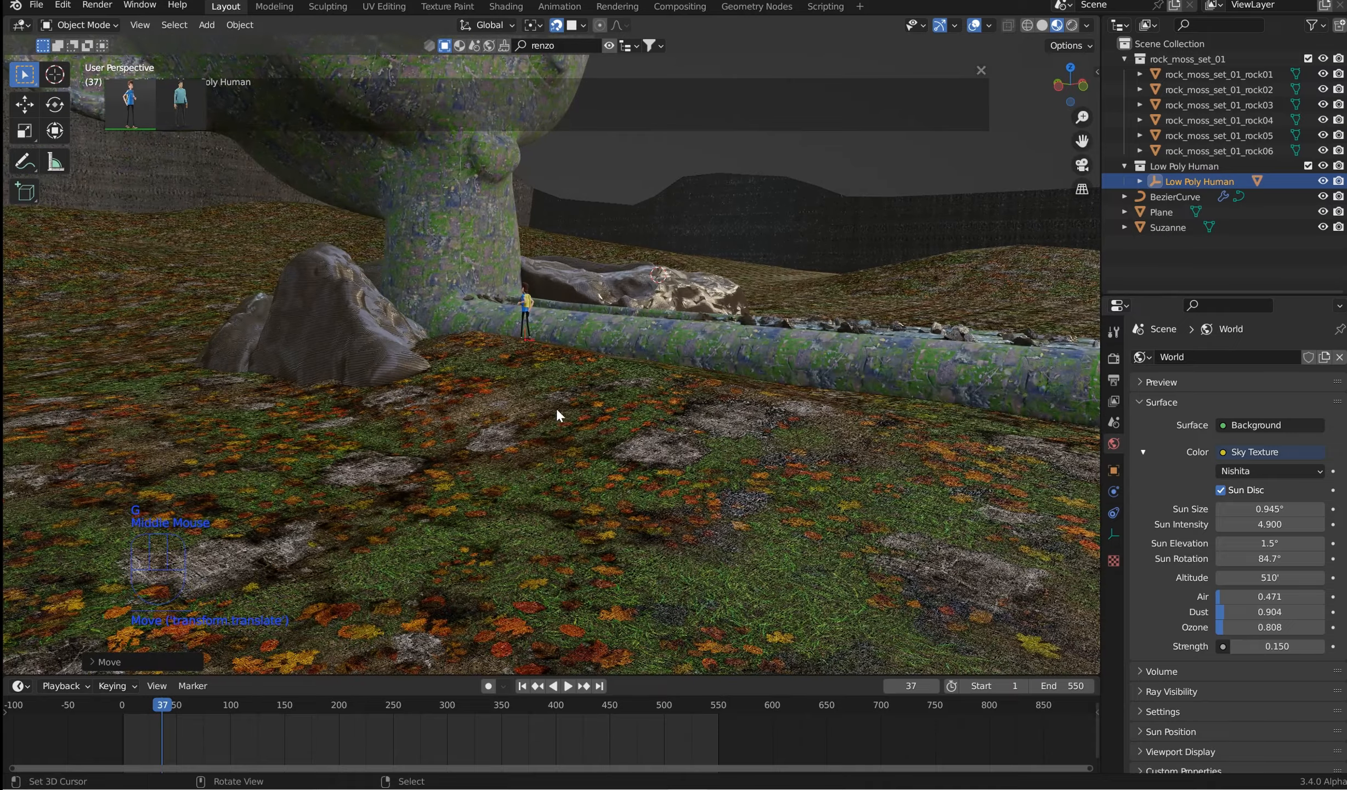
{"action": "key", "text": "r"}
{"action": "key", "text": "z"}
{"action": "left_click", "coordinate": [564, 424]}
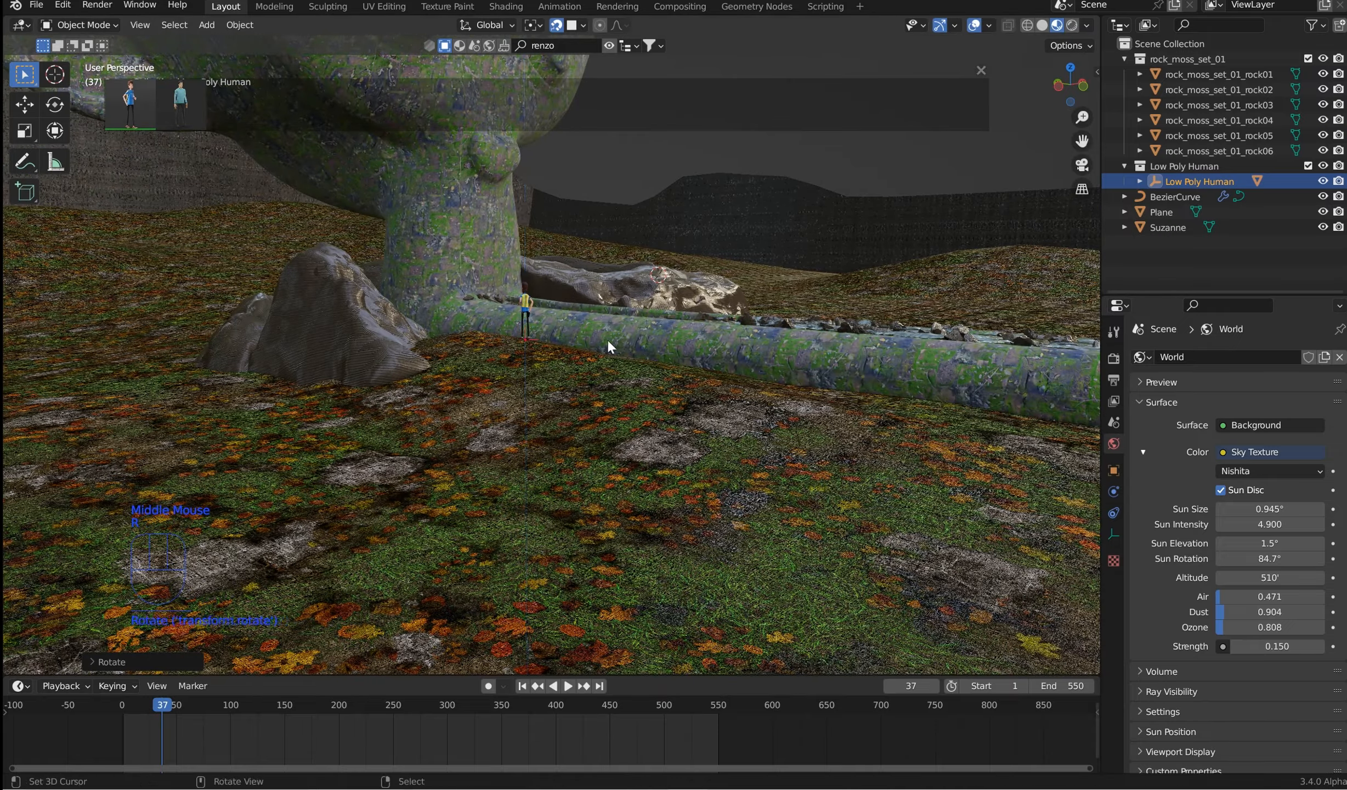
{"action": "middle_click_drag", "start_coordinate": [608, 345], "coordinate": [571, 334]}
Step: Close the asset bar and switch the viewport to solid shading with Suzanne and the hills in view
{"action": "scroll", "coordinate": [695, 357], "scroll_direction": "down", "scroll_amount": 2}
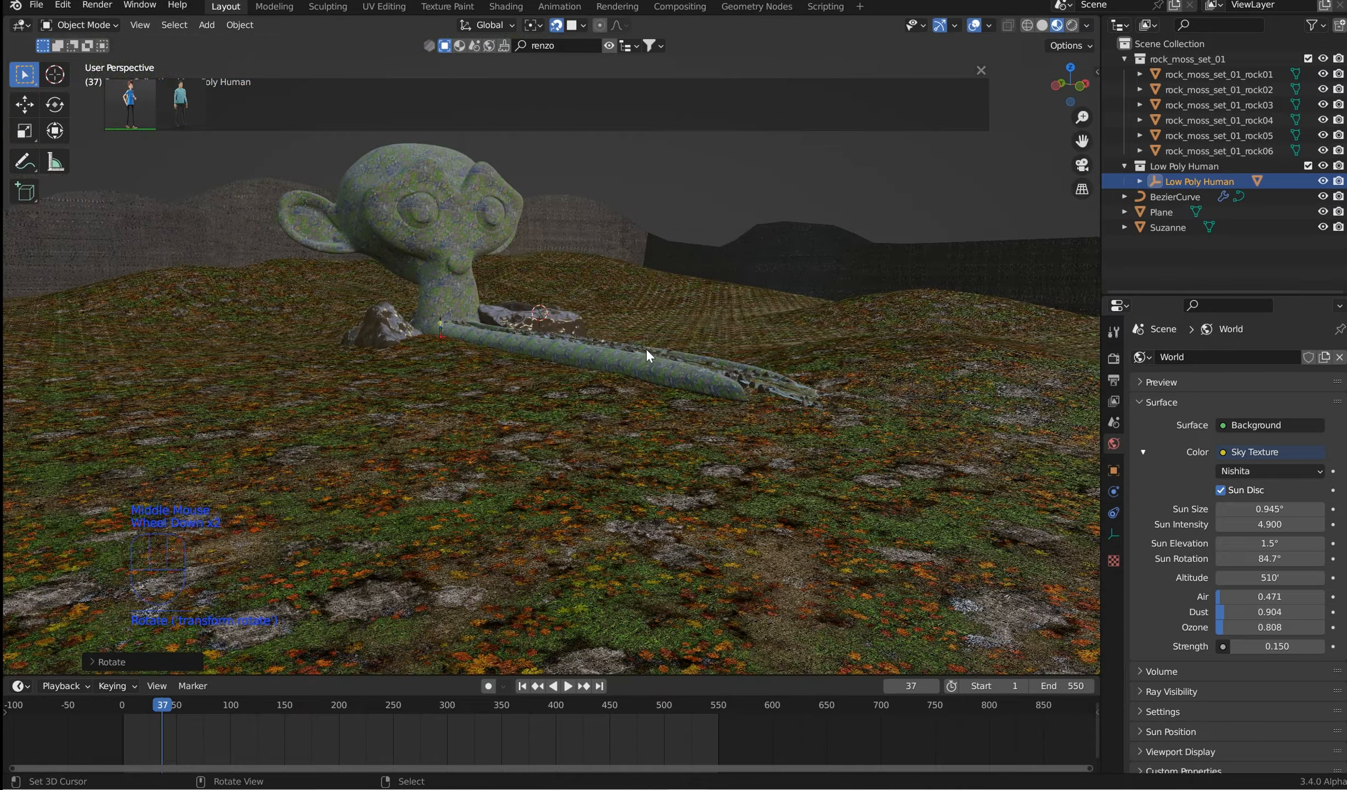
{"action": "middle_click_drag", "start_coordinate": [586, 303], "coordinate": [655, 299], "text": "shift"}
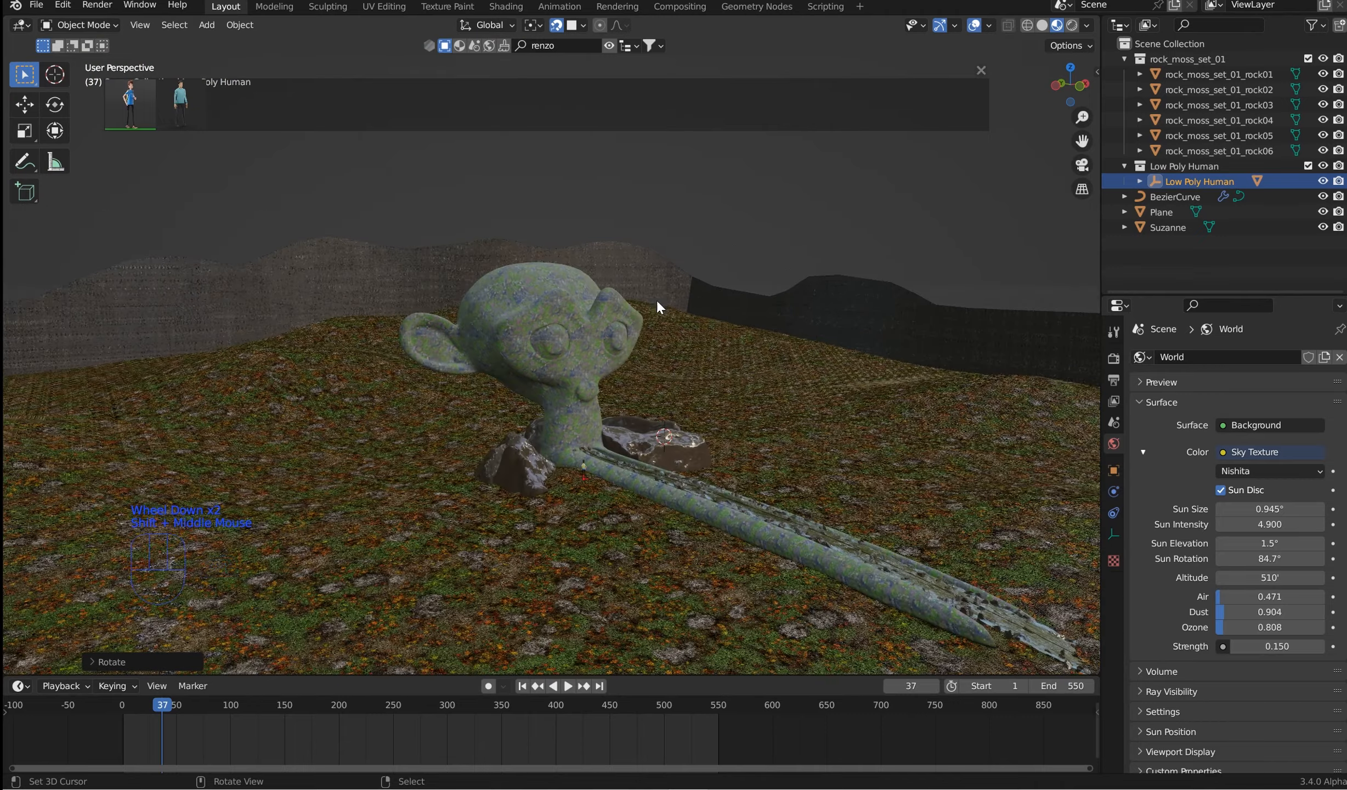
{"action": "left_click", "coordinate": [981, 70]}
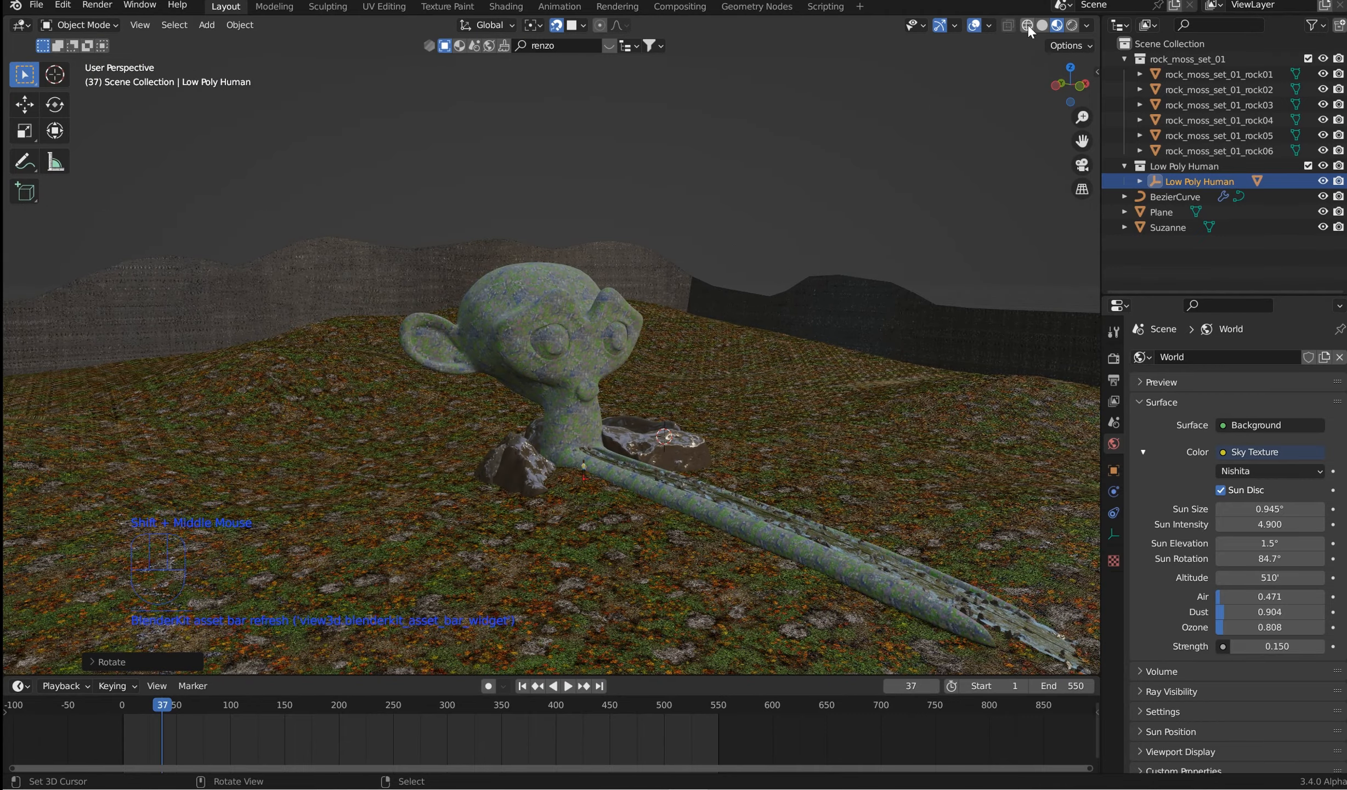
{"action": "scroll", "coordinate": [712, 257], "scroll_direction": "up", "scroll_amount": 2}
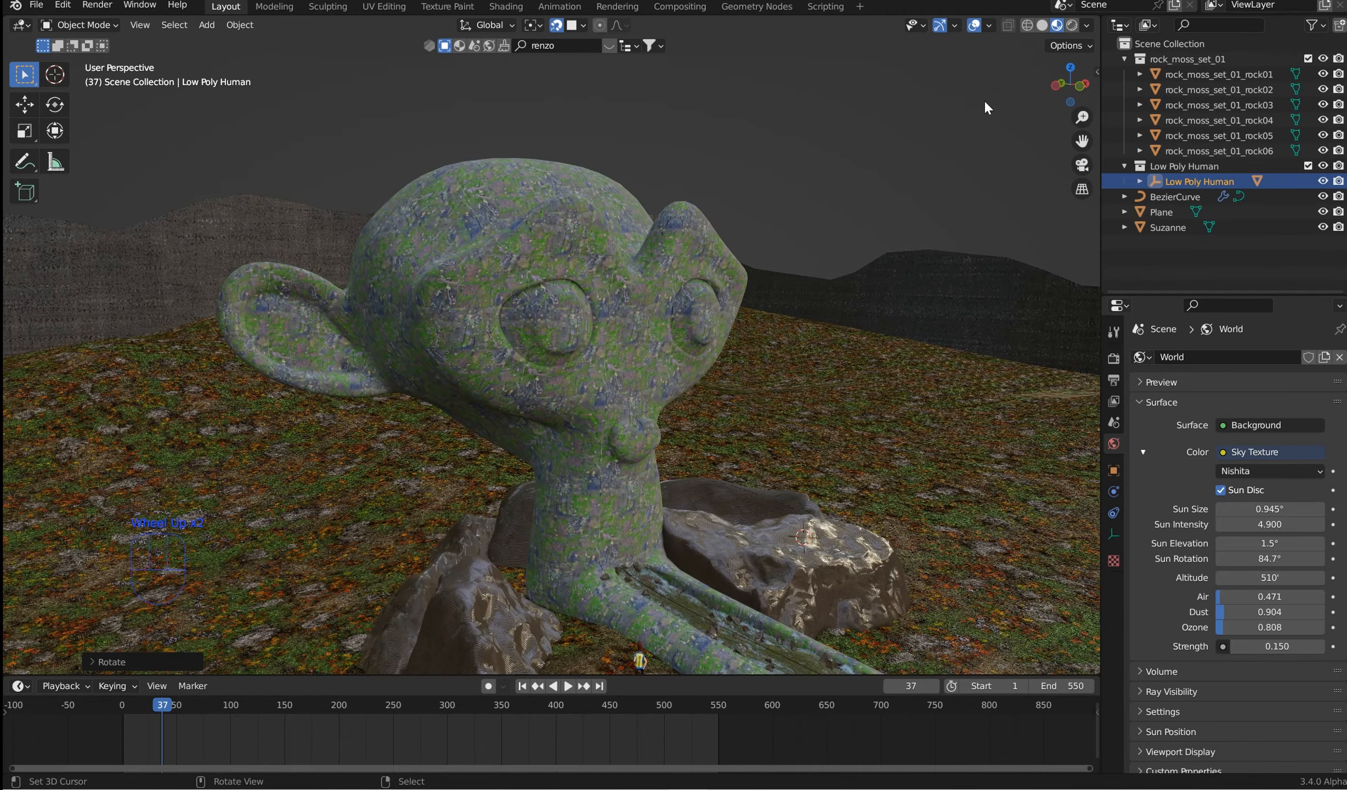
{"action": "left_click", "coordinate": [1044, 26]}
{"action": "scroll", "coordinate": [896, 265], "scroll_direction": "down", "scroll_amount": 1}
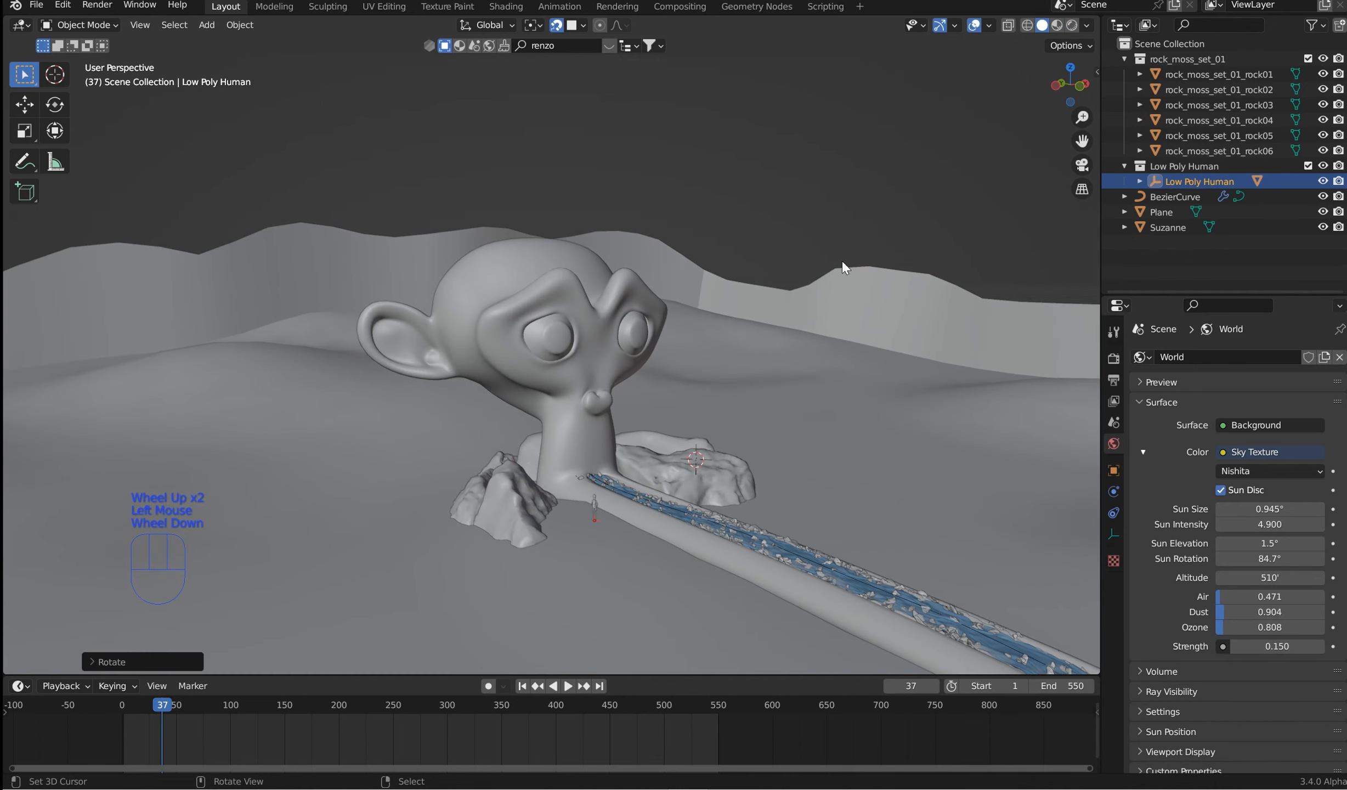
Step: Show the Ivy Generator settings for the 3D viewport
{"action": "key", "text": "n"}
{"action": "left_click", "coordinate": [1092, 208]}
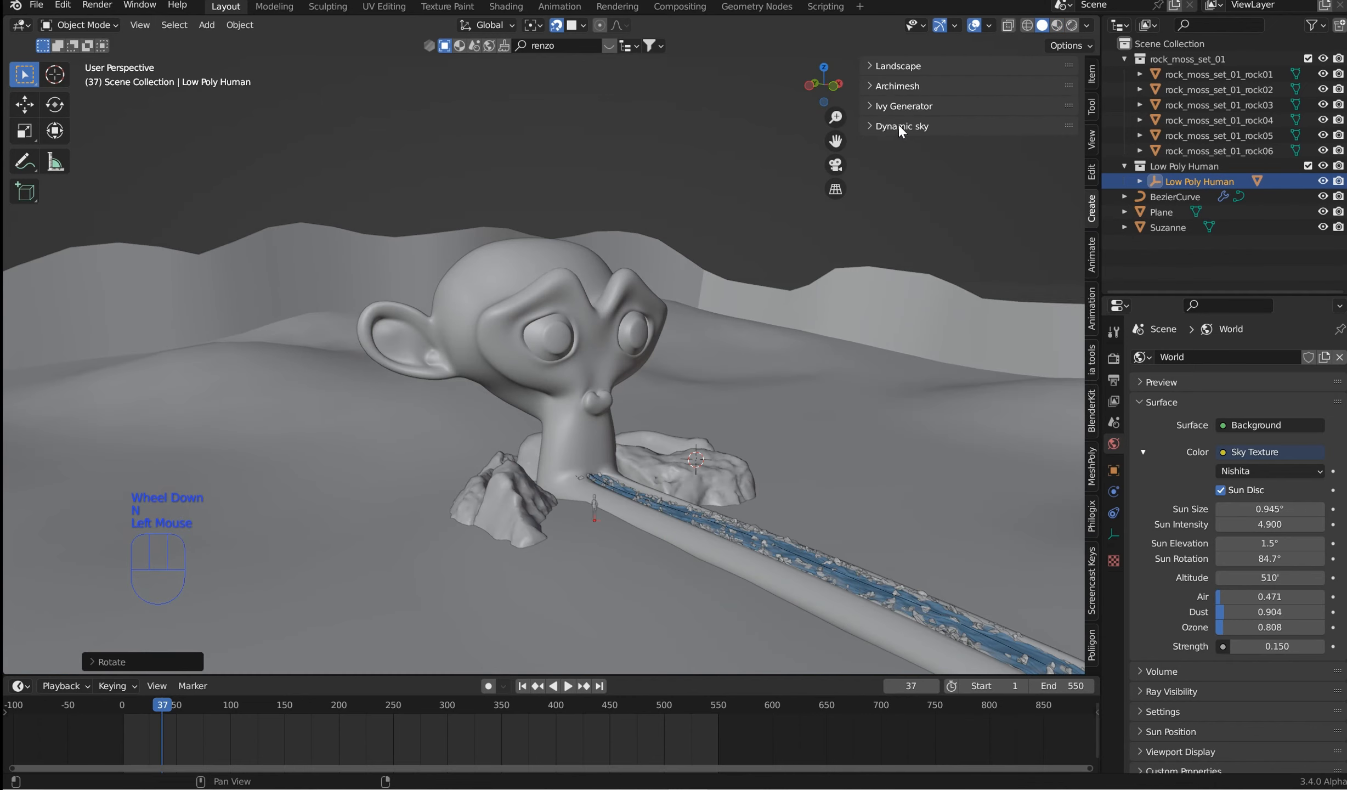
{"action": "left_click", "coordinate": [868, 106]}
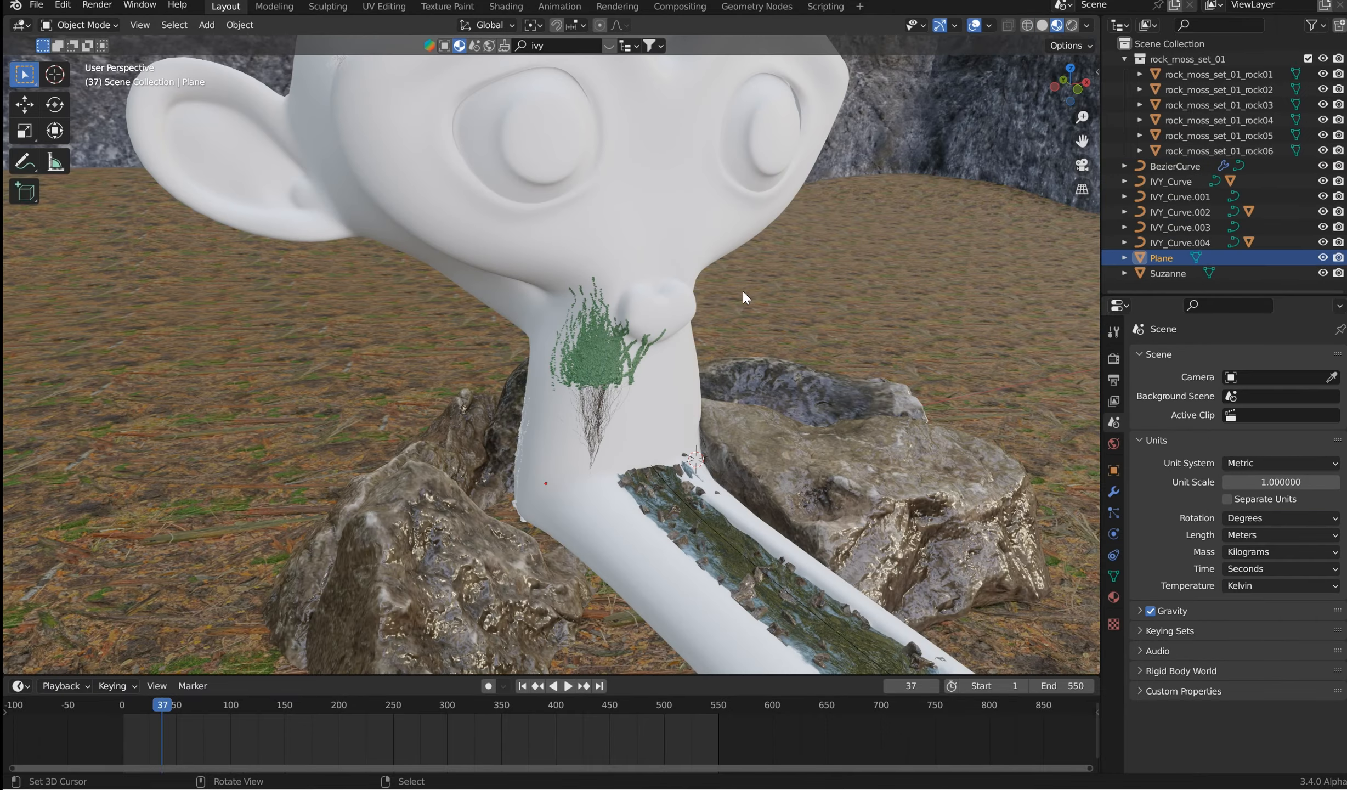
Step: Examine the bark stems and green leaves of the ivy on the front of Suzanne's neck up close
{"action": "middle_click_drag", "start_coordinate": [744, 290], "coordinate": [565, 328]}
{"action": "scroll", "coordinate": [706, 298], "scroll_direction": "up", "scroll_amount": 9}
{"action": "scroll", "coordinate": [776, 308], "scroll_direction": "up", "scroll_amount": 3}
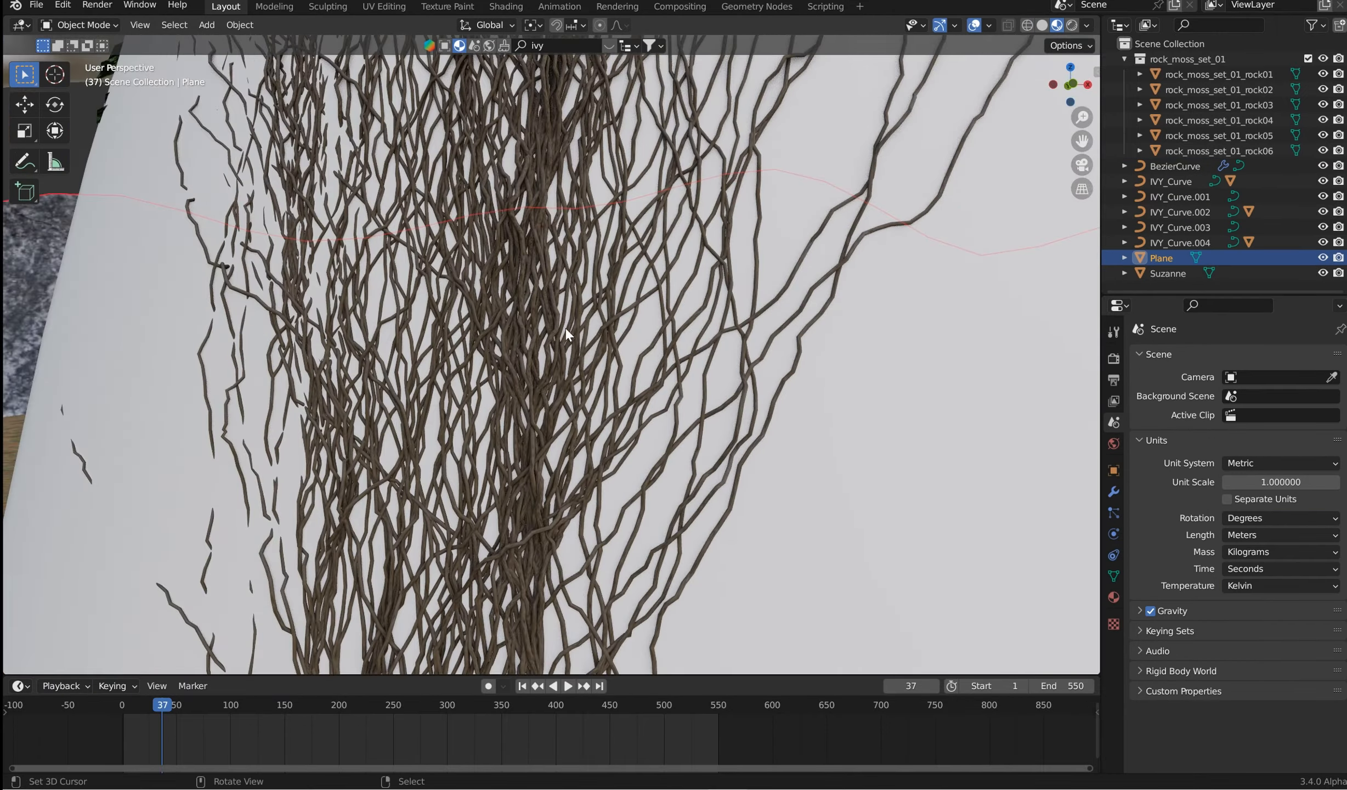
{"action": "scroll", "coordinate": [583, 373], "scroll_direction": "up", "scroll_amount": 6}
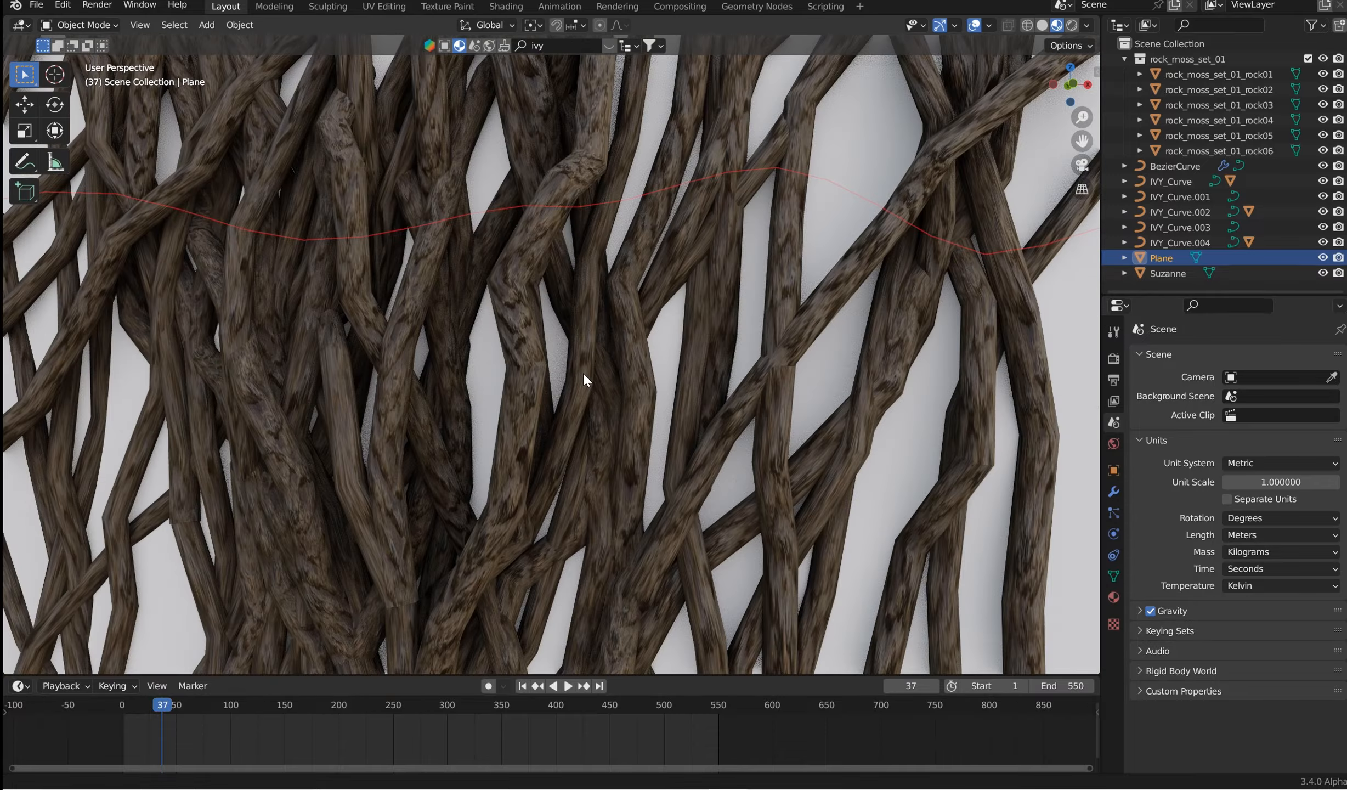
{"action": "scroll", "coordinate": [578, 369], "scroll_direction": "down", "scroll_amount": 14}
{"action": "middle_click_drag", "start_coordinate": [590, 352], "coordinate": [601, 382]}
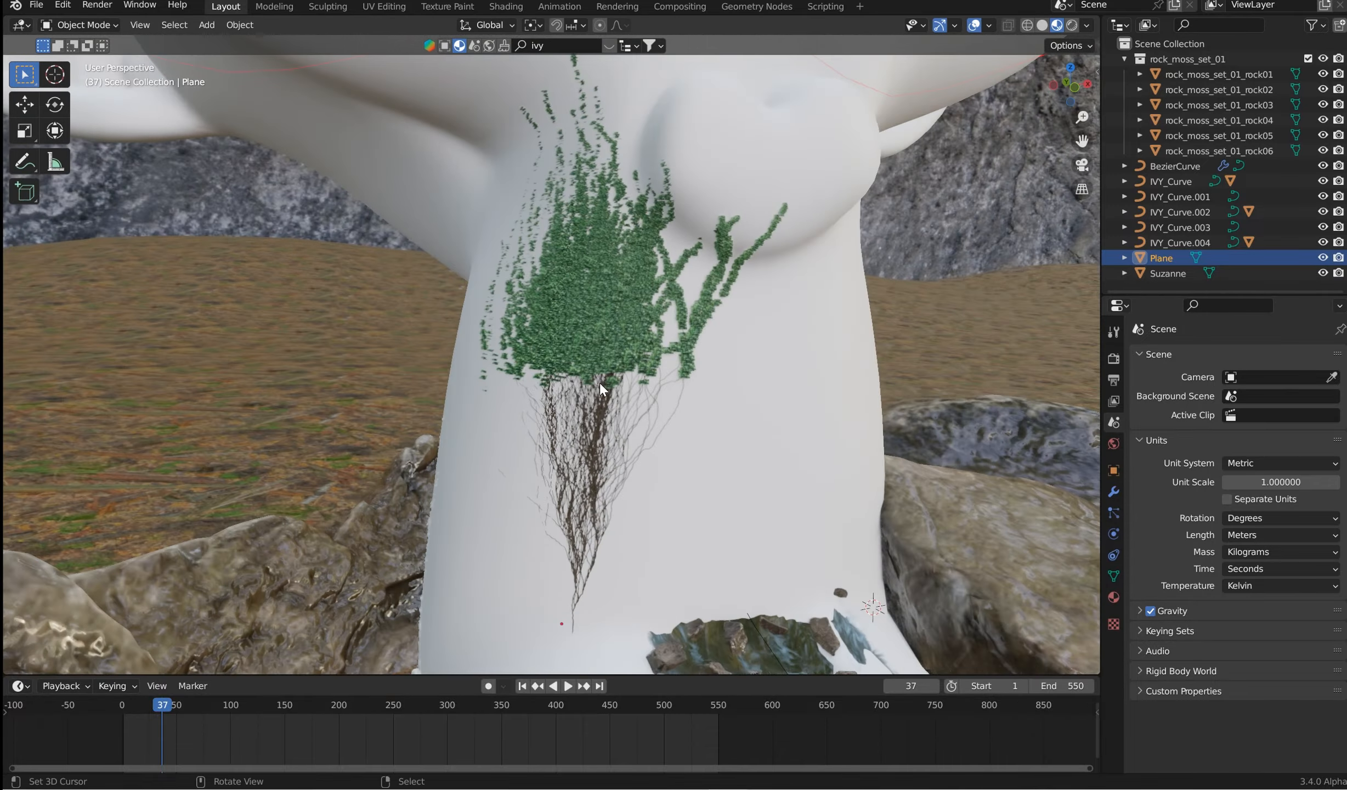
{"action": "middle_click_drag", "start_coordinate": [792, 341], "coordinate": [802, 357]}
{"action": "scroll", "coordinate": [768, 350], "scroll_direction": "down", "scroll_amount": 4}
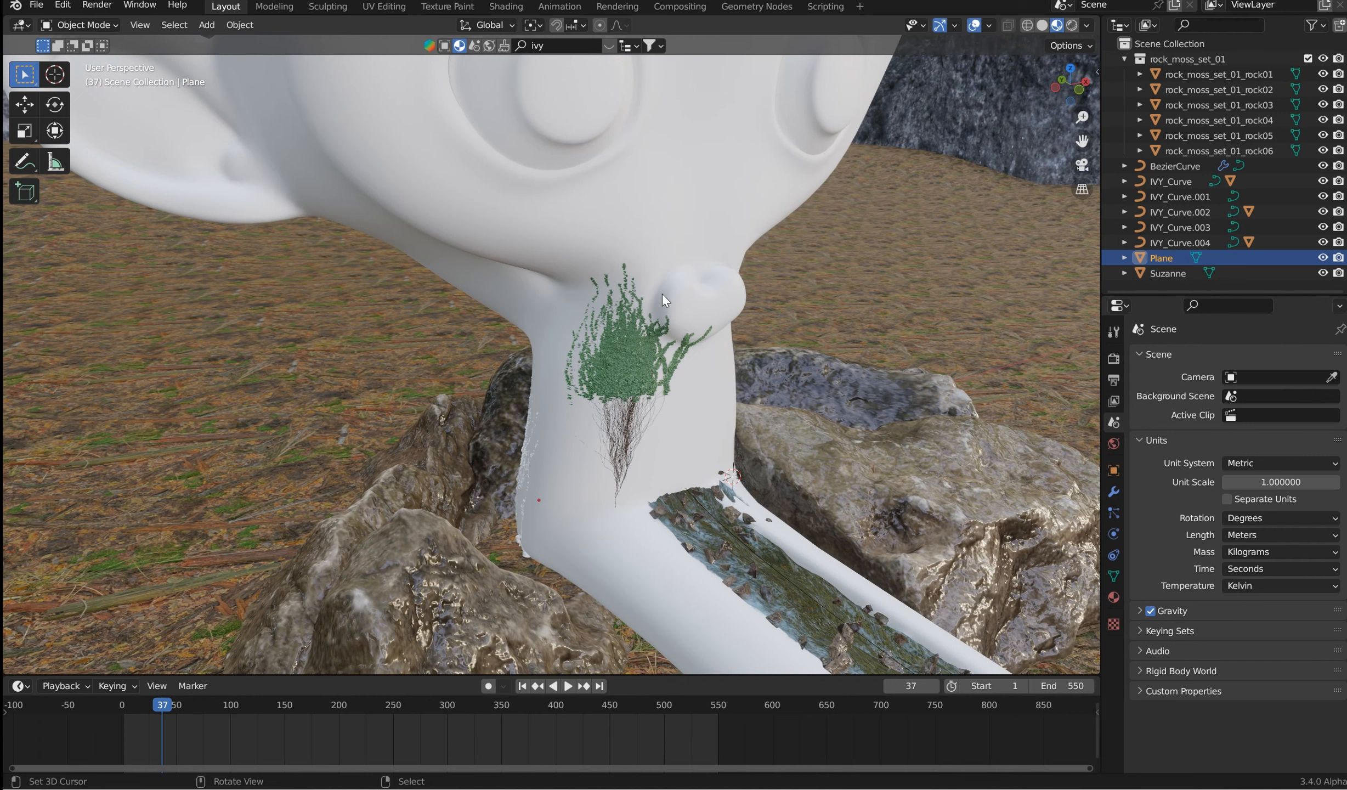
Step: Select the ivy at the back of Suzanne's neck and inspect the neck's base from behind and from the front
{"action": "middle_click_drag", "start_coordinate": [714, 298], "coordinate": [643, 392]}
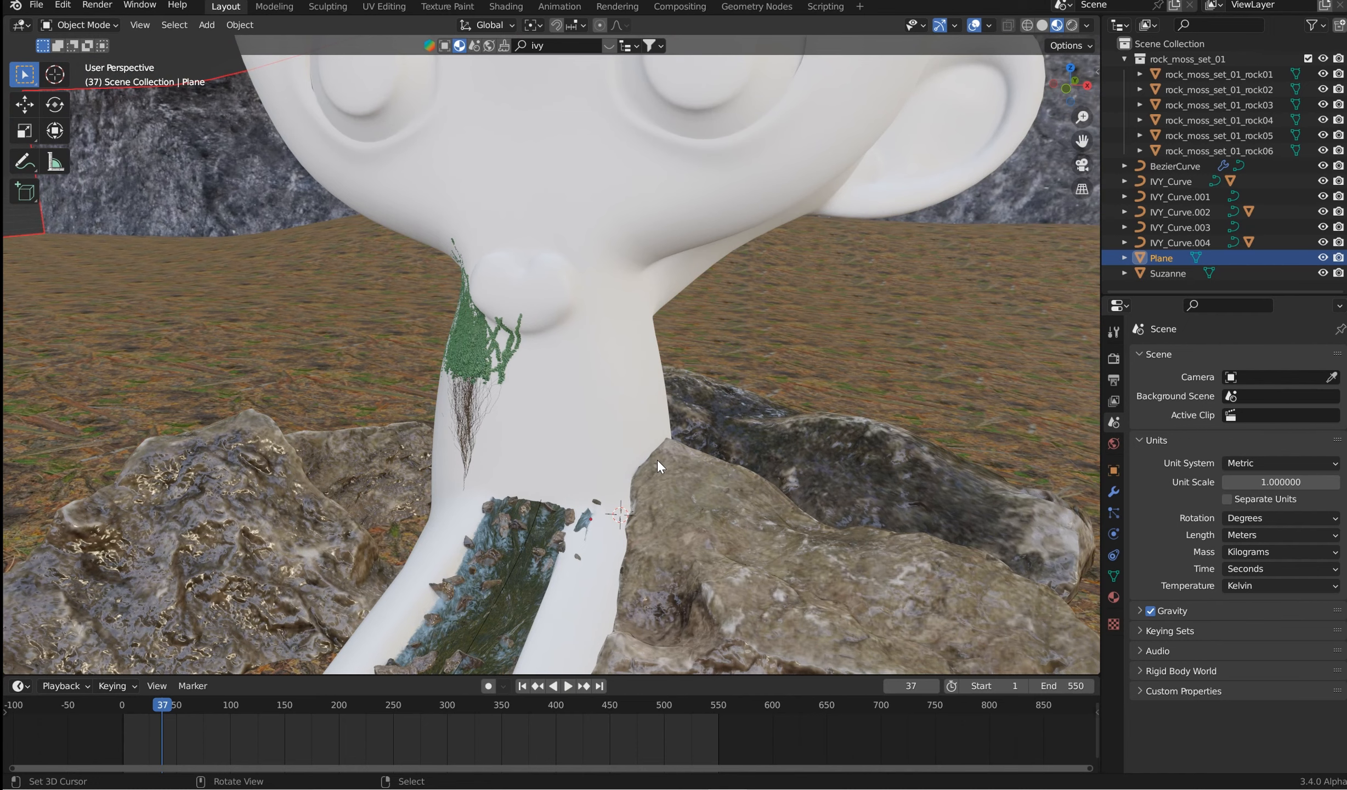
{"action": "middle_click_drag", "start_coordinate": [656, 459], "coordinate": [767, 439]}
{"action": "right_click", "coordinate": [651, 427]}
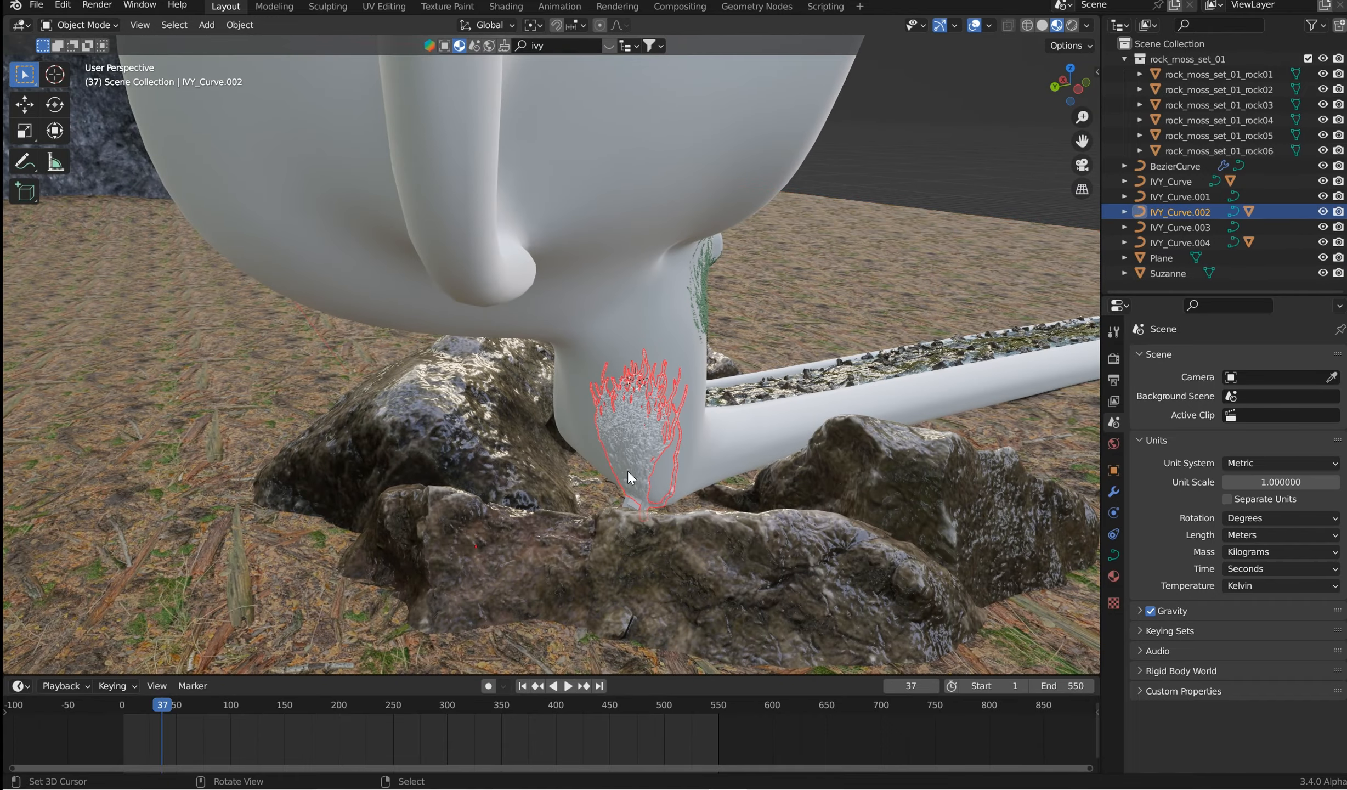
{"action": "middle_click_drag", "start_coordinate": [627, 470], "coordinate": [560, 277]}
{"action": "middle_click_drag", "start_coordinate": [694, 378], "coordinate": [668, 395]}
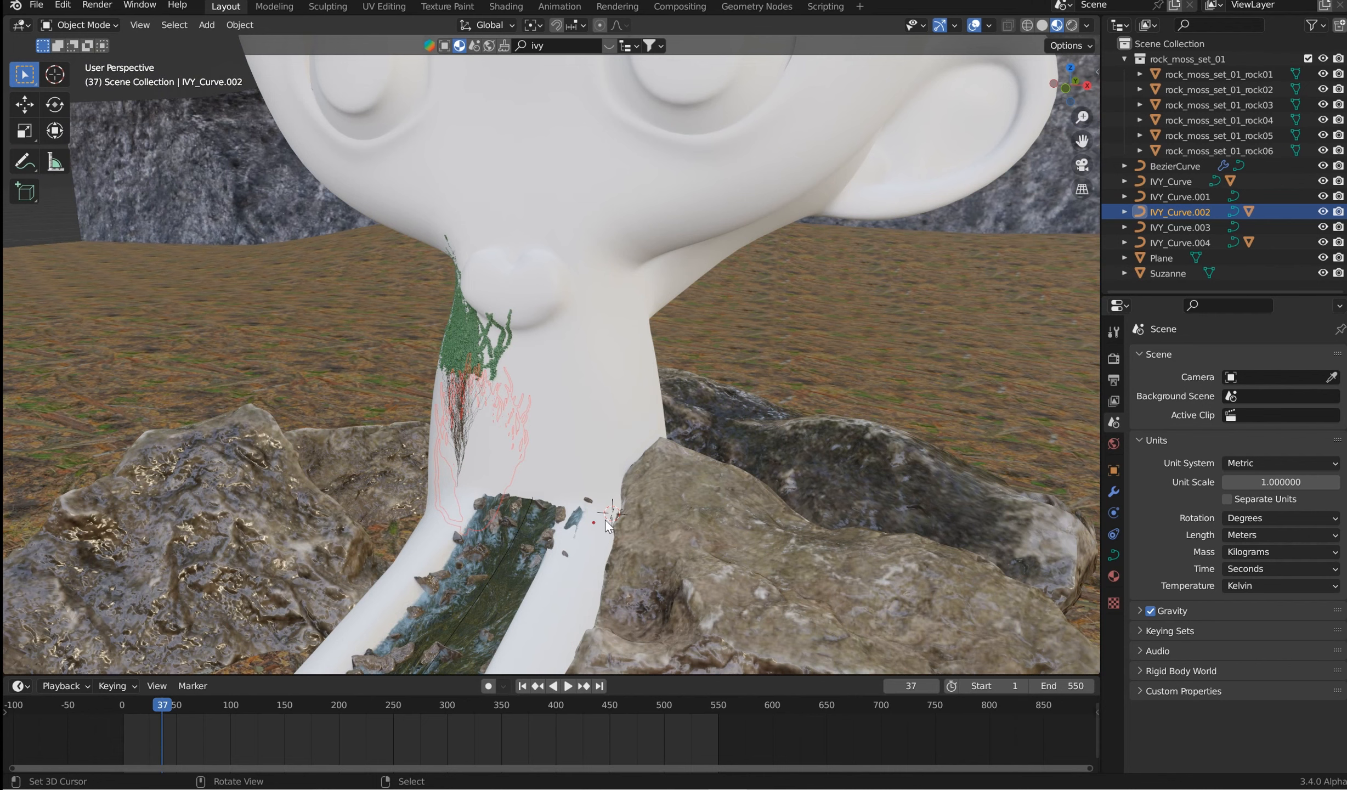
{"action": "middle_click_drag", "start_coordinate": [605, 520], "coordinate": [650, 480]}
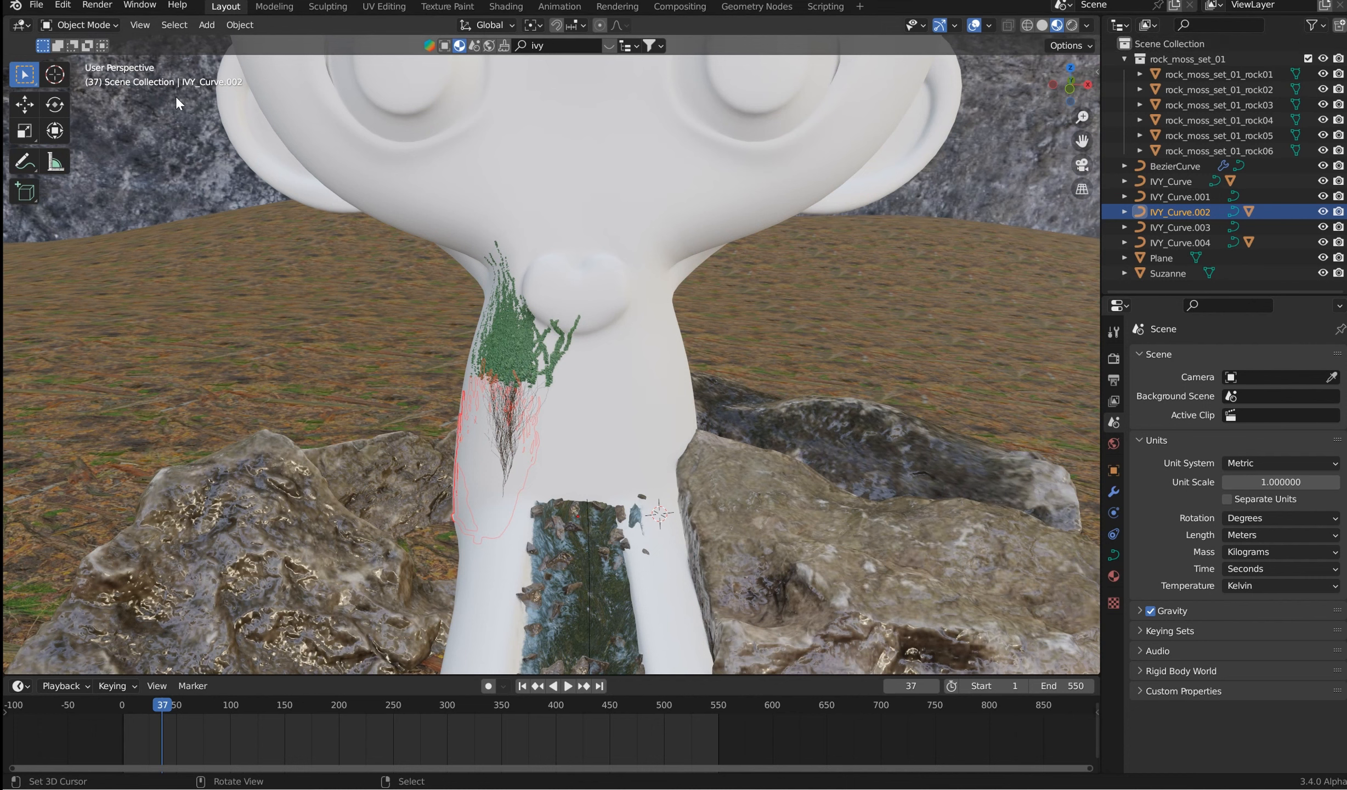
Step: Look up the ivy add-on in the Blender preferences, searching for "ivy", and close the preferences
{"action": "left_click", "coordinate": [63, 5]}
{"action": "left_click", "coordinate": [131, 237]}
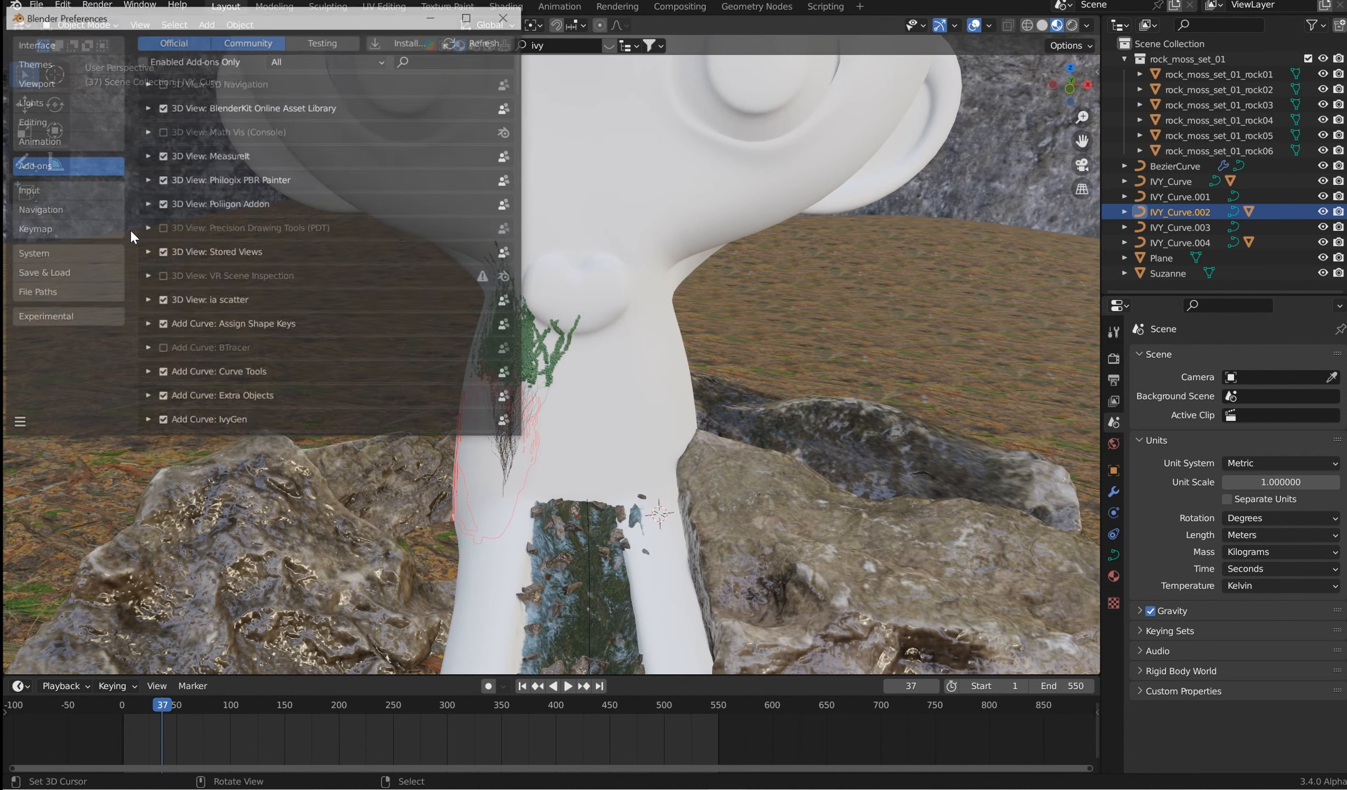
{"action": "left_click", "coordinate": [446, 63]}
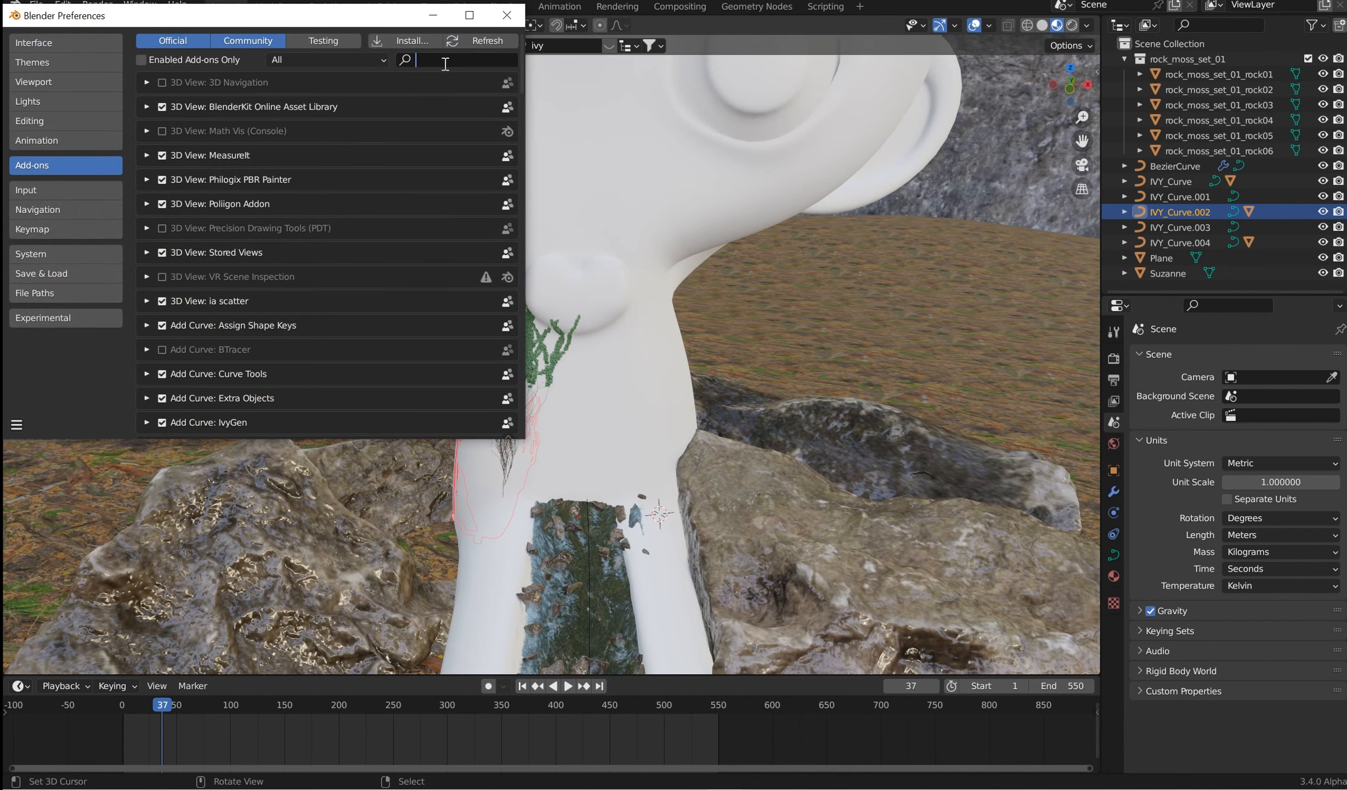
{"action": "type", "text": "ivy"}
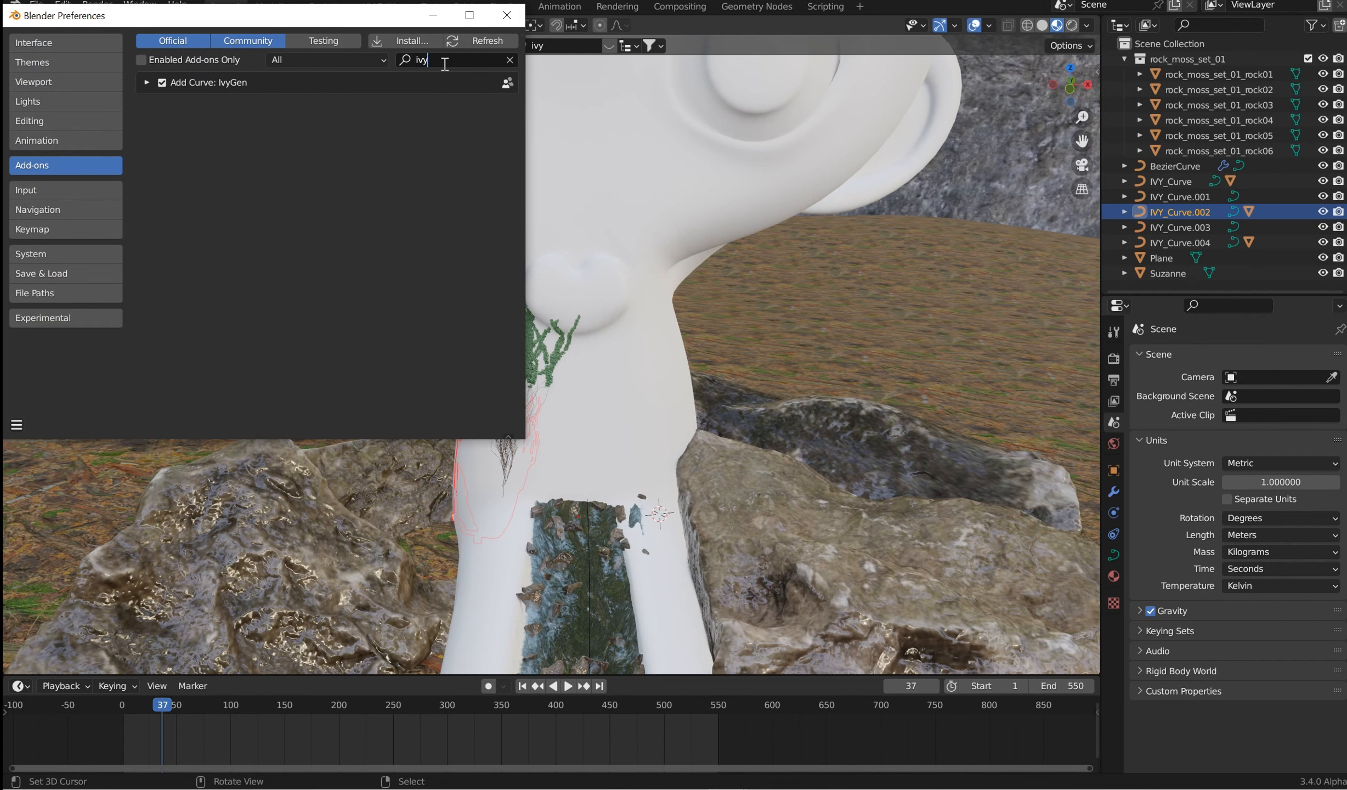
{"action": "left_click", "coordinate": [507, 15]}
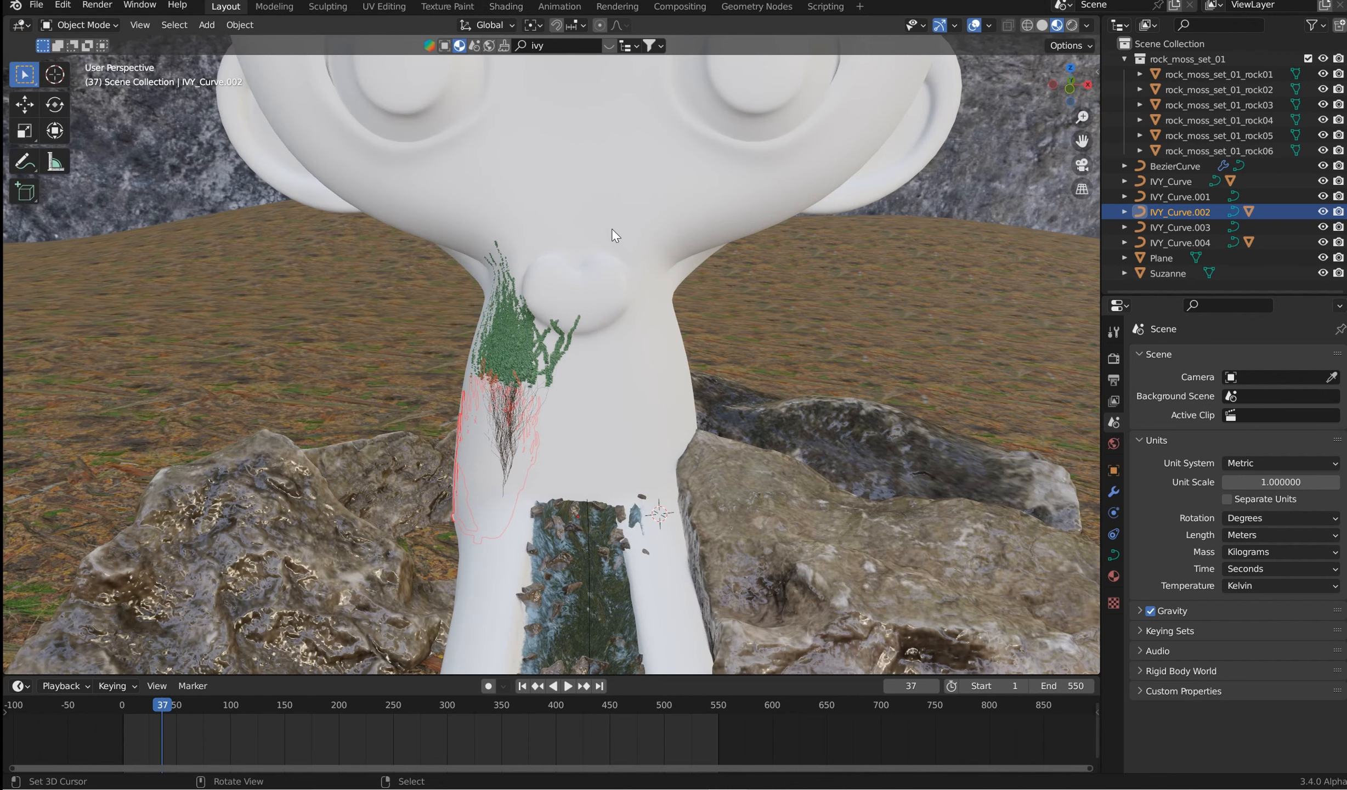
Step: Select the Suzanne mesh and generate a new ivy on it from the 3D cursor beside the water channel
{"action": "middle_click_drag", "start_coordinate": [811, 428], "coordinate": [758, 362]}
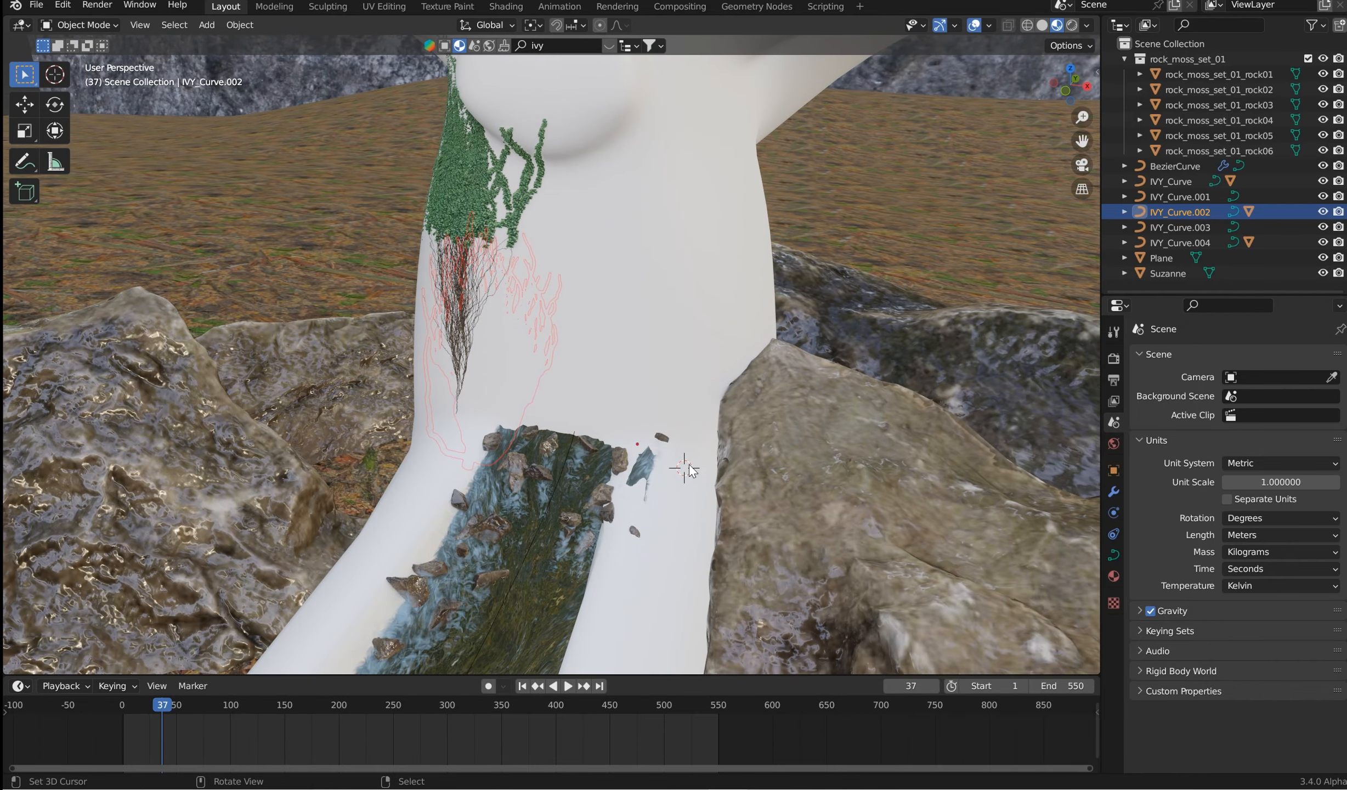
{"action": "key", "text": "n"}
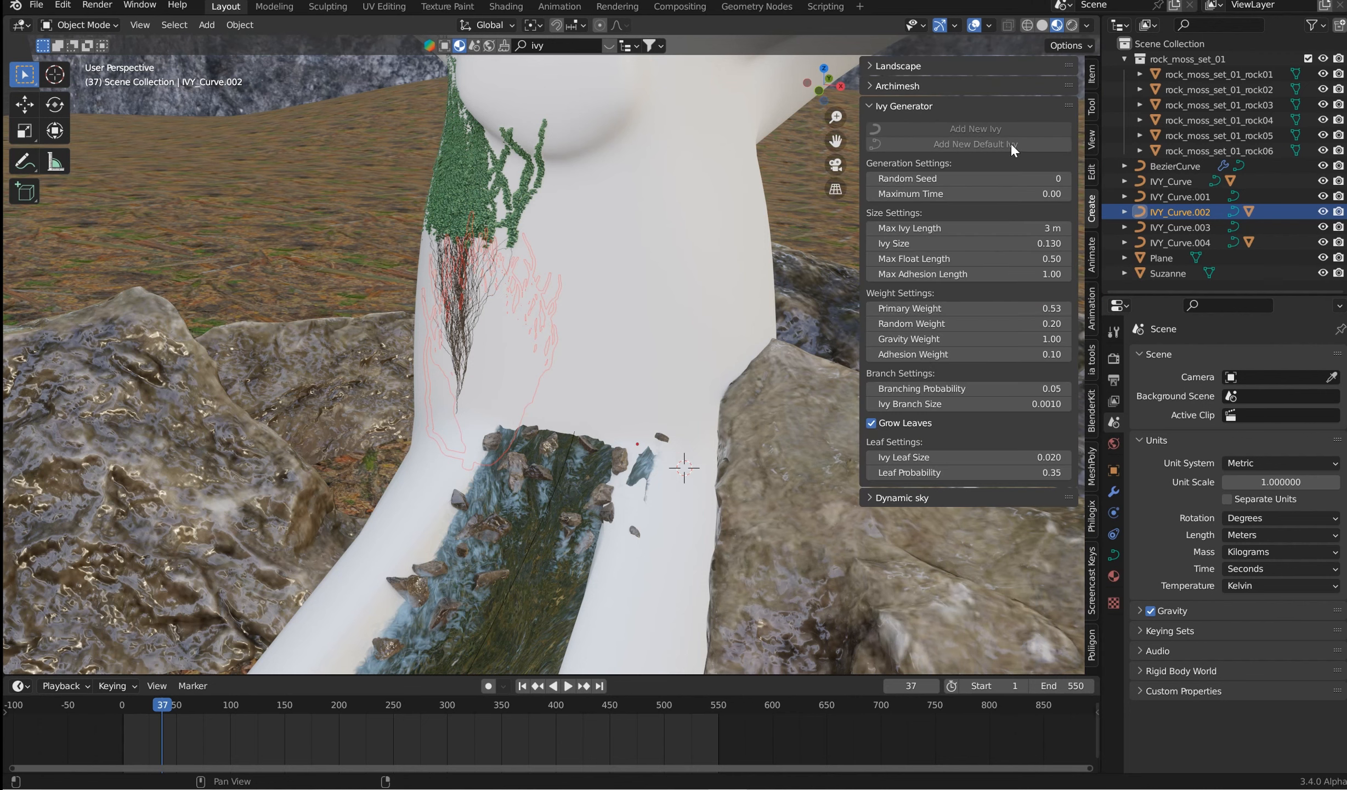
{"action": "scroll", "coordinate": [699, 202], "scroll_direction": "down", "scroll_amount": 3}
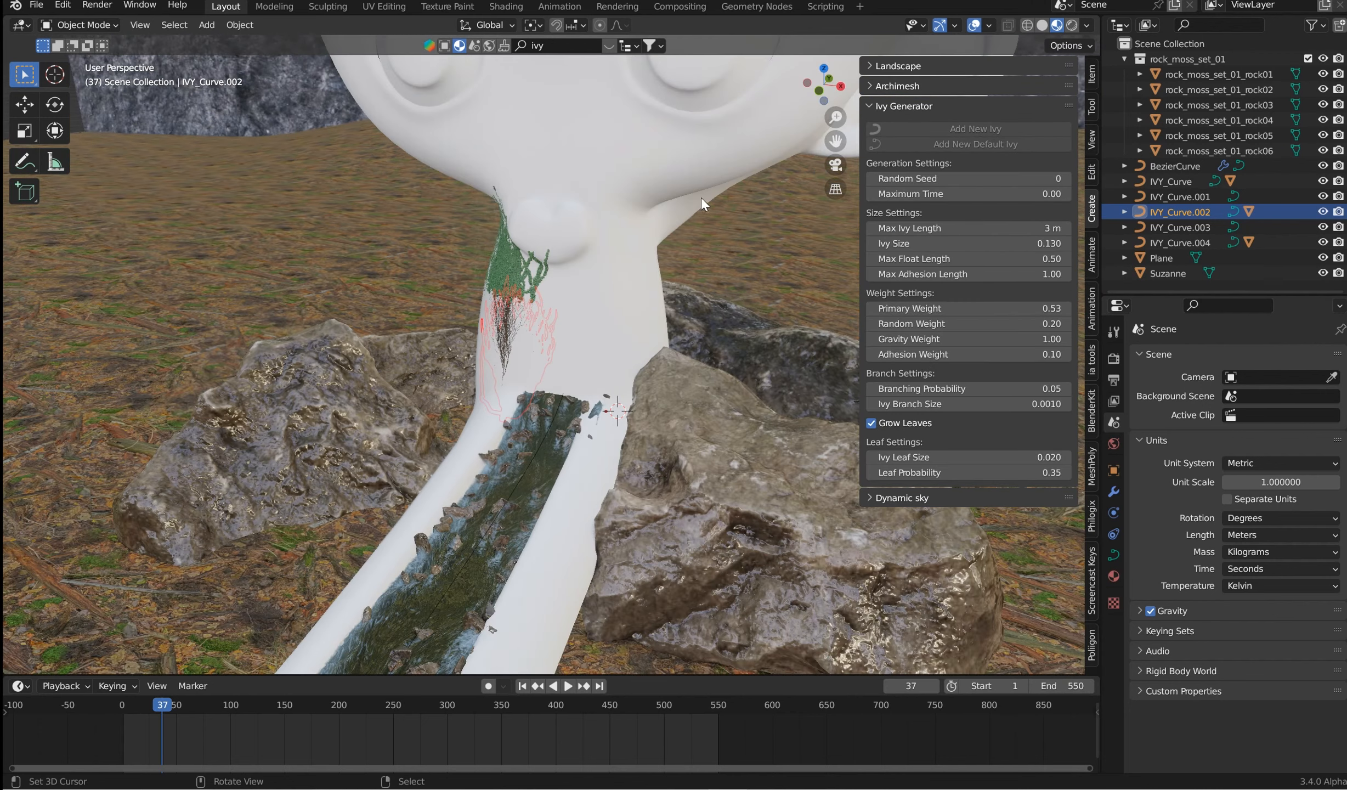
{"action": "left_click", "coordinate": [658, 145]}
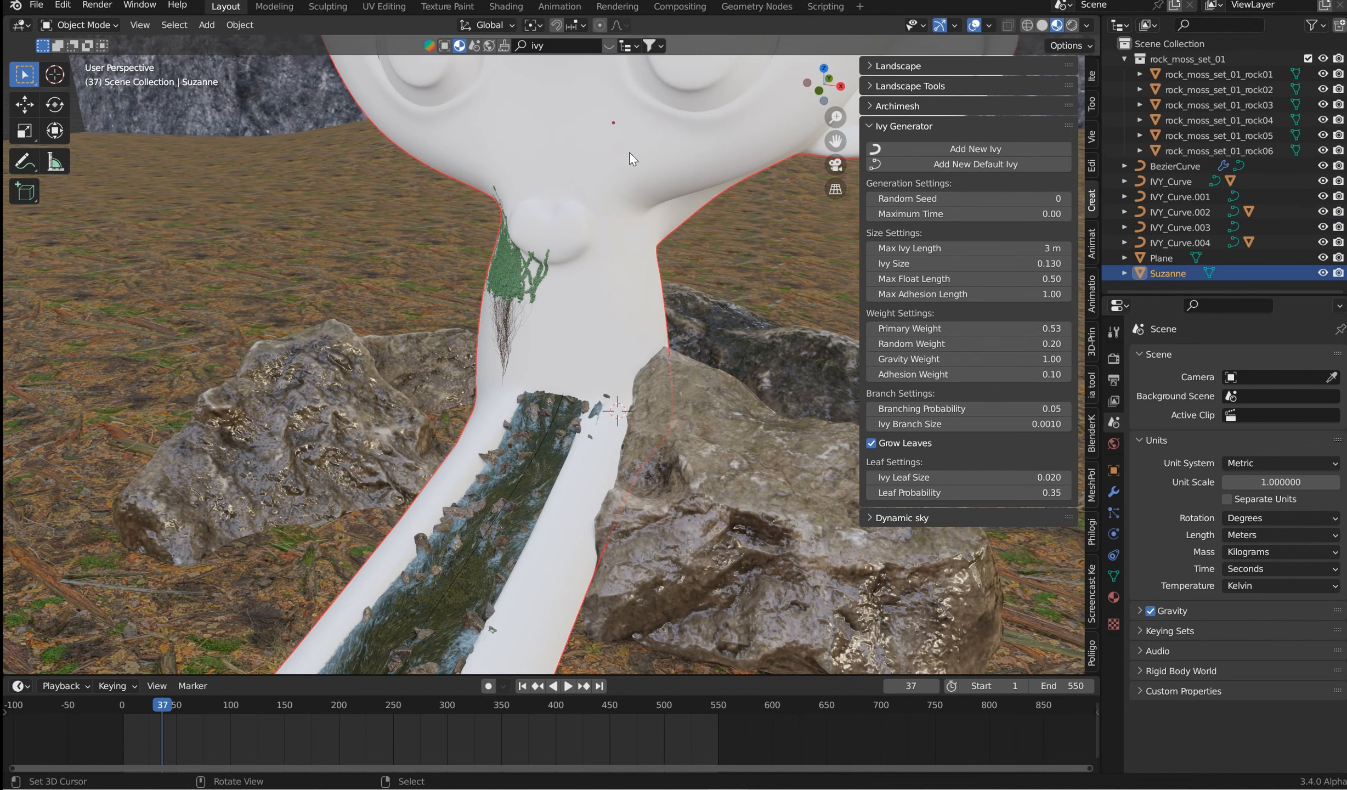
{"action": "middle_click_drag", "start_coordinate": [629, 389], "coordinate": [688, 425]}
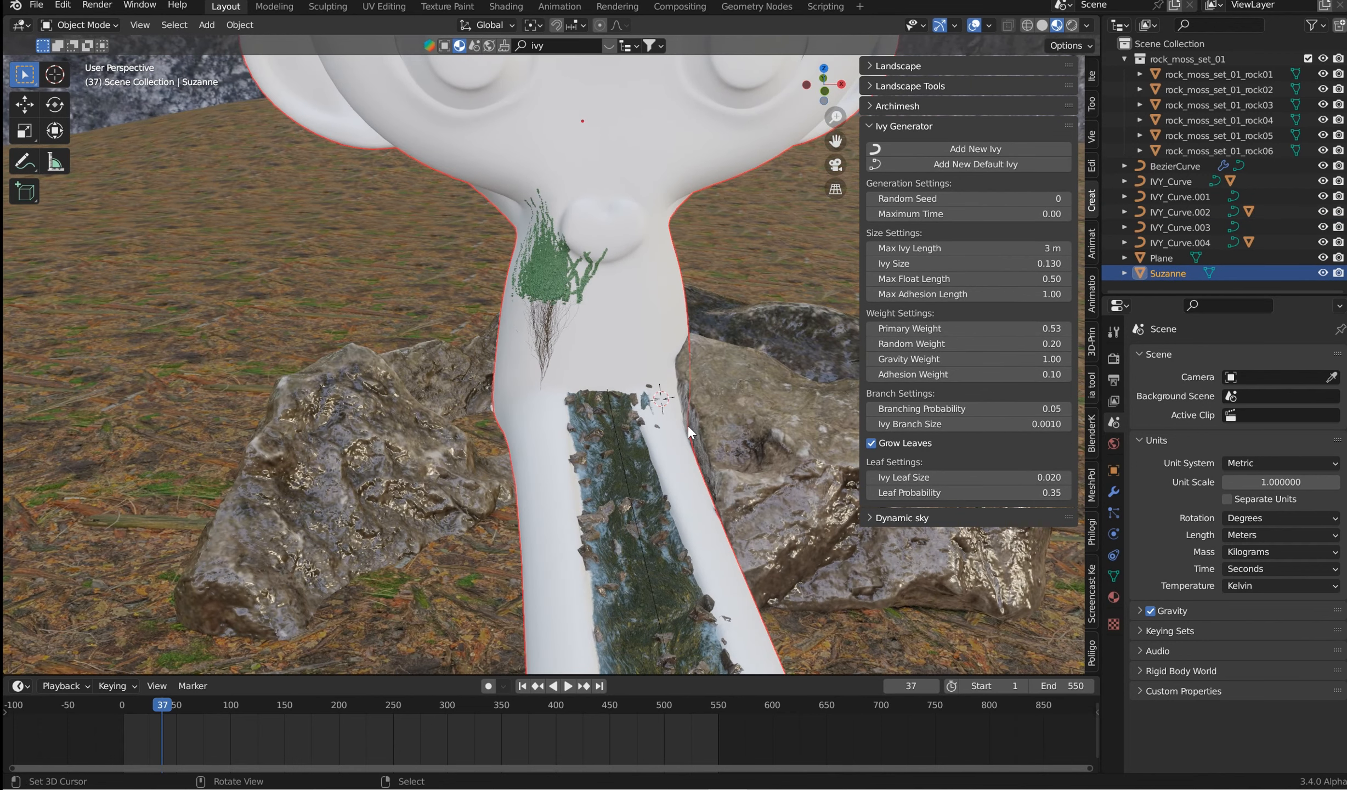
{"action": "middle_click_drag", "start_coordinate": [729, 331], "coordinate": [679, 310]}
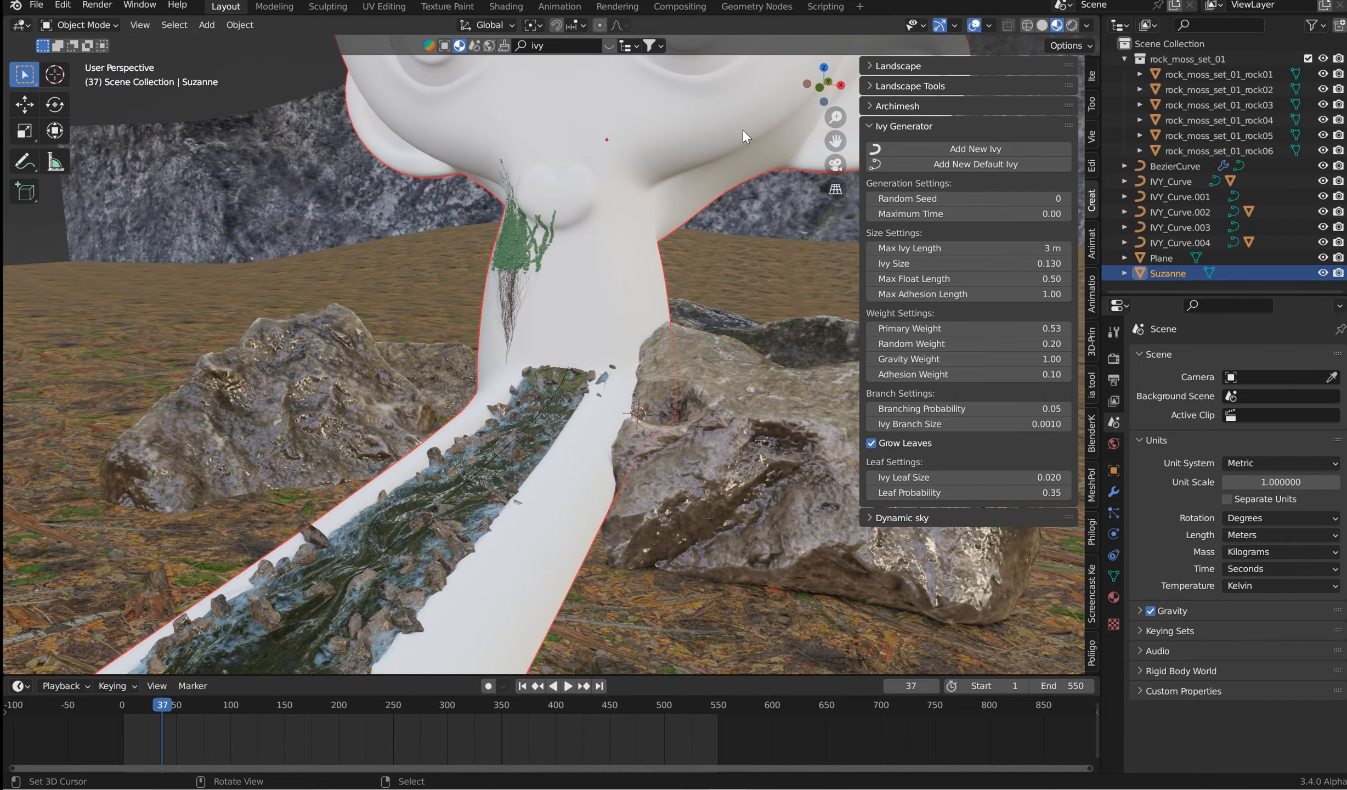
{"action": "middle_click_drag", "start_coordinate": [738, 190], "coordinate": [928, 174]}
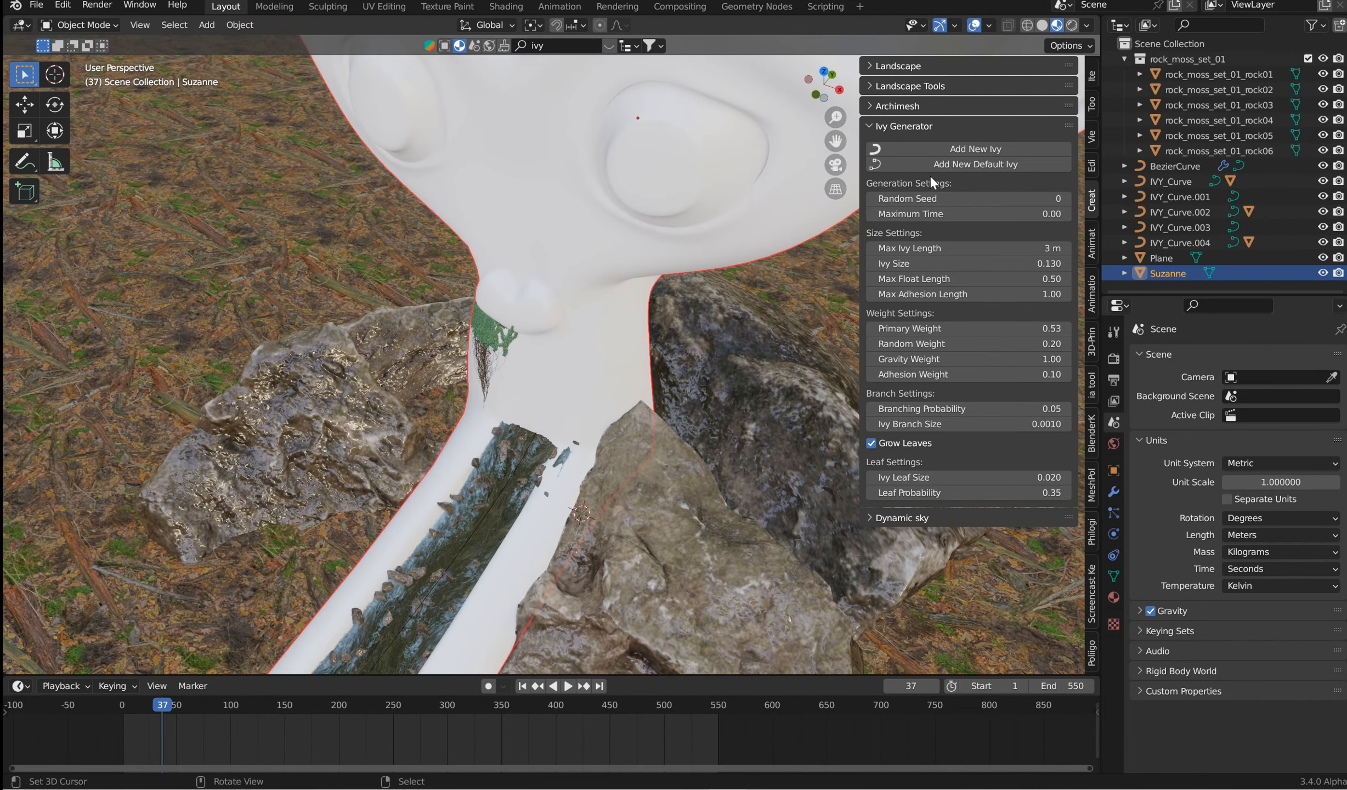
{"action": "left_click", "coordinate": [976, 149]}
{"action": "middle_click_drag", "start_coordinate": [782, 329], "coordinate": [657, 416]}
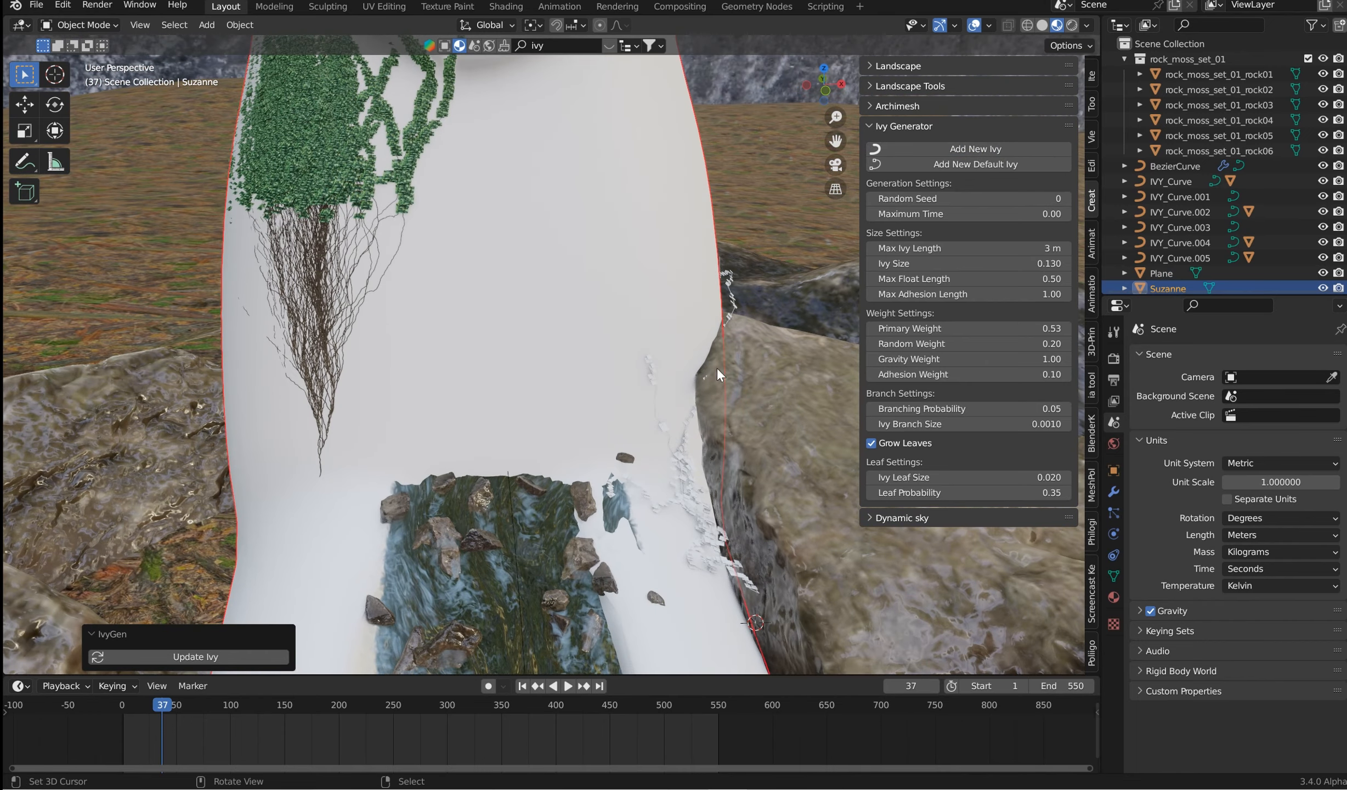
{"action": "middle_click_drag", "start_coordinate": [748, 449], "coordinate": [720, 446]}
Step: Set the maximum ivy length to 2.8 m and the ivy size to 0.340, and update the ivy
{"action": "left_click", "coordinate": [1014, 249]}
{"action": "left_click_drag", "start_coordinate": [1014, 249], "coordinate": [998, 249]}
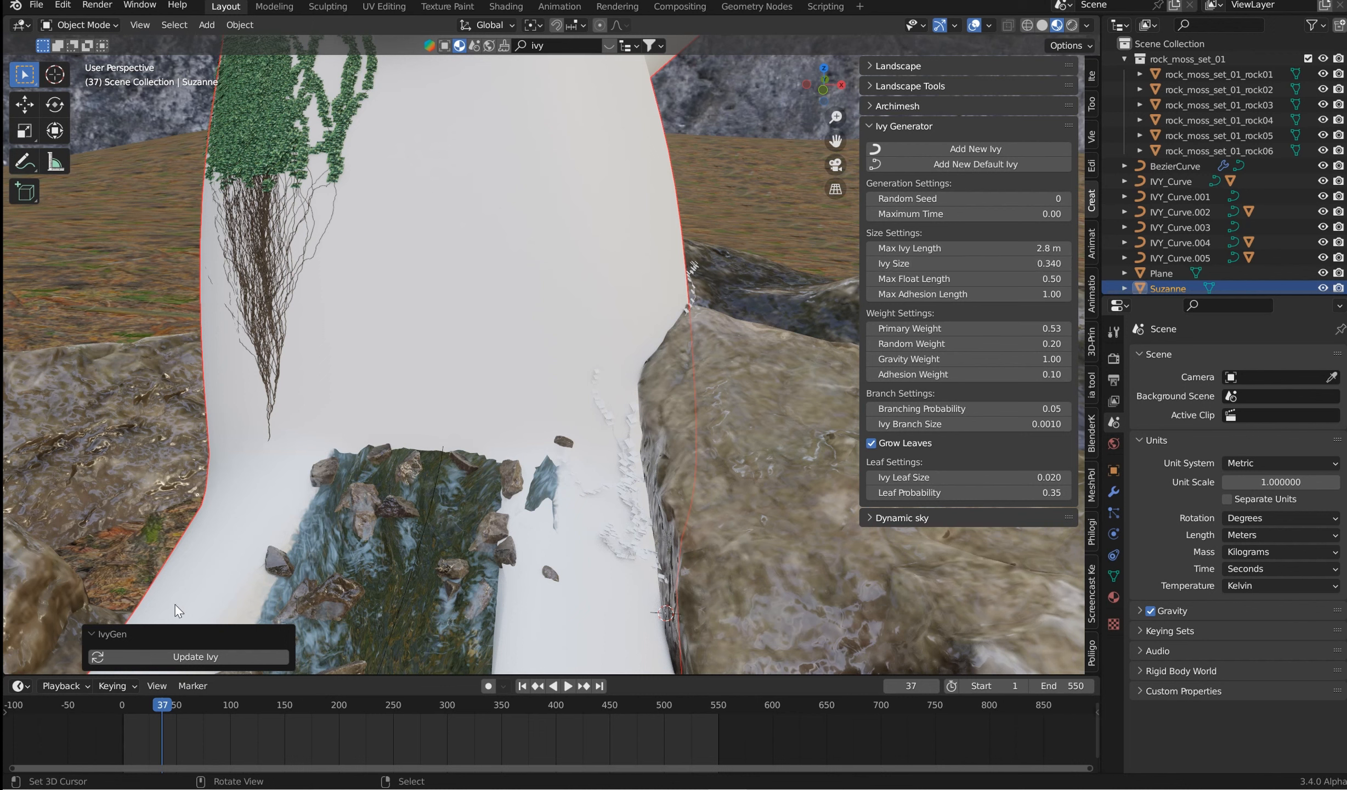
{"action": "left_click", "coordinate": [163, 649]}
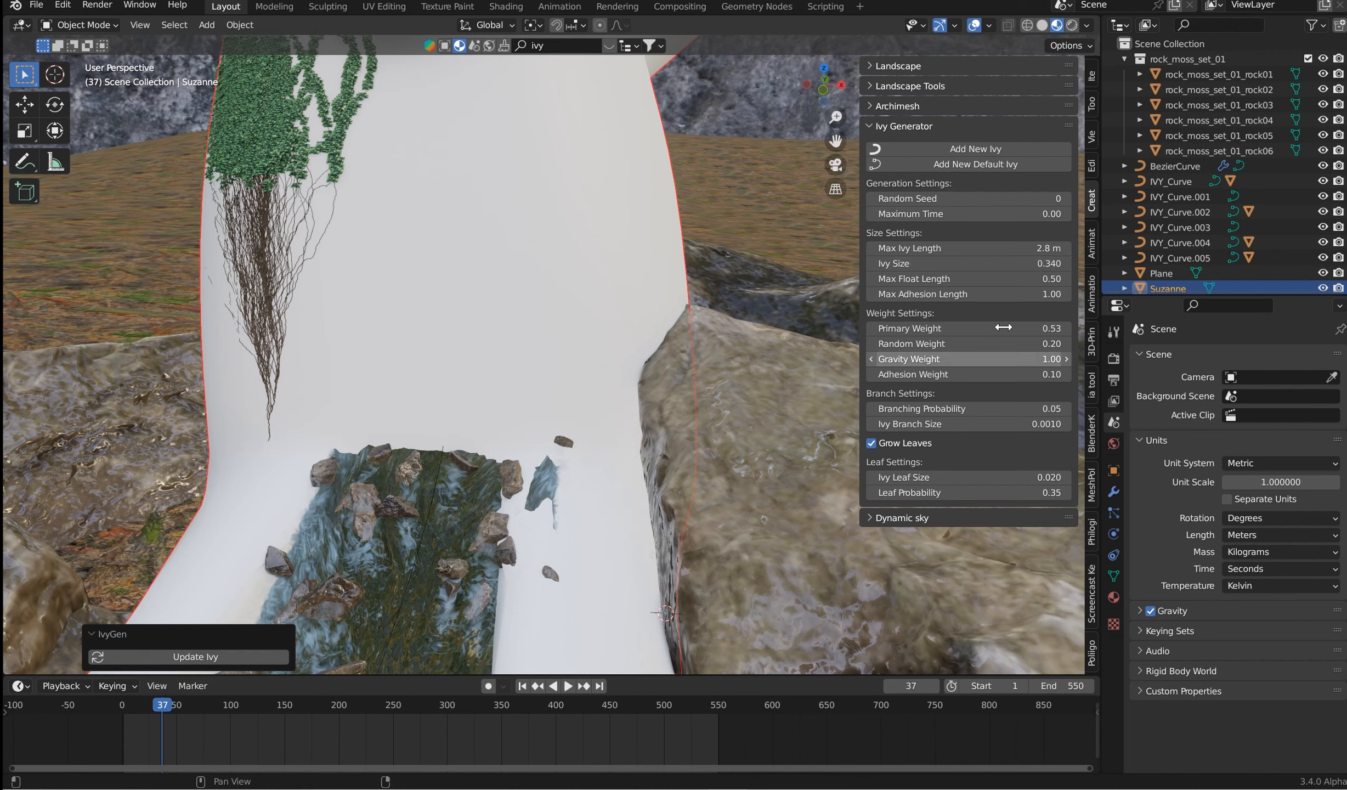
Step: Regenerate the new ivy with an ivy size of 0.010 and select its leaf mesh on the neck
{"action": "left_click_drag", "start_coordinate": [1031, 266], "coordinate": [965, 266]}
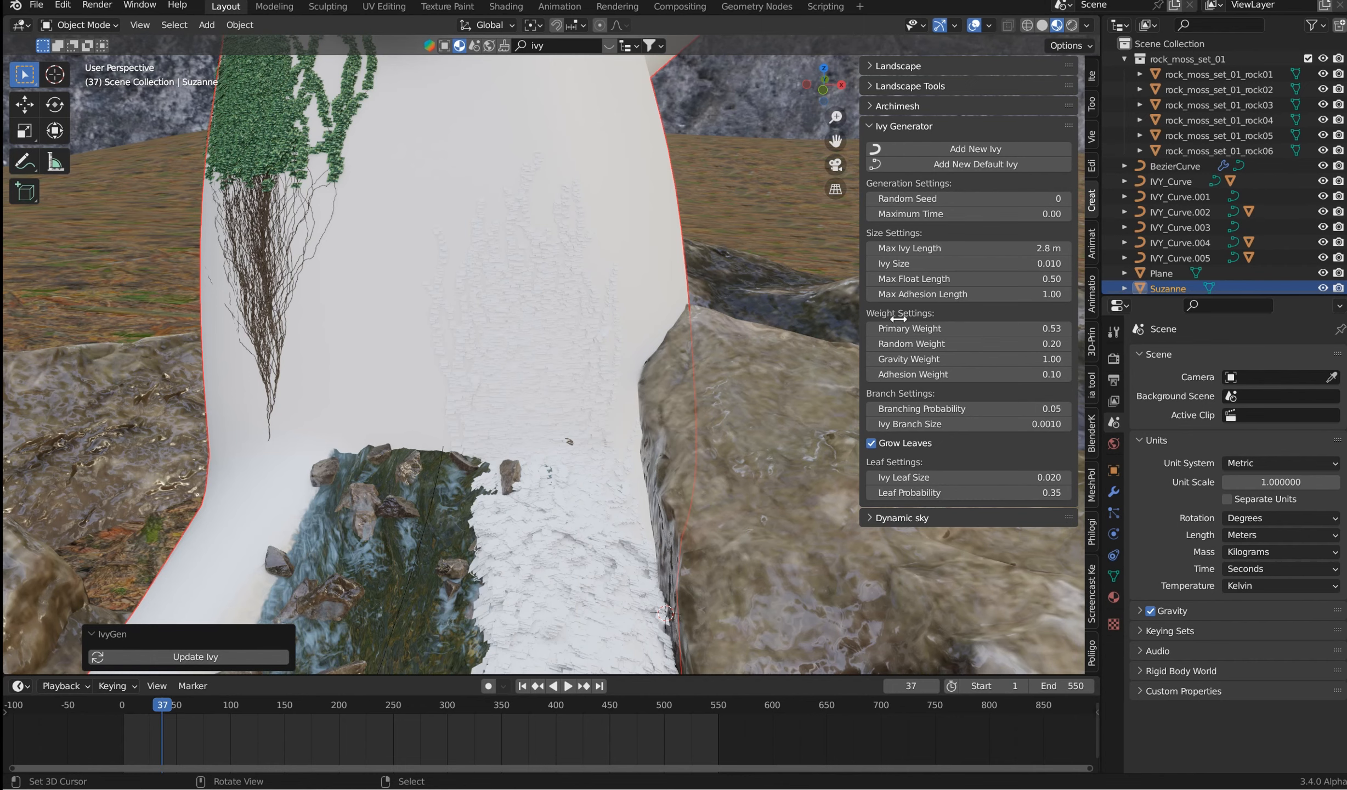
{"action": "middle_click_drag", "start_coordinate": [726, 368], "coordinate": [532, 393]}
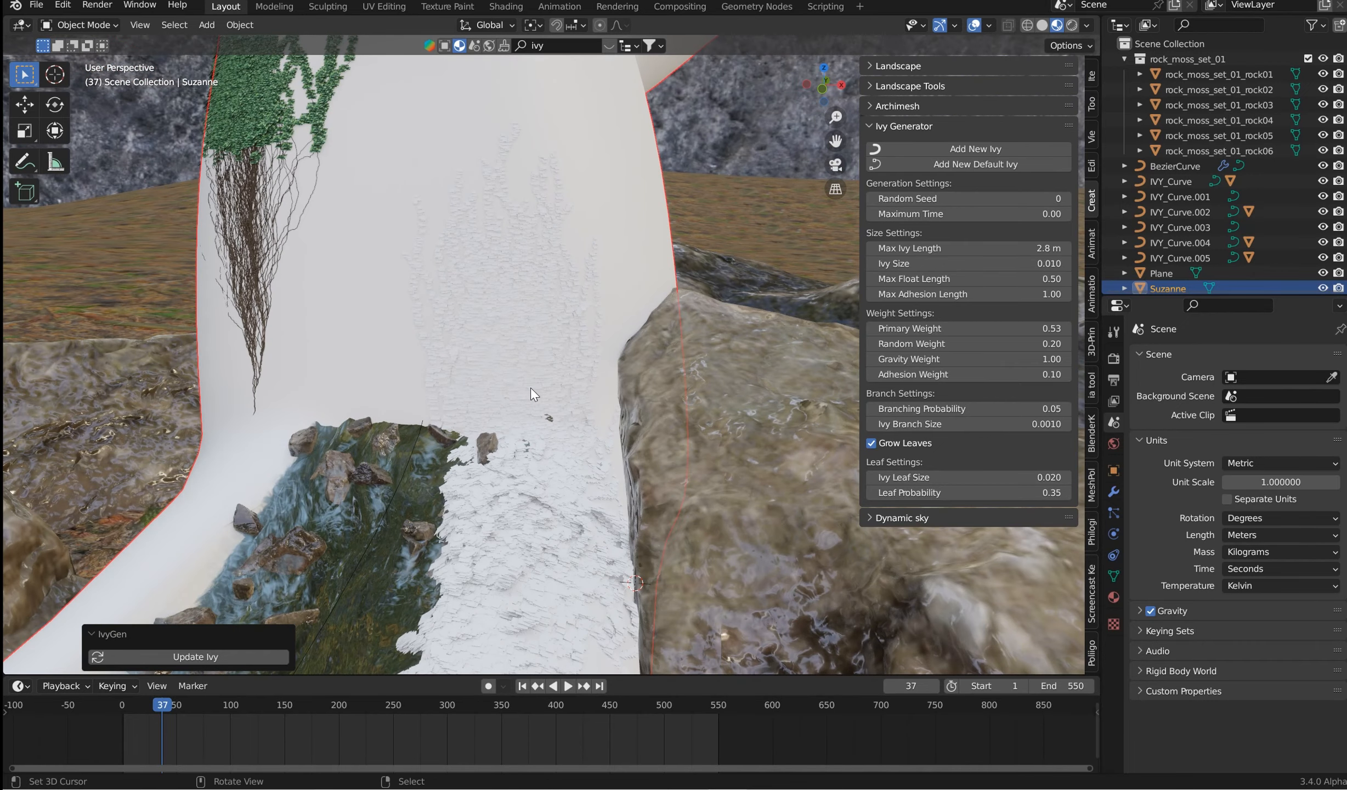
{"action": "left_click", "coordinate": [532, 393]}
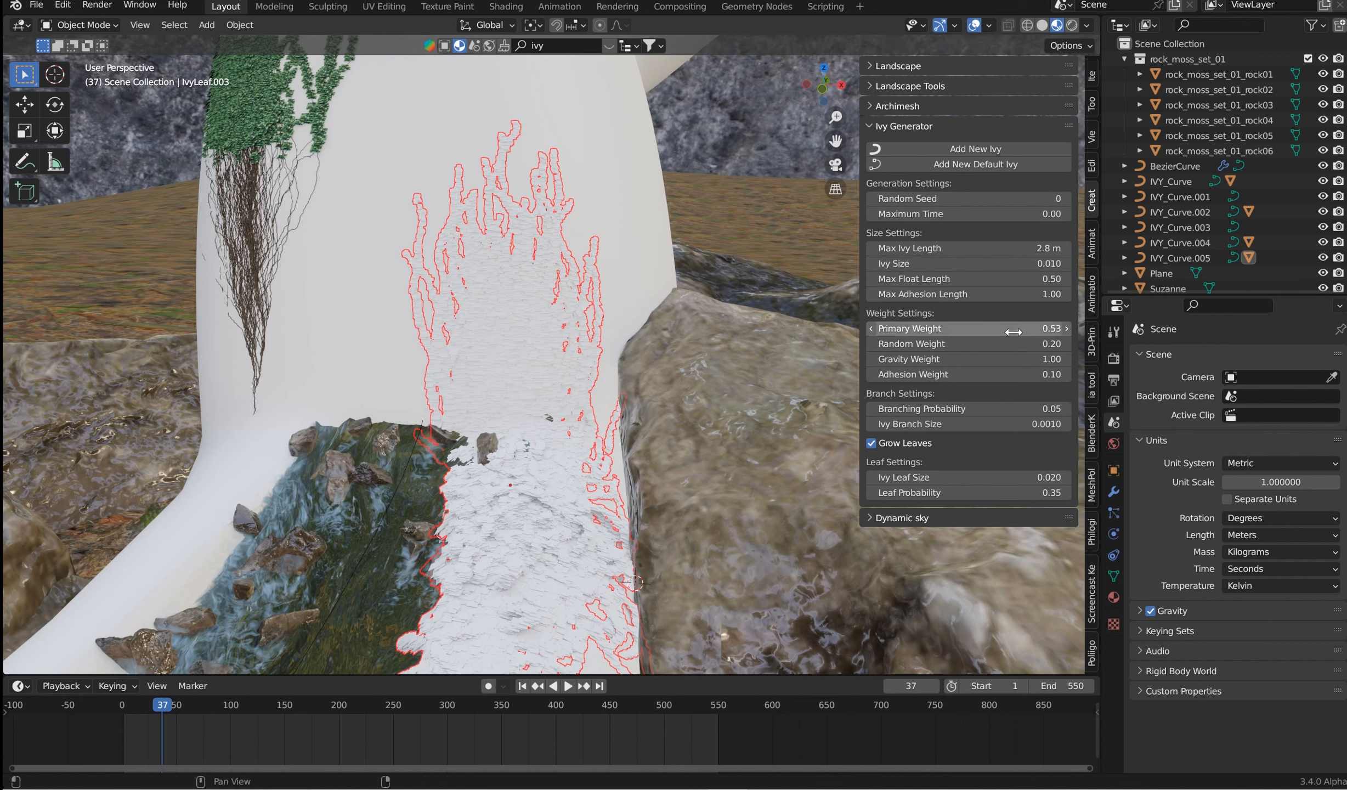
Step: Set the ivy's primary weight to 0.35 and hide the generator settings
{"action": "left_click_drag", "start_coordinate": [1013, 331], "coordinate": [976, 332]}
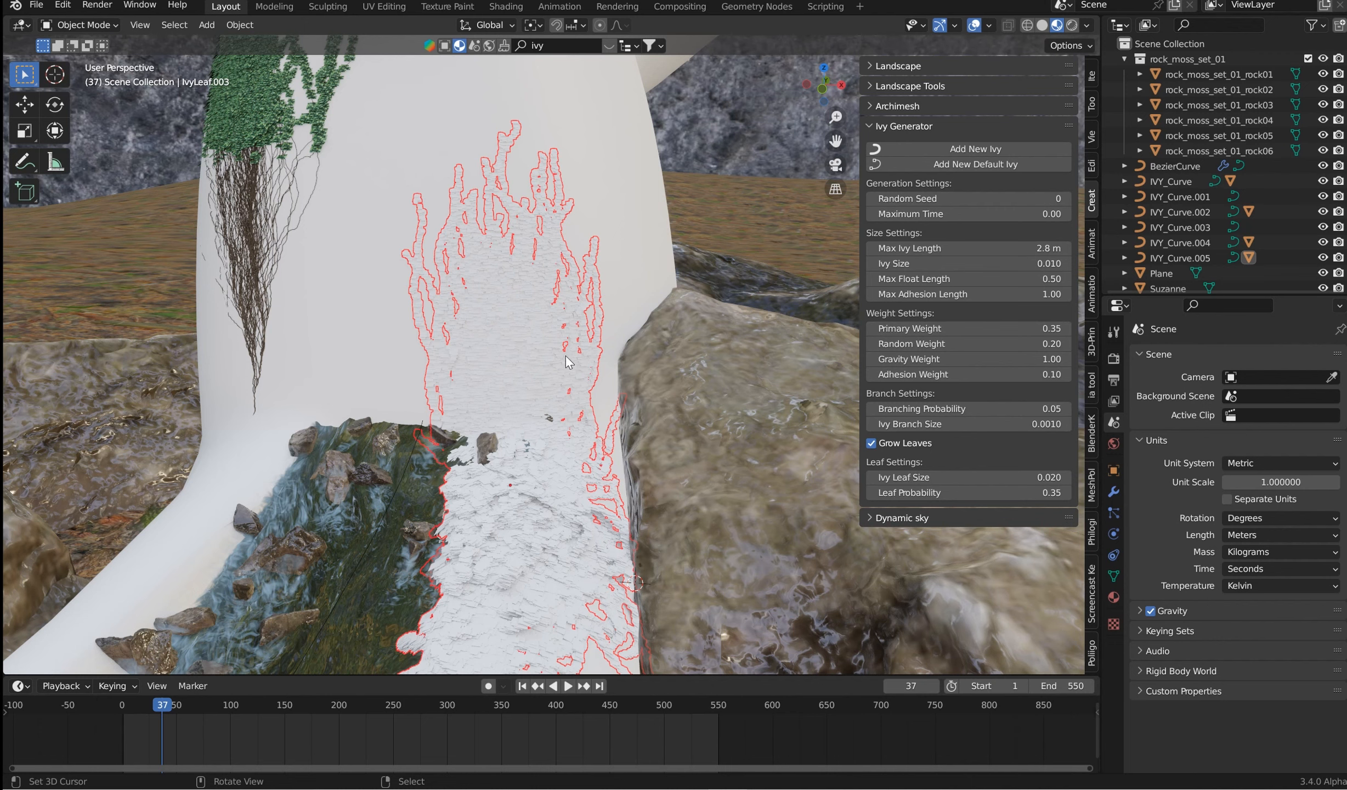
{"action": "mouse_move", "coordinate": [615, 335]}
{"action": "middle_mouse_down"}
{"action": "mouse_move", "coordinate": [652, 339]}
{"action": "mouse_move", "coordinate": [620, 336]}
{"action": "middle_mouse_up"}
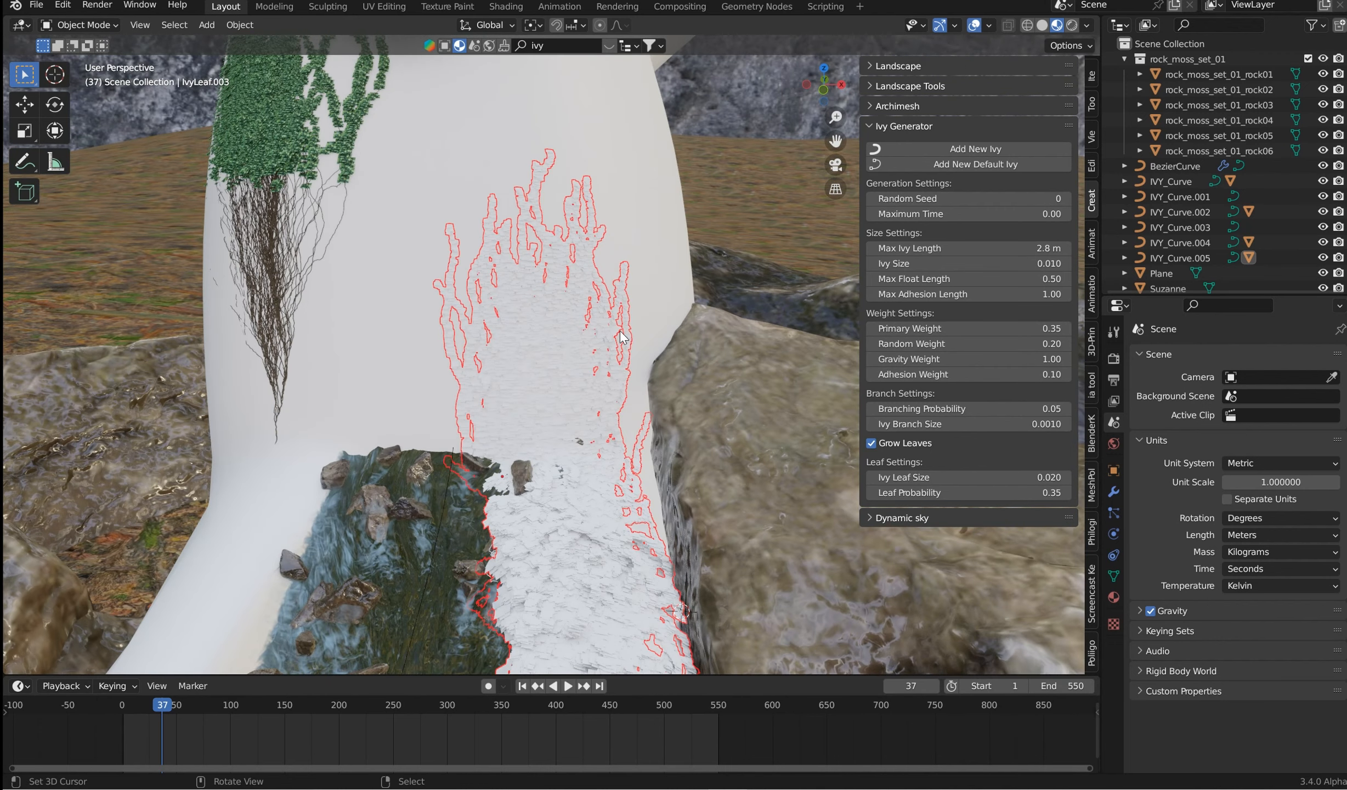
{"action": "key", "text": "n"}
{"action": "key", "text": "n"}
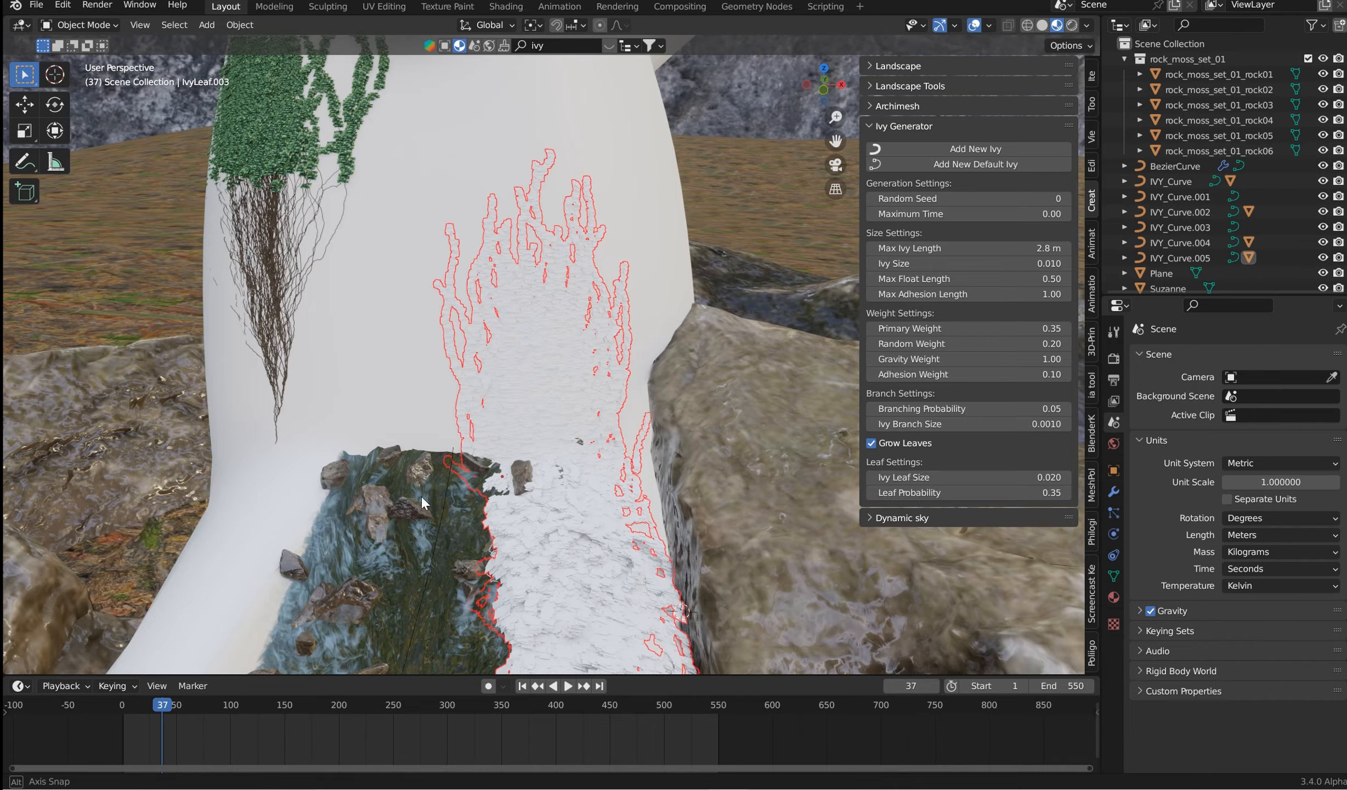
{"action": "middle_click_drag", "start_coordinate": [421, 497], "coordinate": [426, 451]}
{"action": "key", "text": "n"}
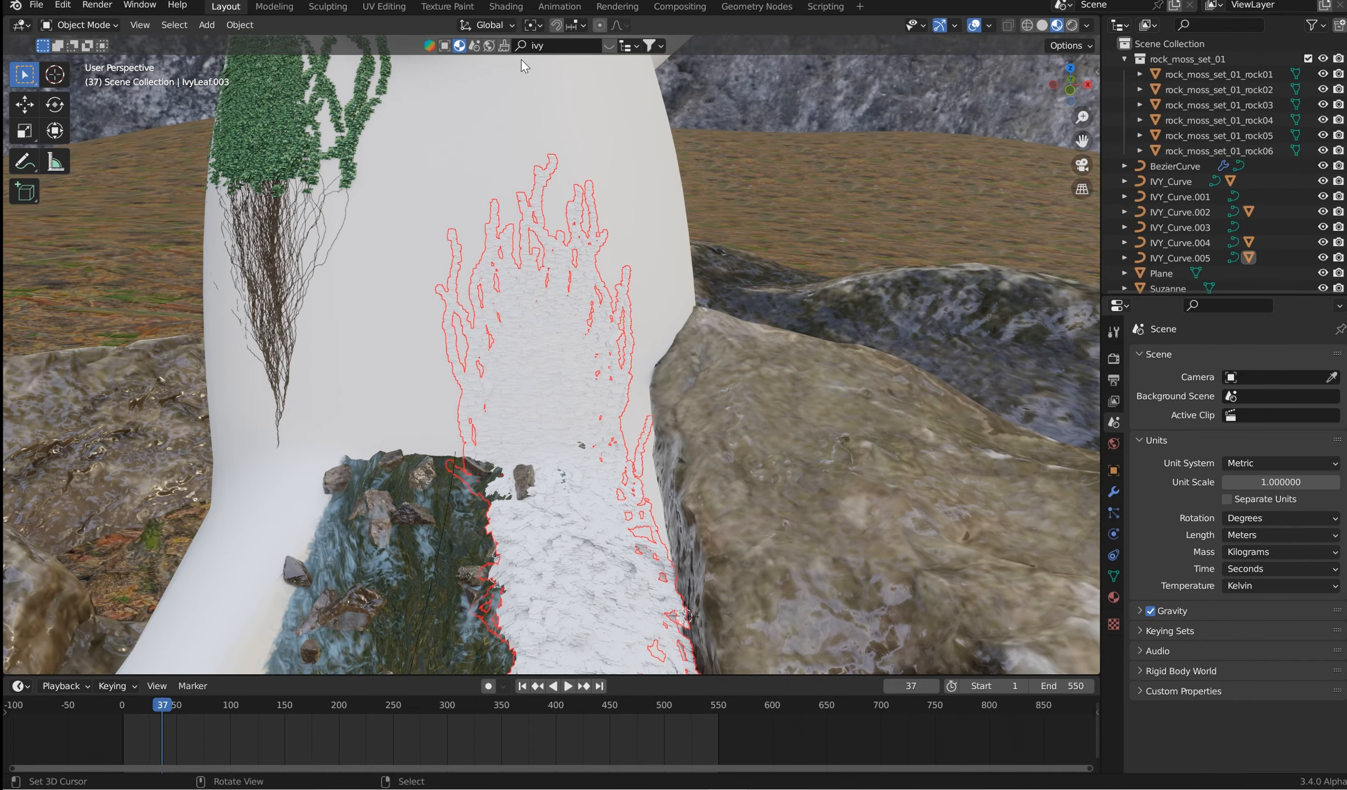
Step: Search the online material library for ivy and examine the bark material on the existing ivy's stems
{"action": "left_click", "coordinate": [563, 47]}
{"action": "key", "text": "BackSpace"}
{"action": "key", "text": "Return"}
{"action": "mouse_move", "coordinate": [233, 102]}
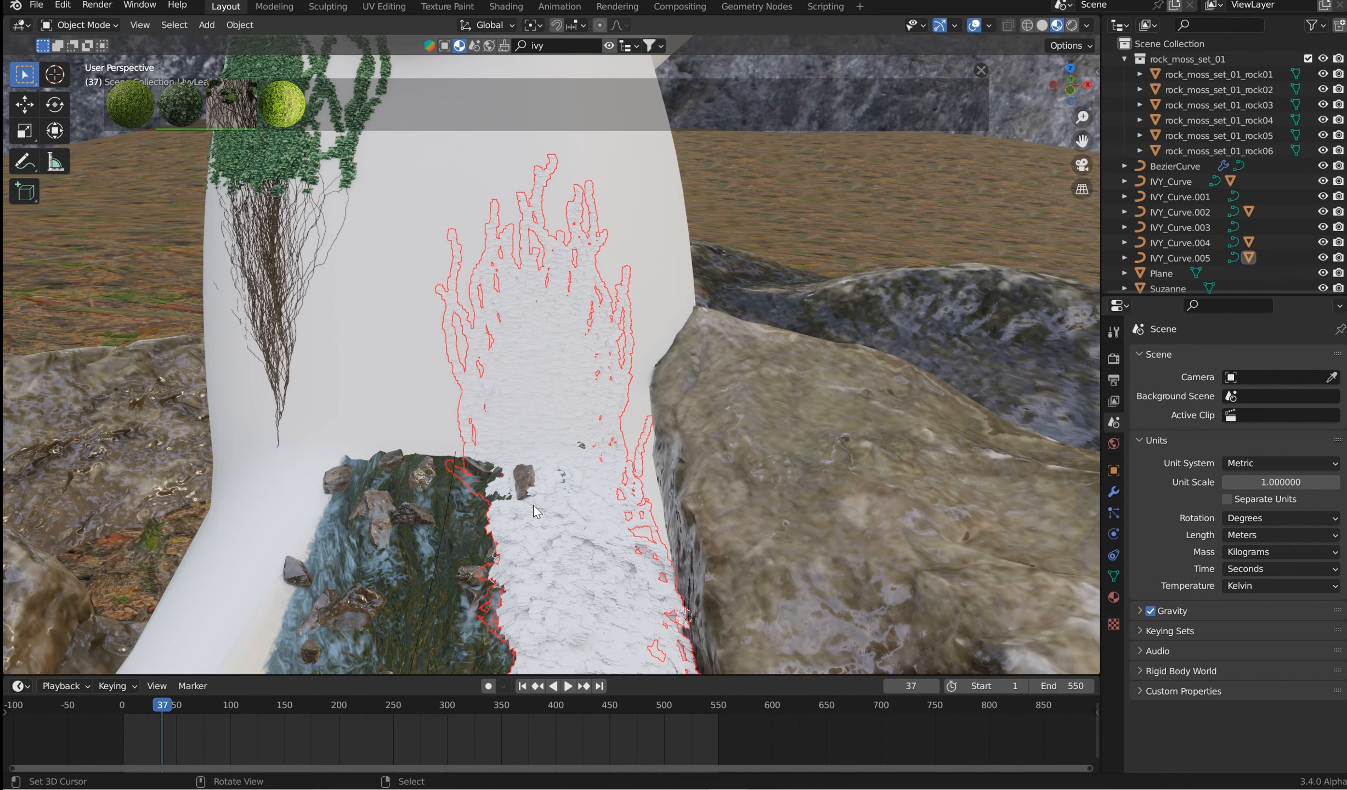
{"action": "middle_click_drag", "start_coordinate": [594, 480], "coordinate": [555, 305]}
{"action": "scroll", "coordinate": [598, 258], "scroll_direction": "up", "scroll_amount": 8}
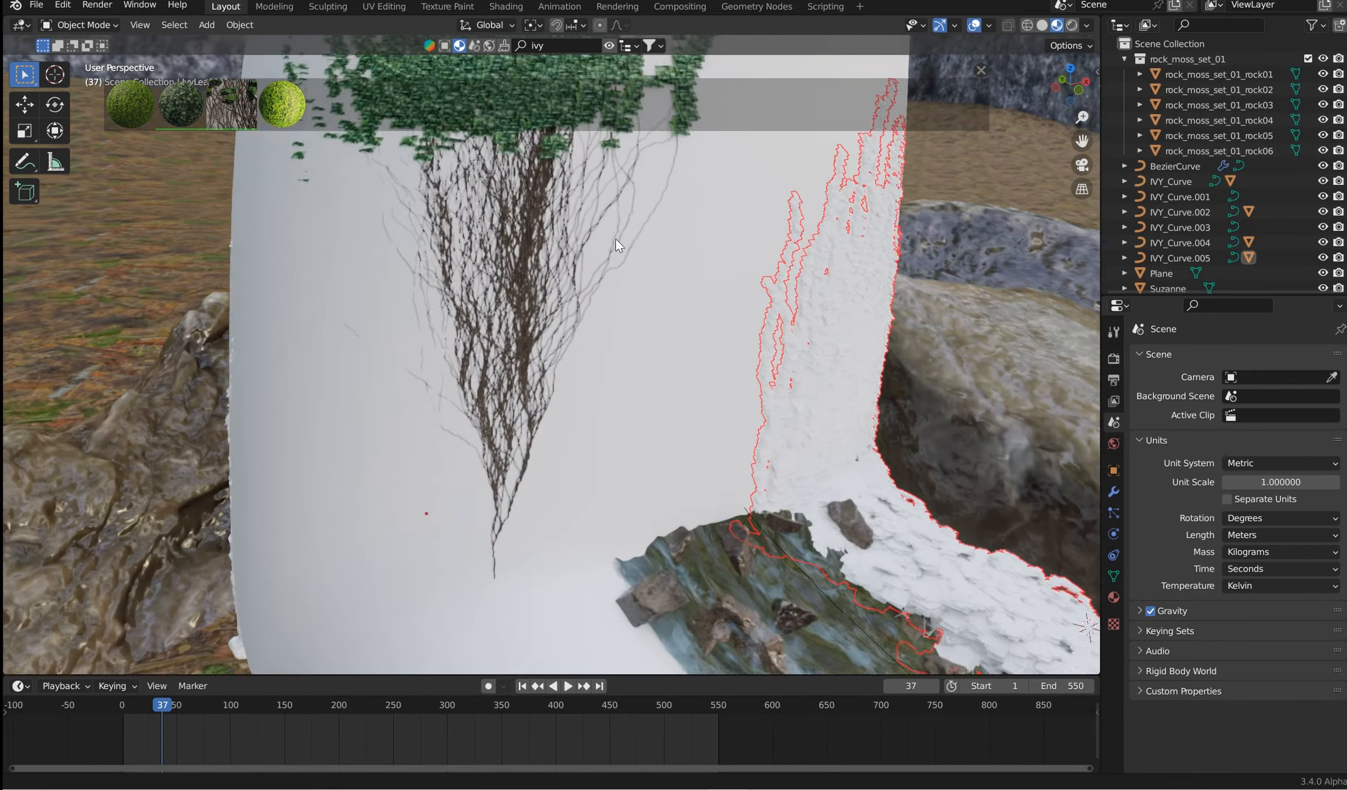
{"action": "scroll", "coordinate": [625, 219], "scroll_direction": "up", "scroll_amount": 5}
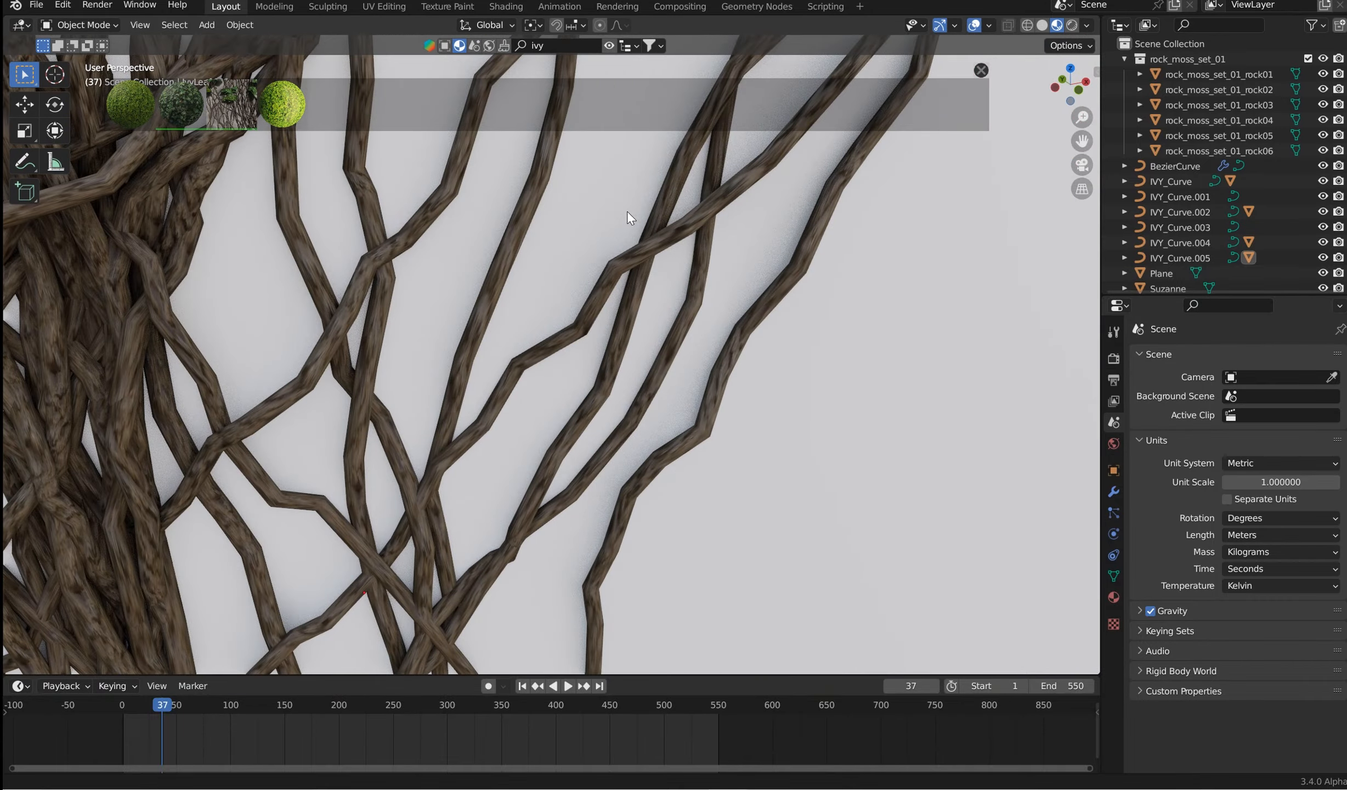
{"action": "scroll", "coordinate": [627, 212], "scroll_direction": "down", "scroll_amount": 3}
{"action": "scroll", "coordinate": [509, 233], "scroll_direction": "up", "scroll_amount": 6}
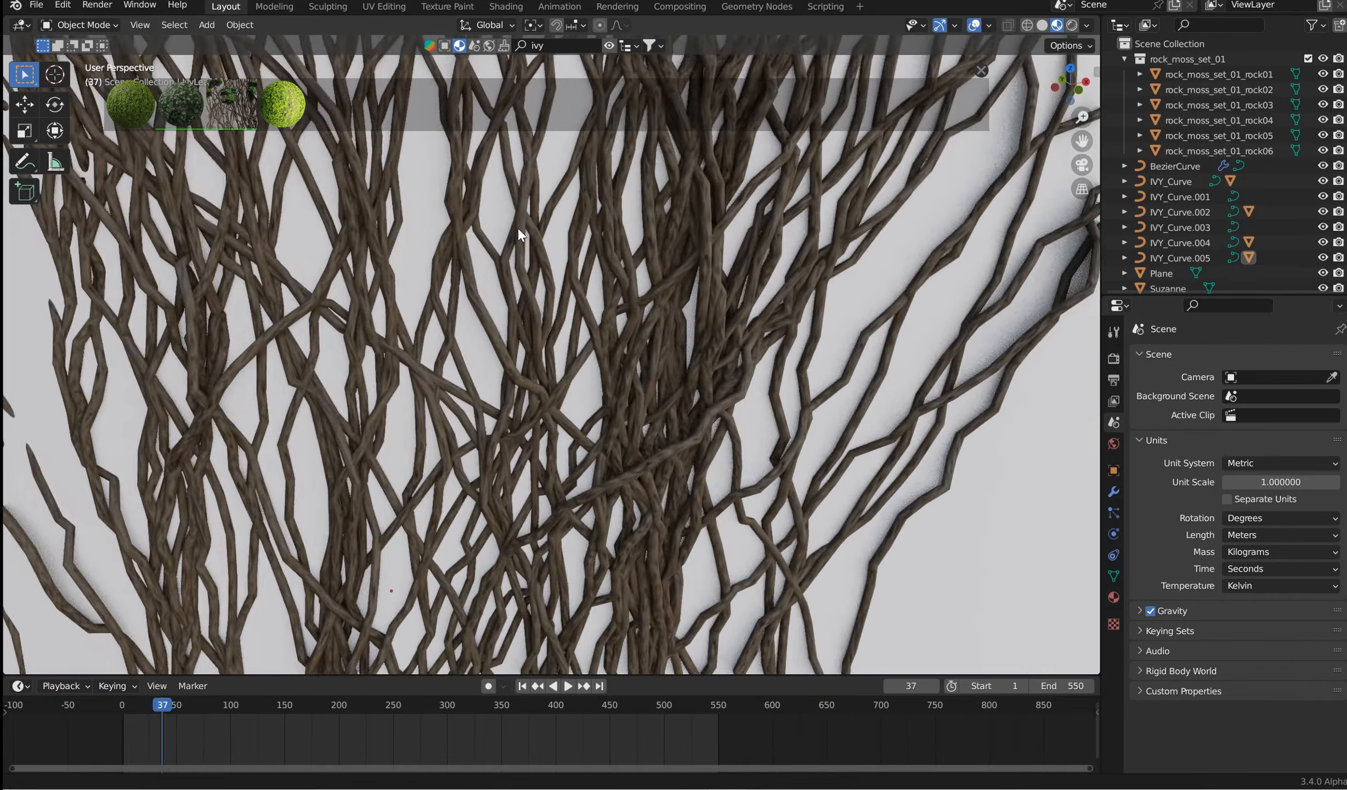
Step: Examine the stem and leaf materials on the existing ivy growing on the sculpture's neck
{"action": "scroll", "coordinate": [518, 227], "scroll_direction": "down", "scroll_amount": 10}
{"action": "scroll", "coordinate": [481, 310], "scroll_direction": "up", "scroll_amount": 6}
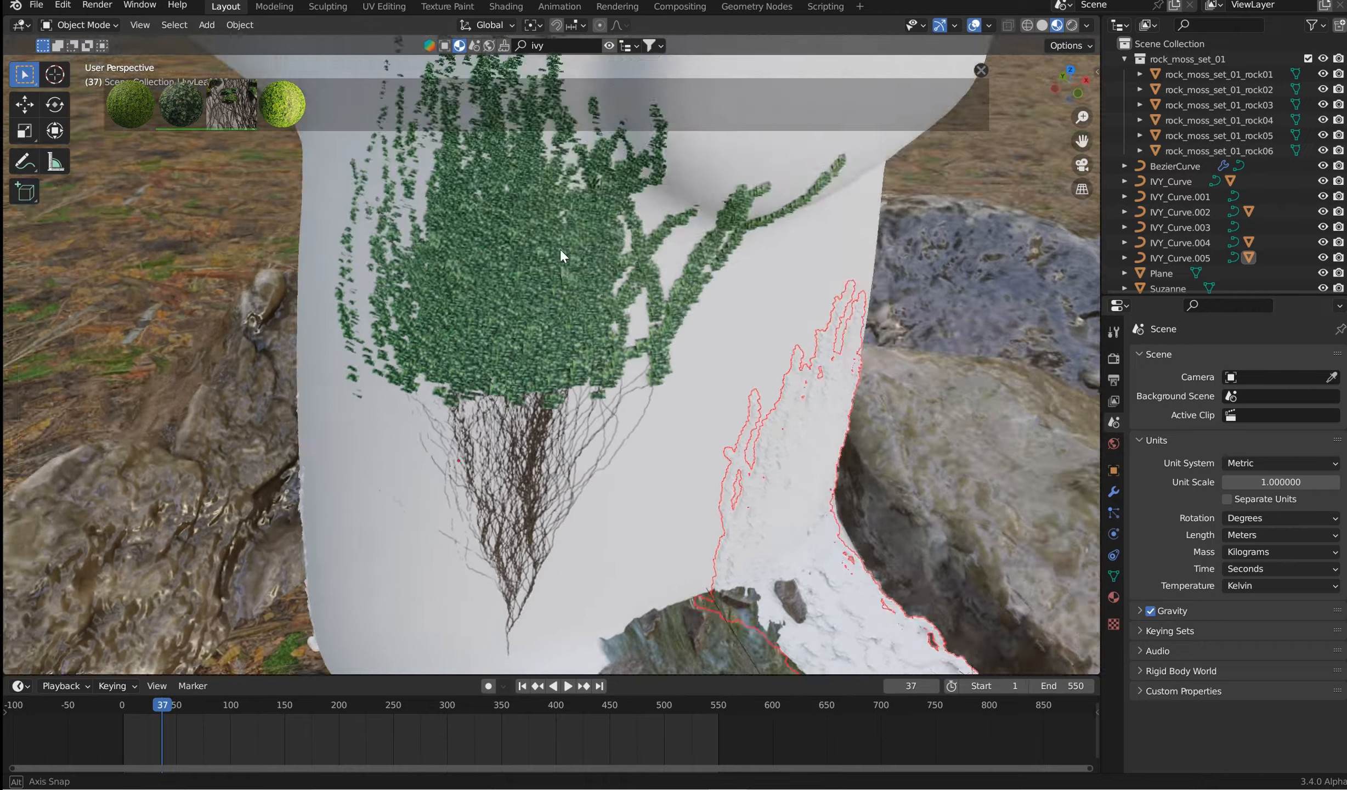
{"action": "scroll", "coordinate": [433, 269], "scroll_direction": "up", "scroll_amount": 3}
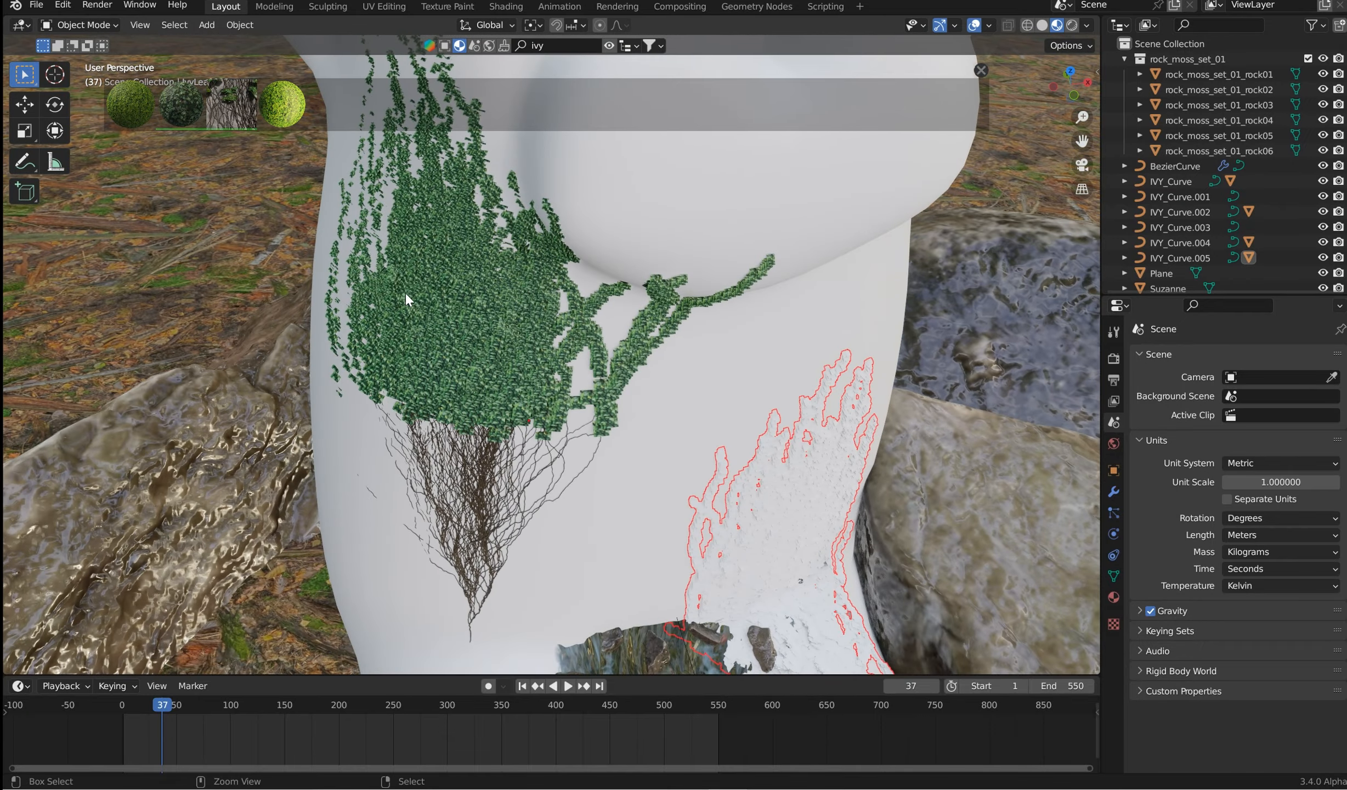
{"action": "scroll", "coordinate": [406, 292], "scroll_direction": "up", "scroll_amount": 8}
{"action": "scroll", "coordinate": [483, 244], "scroll_direction": "up", "scroll_amount": 5}
{"action": "scroll", "coordinate": [483, 238], "scroll_direction": "down", "scroll_amount": 10}
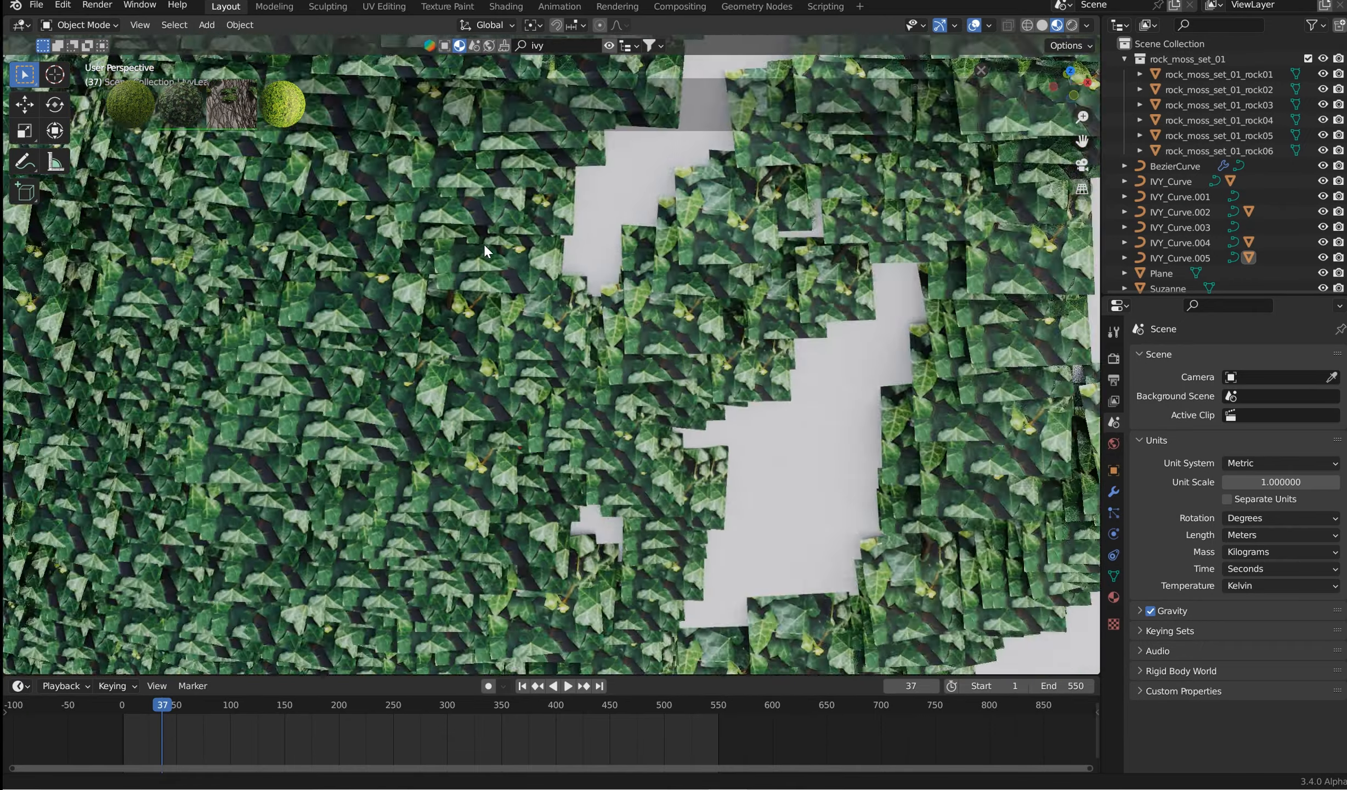
{"action": "middle_click_drag", "start_coordinate": [474, 270], "coordinate": [431, 188], "text": "ctrl"}
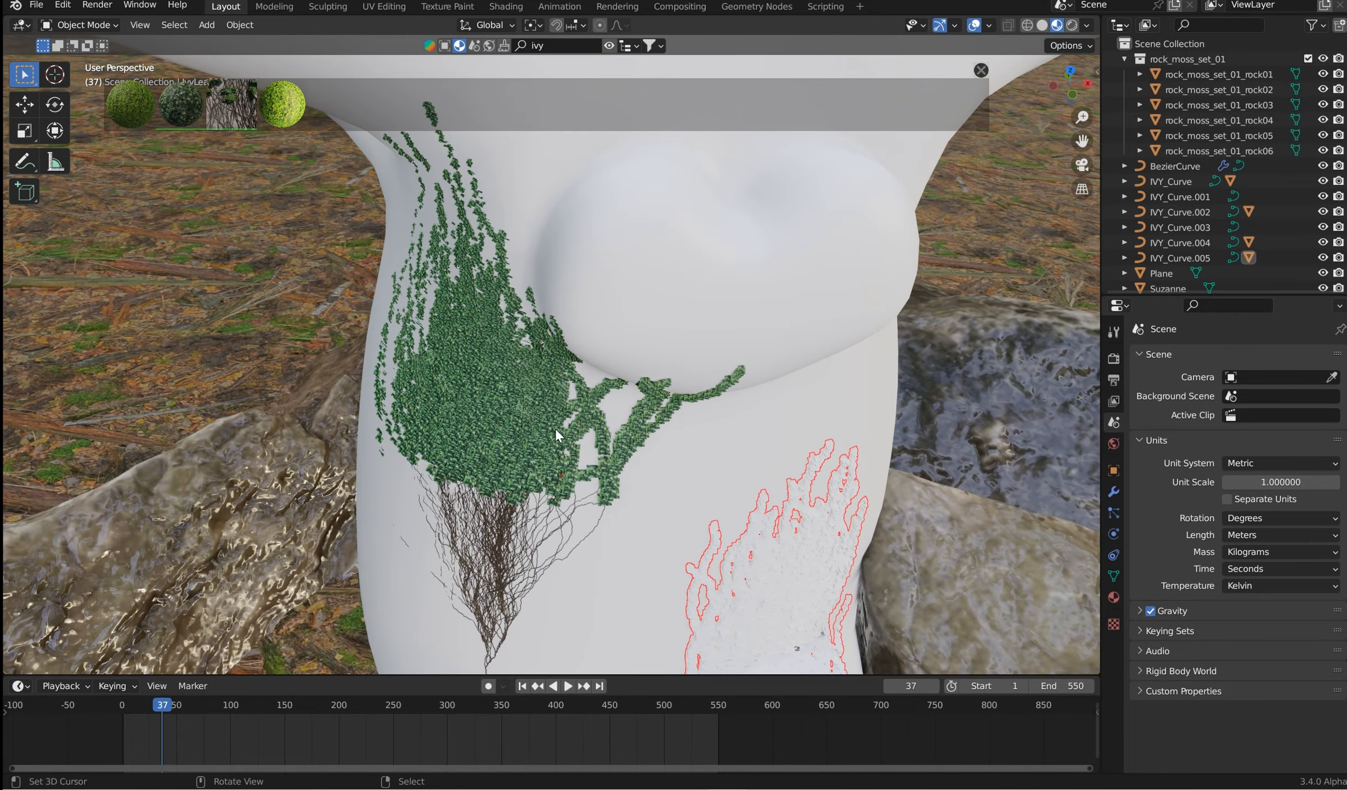
{"action": "middle_click_drag", "start_coordinate": [652, 352], "coordinate": [608, 332]}
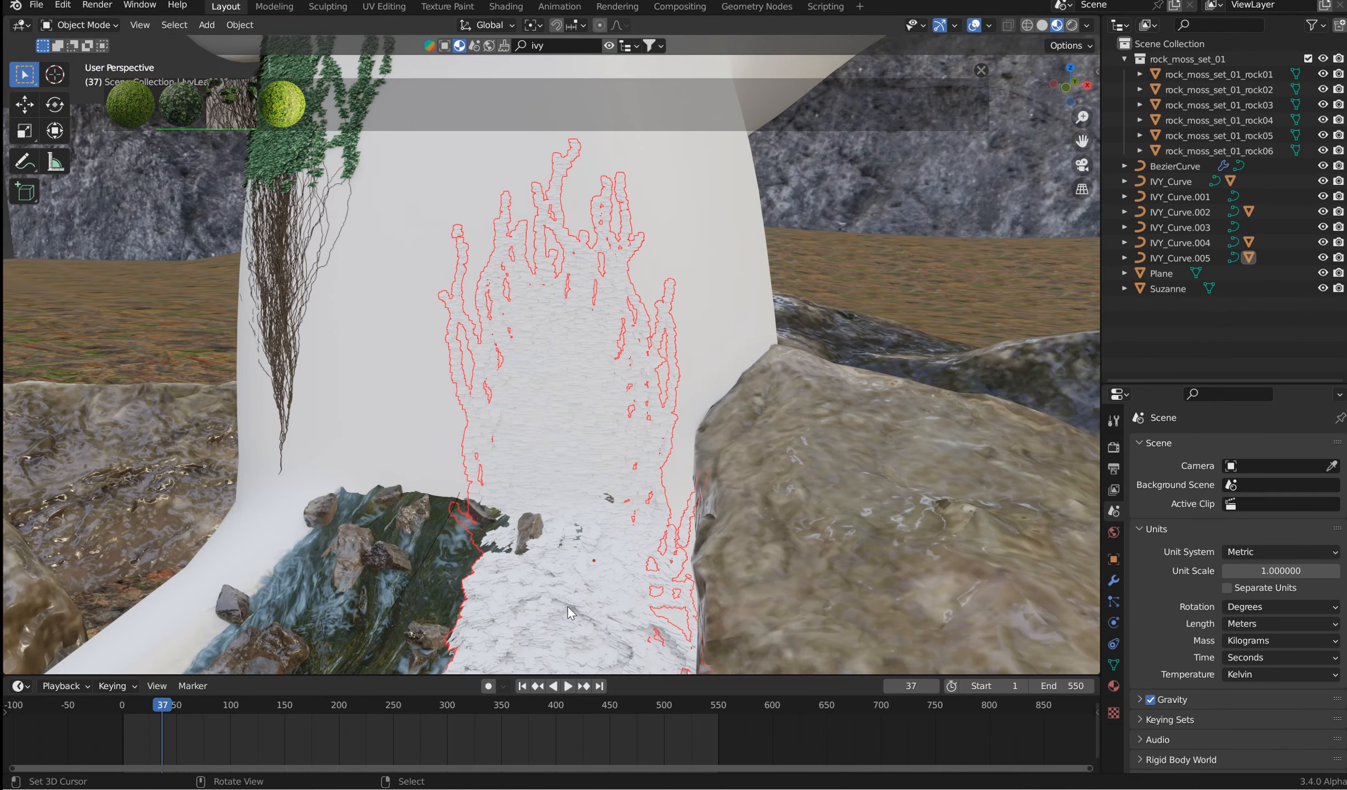
Step: Move the existing ivy's stems and the new ivy's leaf mesh into a new collection named ivy
{"action": "left_click", "coordinate": [290, 230]}
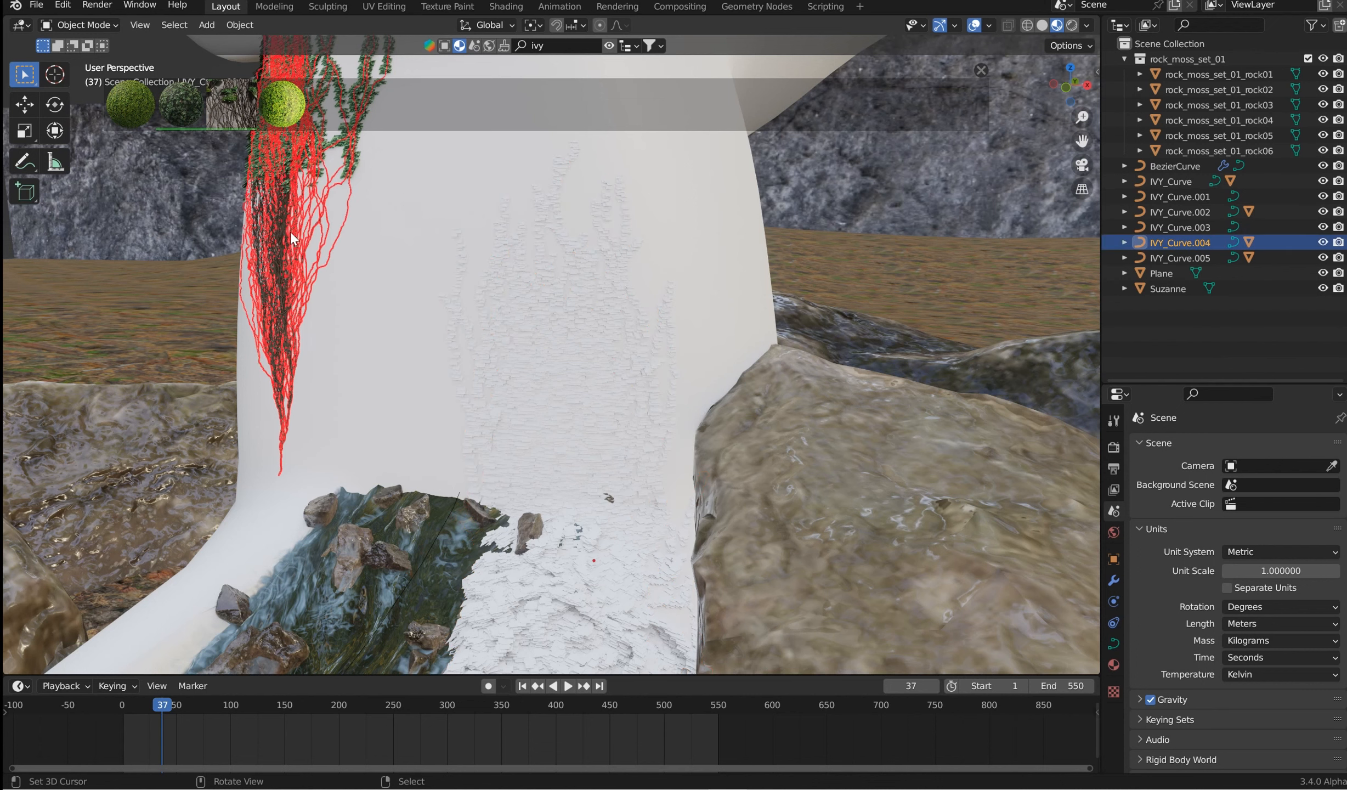
{"action": "left_click", "coordinate": [339, 156], "text": "shift"}
{"action": "left_click", "coordinate": [549, 282], "text": "shift"}
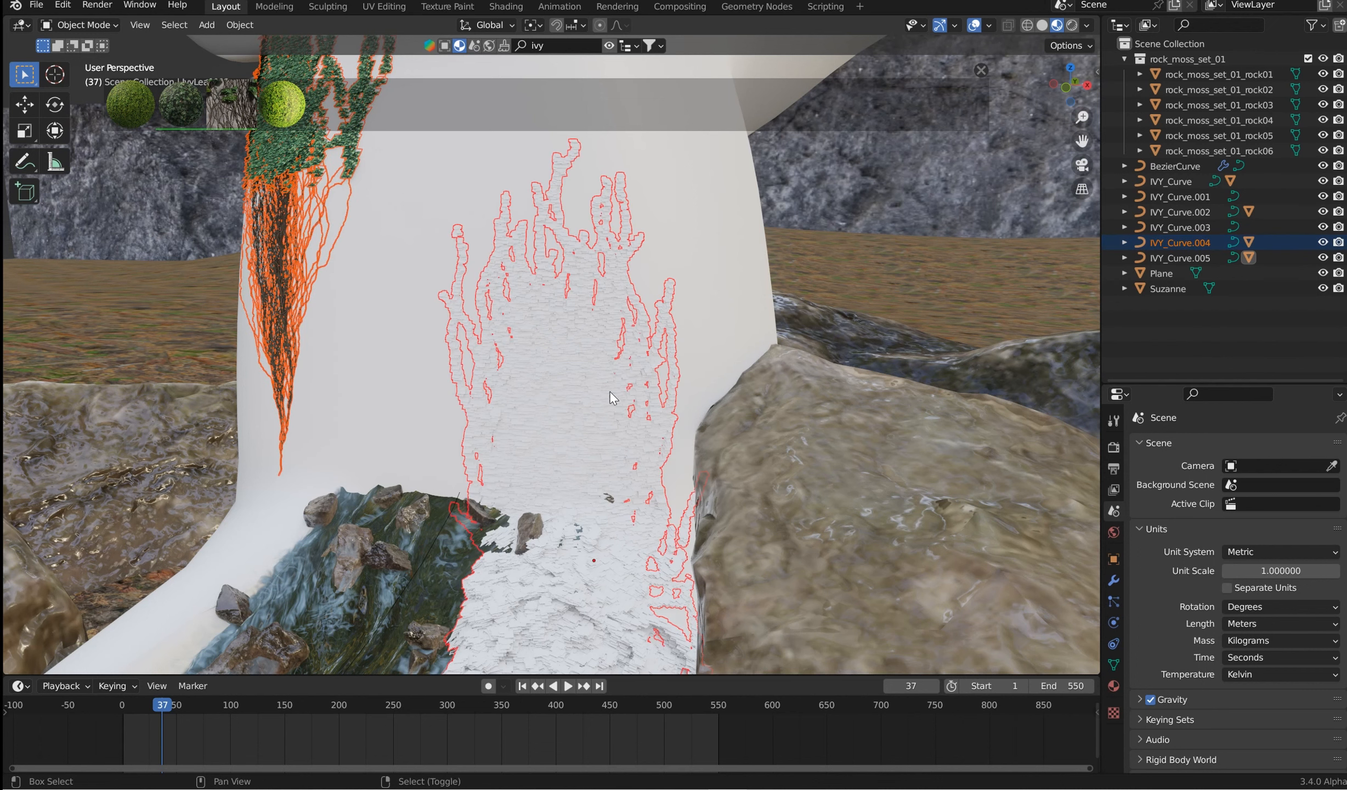
{"action": "key", "text": "m"}
{"action": "left_click", "coordinate": [626, 410]}
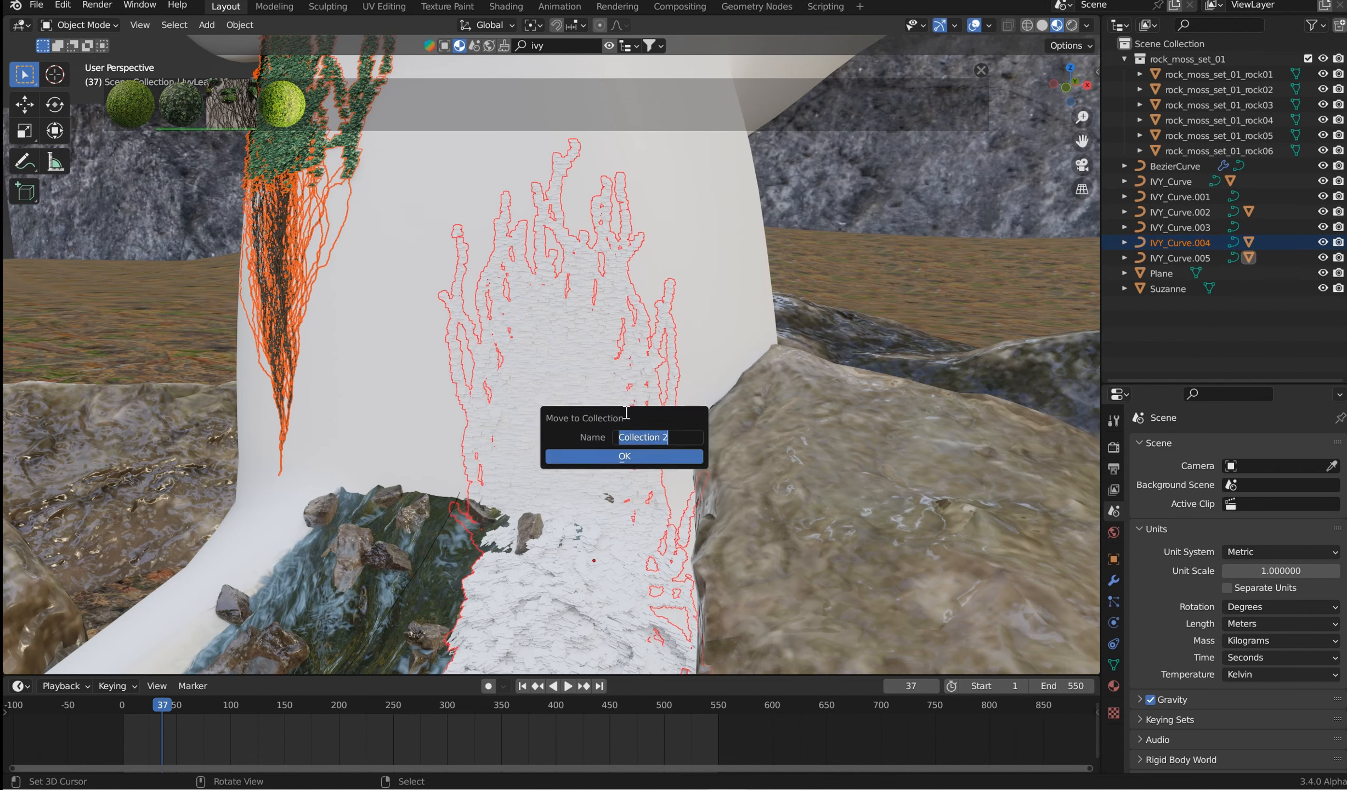
{"action": "type", "text": "ivy"}
{"action": "key", "text": "Return"}
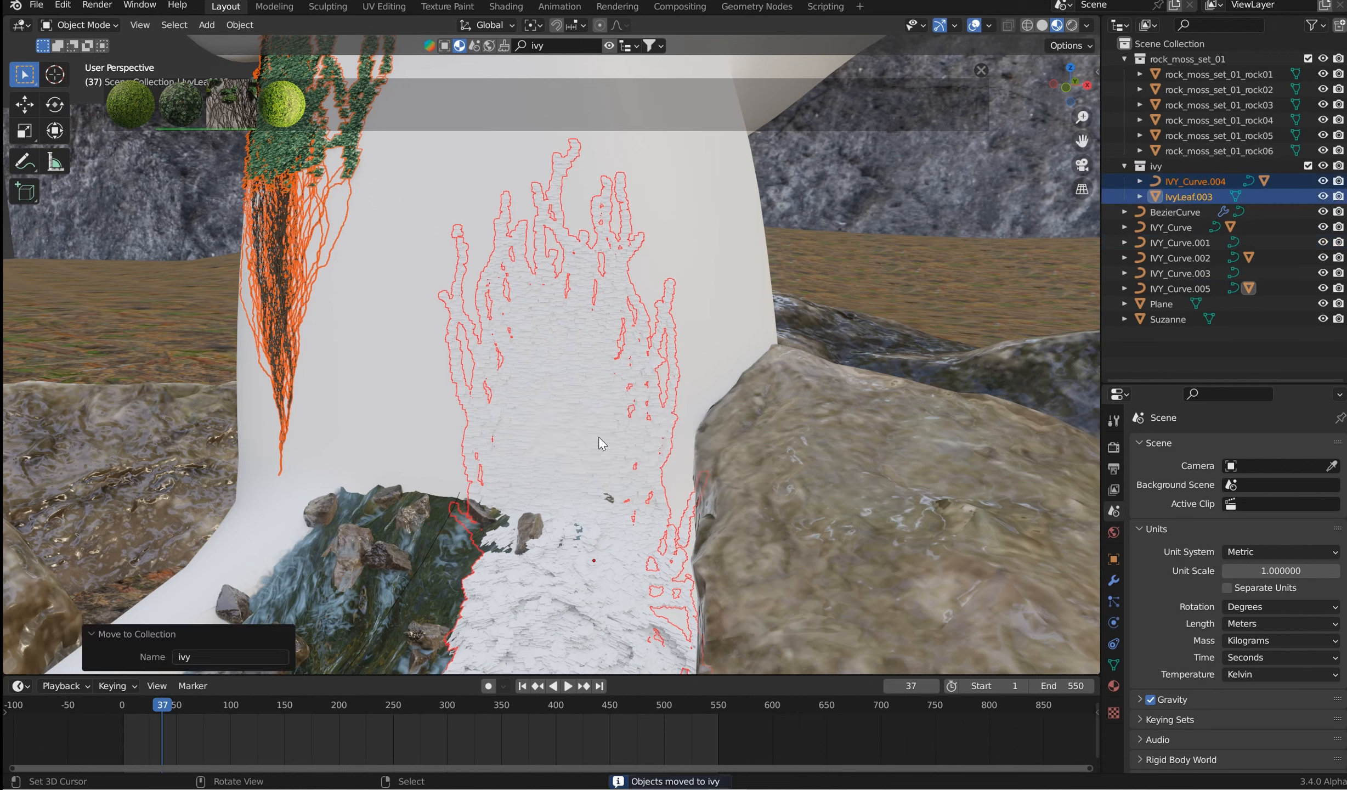
Step: Hide the new ivy's leaf mesh and move its stem curve into the ivy collection
{"action": "left_click", "coordinate": [601, 443]}
{"action": "key", "text": "h"}
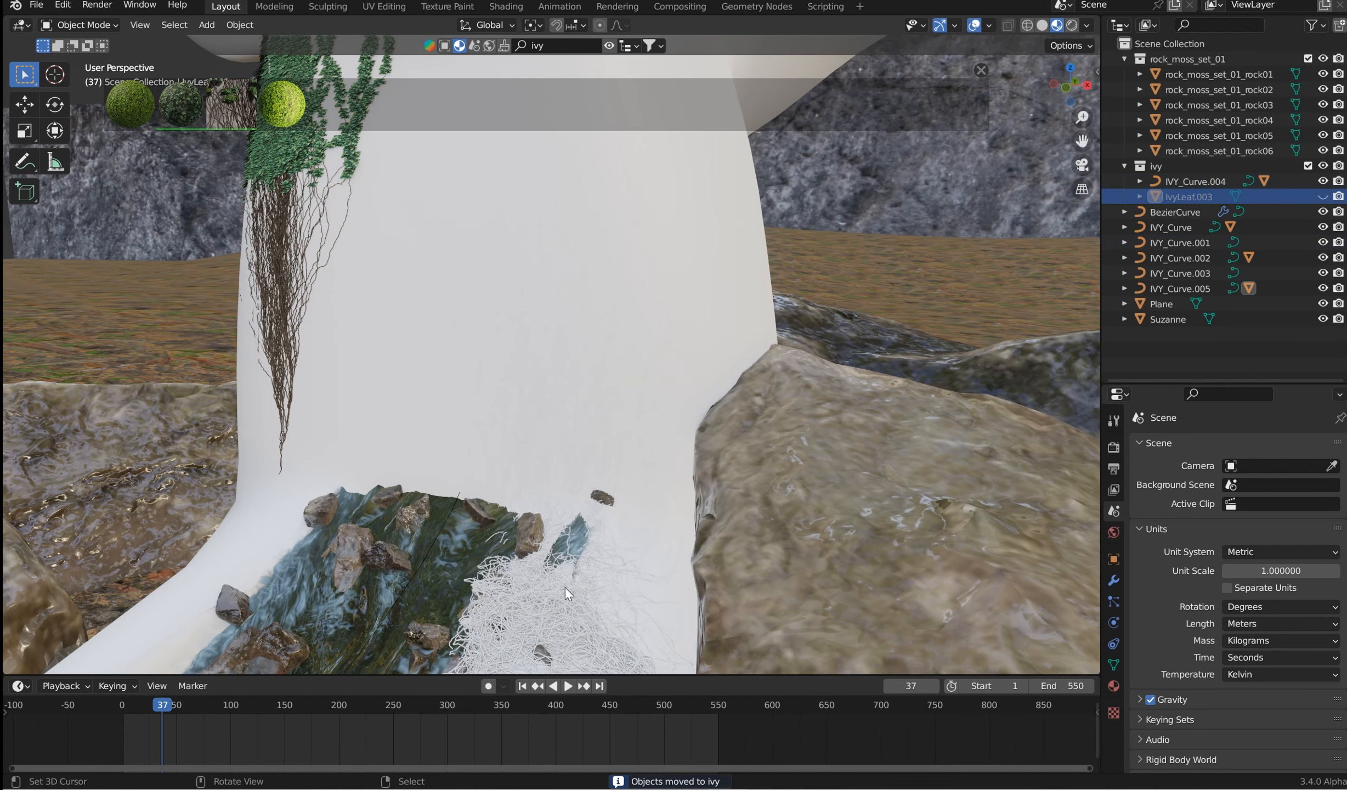
{"action": "left_click", "coordinate": [565, 589]}
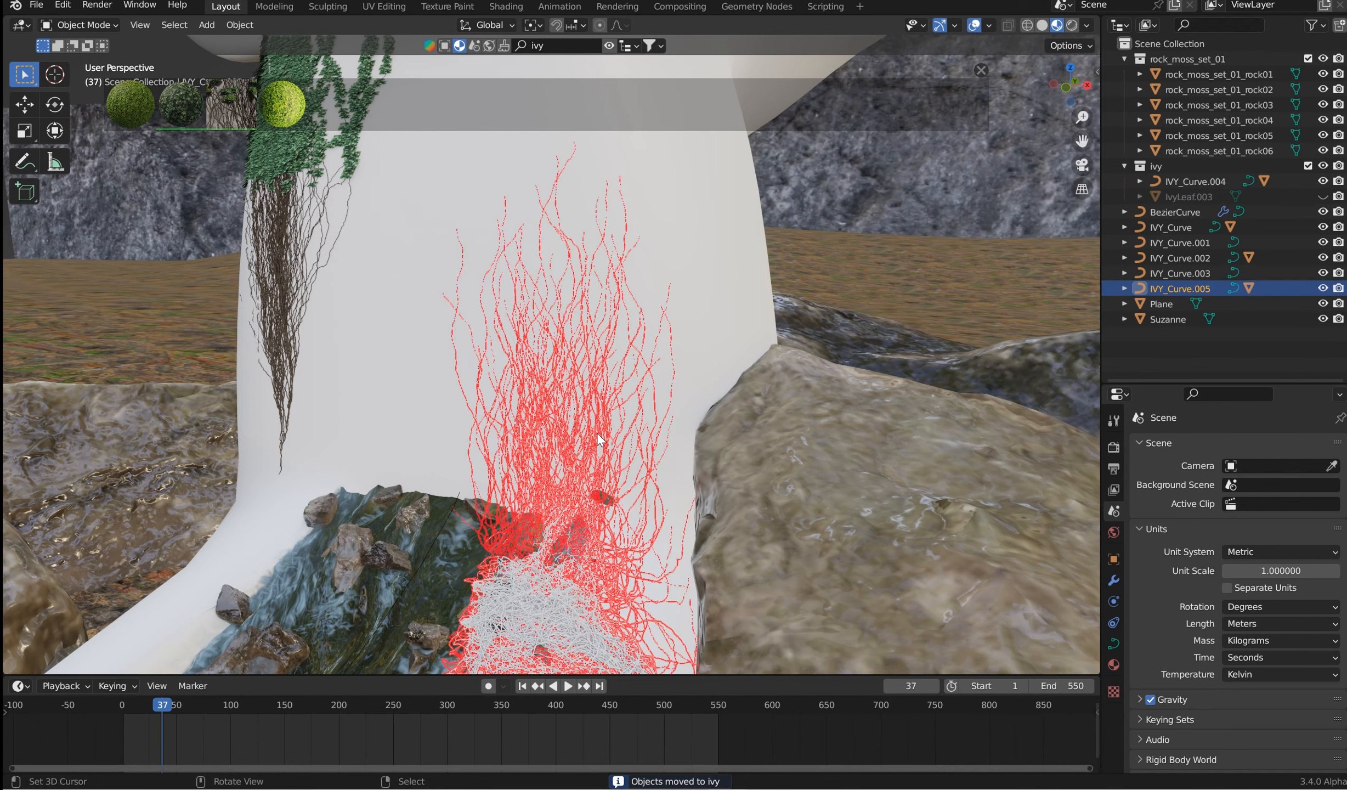
{"action": "key", "text": "m"}
{"action": "left_click", "coordinate": [515, 487]}
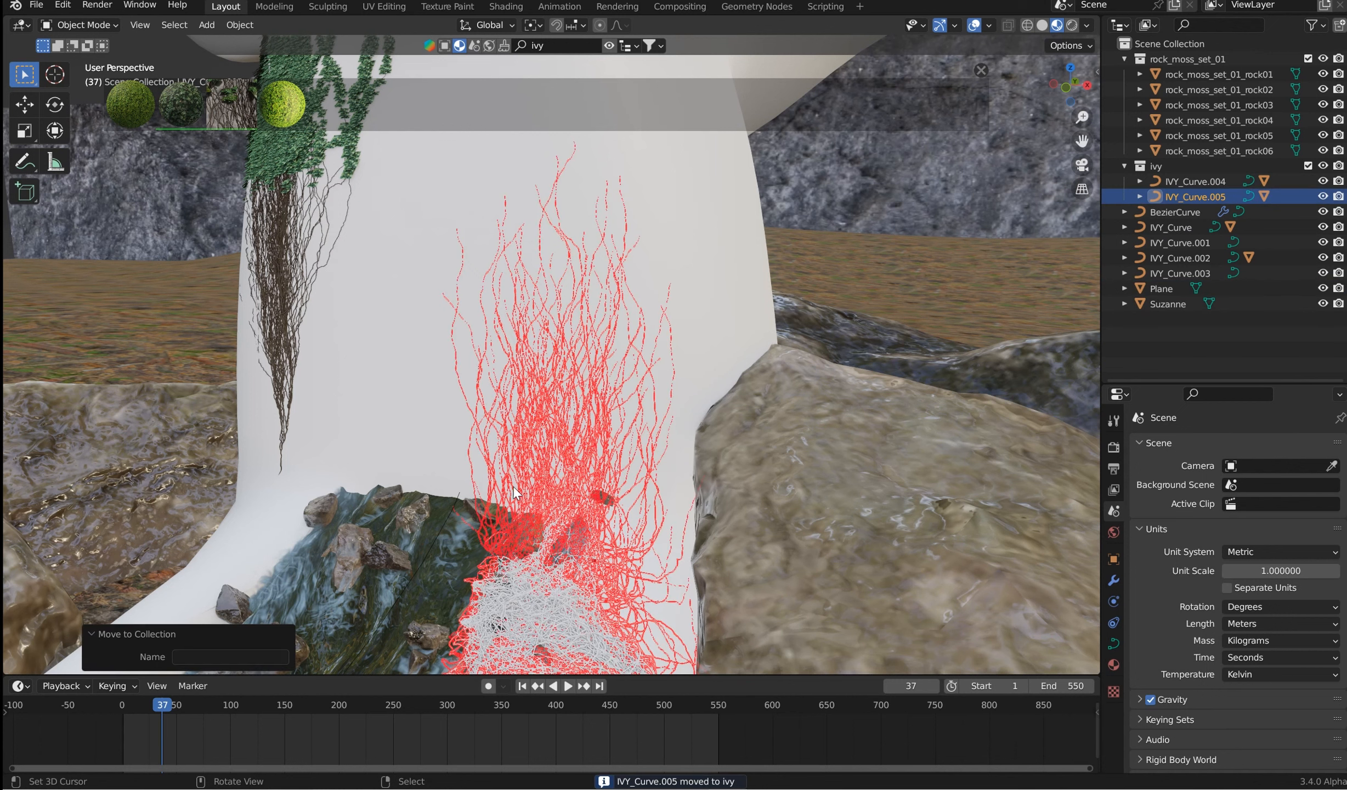
Step: Try to apply the Ivy stem material to the new ivy's thin stems on the neck, and undo it
{"action": "middle_click_drag", "start_coordinate": [611, 488], "coordinate": [672, 477]}
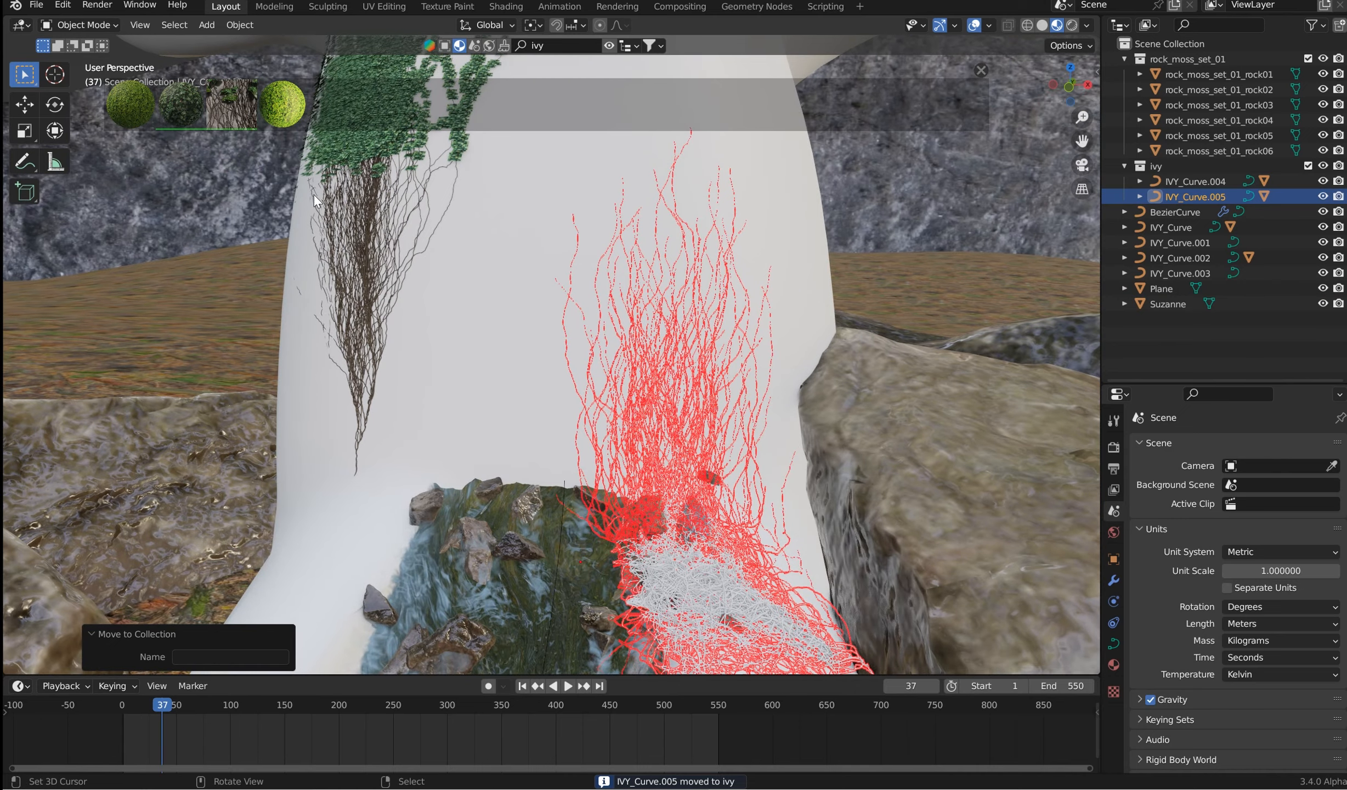
{"action": "mouse_move", "coordinate": [240, 119]}
{"action": "scroll", "coordinate": [694, 369], "scroll_direction": "up", "scroll_amount": 7}
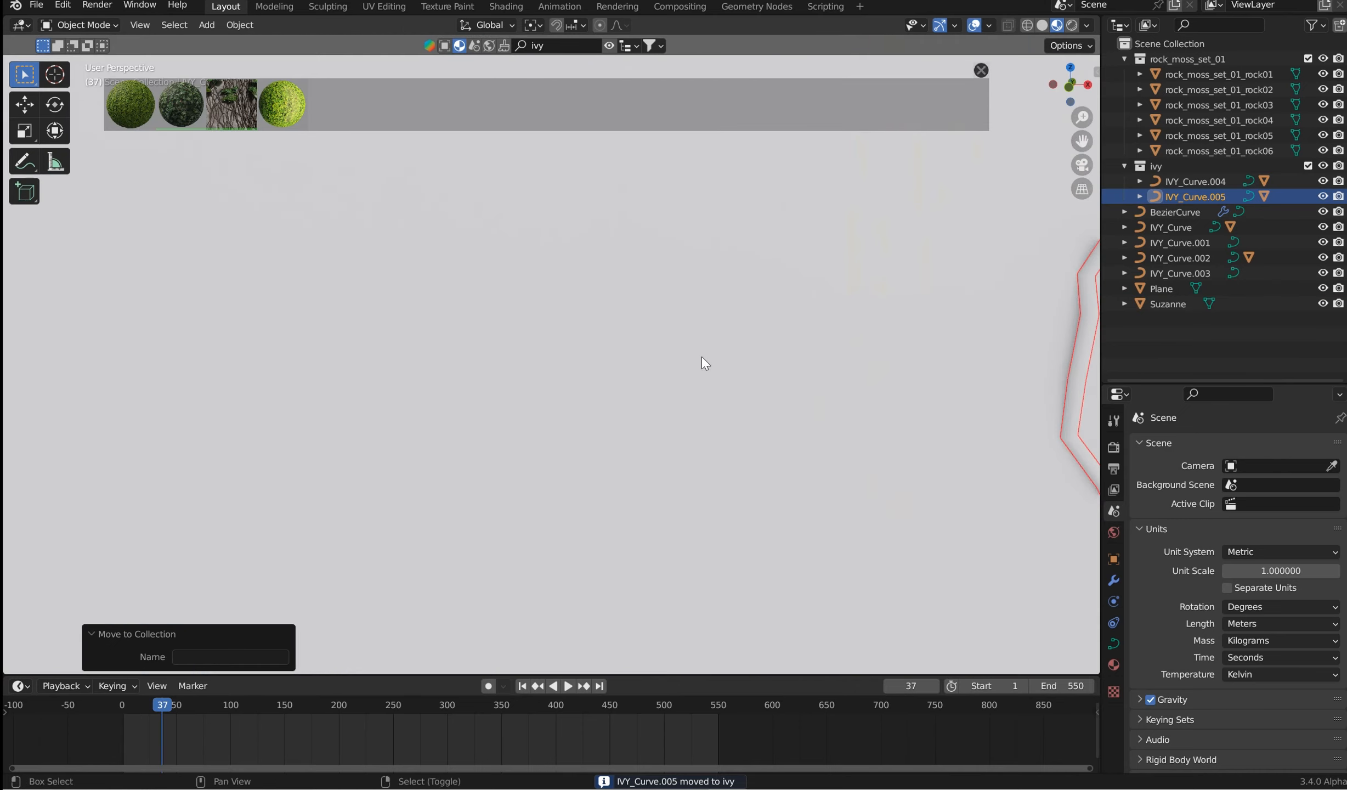
{"action": "middle_click_drag", "start_coordinate": [702, 358], "coordinate": [559, 288], "text": "shift"}
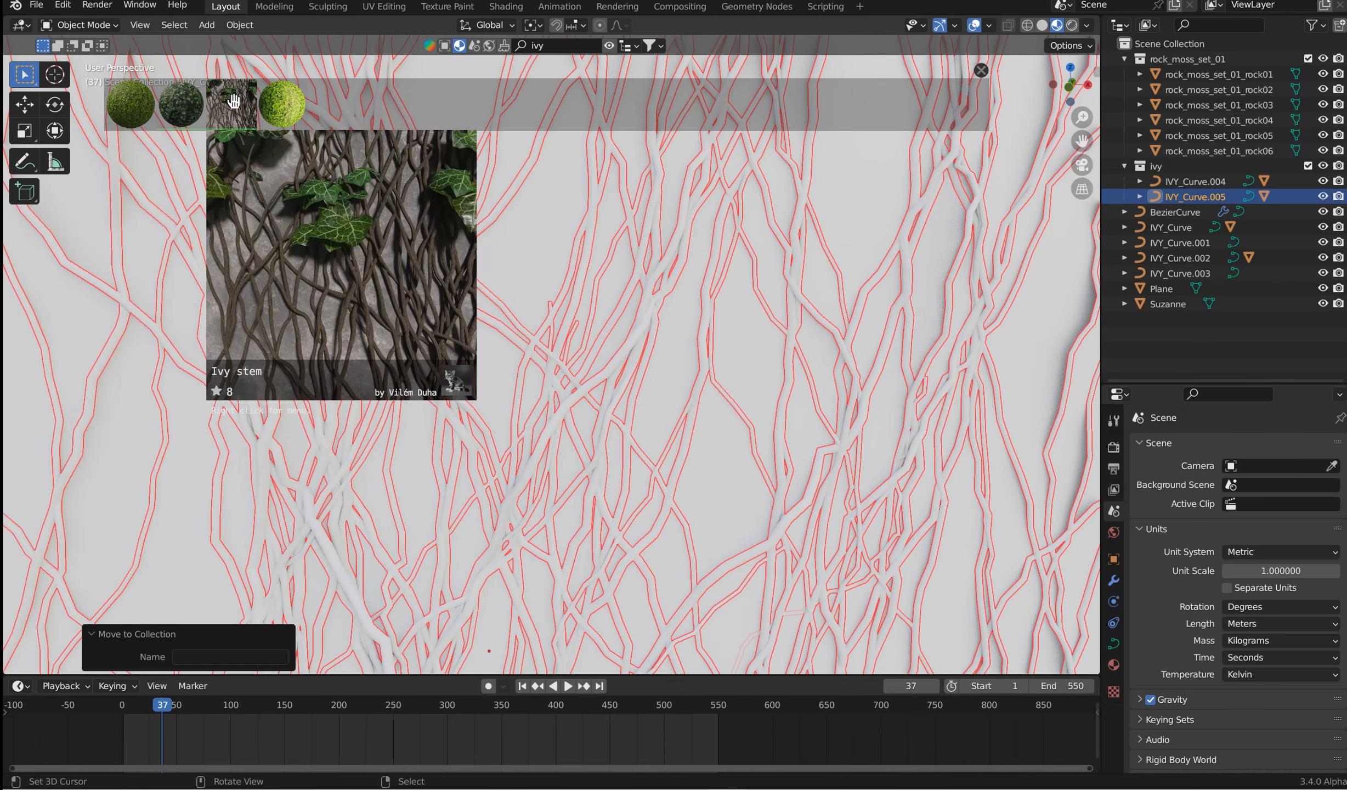
{"action": "left_click_drag", "start_coordinate": [233, 107], "coordinate": [305, 247]}
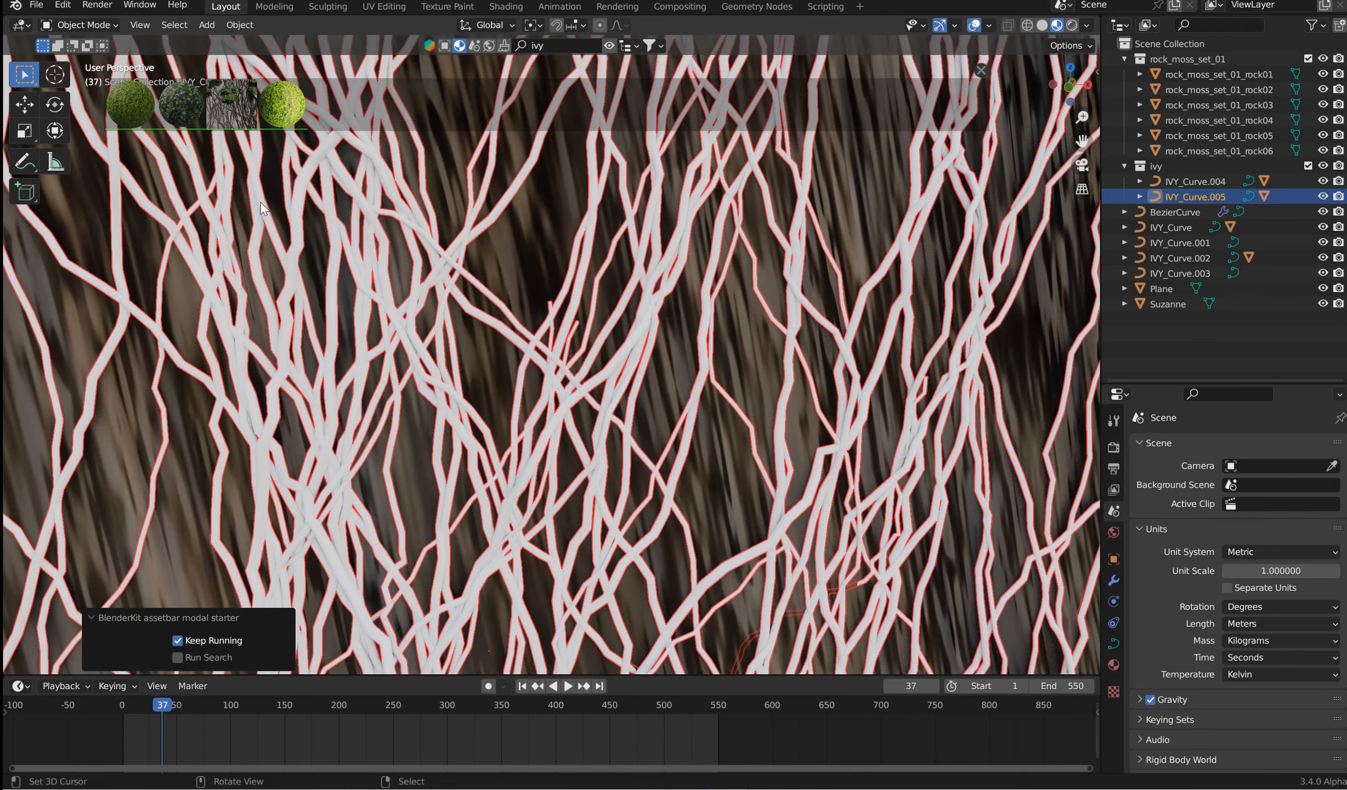
{"action": "key", "text": "ctrl+z"}
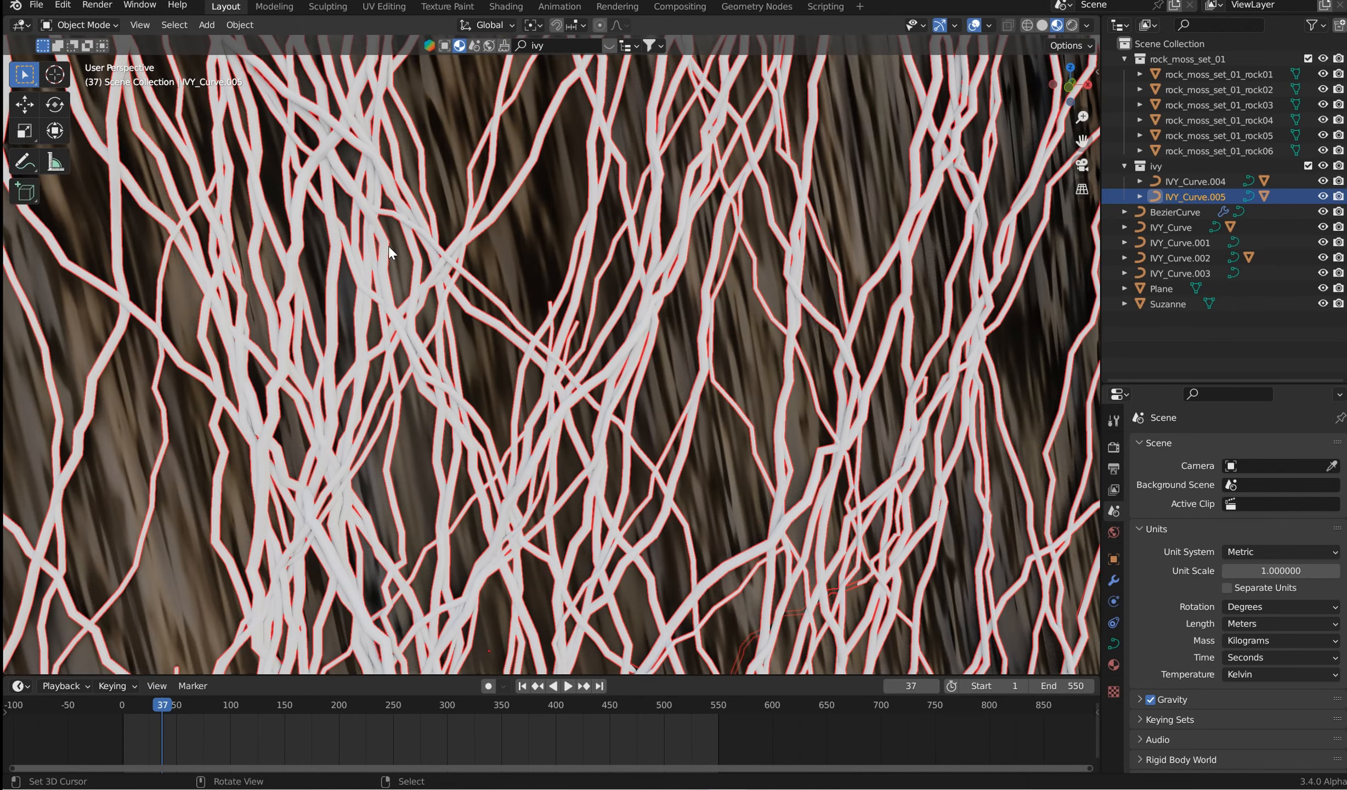
{"action": "key", "text": "ctrl+z"}
{"action": "scroll", "coordinate": [445, 239], "scroll_direction": "down", "scroll_amount": 10}
{"action": "scroll", "coordinate": [446, 245], "scroll_direction": "down", "scroll_amount": 12}
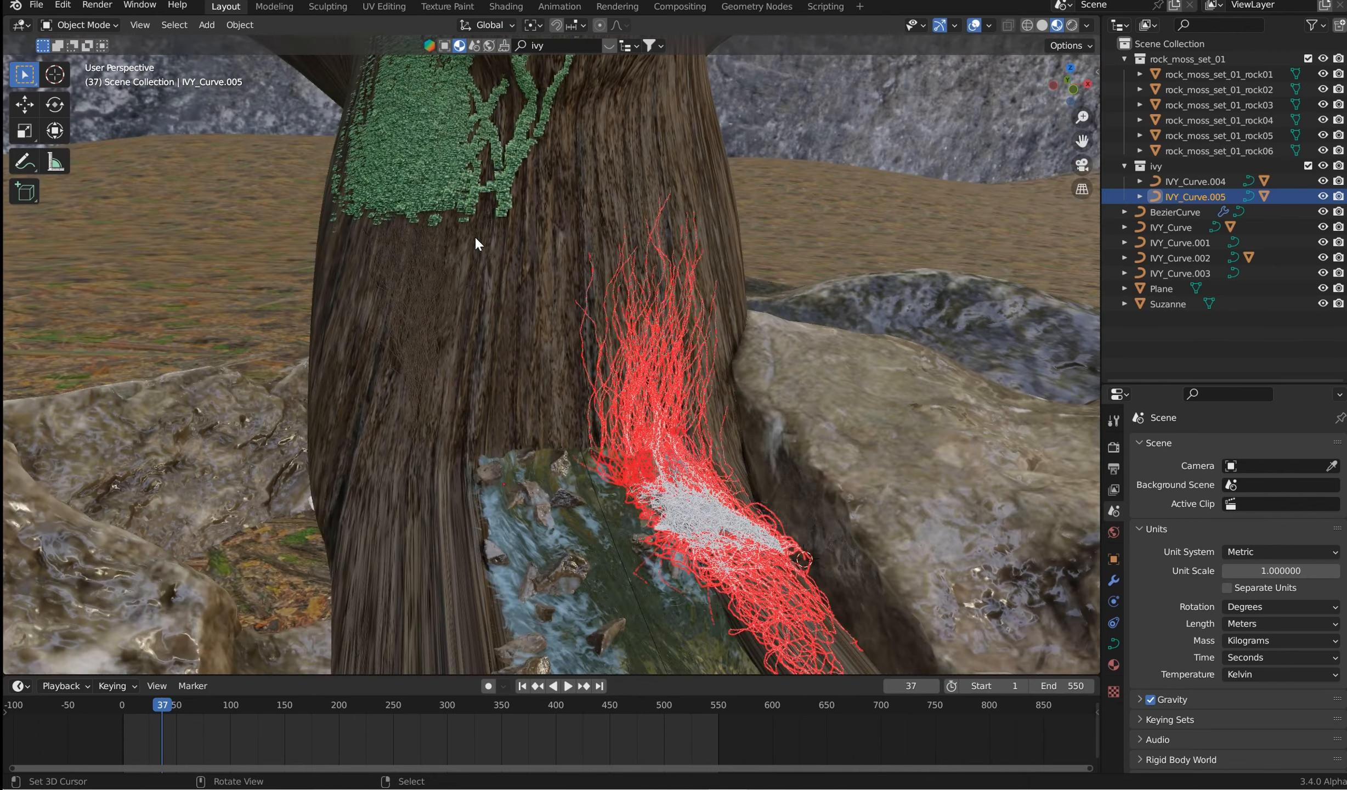
{"action": "key", "text": "ctrl+z"}
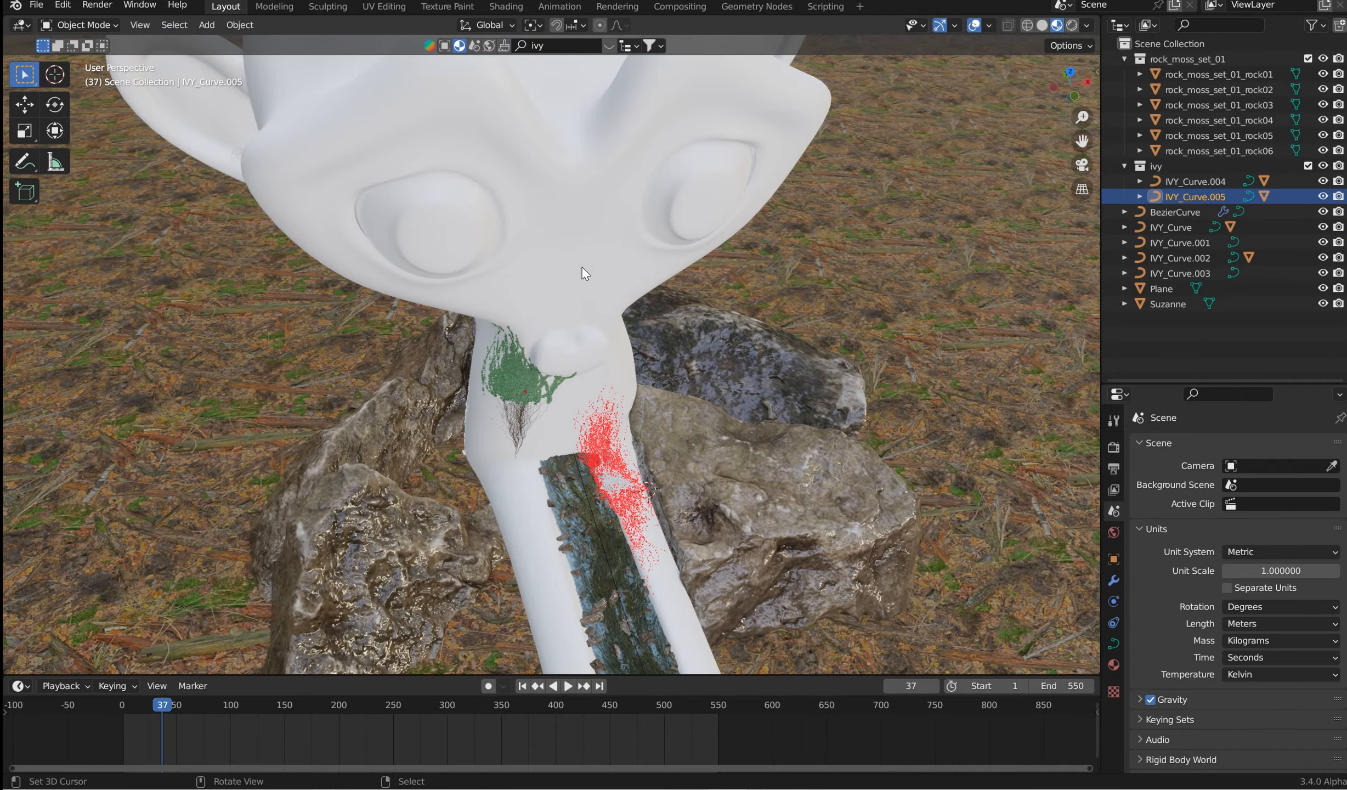
Step: Show the material library results again and try to apply Ivy stem to the dense stems beside the waterfall
{"action": "middle_click_drag", "start_coordinate": [582, 267], "coordinate": [502, 192]}
{"action": "scroll", "coordinate": [550, 222], "scroll_direction": "up", "scroll_amount": 6}
{"action": "scroll", "coordinate": [471, 245], "scroll_direction": "up", "scroll_amount": 3}
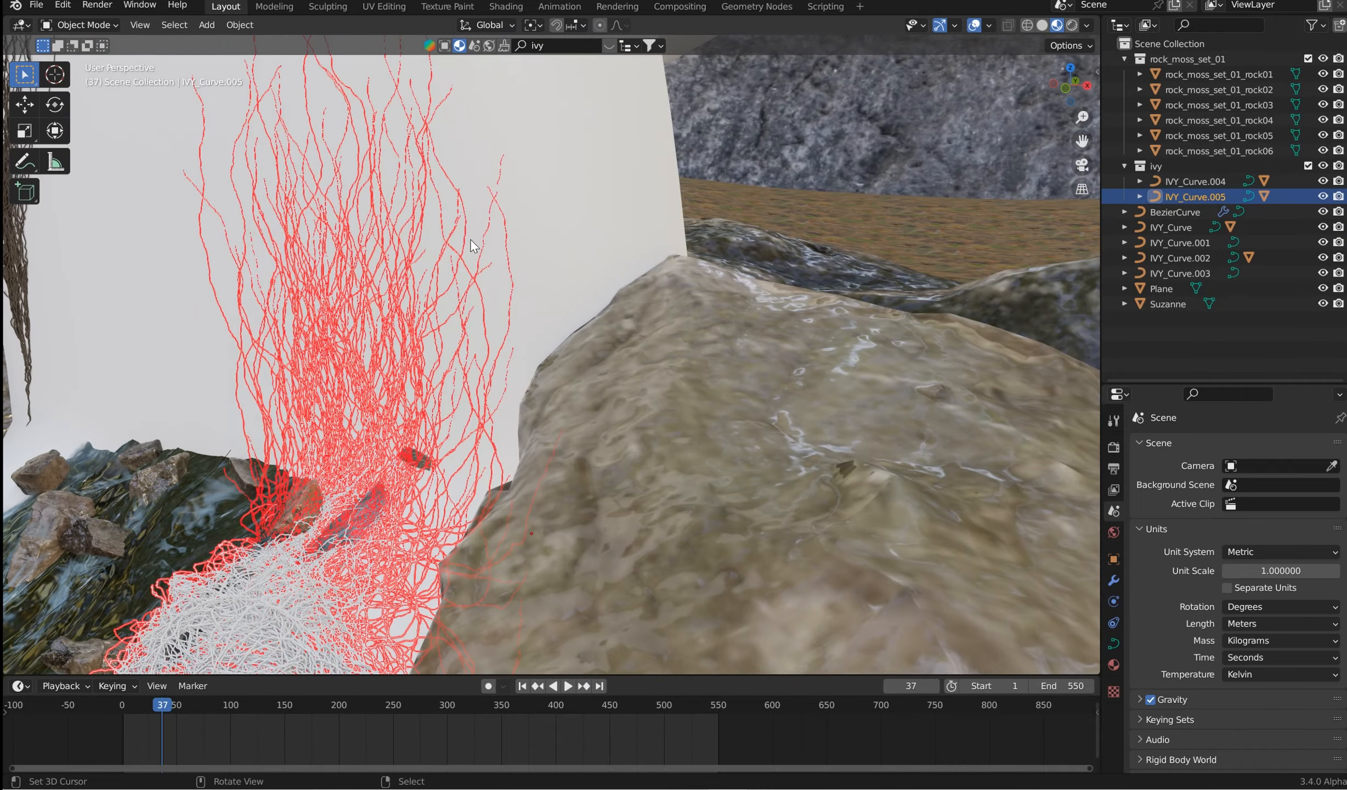
{"action": "left_click", "coordinate": [608, 46]}
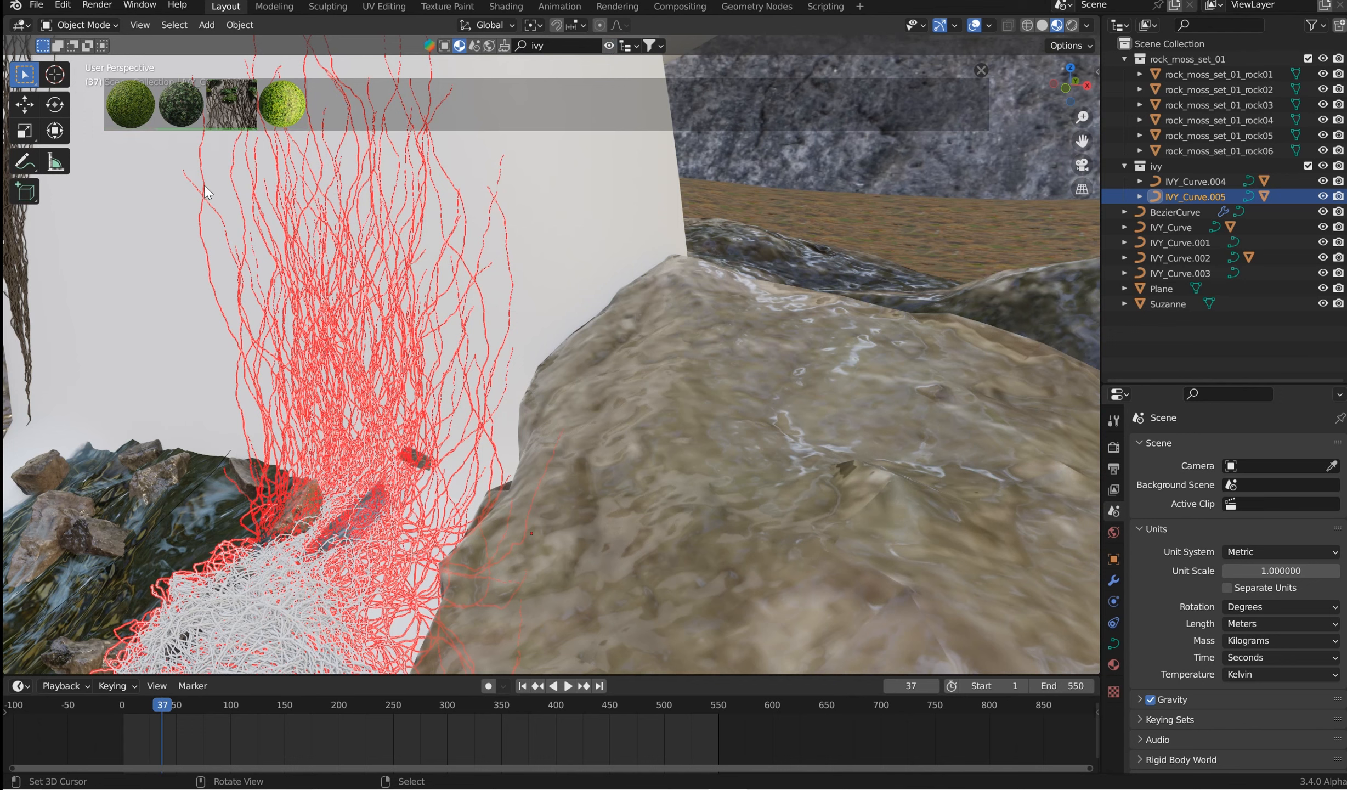
{"action": "left_click_drag", "start_coordinate": [231, 104], "coordinate": [344, 616]}
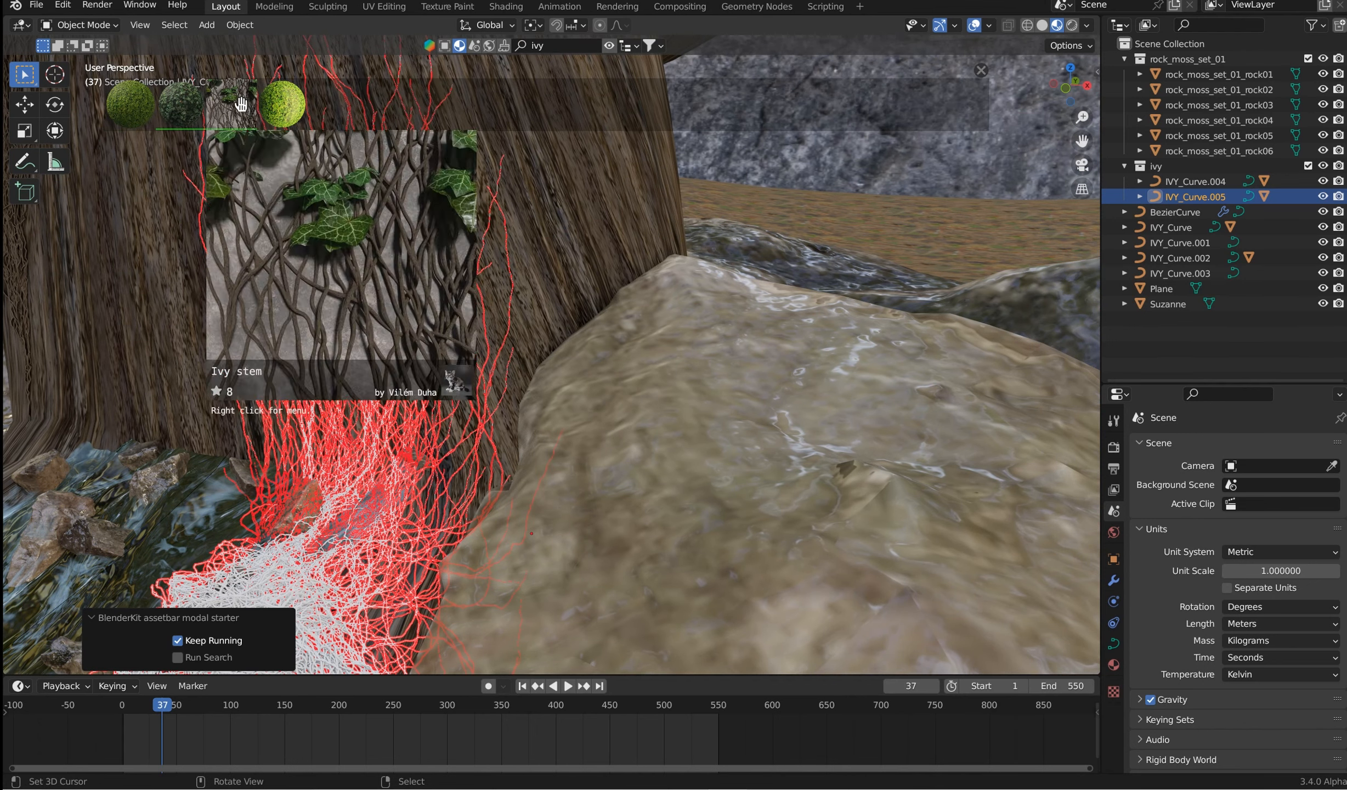
{"action": "left_click_drag", "start_coordinate": [231, 104], "coordinate": [357, 491]}
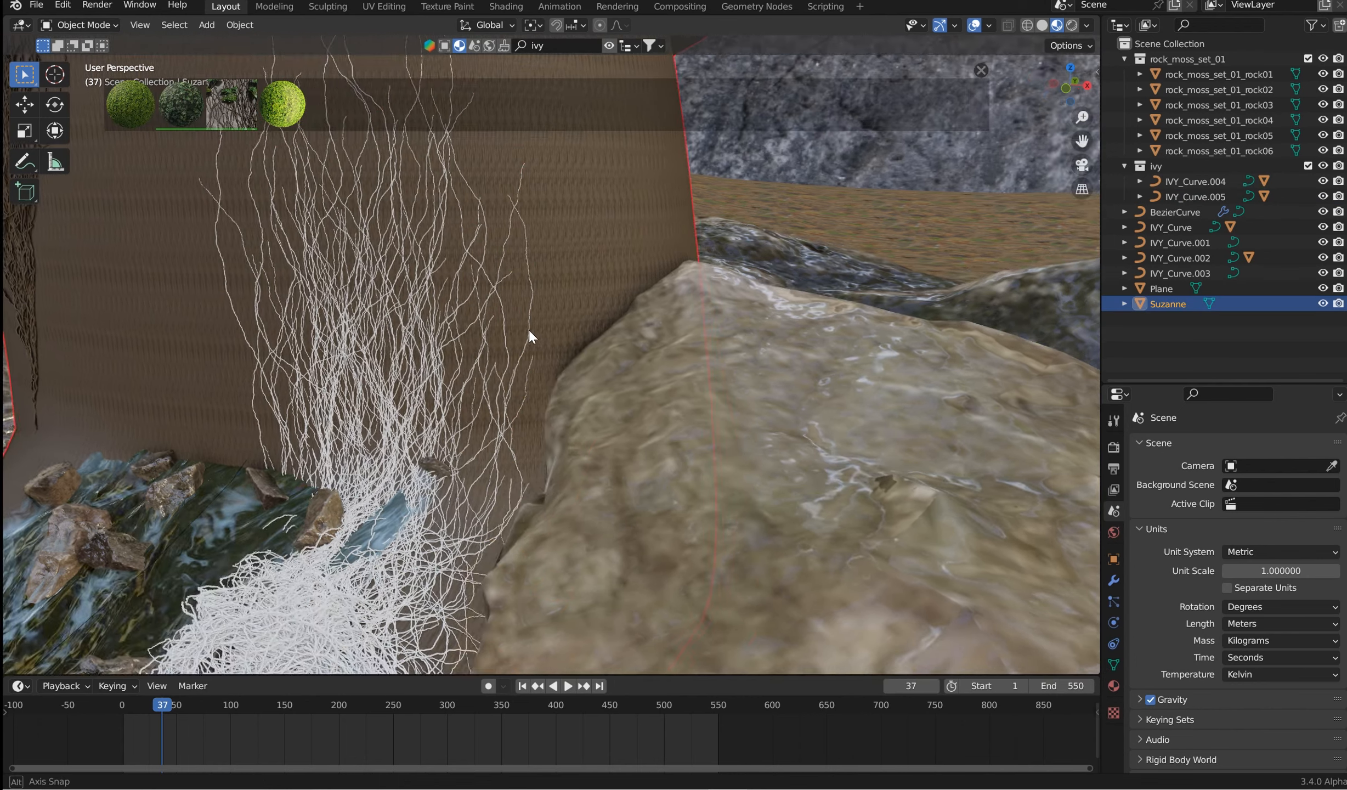
Step: Apply the Ivy stem material to a thick stem of the new ivy up close, and unlink the material from Suzanne
{"action": "middle_click_drag", "start_coordinate": [528, 332], "coordinate": [631, 165]}
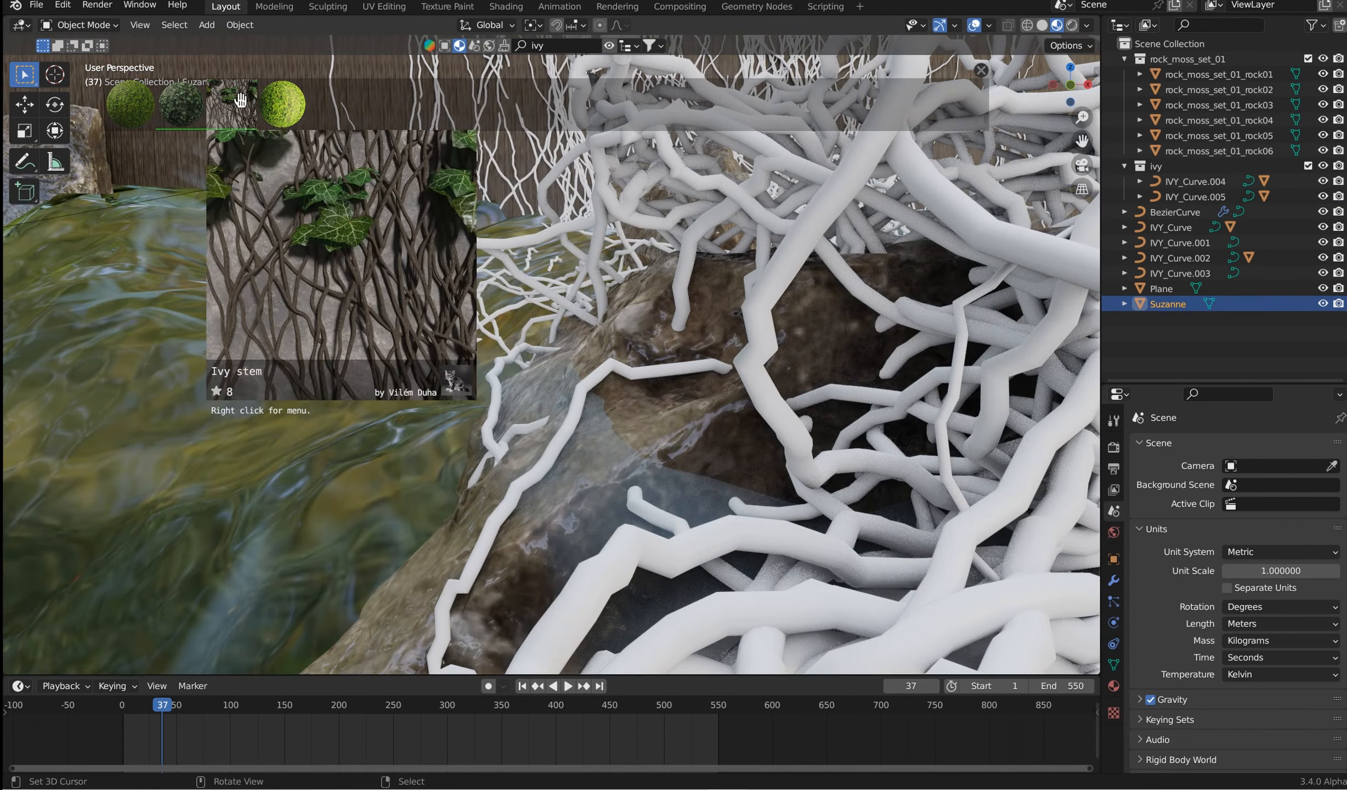
{"action": "left_click_drag", "start_coordinate": [231, 104], "coordinate": [817, 236]}
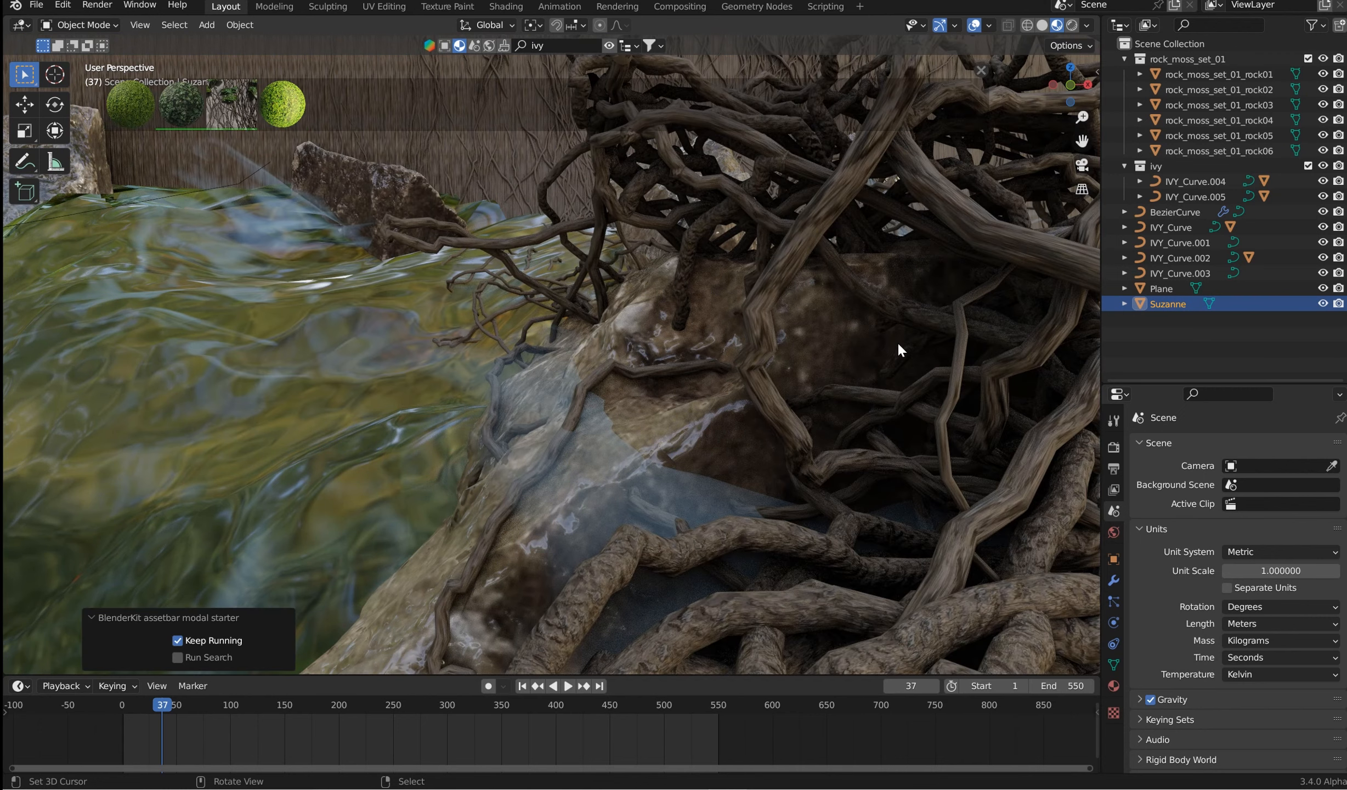
{"action": "scroll", "coordinate": [898, 344], "scroll_direction": "up", "scroll_amount": 8}
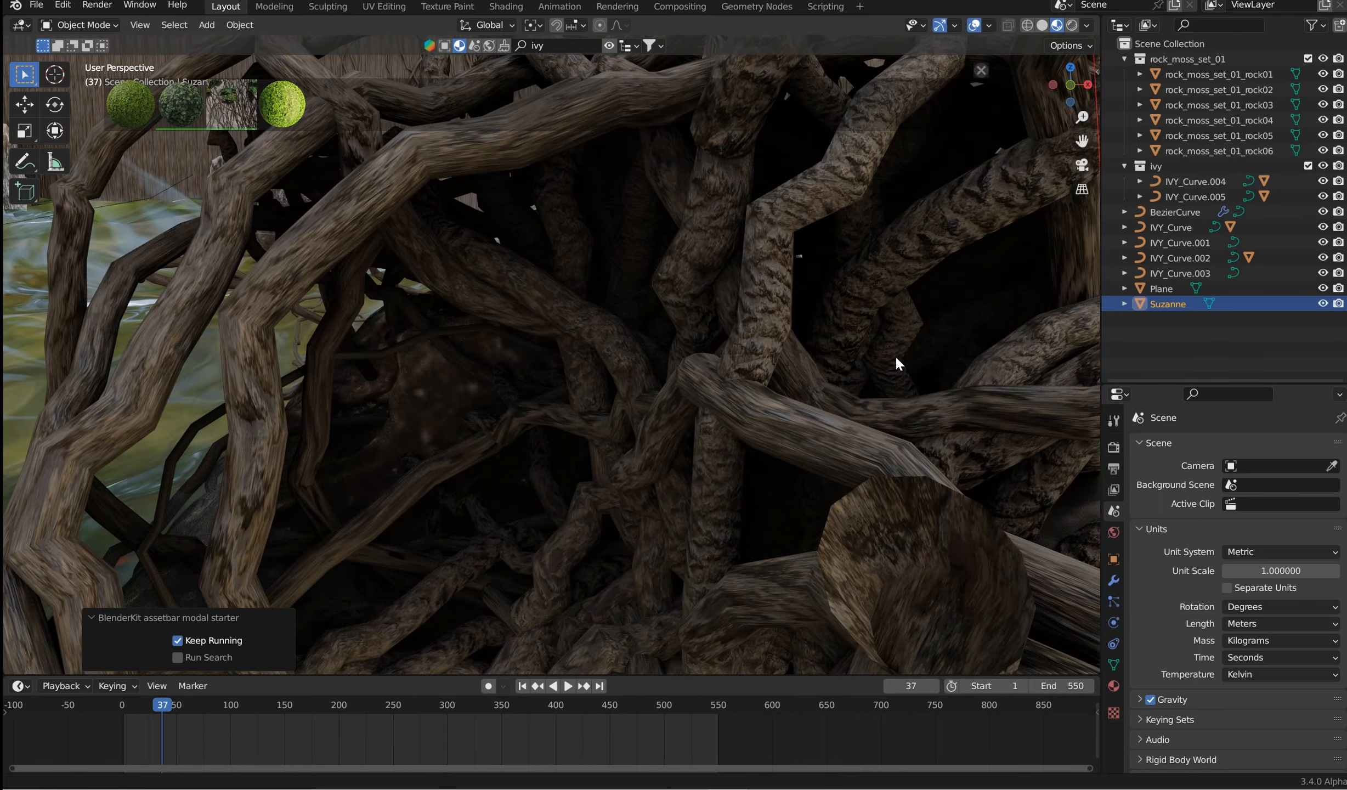
{"action": "scroll", "coordinate": [894, 357], "scroll_direction": "down", "scroll_amount": 10}
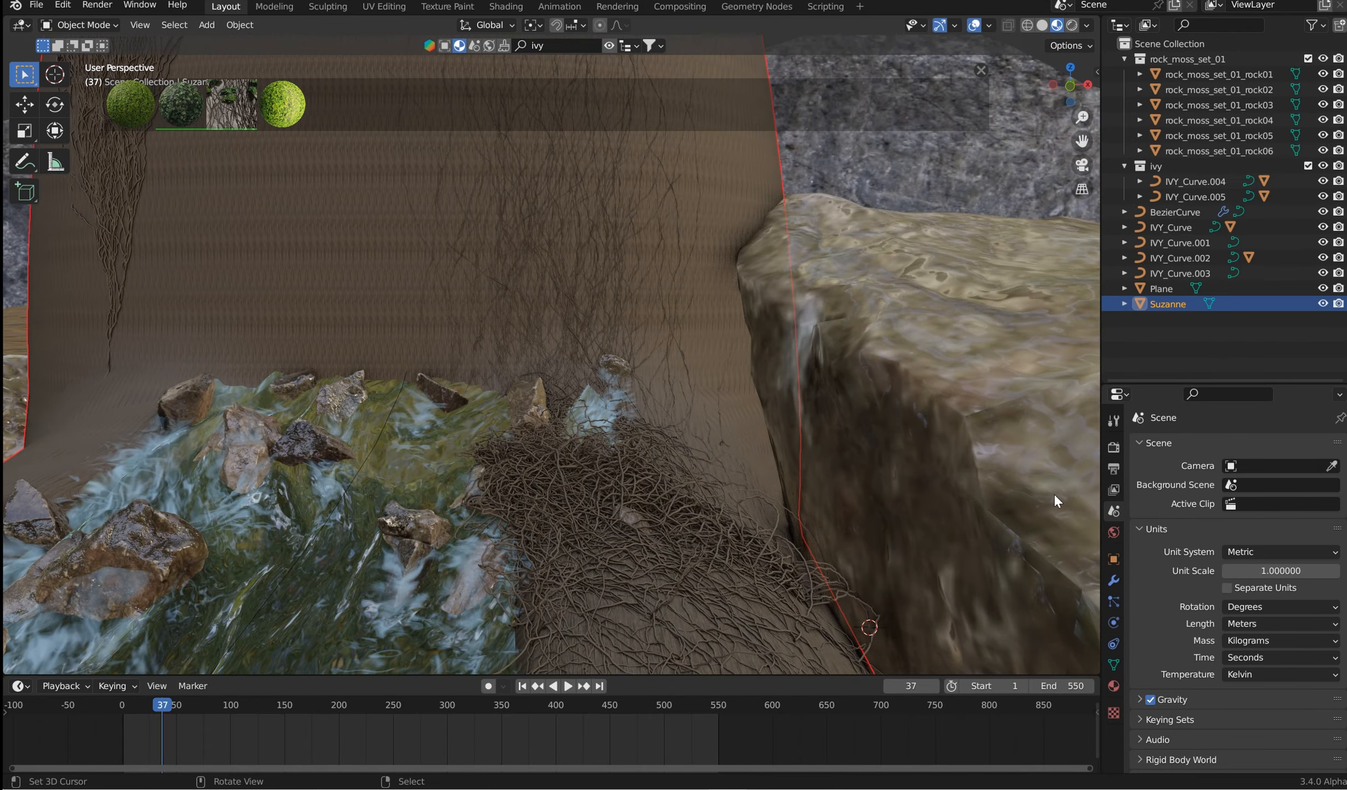
{"action": "left_click", "coordinate": [1113, 686]}
{"action": "left_click", "coordinate": [1312, 510]}
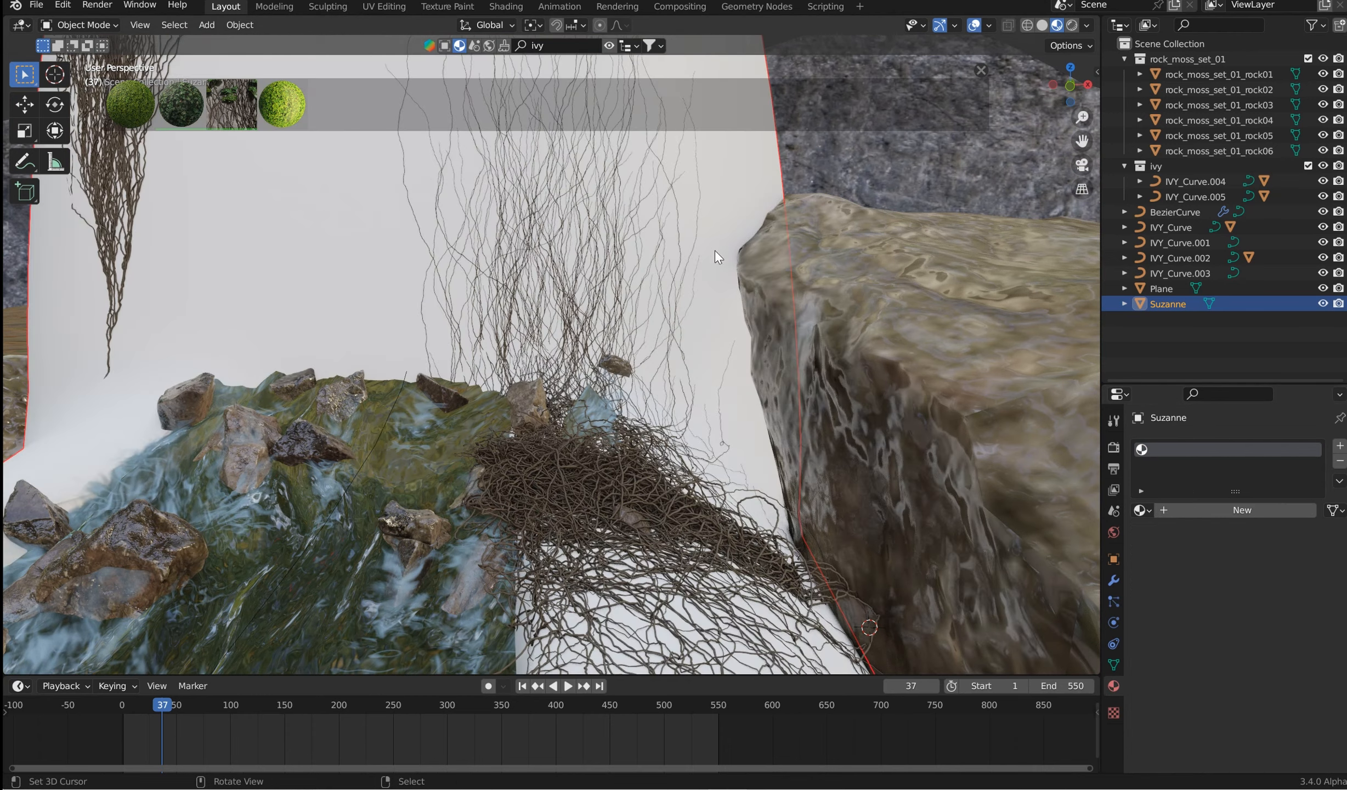
Step: Unhide the new ivy's leaf mesh and apply the Ivy dark material to it
{"action": "scroll", "coordinate": [707, 246], "scroll_direction": "down", "scroll_amount": 6}
{"action": "middle_click_drag", "start_coordinate": [694, 240], "coordinate": [724, 255]}
{"action": "middle_click_drag", "start_coordinate": [693, 338], "coordinate": [517, 349]}
{"action": "key", "text": "alt+h"}
{"action": "right_click", "coordinate": [517, 349]}
{"action": "right_click", "coordinate": [530, 359]}
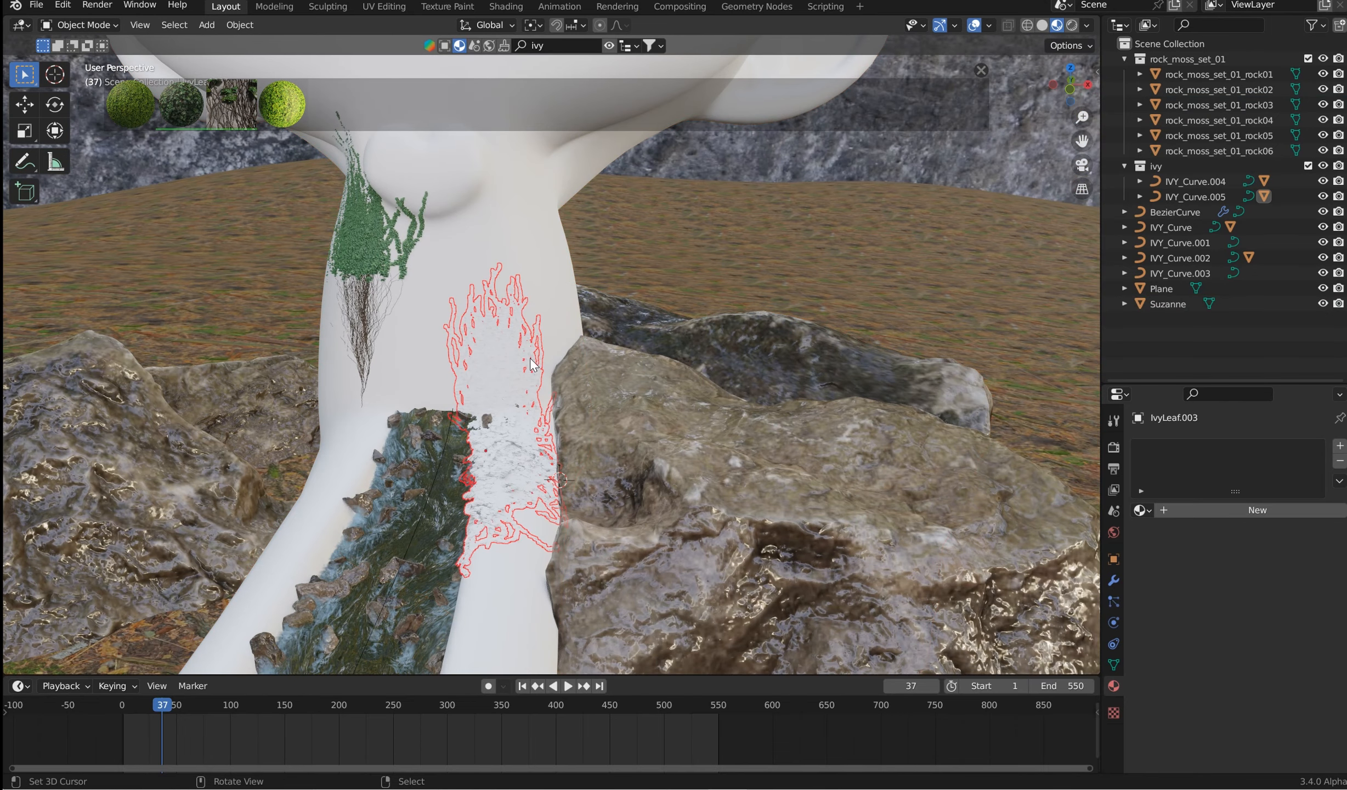
{"action": "left_click_drag", "start_coordinate": [181, 104], "coordinate": [541, 390]}
{"action": "left_click_drag", "start_coordinate": [497, 347], "coordinate": [495, 343]}
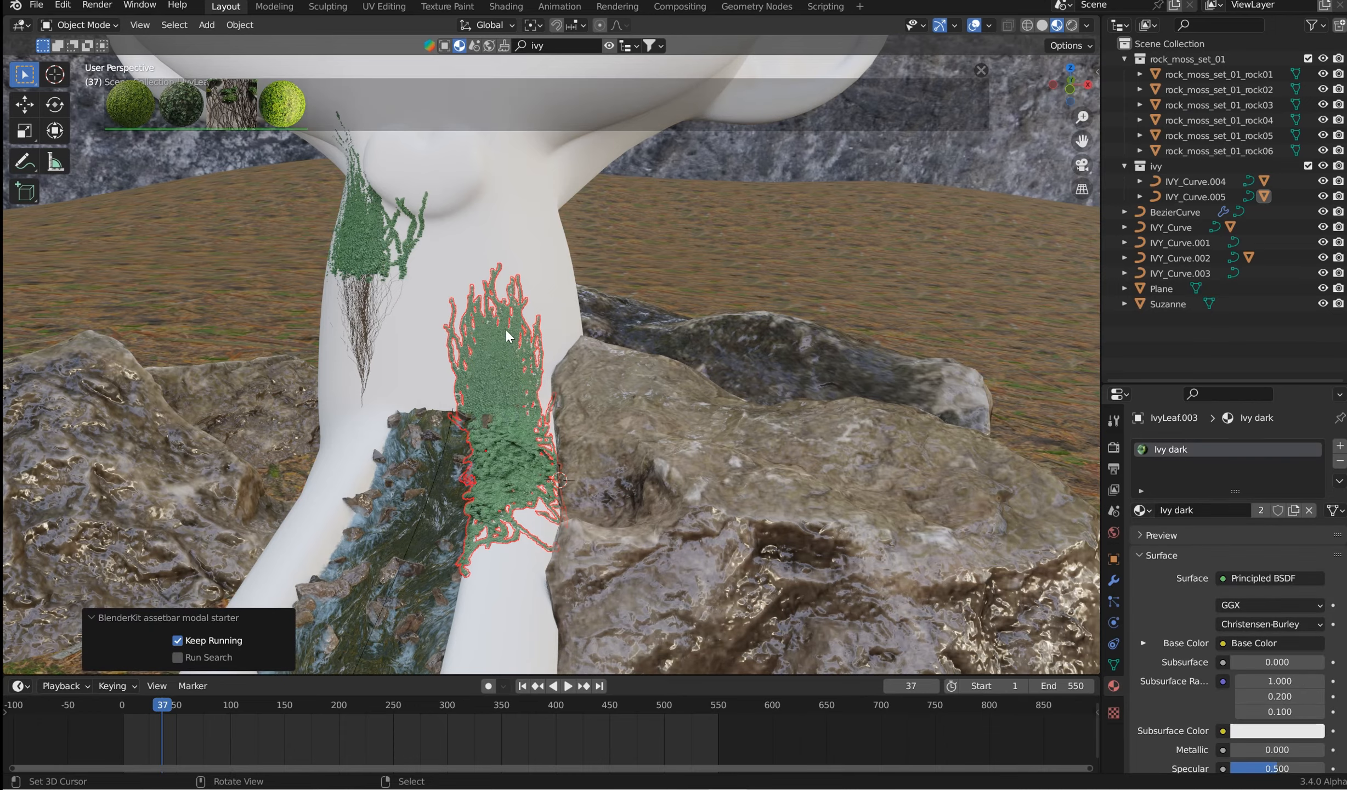
{"action": "middle_click_drag", "start_coordinate": [485, 317], "coordinate": [554, 313]}
Step: Place the 3D cursor on the side of Suzanne's head and grow another new ivy from there with the Ivy Generator
{"action": "right_click", "coordinate": [723, 195]}
{"action": "scroll", "coordinate": [694, 215], "scroll_direction": "down", "scroll_amount": 3}
{"action": "middle_click_drag", "start_coordinate": [693, 214], "coordinate": [378, 391]}
{"action": "middle_click_drag", "start_coordinate": [457, 7], "coordinate": [568, 390]}
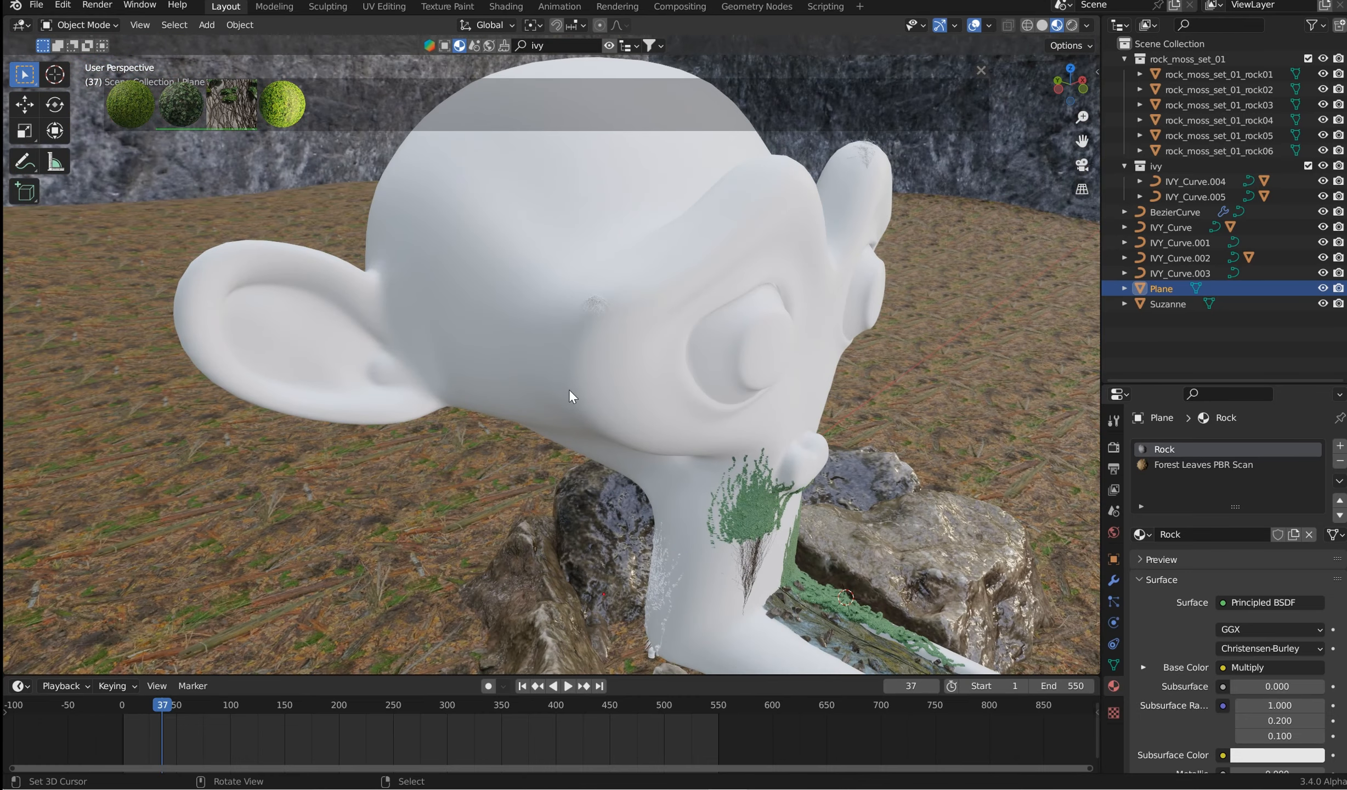
{"action": "left_click", "coordinate": [525, 337]}
{"action": "right_click", "coordinate": [654, 222]}
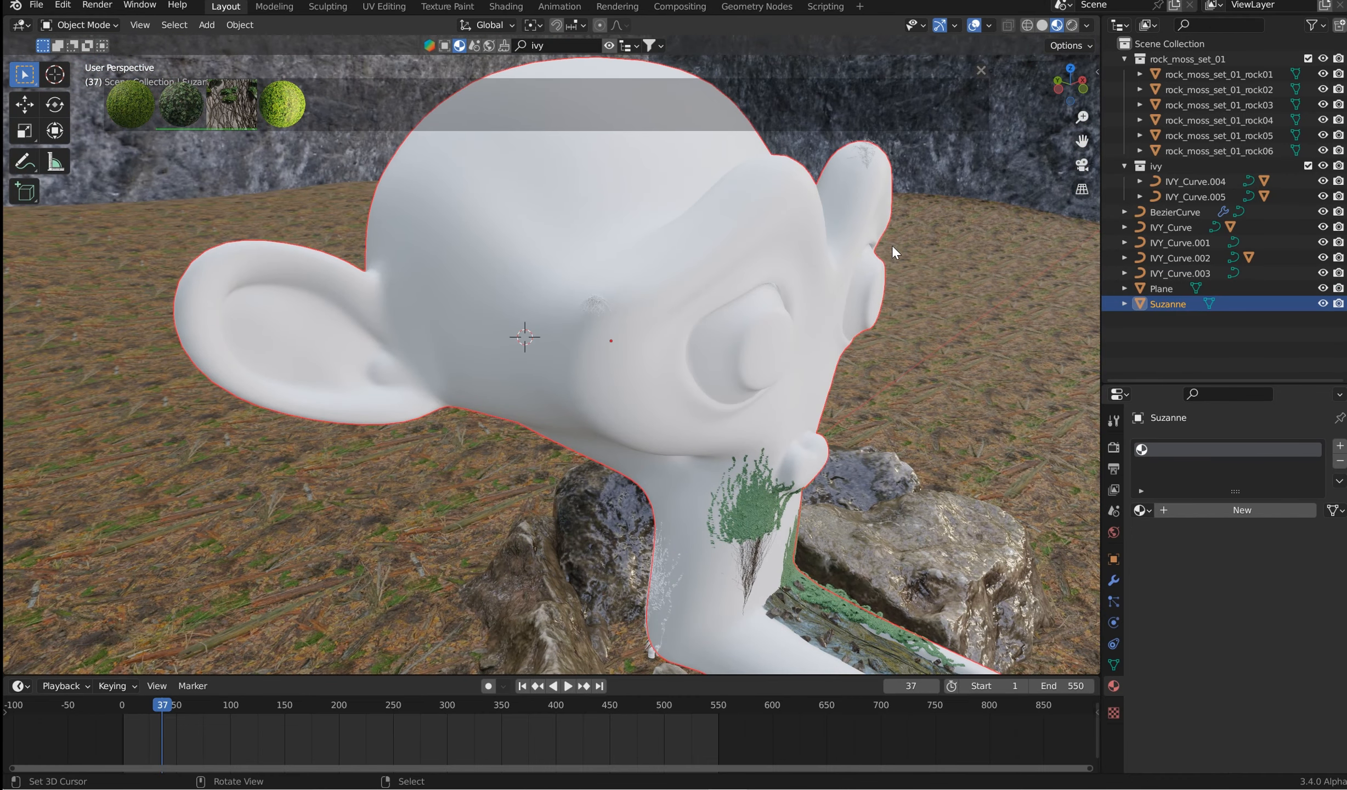
{"action": "key", "text": "n"}
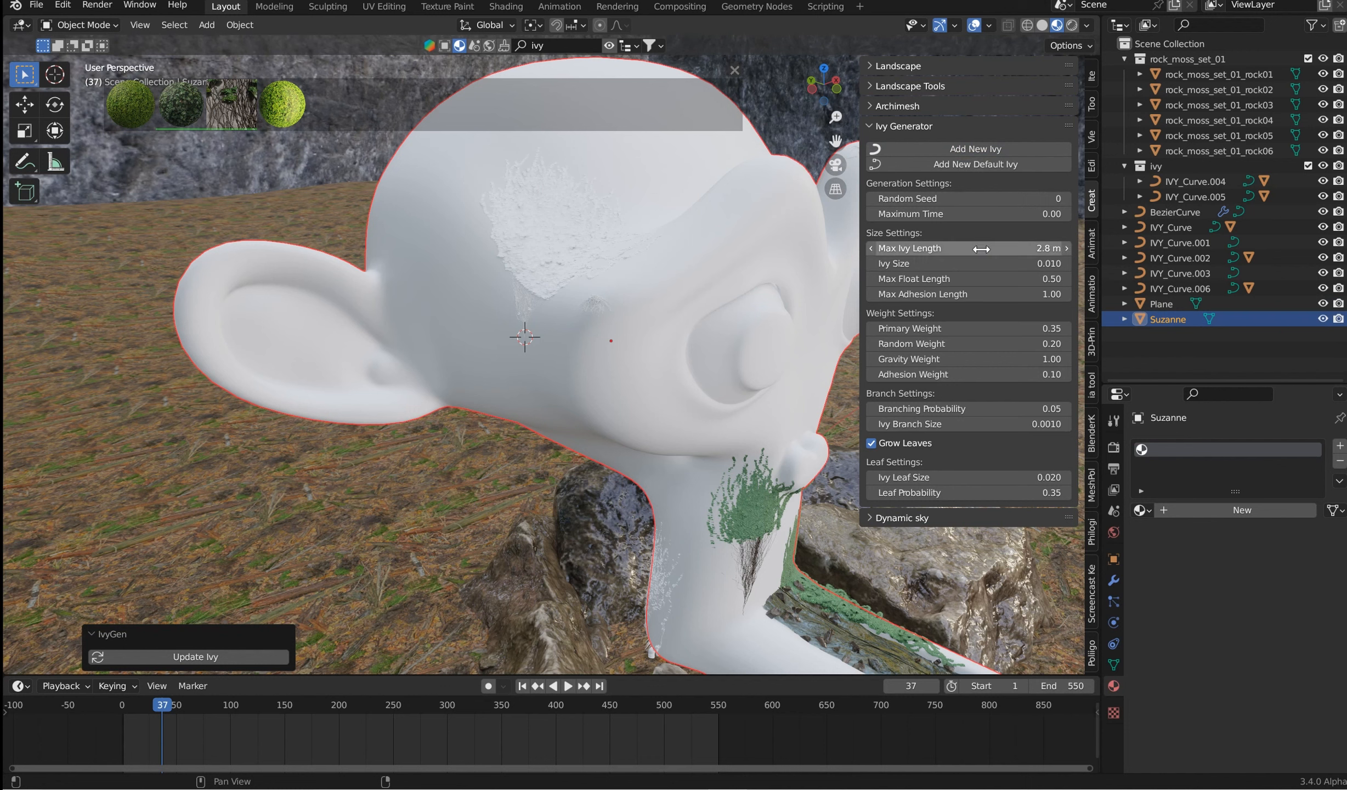
{"action": "right_click", "coordinate": [982, 250]}
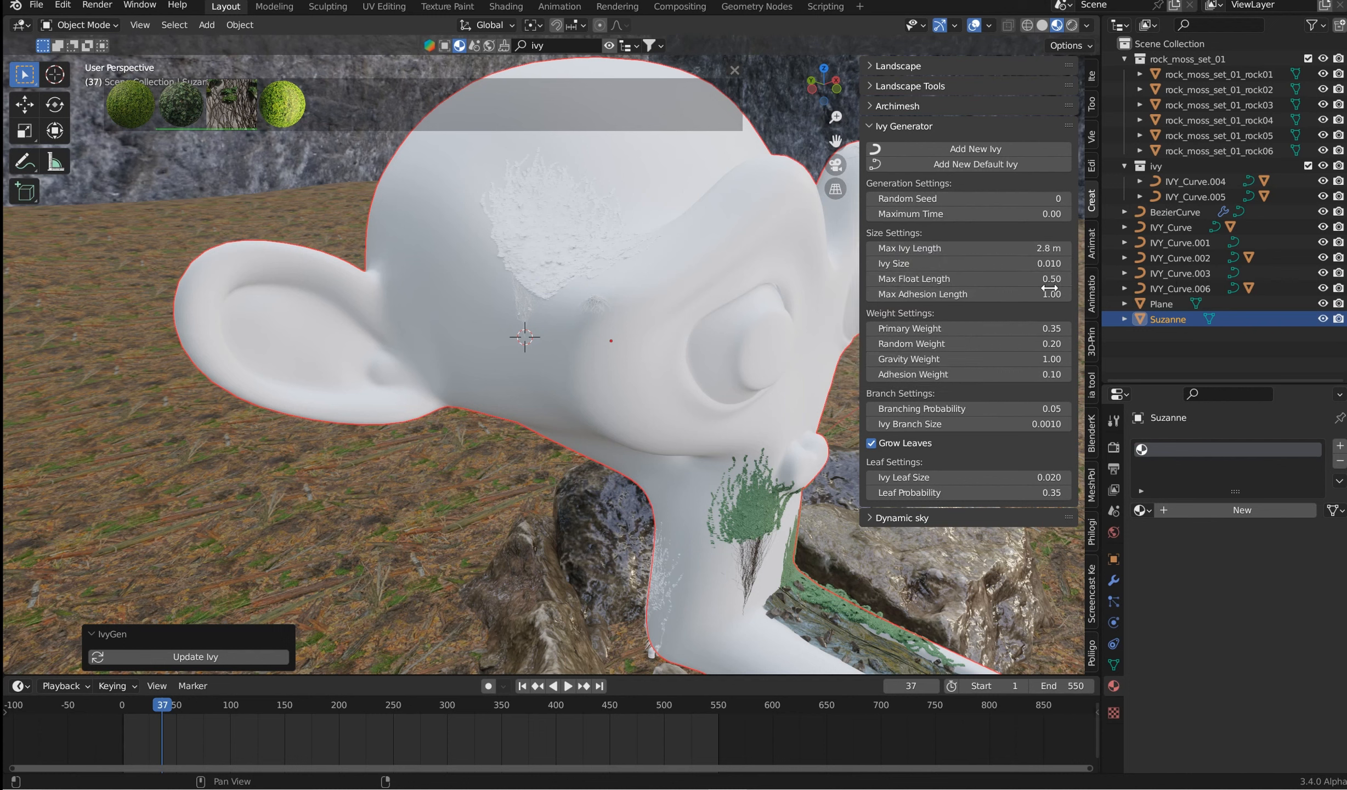
{"action": "left_click", "coordinate": [985, 409]}
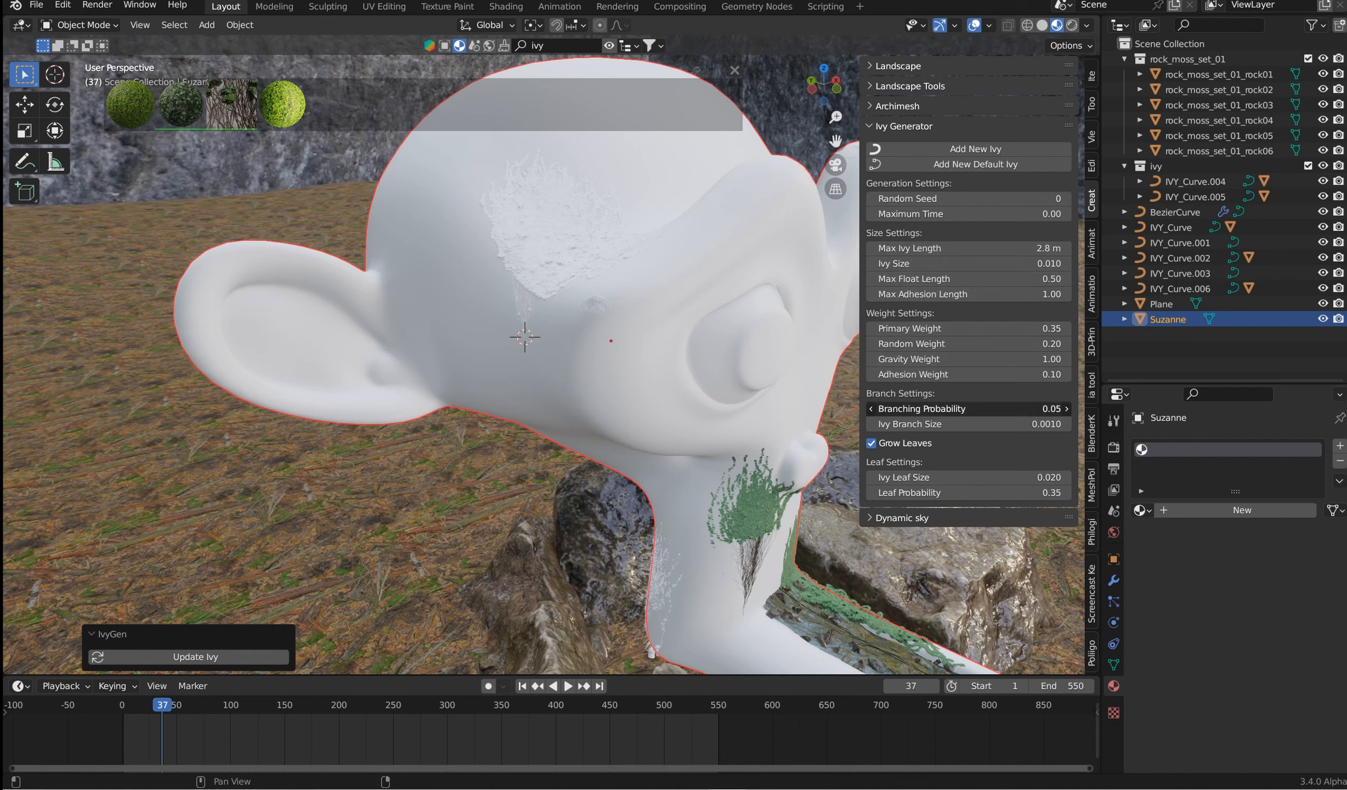
Step: Adjust the Ivy Generator's branching probability to 0.02
{"action": "left_click_drag", "start_coordinate": [985, 409], "coordinate": [1022, 409]}
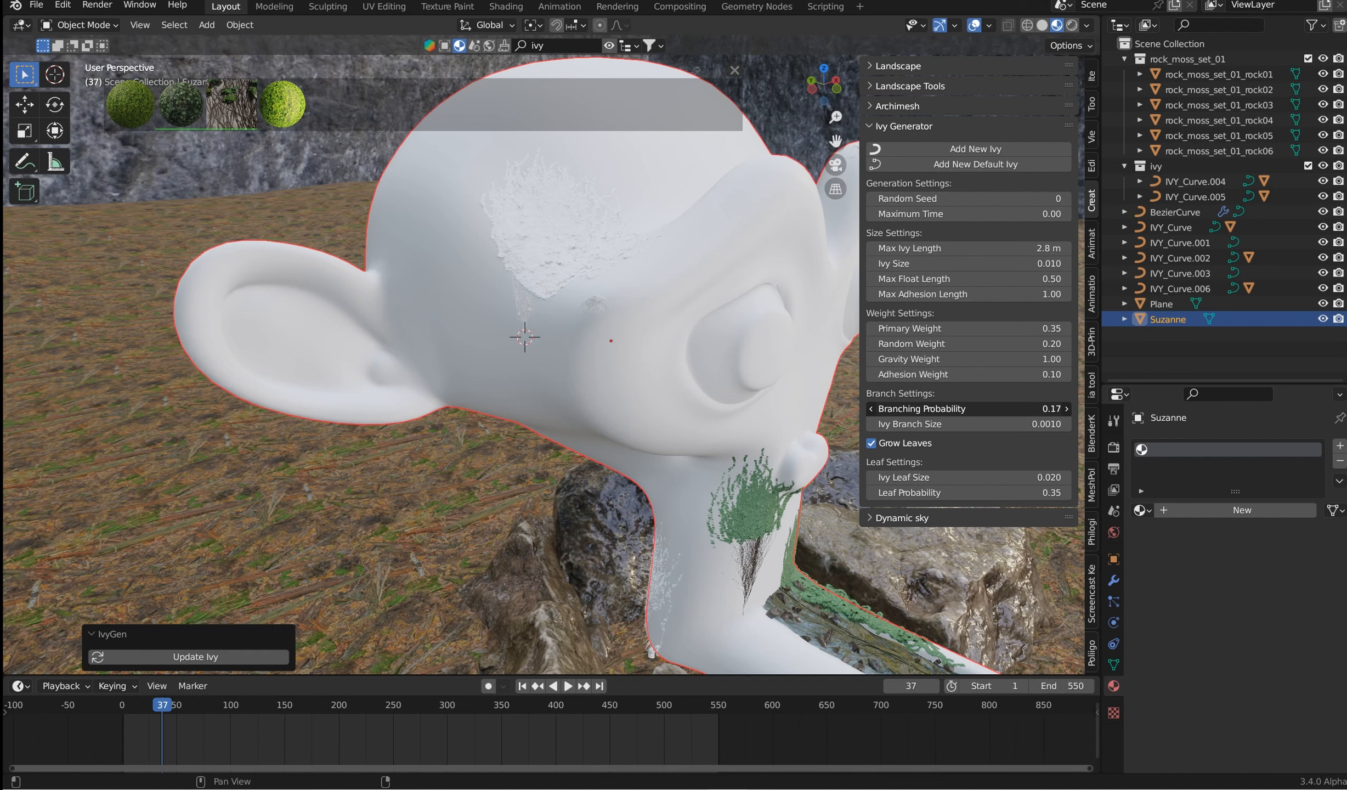
{"action": "left_click", "coordinate": [1015, 407]}
{"action": "key", "text": "BackSpace"}
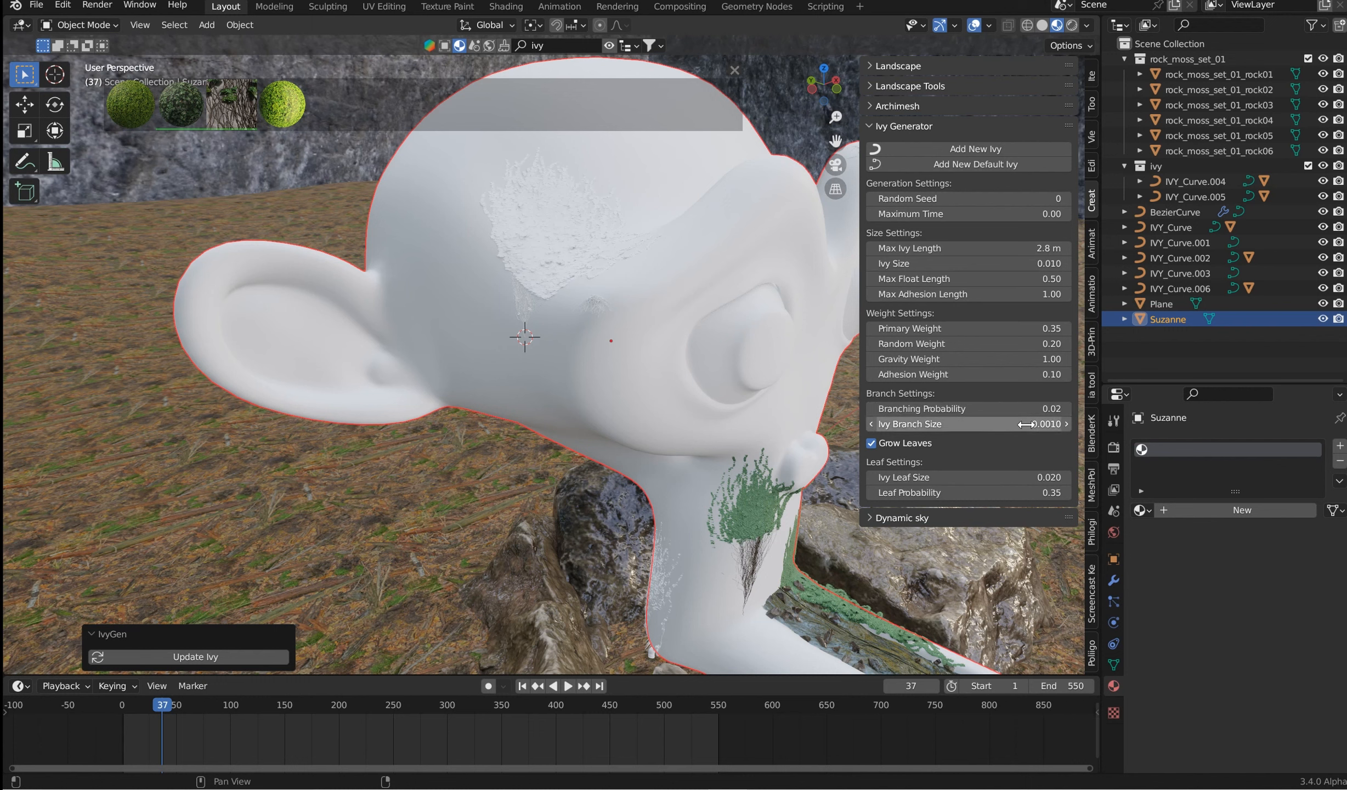
Step: Raise the ivy branch size to 0.0310, regrow the ivy on the side of Suzanne's head, and inspect its stems
{"action": "left_click_drag", "start_coordinate": [1027, 429], "coordinate": [1075, 428]}
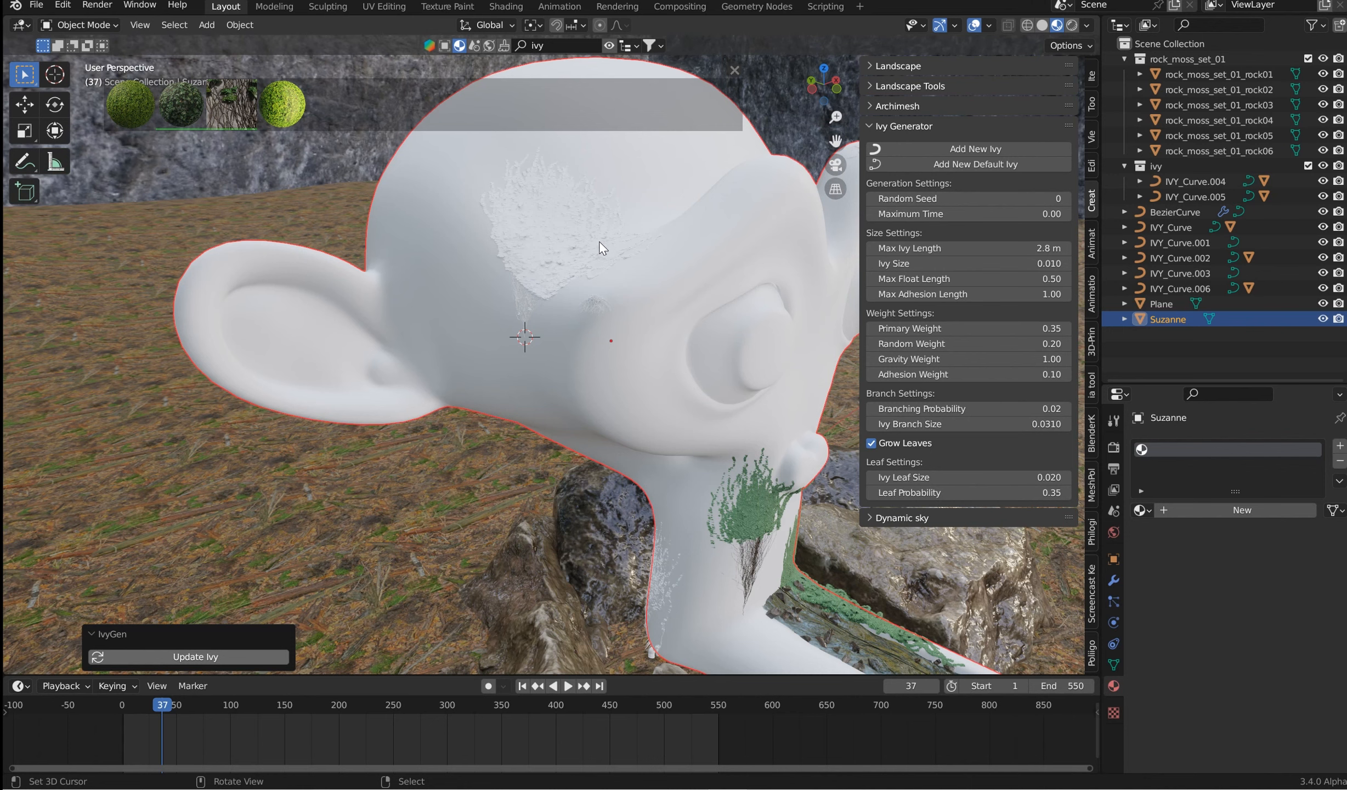
{"action": "middle_click_drag", "start_coordinate": [586, 291], "coordinate": [564, 387]}
{"action": "scroll", "coordinate": [537, 331], "scroll_direction": "up", "scroll_amount": 6}
{"action": "scroll", "coordinate": [554, 322], "scroll_direction": "down", "scroll_amount": 6}
{"action": "scroll", "coordinate": [568, 385], "scroll_direction": "up", "scroll_amount": 7}
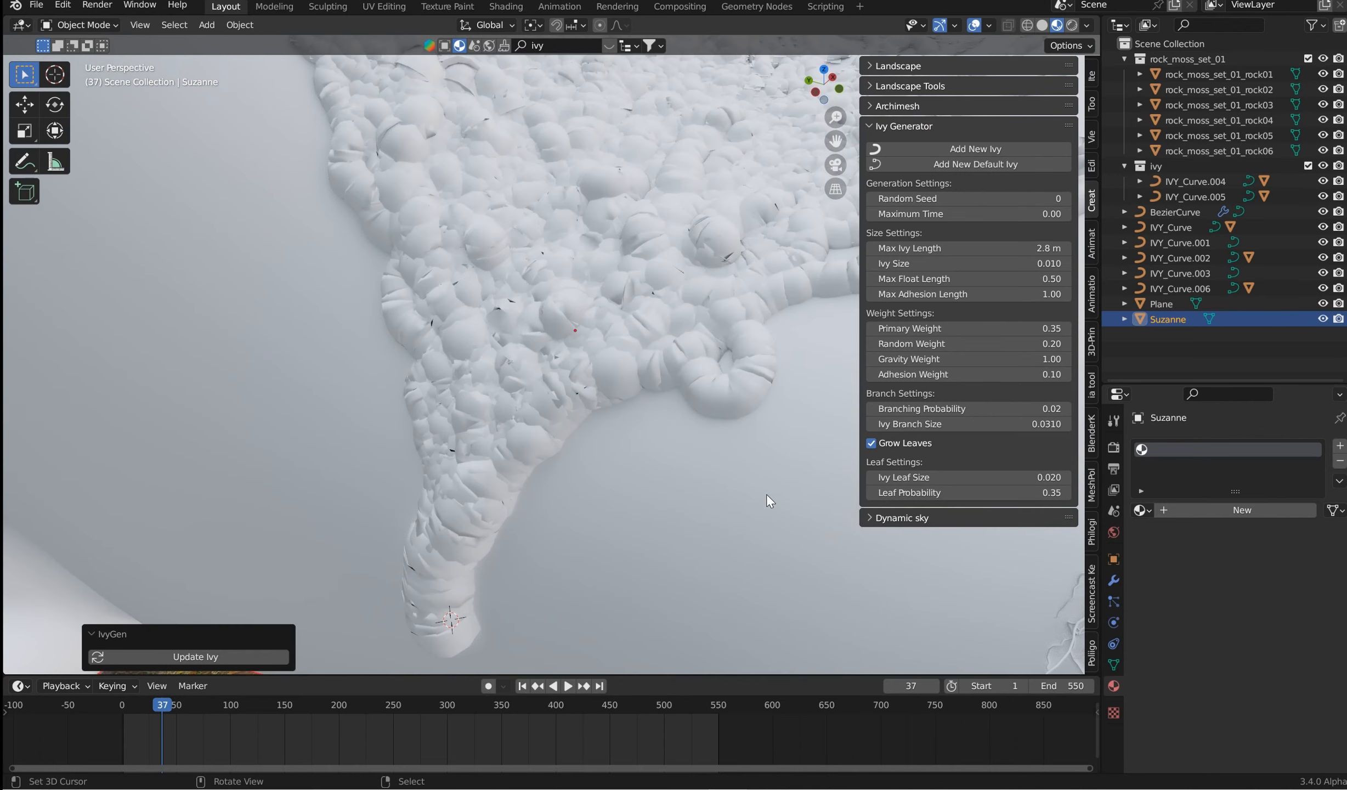
Step: Set the ivy branch size to 0.001 and update the ivy on the side of Suzanne's head
{"action": "left_click", "coordinate": [873, 424]}
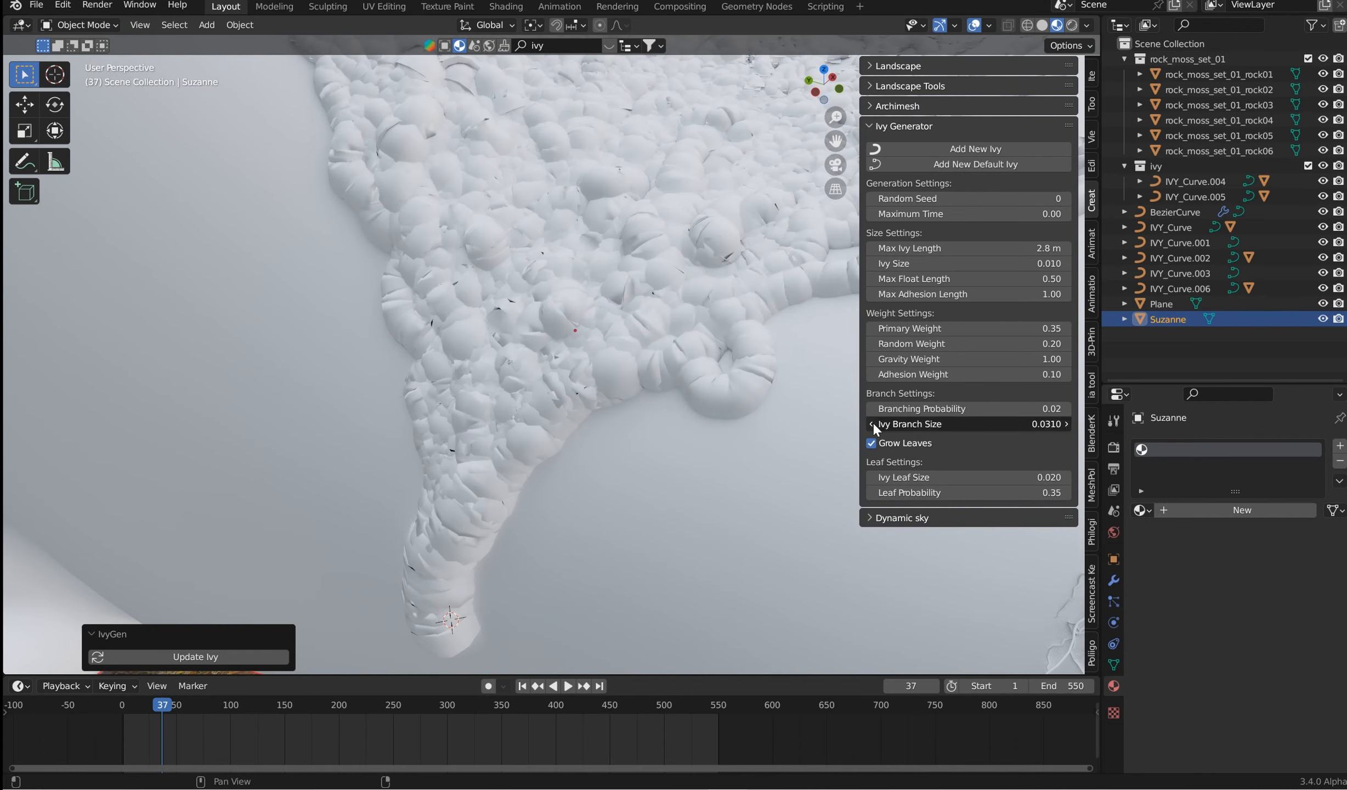
{"action": "left_click", "coordinate": [873, 423]}
{"action": "left_click", "coordinate": [968, 426]}
{"action": "type", "text": ".001"}
{"action": "key", "text": "Return"}
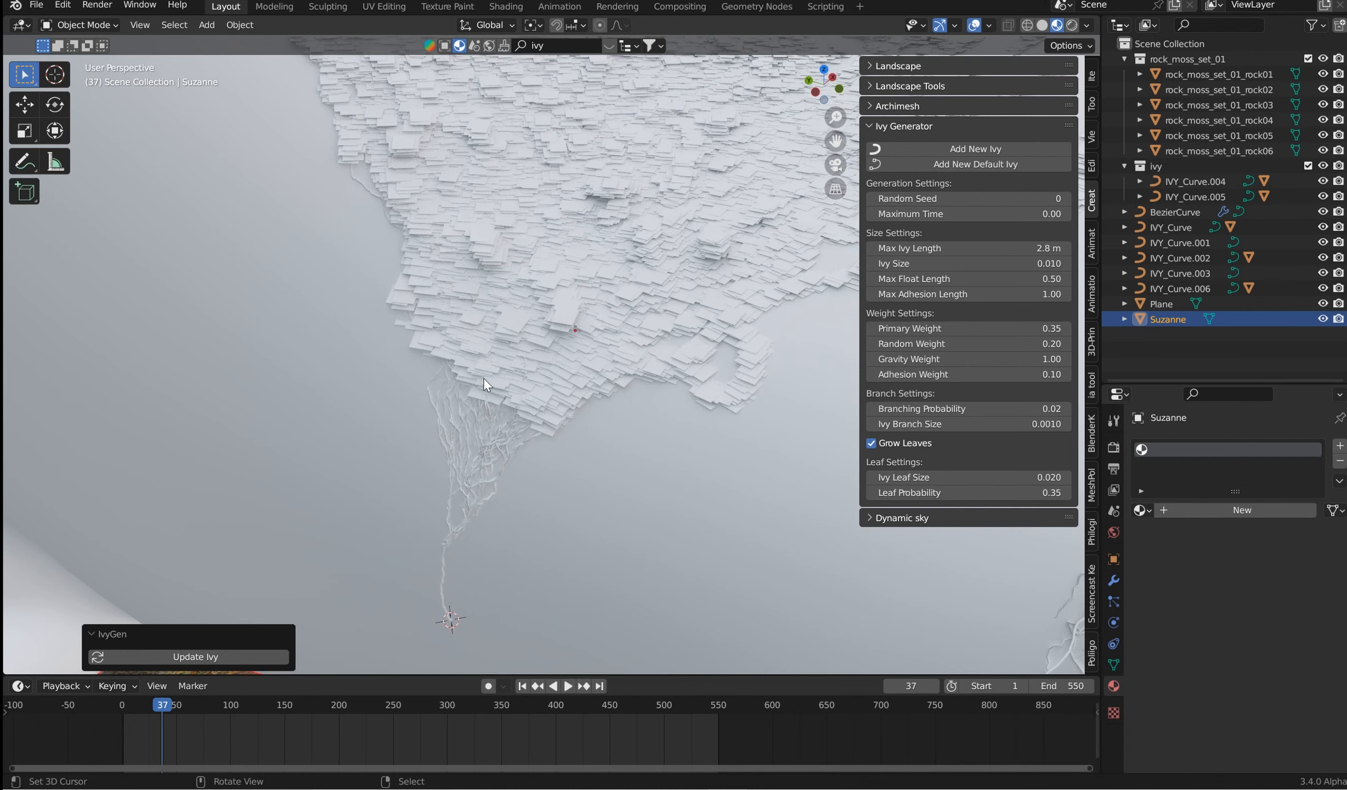
Step: Set the ivy leaf size to 0.01 and select Suzanne again
{"action": "left_click", "coordinate": [597, 294]}
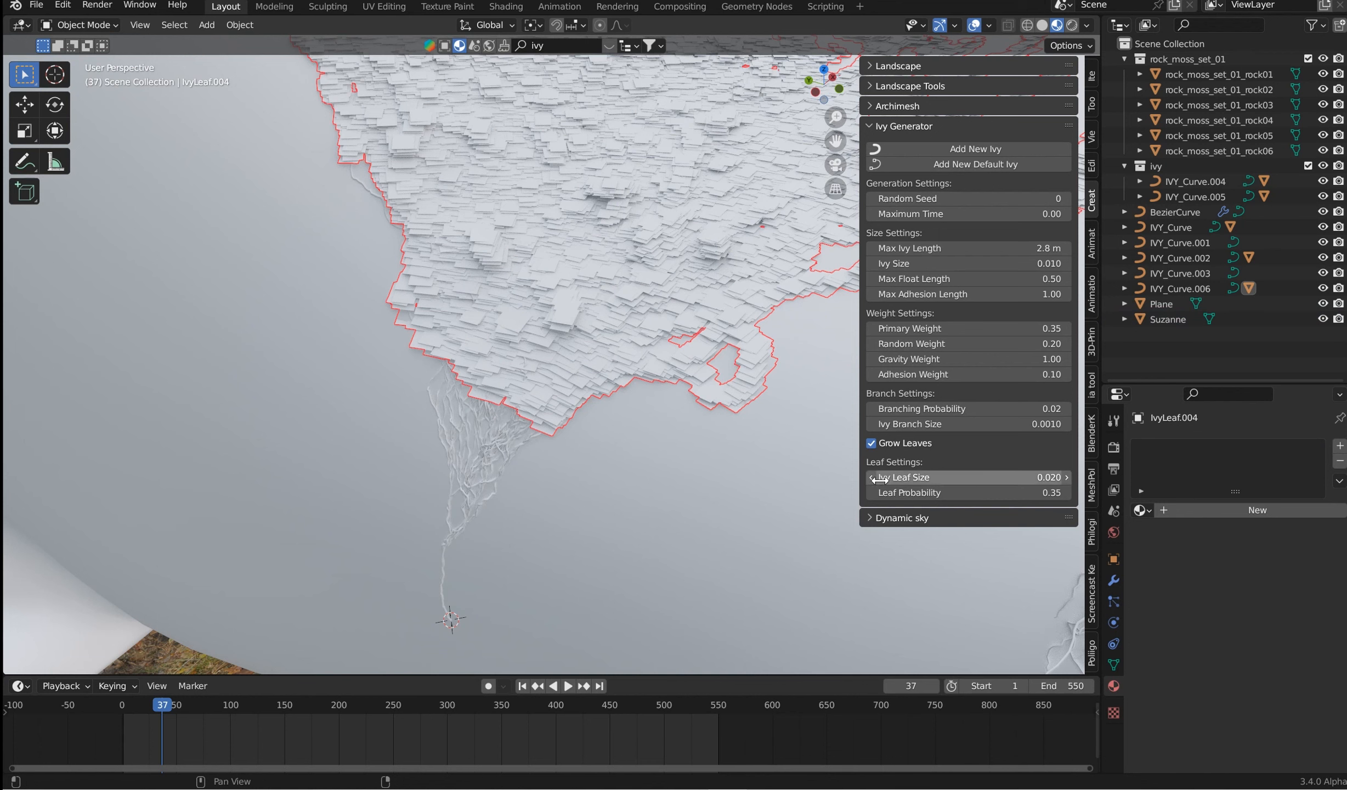
{"action": "left_click", "coordinate": [928, 476]}
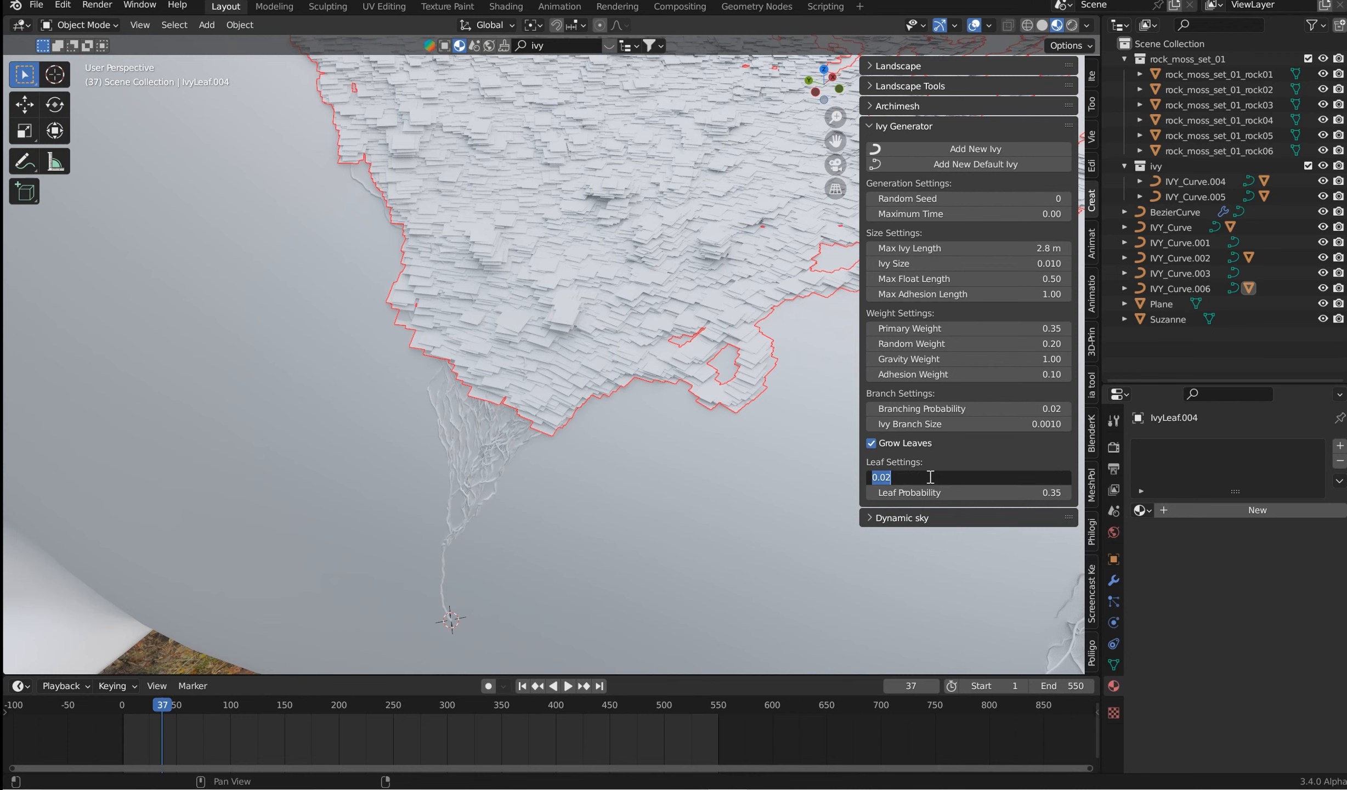
{"action": "type", "text": "0.01"}
{"action": "key", "text": "Return"}
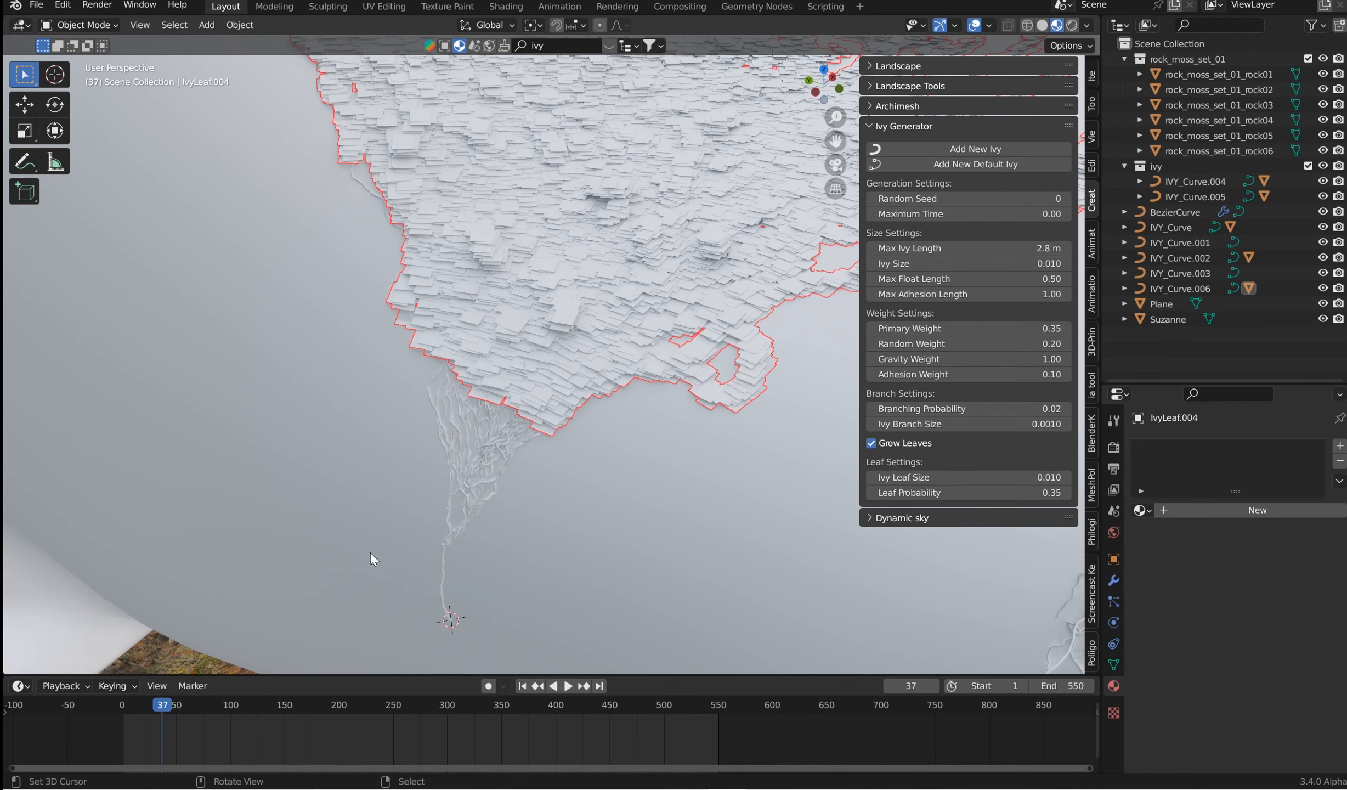
{"action": "left_click", "coordinate": [586, 350]}
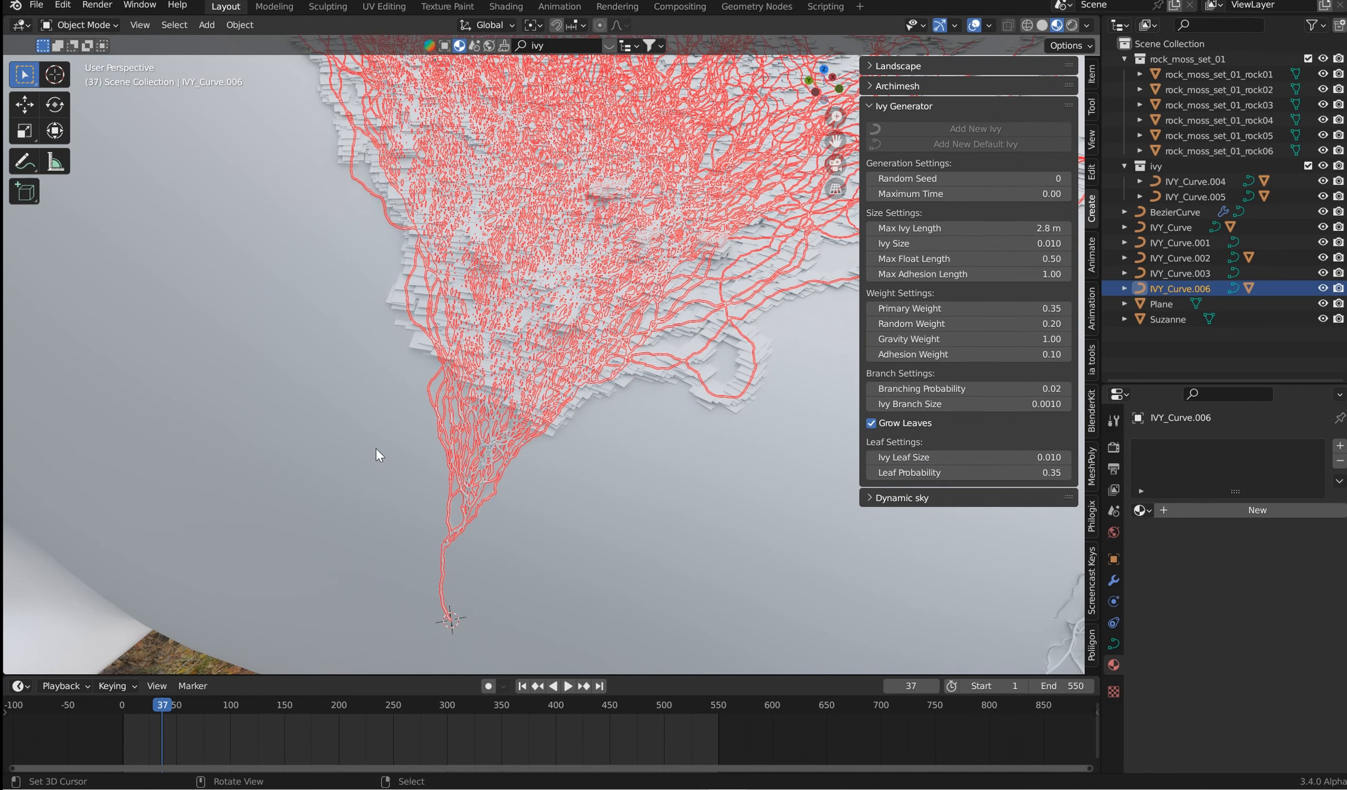
{"action": "scroll", "coordinate": [603, 344], "scroll_direction": "down", "scroll_amount": 5}
{"action": "left_click", "coordinate": [559, 304]}
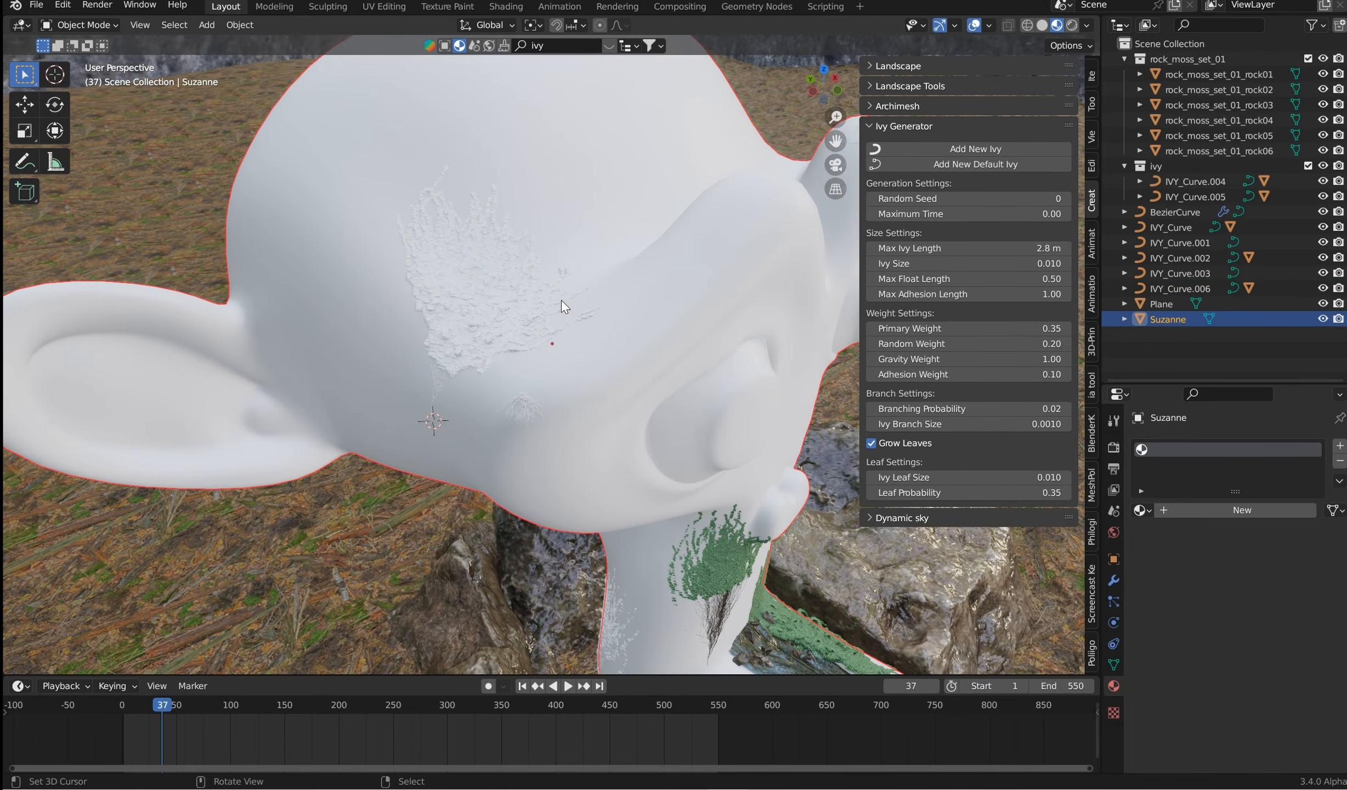
Step: Delete the green ivy under Suzanne's chin and place the 3D cursor at the base of the neck beside the rock
{"action": "scroll", "coordinate": [526, 275], "scroll_direction": "up", "scroll_amount": 3}
{"action": "middle_click_drag", "start_coordinate": [504, 253], "coordinate": [607, 421]}
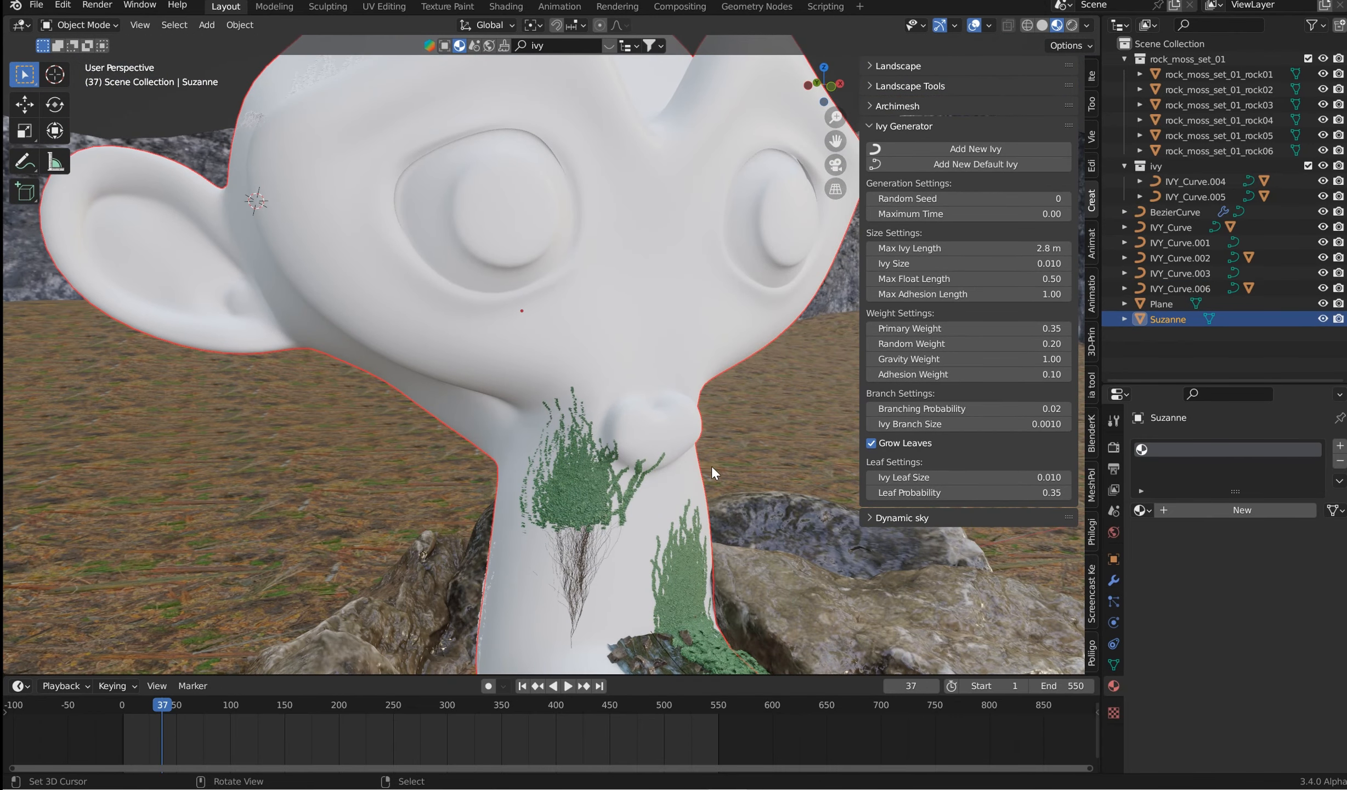
{"action": "middle_click_drag", "start_coordinate": [712, 465], "coordinate": [620, 353]}
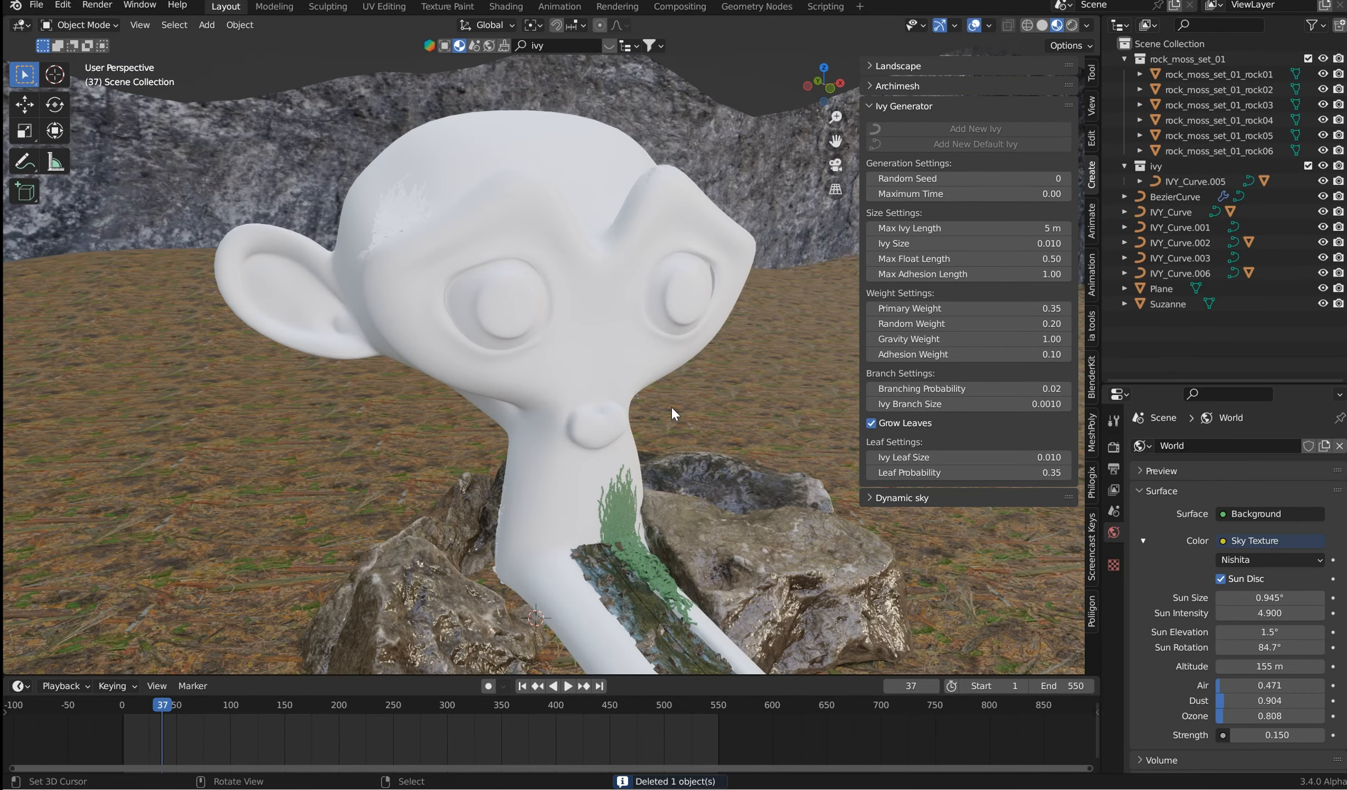
{"action": "middle_click_drag", "start_coordinate": [670, 405], "coordinate": [710, 394]}
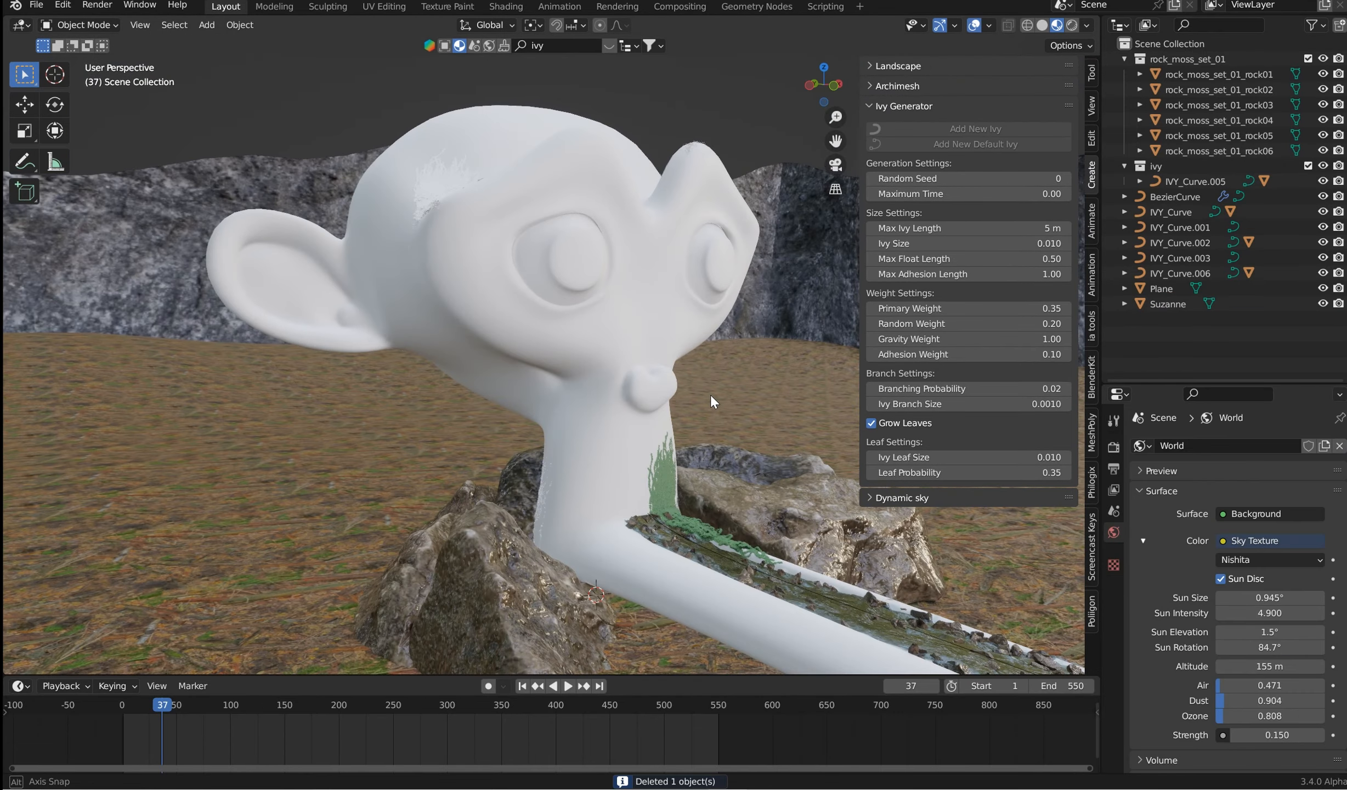
{"action": "scroll", "coordinate": [685, 418], "scroll_direction": "up", "scroll_amount": 6}
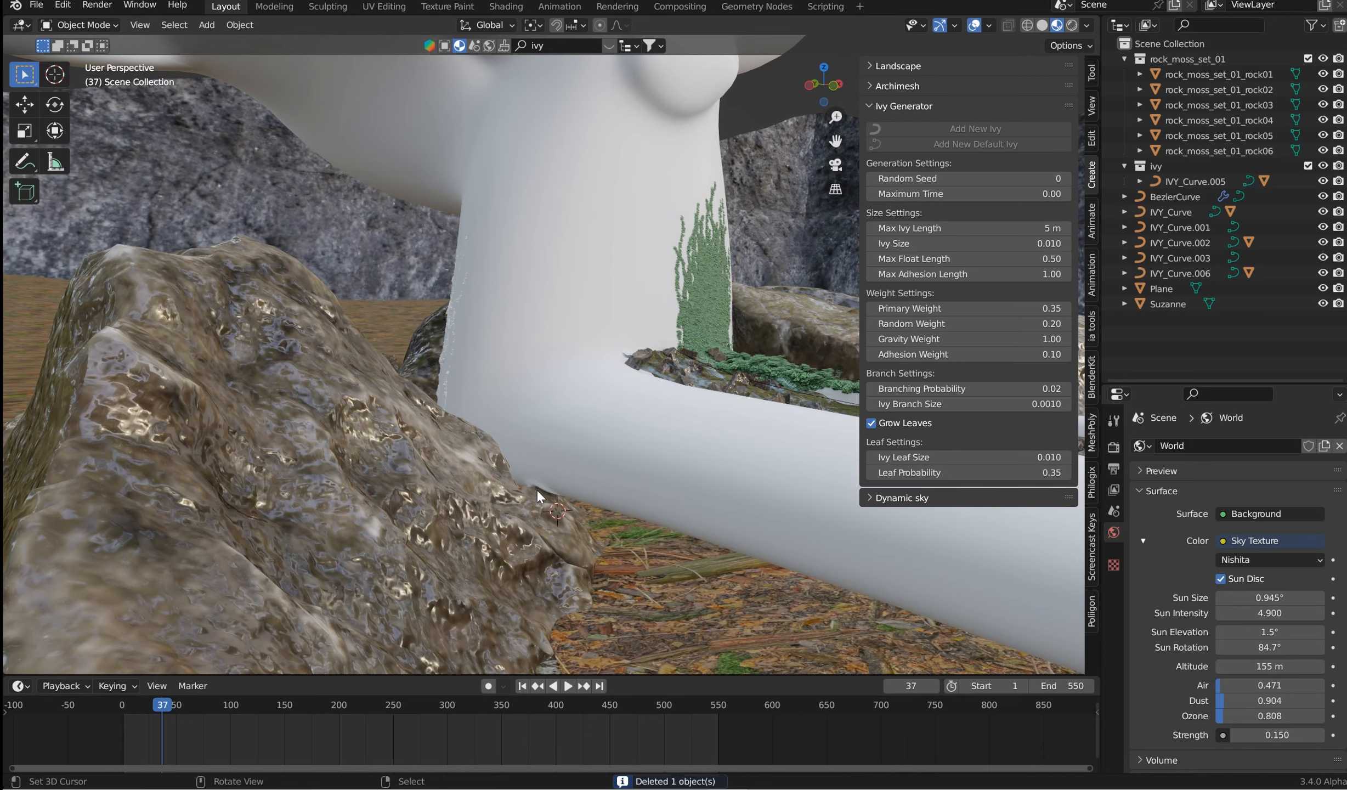
{"action": "middle_click_drag", "start_coordinate": [569, 464], "coordinate": [461, 645]}
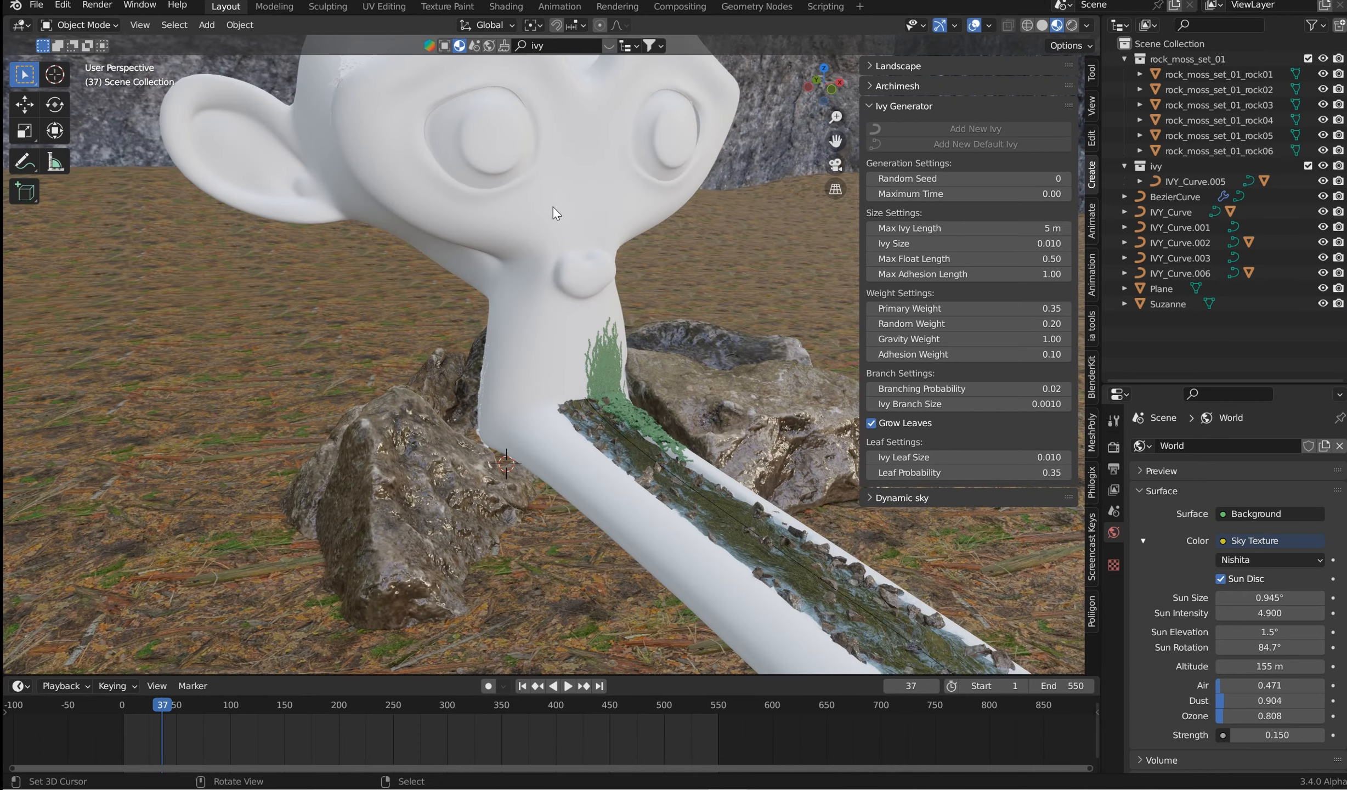
Step: Select Suzanne and grow a new ivy from the base of the neck with a maximum length of 2 m
{"action": "left_click", "coordinate": [551, 217]}
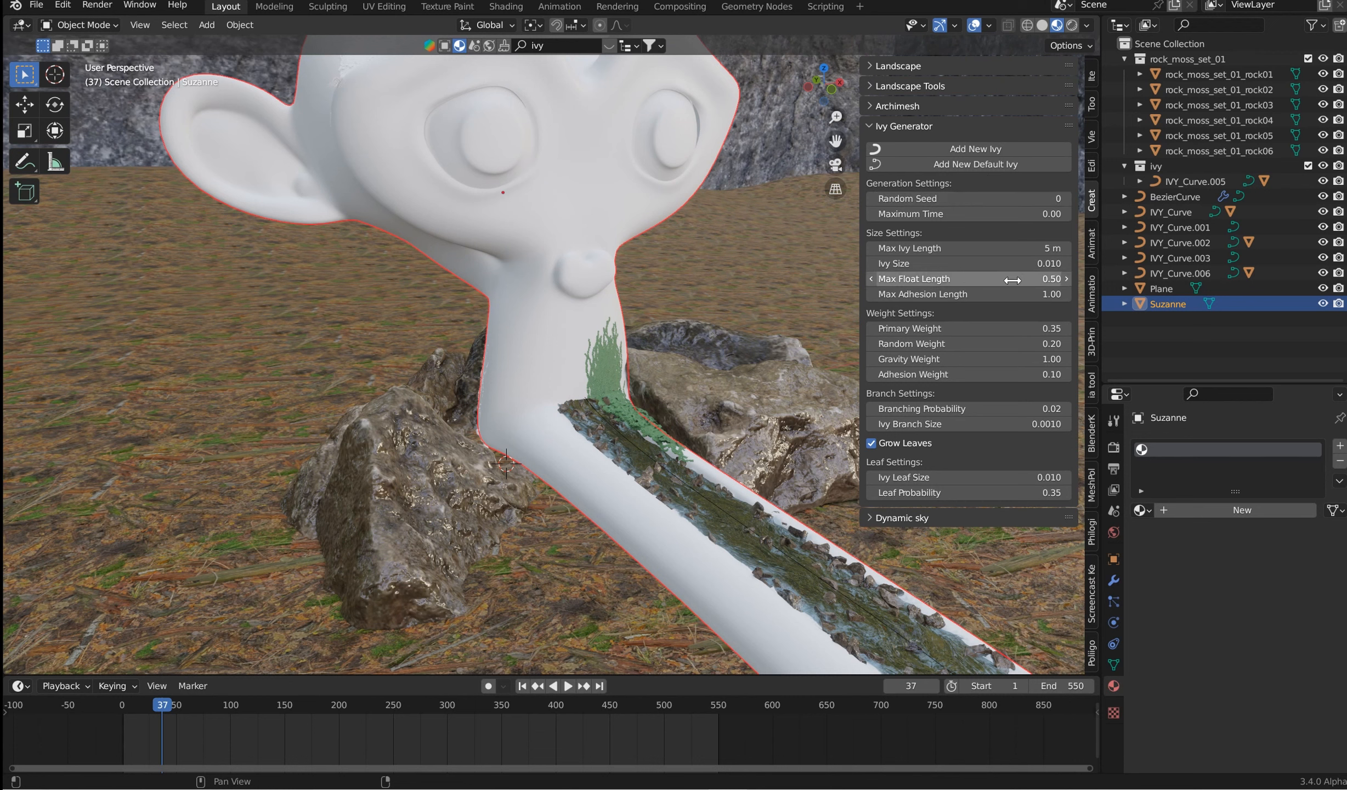
{"action": "double_click", "coordinate": [964, 248]}
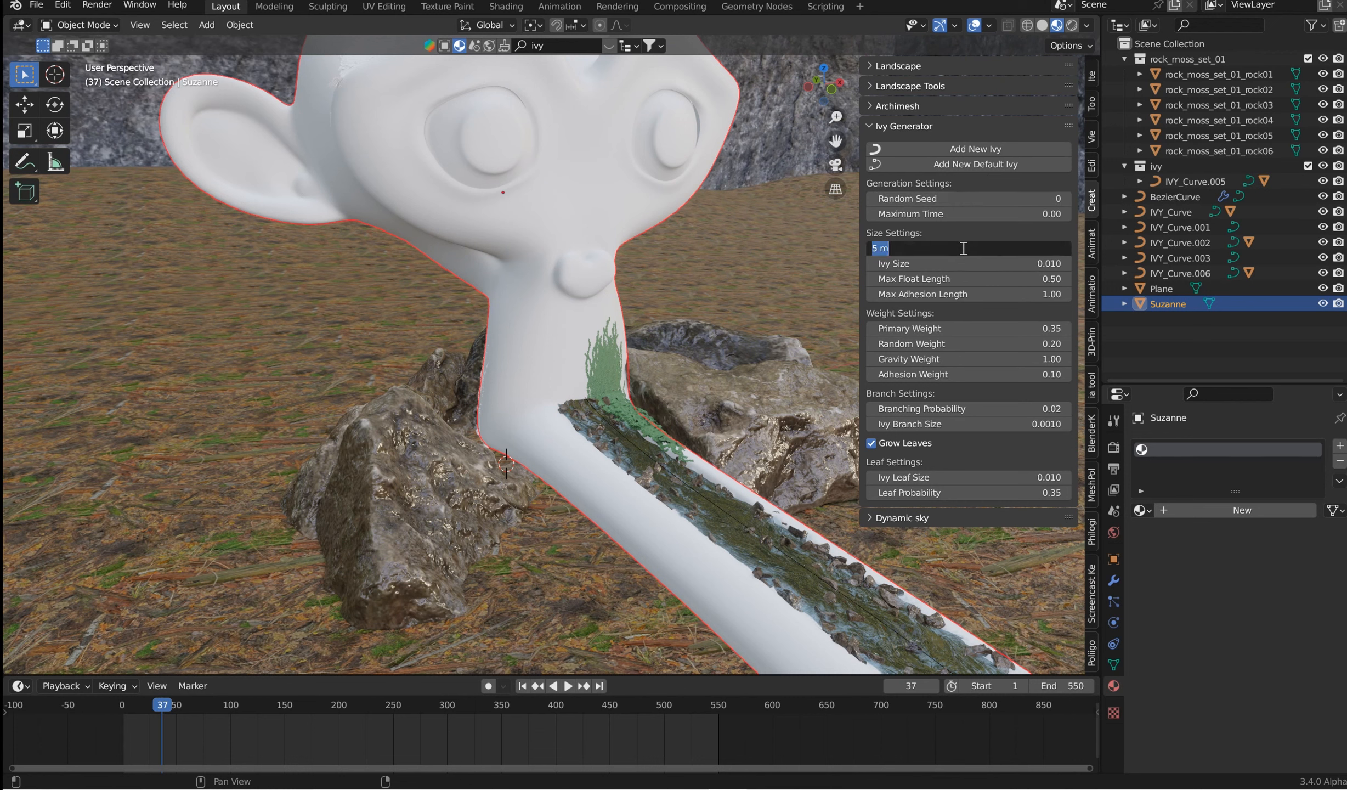
{"action": "type", "text": "2"}
{"action": "key", "text": "Return"}
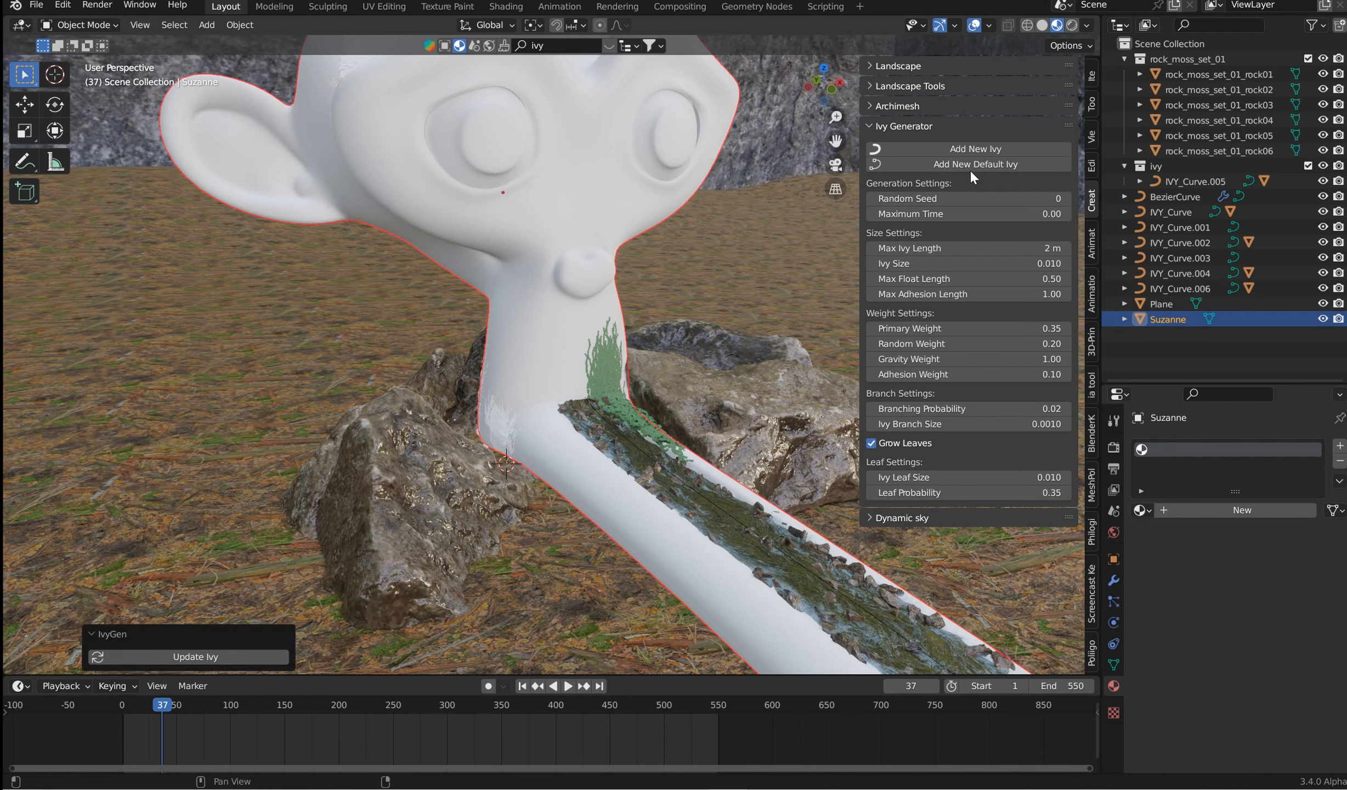
Step: Set the maximum ivy length to 4 m and regrow the neck ivy, checking its coverage up close
{"action": "left_click", "coordinate": [1024, 247]}
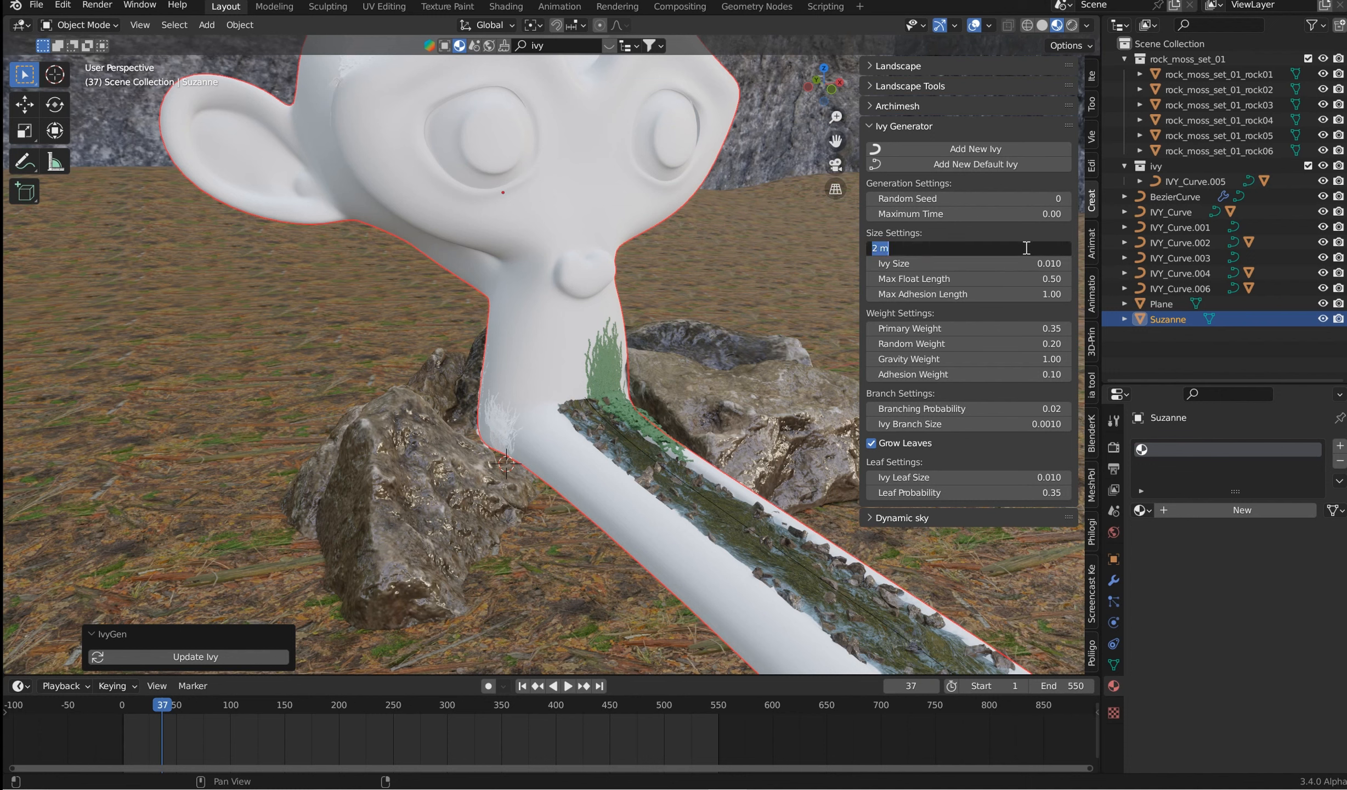
{"action": "type", "text": "4"}
{"action": "key", "text": "Return"}
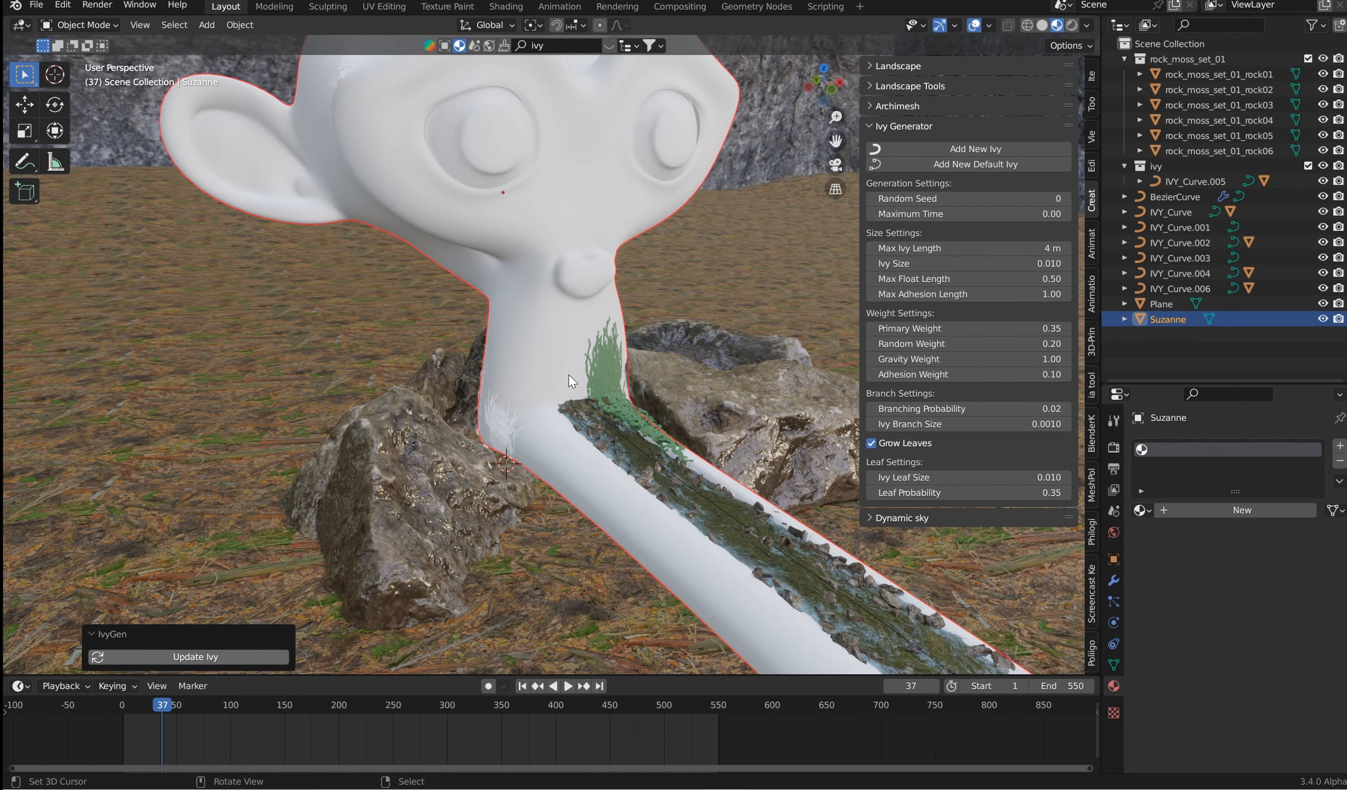
{"action": "middle_click_drag", "start_coordinate": [552, 375], "coordinate": [622, 306]}
{"action": "scroll", "coordinate": [588, 322], "scroll_direction": "up", "scroll_amount": 3}
{"action": "scroll", "coordinate": [588, 322], "scroll_direction": "up", "scroll_amount": 3}
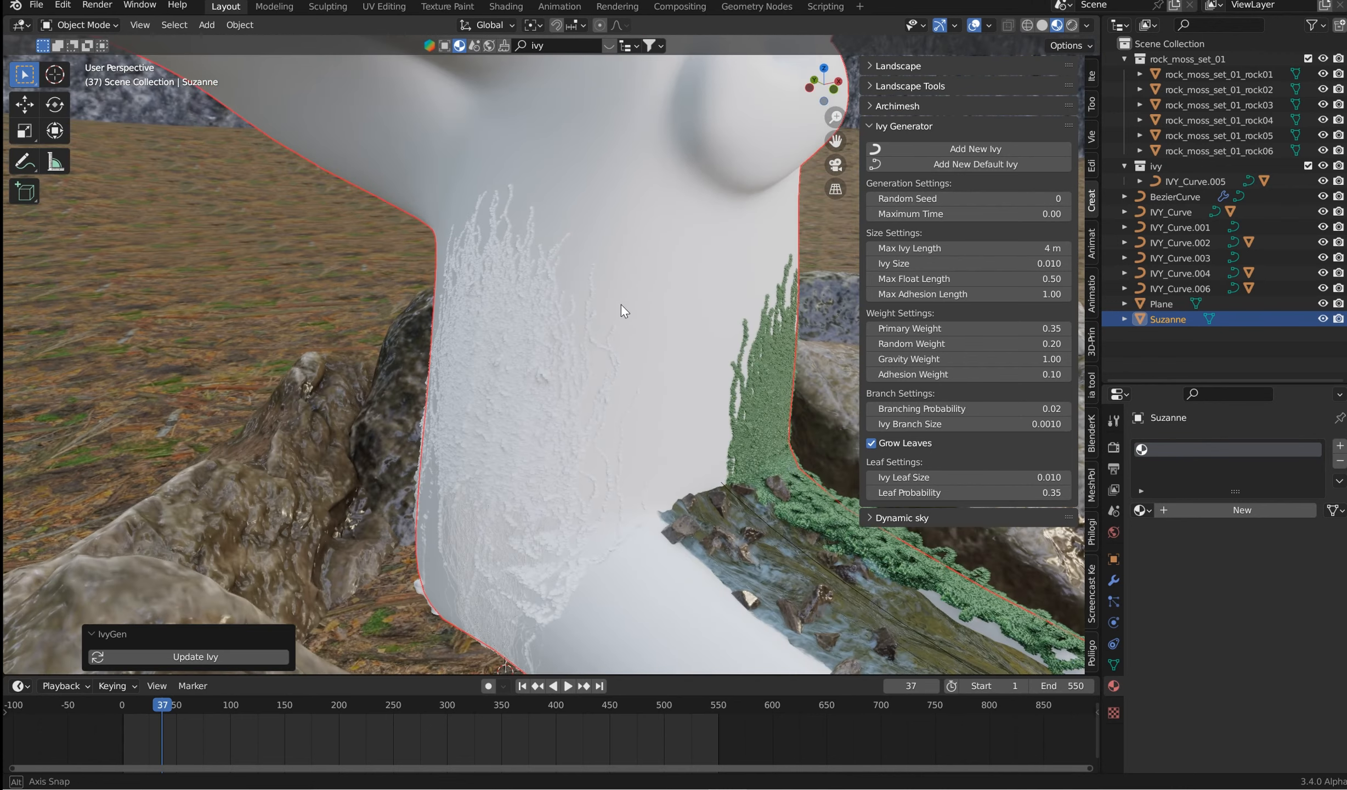
Step: Set the maximum ivy length to 5 m and regrow the ivy on Suzanne's neck
{"action": "left_click", "coordinate": [990, 249]}
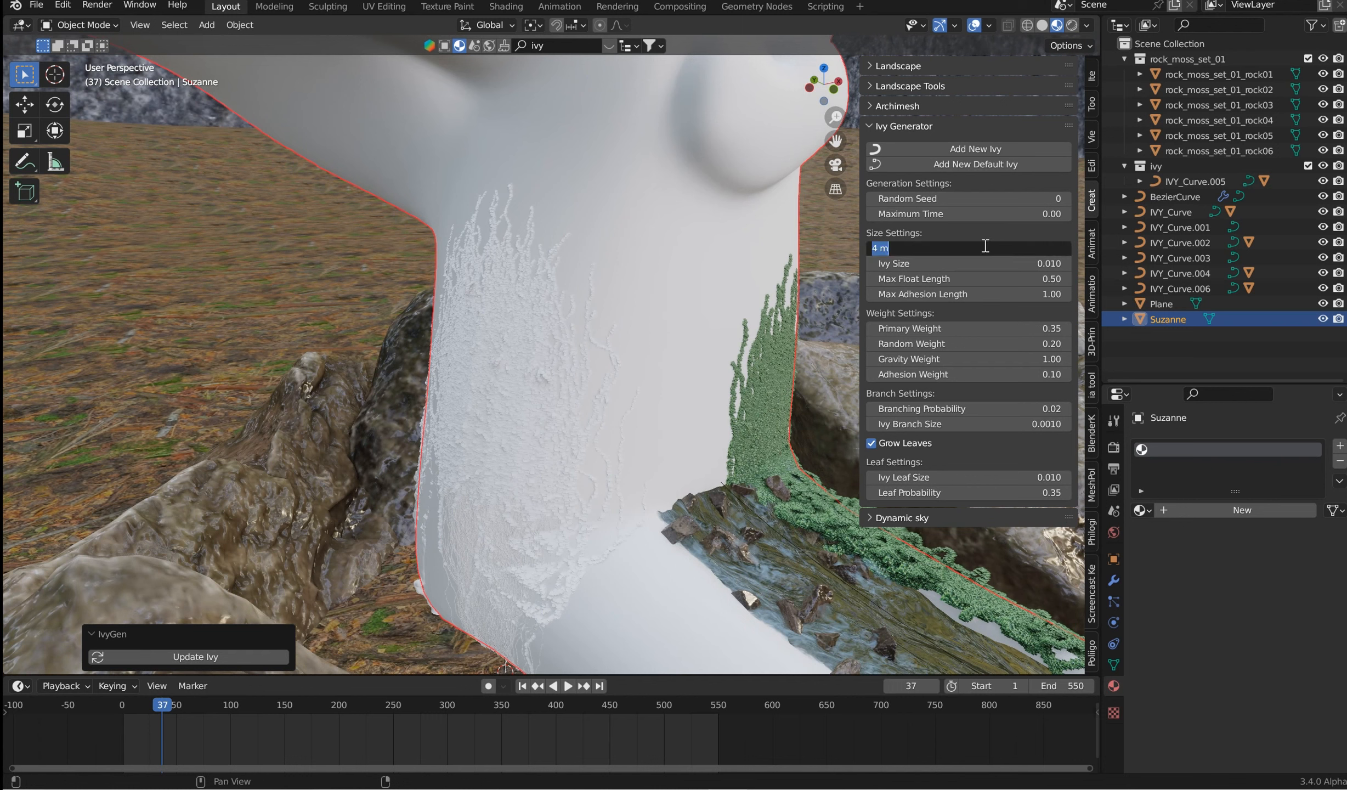
{"action": "type", "text": "5"}
{"action": "key", "text": "Return"}
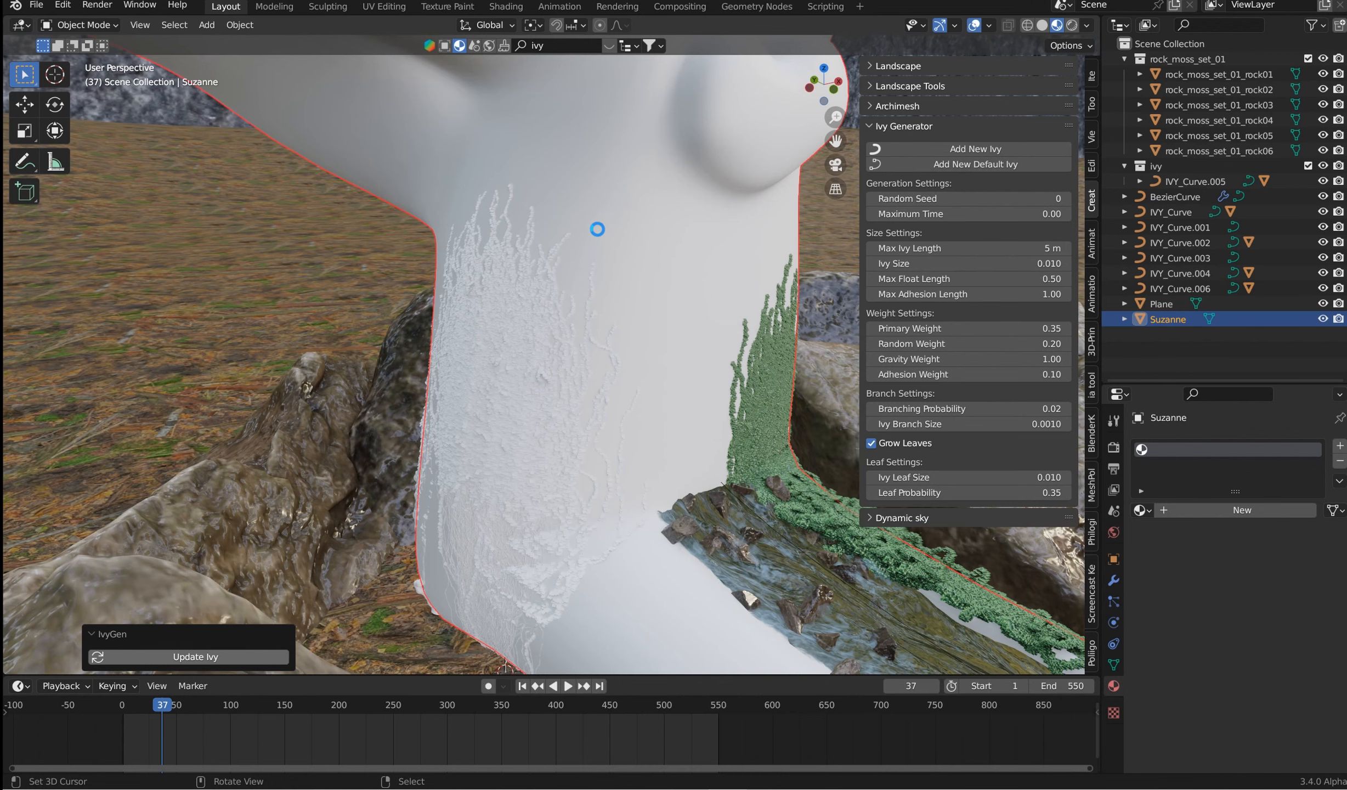
{"action": "scroll", "coordinate": [537, 234], "scroll_direction": "down", "scroll_amount": 5}
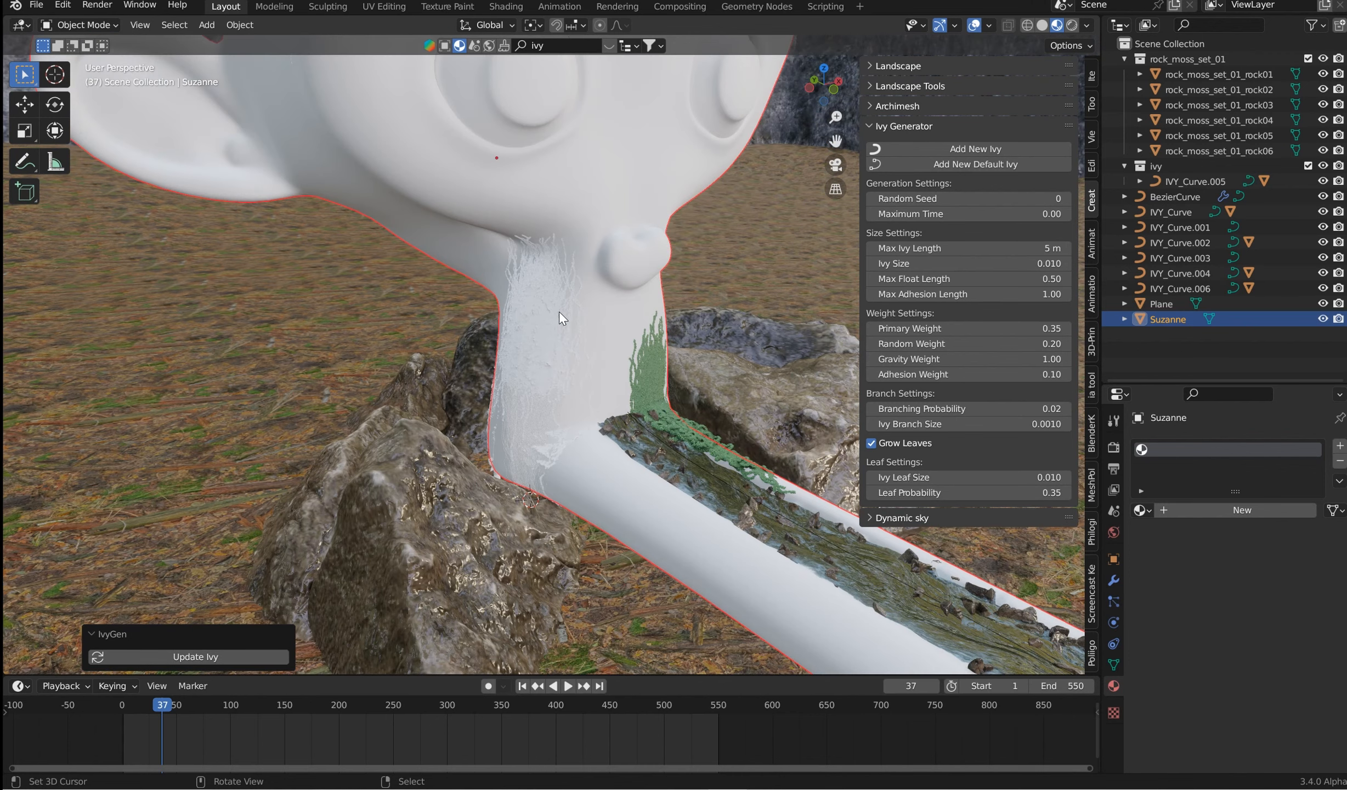
Step: Save the file and set the maximum ivy length to 6 m for the neck ivy
{"action": "key", "text": "ctrl+s"}
{"action": "left_click", "coordinate": [955, 249]}
{"action": "type", "text": "6"}
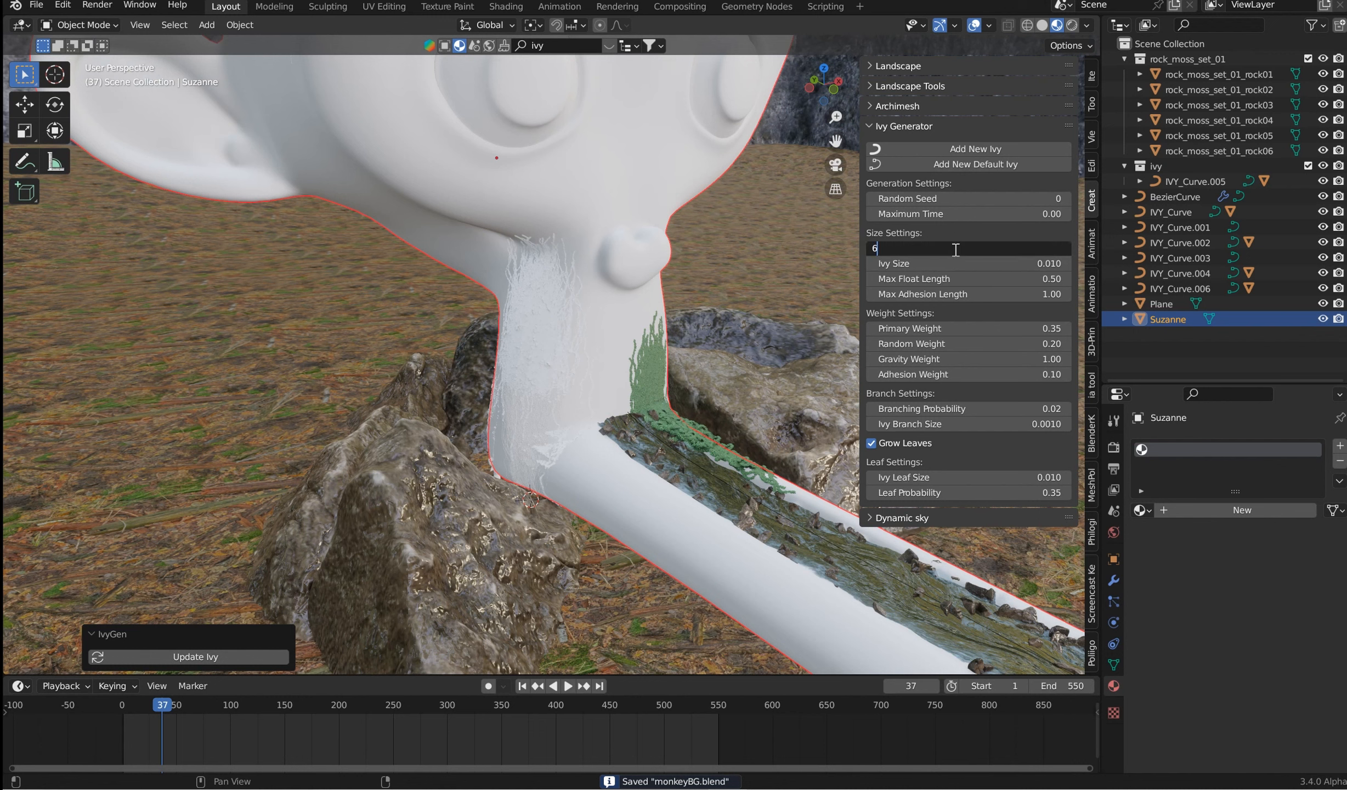
{"action": "key", "text": "Return"}
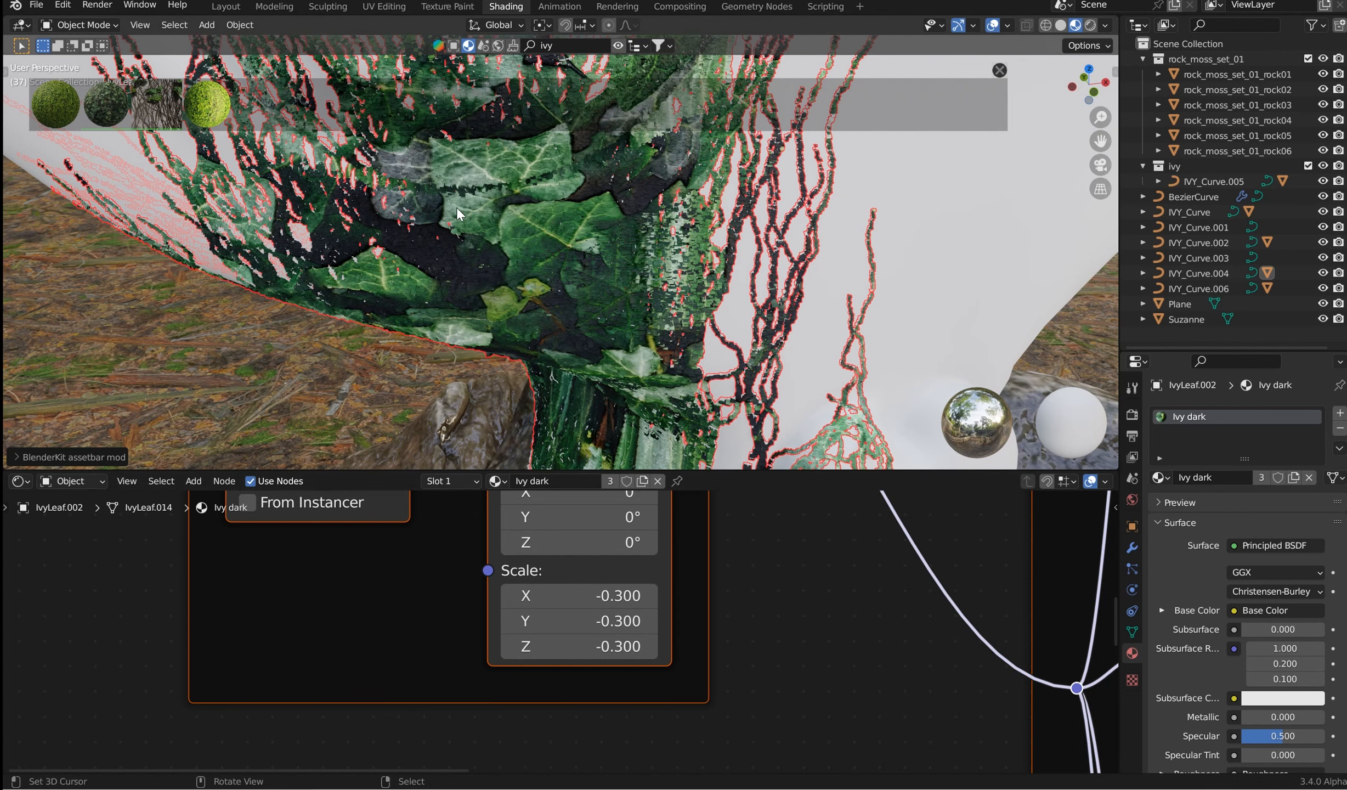
Step: Set the Ivy dark material's mapping scale to 2.2 on X, Y and Z and inspect the leaf texture up close
{"action": "middle_click_drag", "start_coordinate": [869, 581], "coordinate": [862, 583]}
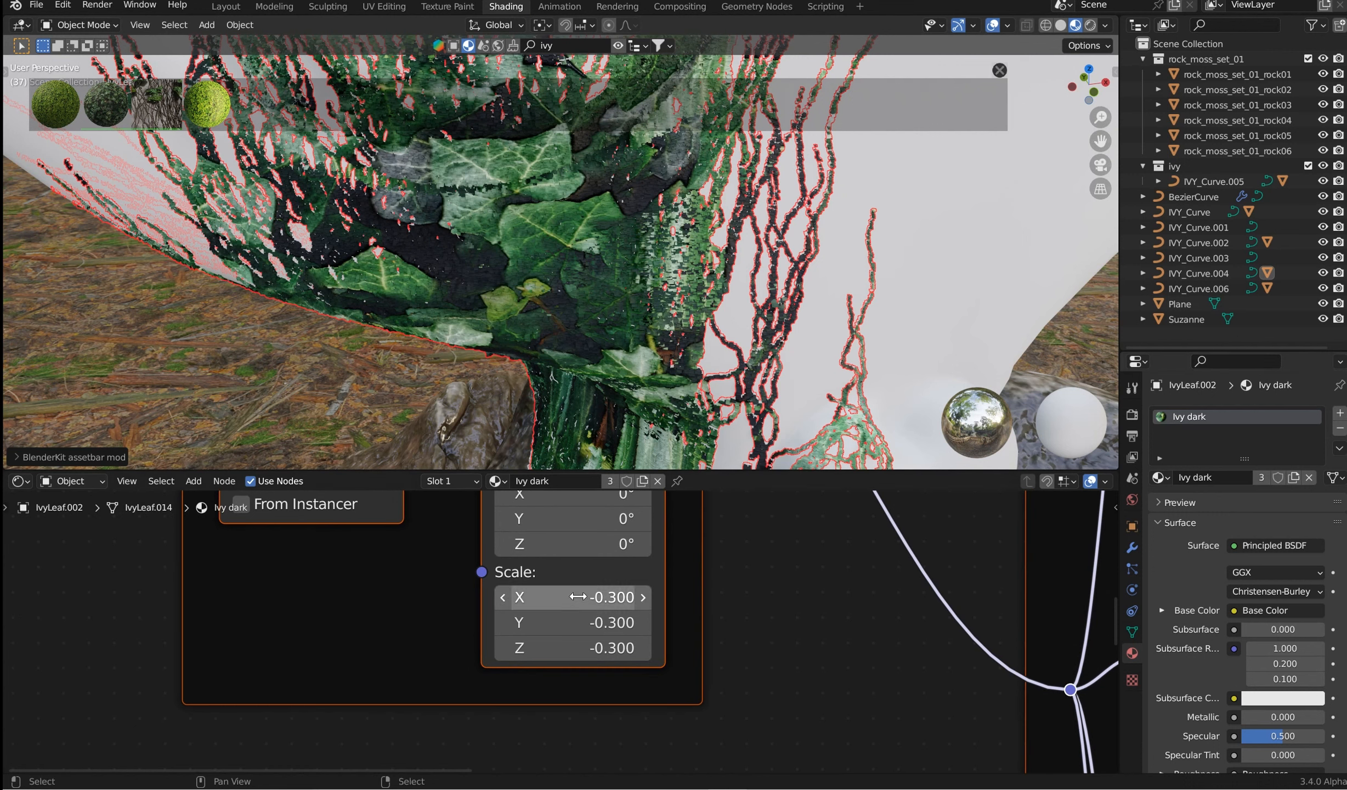
{"action": "left_click_drag", "start_coordinate": [578, 597], "coordinate": [713, 647]}
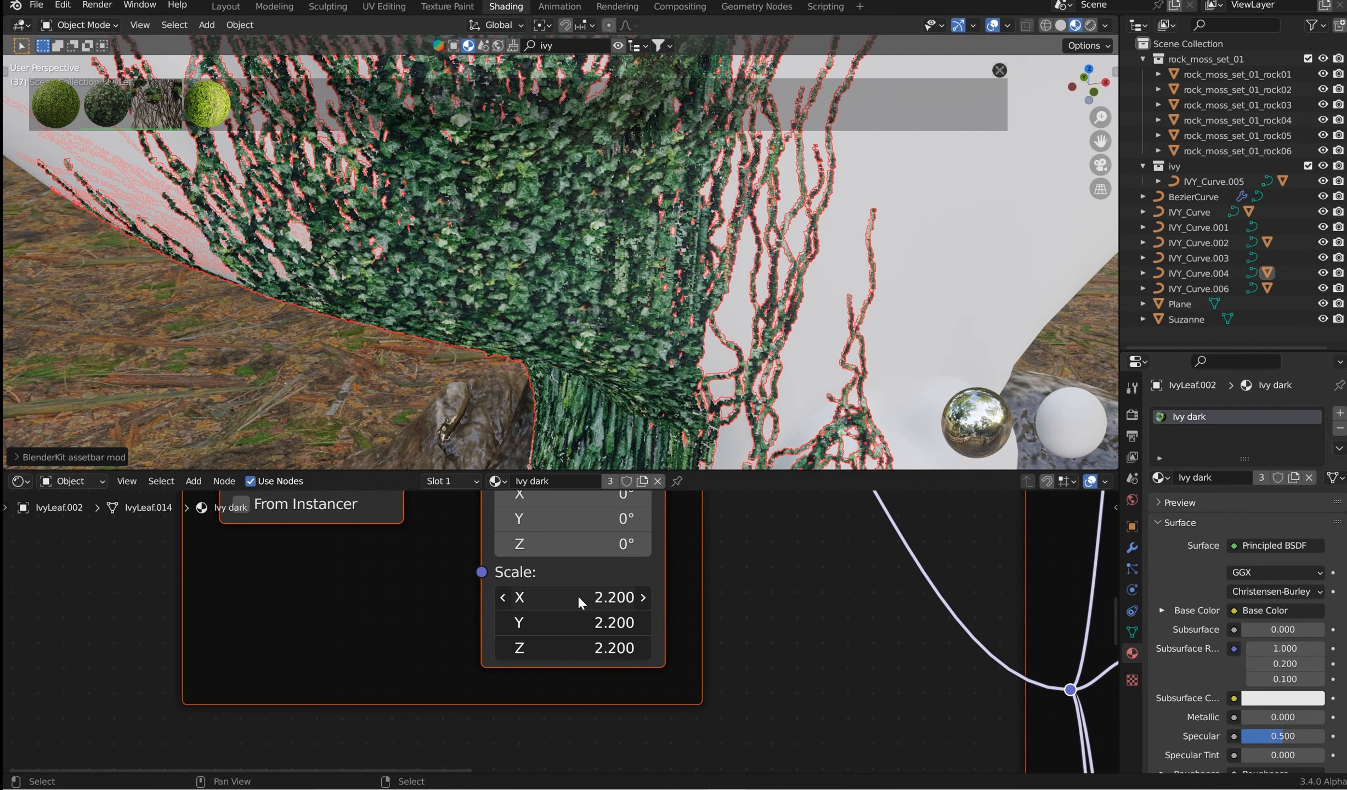
{"action": "scroll", "coordinate": [528, 216], "scroll_direction": "up", "scroll_amount": 10}
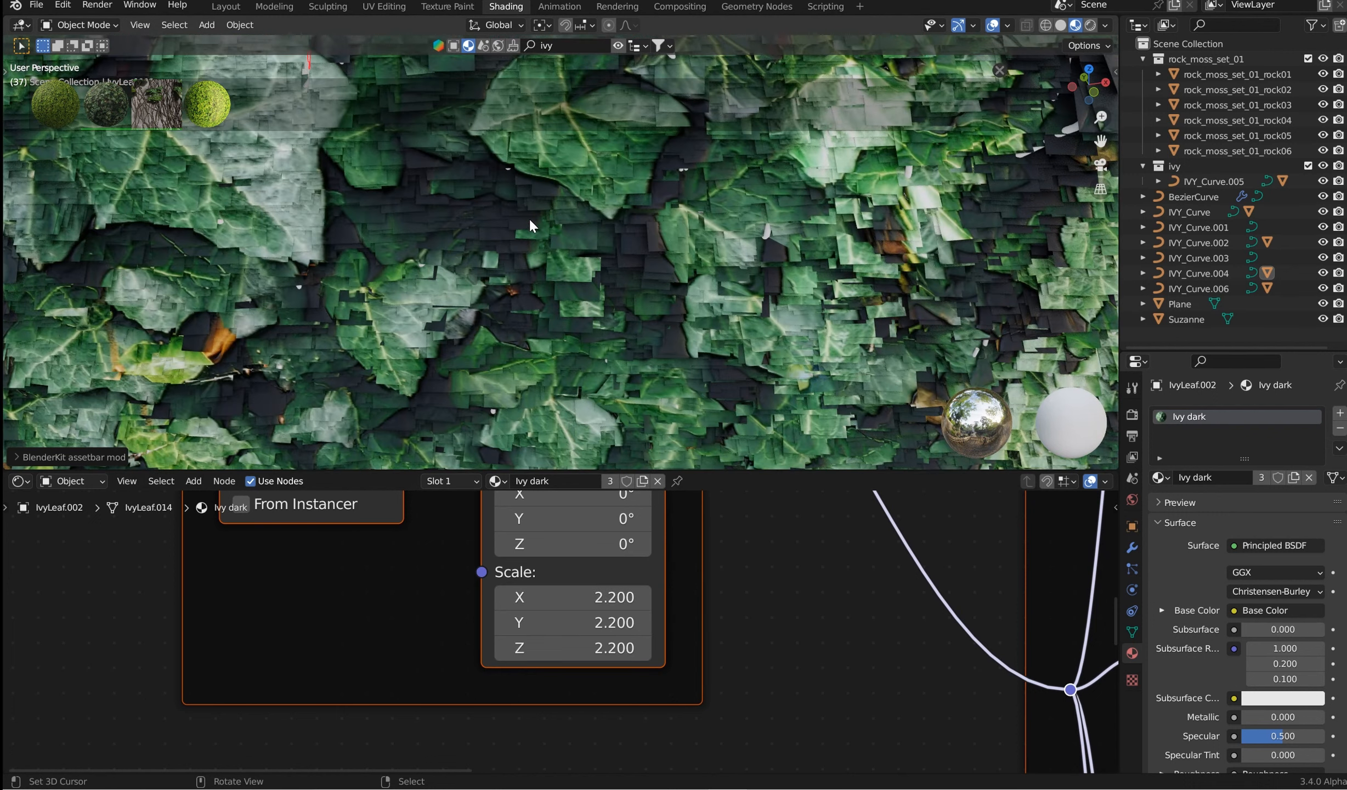
{"action": "scroll", "coordinate": [528, 217], "scroll_direction": "down", "scroll_amount": 10}
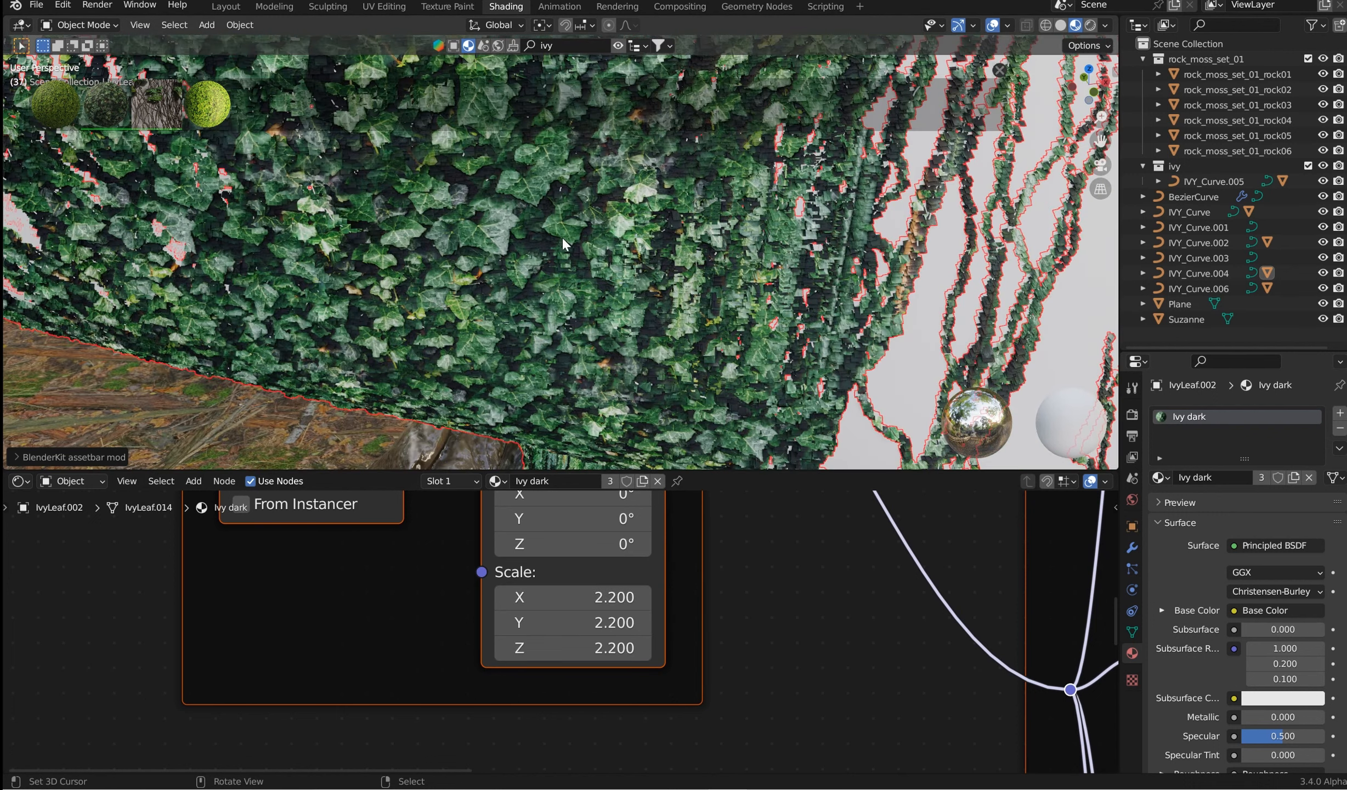
{"action": "scroll", "coordinate": [562, 240], "scroll_direction": "up", "scroll_amount": 6}
{"action": "scroll", "coordinate": [472, 178], "scroll_direction": "down", "scroll_amount": 6}
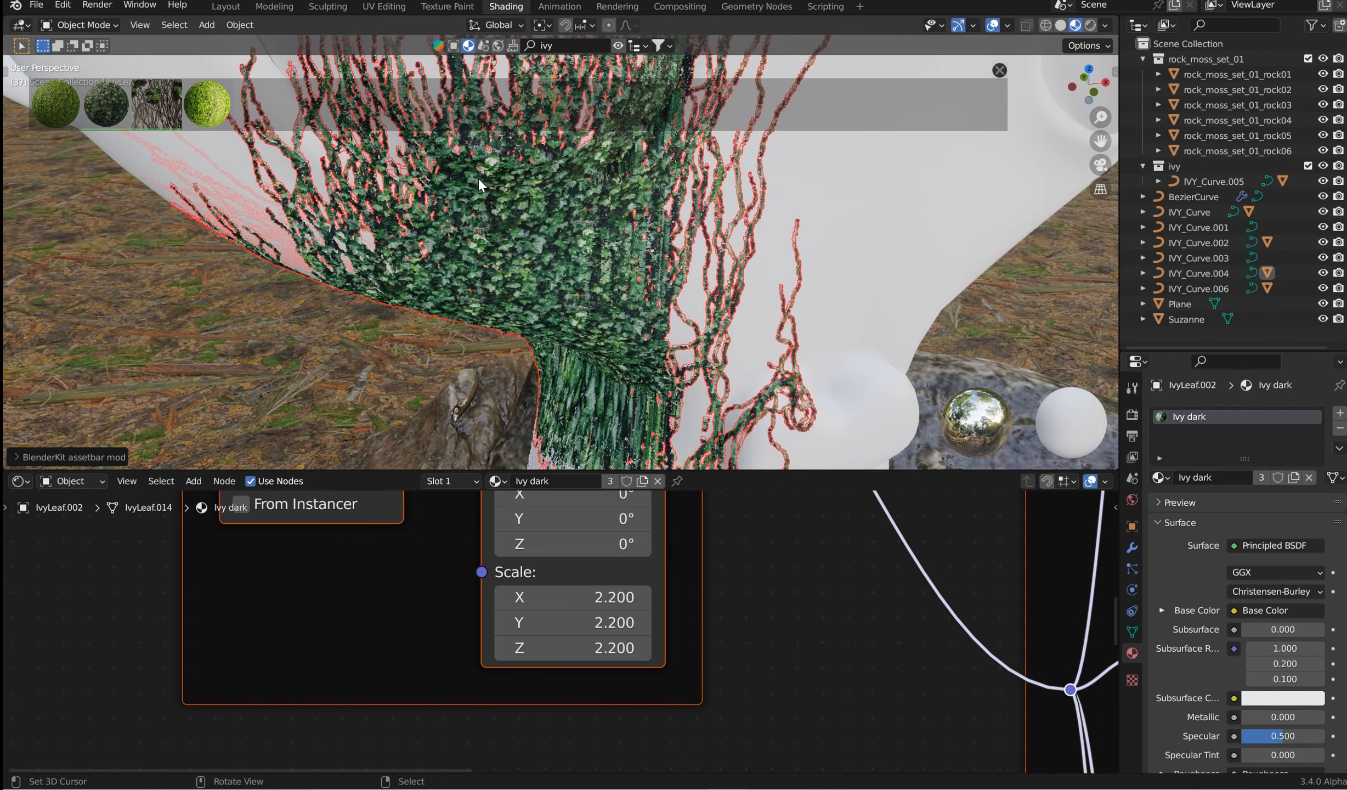
Step: Select Suzanne, check the ivy's overall look from the front, and close the material library results
{"action": "left_click", "coordinate": [840, 222]}
{"action": "scroll", "coordinate": [963, 264], "scroll_direction": "down", "scroll_amount": 5}
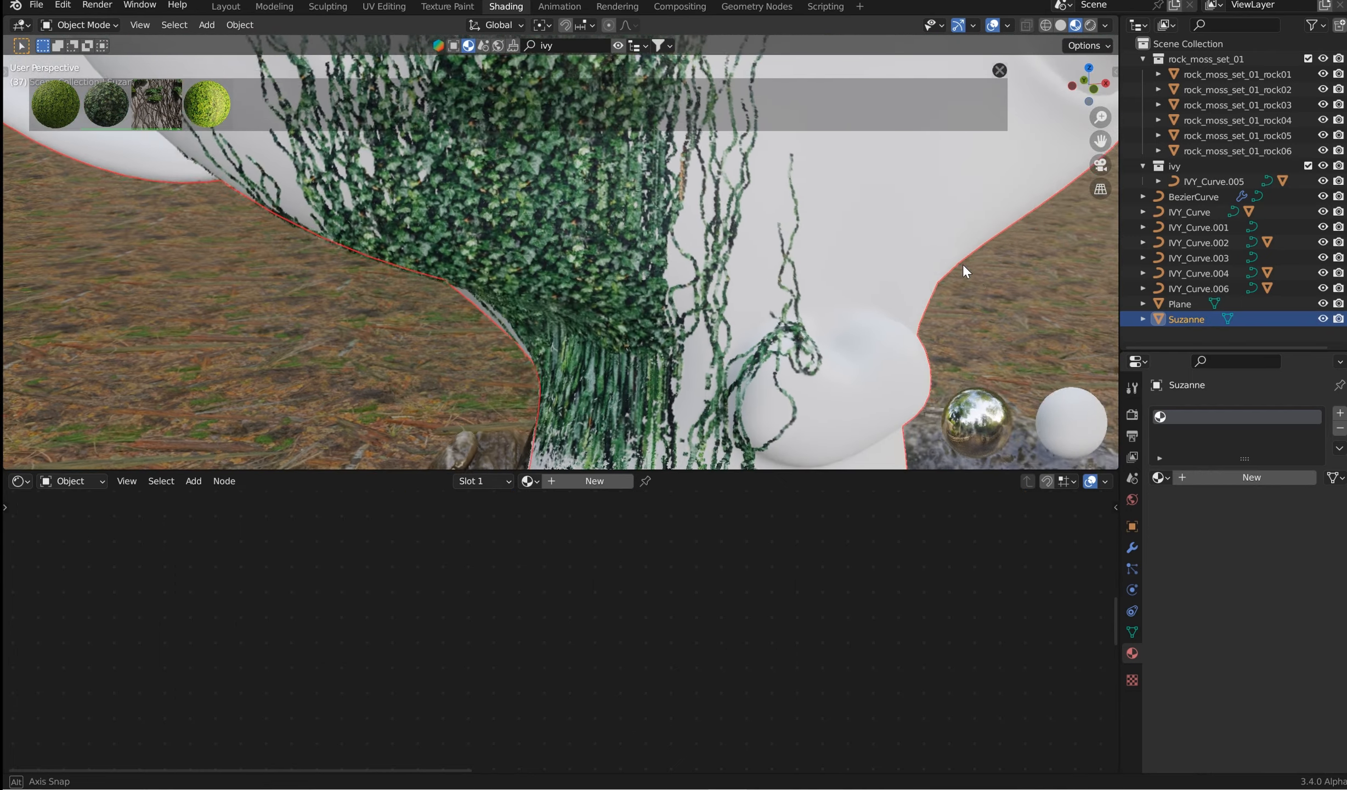
{"action": "middle_click_drag", "start_coordinate": [872, 275], "coordinate": [876, 287]}
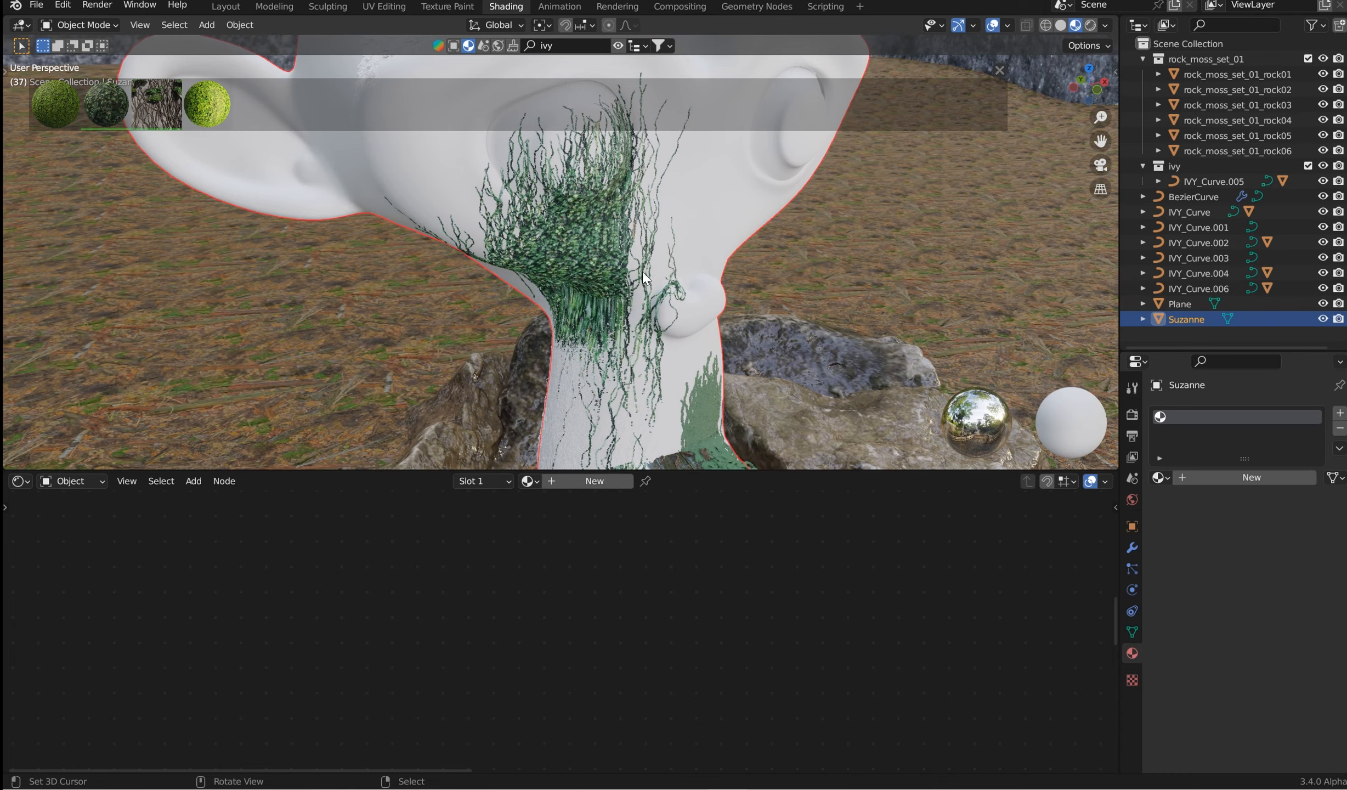
{"action": "middle_click_drag", "start_coordinate": [751, 246], "coordinate": [737, 238]}
{"action": "left_click", "coordinate": [1000, 70]}
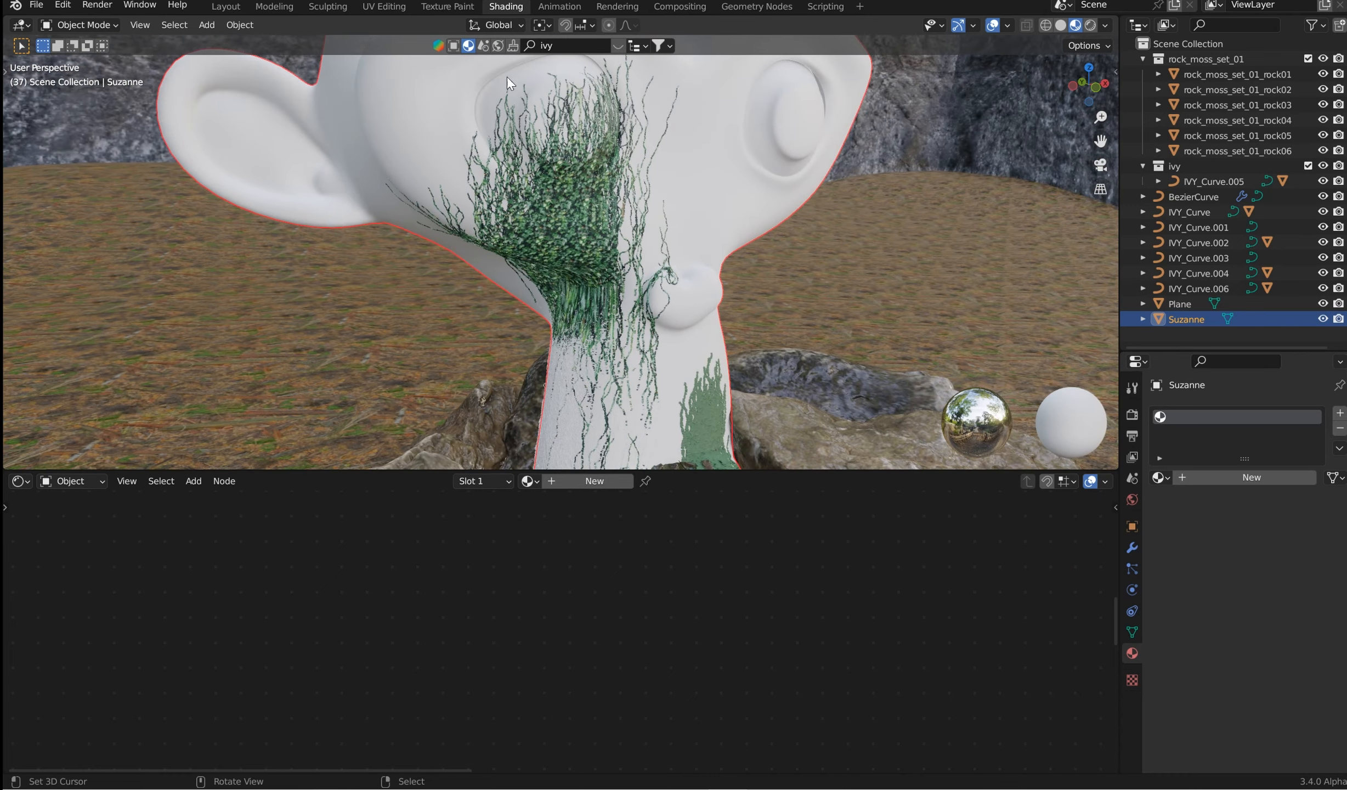
Step: Return to the Layout workspace and examine the ivy on Suzanne's neck up close and from the side
{"action": "left_click", "coordinate": [226, 6]}
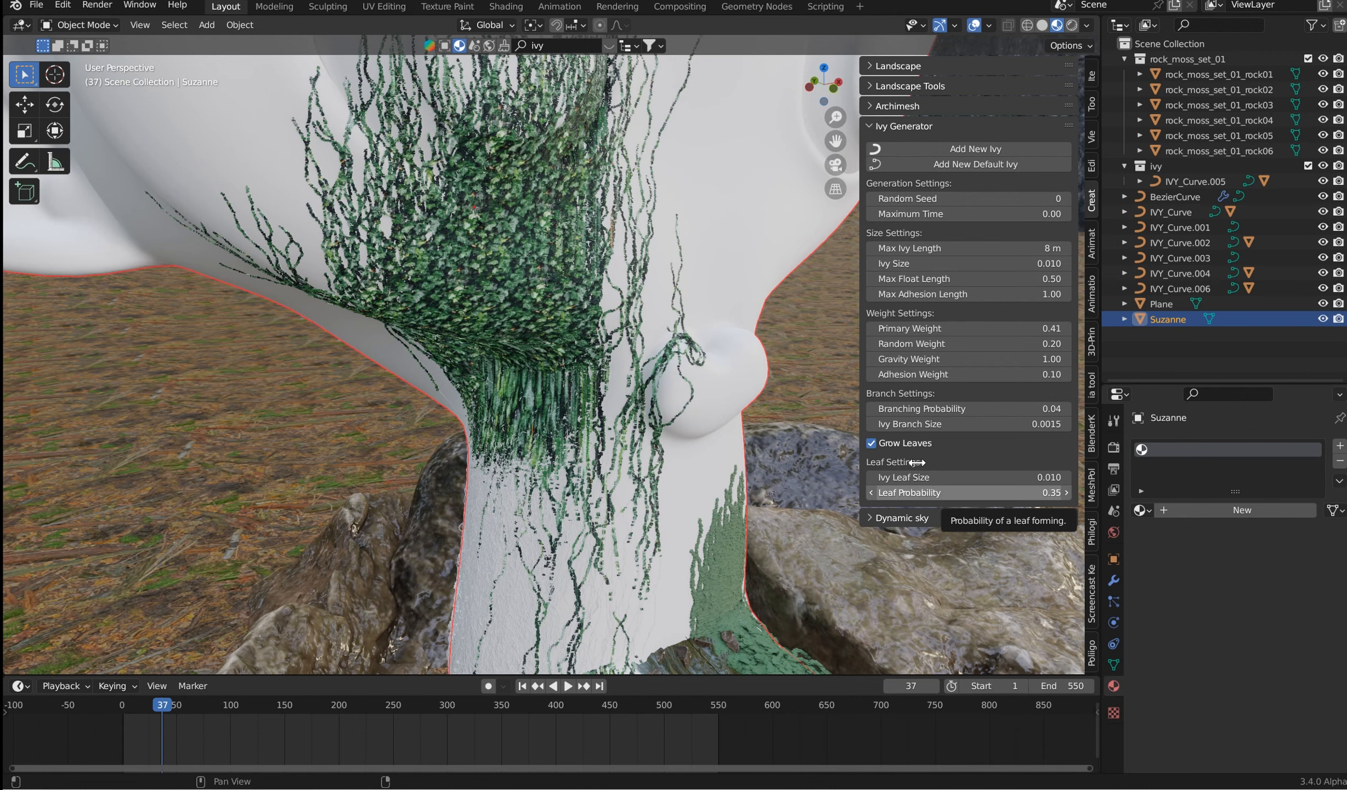
{"action": "scroll", "coordinate": [539, 265], "scroll_direction": "up", "scroll_amount": 3}
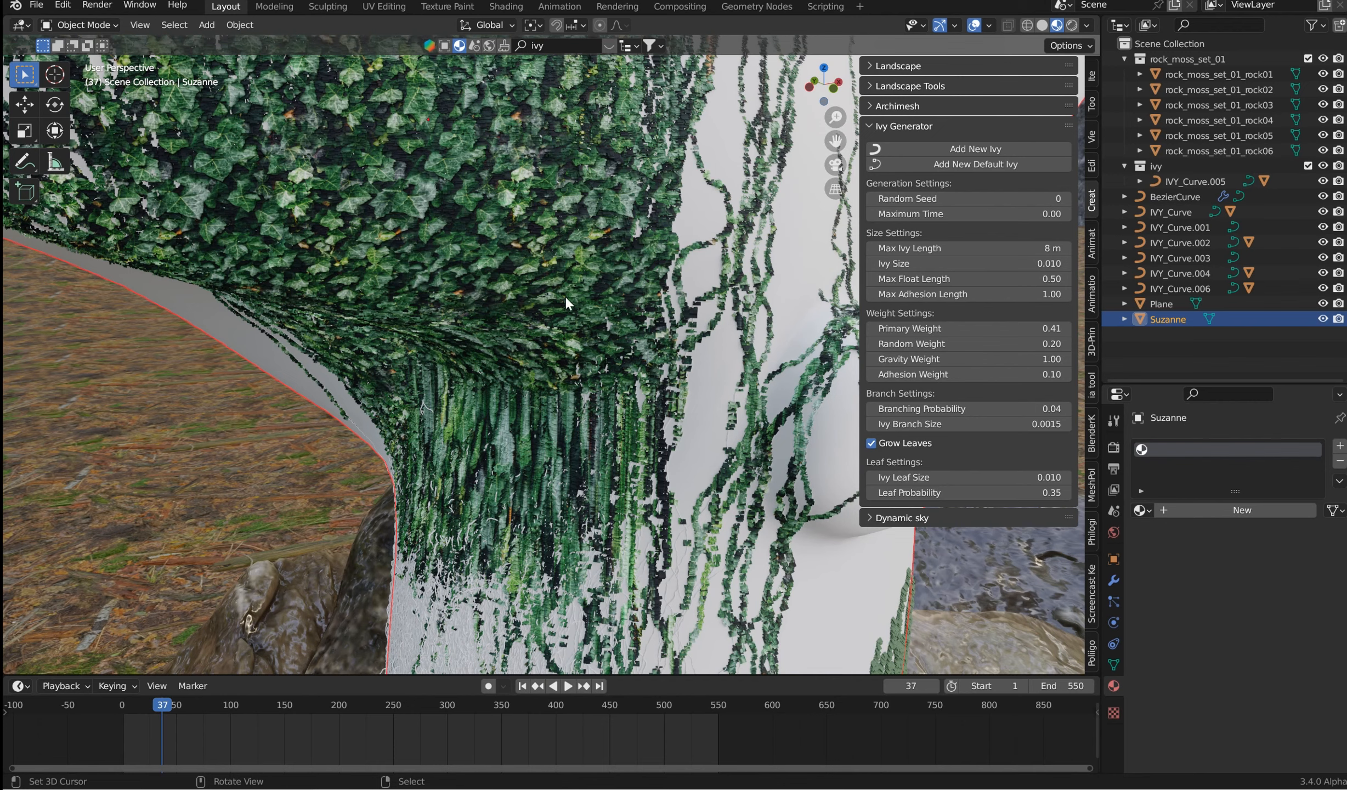
{"action": "scroll", "coordinate": [636, 420], "scroll_direction": "down", "scroll_amount": 5}
{"action": "middle_click_drag", "start_coordinate": [637, 431], "coordinate": [664, 418]}
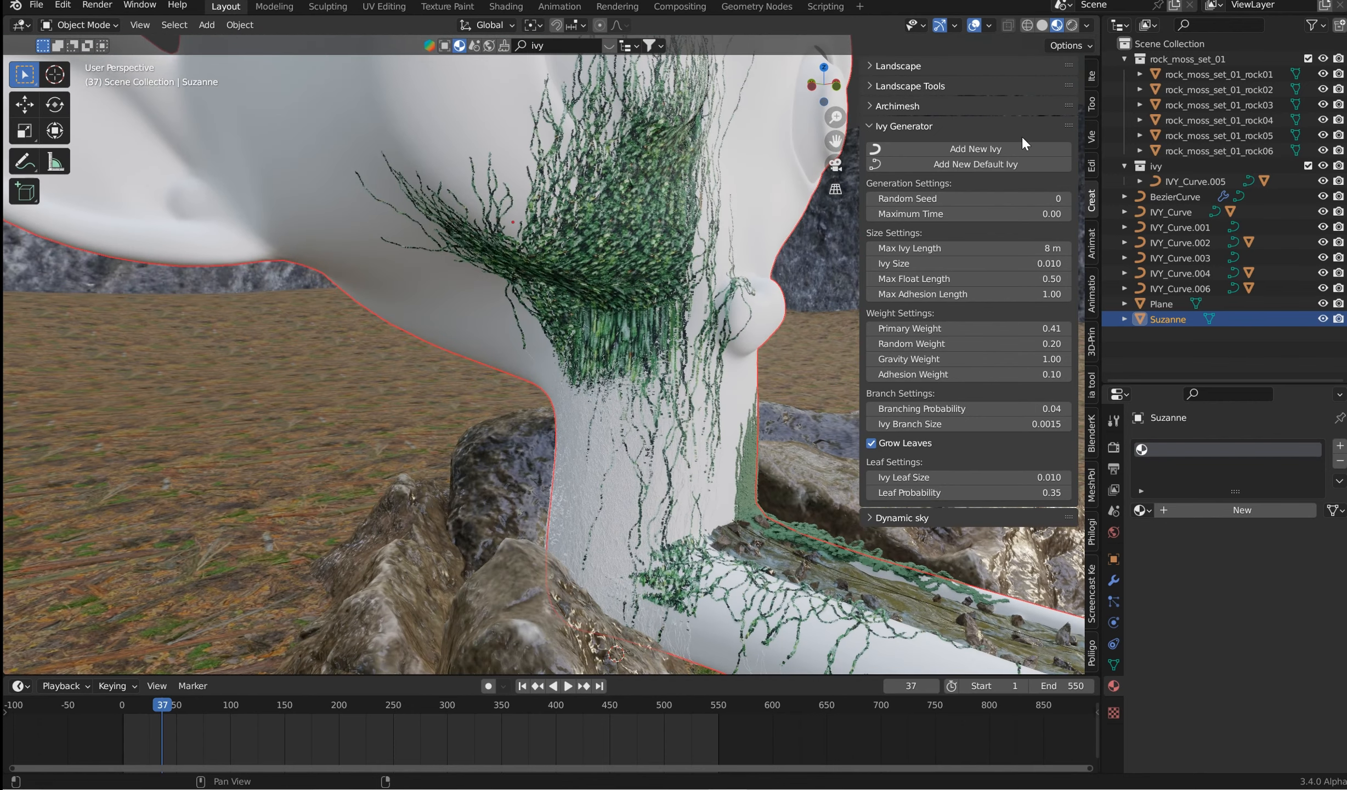
{"action": "middle_click_drag", "start_coordinate": [822, 307], "coordinate": [643, 239], "text": "shift"}
{"action": "right_click", "coordinate": [744, 249]}
{"action": "key", "text": "n"}
{"action": "middle_click_drag", "start_coordinate": [698, 415], "coordinate": [659, 441]}
{"action": "right_click", "coordinate": [656, 441]}
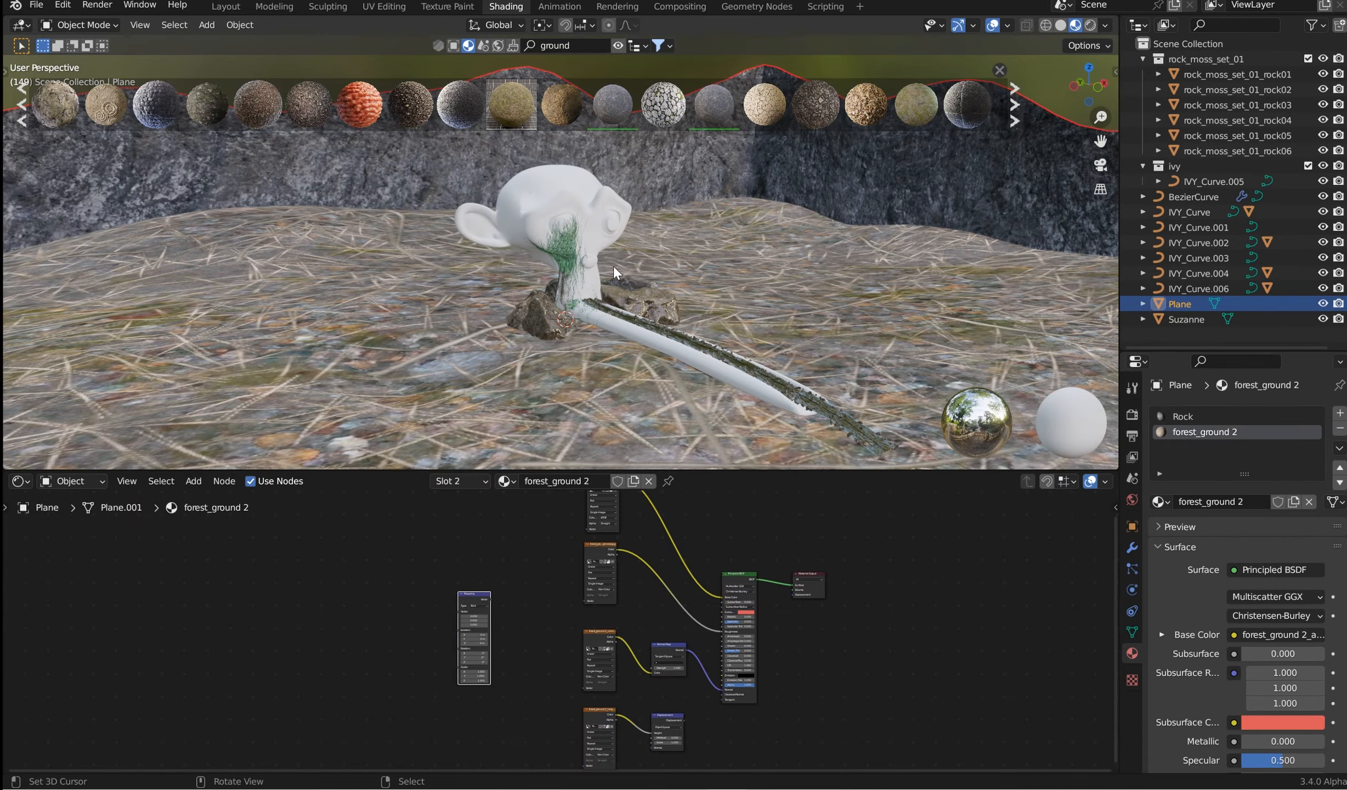
Step: Filter the ground material search to texture-based materials and check the ground around Suzanne
{"action": "mouse_move", "coordinate": [614, 266]}
{"action": "middle_mouse_down"}
{"action": "mouse_move", "coordinate": [635, 283]}
{"action": "mouse_move", "coordinate": [589, 267]}
{"action": "middle_mouse_up"}
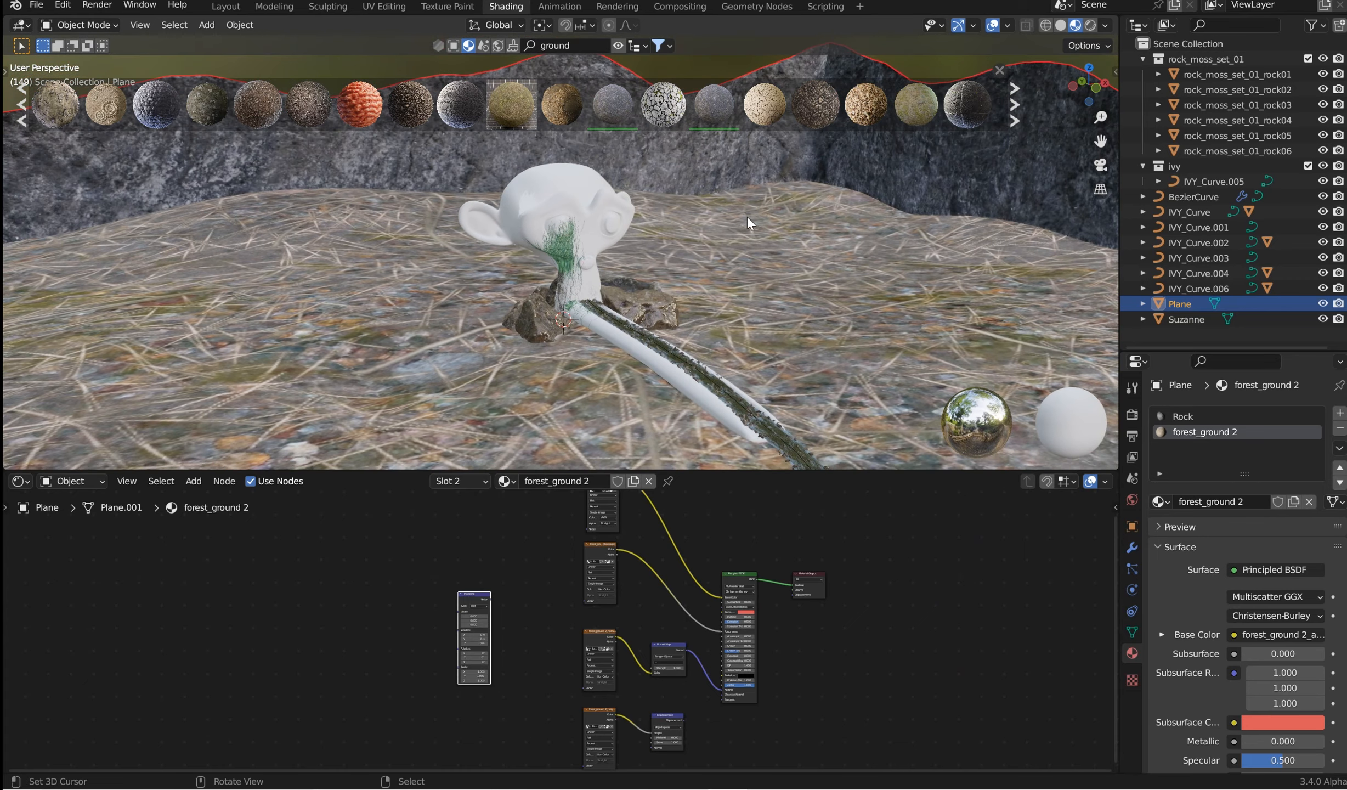
{"action": "left_click", "coordinate": [670, 45]}
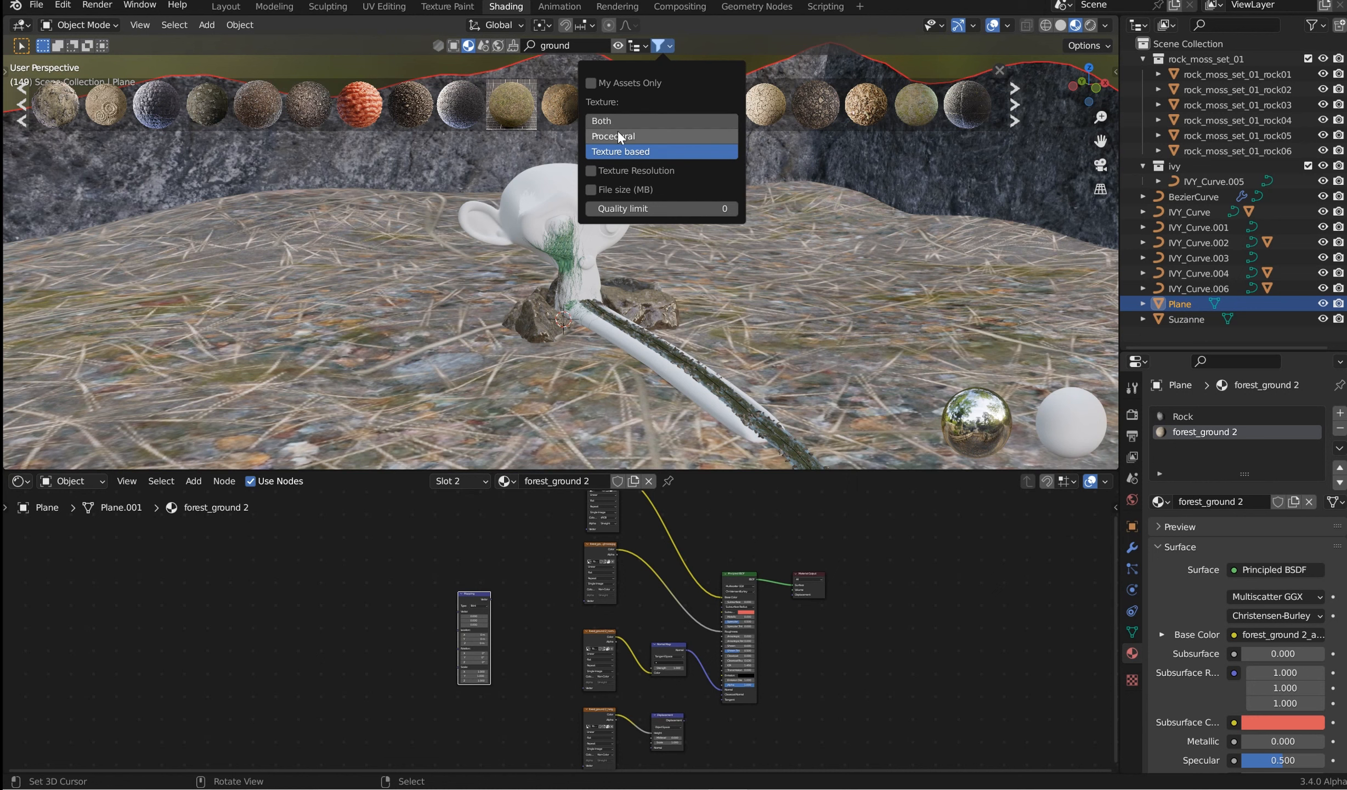
{"action": "left_click", "coordinate": [622, 153]}
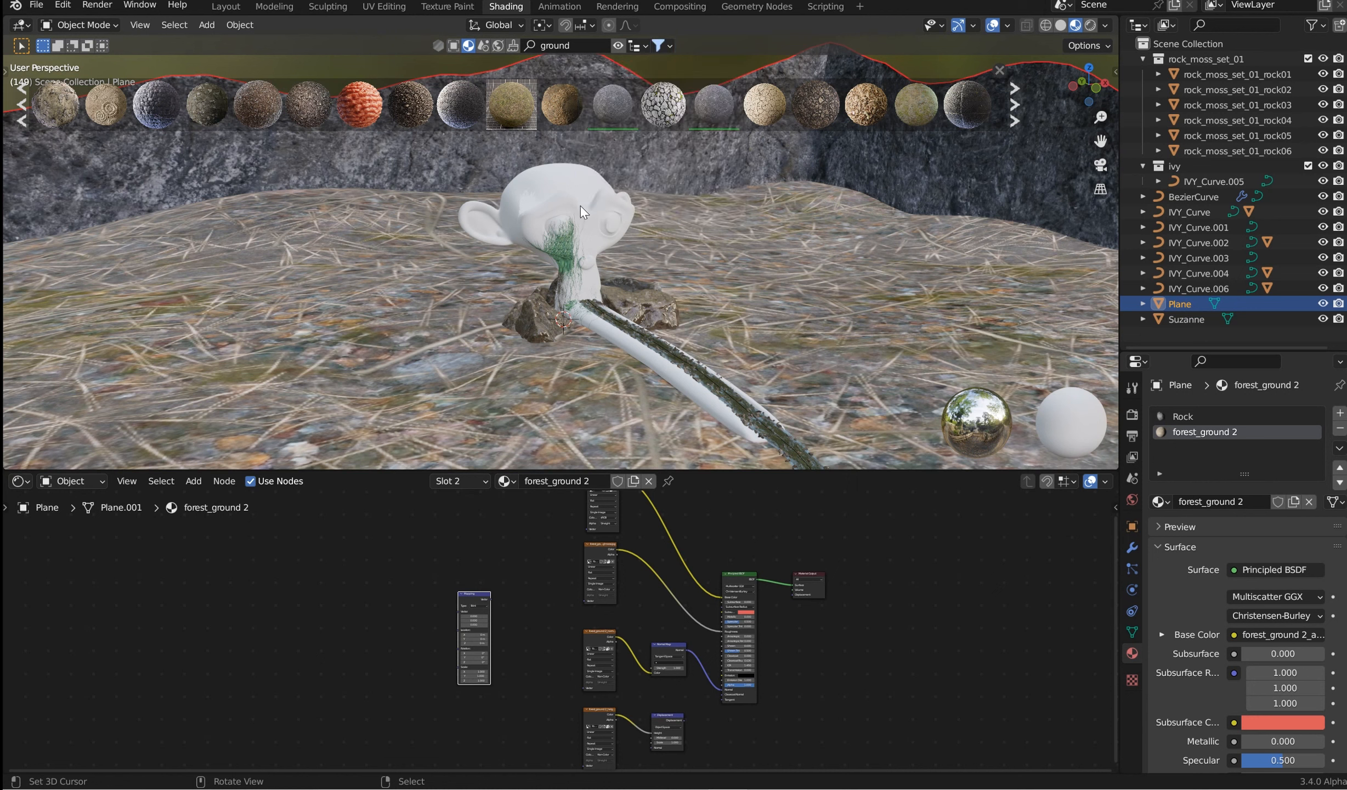
{"action": "mouse_move", "coordinate": [441, 358]}
{"action": "middle_mouse_down"}
{"action": "mouse_move", "coordinate": [506, 347]}
{"action": "mouse_move", "coordinate": [462, 330]}
{"action": "mouse_move", "coordinate": [440, 338]}
{"action": "mouse_move", "coordinate": [446, 353]}
{"action": "middle_mouse_up"}
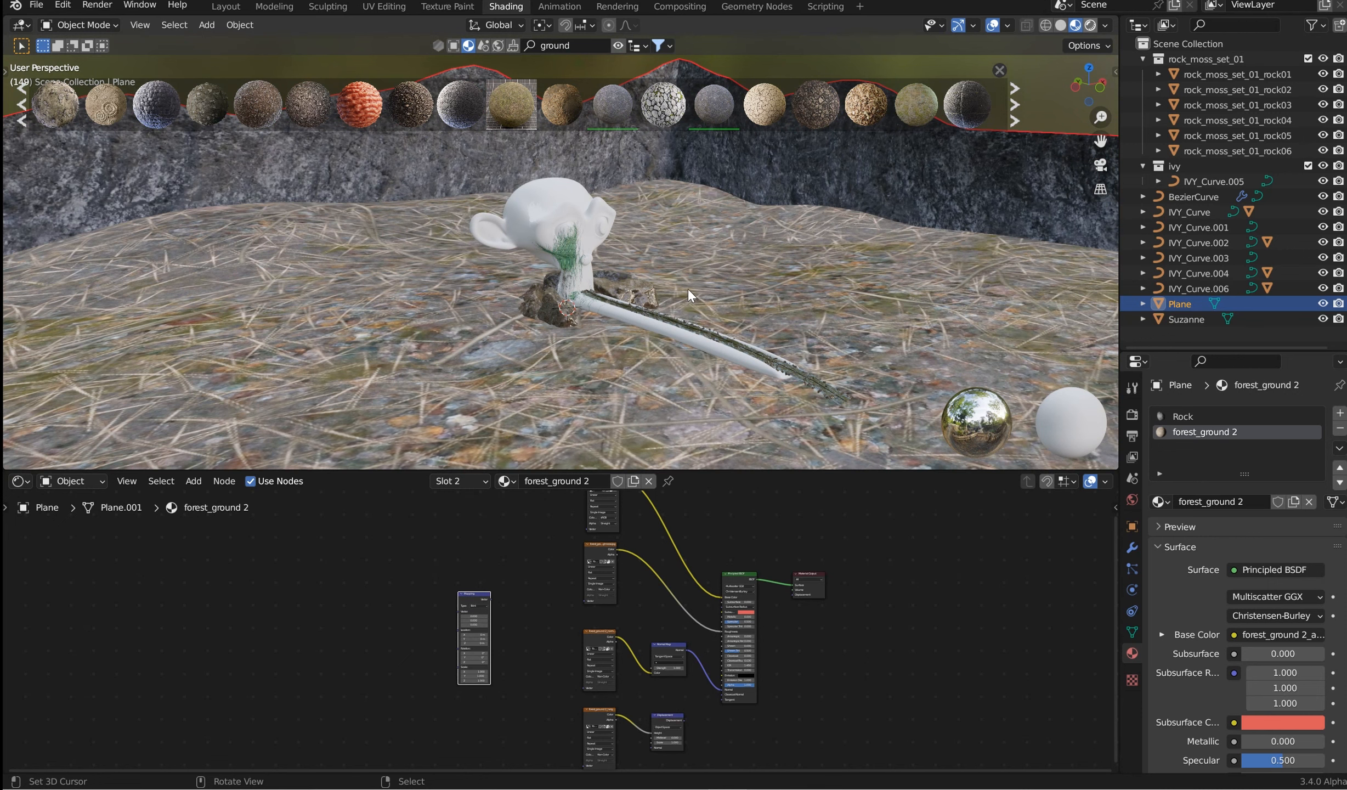
Step: Examine the lighting on Suzanne and the terrain in rendered shading from several angles, and return to material preview
{"action": "left_click", "coordinate": [1090, 25]}
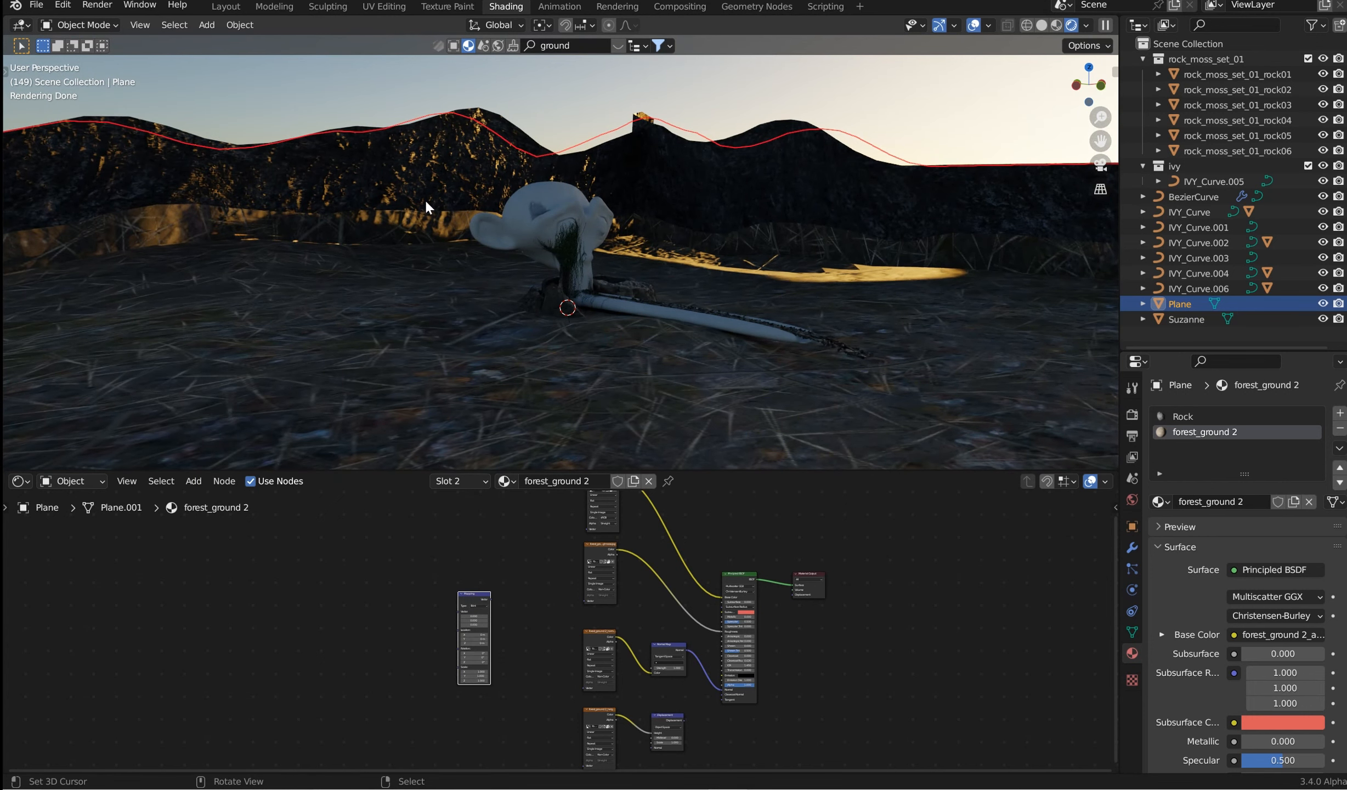
{"action": "middle_click_drag", "start_coordinate": [444, 191], "coordinate": [303, 236]}
{"action": "middle_click_drag", "start_coordinate": [405, 208], "coordinate": [521, 206]}
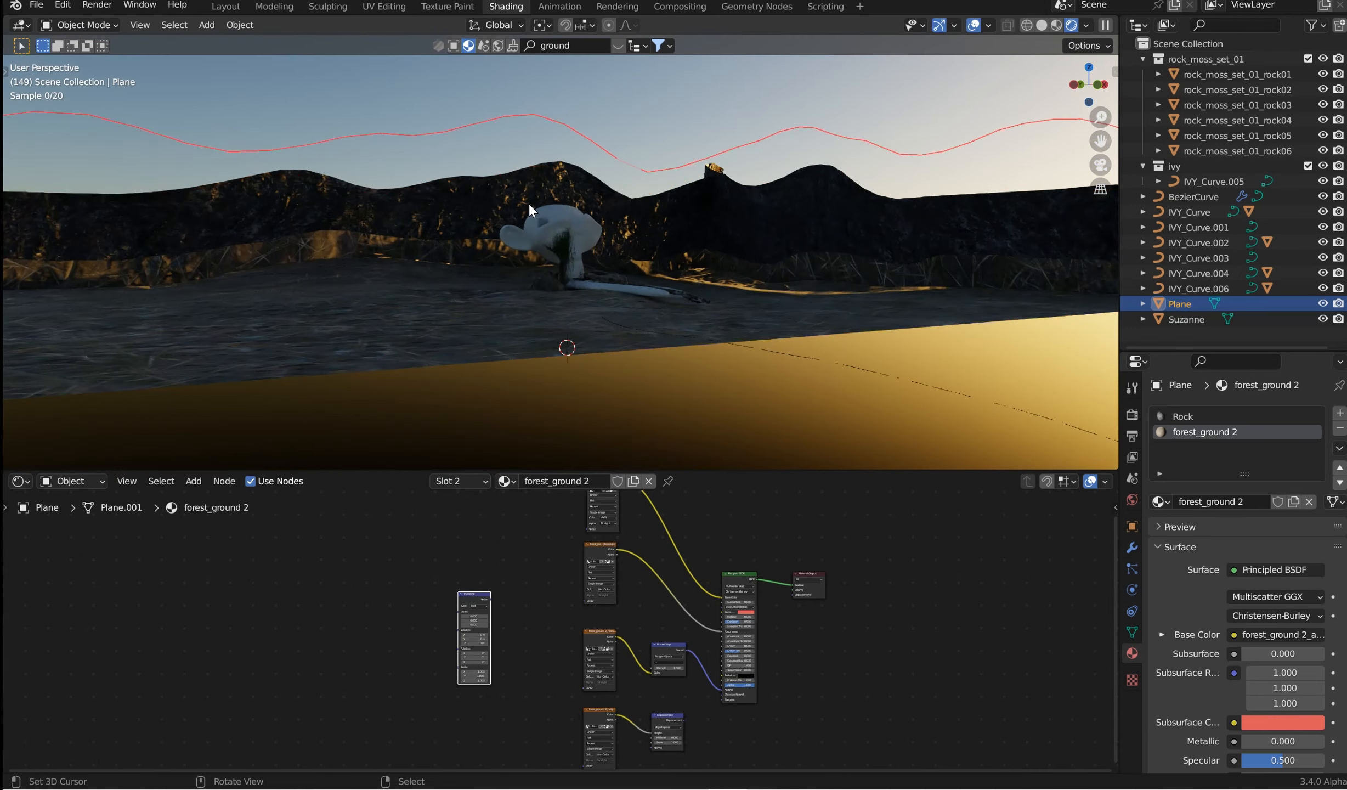
{"action": "scroll", "coordinate": [529, 201], "scroll_direction": "up", "scroll_amount": 6}
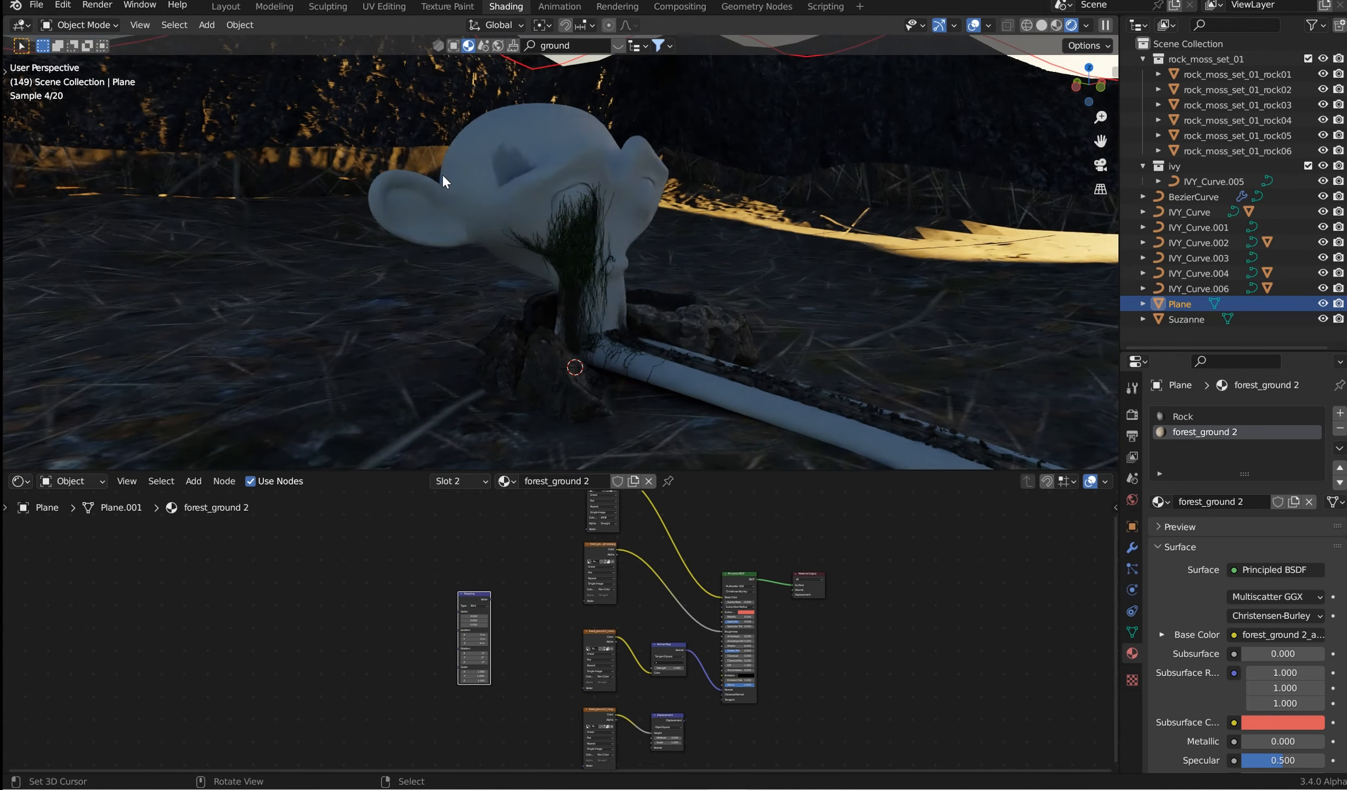
{"action": "middle_click_drag", "start_coordinate": [443, 173], "coordinate": [500, 148]}
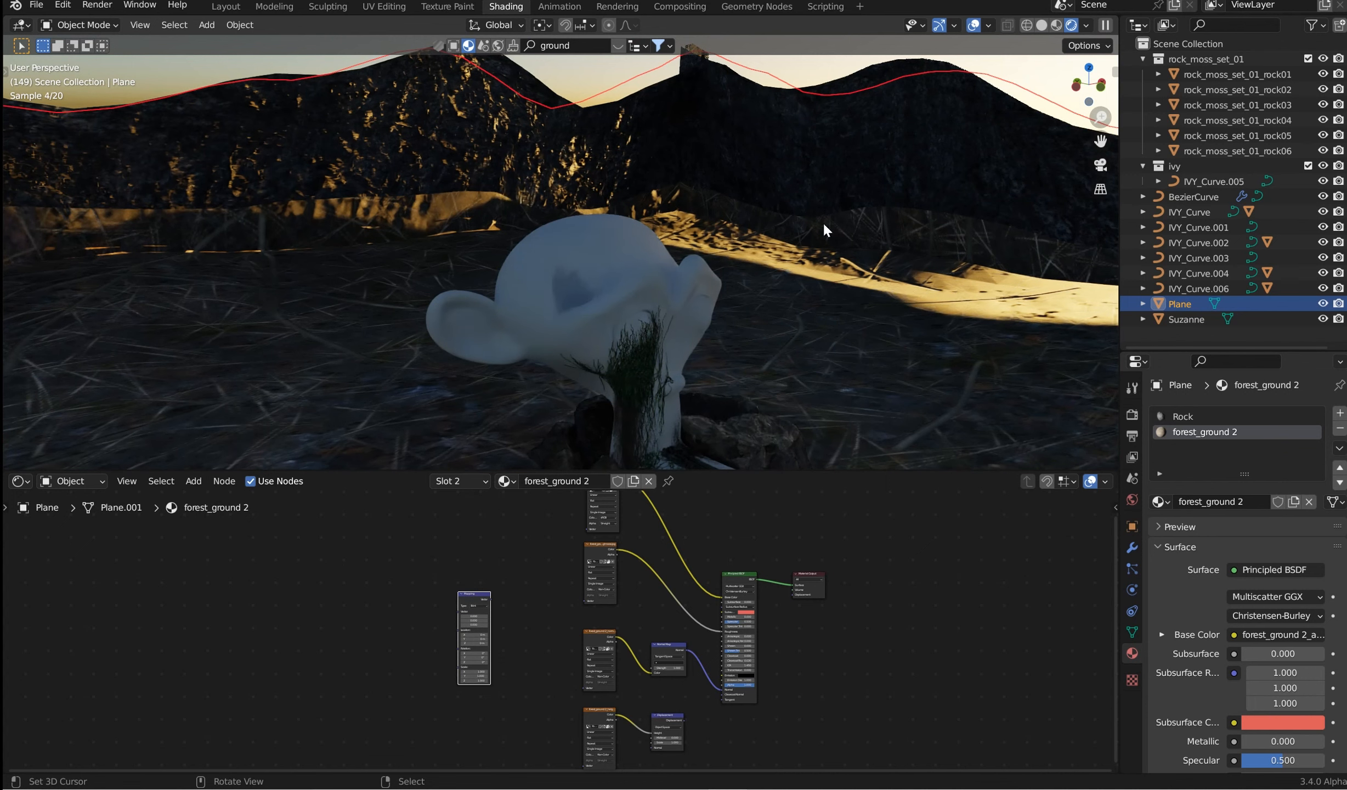
{"action": "middle_click_drag", "start_coordinate": [788, 284], "coordinate": [721, 376]}
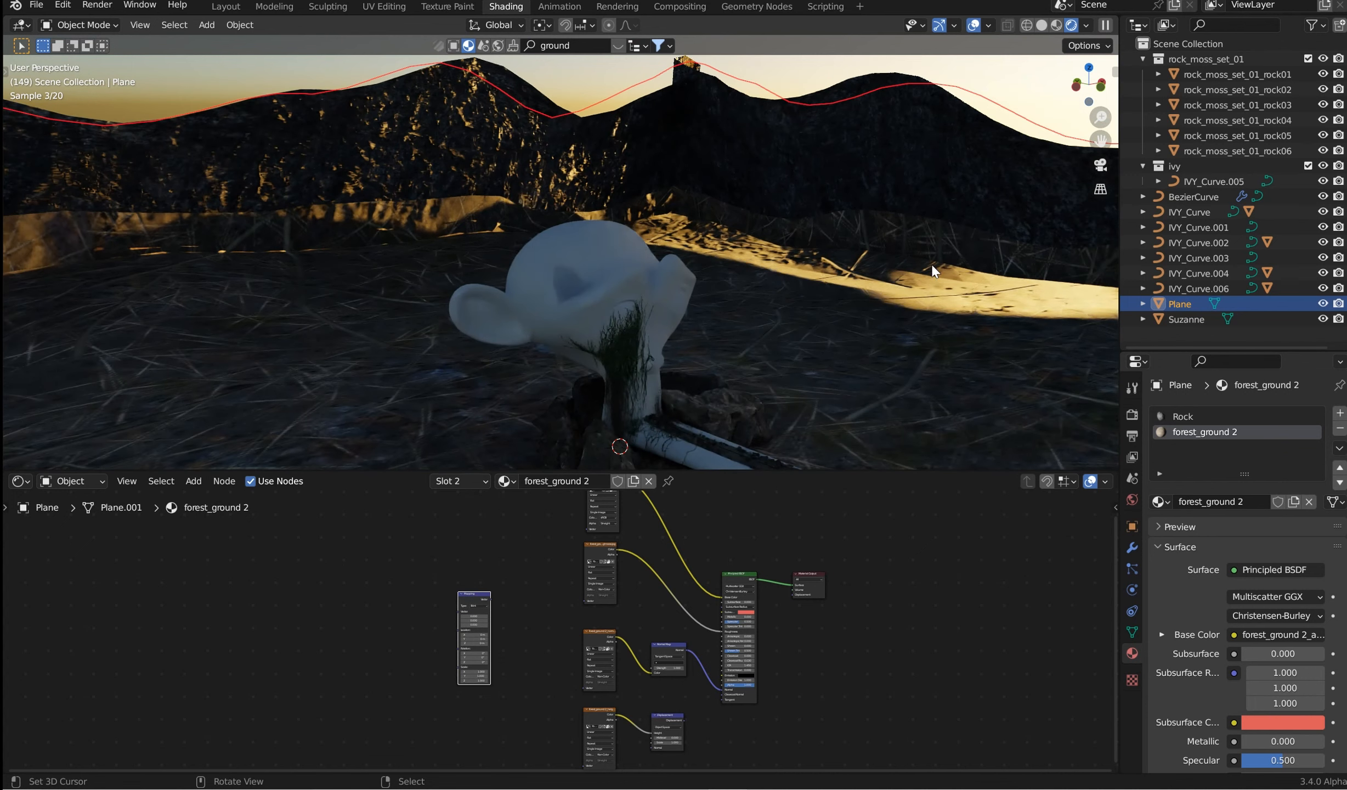
{"action": "left_click", "coordinate": [1058, 28]}
Step: Enlarge the node editor and rearrange the forest_ground 2 image texture and Displacement nodes into a compact layout
{"action": "middle_click_drag", "start_coordinate": [675, 326], "coordinate": [684, 291]}
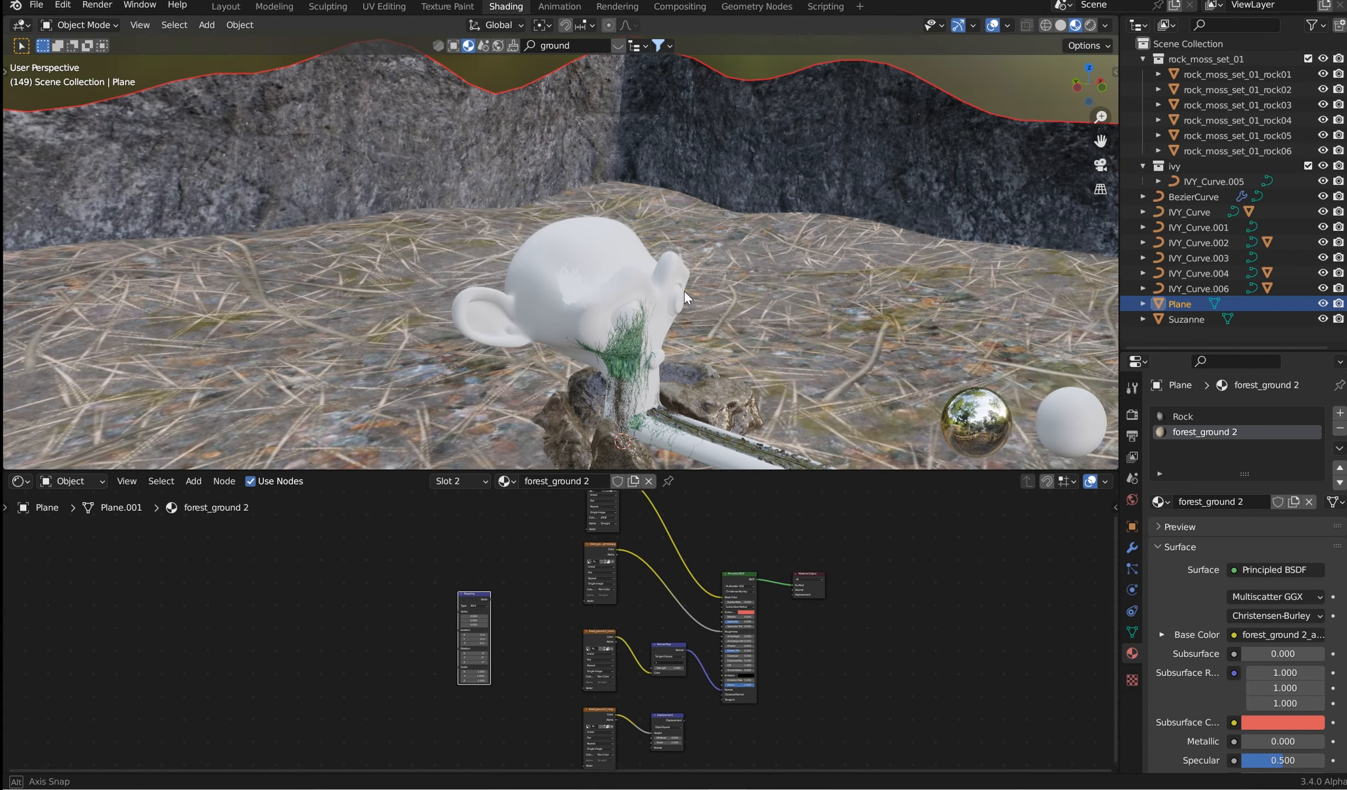
{"action": "middle_click_drag", "start_coordinate": [571, 321], "coordinate": [473, 341]}
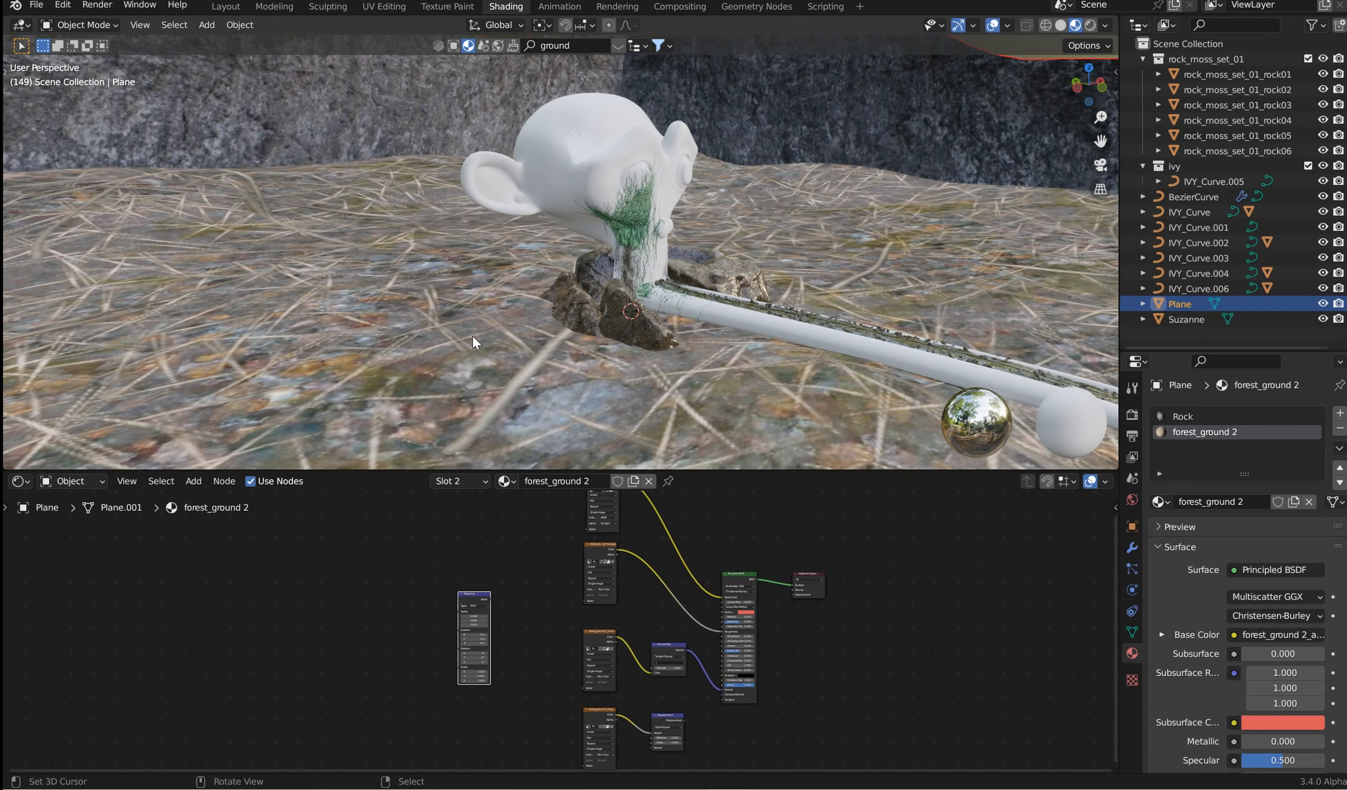
{"action": "scroll", "coordinate": [551, 561], "scroll_direction": "down", "scroll_amount": 2}
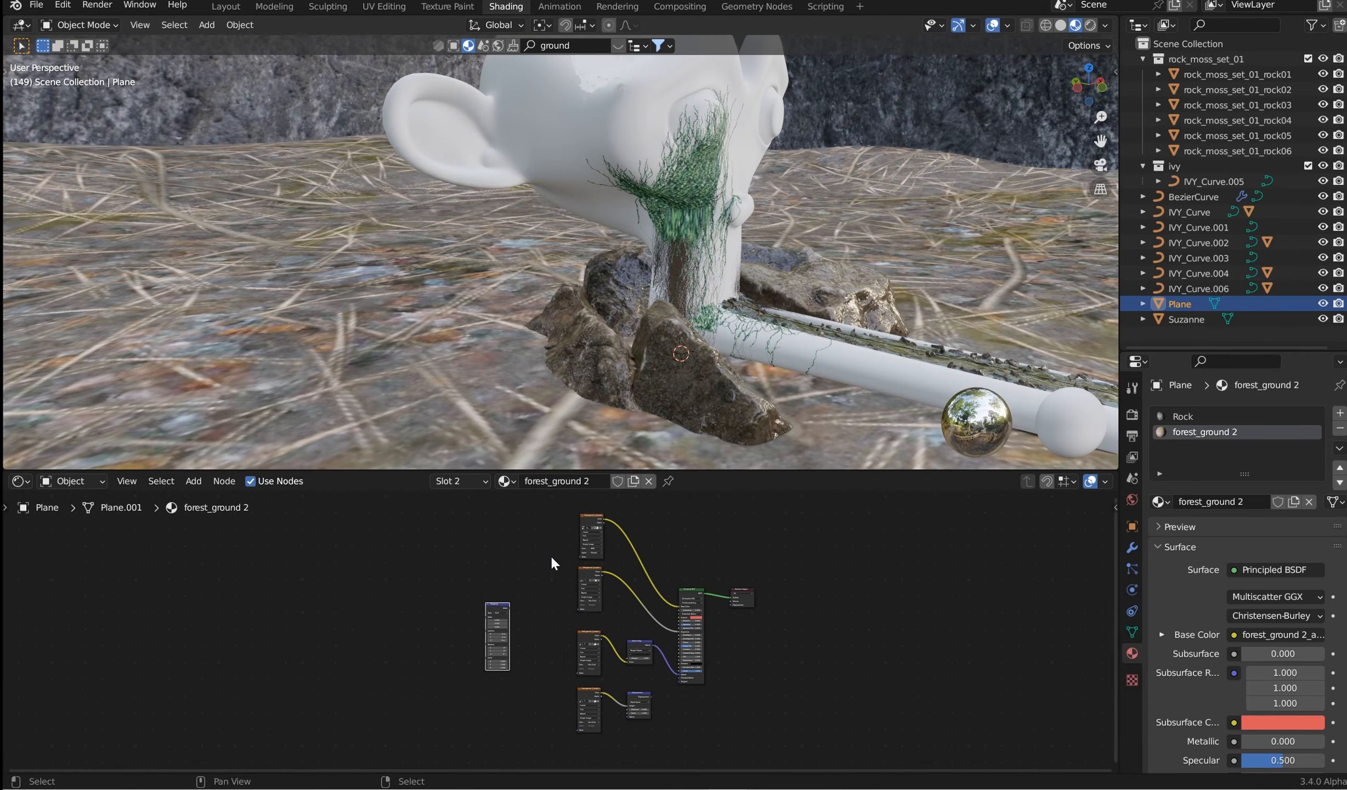
{"action": "middle_click_drag", "start_coordinate": [560, 580], "coordinate": [519, 582]}
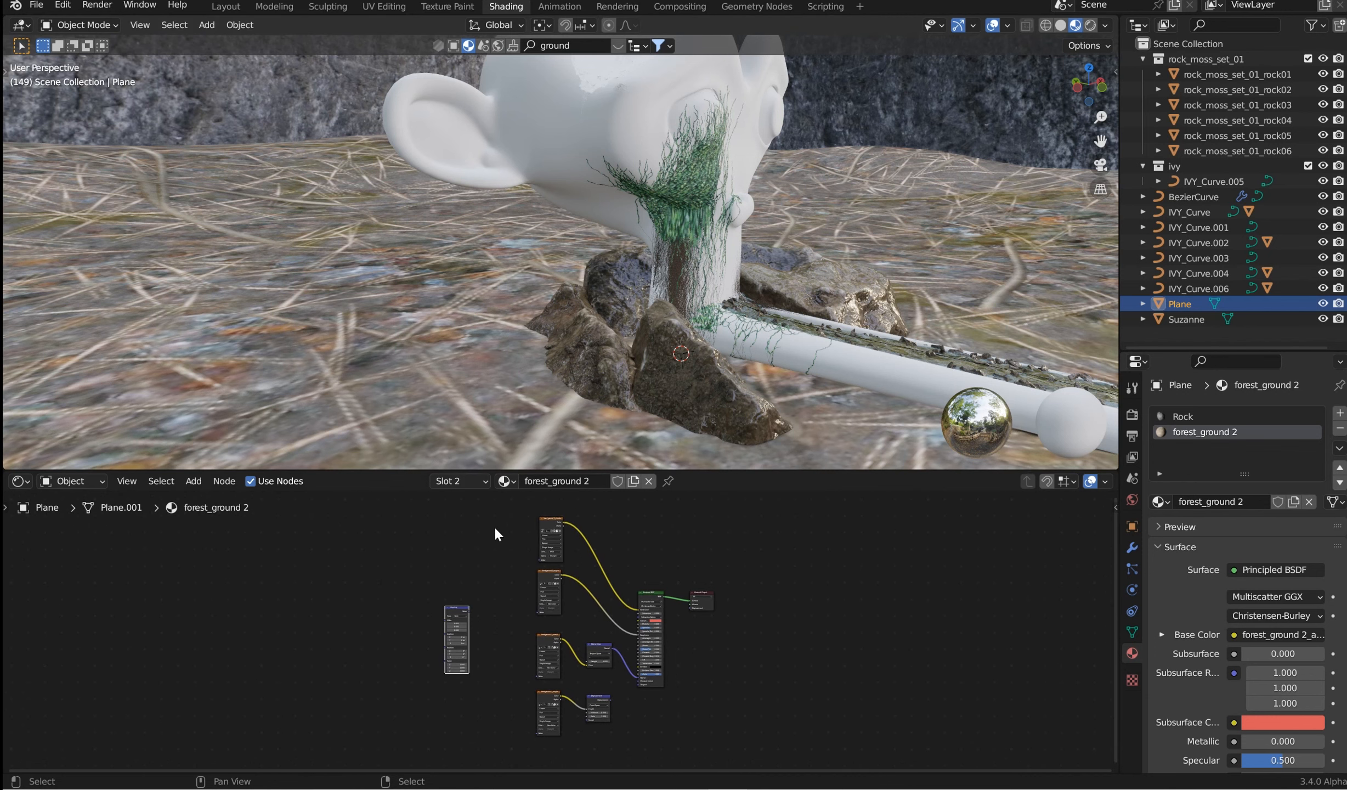
{"action": "scroll", "coordinate": [510, 546], "scroll_direction": "up", "scroll_amount": 3}
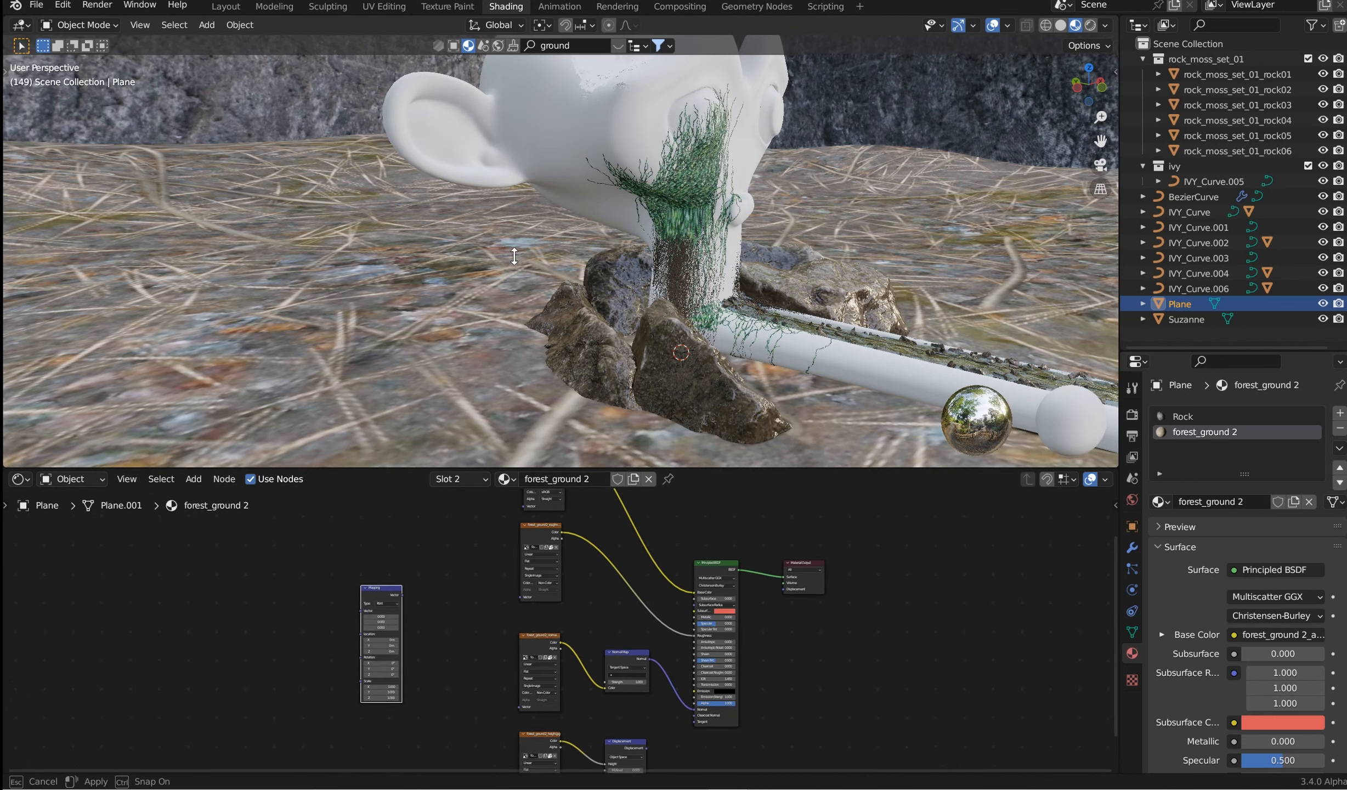
{"action": "left_click_drag", "start_coordinate": [485, 470], "coordinate": [485, 233]}
{"action": "scroll", "coordinate": [594, 322], "scroll_direction": "up", "scroll_amount": 3}
{"action": "scroll", "coordinate": [662, 405], "scroll_direction": "up", "scroll_amount": 2}
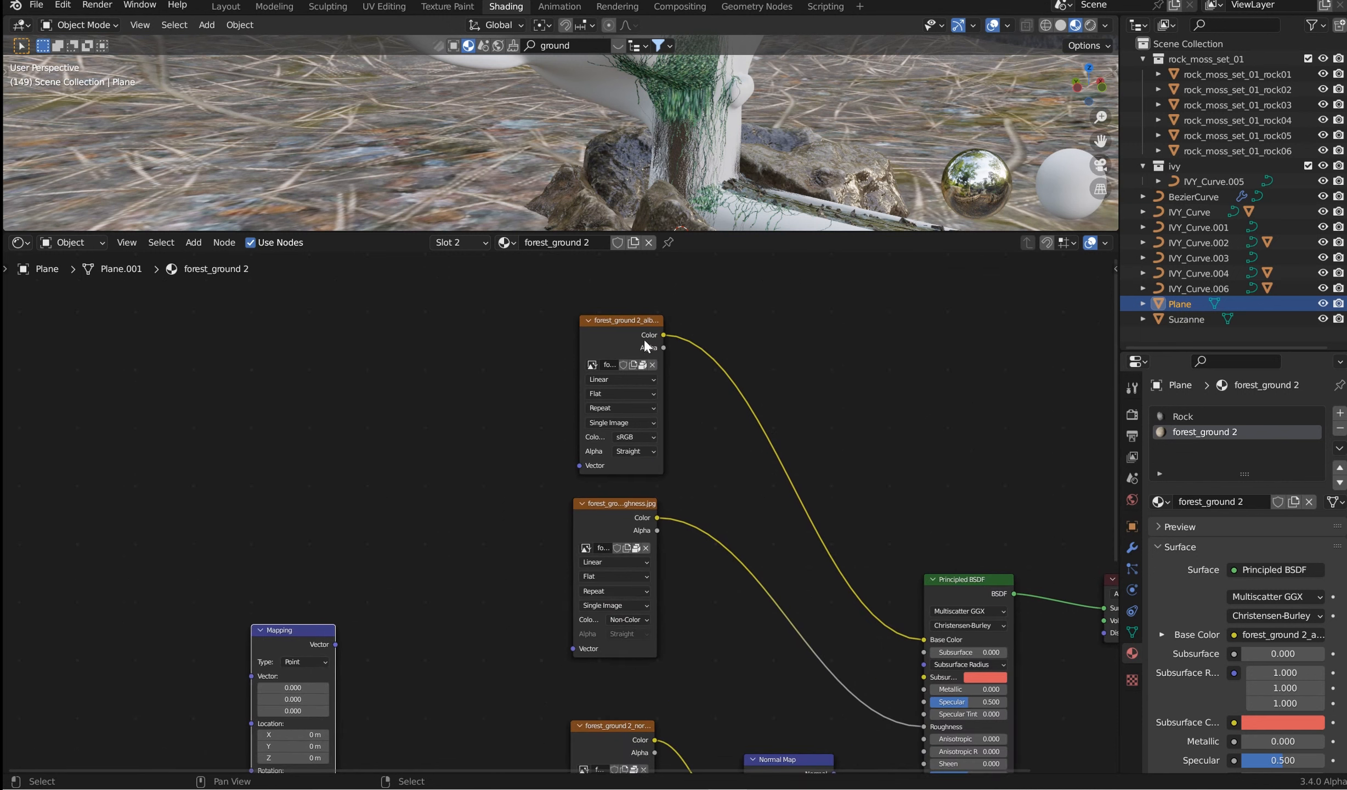
{"action": "left_click_drag", "start_coordinate": [621, 328], "coordinate": [608, 350]}
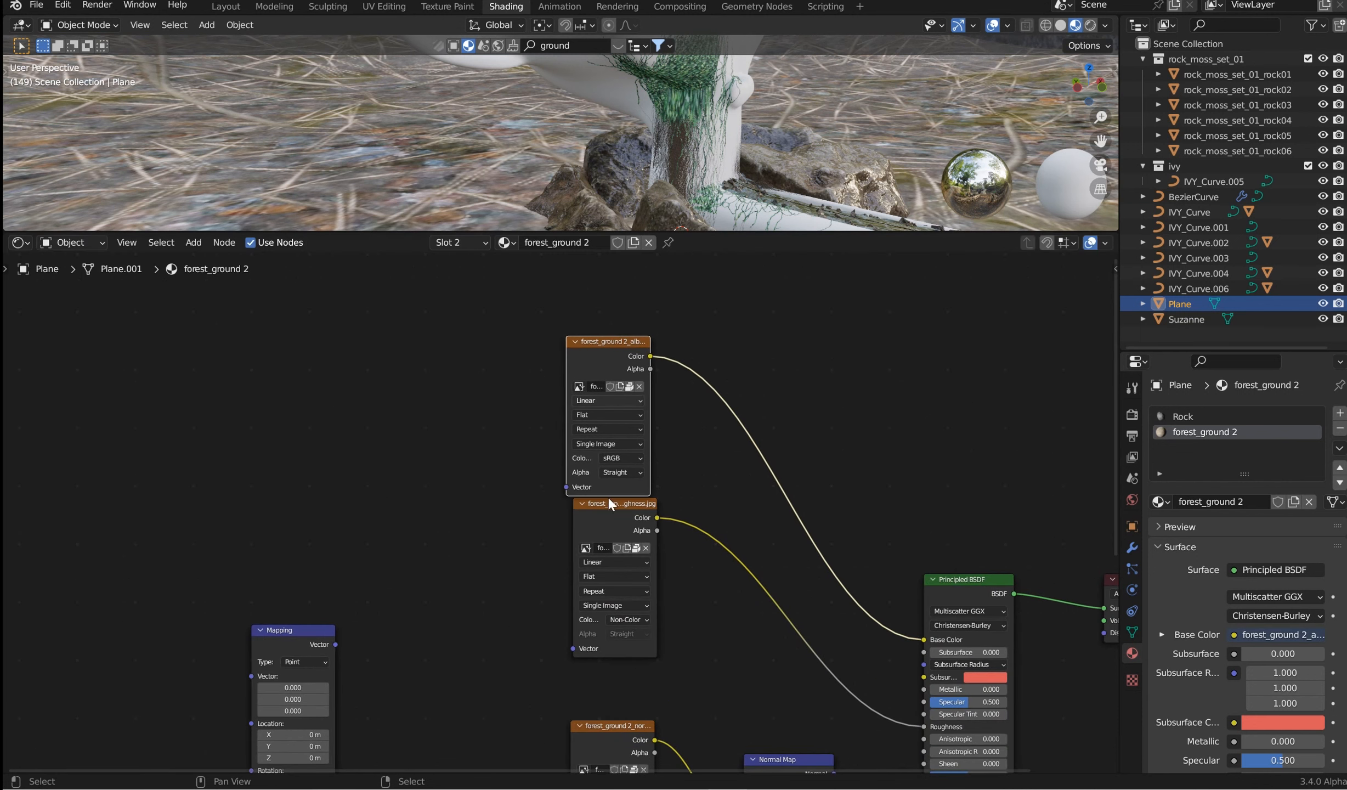
{"action": "left_click_drag", "start_coordinate": [637, 721], "coordinate": [638, 672]}
{"action": "middle_click_drag", "start_coordinate": [703, 628], "coordinate": [693, 486]}
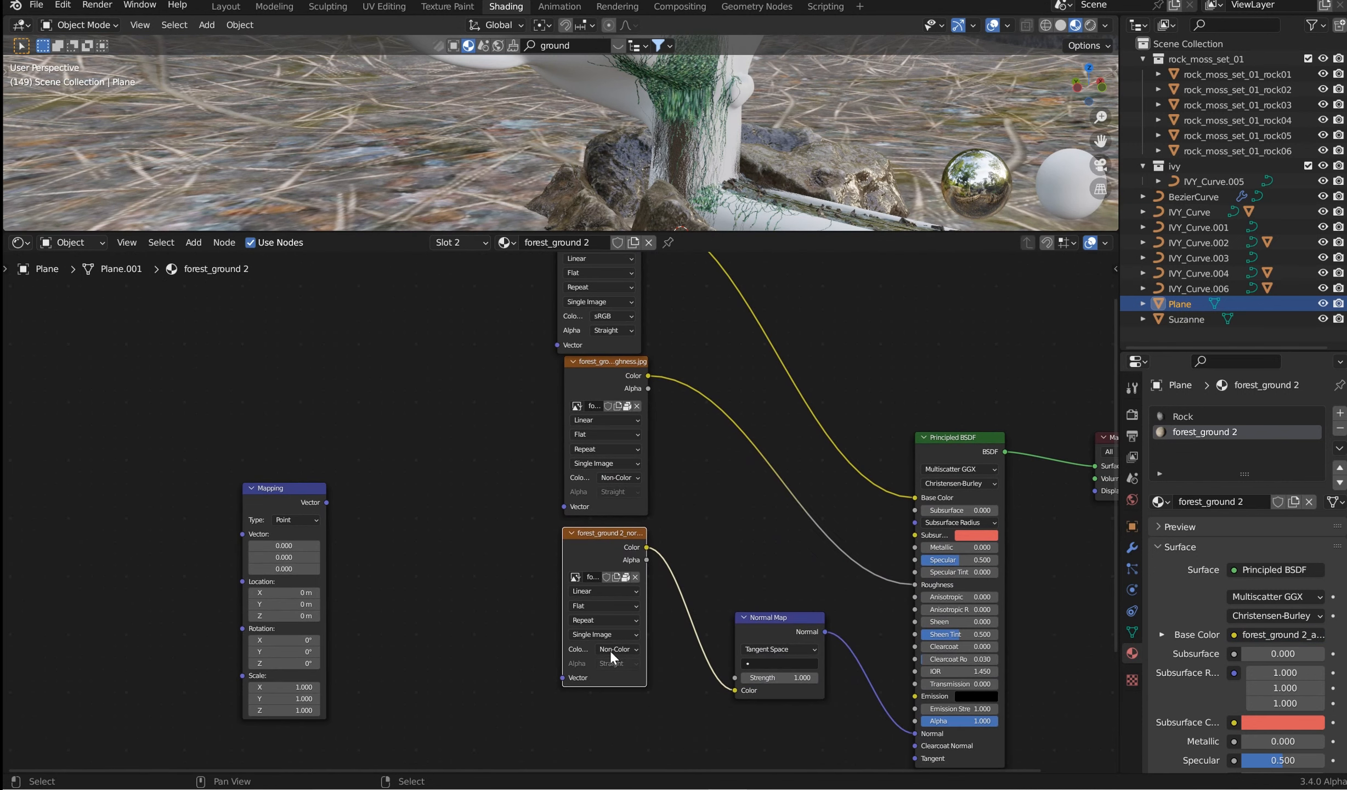
{"action": "scroll", "coordinate": [633, 695], "scroll_direction": "down", "scroll_amount": 4}
{"action": "left_click_drag", "start_coordinate": [603, 709], "coordinate": [650, 663]}
{"action": "scroll", "coordinate": [713, 666], "scroll_direction": "right", "scroll_amount": 3, "text": "ctrl"}
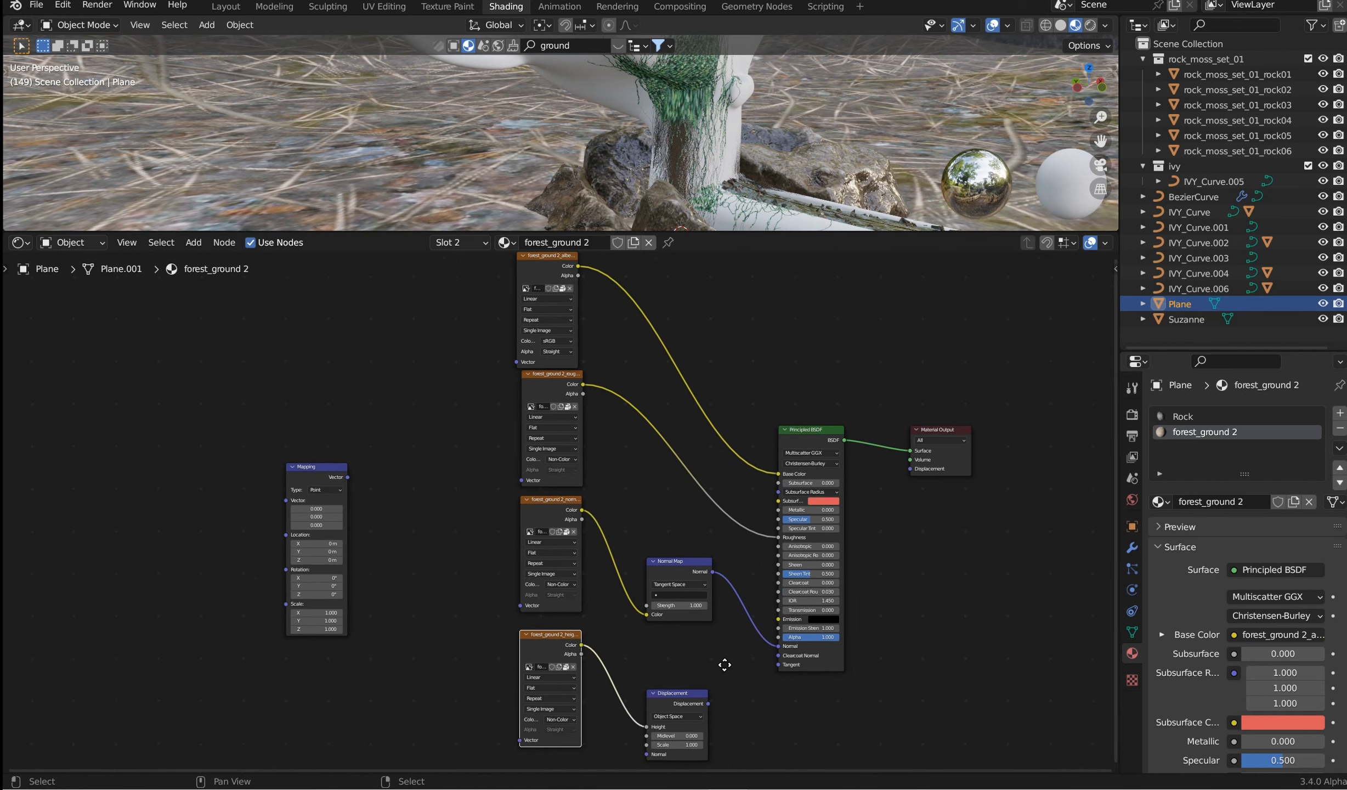
{"action": "left_click_drag", "start_coordinate": [677, 717], "coordinate": [684, 683]}
Step: Connect the Mapping node's Vector output to the Vector inputs of all four forest_ground 2 image textures
{"action": "scroll", "coordinate": [444, 581], "scroll_direction": "up", "scroll_amount": 2}
{"action": "right_click_drag", "start_coordinate": [333, 574], "coordinate": [550, 485], "text": "alt"}
{"action": "right_click_drag", "start_coordinate": [329, 599], "coordinate": [535, 728], "text": "alt"}
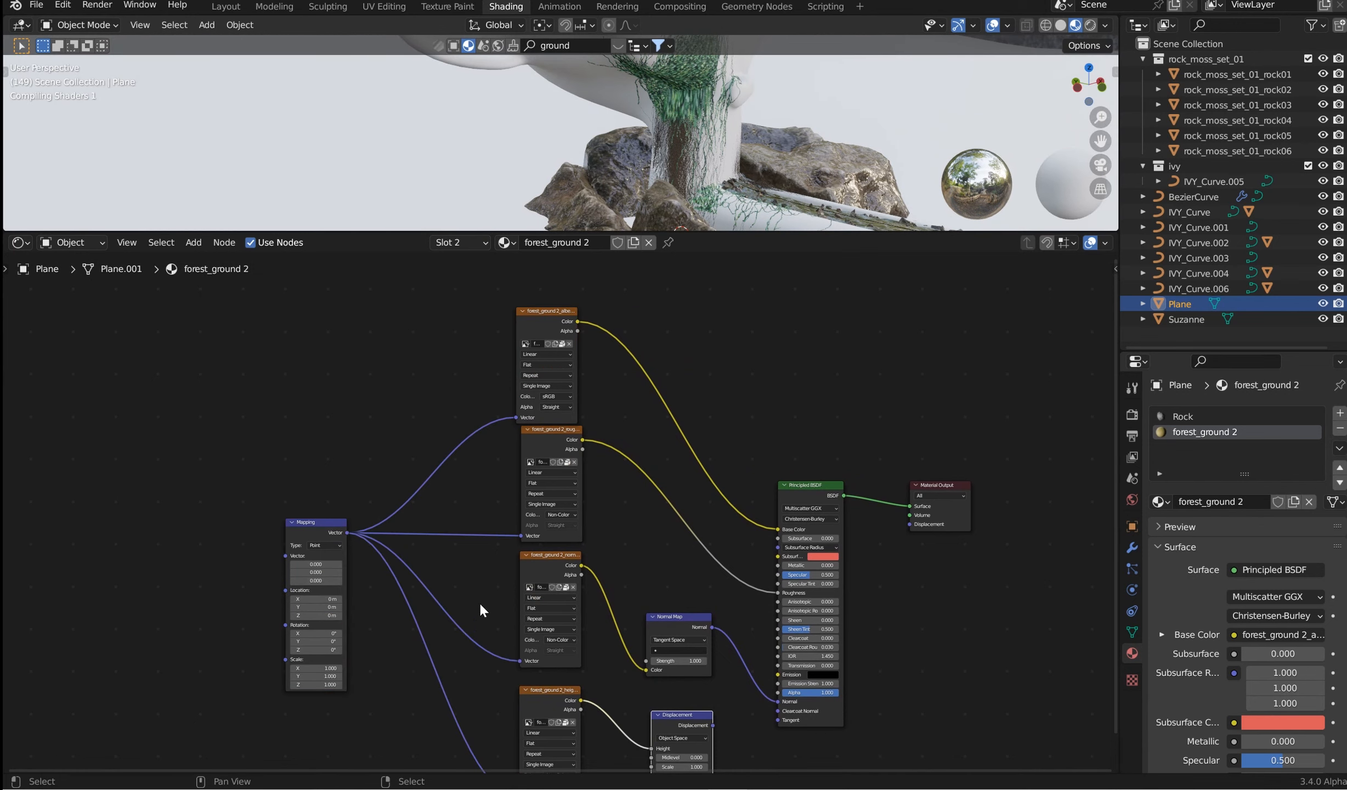
Step: Add a Texture Coordinate node and connect its Object output to the Mapping node's Vector input
{"action": "middle_click_drag", "start_coordinate": [417, 581], "coordinate": [737, 538]}
{"action": "scroll", "coordinate": [542, 540], "scroll_direction": "up", "scroll_amount": 4}
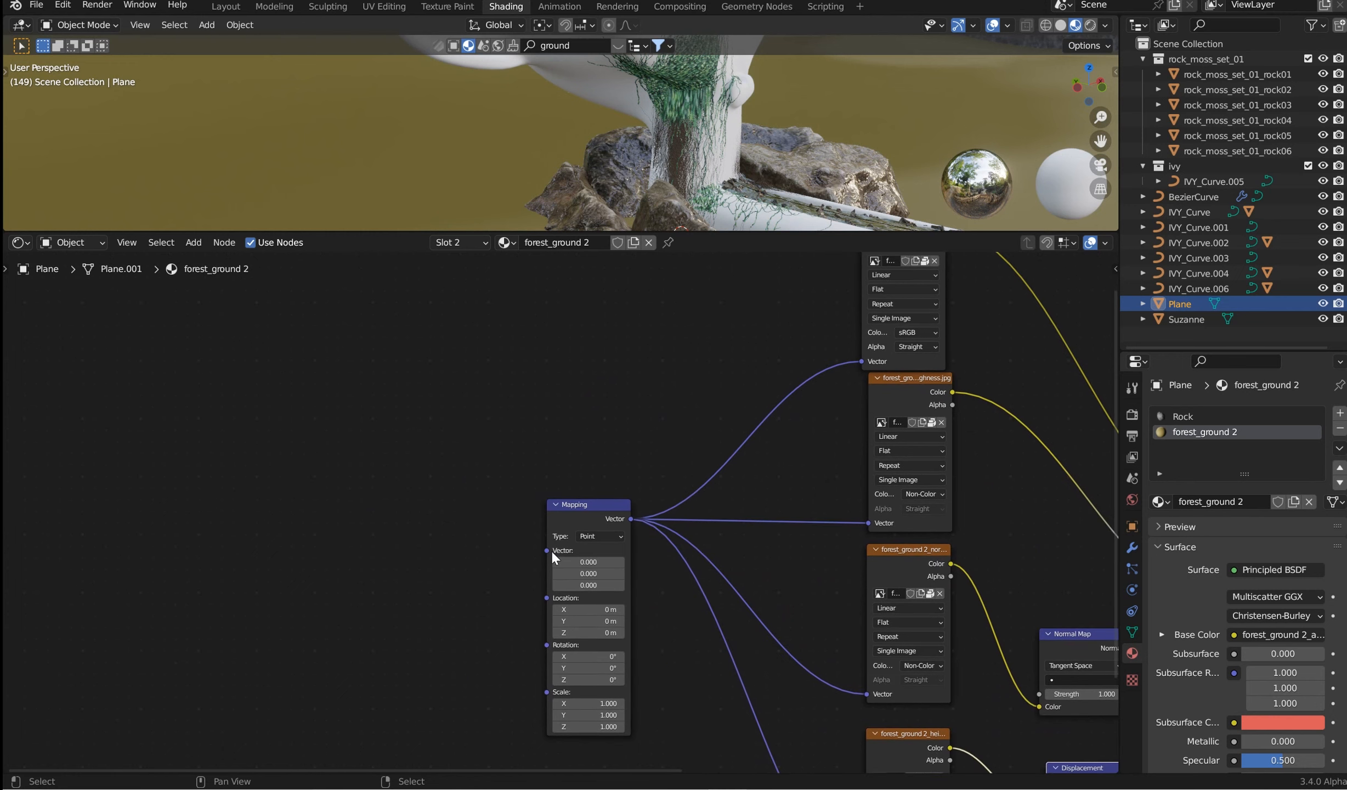
{"action": "left_click_drag", "start_coordinate": [548, 551], "coordinate": [393, 526]}
{"action": "type", "text": "co"}
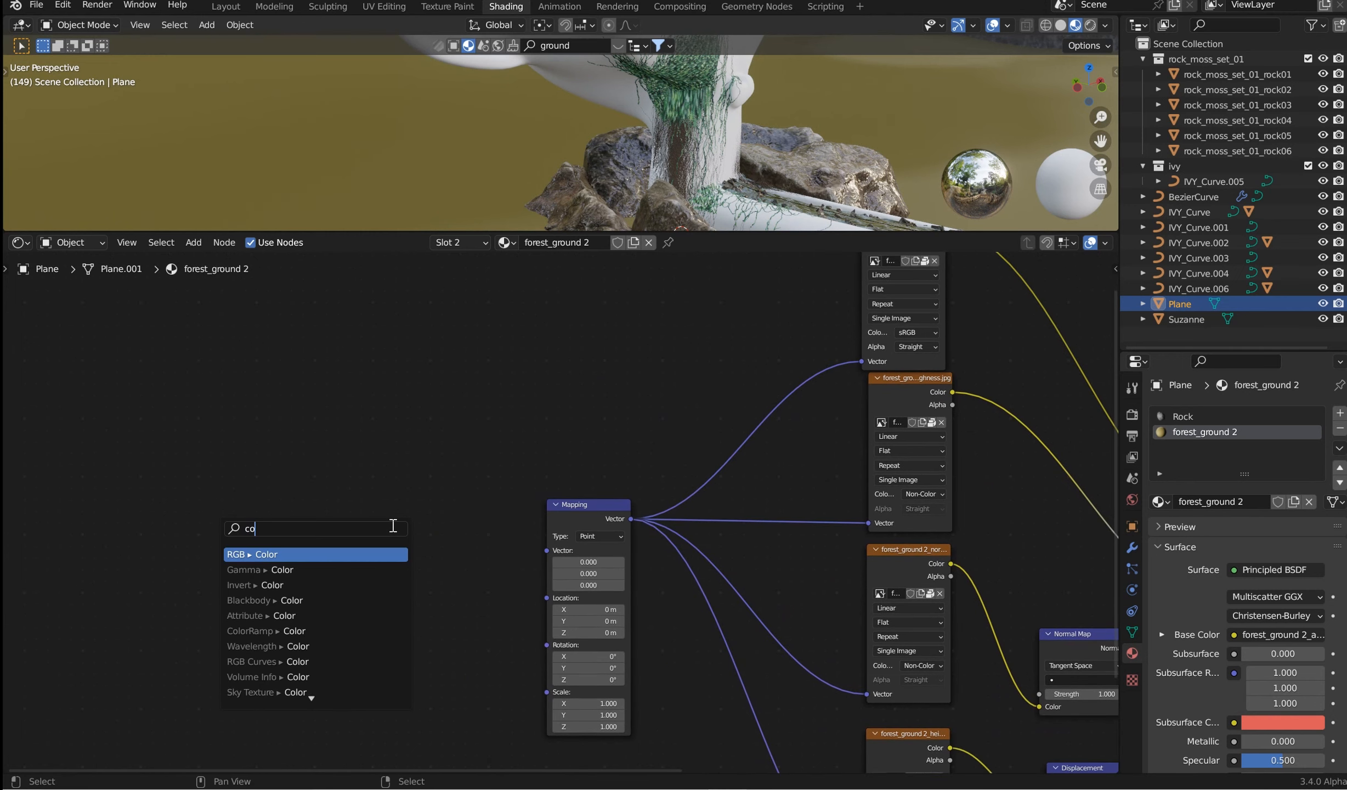
{"action": "type", "text": "or"}
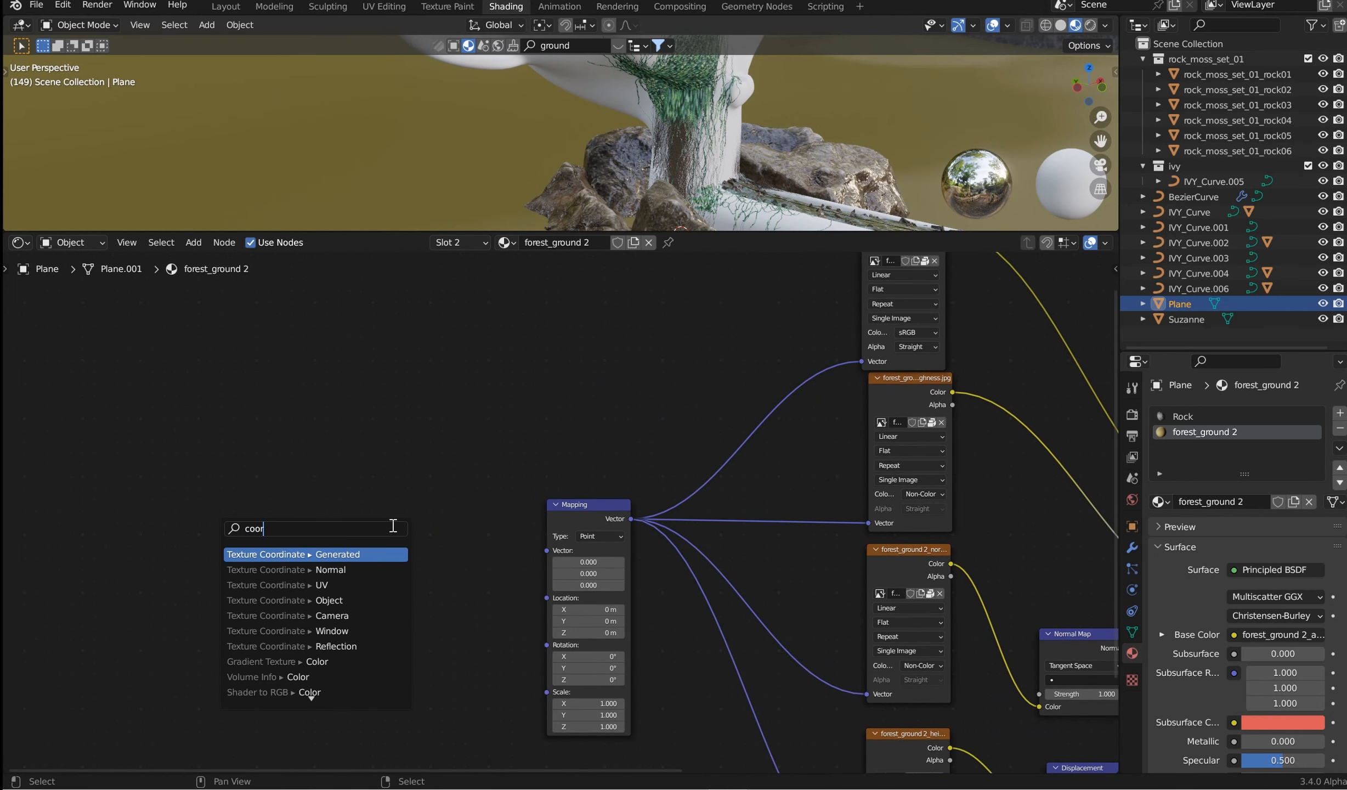
{"action": "left_click", "coordinate": [365, 554]}
{"action": "left_click", "coordinate": [332, 557]}
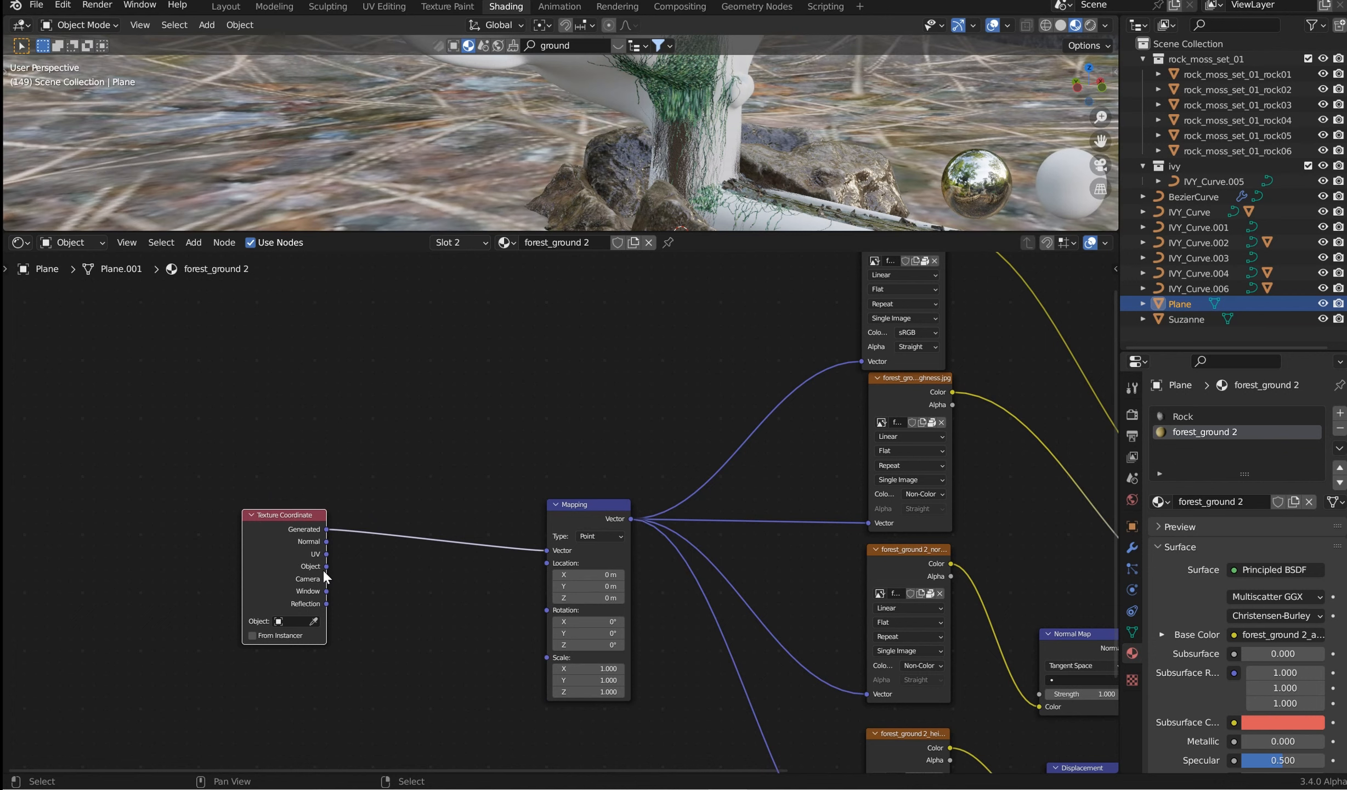
{"action": "left_click_drag", "start_coordinate": [326, 566], "coordinate": [550, 551]}
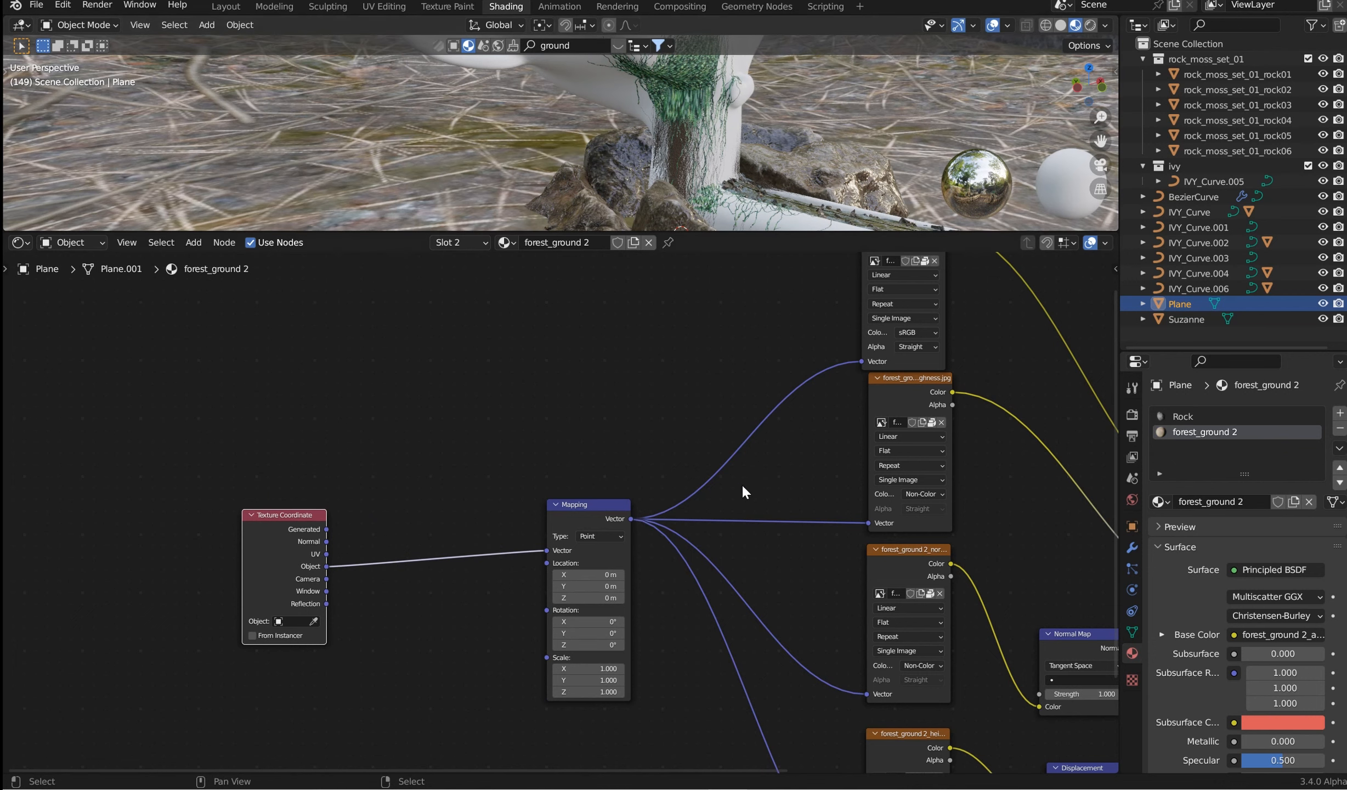
Step: Set the ground material's mapping scale to 4.7 on X, Y and Z
{"action": "left_click_drag", "start_coordinate": [619, 668], "coordinate": [730, 692]}
{"action": "left_click", "coordinate": [669, 654]}
{"action": "key", "text": "Return"}
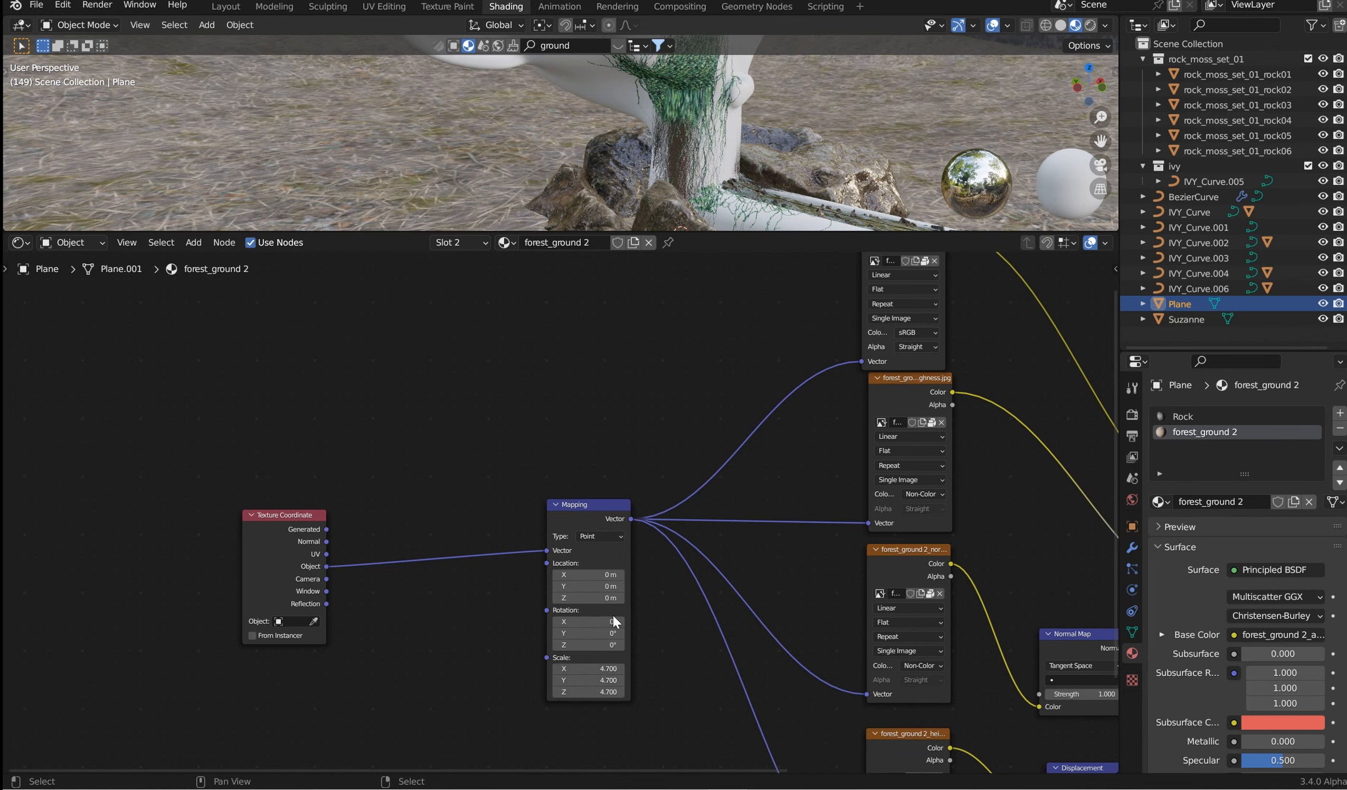
Step: Select rock_moss_set_01_rock06, switch to the Layout workspace, hide the sidebar and inspect the neck ivy up close
{"action": "middle_click_drag", "start_coordinate": [854, 195], "coordinate": [747, 174]}
{"action": "left_click", "coordinate": [747, 174]}
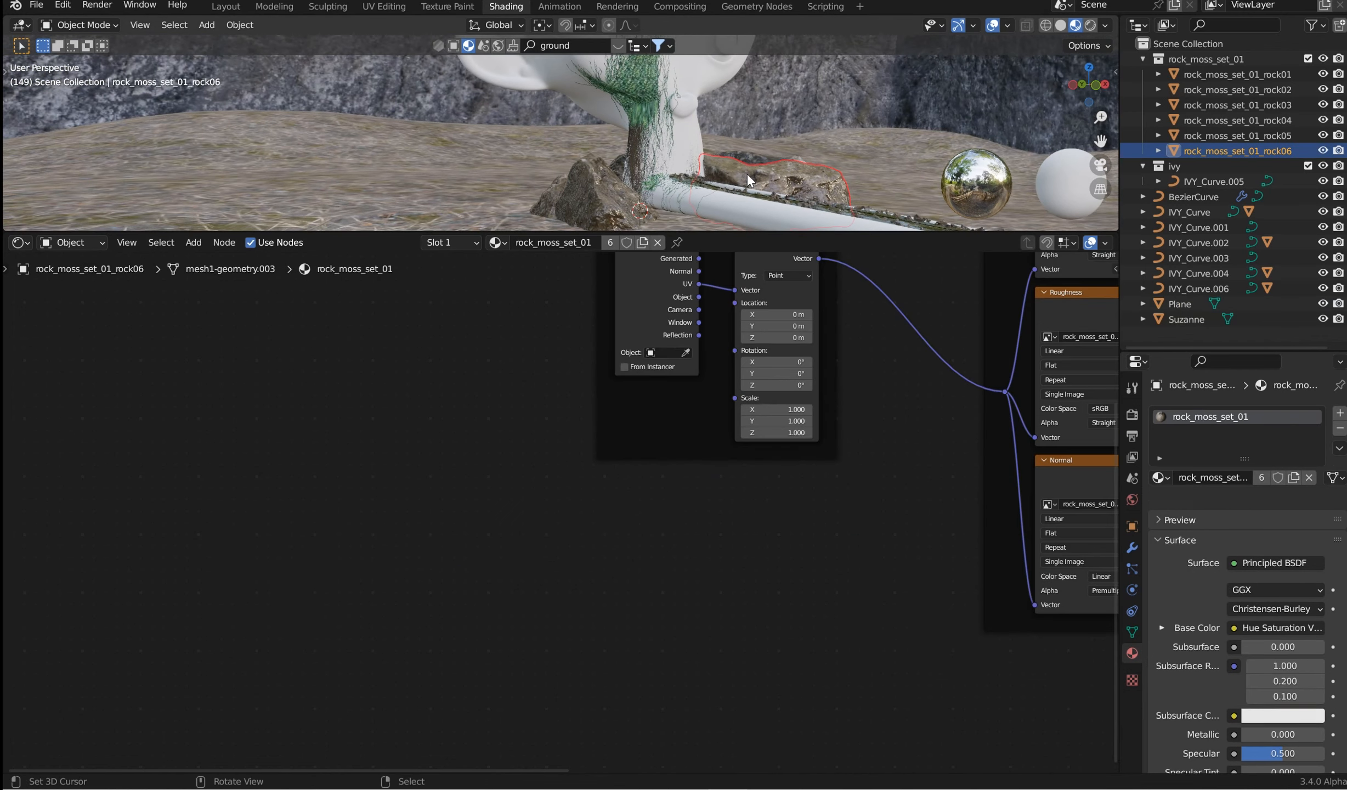
{"action": "left_click", "coordinate": [225, 7]}
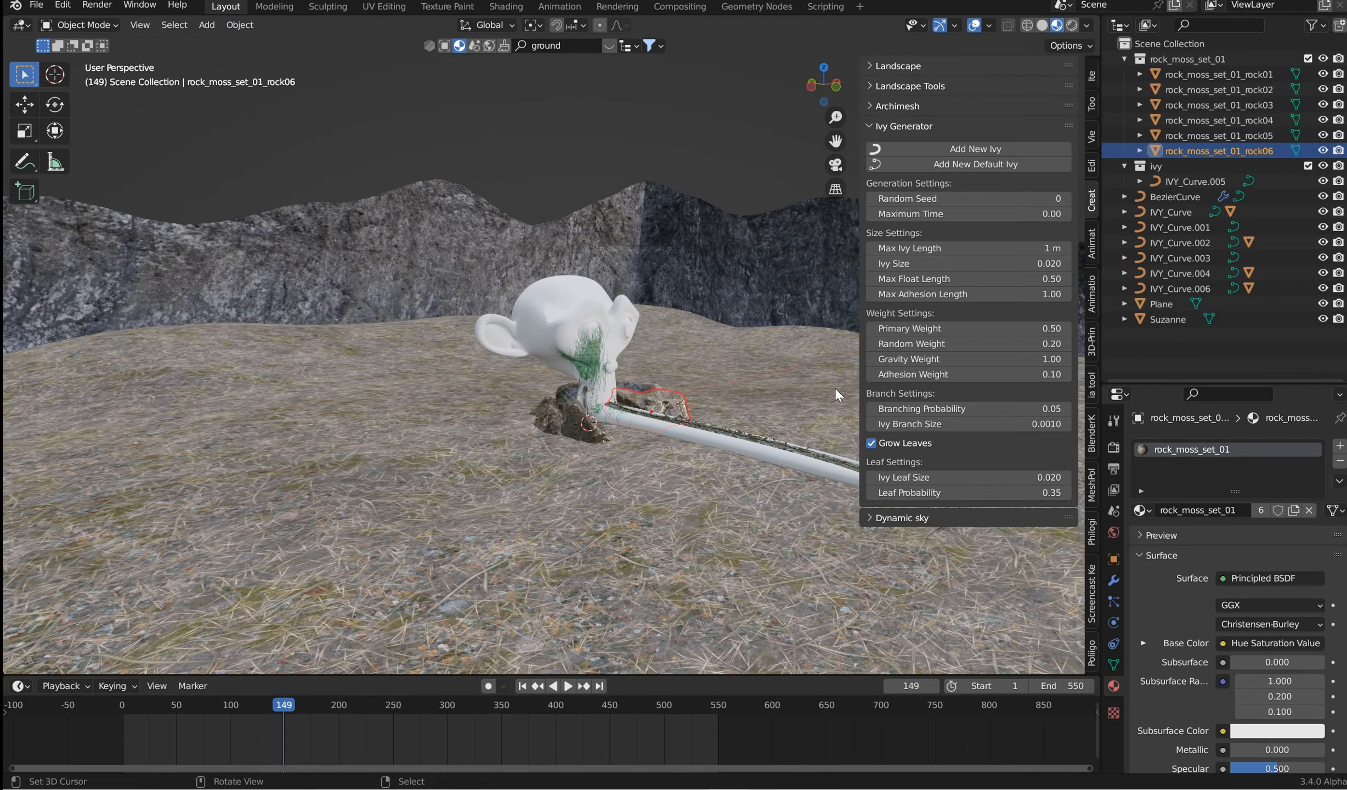
{"action": "scroll", "coordinate": [820, 373], "scroll_direction": "up", "scroll_amount": 3}
{"action": "key", "text": "n"}
{"action": "scroll", "coordinate": [835, 461], "scroll_direction": "up", "scroll_amount": 3}
{"action": "scroll", "coordinate": [889, 529], "scroll_direction": "up", "scroll_amount": 3}
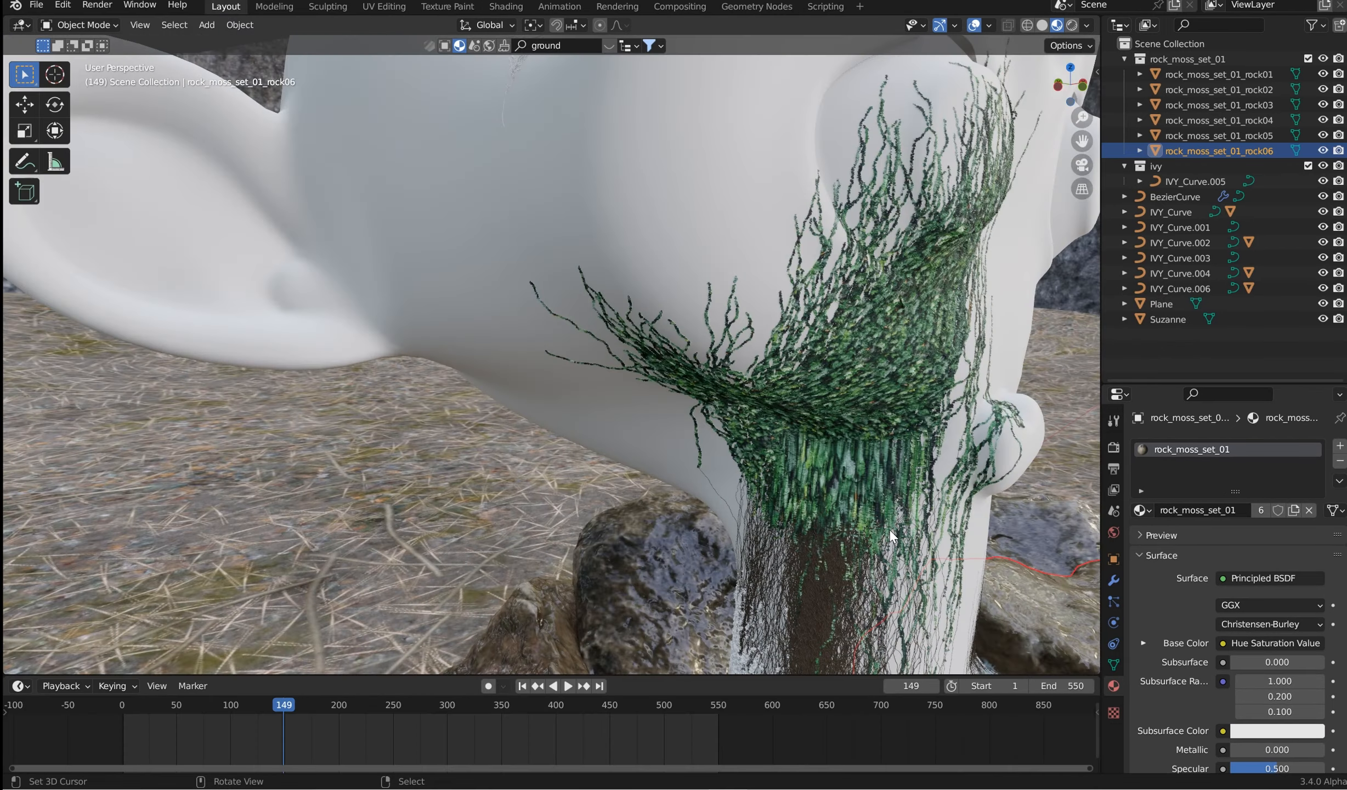
Step: Place the 3D cursor on the selected mossy rock beside Suzanne's neck
{"action": "scroll", "coordinate": [889, 529], "scroll_direction": "down", "scroll_amount": 3}
{"action": "left_click_drag", "start_coordinate": [1009, 502], "coordinate": [854, 446], "text": "shift"}
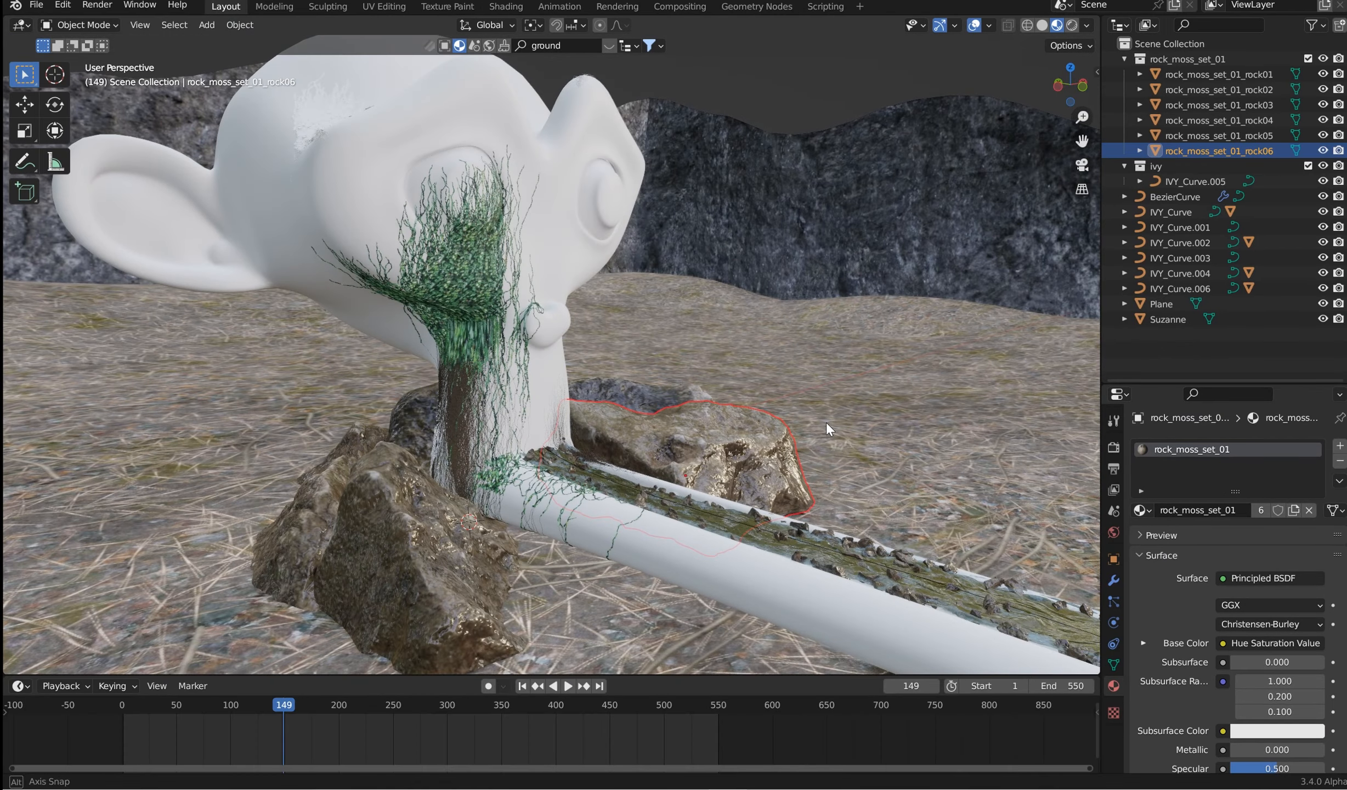
{"action": "middle_click_drag", "start_coordinate": [826, 422], "coordinate": [810, 422]}
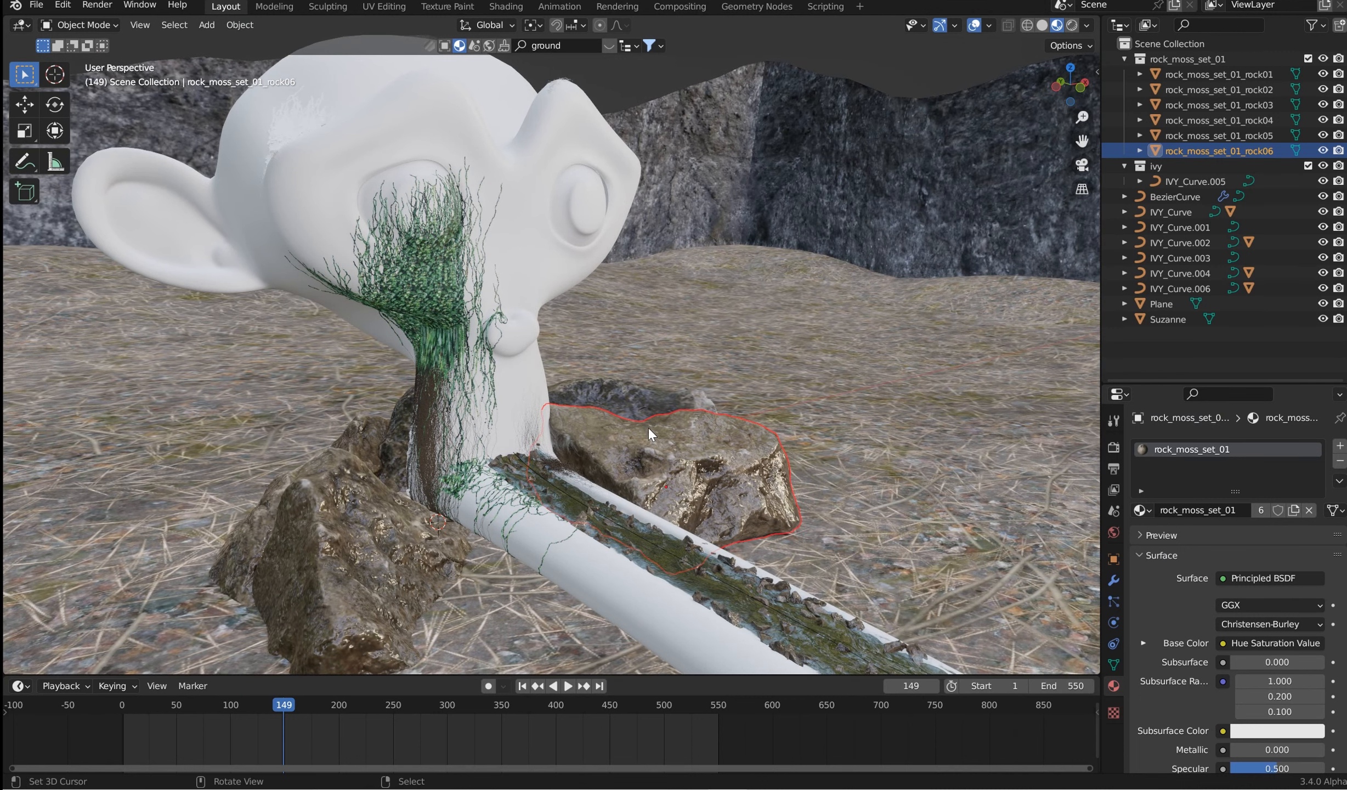
{"action": "right_click", "coordinate": [609, 433], "text": "shift"}
{"action": "middle_click_drag", "start_coordinate": [609, 433], "coordinate": [524, 537]}
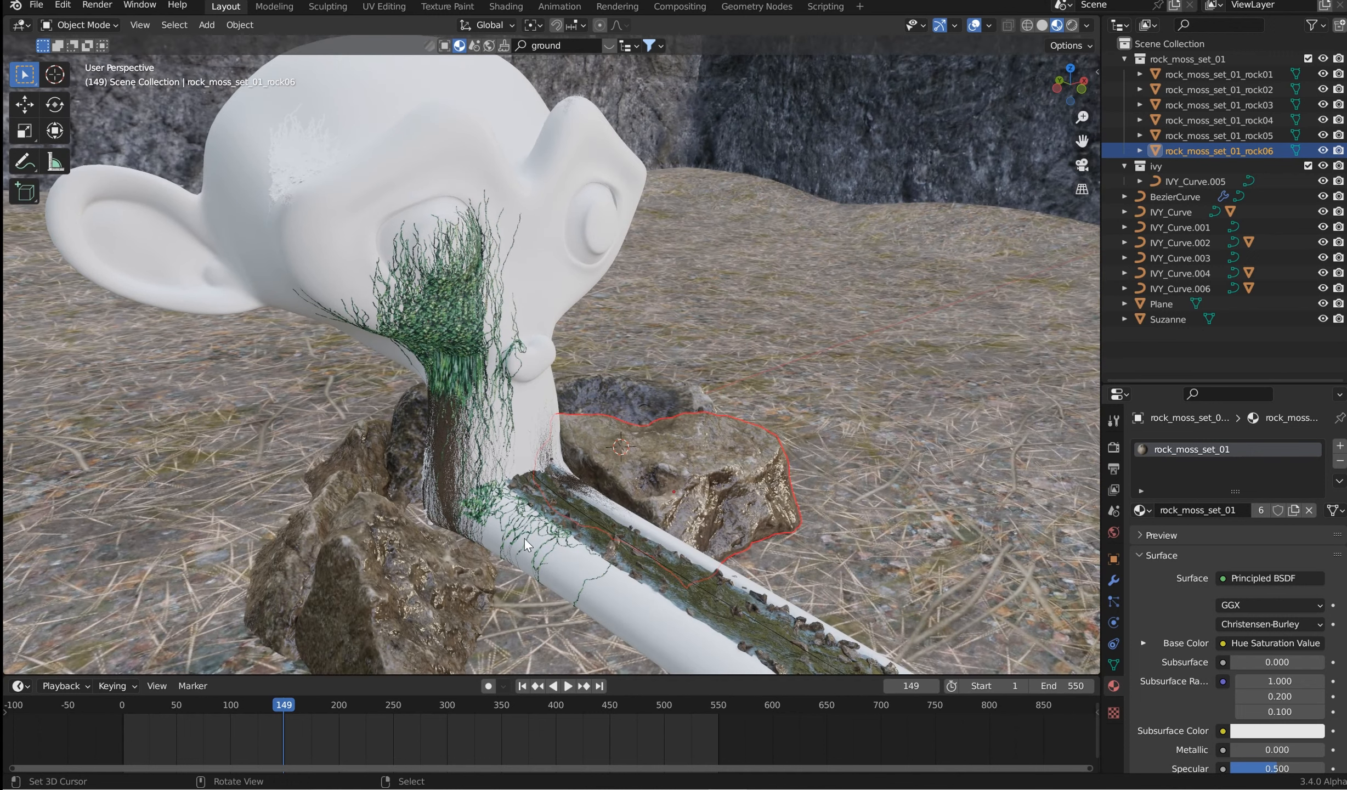
Step: Search the model library for "renzo" and place the Low Poly Human on the rock beside Suzanne's neck
{"action": "left_click", "coordinate": [511, 573]}
{"action": "left_click", "coordinate": [445, 46]}
{"action": "left_click", "coordinate": [540, 46]}
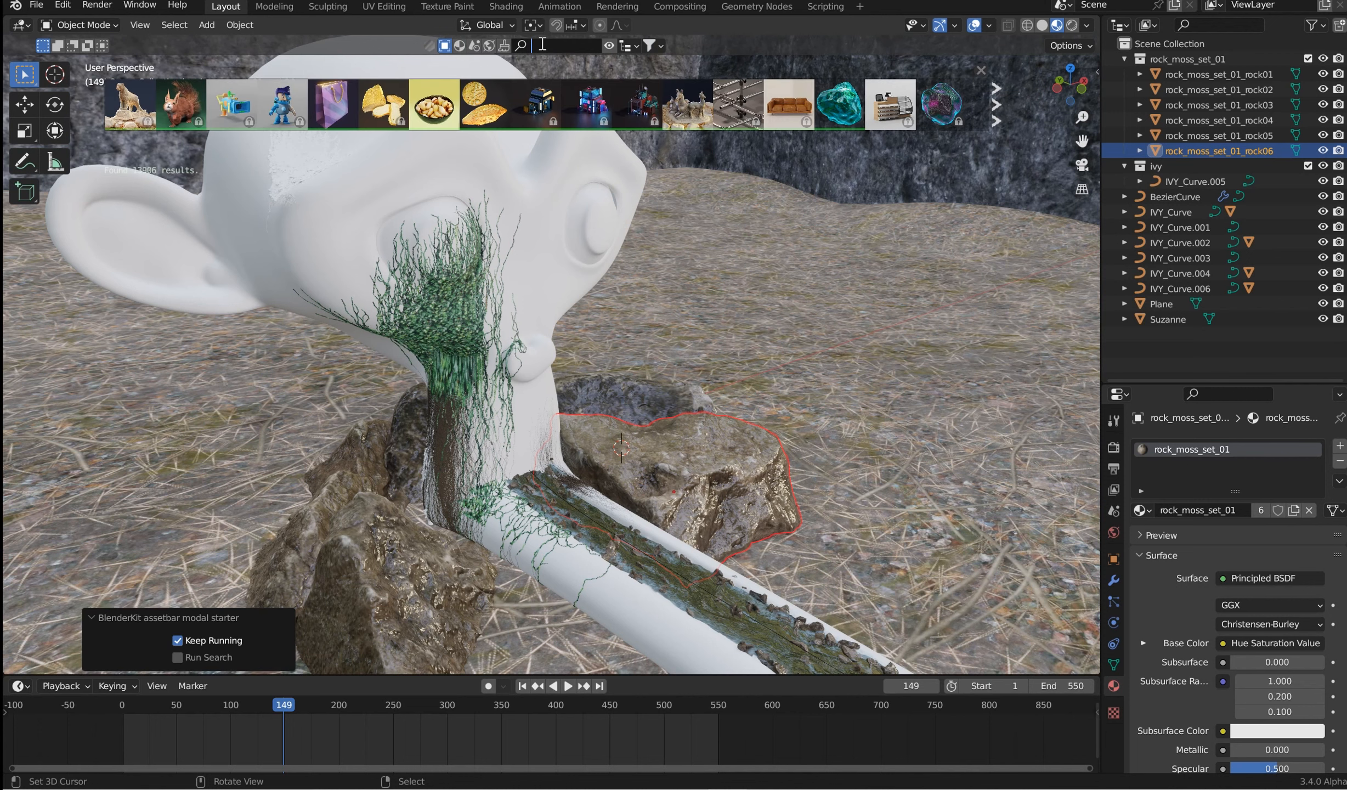
{"action": "type", "text": "renzo"}
{"action": "key", "text": "Return"}
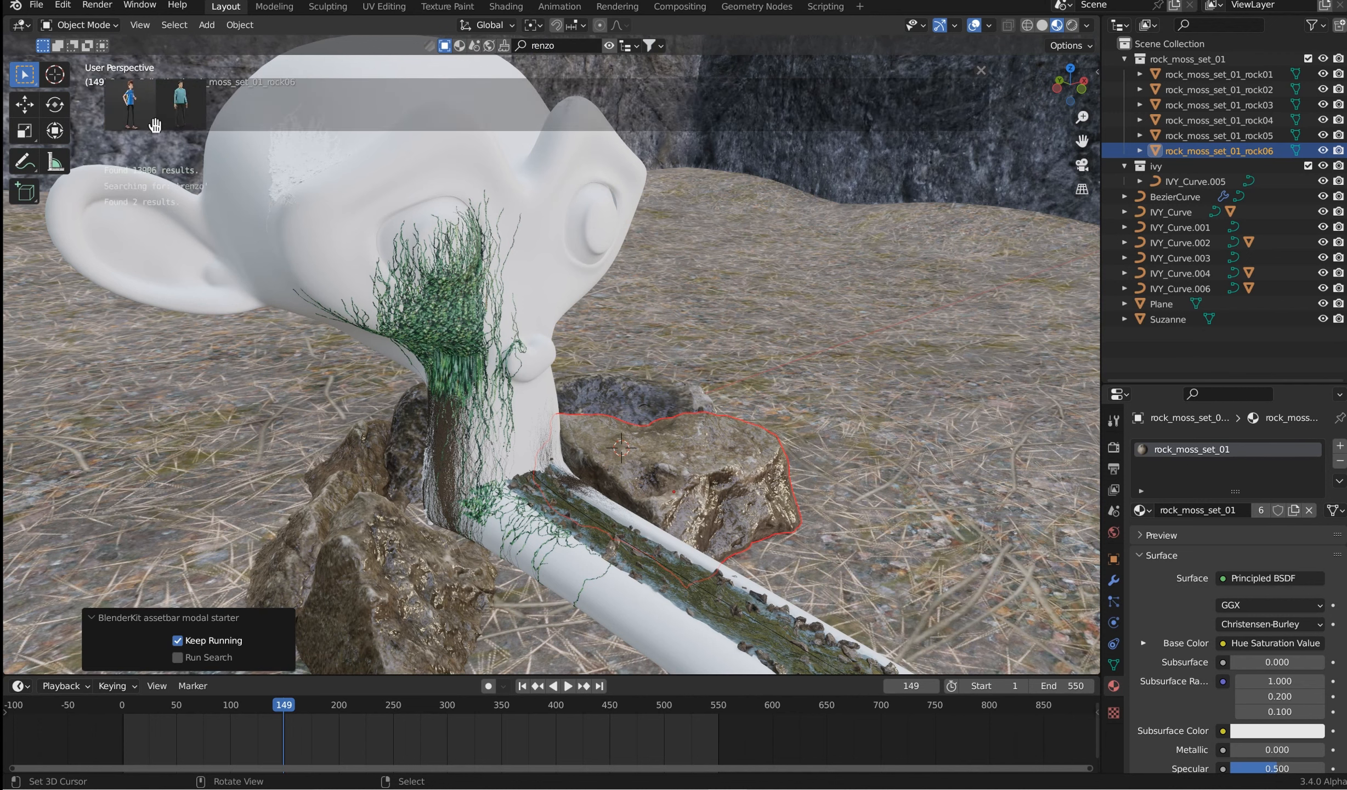
{"action": "left_click_drag", "start_coordinate": [155, 126], "coordinate": [648, 457]}
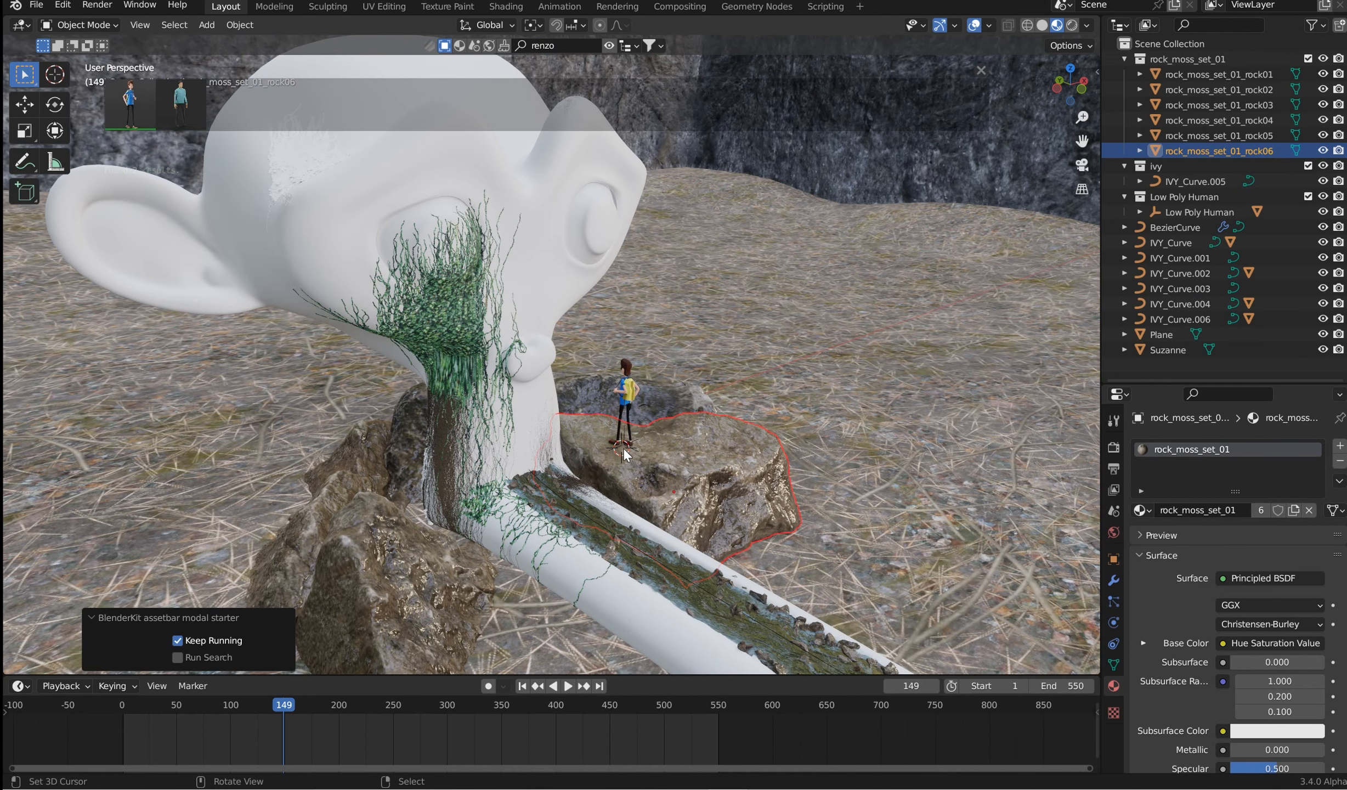
Step: Scale the Low Poly Human by about 0.381 and check its size against Suzanne
{"action": "key", "text": "s"}
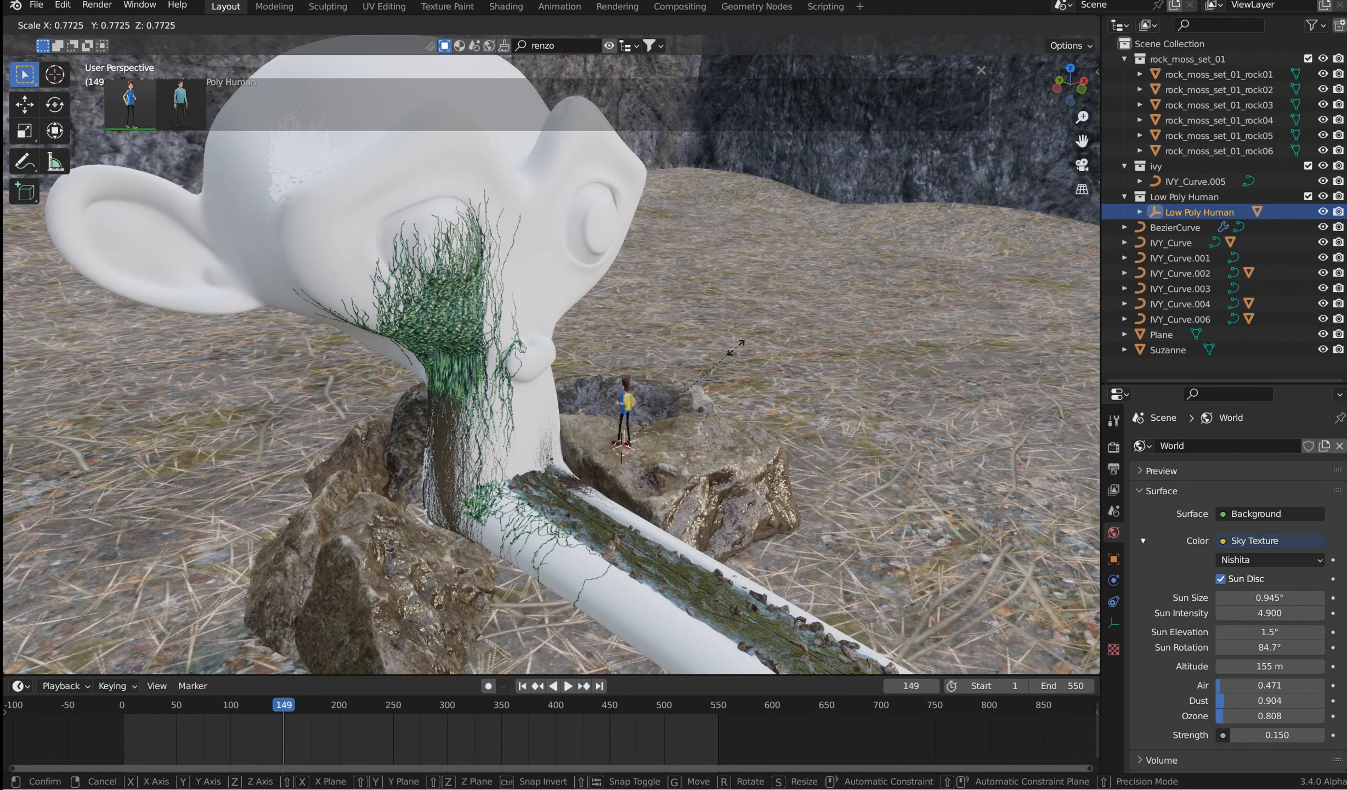
{"action": "left_click", "coordinate": [712, 420]}
{"action": "scroll", "coordinate": [711, 419], "scroll_direction": "up", "scroll_amount": 6}
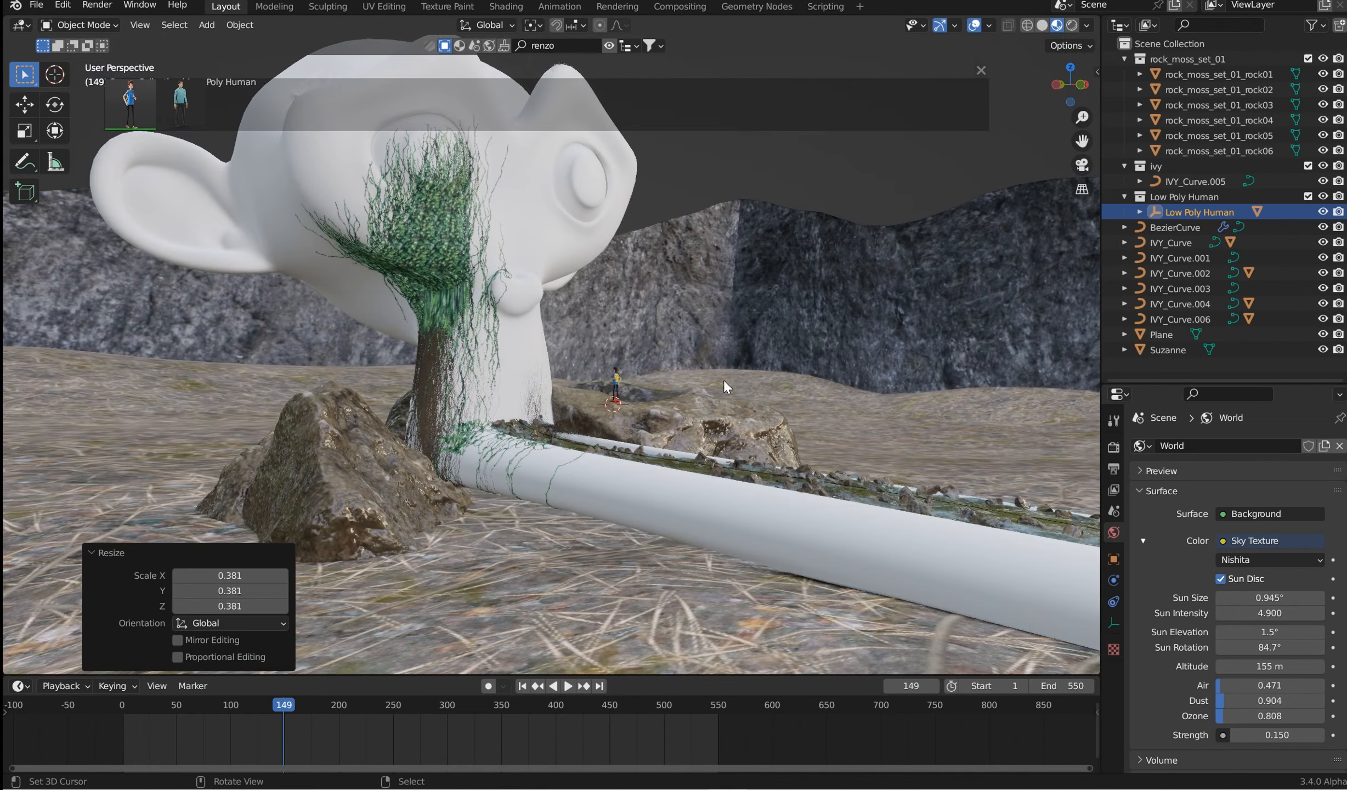
{"action": "scroll", "coordinate": [681, 447], "scroll_direction": "down", "scroll_amount": 3}
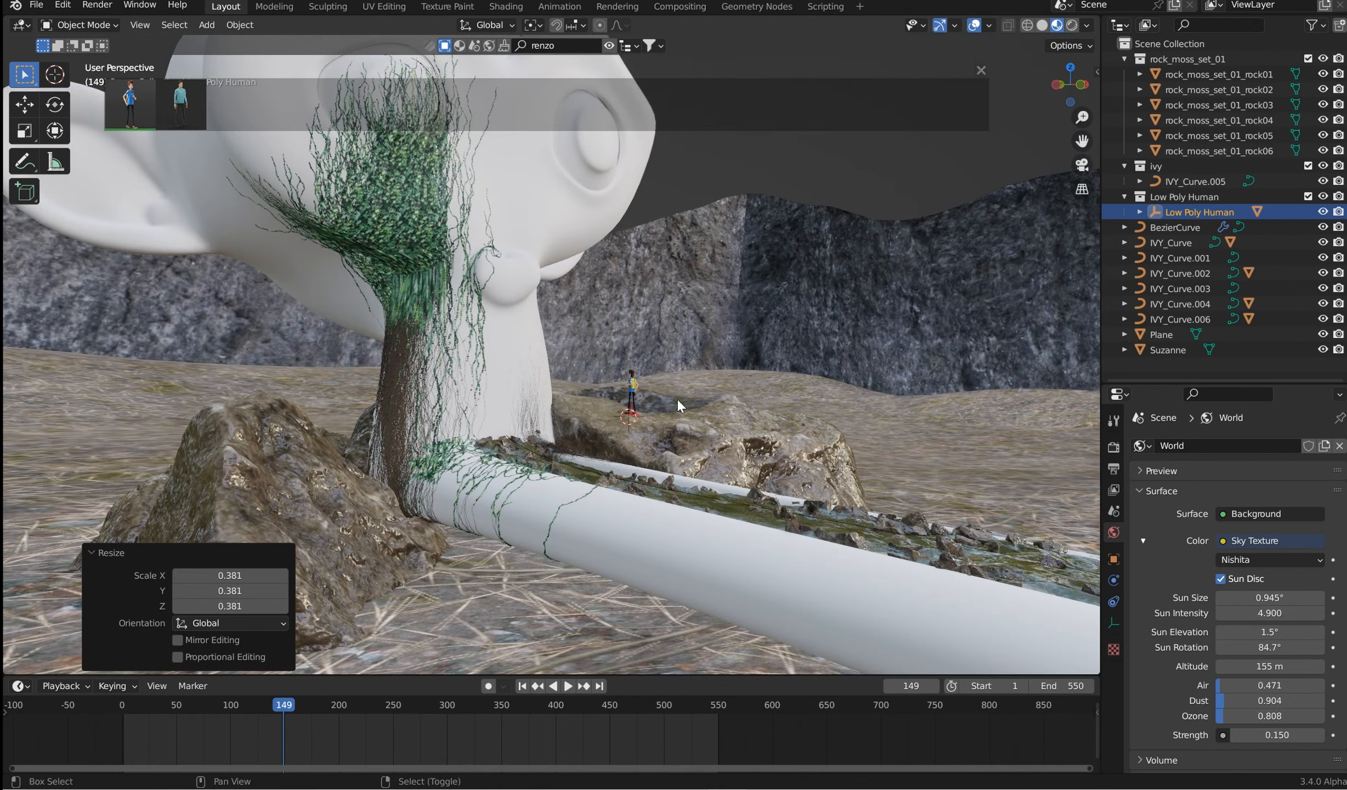
{"action": "middle_click_drag", "start_coordinate": [677, 399], "coordinate": [569, 353], "text": "shift"}
{"action": "middle_click_drag", "start_coordinate": [691, 391], "coordinate": [711, 418]}
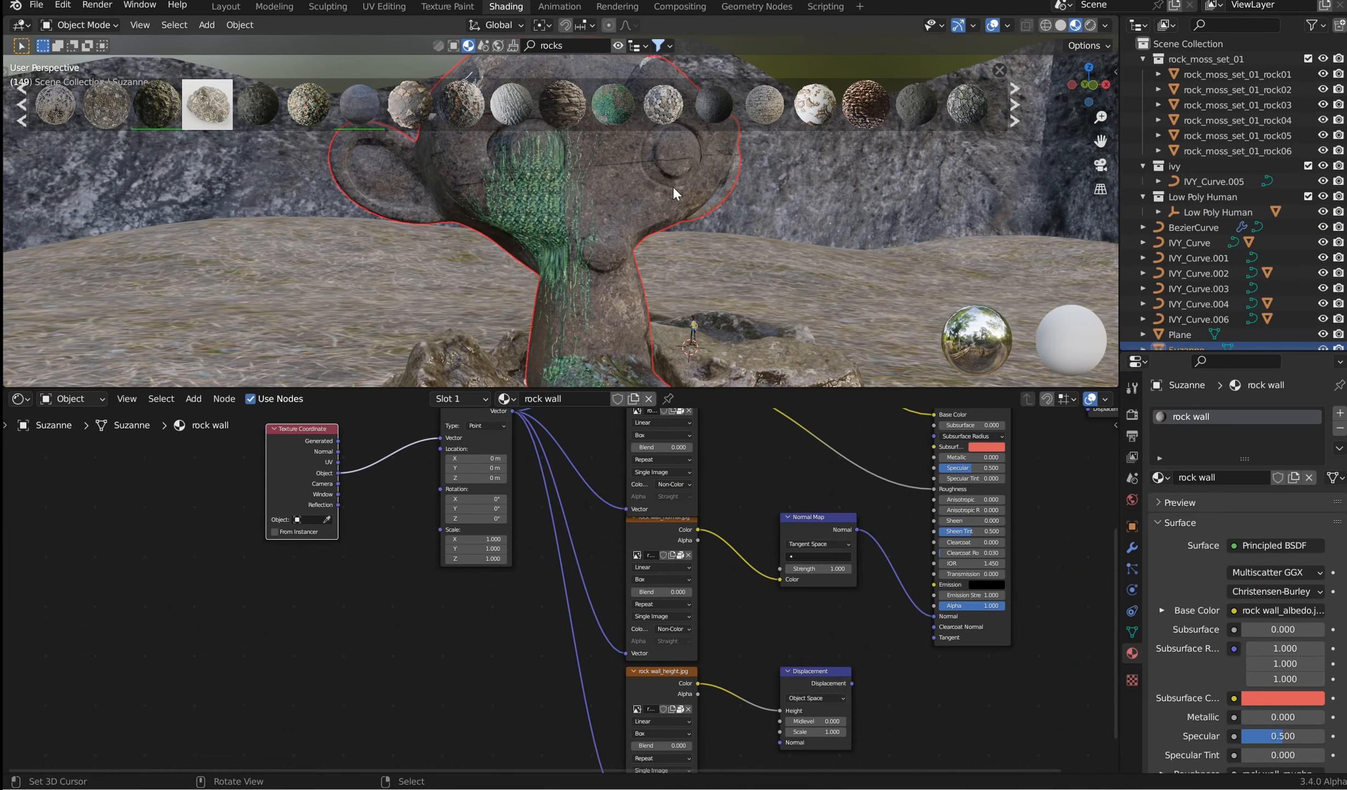
Step: Set the mapping scale of Suzanne's rock wall material to 0.9 on X, Y and Z
{"action": "scroll", "coordinate": [673, 186], "scroll_direction": "up", "scroll_amount": 5}
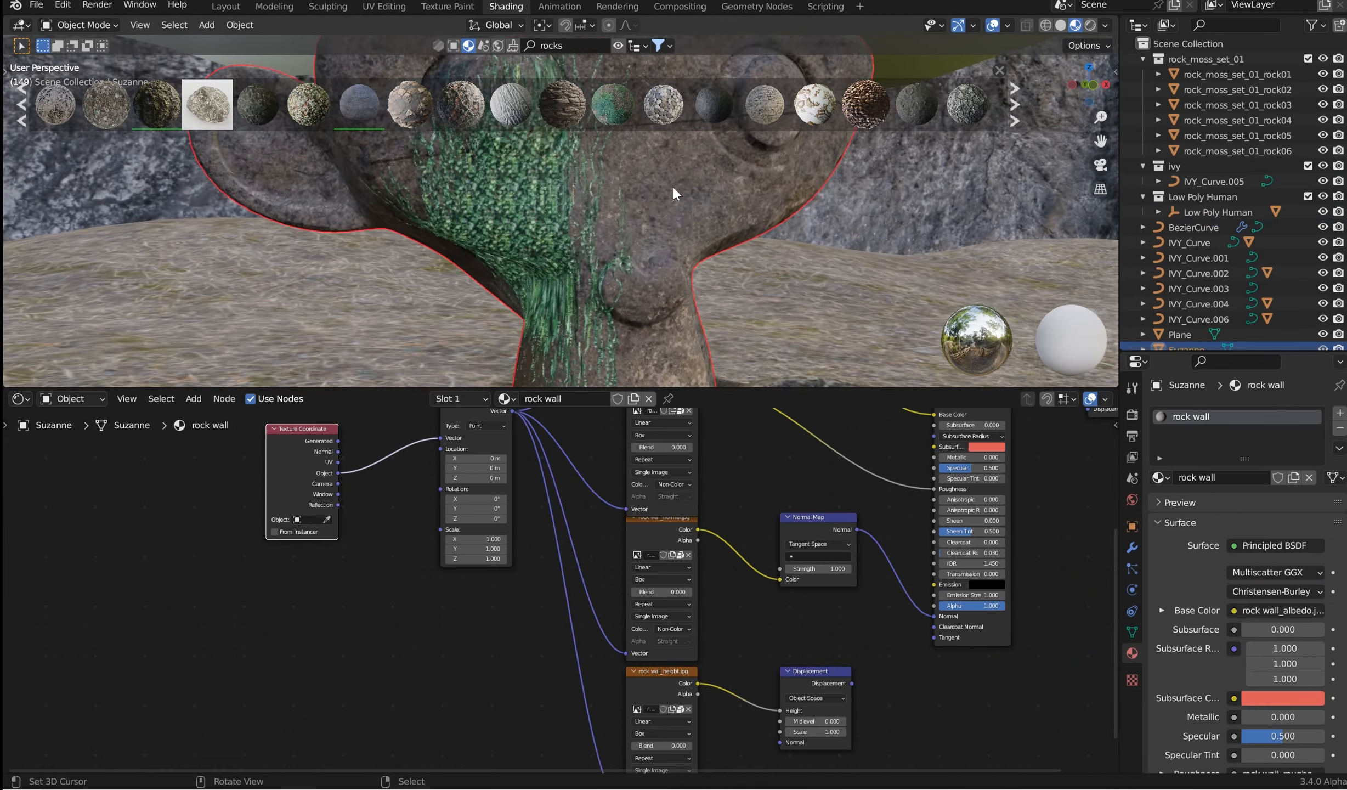
{"action": "scroll", "coordinate": [830, 217], "scroll_direction": "down", "scroll_amount": 7}
{"action": "mouse_move", "coordinate": [359, 109]}
{"action": "scroll", "coordinate": [610, 502], "scroll_direction": "down", "scroll_amount": 3}
{"action": "middle_click_drag", "start_coordinate": [608, 507], "coordinate": [648, 641]}
{"action": "scroll", "coordinate": [551, 509], "scroll_direction": "up", "scroll_amount": 9}
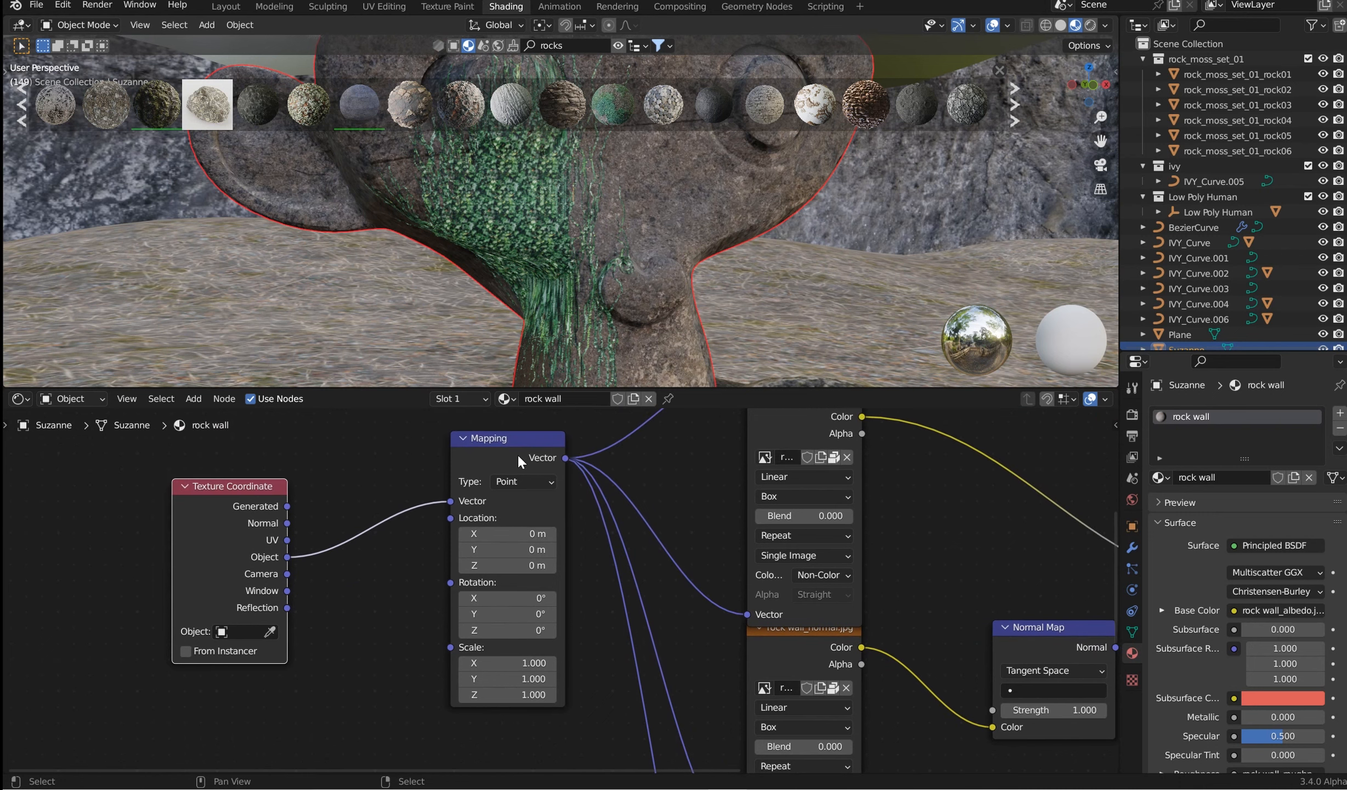
{"action": "left_click_drag", "start_coordinate": [255, 487], "coordinate": [298, 459]}
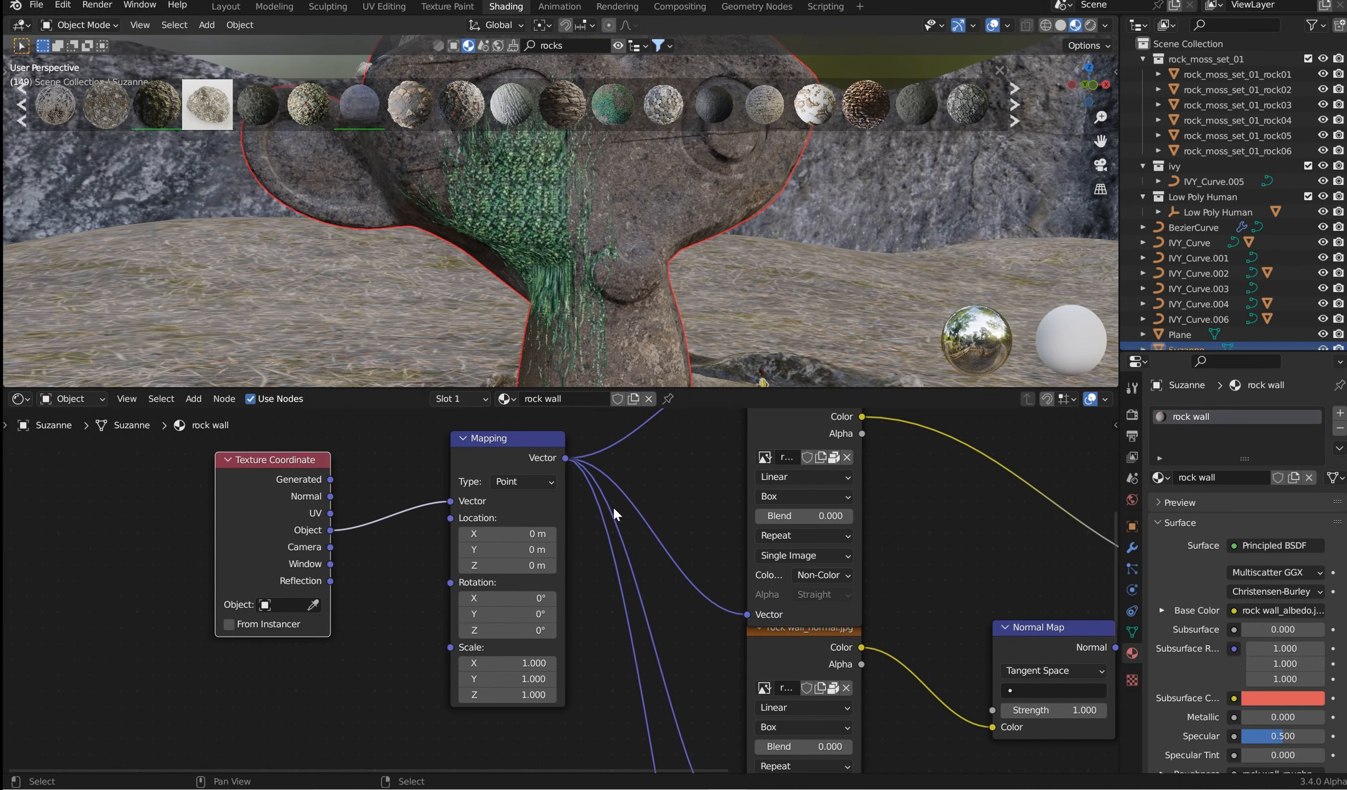
{"action": "mouse_move", "coordinate": [526, 663]}
{"action": "left_mouse_down"}
{"action": "mouse_move", "coordinate": [526, 680]}
{"action": "mouse_move", "coordinate": [576, 695]}
{"action": "mouse_move", "coordinate": [477, 695]}
{"action": "mouse_move", "coordinate": [542, 695]}
{"action": "mouse_move", "coordinate": [505, 662]}
{"action": "left_mouse_up"}
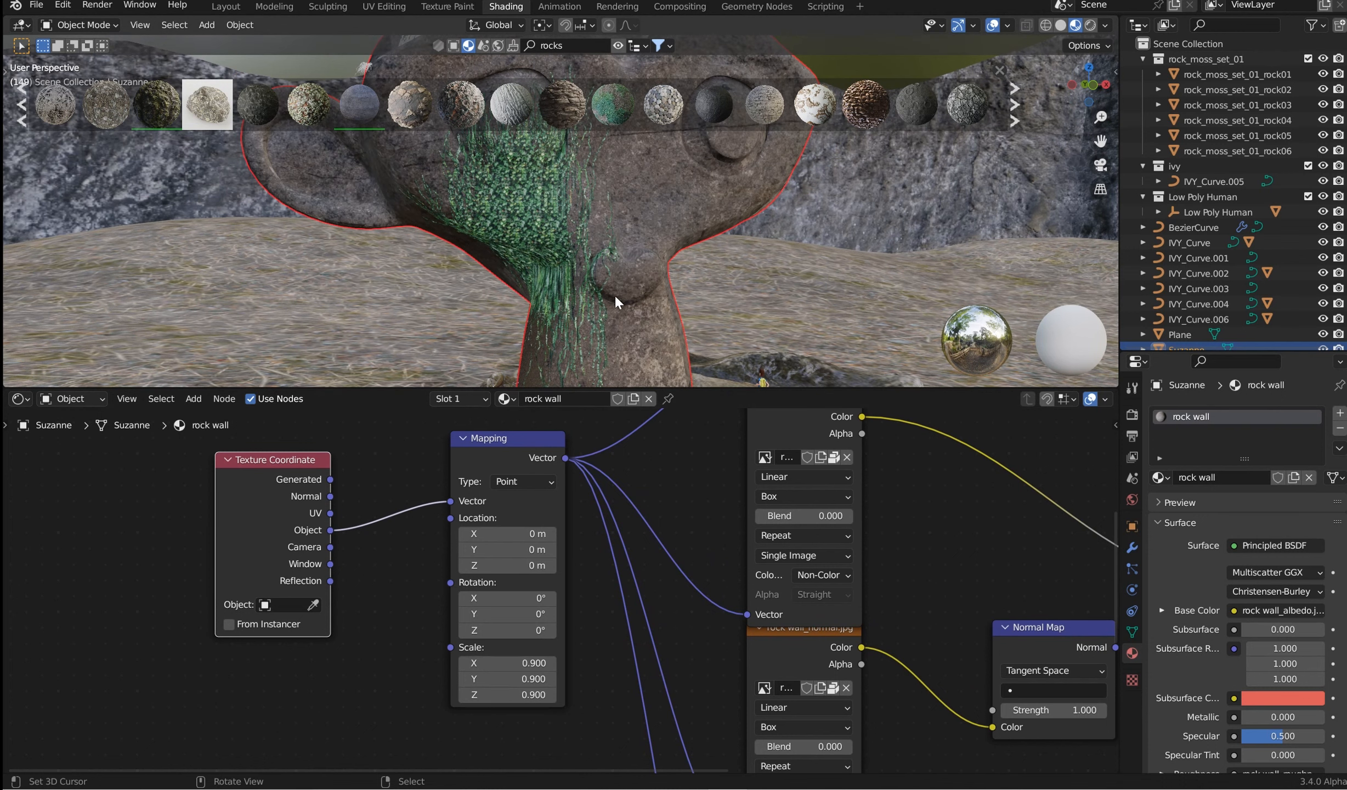
{"action": "scroll", "coordinate": [657, 308], "scroll_direction": "down", "scroll_amount": 1}
{"action": "middle_click_drag", "start_coordinate": [737, 261], "coordinate": [767, 260]}
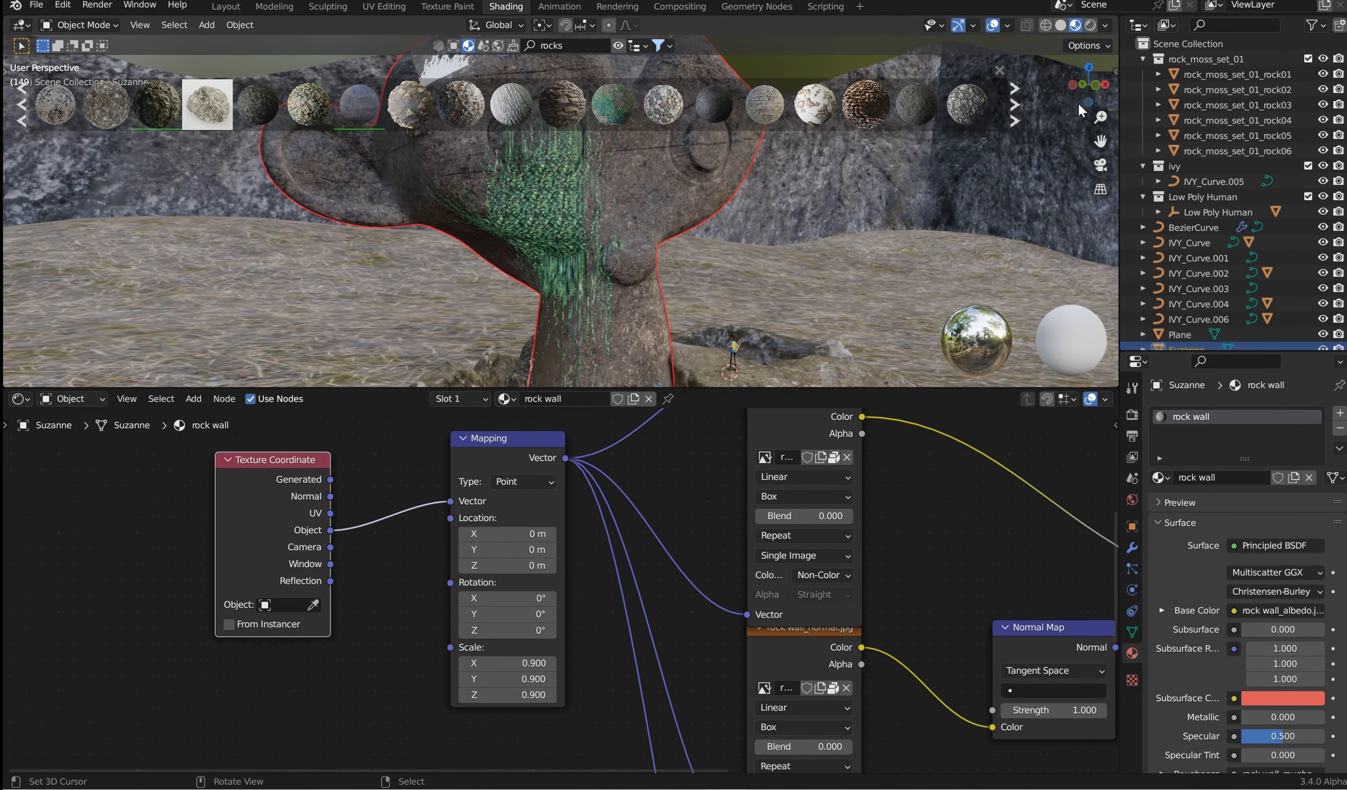
Step: Close the asset results and review the rock-textured Suzanne in the Layout workspace with rendered shading
{"action": "left_click", "coordinate": [999, 71]}
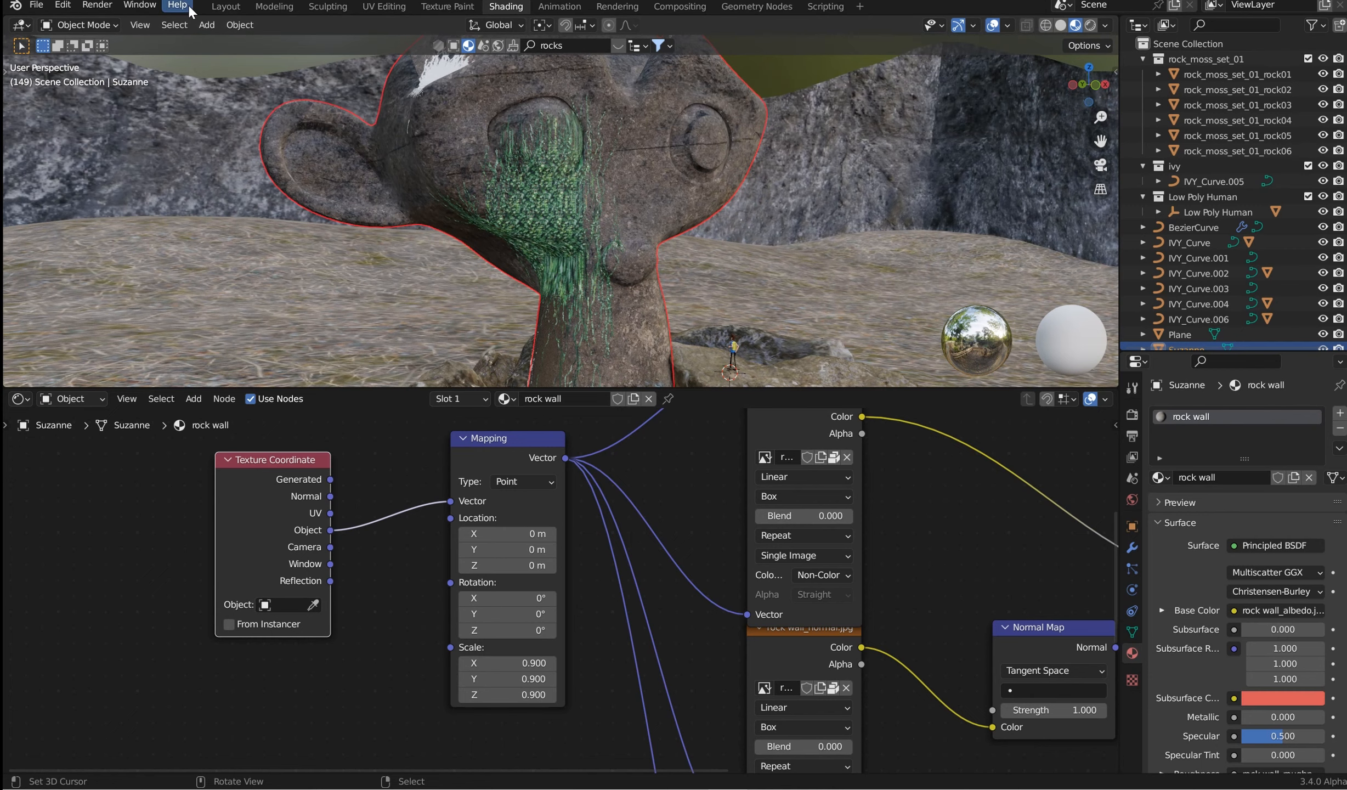
{"action": "left_click", "coordinate": [225, 8]}
{"action": "scroll", "coordinate": [645, 230], "scroll_direction": "down", "scroll_amount": 6}
{"action": "middle_click_drag", "start_coordinate": [680, 318], "coordinate": [402, 394]}
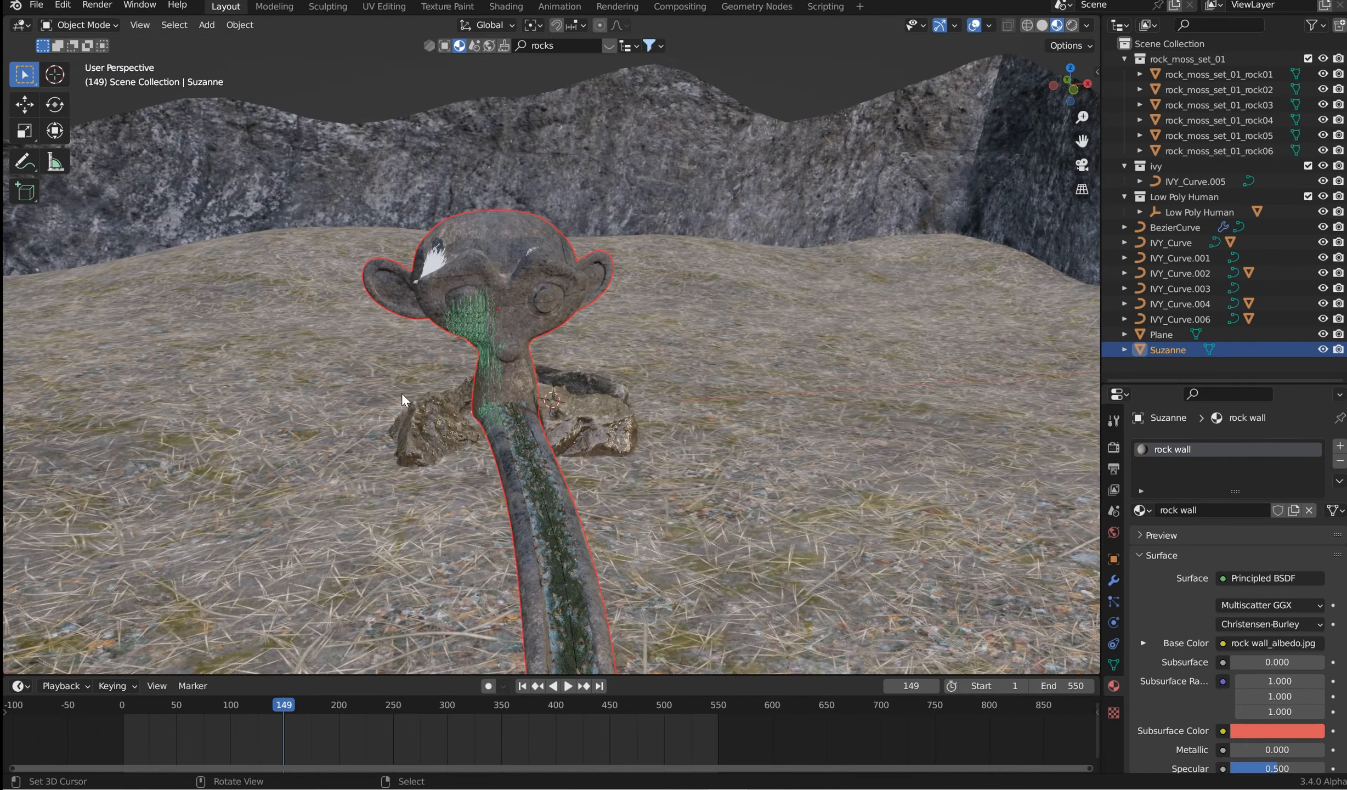
{"action": "middle_click_drag", "start_coordinate": [575, 307], "coordinate": [629, 337]}
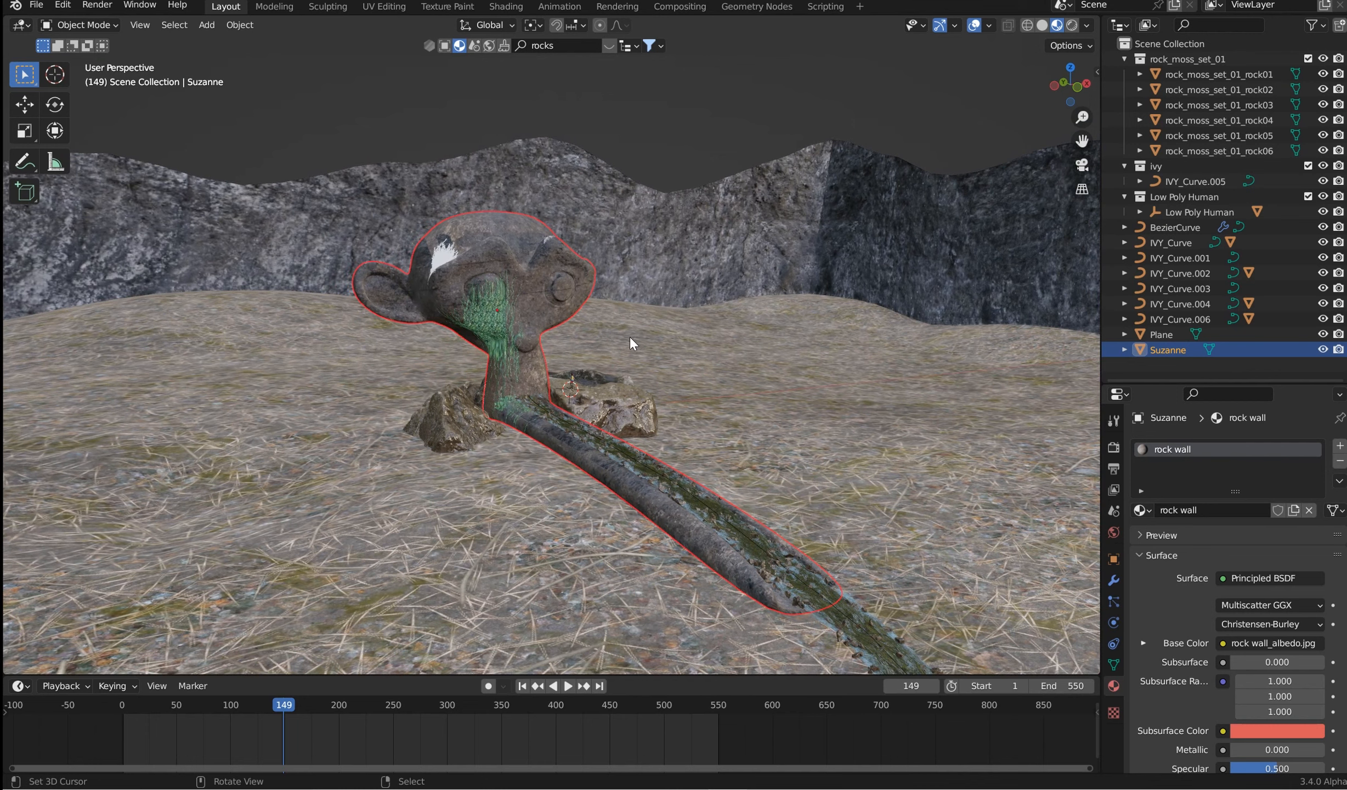
{"action": "middle_click_drag", "start_coordinate": [850, 241], "coordinate": [922, 343]}
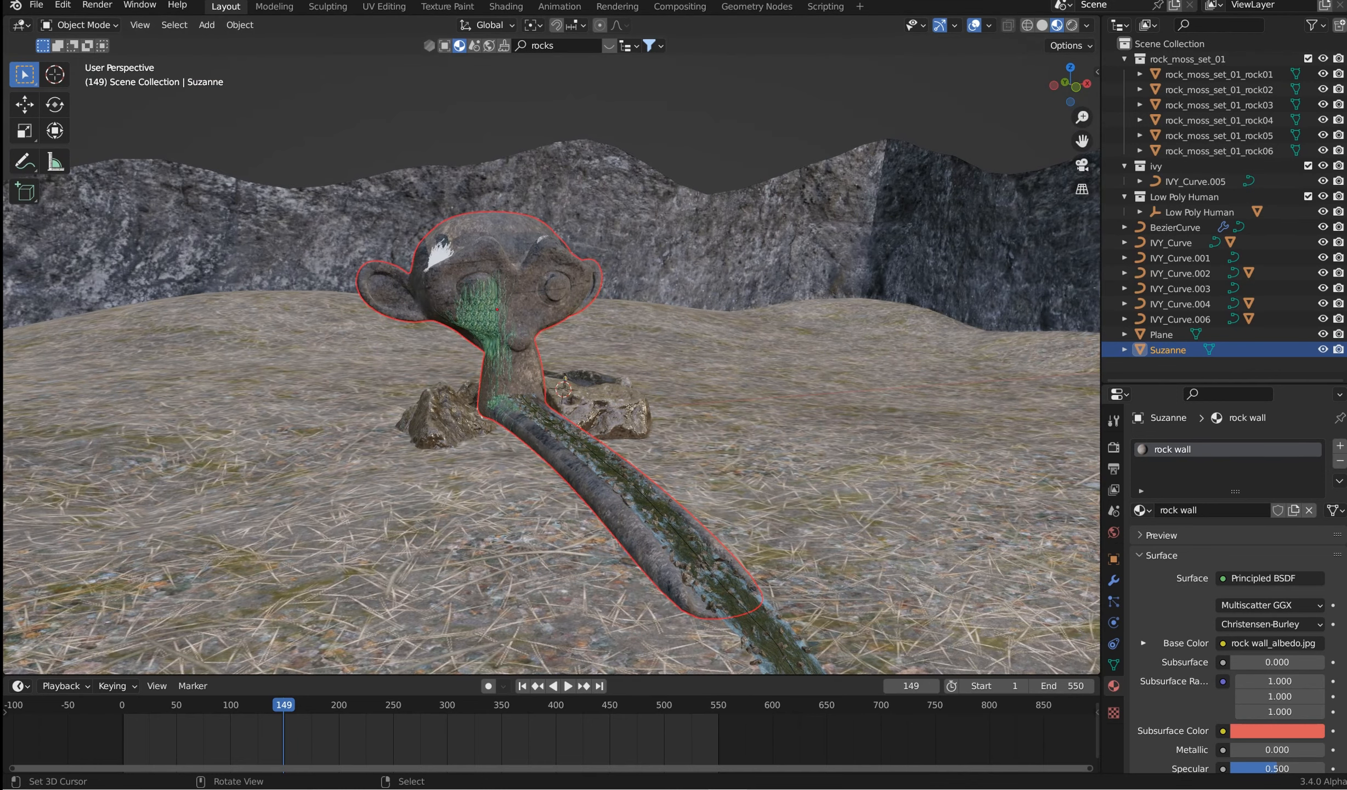
{"action": "left_click", "coordinate": [1072, 25]}
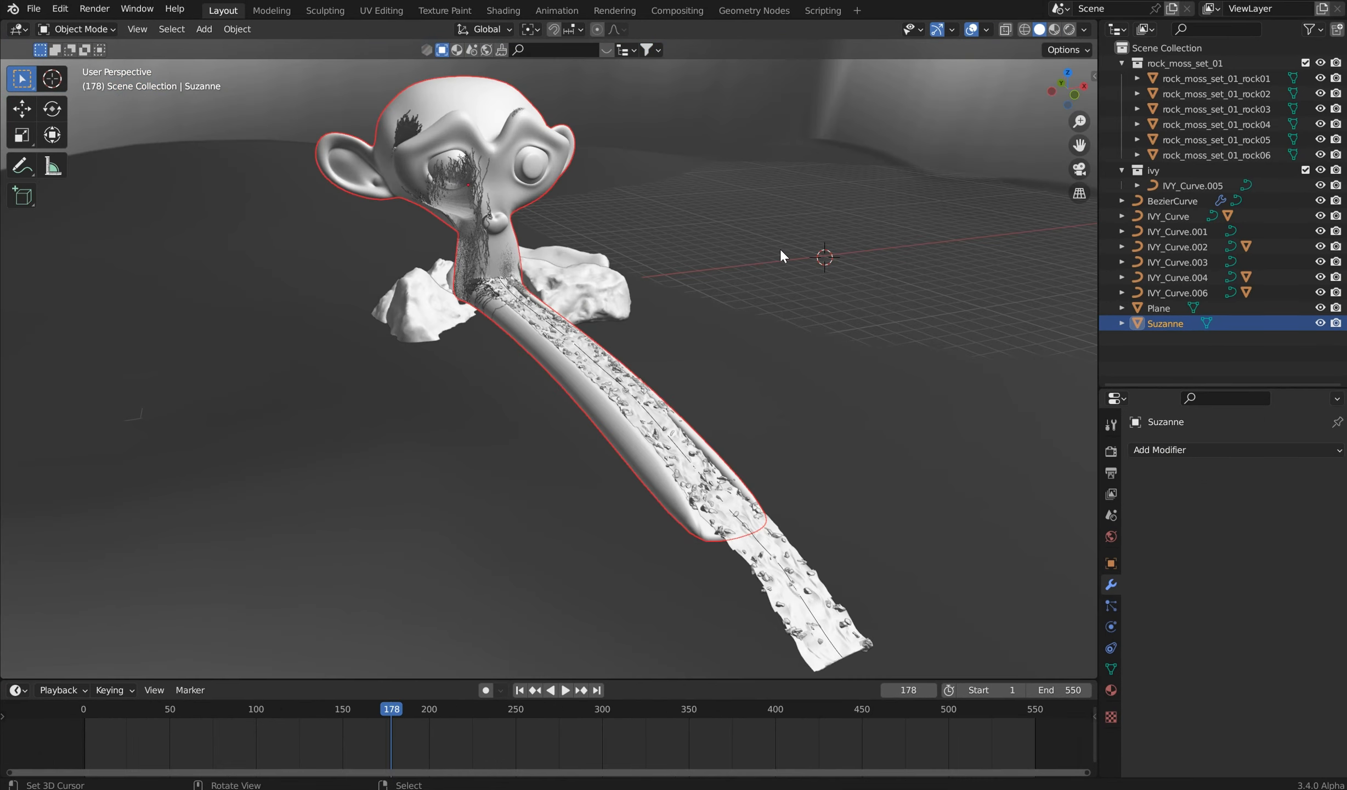
Step: Hide the ivy leaves and ivy curve on the side of Suzanne's forehead
{"action": "mouse_move", "coordinate": [780, 248]}
{"action": "middle_mouse_down"}
{"action": "mouse_move", "coordinate": [809, 266]}
{"action": "mouse_move", "coordinate": [762, 254]}
{"action": "mouse_move", "coordinate": [763, 306]}
{"action": "mouse_move", "coordinate": [643, 355]}
{"action": "mouse_move", "coordinate": [662, 308]}
{"action": "middle_mouse_up"}
{"action": "scroll", "coordinate": [643, 357], "scroll_direction": "up", "scroll_amount": 4}
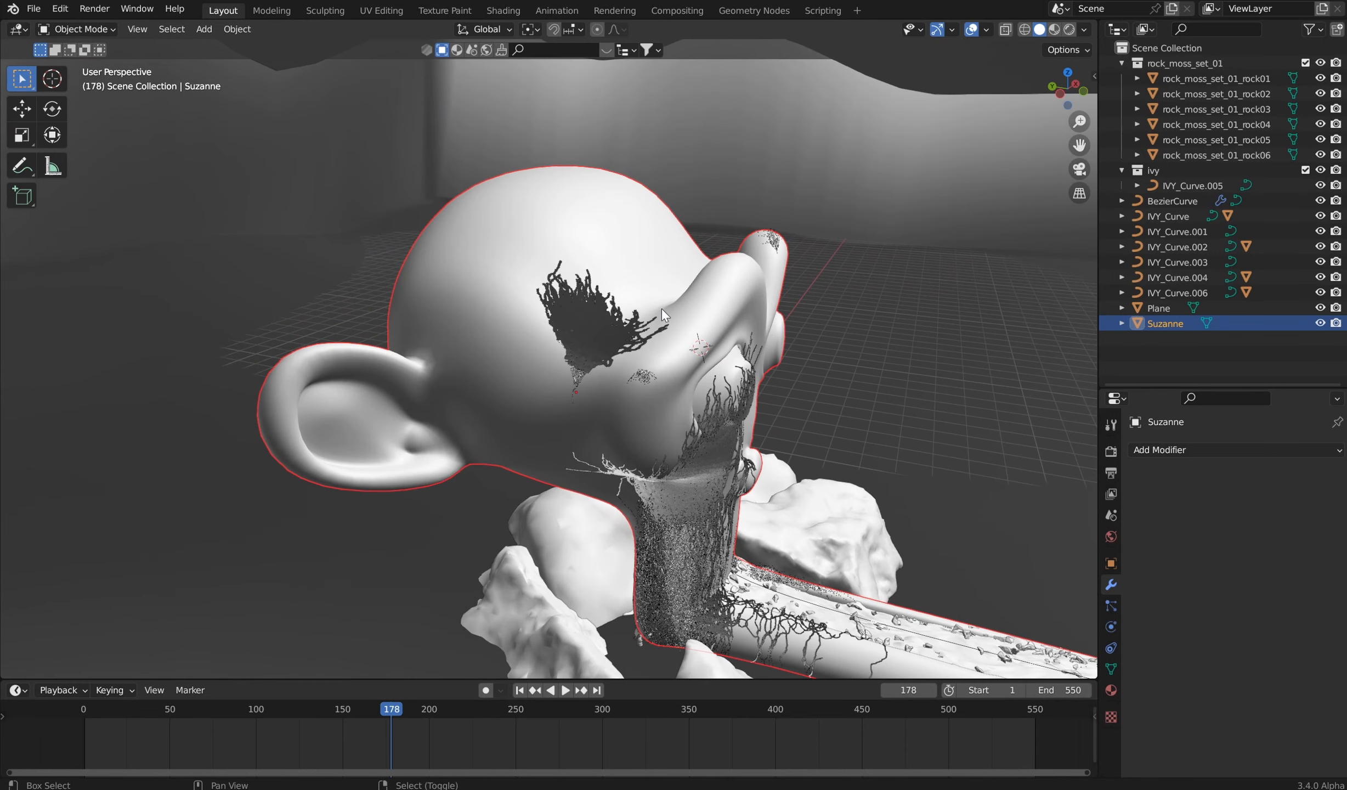
{"action": "left_click", "coordinate": [575, 322]}
{"action": "middle_click_drag", "start_coordinate": [748, 282], "coordinate": [591, 281]}
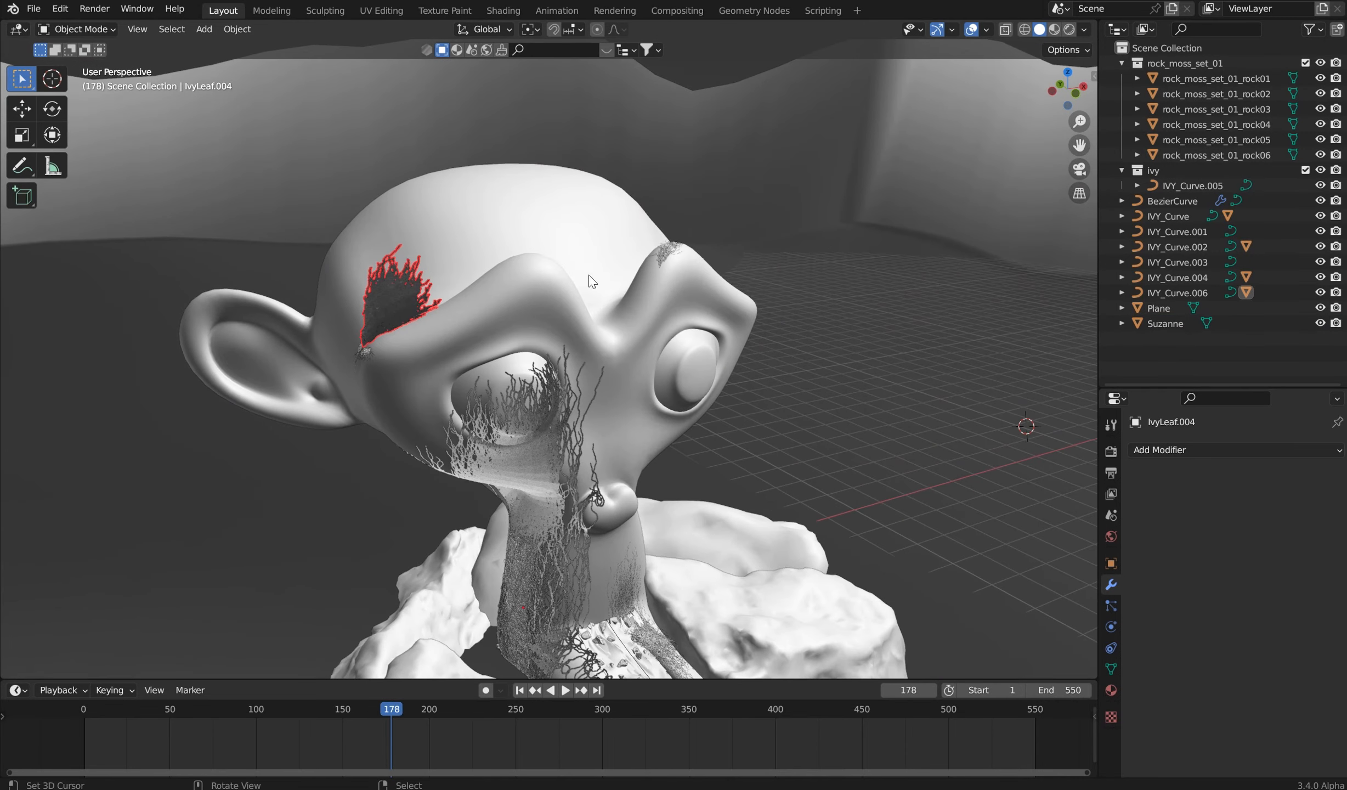
{"action": "key", "text": "h"}
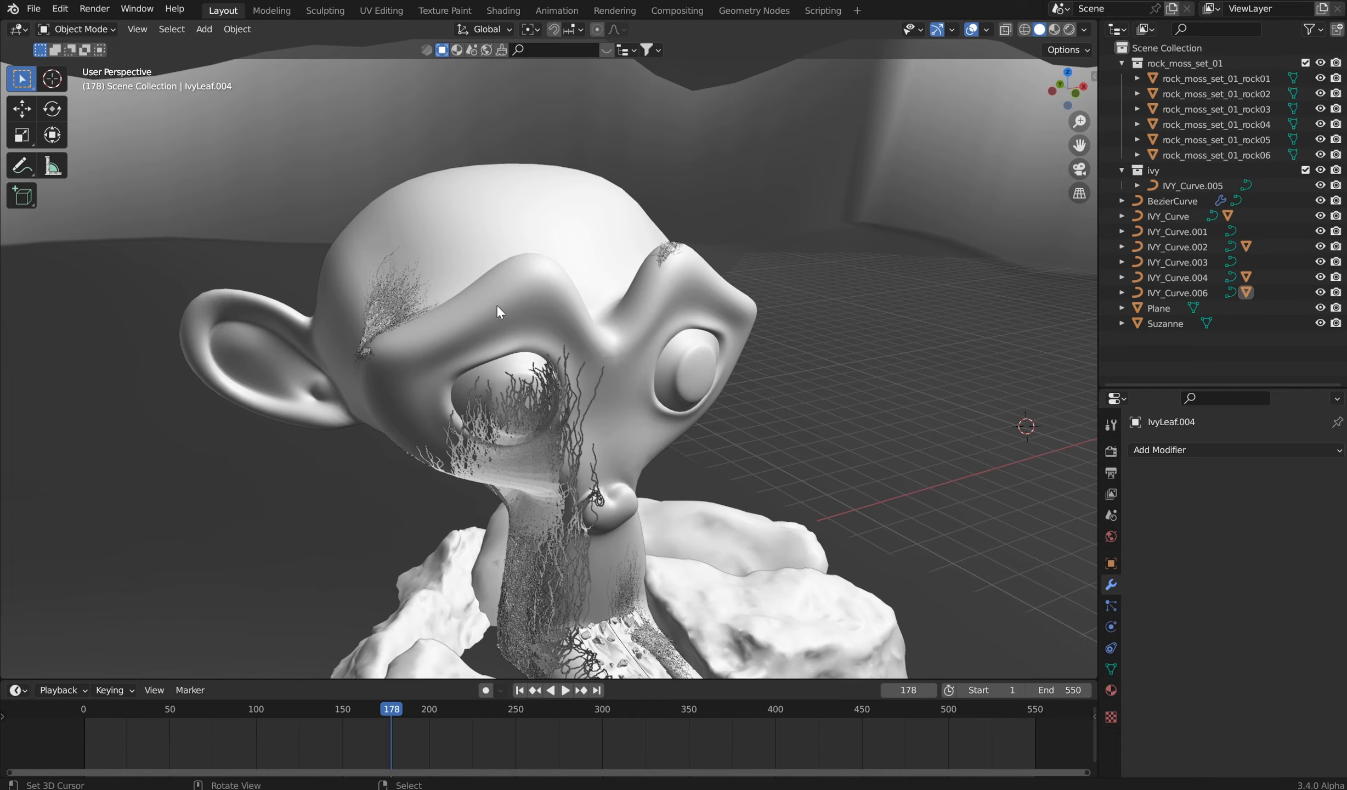
{"action": "middle_click_drag", "start_coordinate": [446, 314], "coordinate": [484, 317]}
{"action": "right_click", "coordinate": [466, 317]}
{"action": "key", "text": "h"}
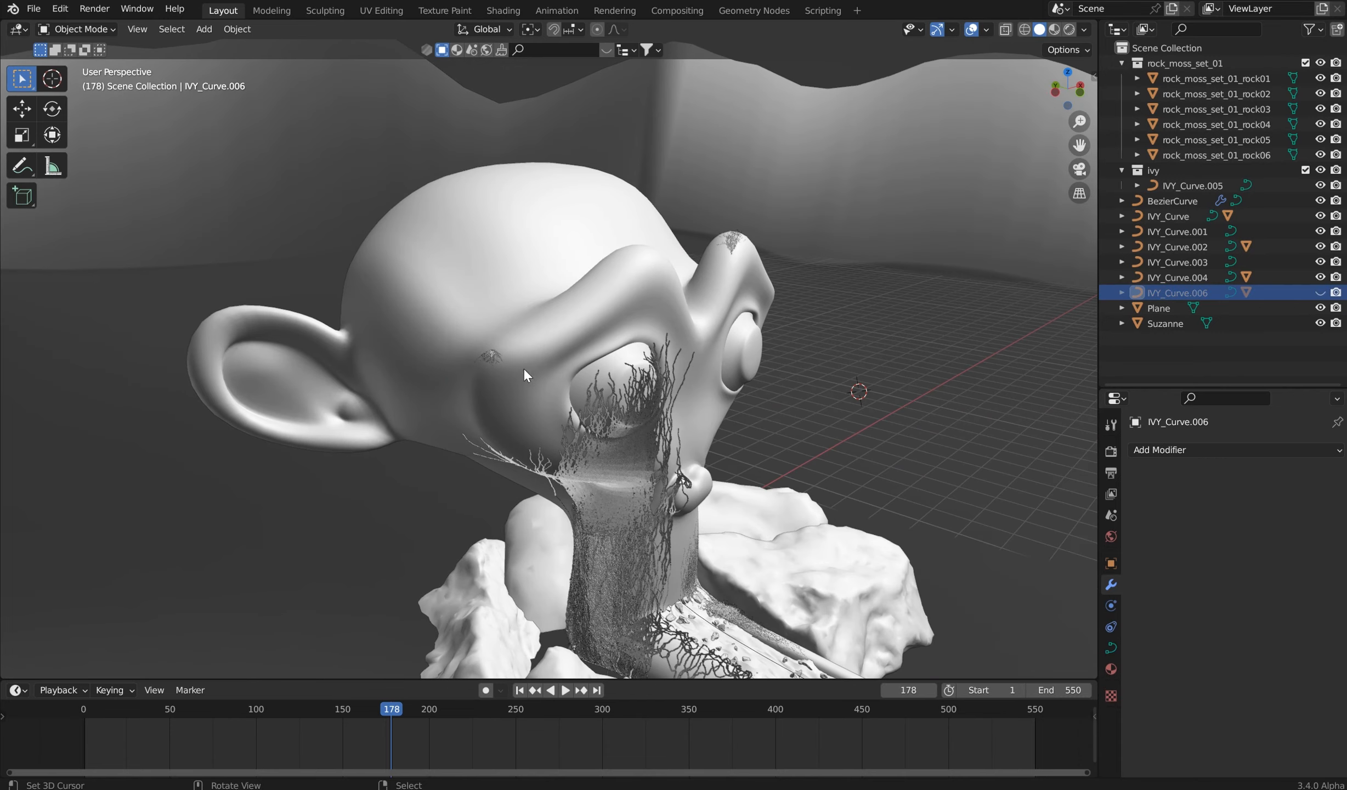
Step: Hide the ivy curve running down from Suzanne's eye and the river BezierCurve in the channel
{"action": "left_click", "coordinate": [625, 416]}
{"action": "middle_click_drag", "start_coordinate": [668, 456], "coordinate": [576, 359]}
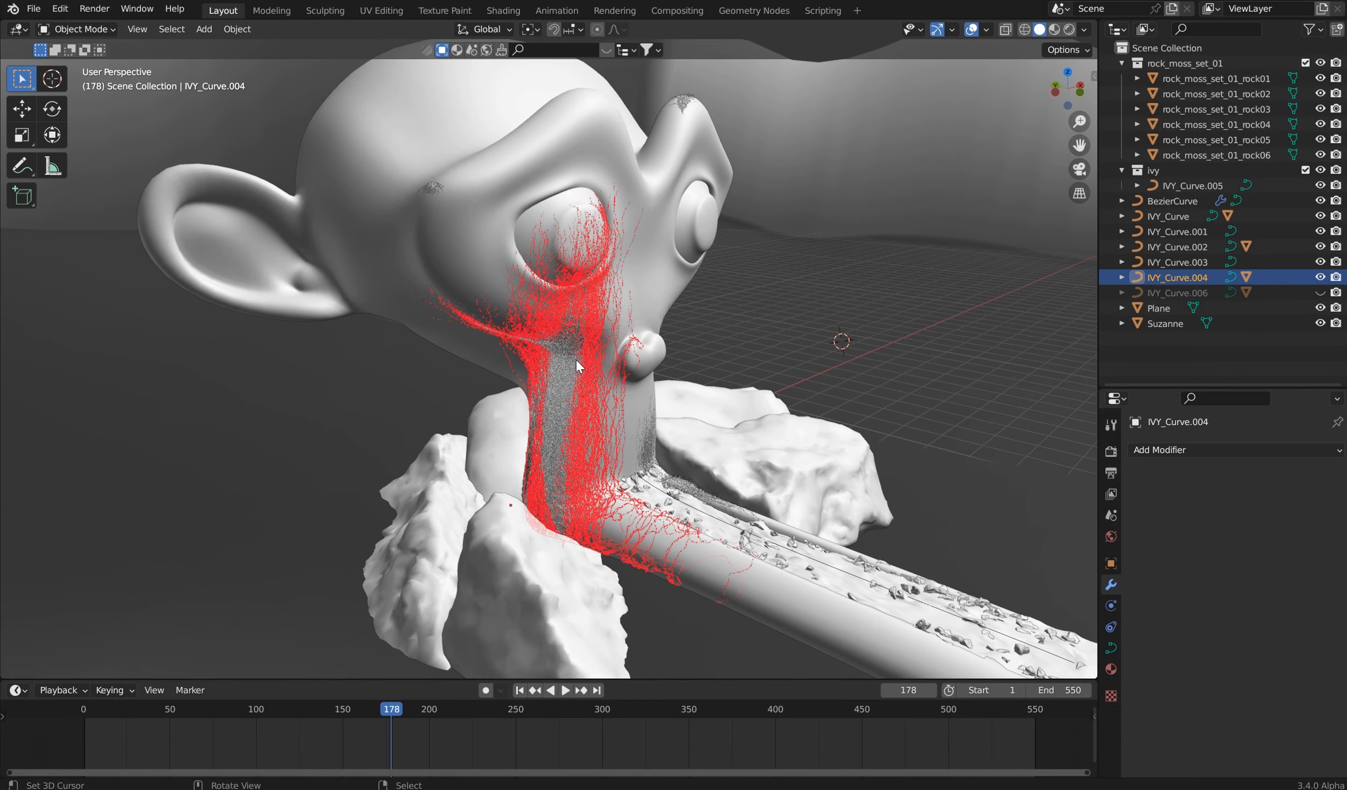
{"action": "key", "text": "h"}
{"action": "right_click", "coordinate": [689, 505]}
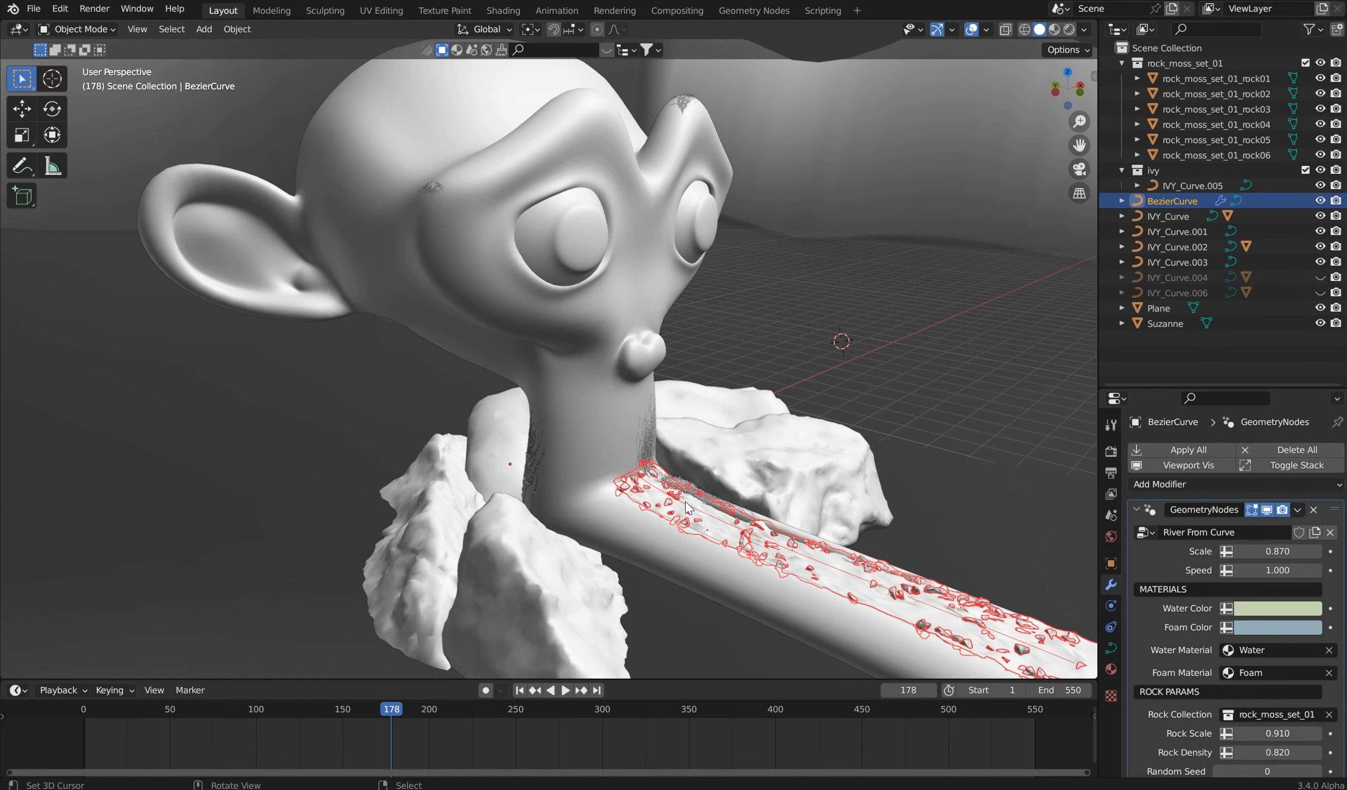
{"action": "key", "text": "h"}
Step: Hide the mossy rocks rock06, rock03, rock01 and rock04 around the base of Suzanne's neck
{"action": "middle_click_drag", "start_coordinate": [688, 505], "coordinate": [693, 526]}
{"action": "right_click_drag", "start_coordinate": [694, 529], "coordinate": [698, 533]}
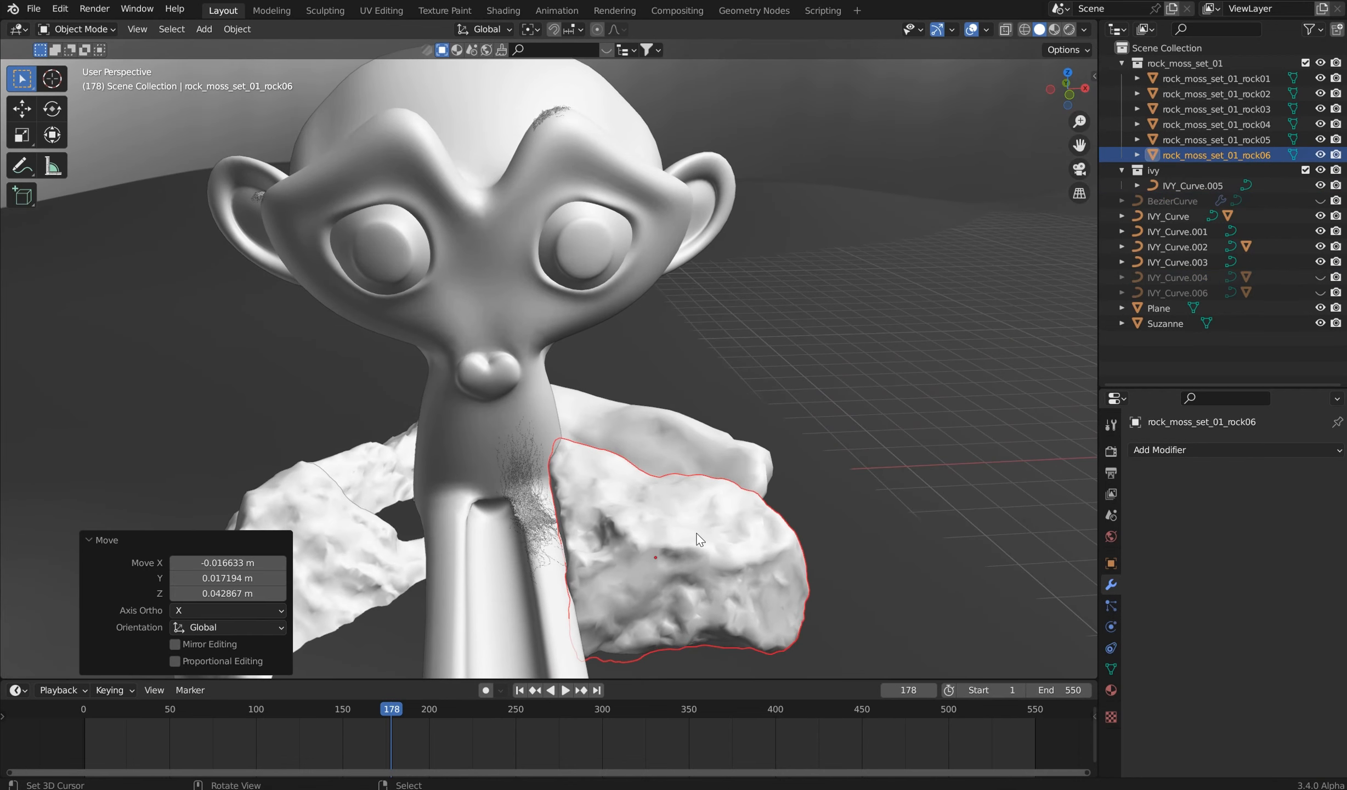
{"action": "key", "text": "h"}
{"action": "right_click", "coordinate": [693, 460]}
{"action": "key", "text": "h"}
{"action": "right_click", "coordinate": [386, 489]}
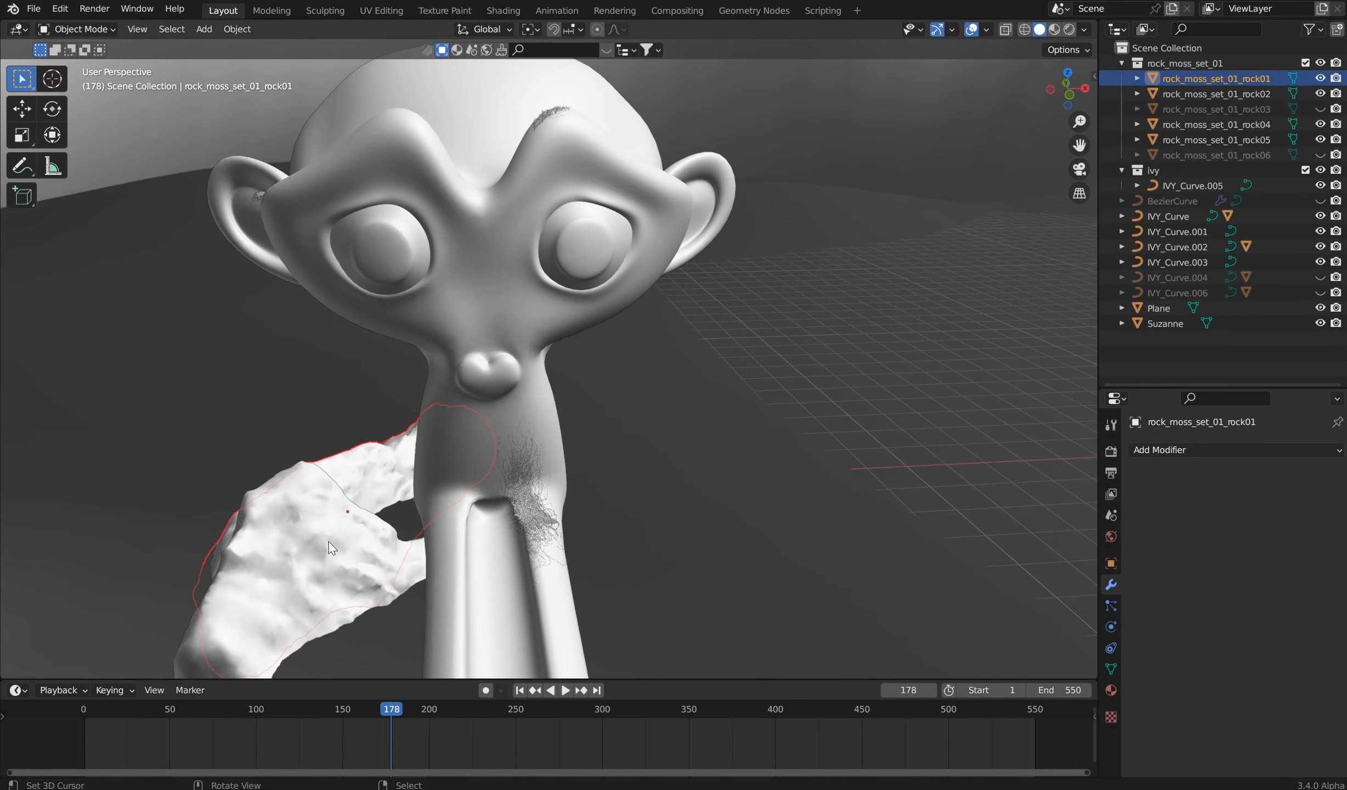
{"action": "key", "text": "h"}
{"action": "right_click", "coordinate": [329, 541]}
{"action": "key", "text": "h"}
{"action": "middle_click_drag", "start_coordinate": [568, 539], "coordinate": [579, 565]}
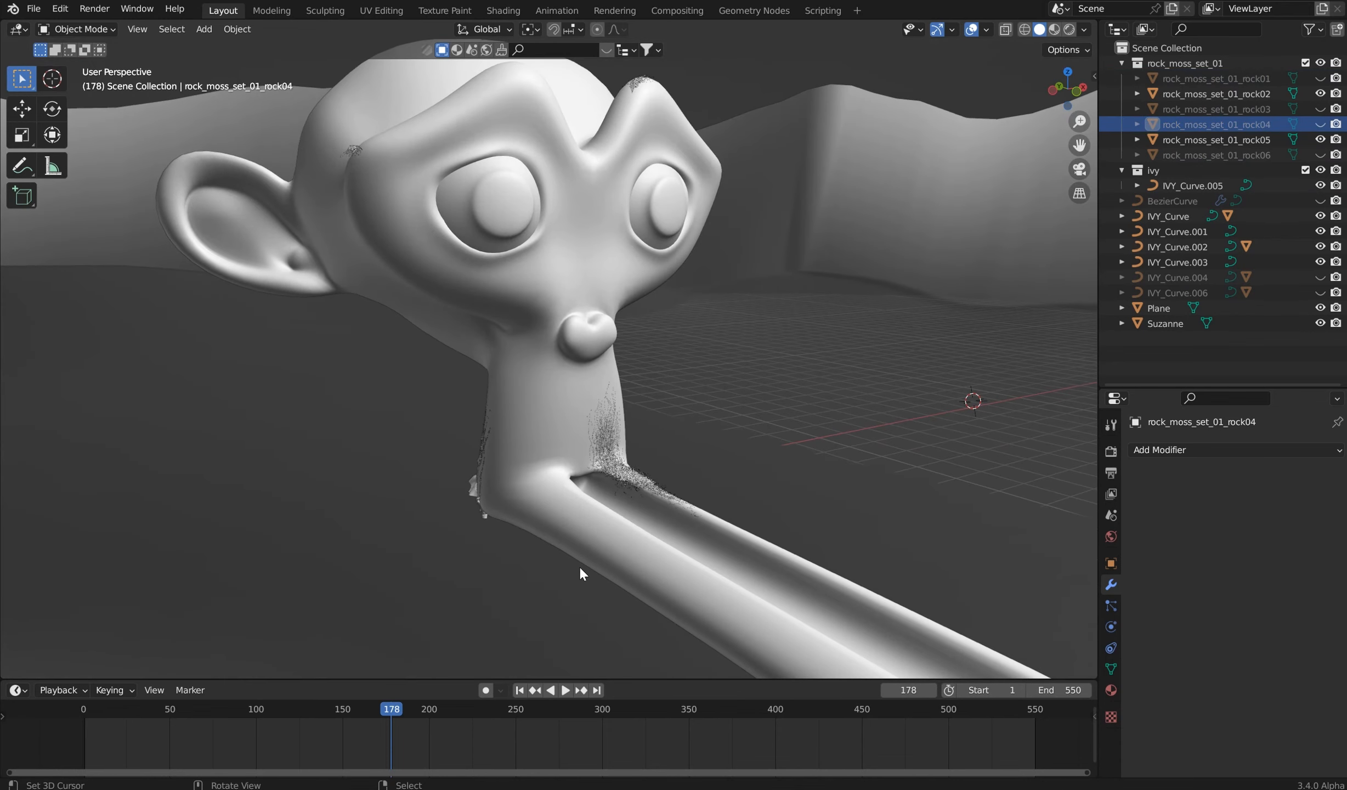
{"action": "middle_click_drag", "start_coordinate": [532, 623], "coordinate": [658, 550]}
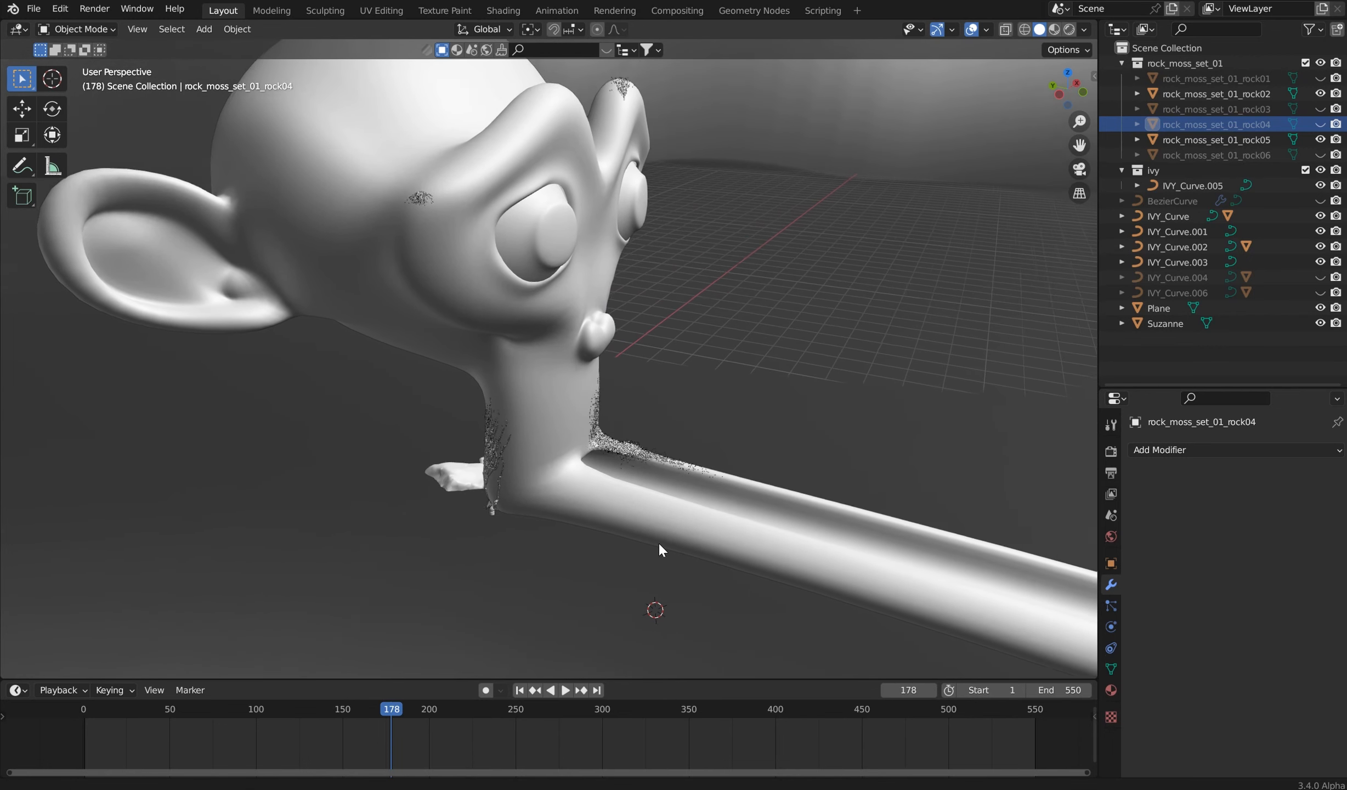
Step: Switch the solid viewport's MatCap to the plain light grey sphere
{"action": "left_click", "coordinate": [1084, 30]}
{"action": "left_click", "coordinate": [1070, 137]}
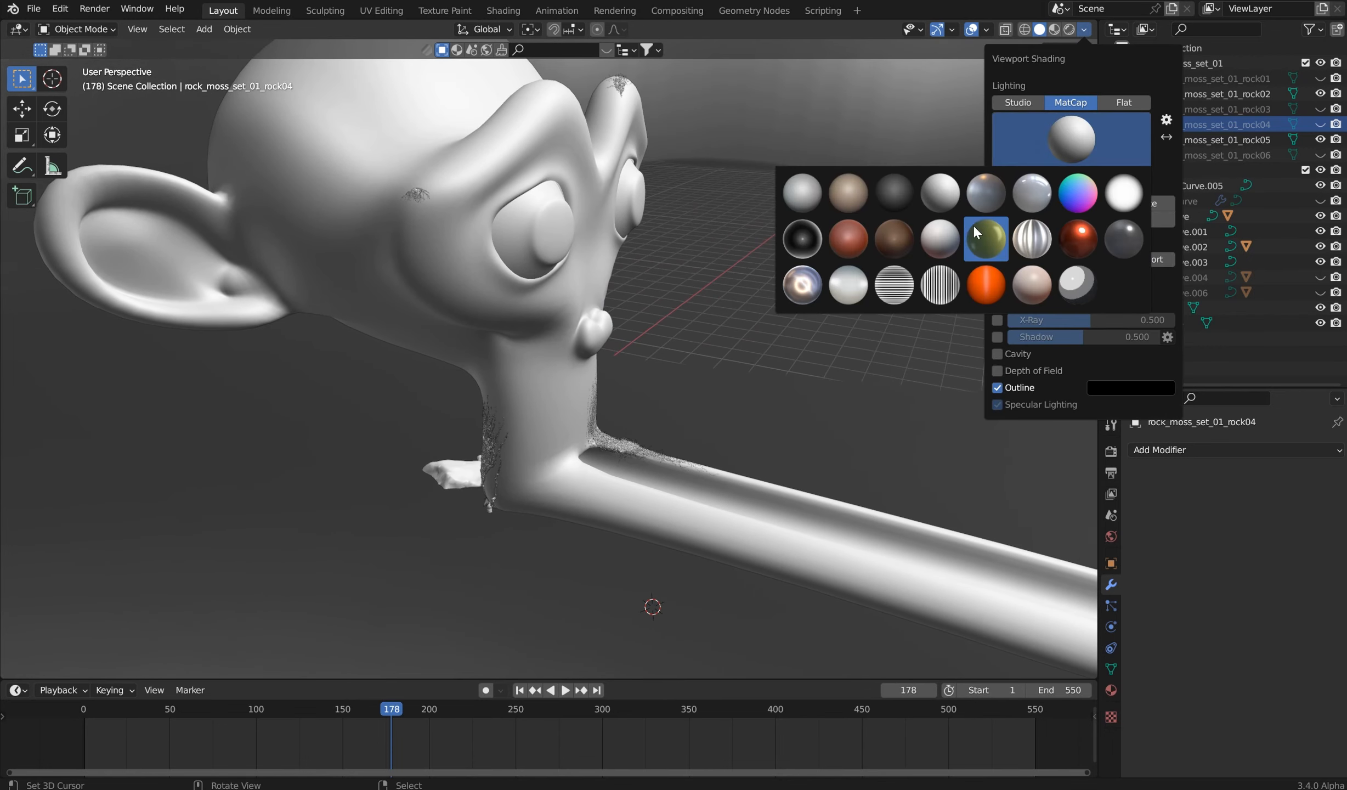
{"action": "left_click", "coordinate": [802, 192]}
{"action": "middle_click_drag", "start_coordinate": [785, 249], "coordinate": [767, 241]}
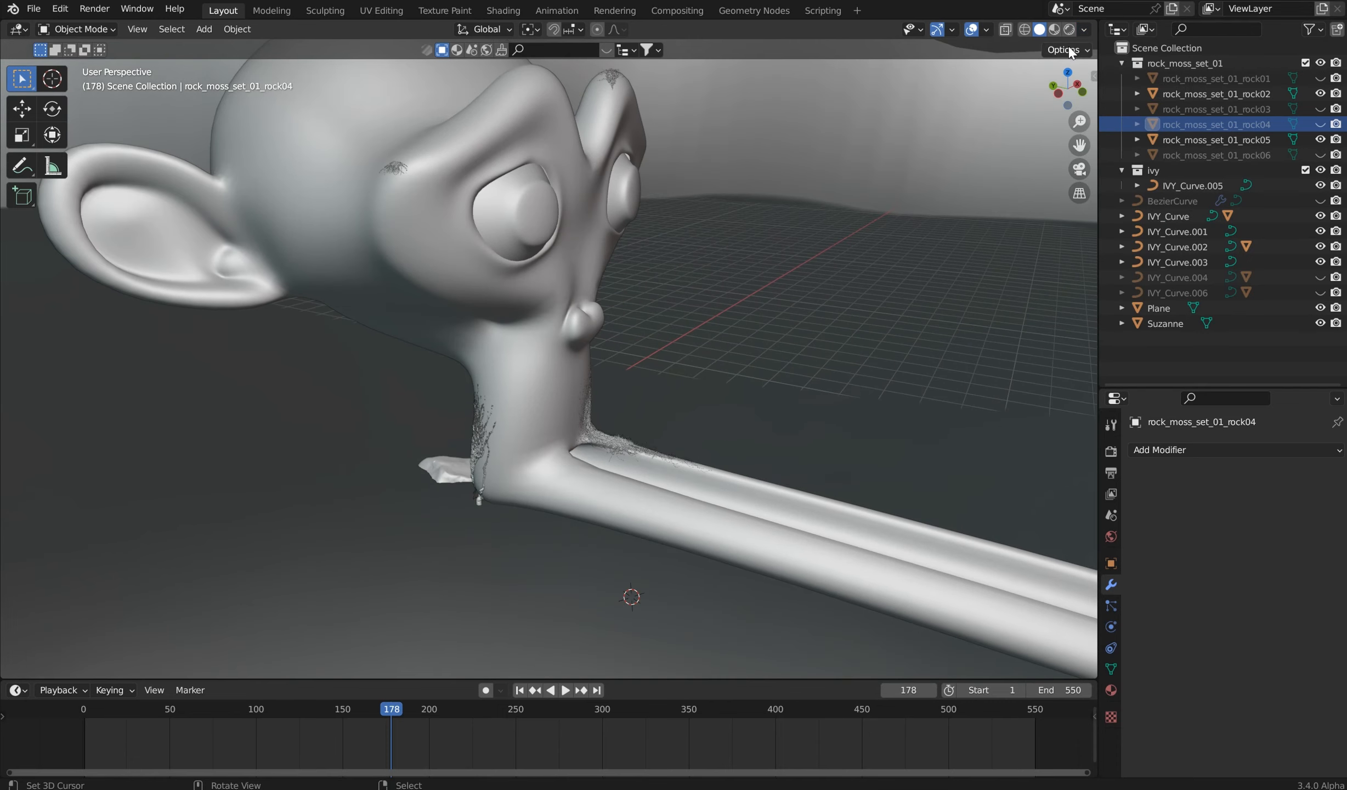
Step: Set the solid viewport's lighting to Studio and view Suzanne's neck and channel
{"action": "left_click", "coordinate": [1083, 31]}
{"action": "left_click", "coordinate": [1018, 103]}
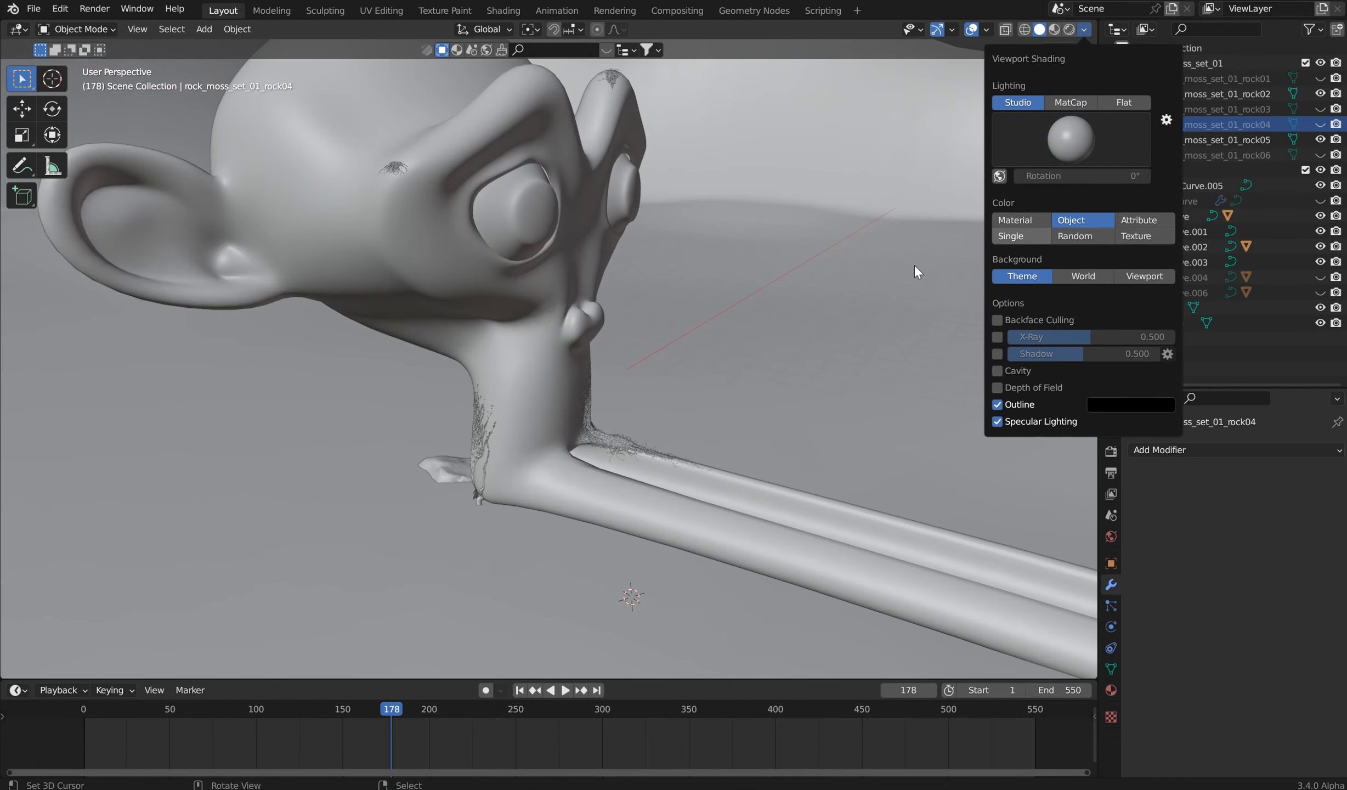
{"action": "mouse_move", "coordinate": [914, 264]}
{"action": "middle_mouse_down"}
{"action": "mouse_move", "coordinate": [821, 322]}
{"action": "mouse_move", "coordinate": [815, 234]}
{"action": "mouse_move", "coordinate": [784, 258]}
{"action": "mouse_move", "coordinate": [750, 254]}
{"action": "middle_mouse_up"}
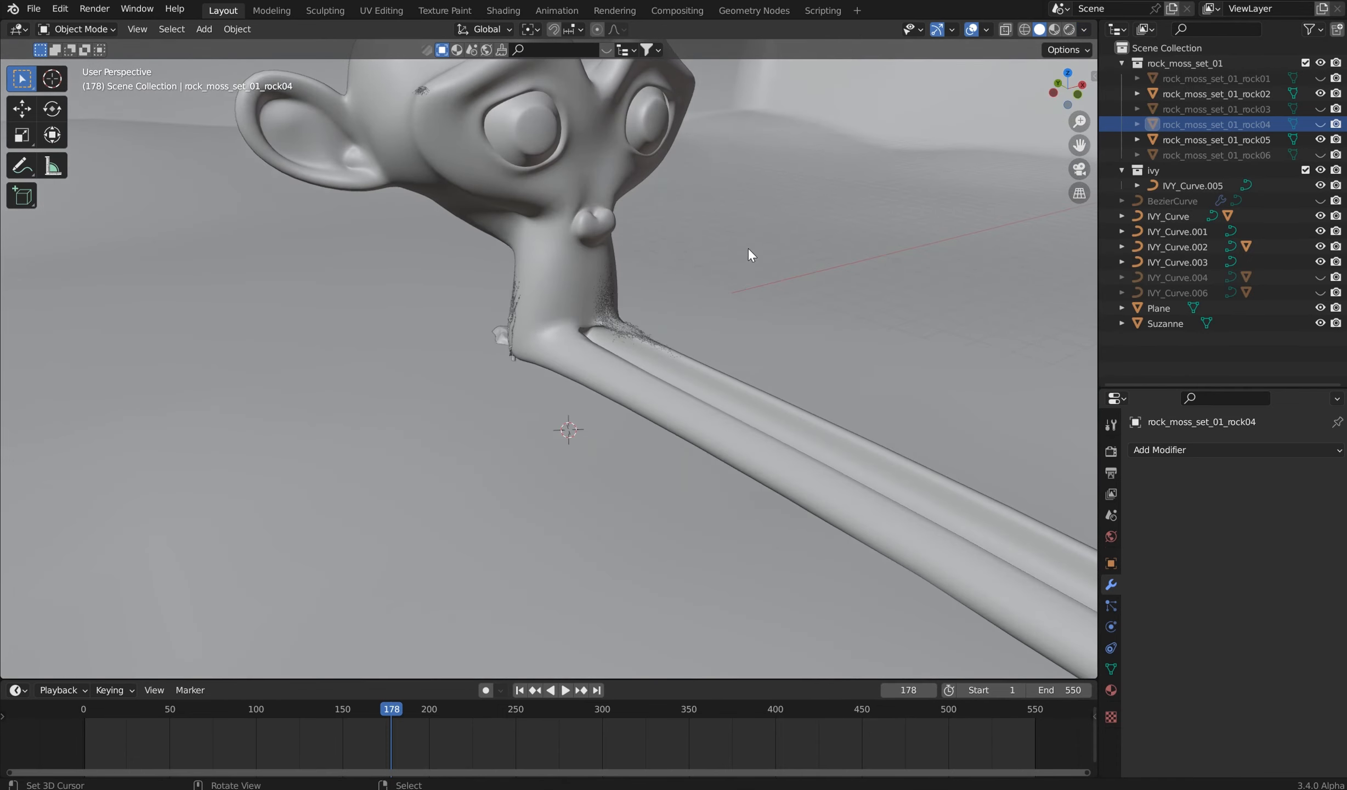
Step: Search the model library for "renzo" and place the Low Poly Human on the ground beside Suzanne's neck
{"action": "scroll", "coordinate": [749, 253], "scroll_direction": "up", "scroll_amount": 4}
{"action": "key", "text": "shift+a"}
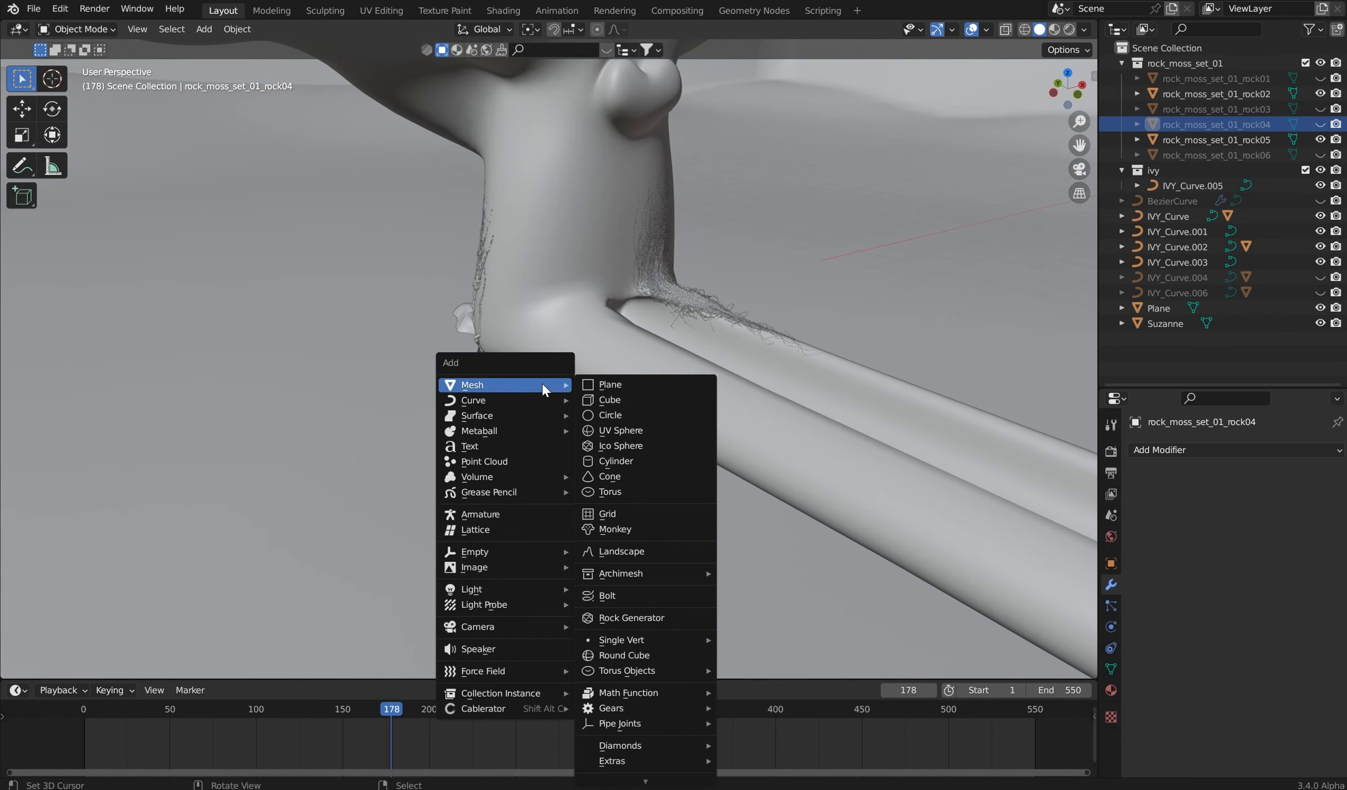
{"action": "left_click", "coordinate": [520, 91]}
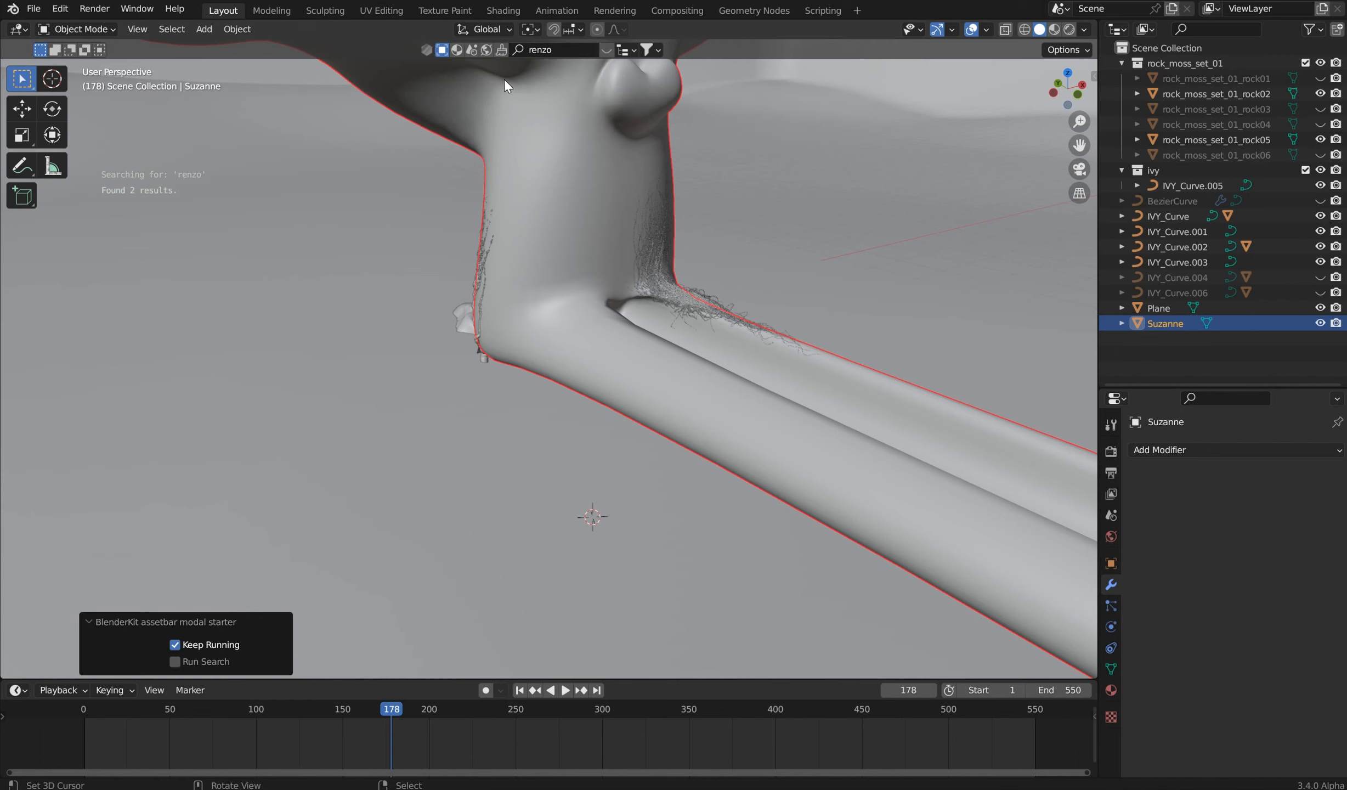
{"action": "left_click_drag", "start_coordinate": [181, 113], "coordinate": [539, 465]}
{"action": "left_click", "coordinate": [538, 458]}
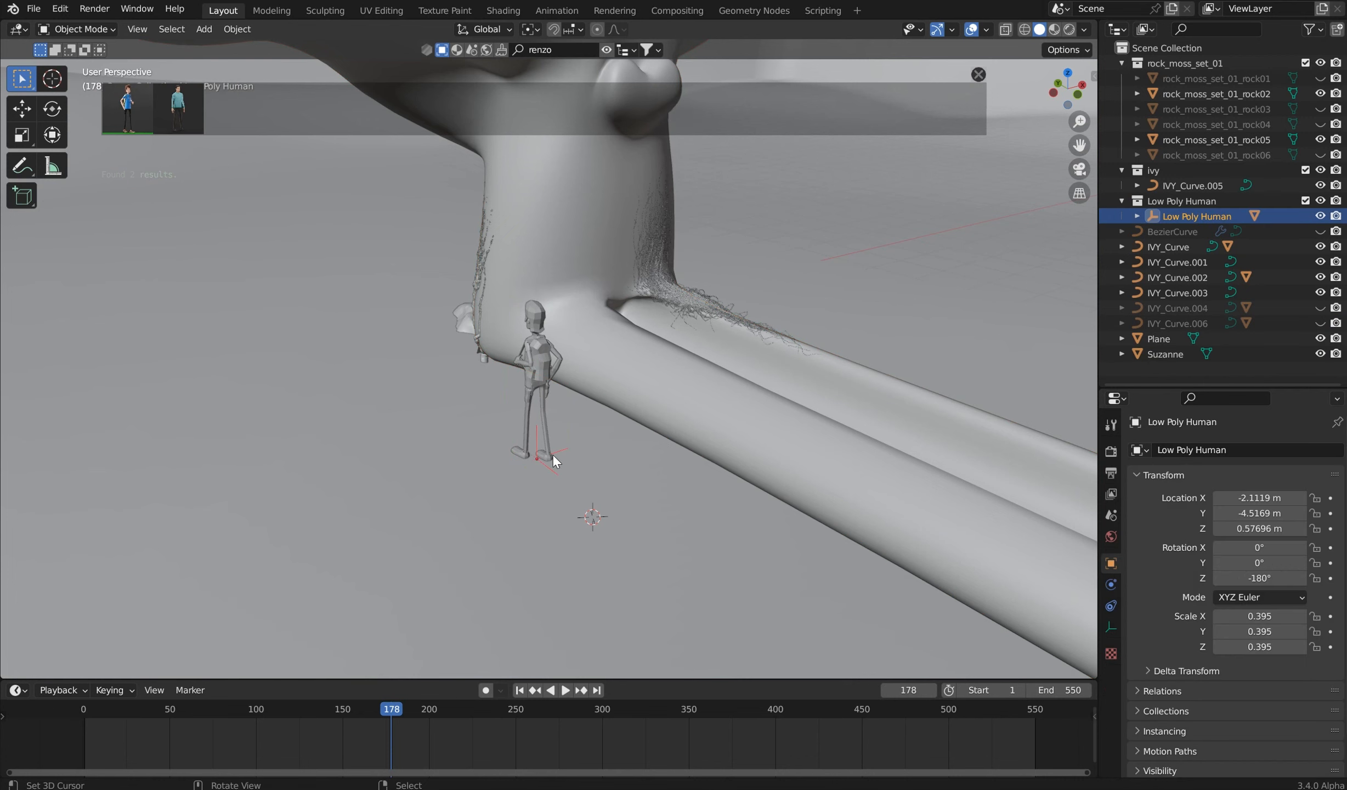
Step: Scale the Low Poly Human by 0.587, rotate it -35.1° about global Z, and save the file
{"action": "key", "text": "s"}
{"action": "left_click", "coordinate": [670, 391]}
{"action": "key", "text": "r"}
{"action": "key", "text": "z"}
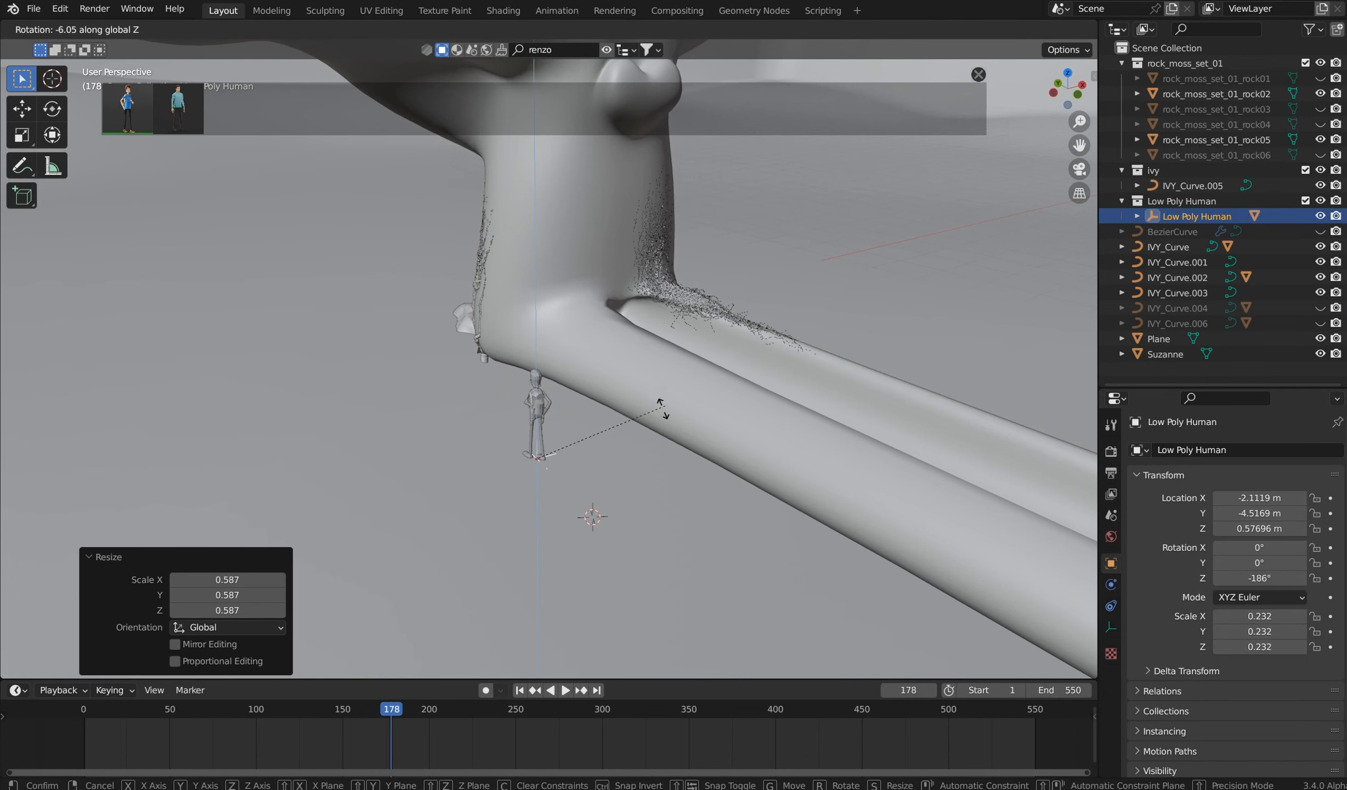
{"action": "left_click", "coordinate": [577, 453]}
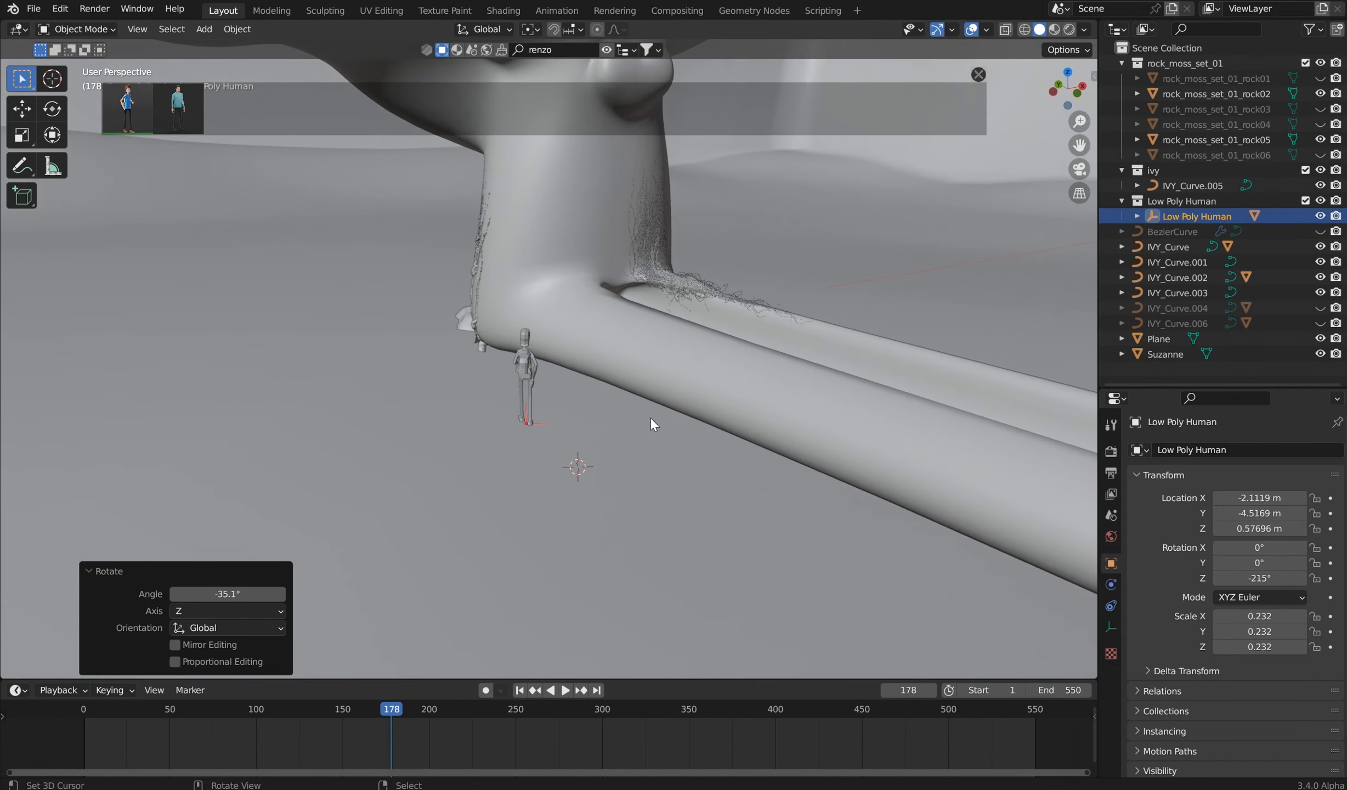
{"action": "key", "text": "ctrl+s"}
{"action": "scroll", "coordinate": [650, 412], "scroll_direction": "down", "scroll_amount": 5}
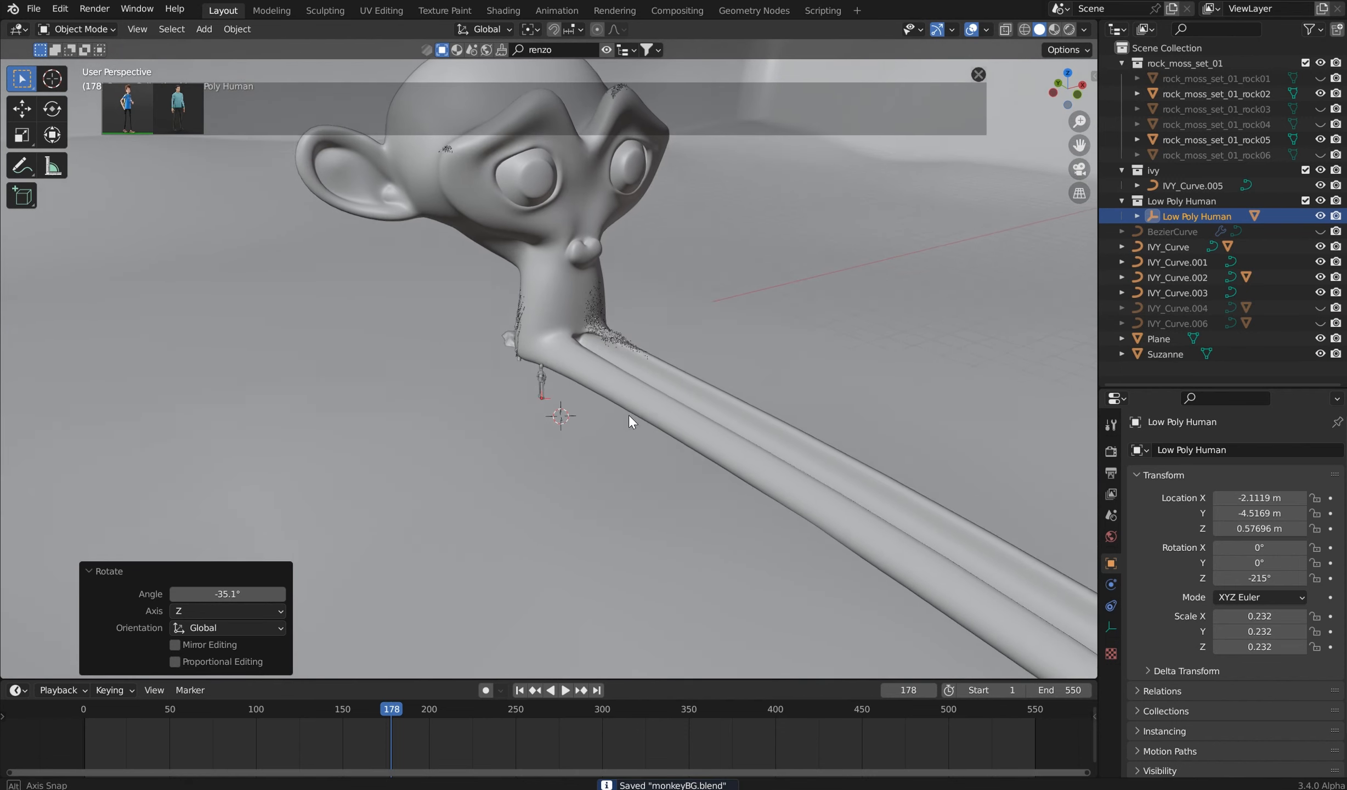
{"action": "middle_click_drag", "start_coordinate": [810, 199], "coordinate": [714, 240]}
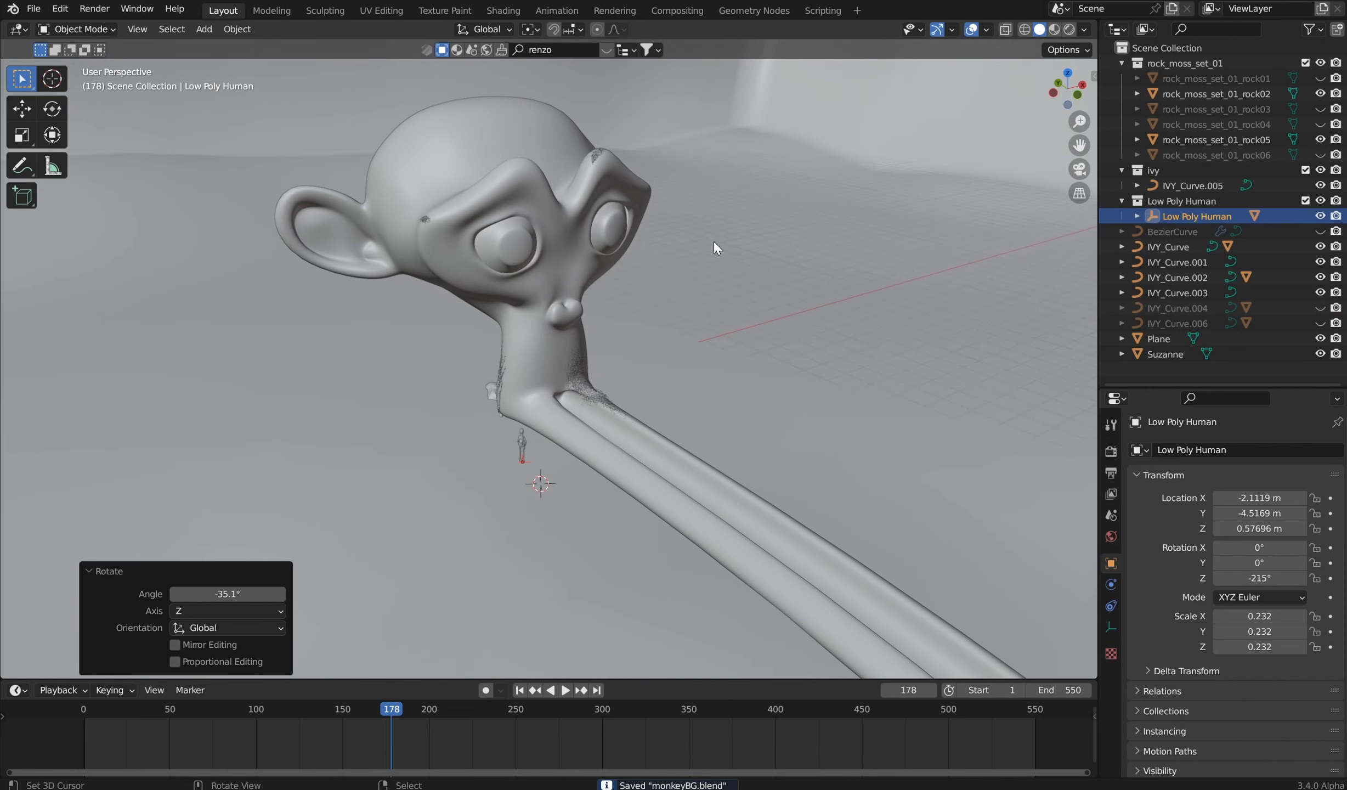
Step: Hide the ivy object IVY_Curve.005 growing where Suzanne's neck meets the channel
{"action": "left_click", "coordinate": [578, 263]}
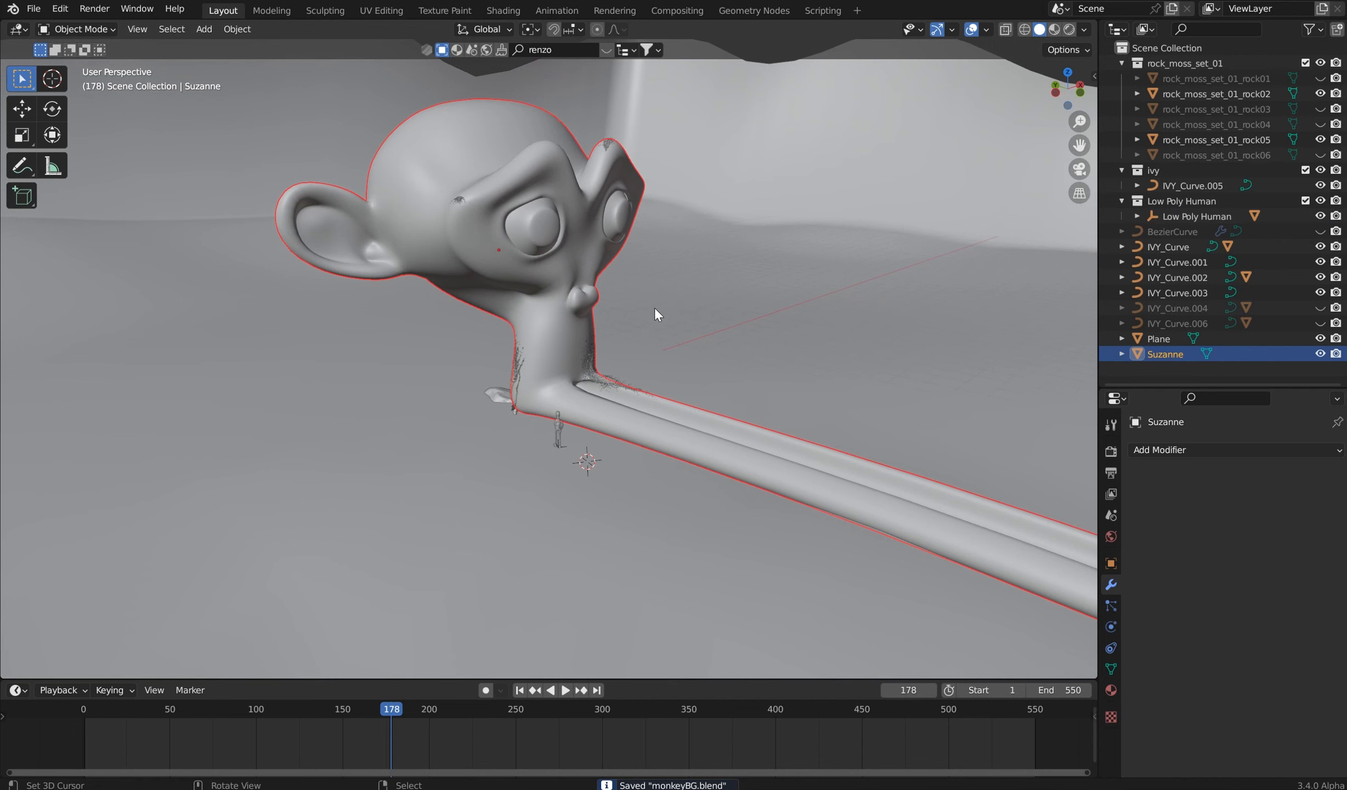
{"action": "left_click", "coordinate": [600, 359]}
{"action": "mouse_move", "coordinate": [600, 359]}
{"action": "middle_mouse_down"}
{"action": "mouse_move", "coordinate": [560, 369]}
{"action": "mouse_move", "coordinate": [592, 366]}
{"action": "middle_mouse_up"}
{"action": "left_click", "coordinate": [568, 379]}
{"action": "key", "text": "h"}
{"action": "left_click", "coordinate": [543, 361]}
{"action": "key", "text": "h"}
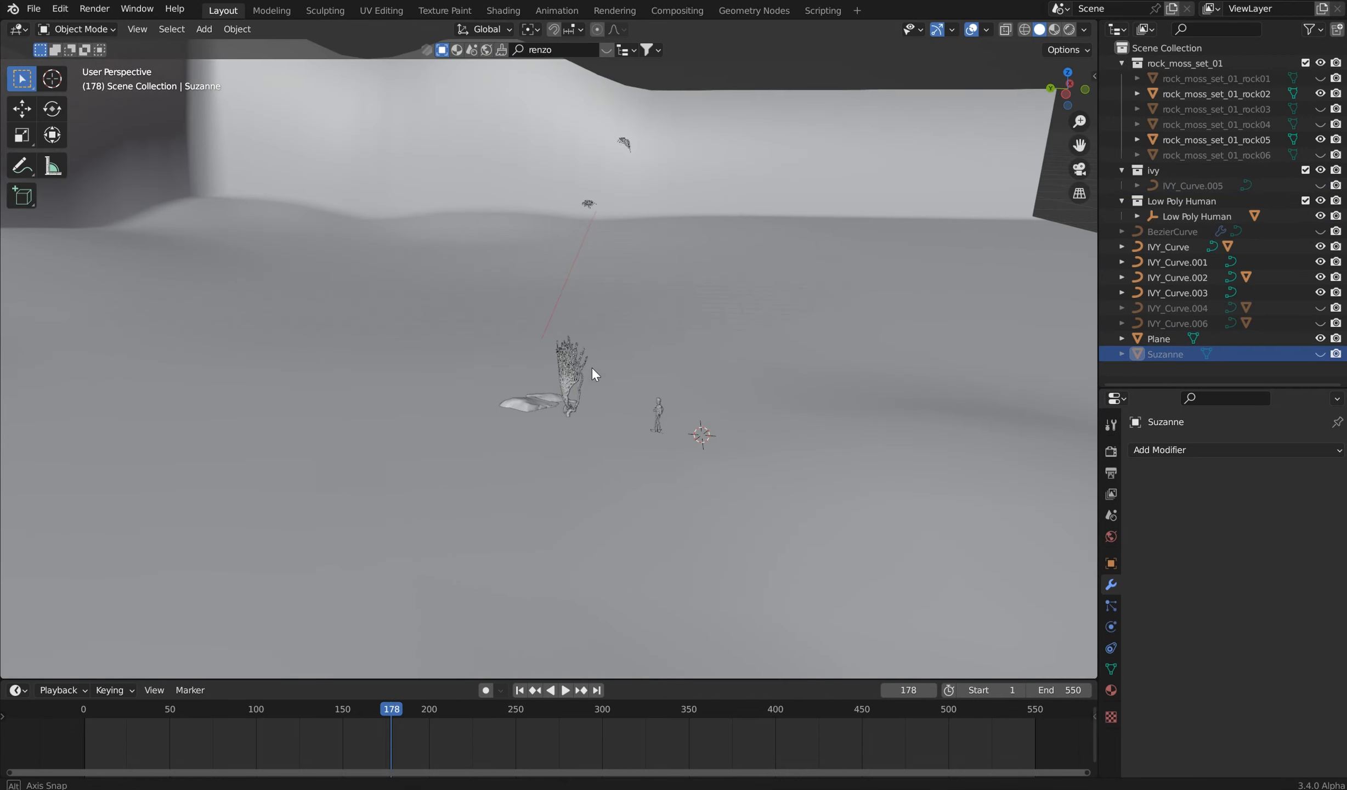
{"action": "key", "text": "ctrl+z"}
Step: Hide the remaining mossy rocks rock02 and rock05 behind the base of Suzanne's neck
{"action": "left_click", "coordinate": [568, 369]}
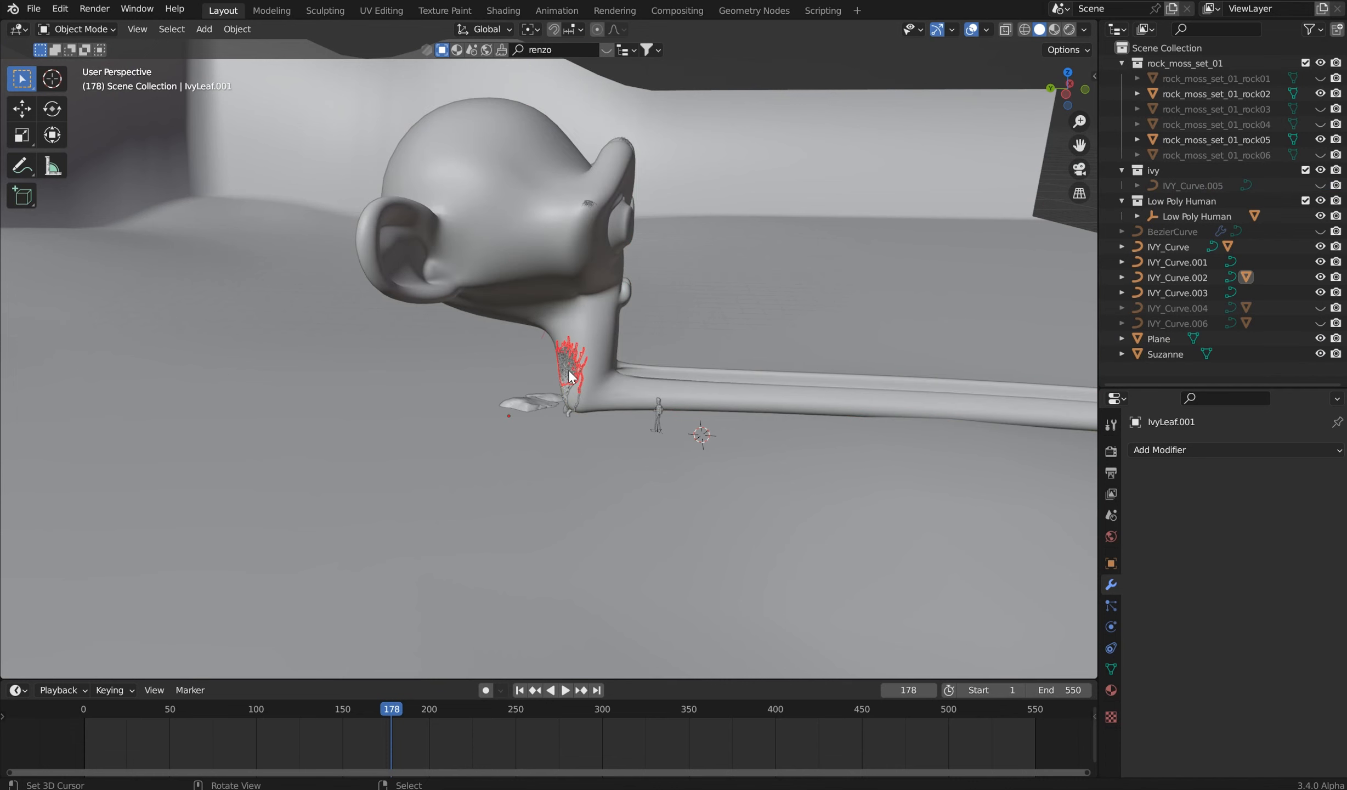
{"action": "left_click", "coordinate": [529, 399]}
{"action": "left_click", "coordinate": [546, 398], "text": "shift"}
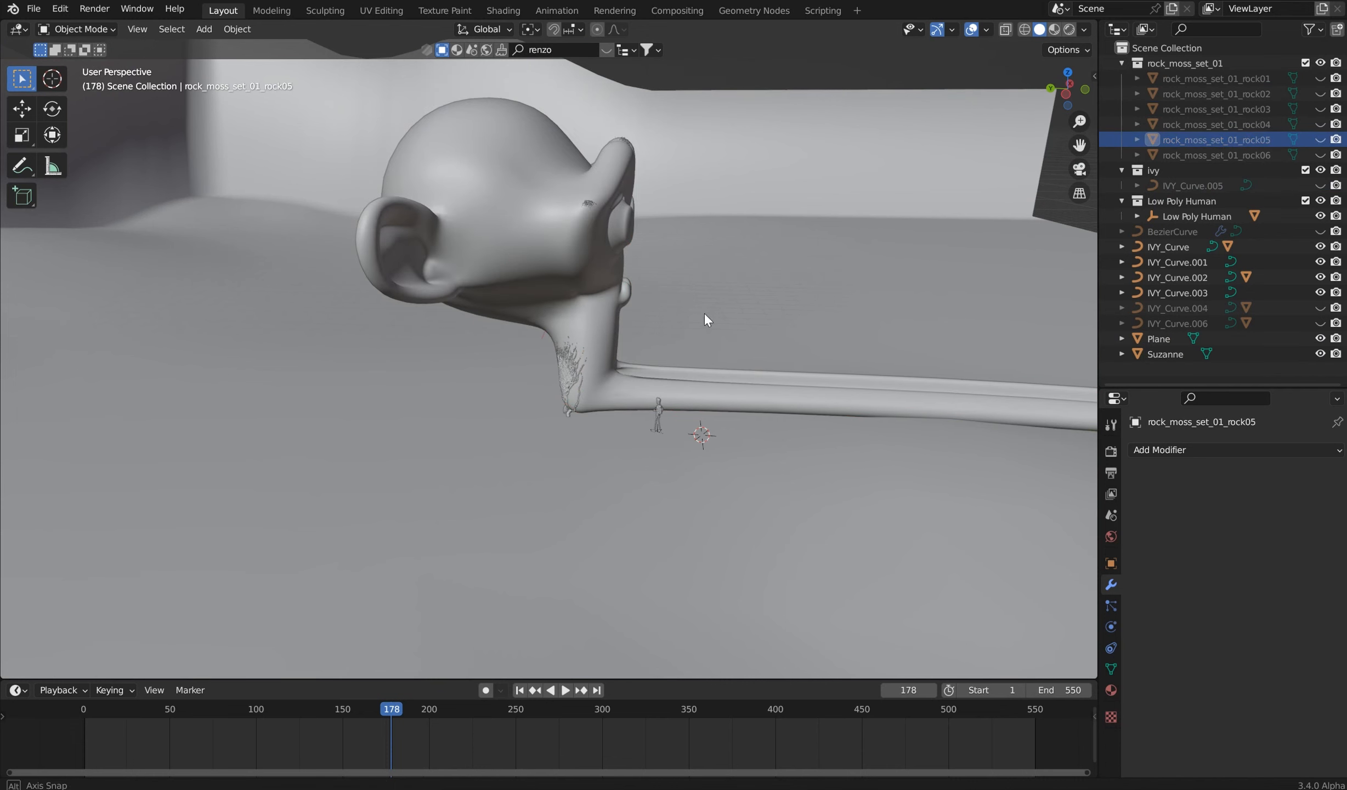
{"action": "key", "text": "h"}
Step: Remove the world's existing sky-textured surface shader and assign a fresh plain Background shader
{"action": "middle_click_drag", "start_coordinate": [704, 312], "coordinate": [624, 322]}
{"action": "scroll", "coordinate": [620, 316], "scroll_direction": "down", "scroll_amount": 3}
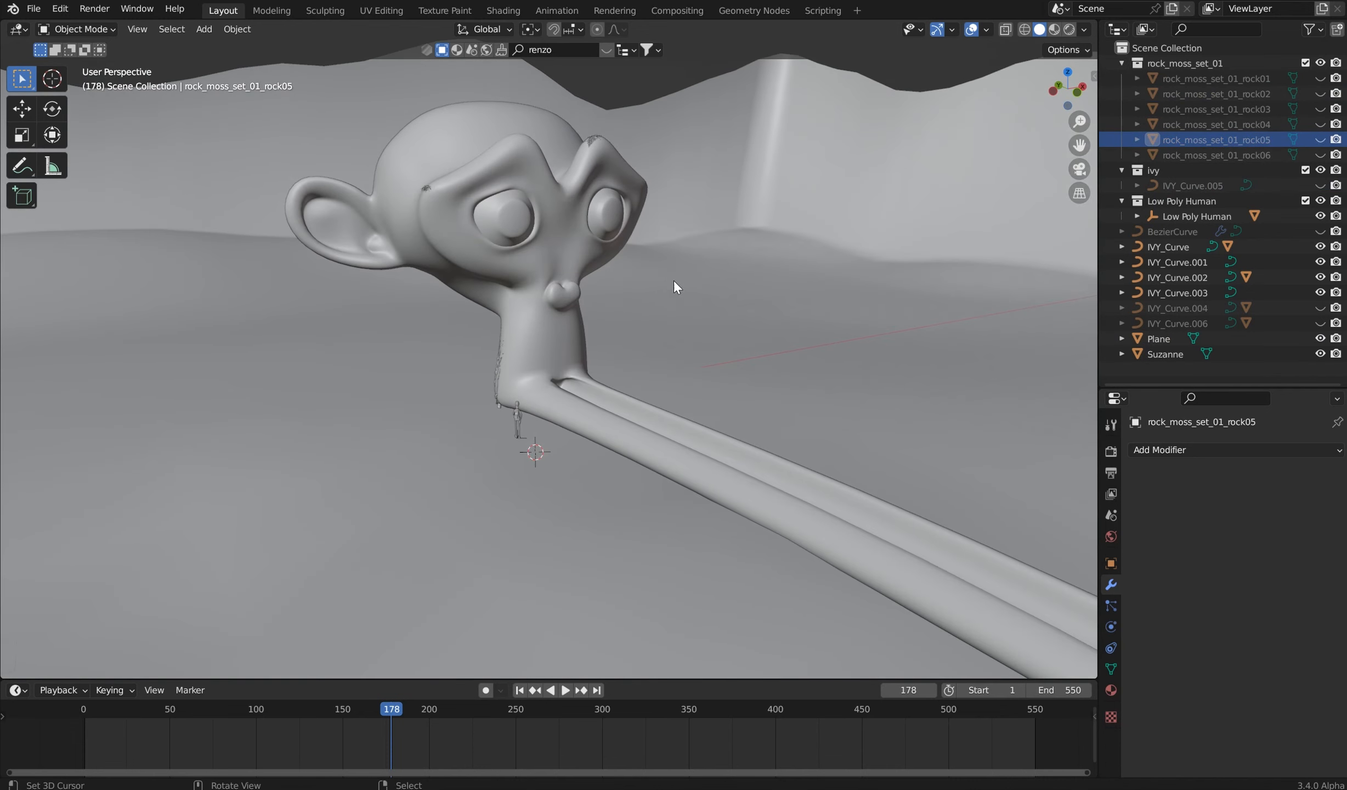
{"action": "middle_click_drag", "start_coordinate": [673, 280], "coordinate": [663, 288]}
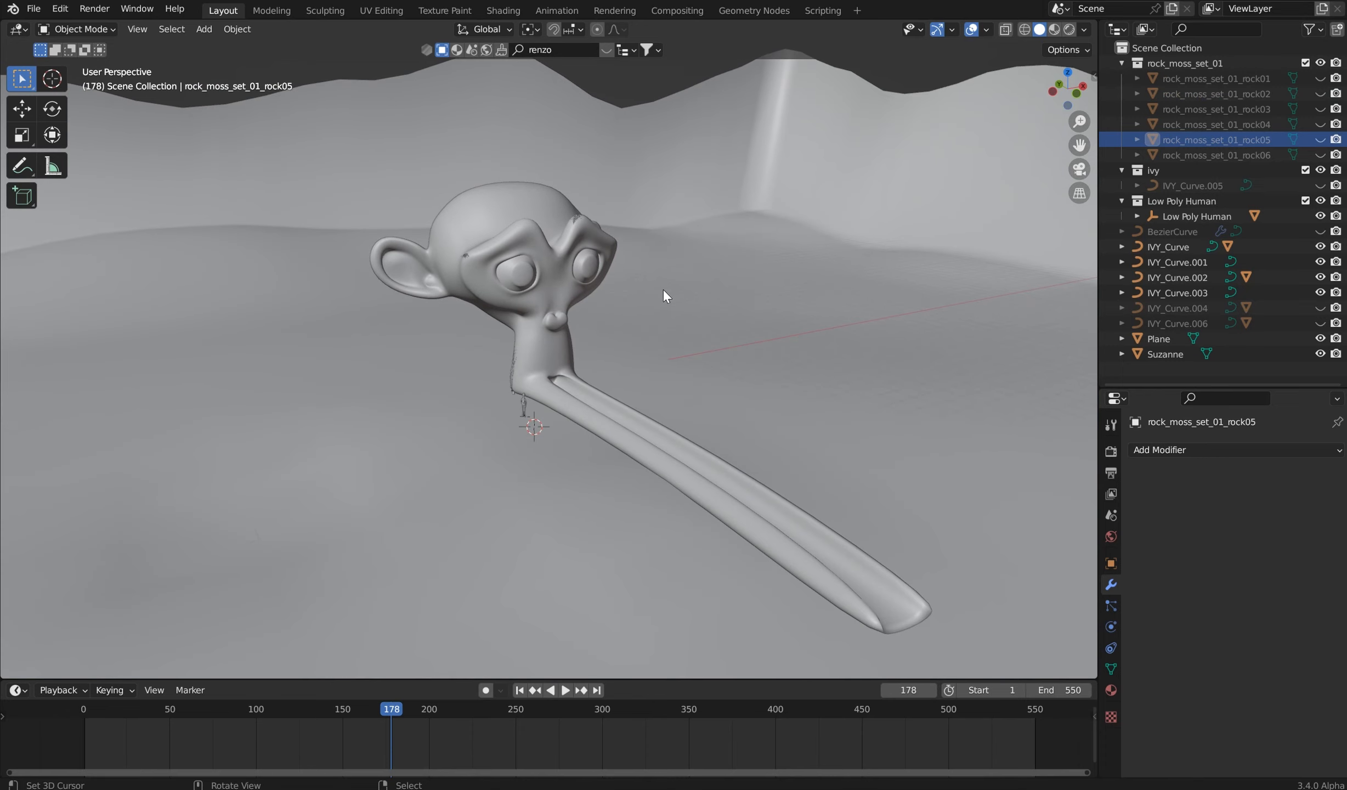
{"action": "left_click", "coordinate": [1109, 537]}
{"action": "left_click", "coordinate": [1221, 544]}
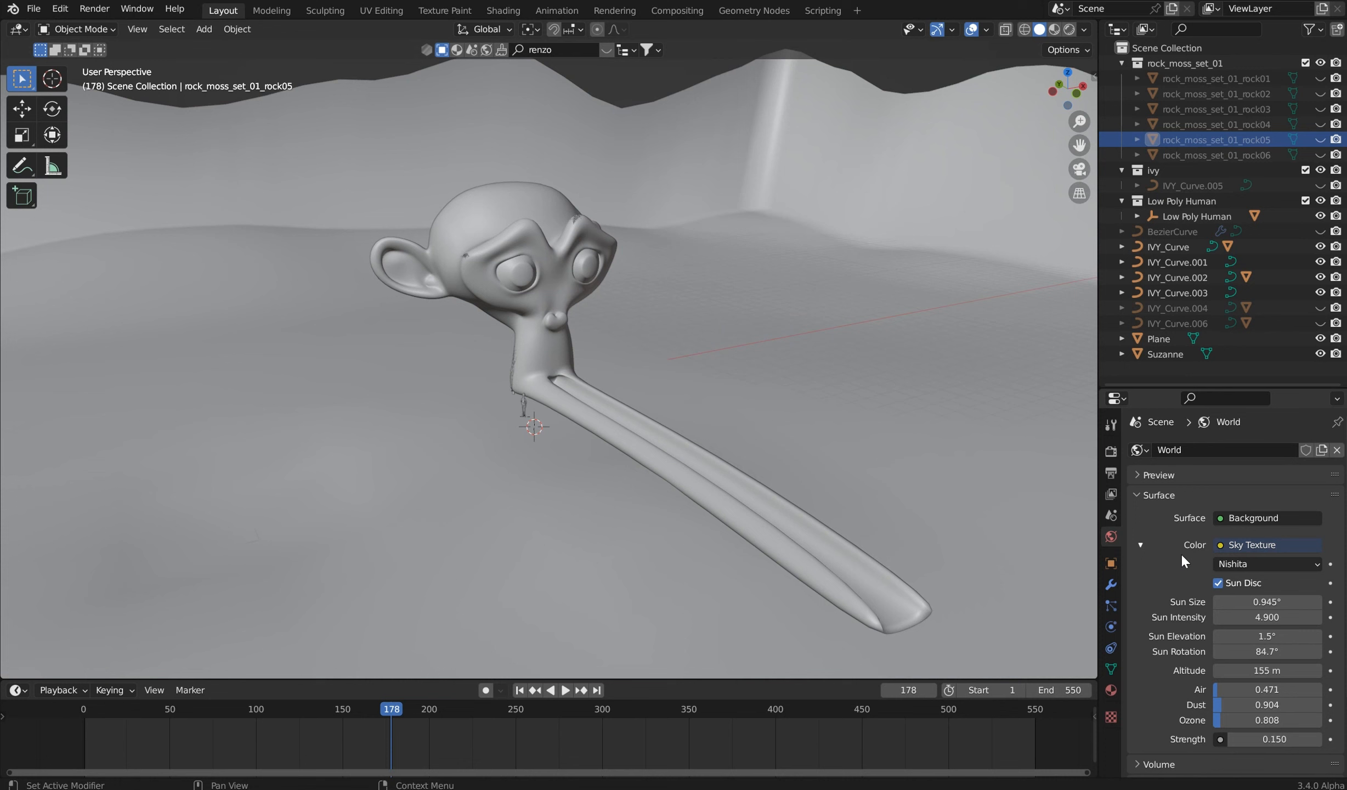
{"action": "left_click", "coordinate": [1222, 516]}
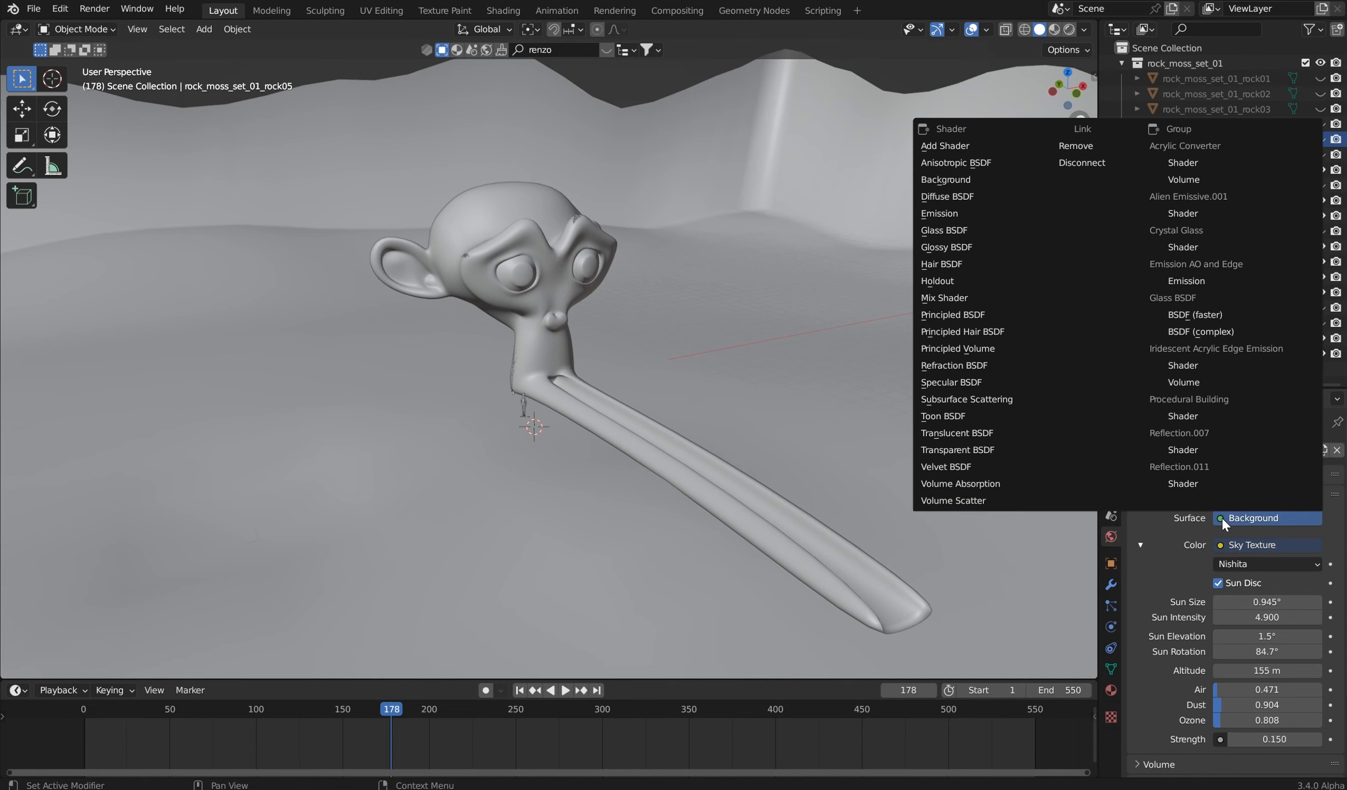
{"action": "left_click", "coordinate": [1079, 145]}
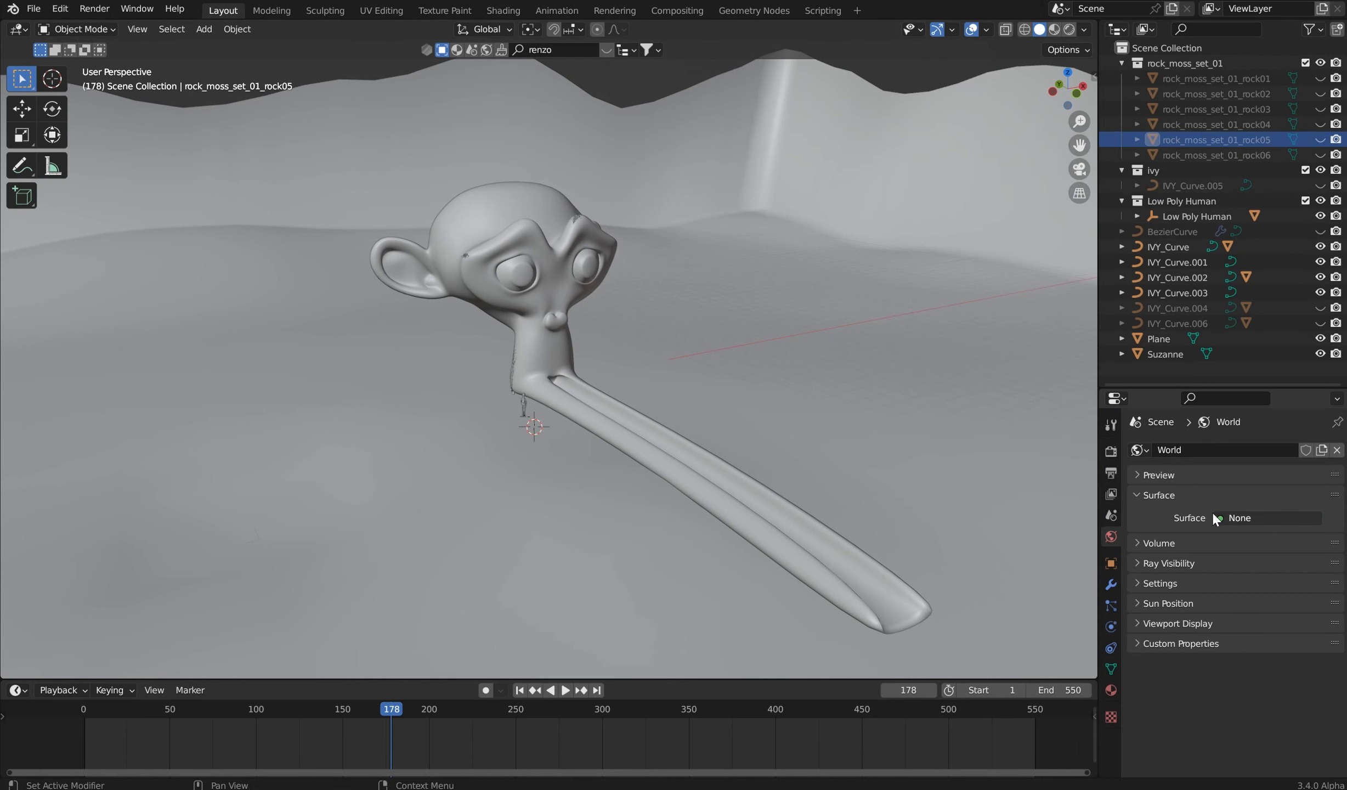
{"action": "left_click", "coordinate": [1219, 516]}
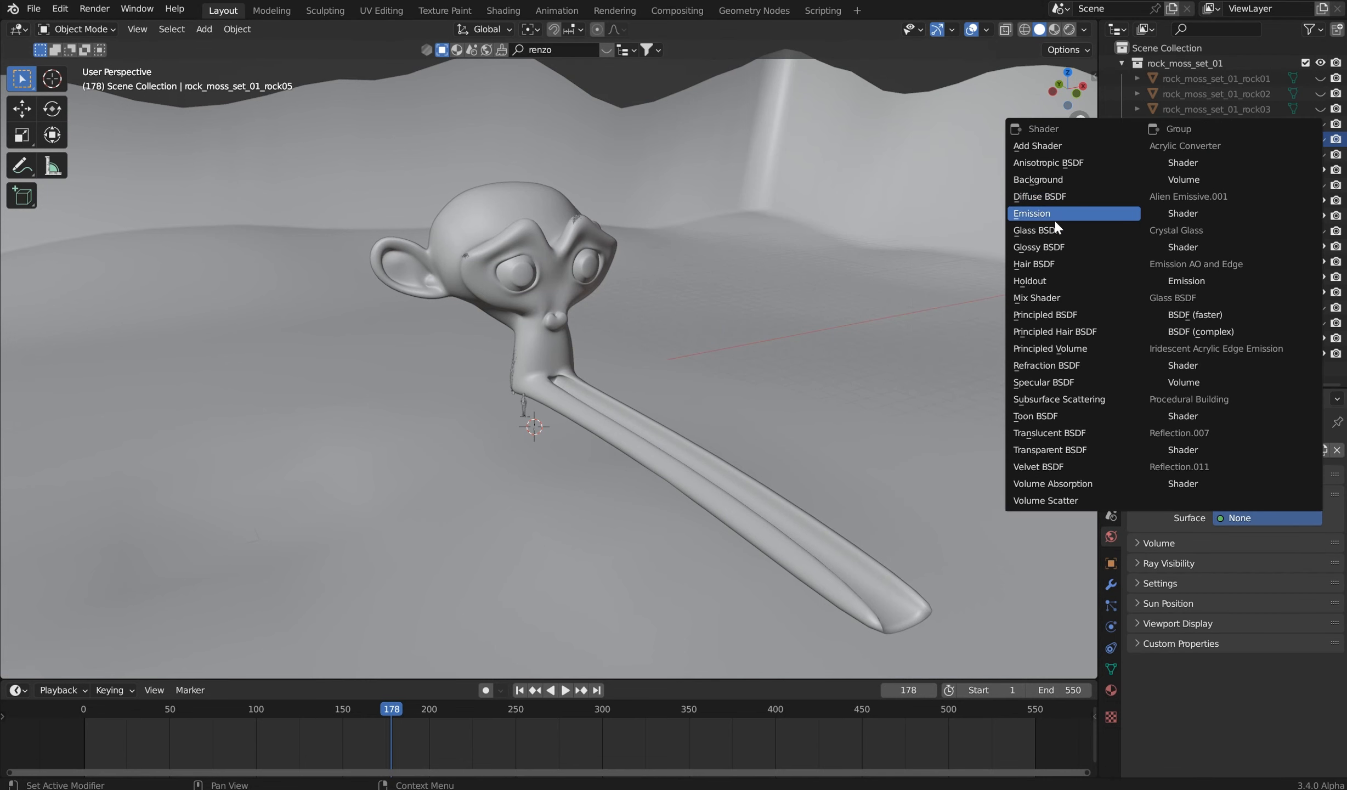
{"action": "left_click", "coordinate": [1067, 180]}
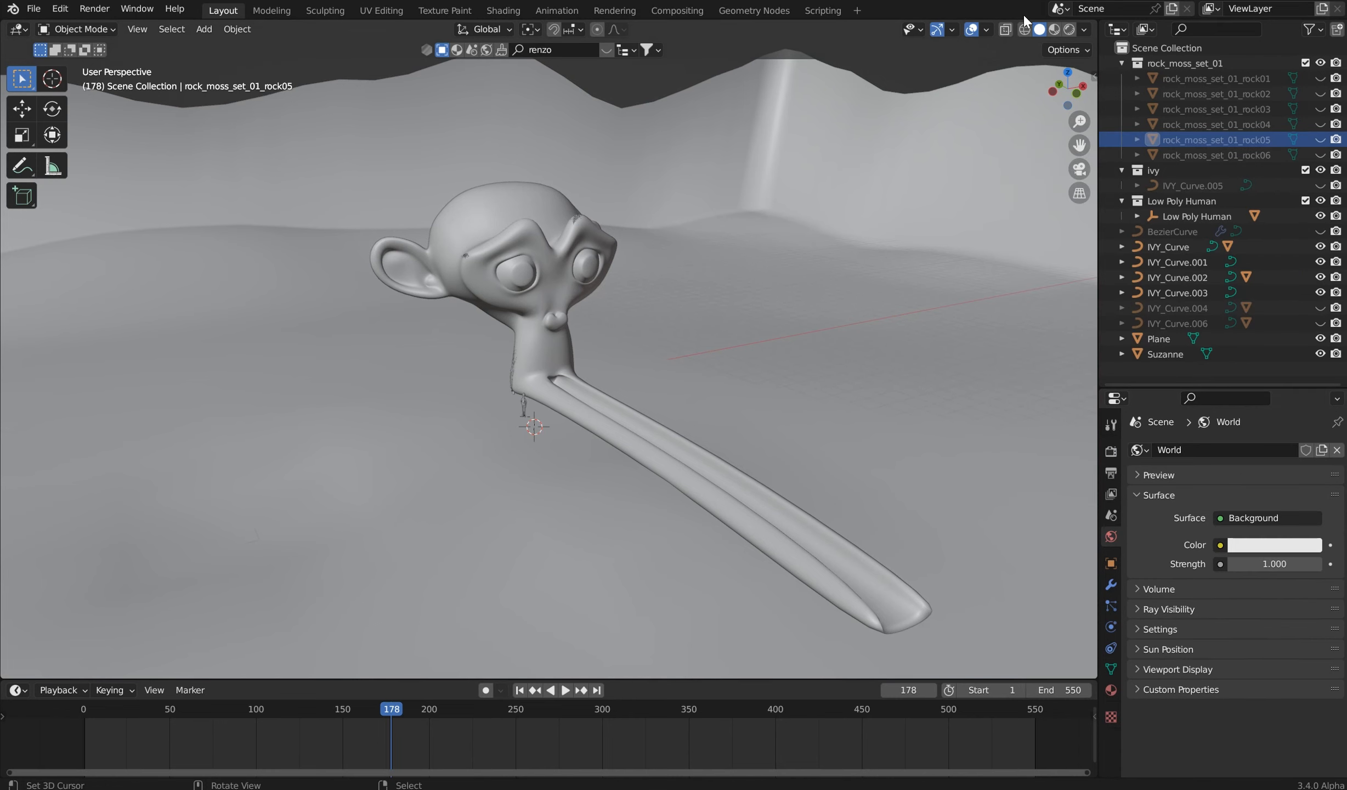
Step: Save the file and view the sculpture and surrounding terrain in rendered shading
{"action": "key", "text": "ctrl+s"}
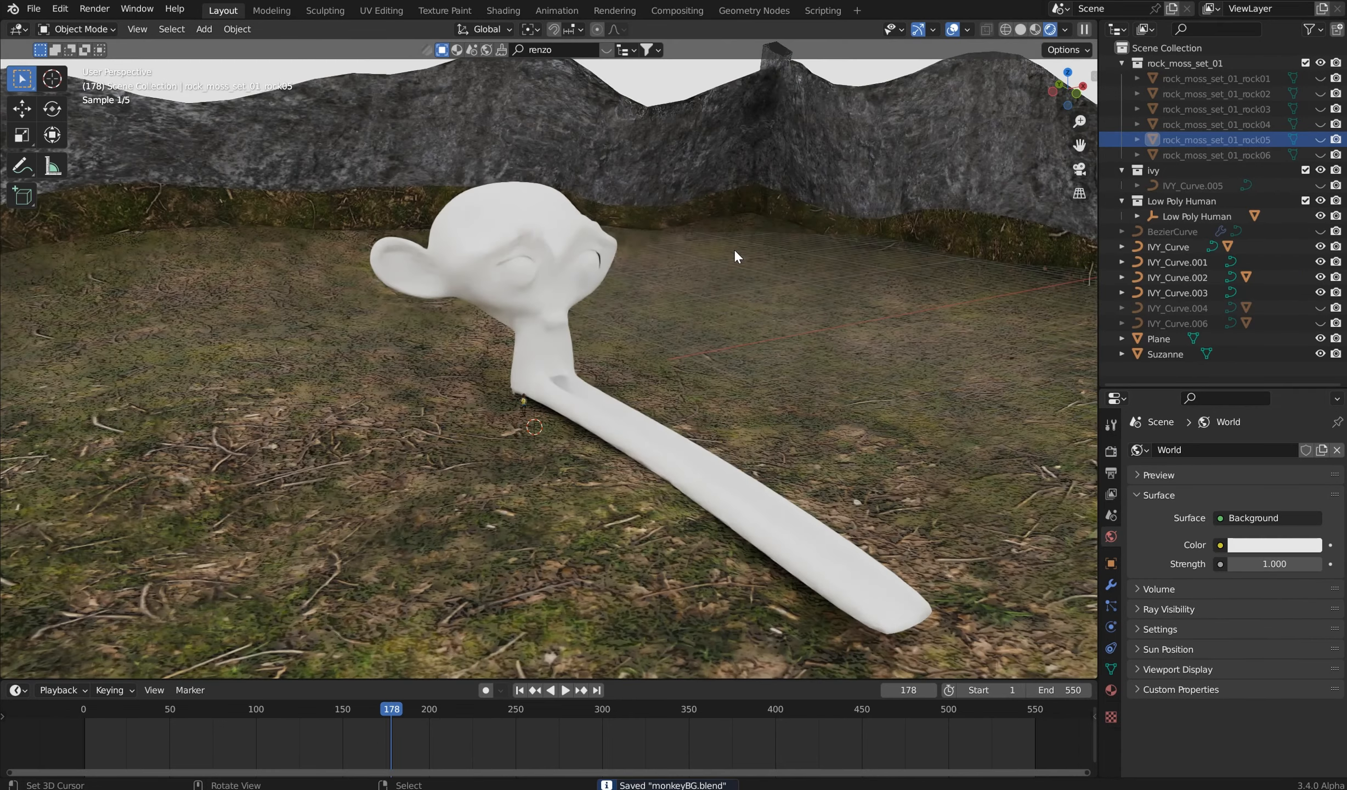
{"action": "middle_click_drag", "start_coordinate": [734, 248], "coordinate": [758, 222]}
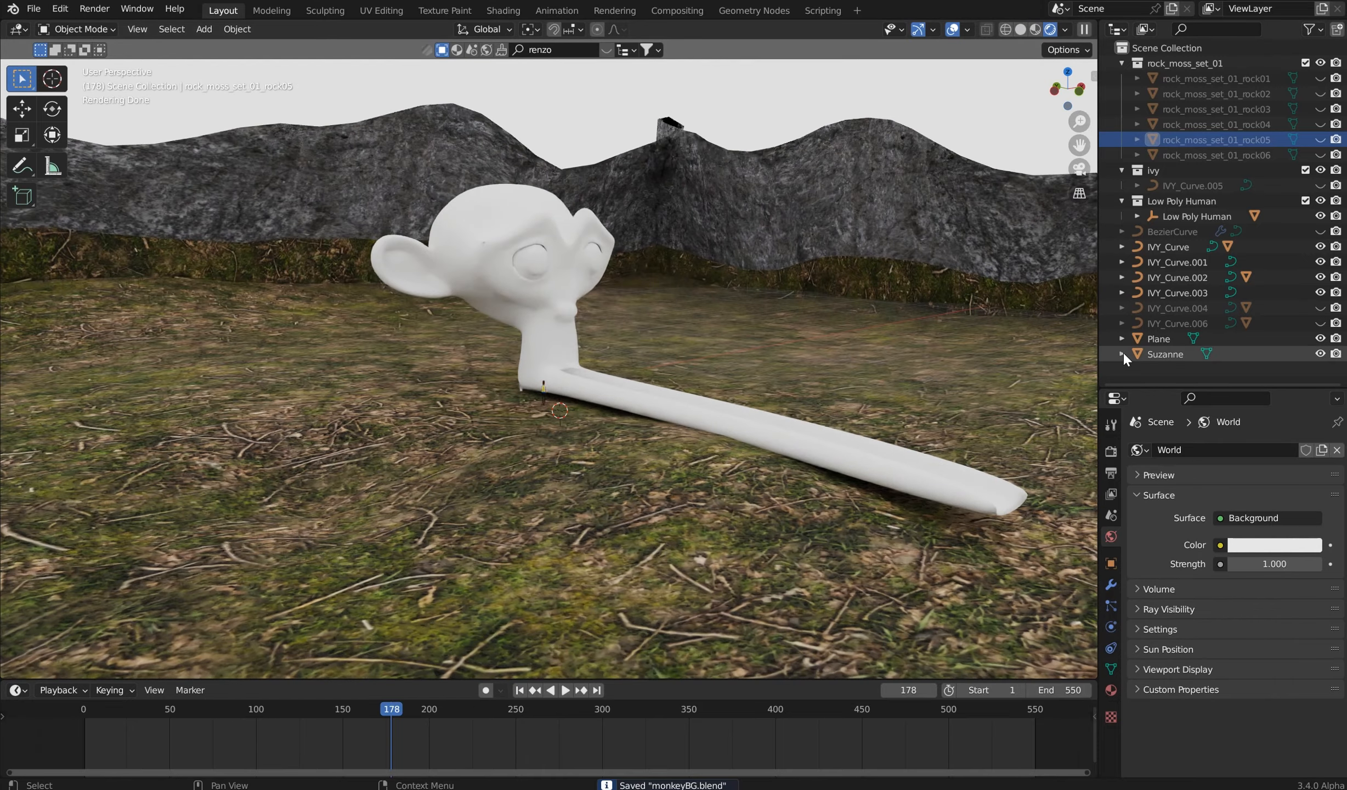
{"action": "left_click", "coordinate": [1111, 451]}
{"action": "middle_click_drag", "start_coordinate": [940, 372], "coordinate": [922, 359]}
{"action": "middle_click_drag", "start_coordinate": [1040, 433], "coordinate": [968, 403]}
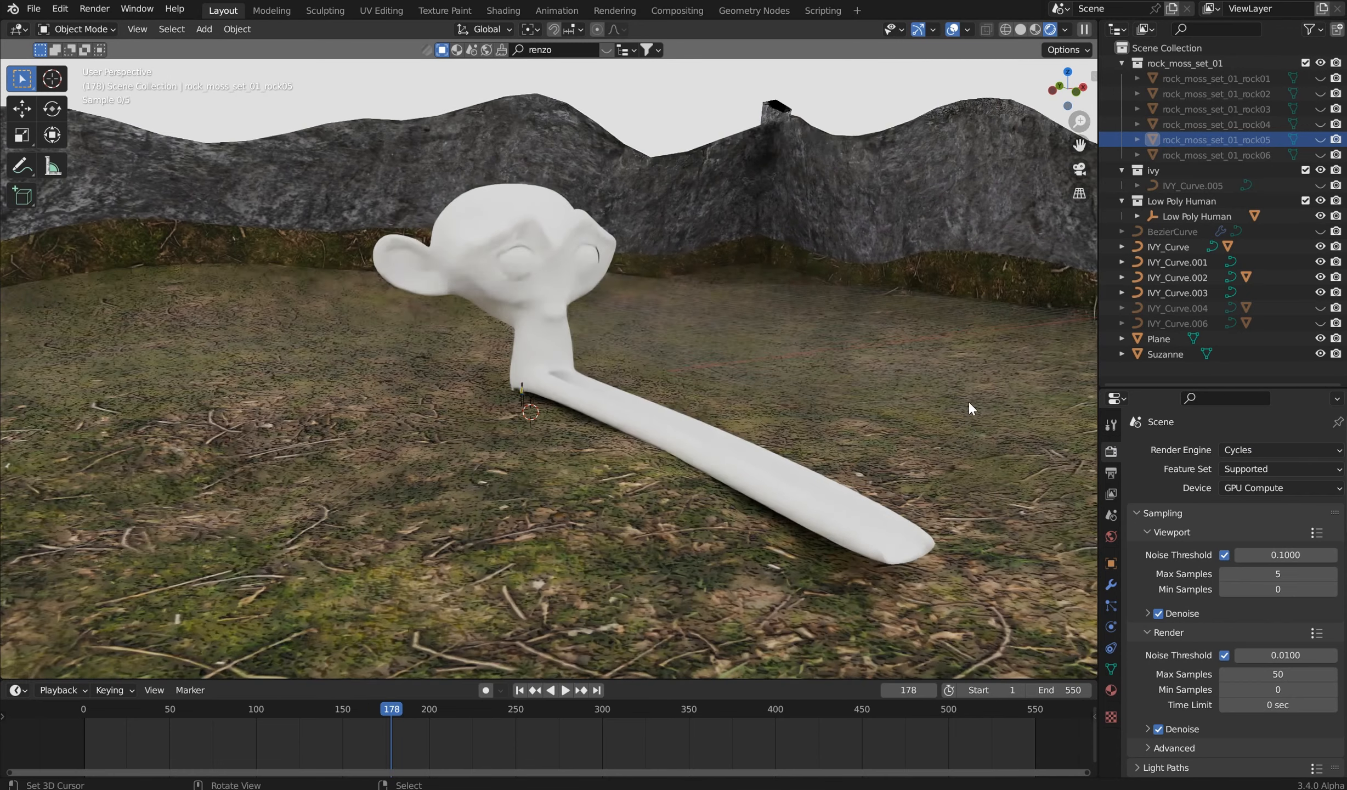
Step: Preview the rendered viewport with Scene World lighting disabled, and re-enable it
{"action": "left_click", "coordinate": [1065, 31]}
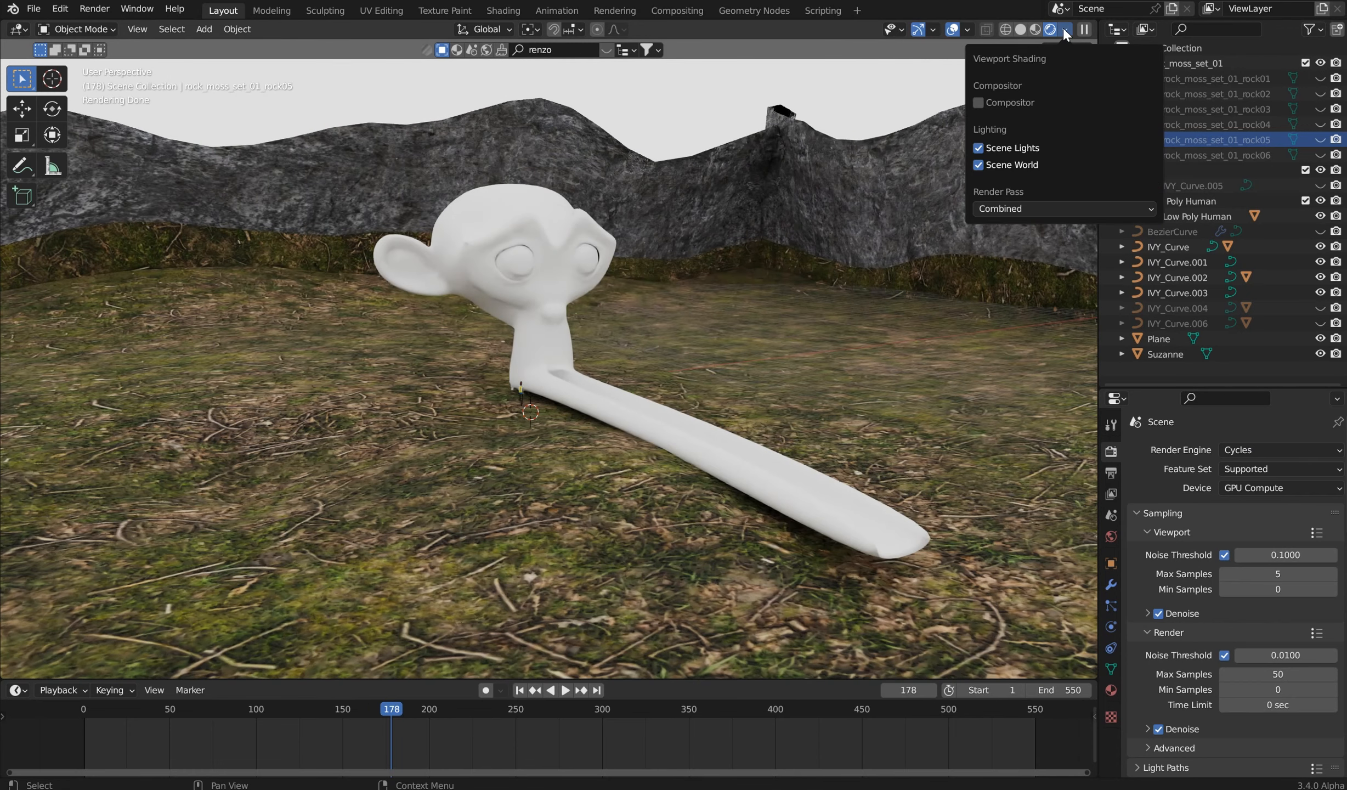
{"action": "left_click", "coordinate": [979, 164]}
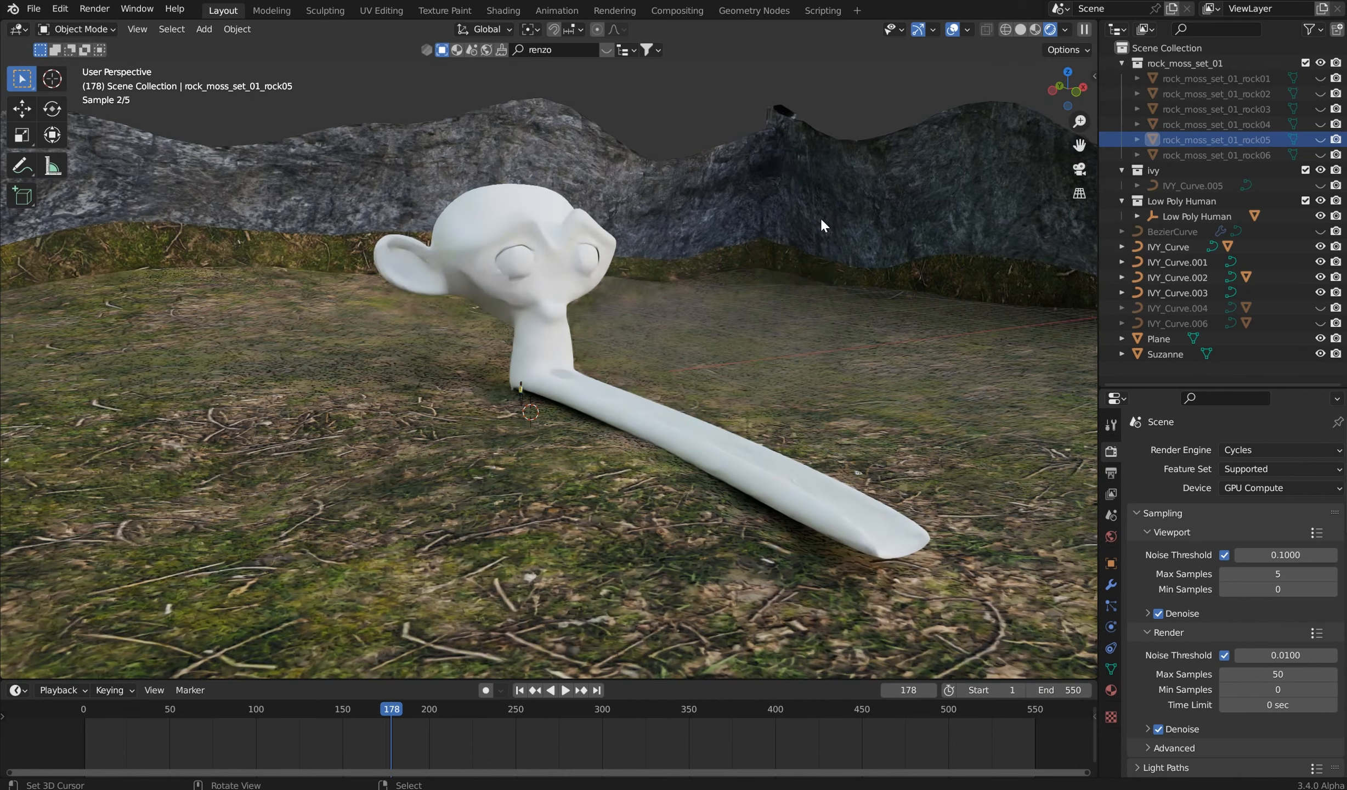
{"action": "mouse_move", "coordinate": [820, 216]}
{"action": "middle_mouse_down"}
{"action": "mouse_move", "coordinate": [859, 239]}
{"action": "mouse_move", "coordinate": [836, 213]}
{"action": "mouse_move", "coordinate": [897, 125]}
{"action": "middle_mouse_up"}
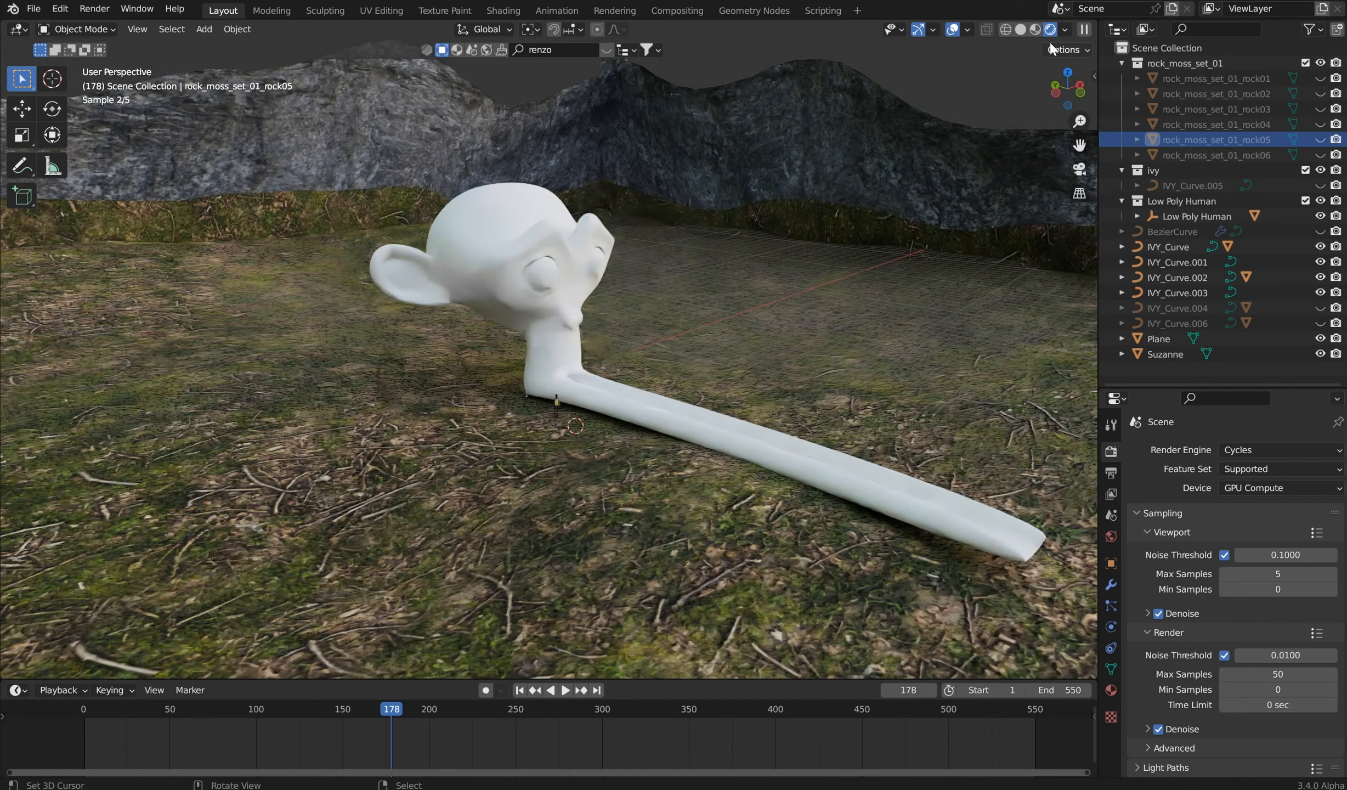
{"action": "left_click", "coordinate": [1065, 30]}
{"action": "left_click", "coordinate": [978, 147]}
{"action": "left_click", "coordinate": [979, 165]}
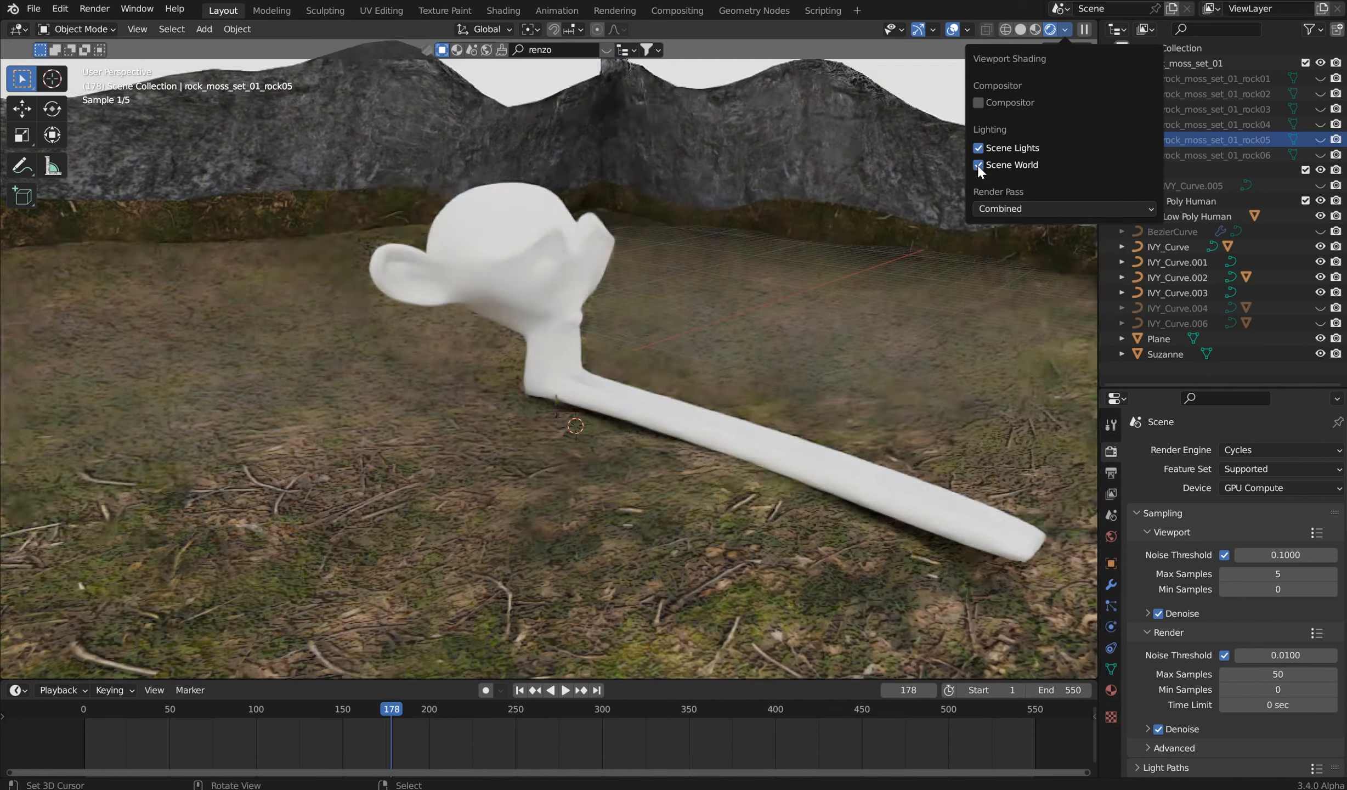
Step: Connect a Sky Texture to the color of the world's Background shader
{"action": "middle_click_drag", "start_coordinate": [872, 199], "coordinate": [856, 192]}
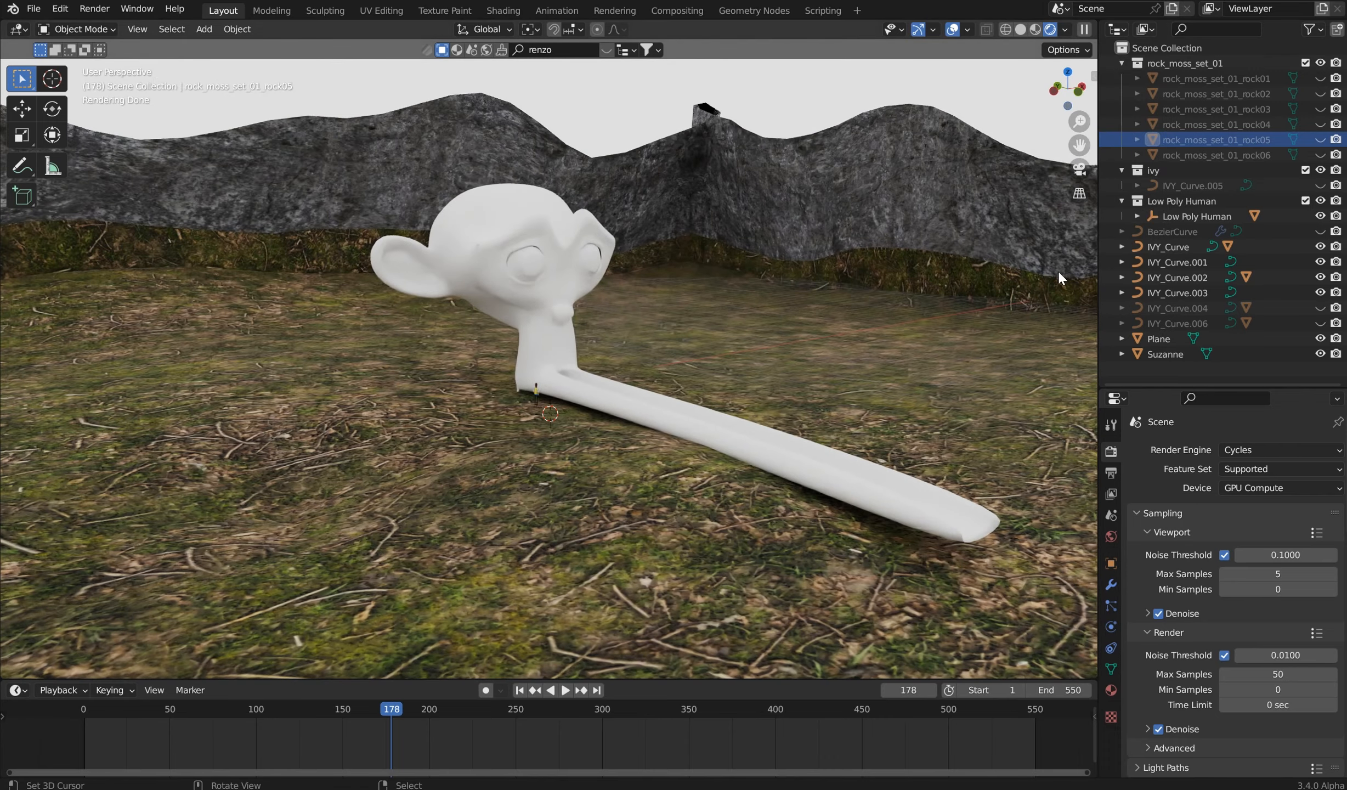
{"action": "middle_click_drag", "start_coordinate": [1058, 269], "coordinate": [865, 313]}
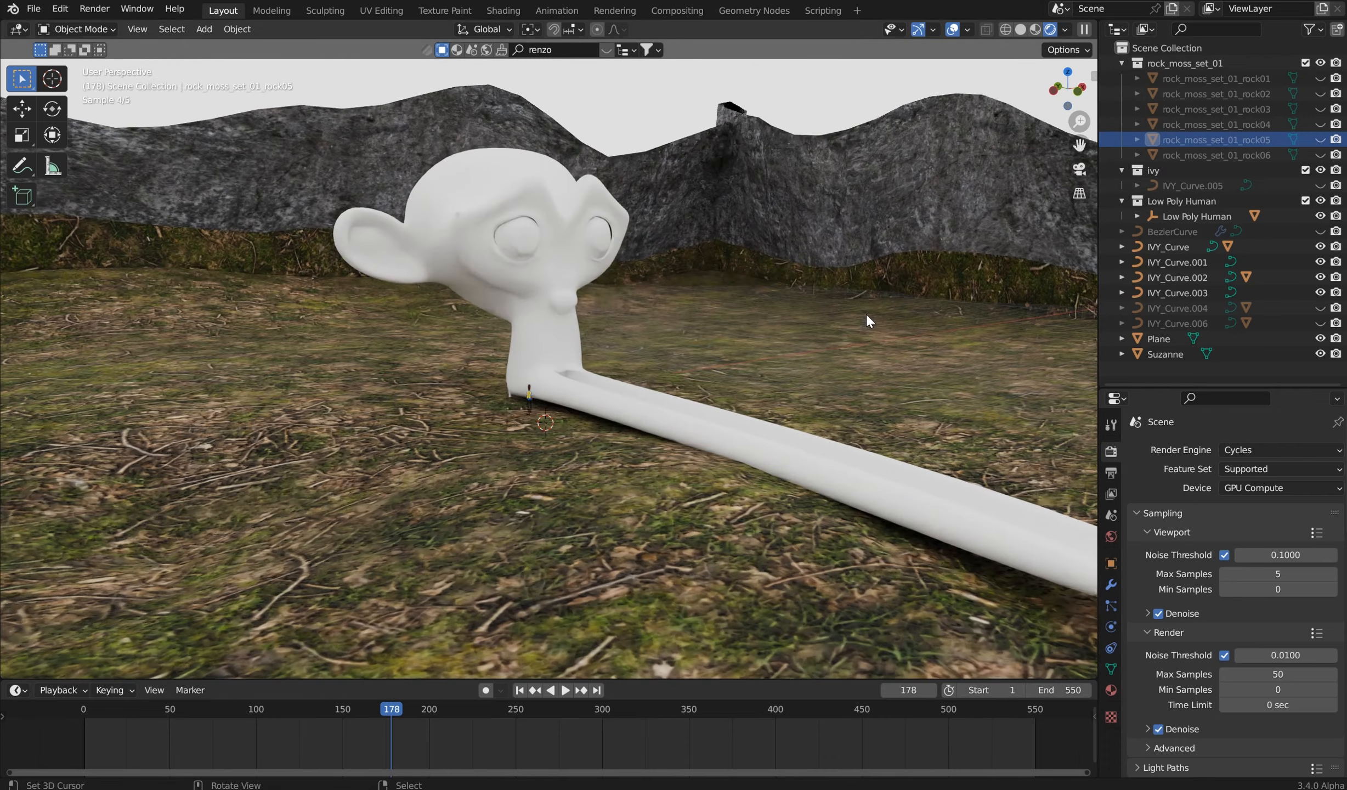
{"action": "middle_click_drag", "start_coordinate": [873, 433], "coordinate": [863, 426]}
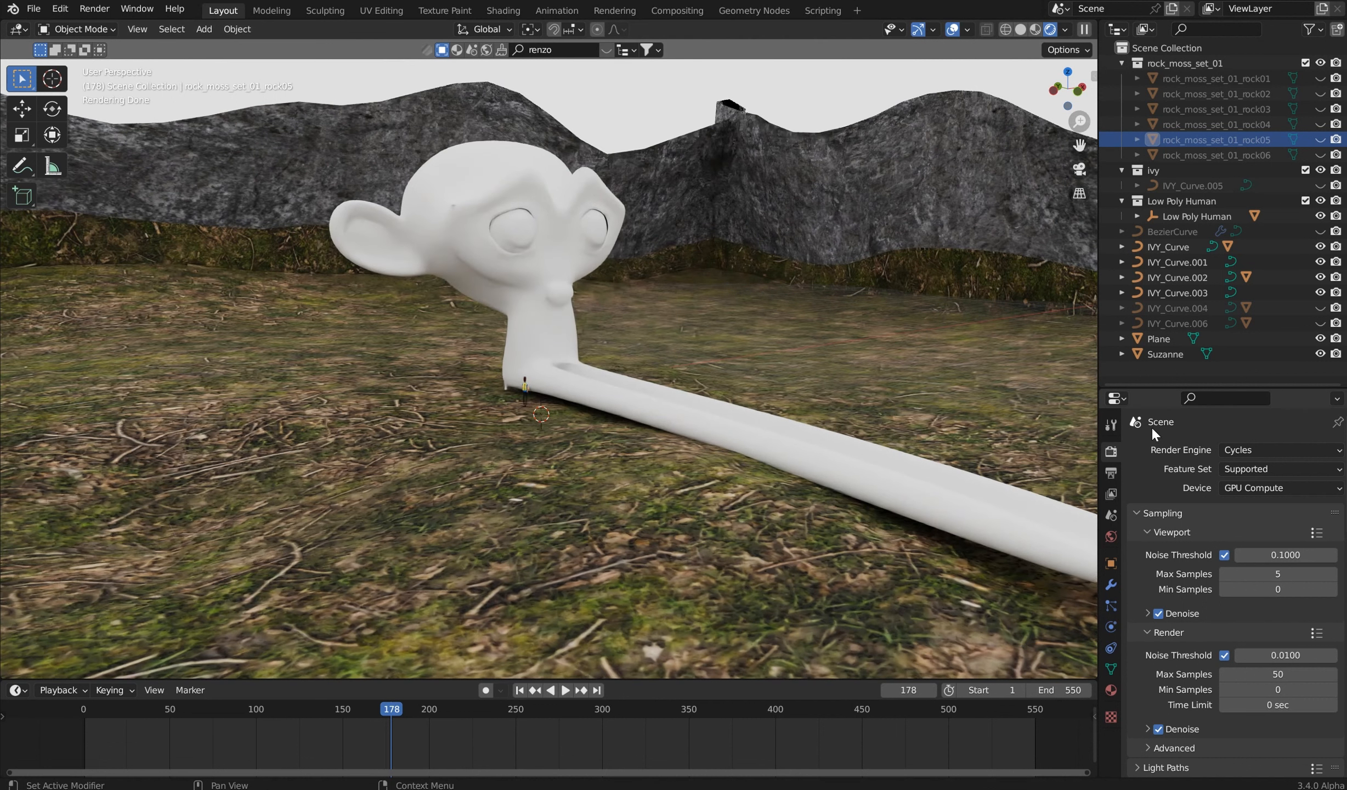
{"action": "left_click", "coordinate": [1111, 535]}
{"action": "left_click", "coordinate": [1220, 545]}
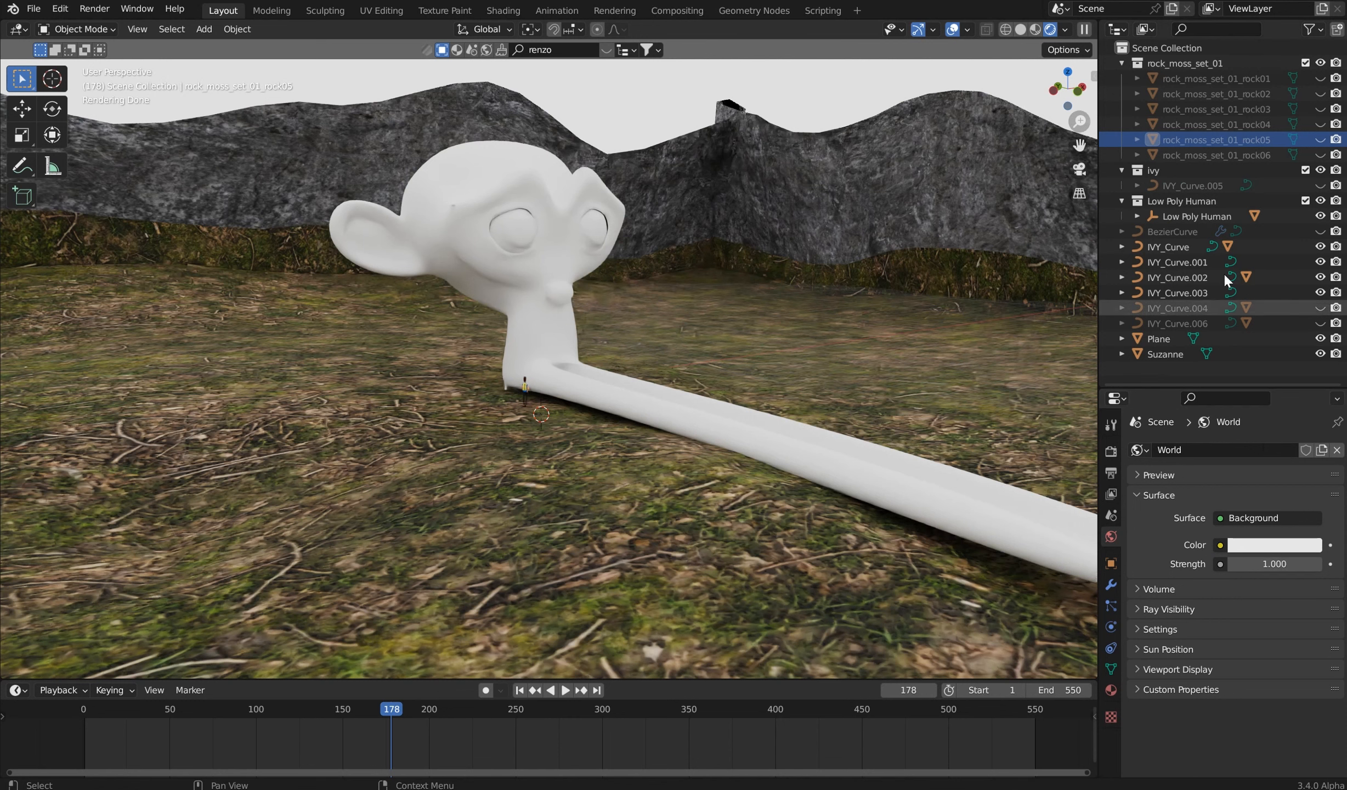
{"action": "left_click", "coordinate": [1220, 545]}
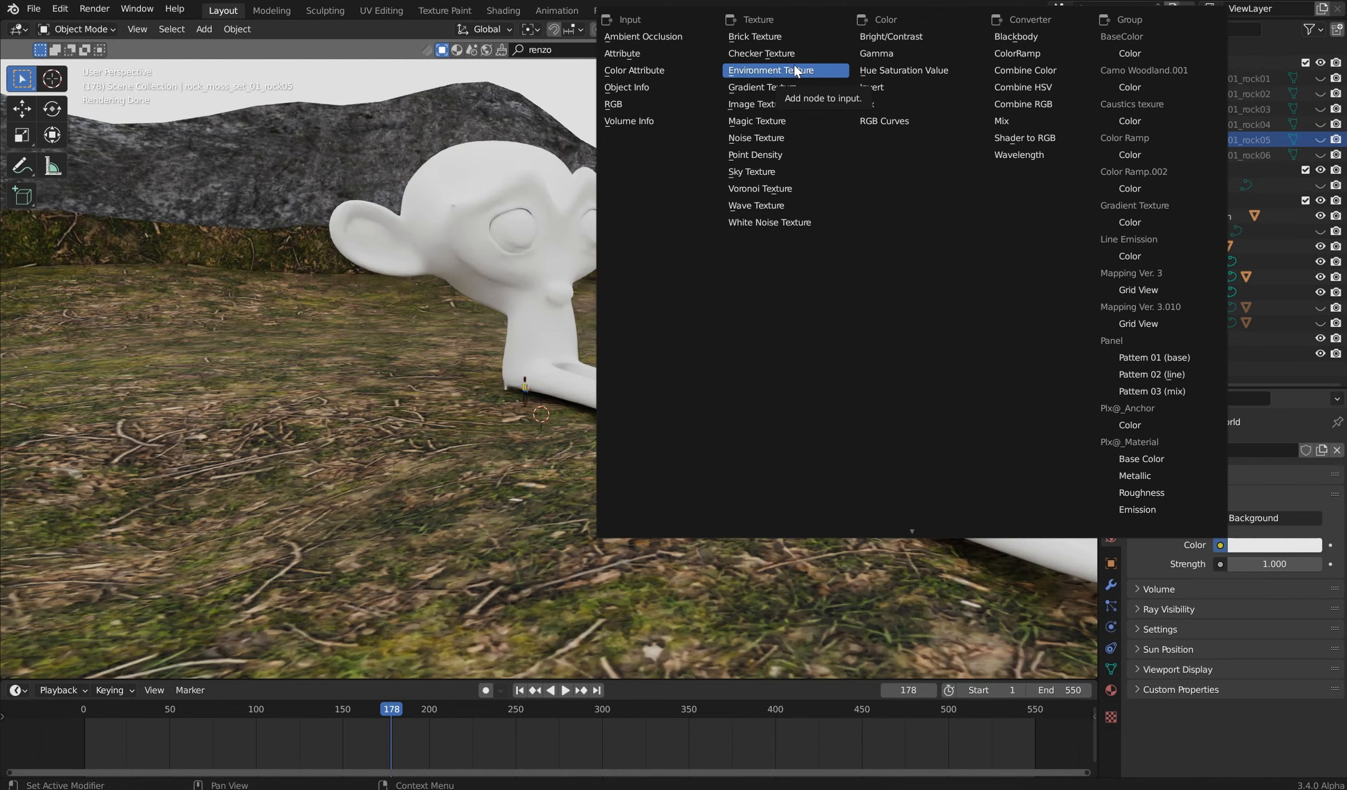
{"action": "left_click", "coordinate": [759, 170]}
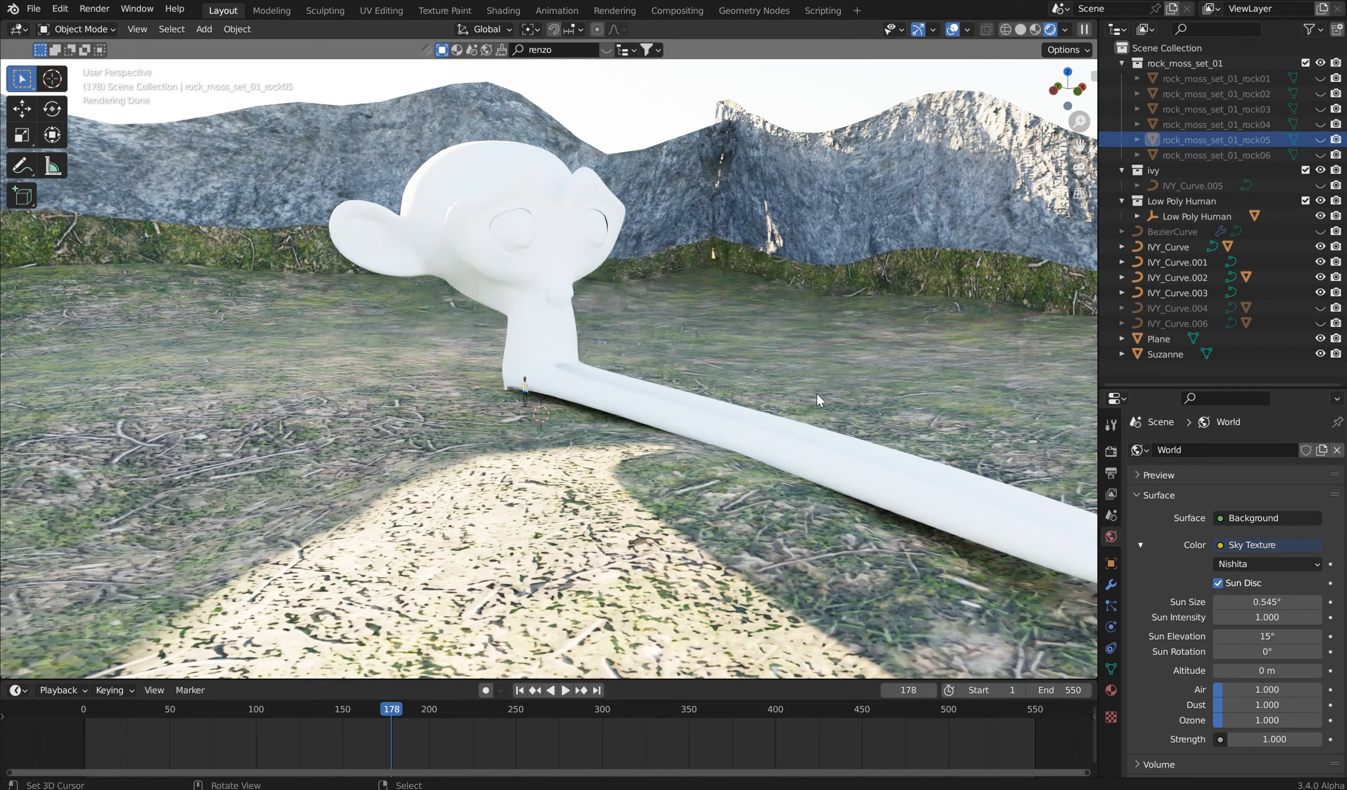
Step: Set the world background's strength to 0.2
{"action": "scroll", "coordinate": [1221, 601], "scroll_direction": "down", "scroll_amount": 4}
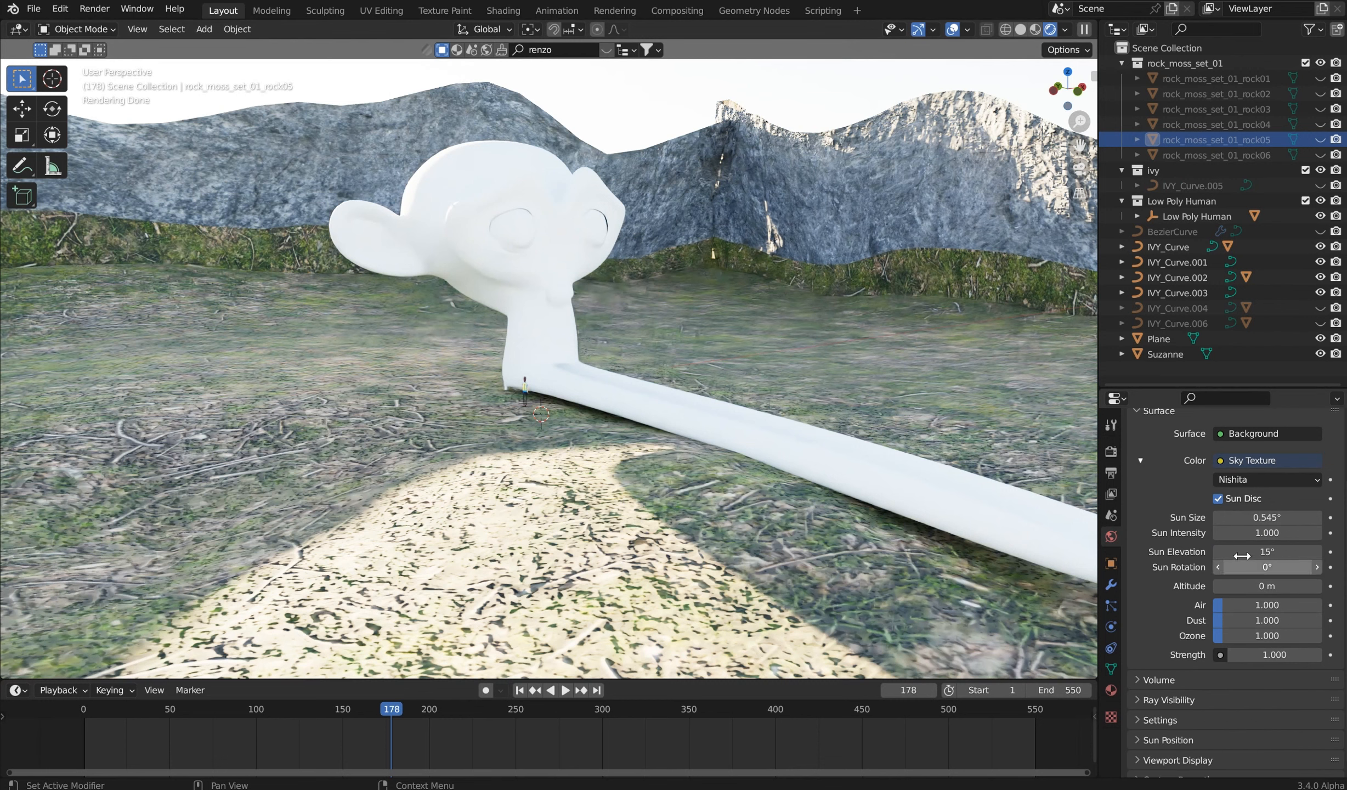
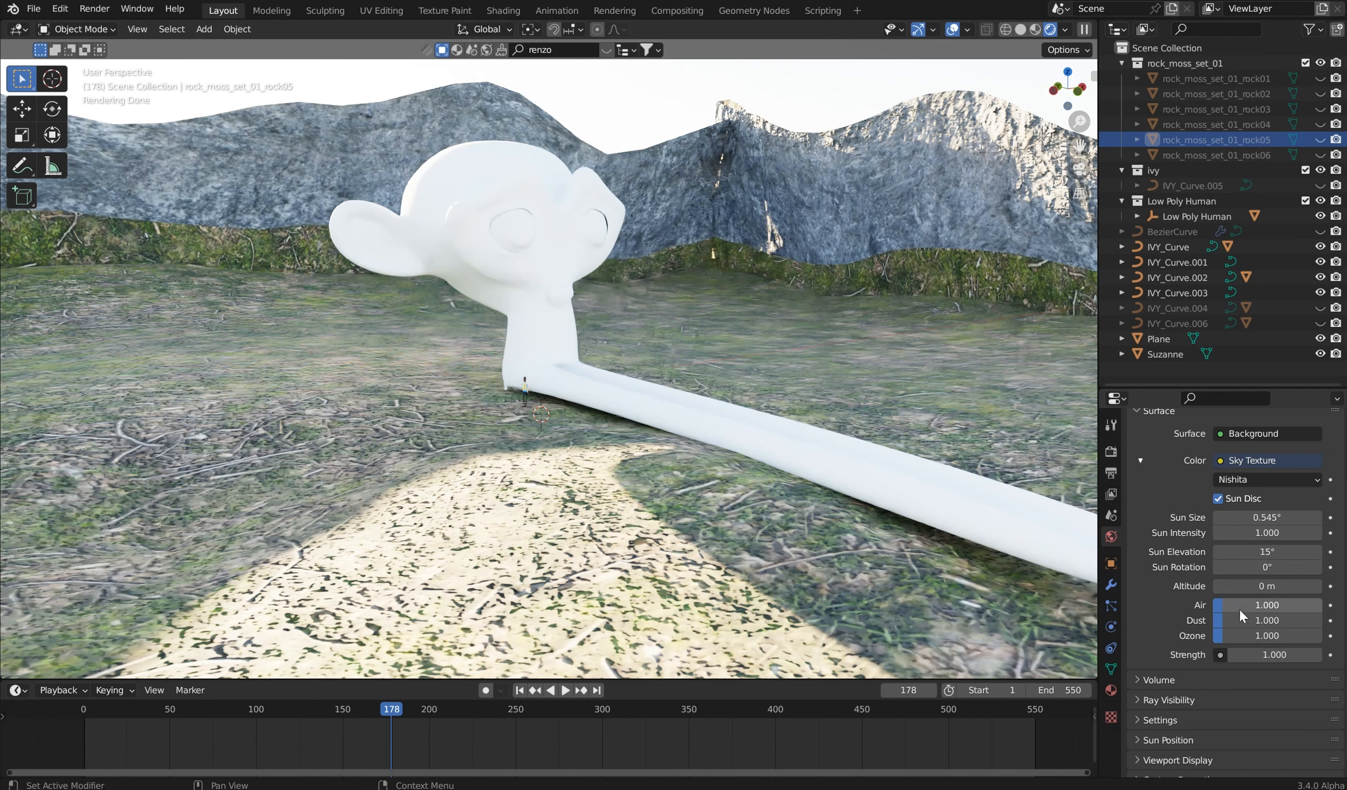
{"action": "left_click", "coordinate": [1259, 656]}
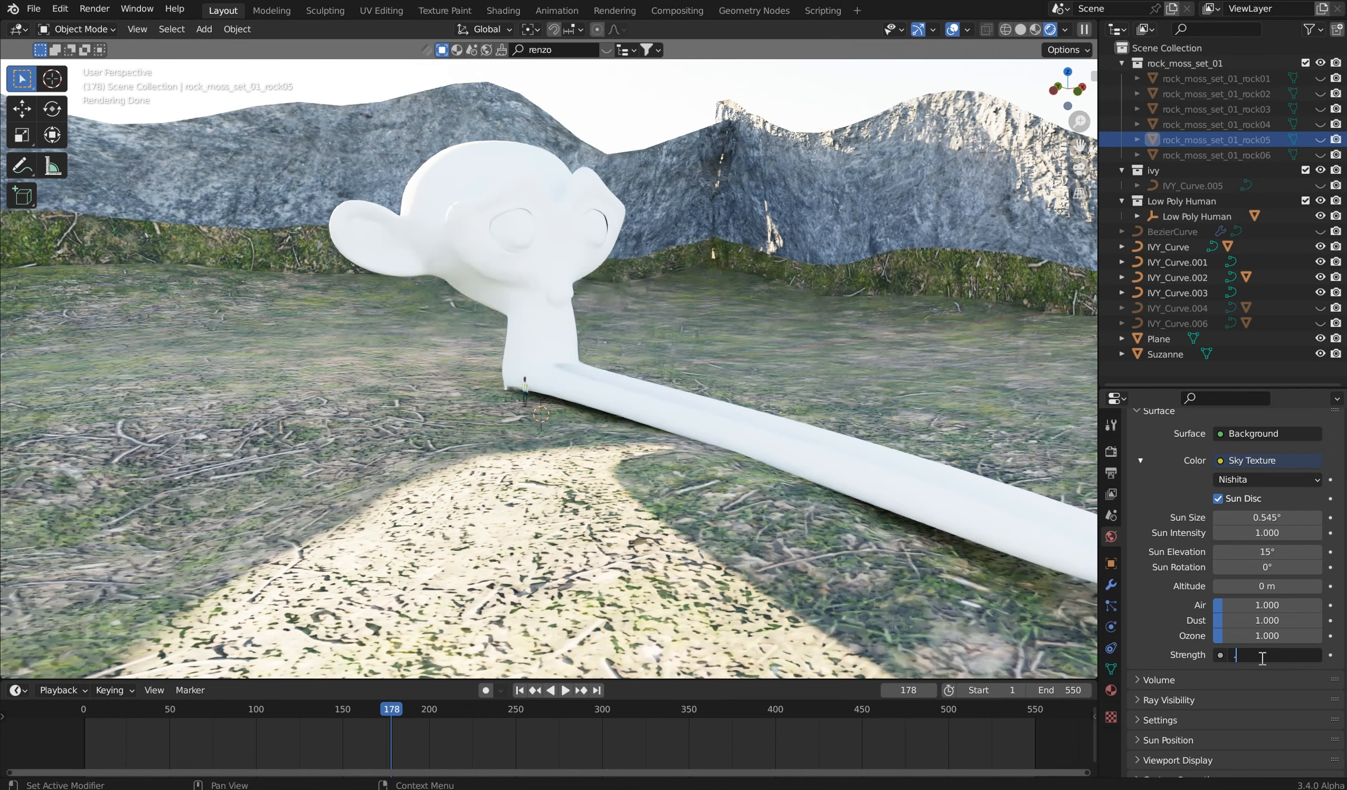
{"action": "type", "text": ".2"}
{"action": "key", "text": "Return"}
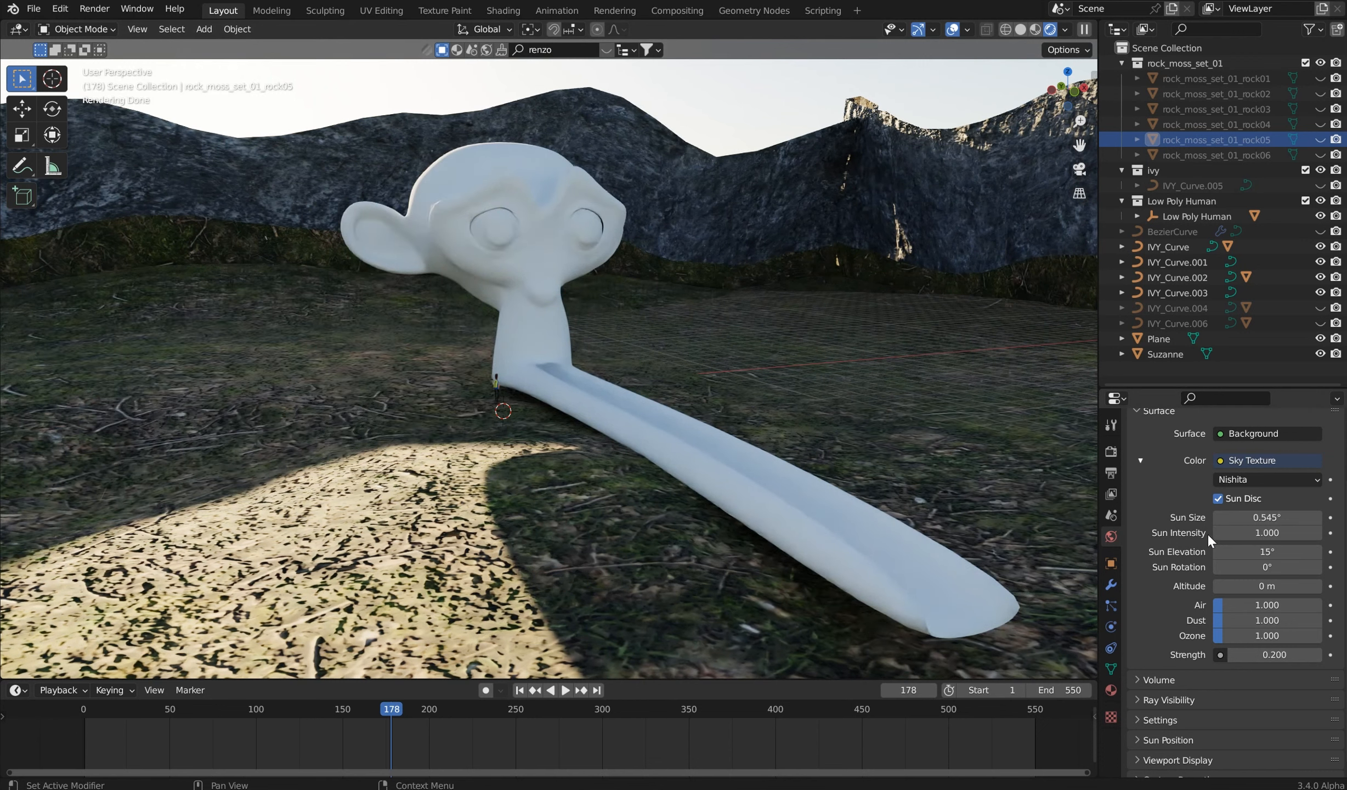
Step: Set the sky texture's sun rotation to -79.8° and its sun intensity to 0.2
{"action": "left_click_drag", "start_coordinate": [1268, 567], "coordinate": [1165, 567]}
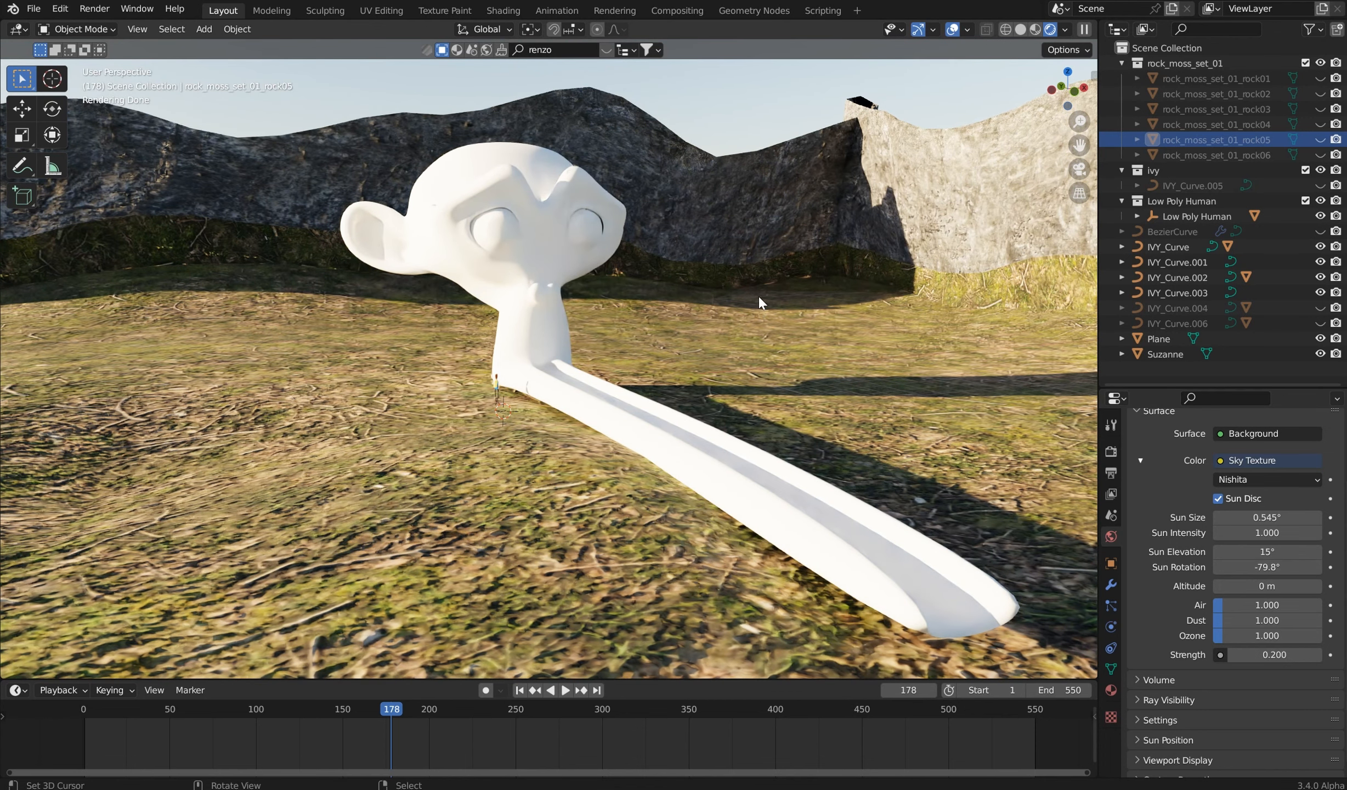
{"action": "middle_click_drag", "start_coordinate": [714, 314], "coordinate": [817, 223]}
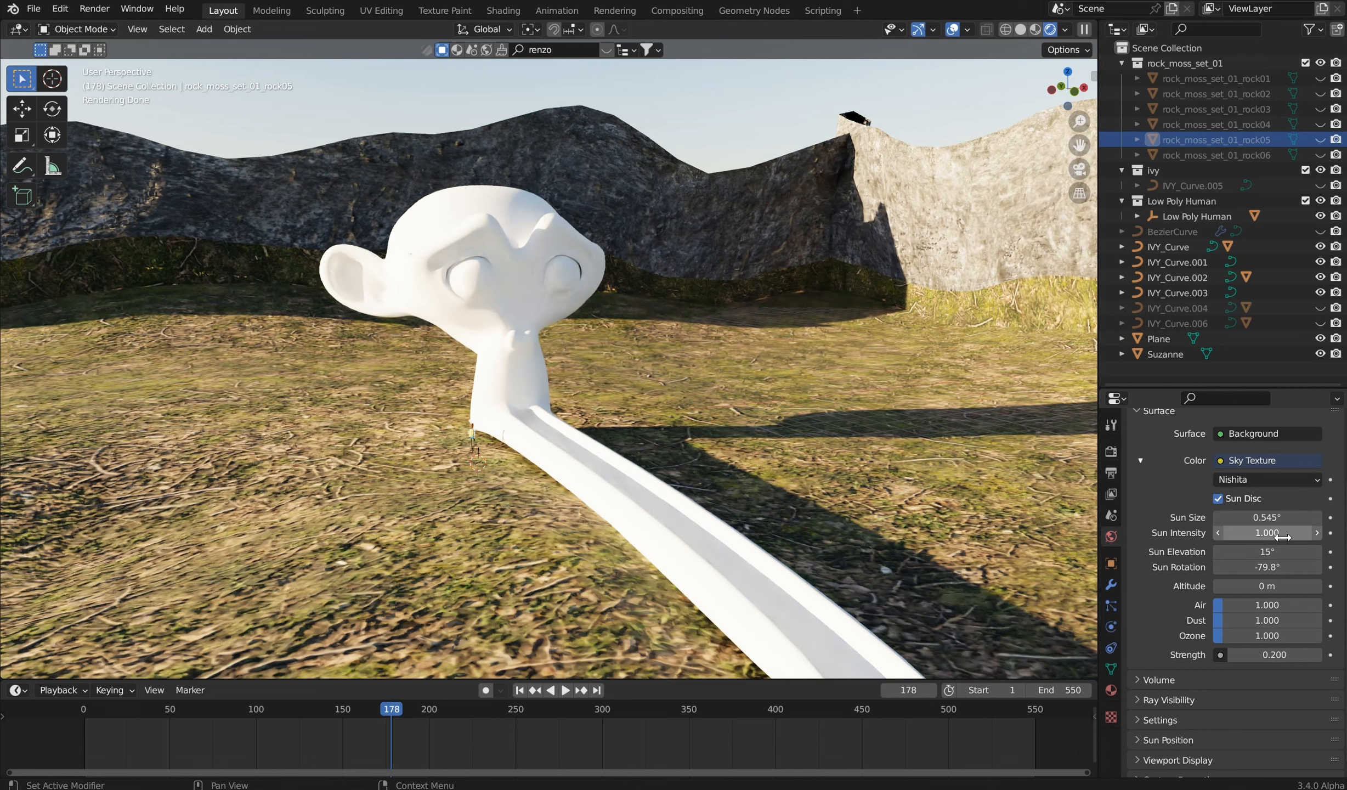
{"action": "left_click_drag", "start_coordinate": [1282, 536], "coordinate": [1239, 536]}
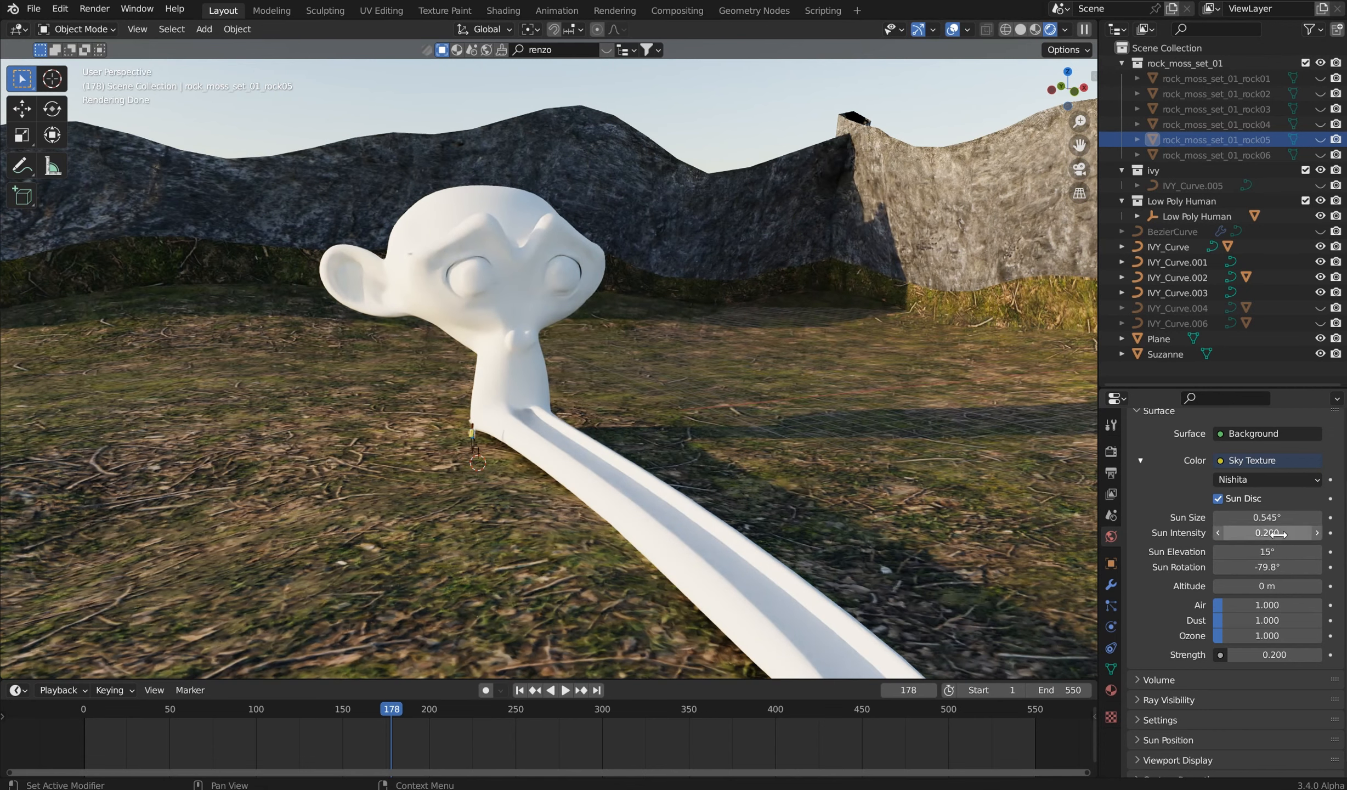
Step: Enable a transparent film background in the render settings
{"action": "mouse_move", "coordinate": [1017, 477]}
{"action": "middle_mouse_down"}
{"action": "mouse_move", "coordinate": [1005, 430]}
{"action": "mouse_move", "coordinate": [1031, 466]}
{"action": "middle_mouse_up"}
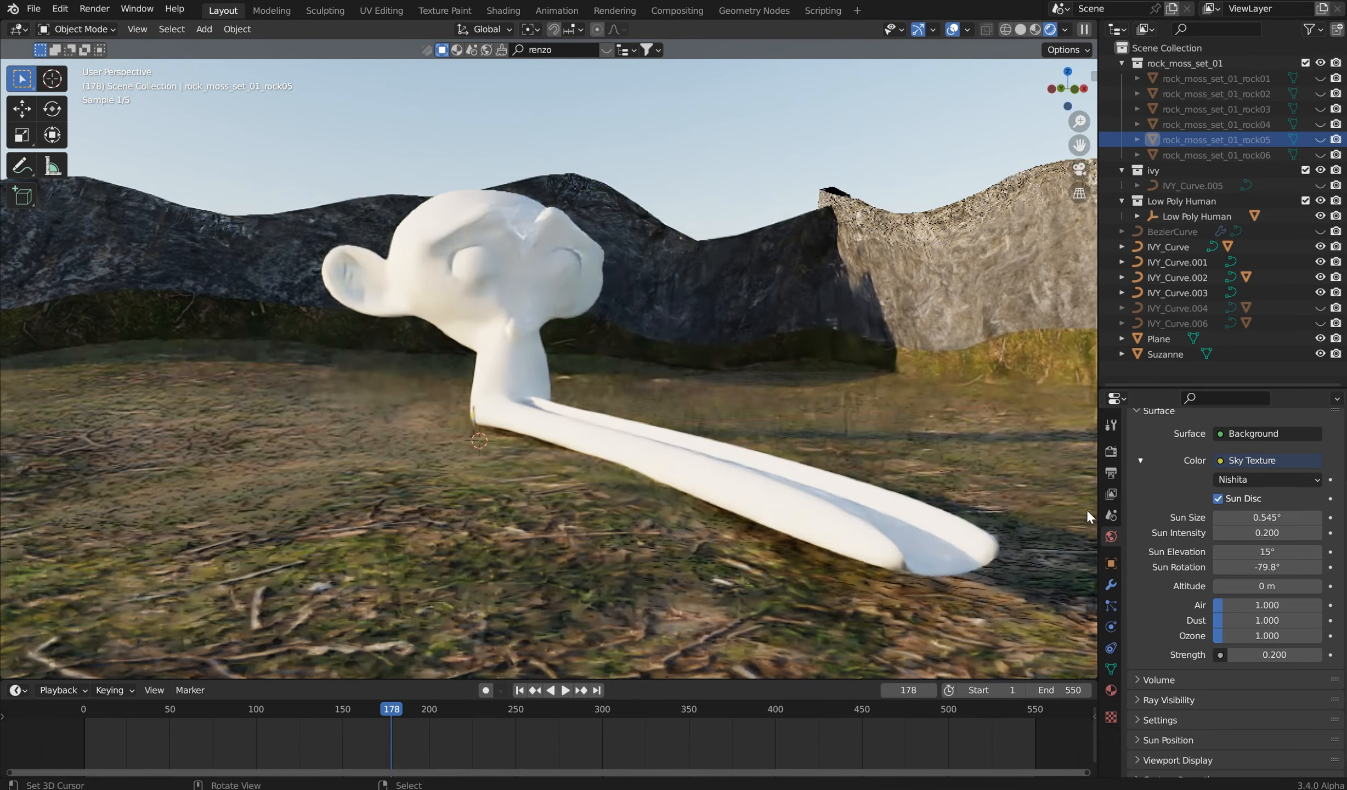
{"action": "left_click", "coordinate": [1111, 452]}
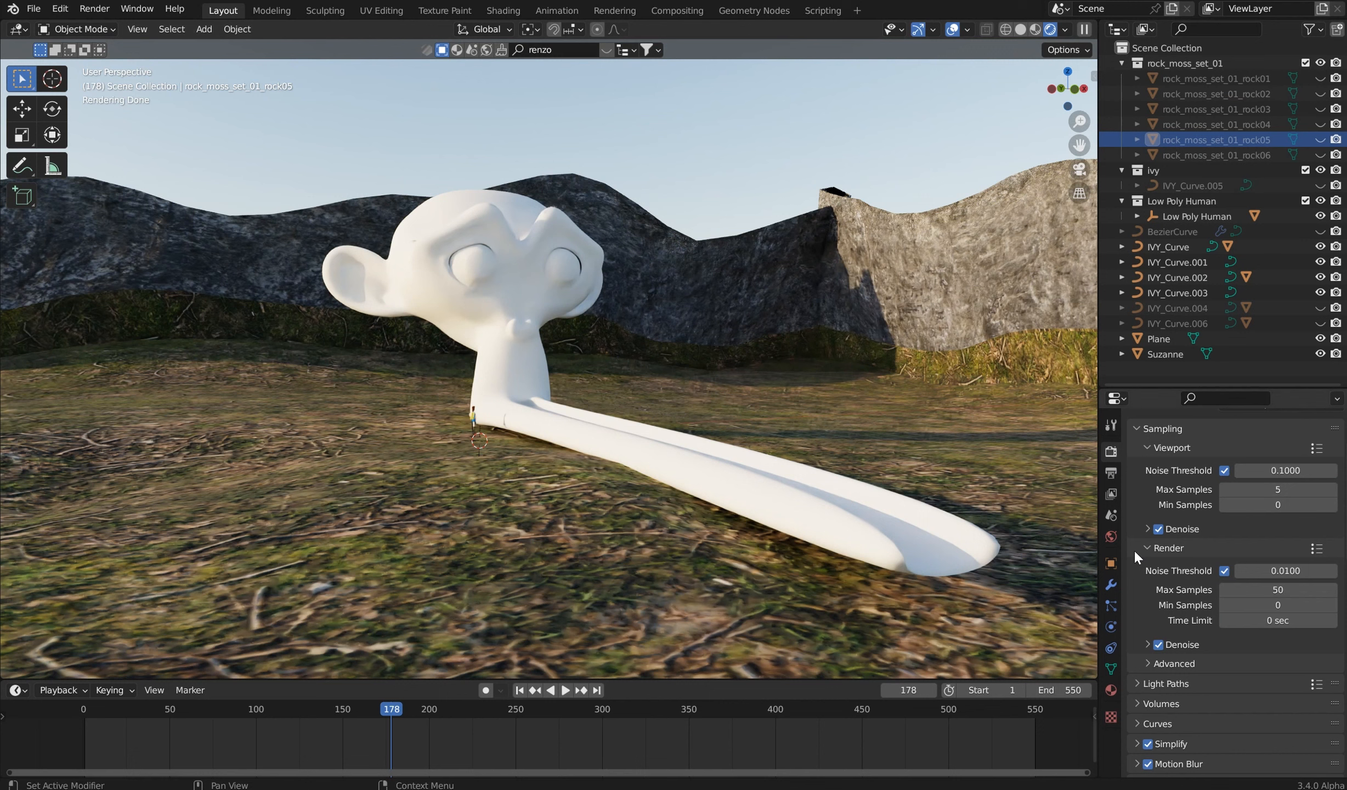
{"action": "scroll", "coordinate": [1202, 629], "scroll_direction": "down", "scroll_amount": 10}
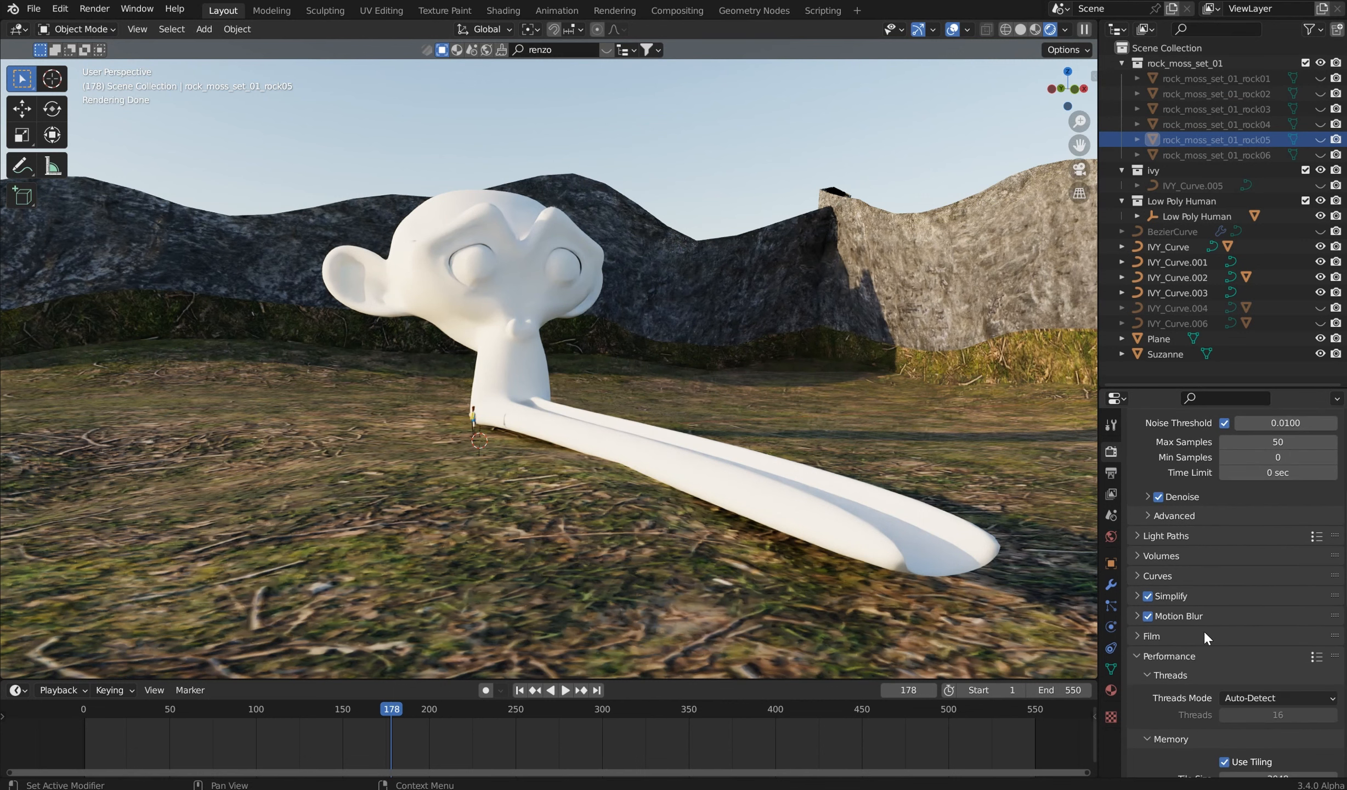
{"action": "left_click", "coordinate": [1147, 509]}
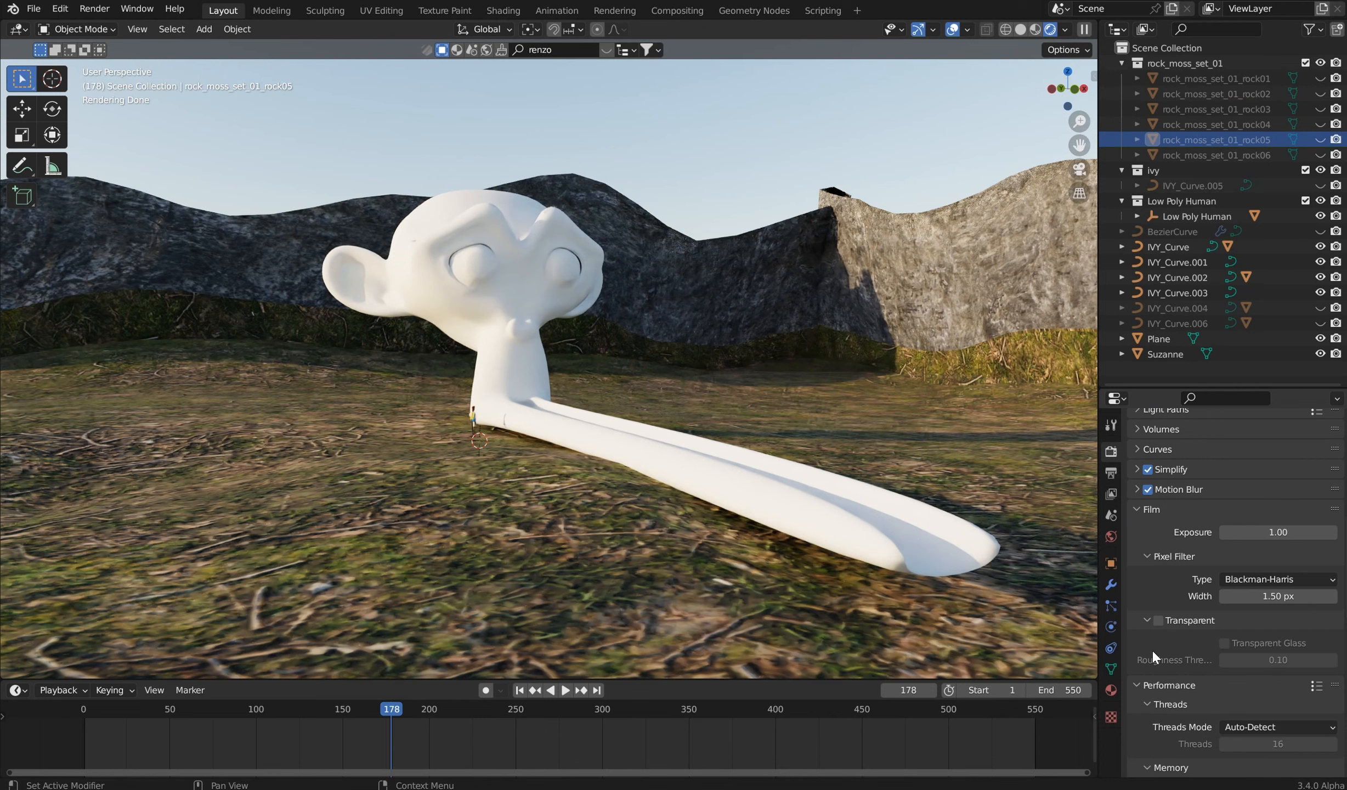
{"action": "left_click", "coordinate": [1159, 619]}
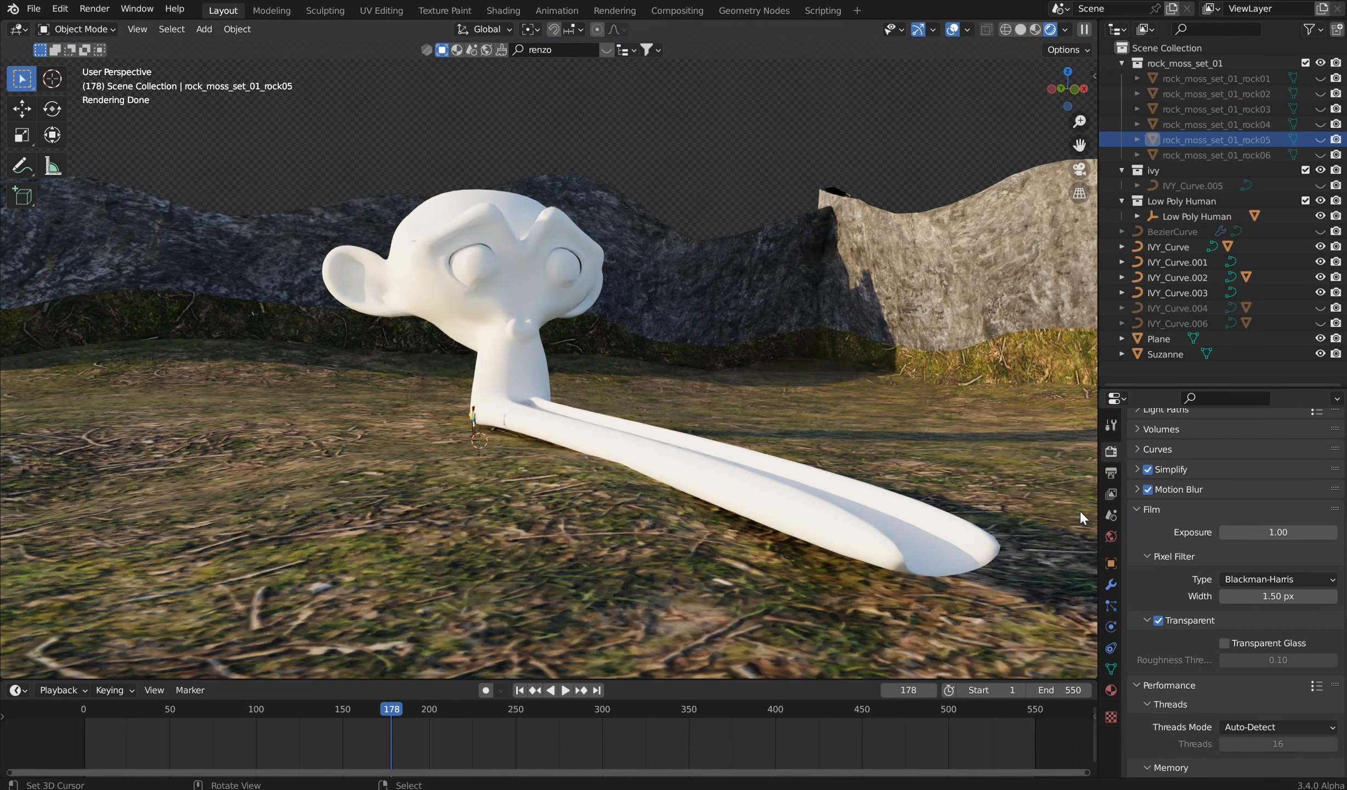
{"action": "scroll", "coordinate": [674, 265], "scroll_direction": "up", "scroll_amount": 3}
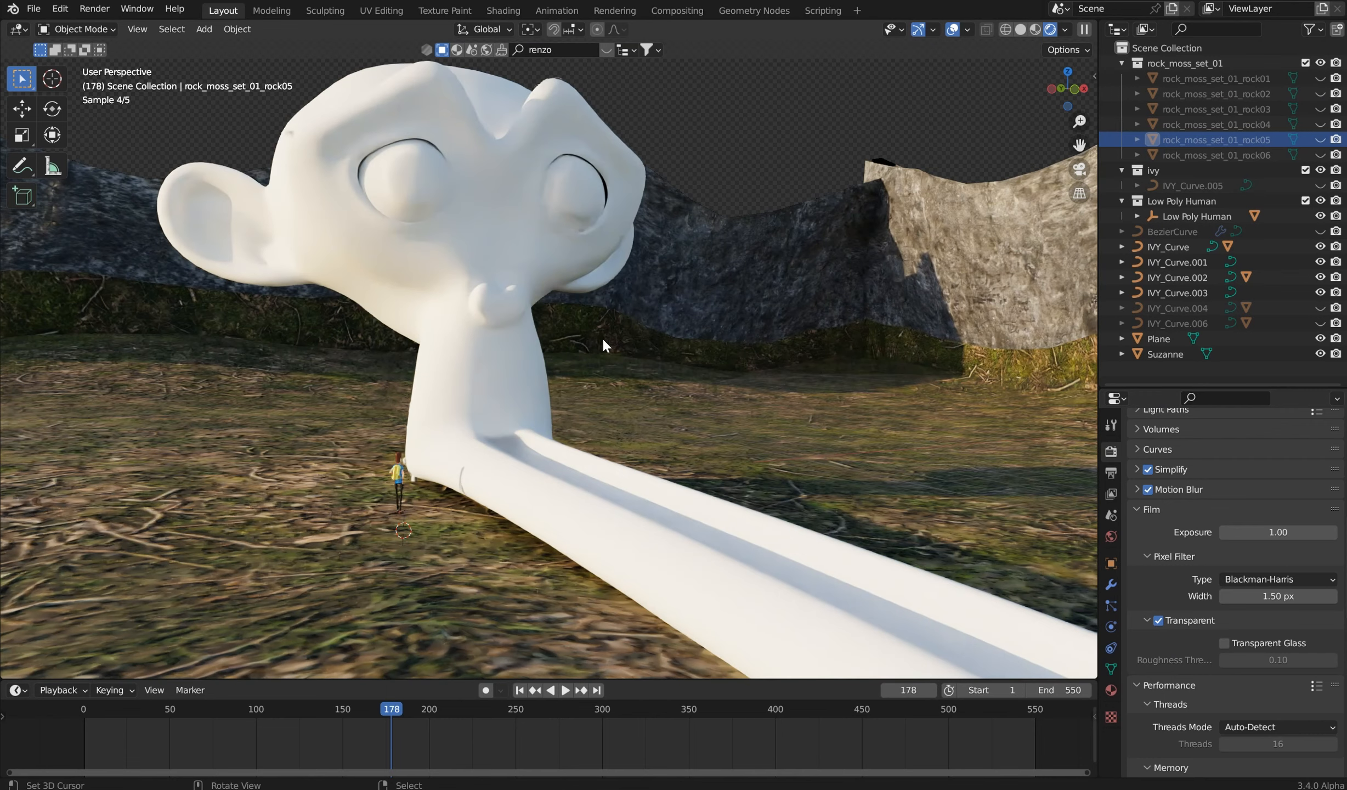
{"action": "middle_click_drag", "start_coordinate": [727, 220], "coordinate": [784, 270]}
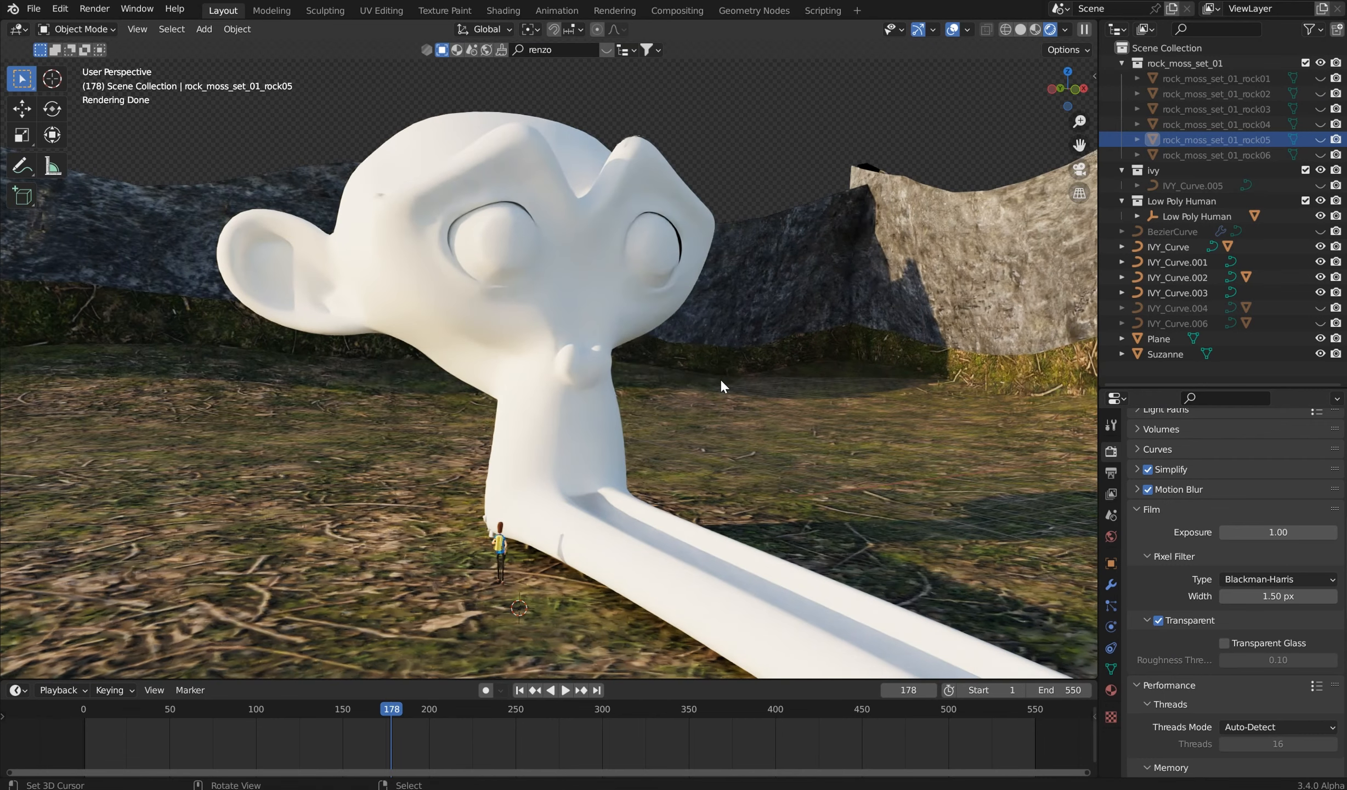
{"action": "middle_click_drag", "start_coordinate": [719, 378], "coordinate": [888, 231]}
Step: Search the BlenderKit models for "forest" and preview the Lowpoly Forest asset
{"action": "left_click", "coordinate": [1159, 339]}
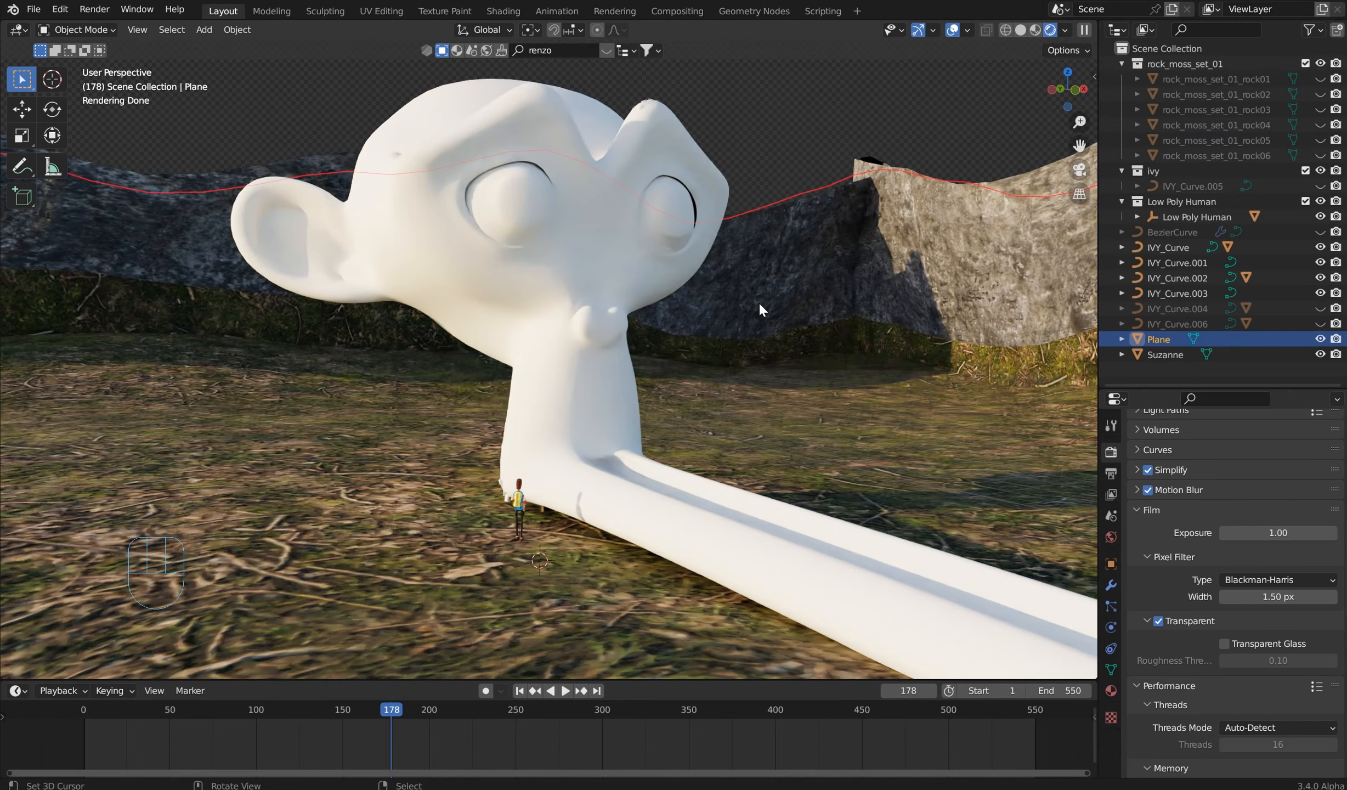
{"action": "middle_click_drag", "start_coordinate": [758, 301], "coordinate": [598, 422]}
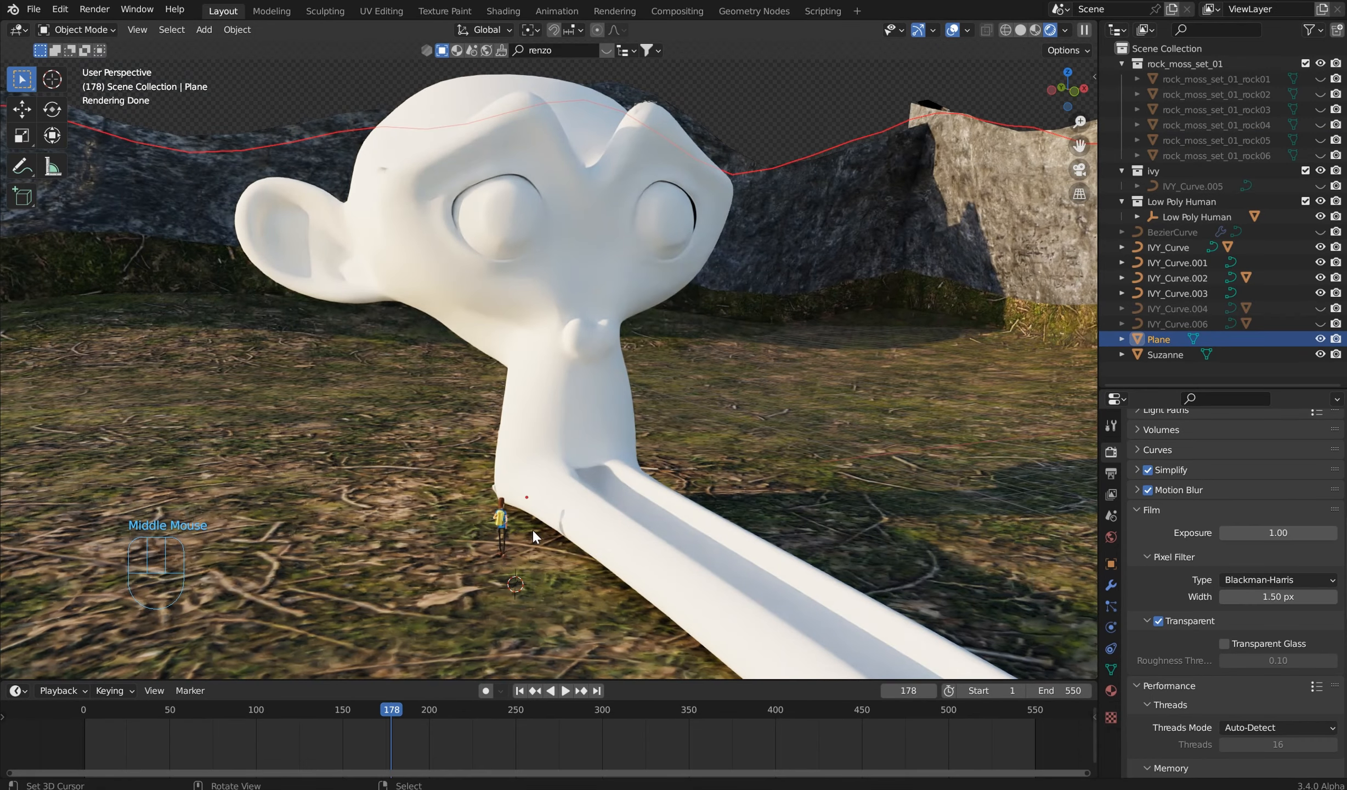
{"action": "scroll", "coordinate": [512, 494], "scroll_direction": "down", "scroll_amount": 2}
{"action": "middle_click_drag", "start_coordinate": [495, 495], "coordinate": [704, 471]}
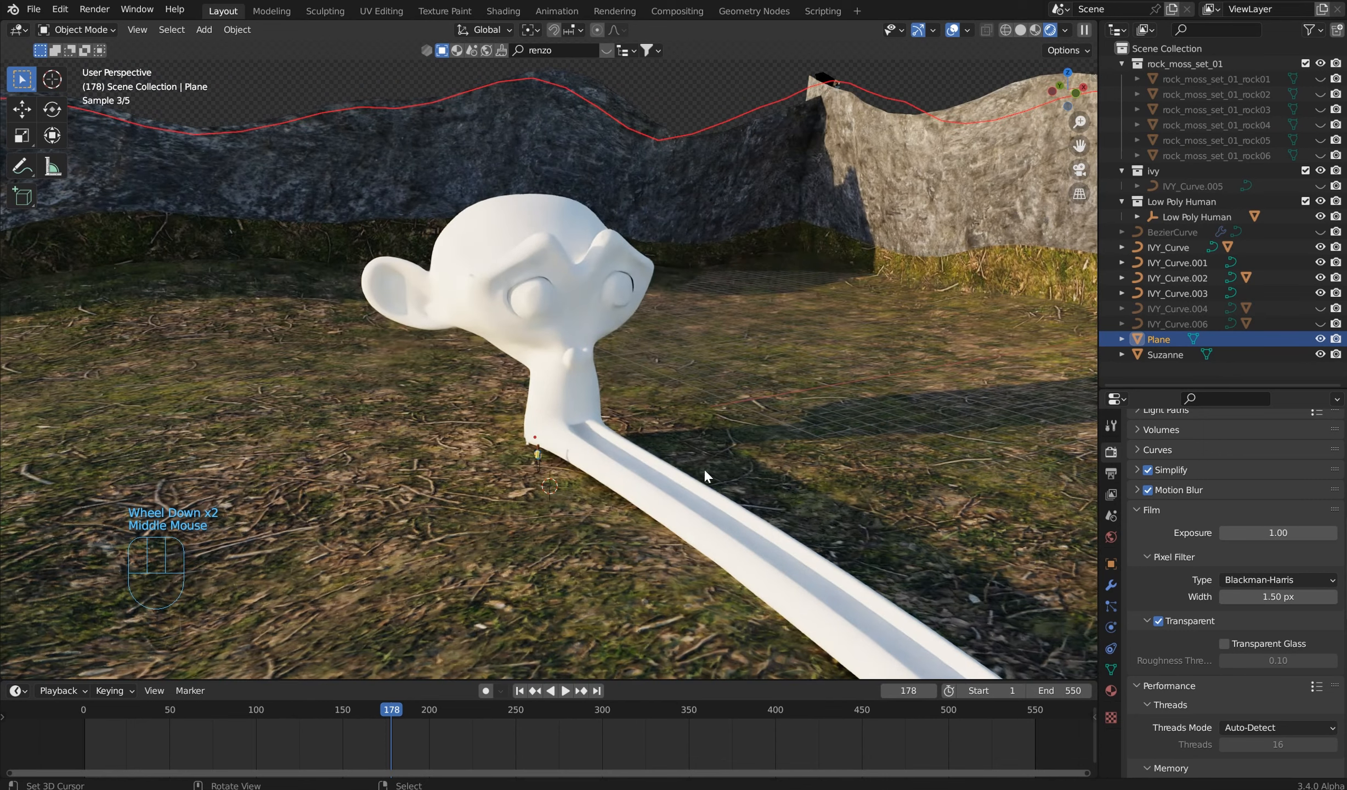
{"action": "middle_click_drag", "start_coordinate": [460, 471], "coordinate": [495, 217]}
{"action": "scroll", "coordinate": [466, 428], "scroll_direction": "up", "scroll_amount": 2}
{"action": "scroll", "coordinate": [456, 162], "scroll_direction": "up", "scroll_amount": 1}
{"action": "left_click", "coordinate": [444, 49]}
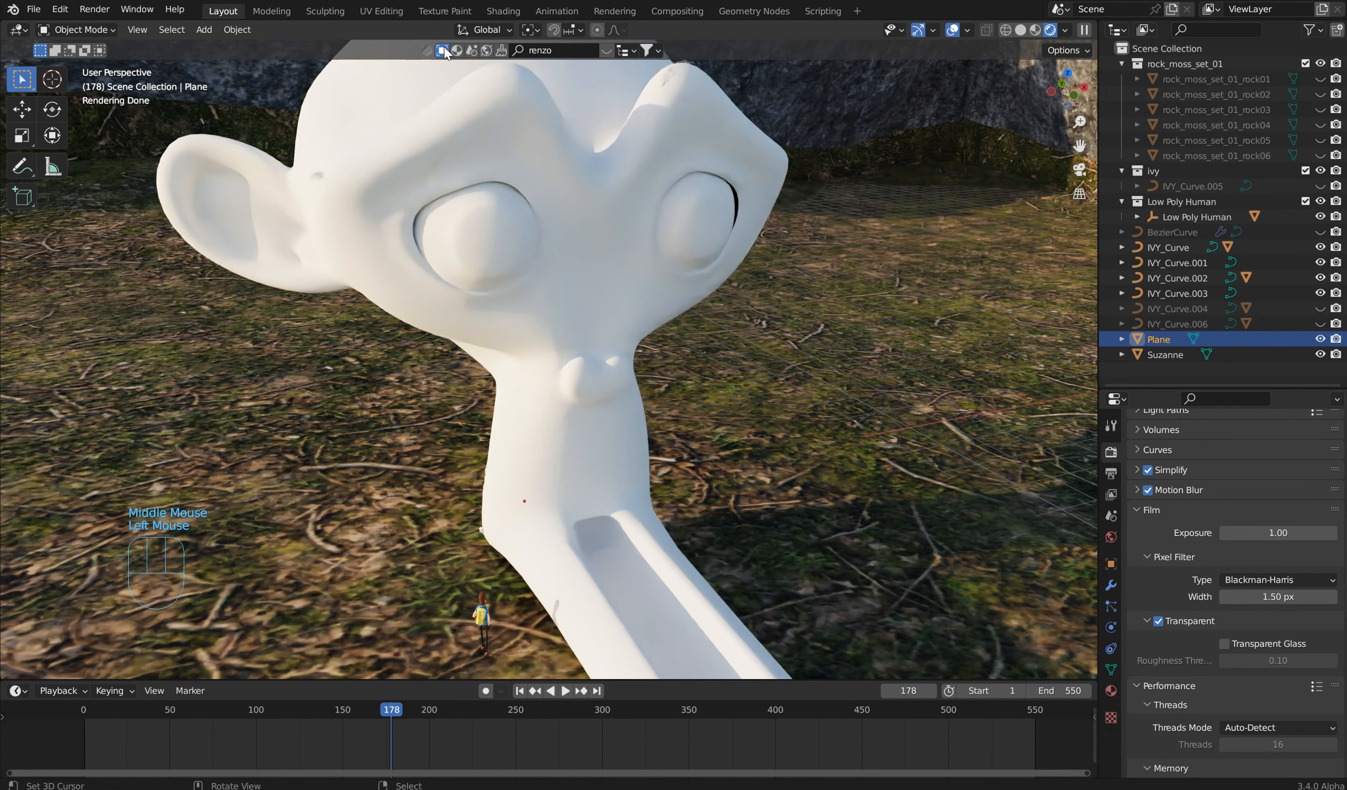
{"action": "left_click", "coordinate": [597, 53]}
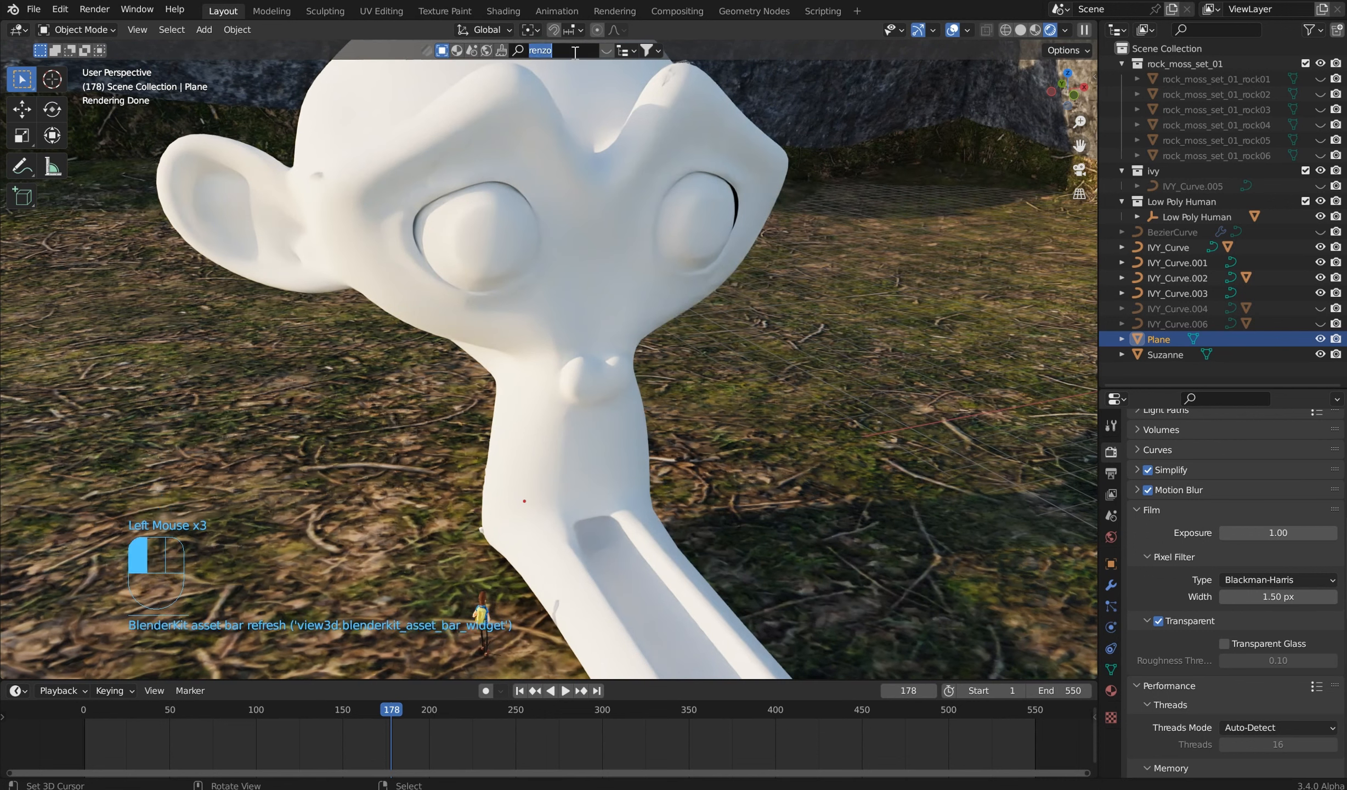
{"action": "key", "text": "Return"}
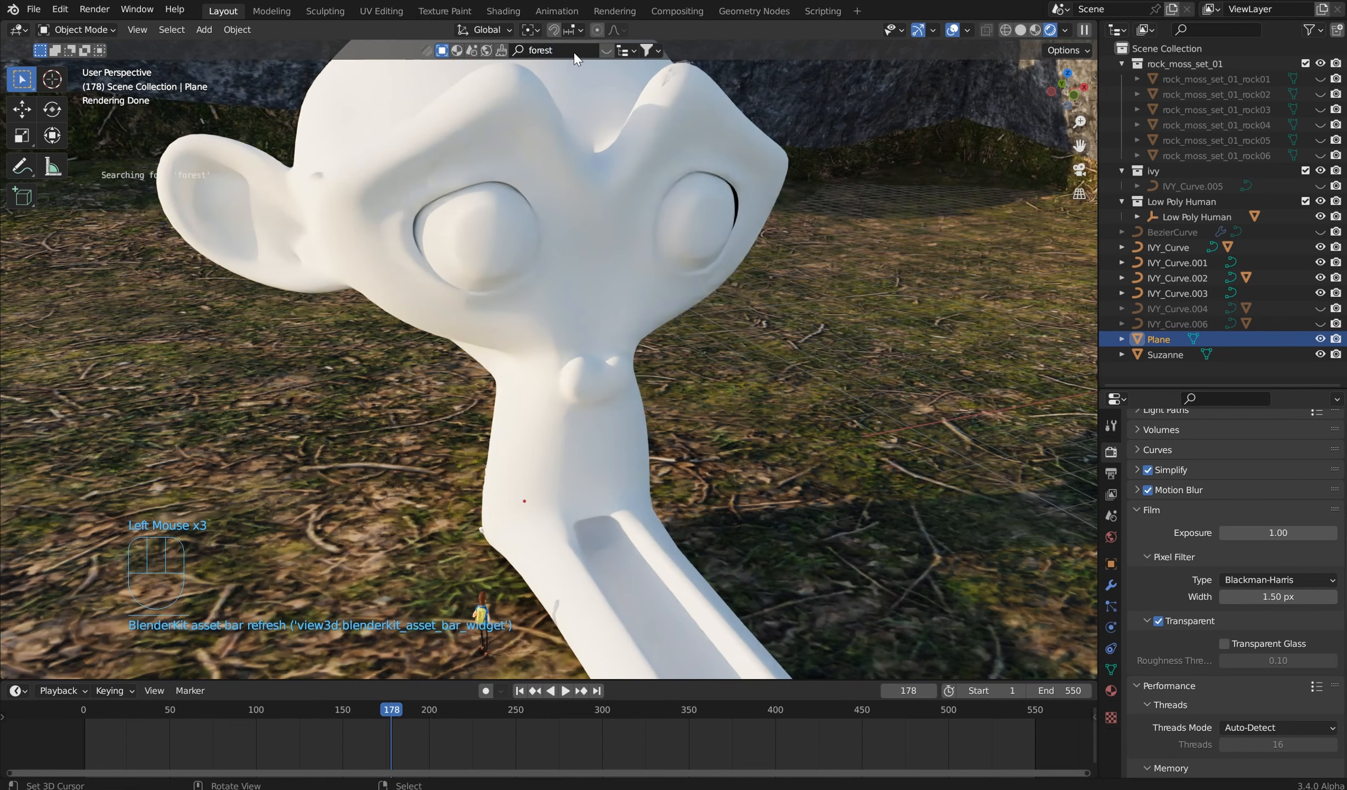
{"action": "mouse_move", "coordinate": [137, 99]}
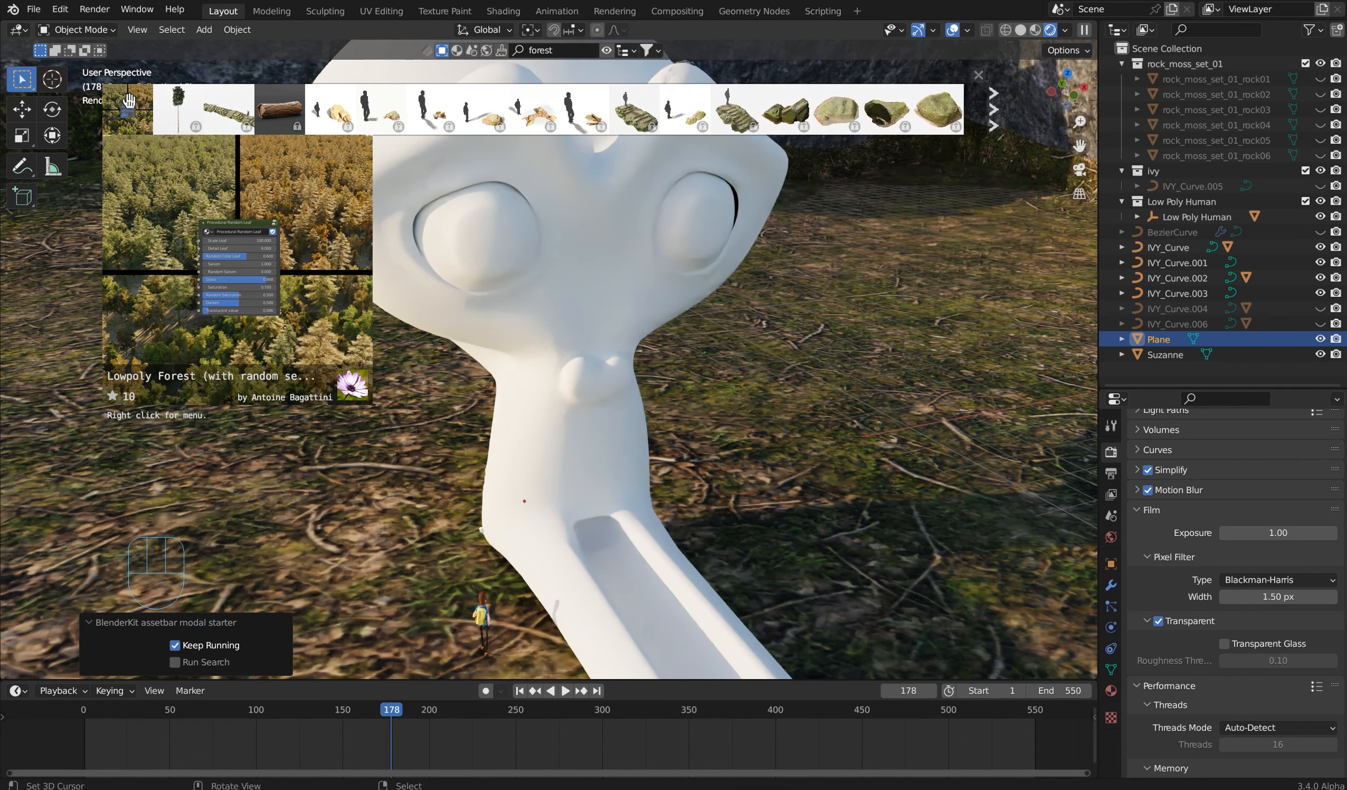
Step: Add the Lowpoly Forest (with random season) model to the ground around the Suzanne sculpture
{"action": "scroll", "coordinate": [196, 207], "scroll_direction": "down", "scroll_amount": 5}
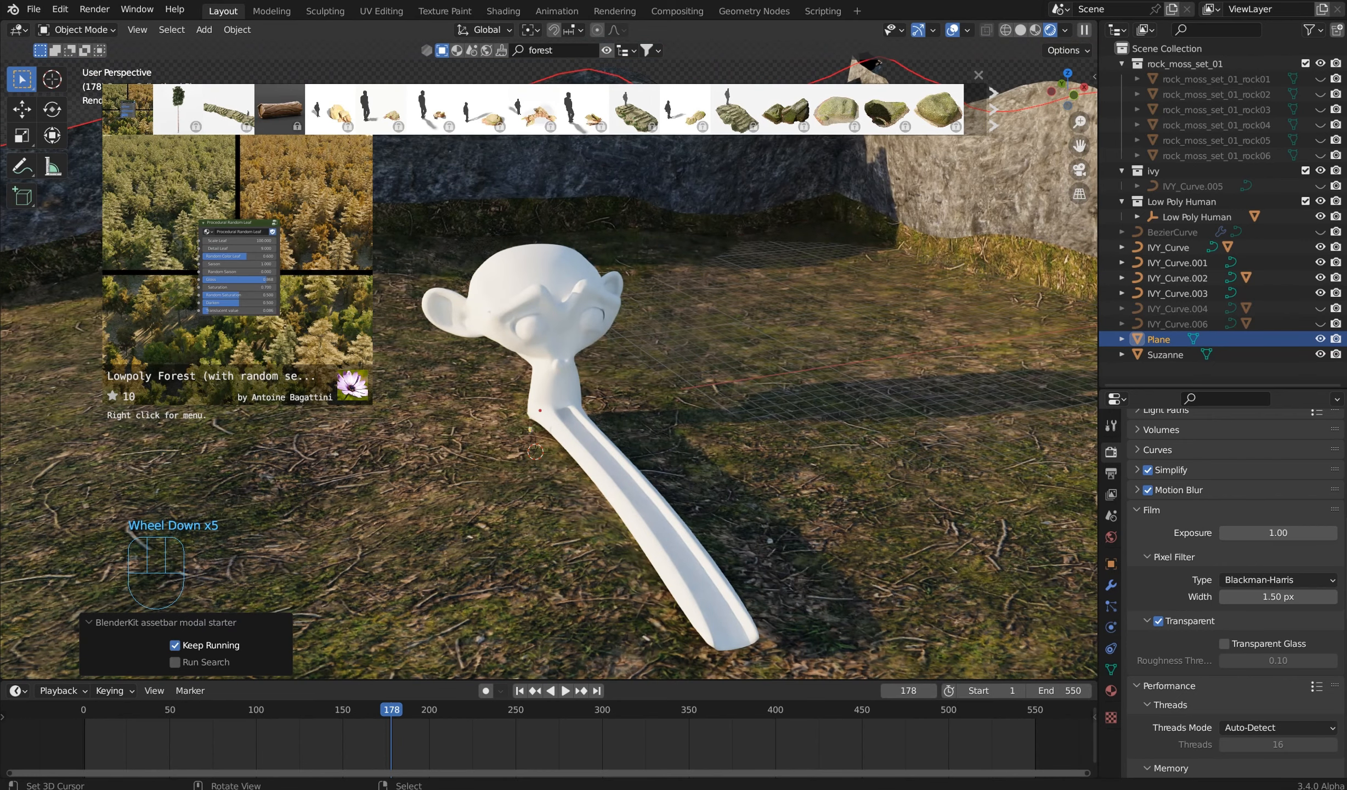
{"action": "left_click_drag", "start_coordinate": [128, 99], "coordinate": [387, 501]}
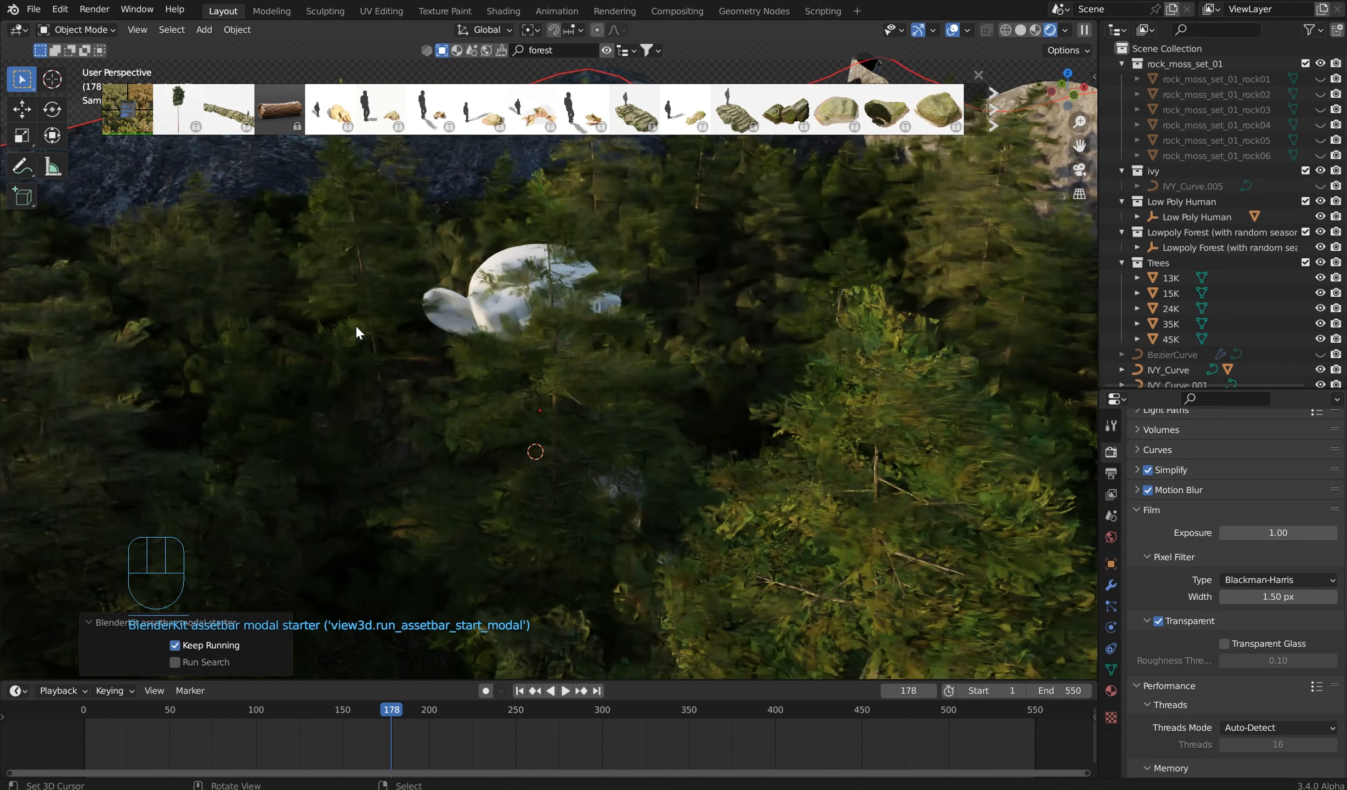
{"action": "middle_click_drag", "start_coordinate": [586, 379], "coordinate": [690, 291]}
{"action": "scroll", "coordinate": [610, 354], "scroll_direction": "up", "scroll_amount": 4}
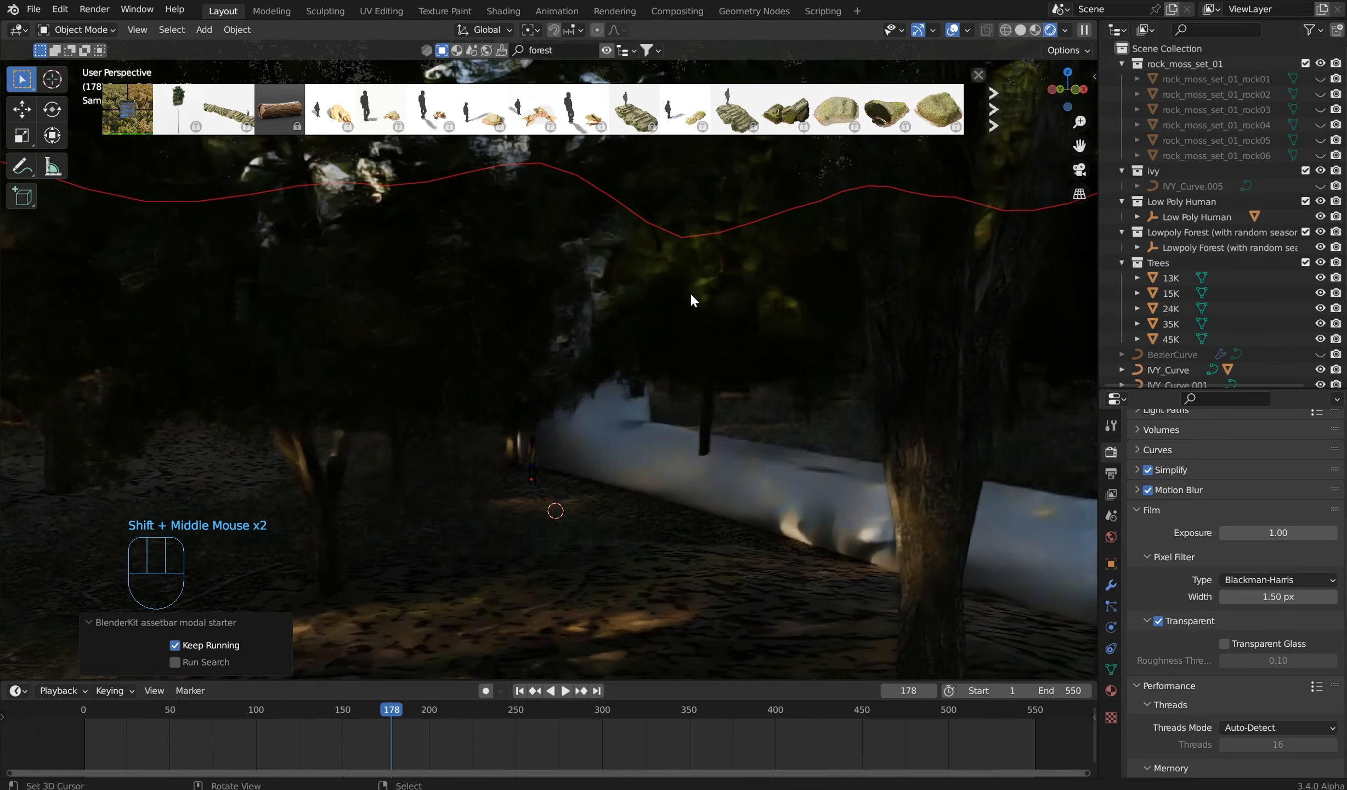
{"action": "middle_click_drag", "start_coordinate": [691, 349], "coordinate": [718, 335], "text": "ctrl"}
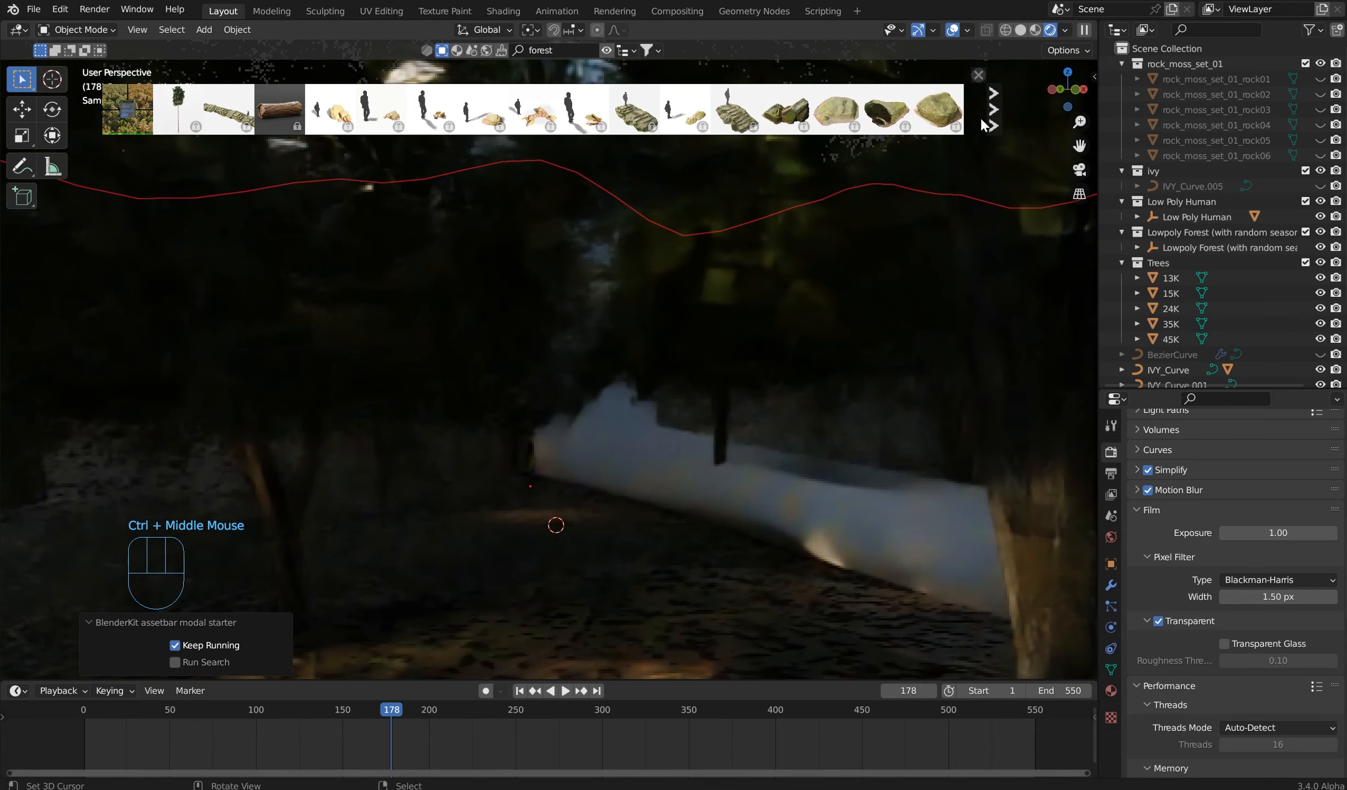
Step: Show the viewport in solid shading and select the imported Forest Full object
{"action": "left_click", "coordinate": [1021, 30]}
{"action": "mouse_move", "coordinate": [843, 251]}
{"action": "middle_mouse_down"}
{"action": "mouse_move", "coordinate": [819, 277]}
{"action": "mouse_move", "coordinate": [770, 270]}
{"action": "mouse_move", "coordinate": [777, 284]}
{"action": "mouse_move", "coordinate": [614, 424]}
{"action": "mouse_move", "coordinate": [648, 412]}
{"action": "mouse_move", "coordinate": [642, 389]}
{"action": "middle_mouse_up"}
{"action": "scroll", "coordinate": [644, 389], "scroll_direction": "up", "scroll_amount": 1}
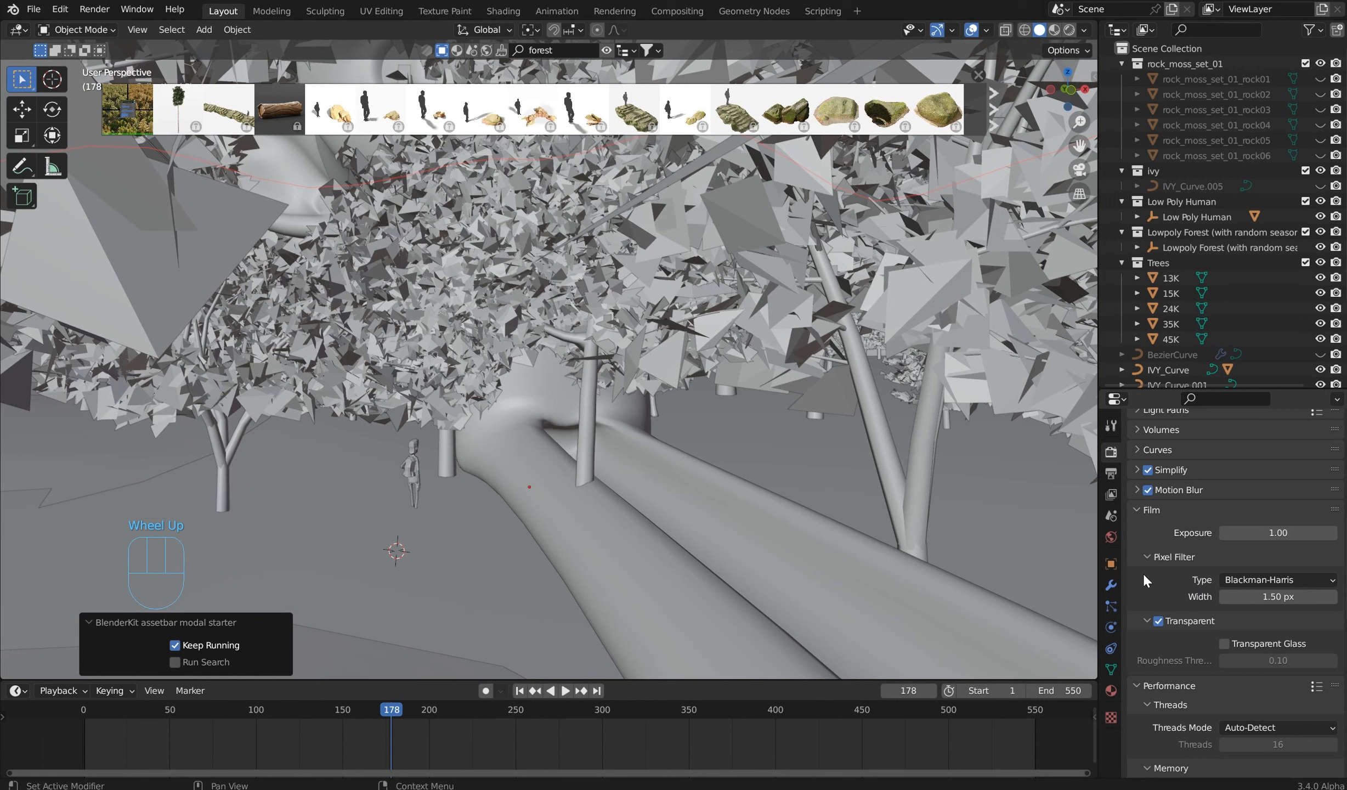
{"action": "left_click", "coordinate": [1111, 690]}
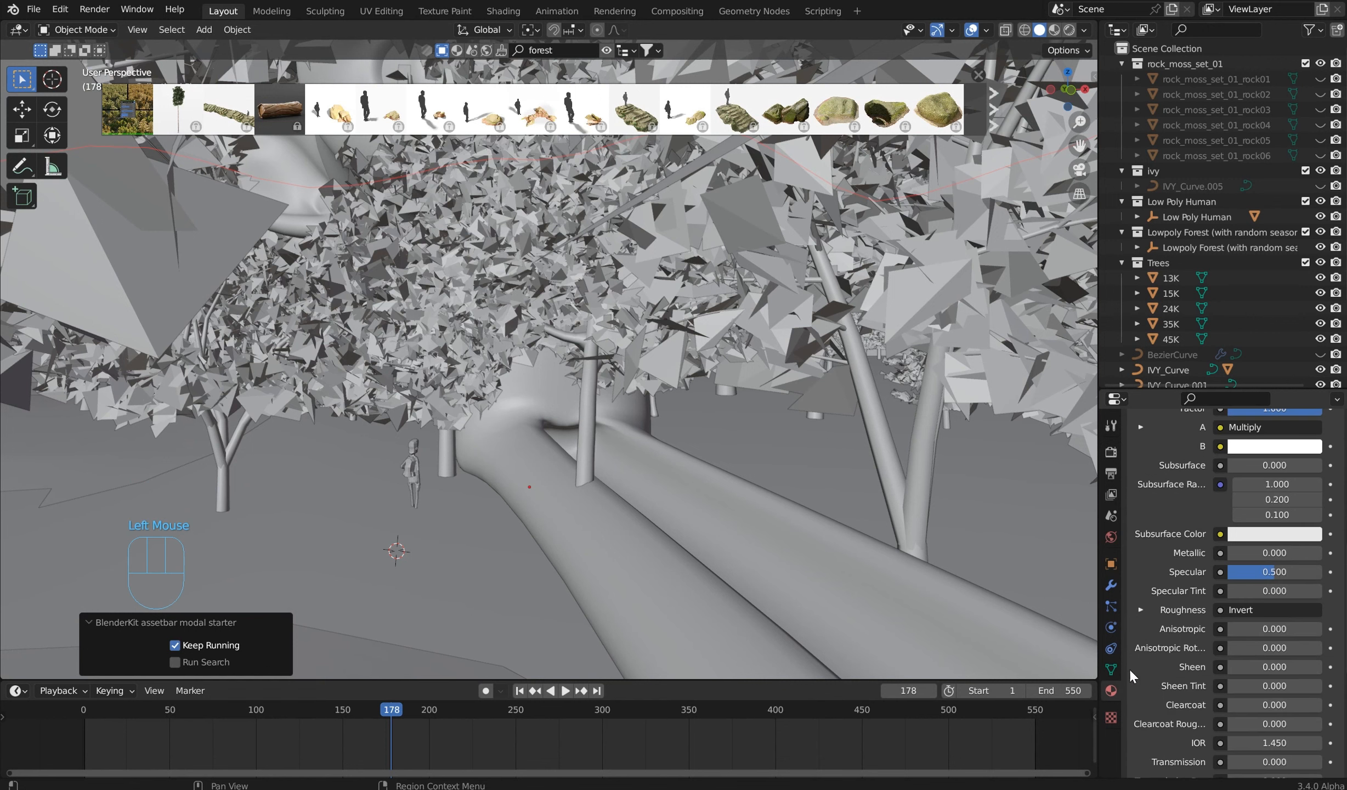
{"action": "scroll", "coordinate": [1248, 494], "scroll_direction": "up", "scroll_amount": 4}
{"action": "scroll", "coordinate": [1230, 487], "scroll_direction": "up", "scroll_amount": 4}
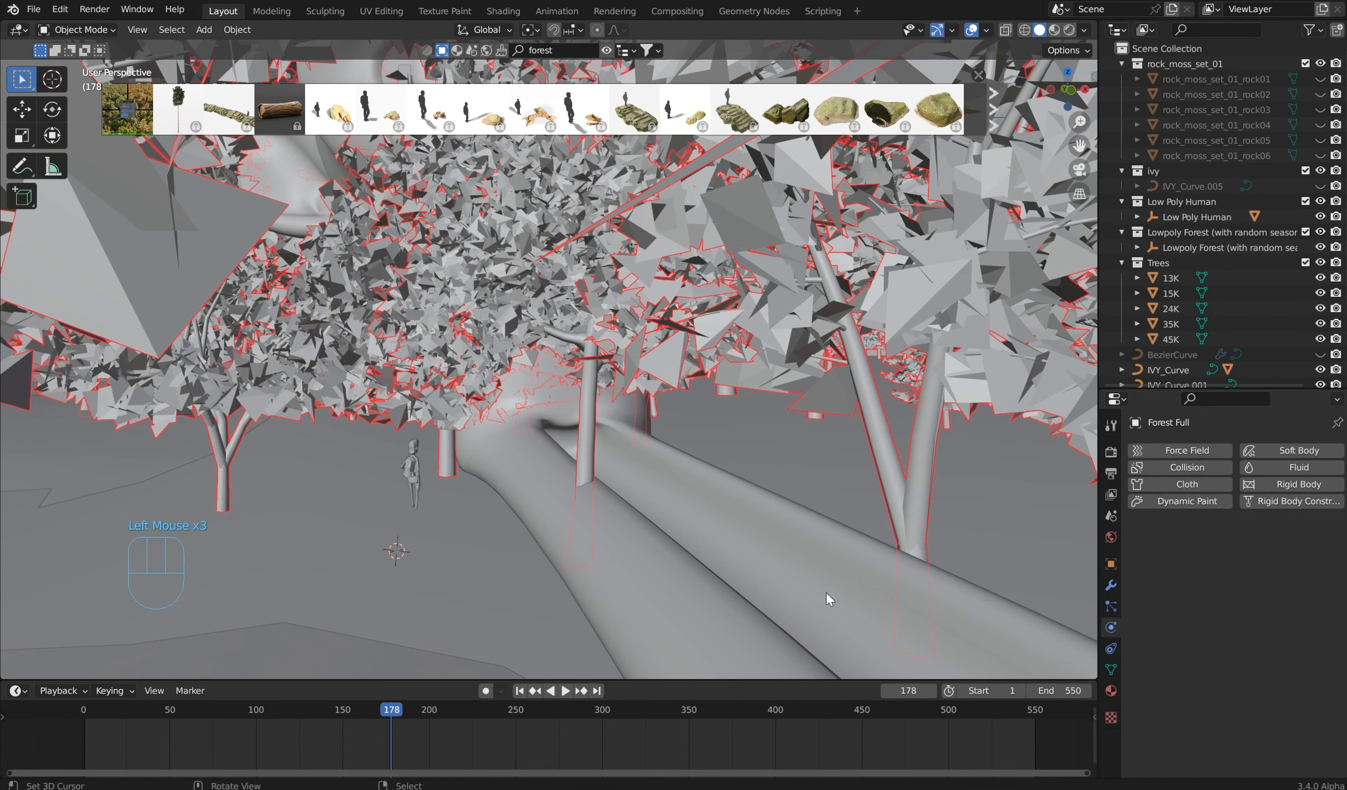
Step: Set the seed of the forest's Simple Tree particle system to 2 and check the tree placement around the sculpture
{"action": "left_click", "coordinate": [1111, 605]}
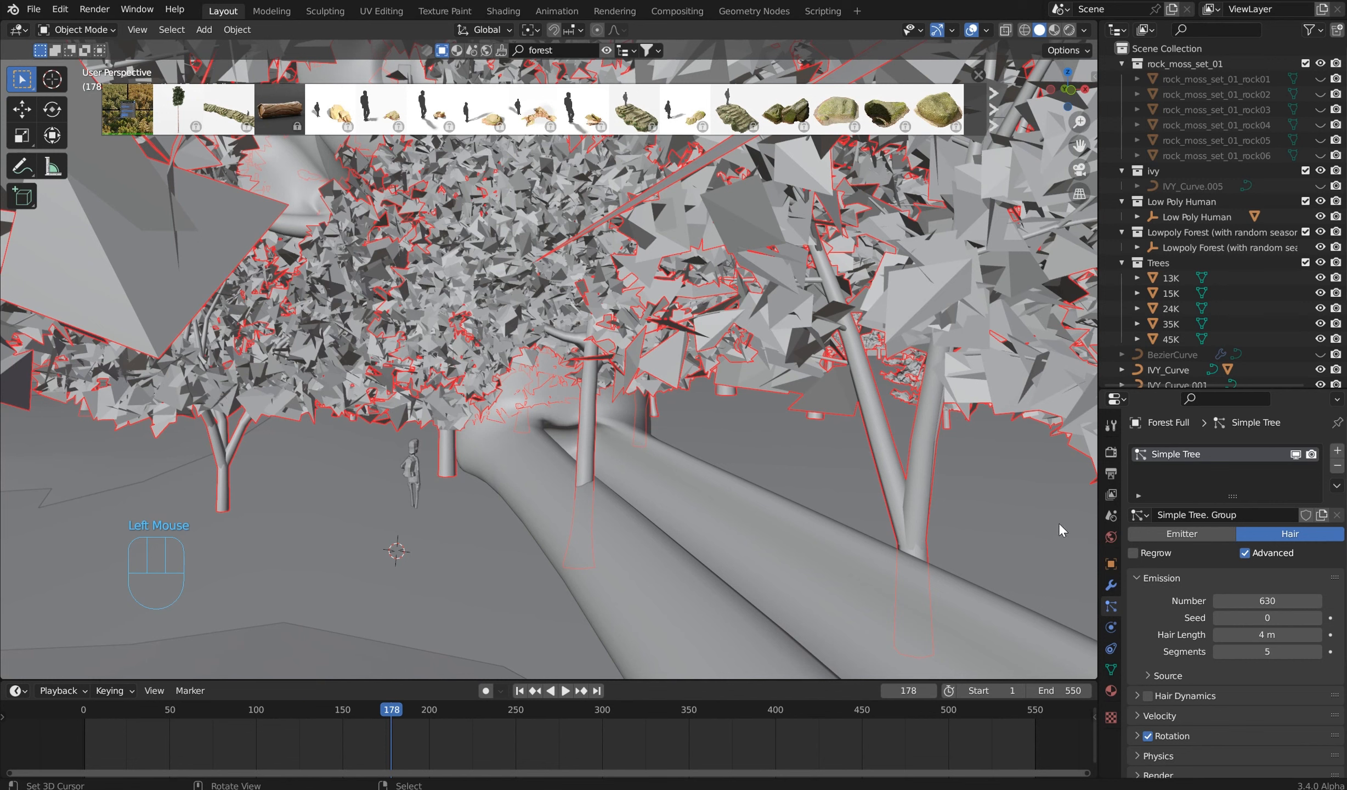
{"action": "left_click", "coordinate": [1318, 618]}
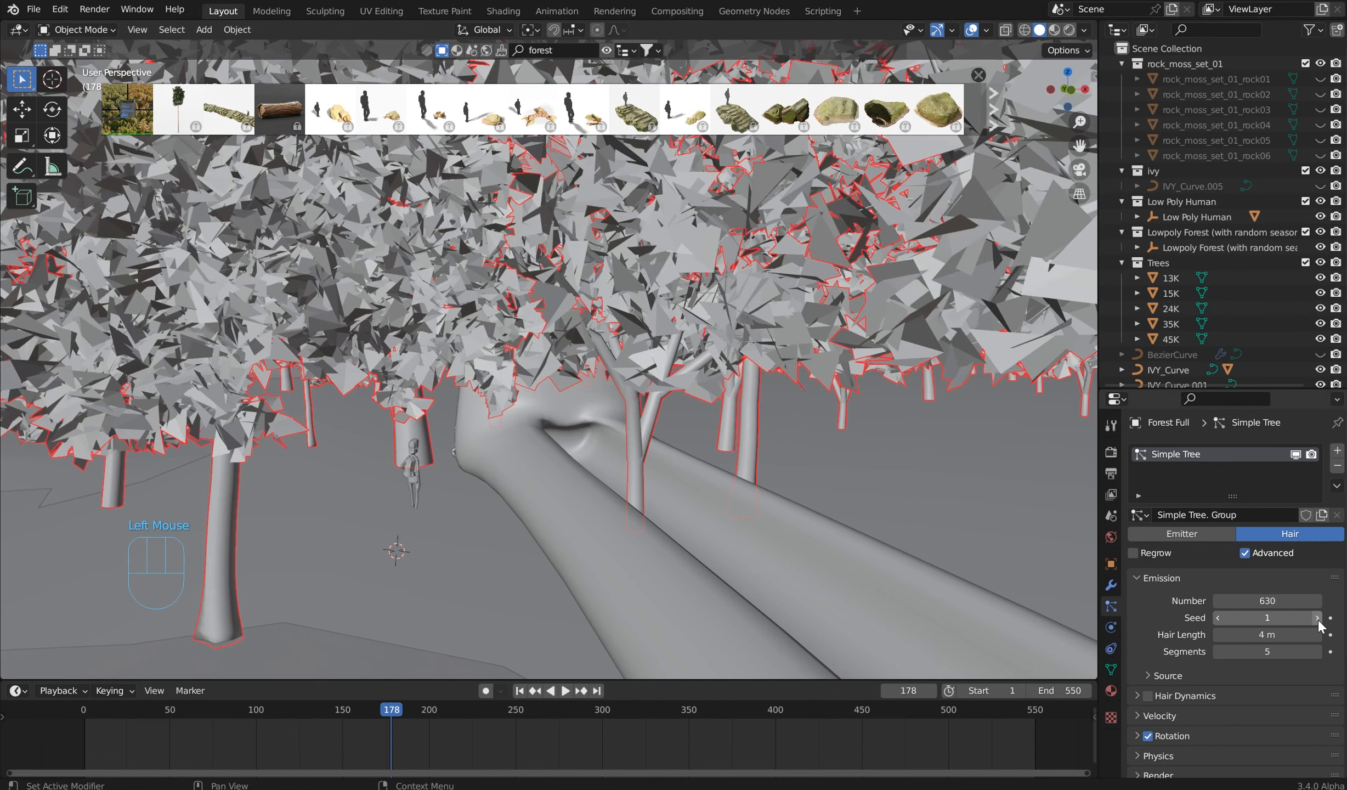
{"action": "left_click", "coordinate": [1318, 618]}
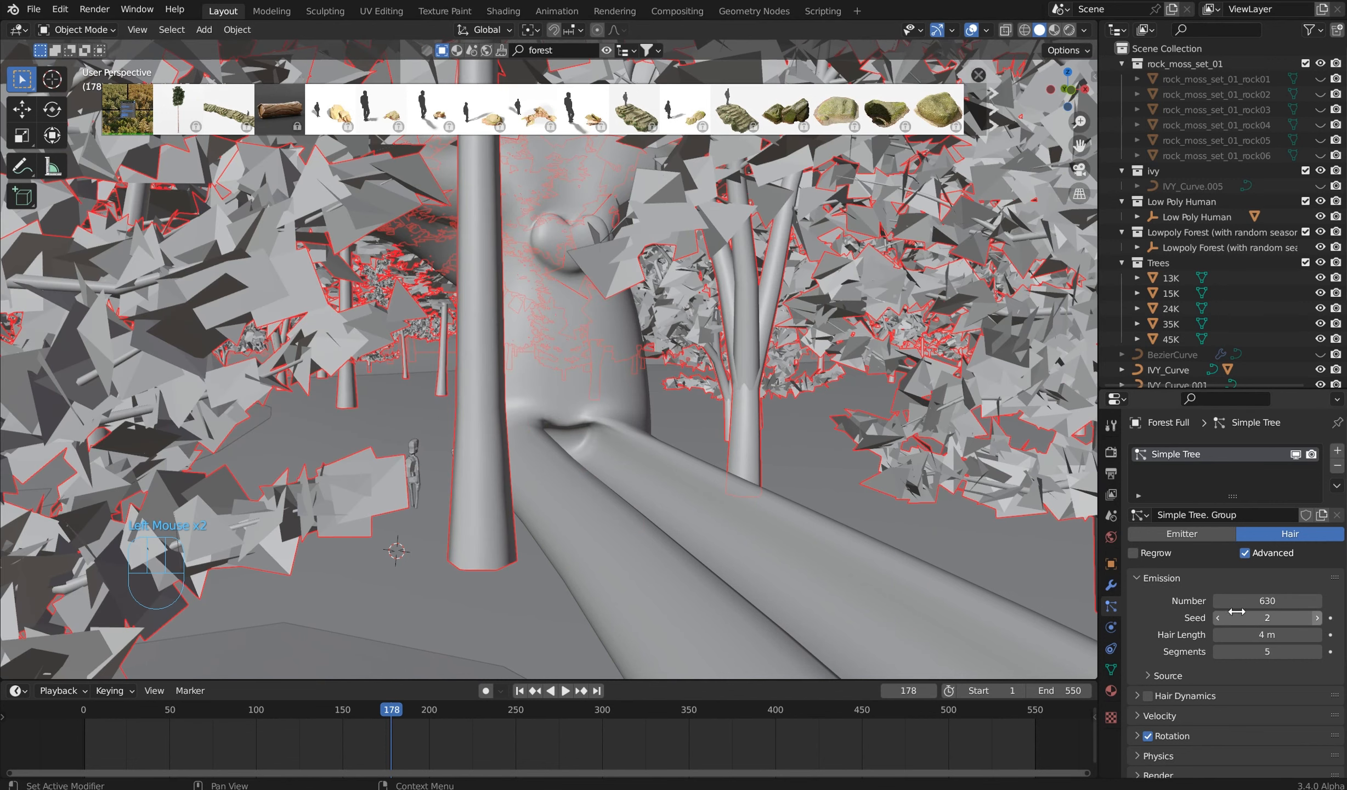
{"action": "middle_click_drag", "start_coordinate": [759, 441], "coordinate": [777, 491], "text": "shift"}
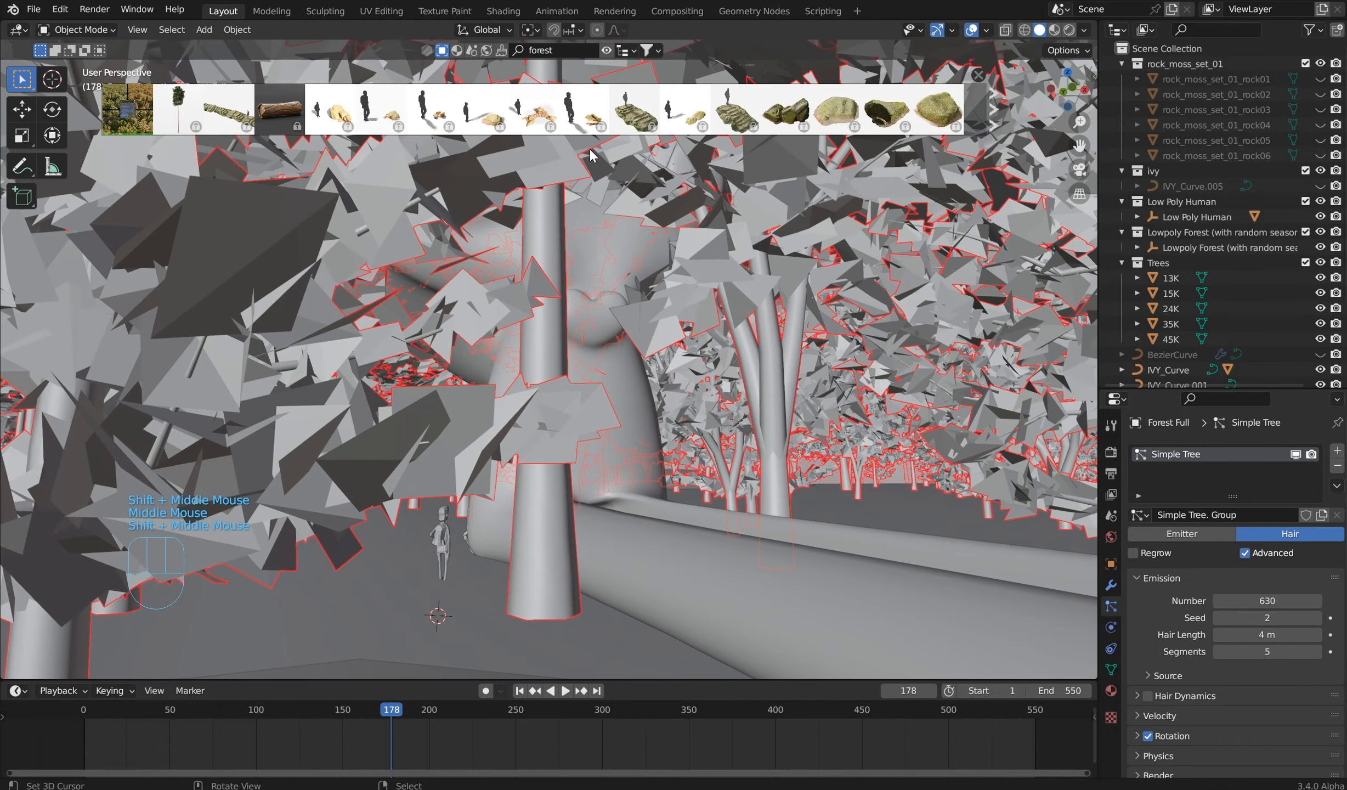
{"action": "middle_click_drag", "start_coordinate": [781, 465], "coordinate": [724, 491]}
{"action": "scroll", "coordinate": [781, 461], "scroll_direction": "up", "scroll_amount": 2}
{"action": "scroll", "coordinate": [790, 466], "scroll_direction": "down", "scroll_amount": 2}
{"action": "scroll", "coordinate": [781, 485], "scroll_direction": "down", "scroll_amount": 1}
Step: Add a camera and align it to the current view of the sculpture
{"action": "left_click", "coordinate": [1044, 208]}
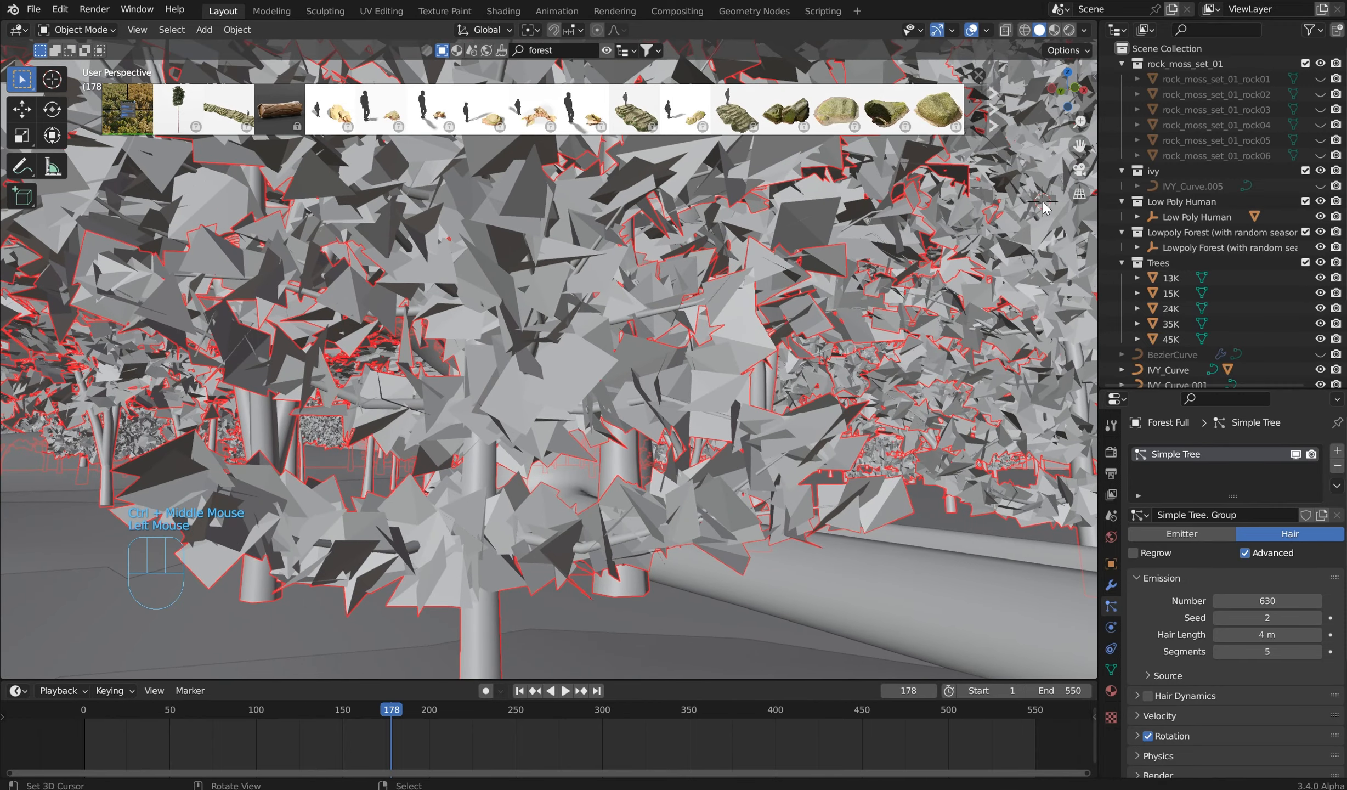
{"action": "key", "text": "shift+a"}
{"action": "mouse_move", "coordinate": [1016, 443]}
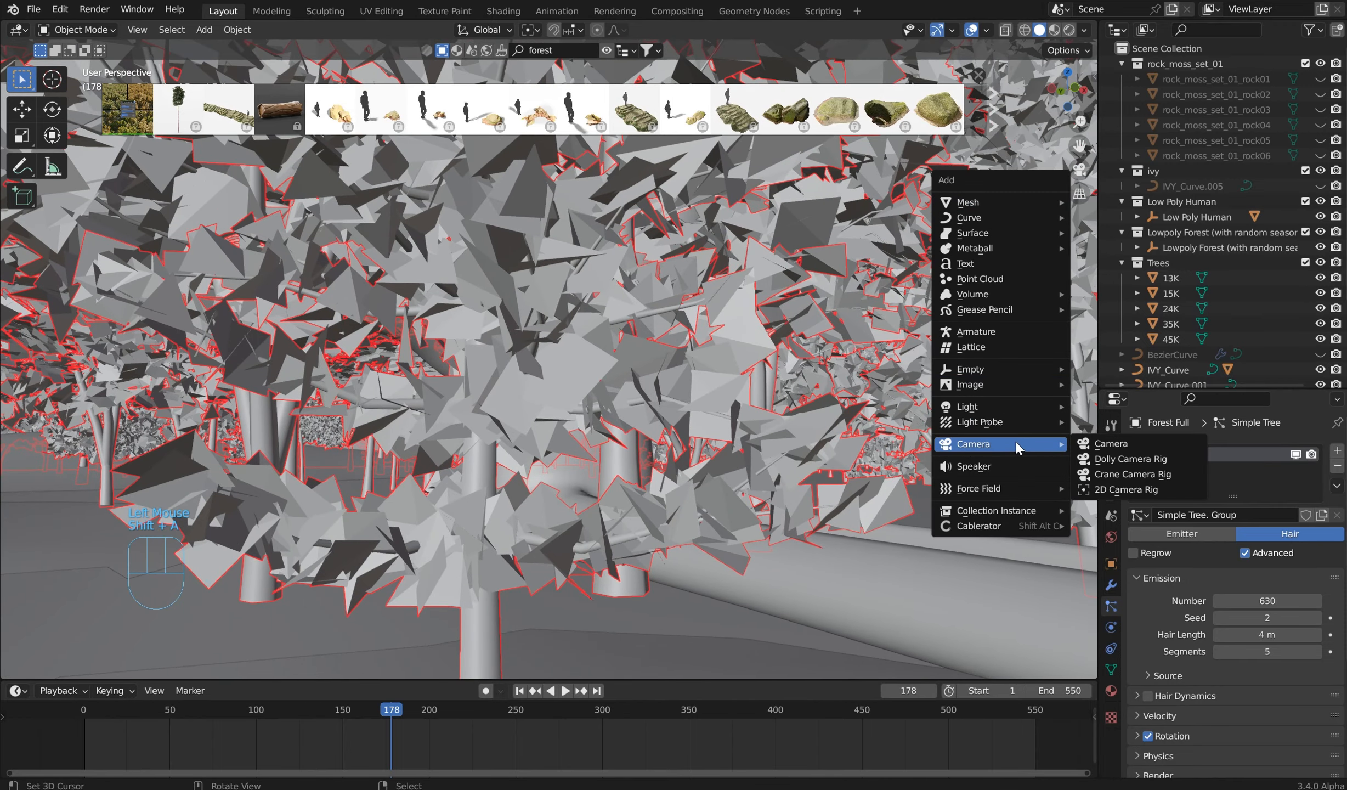
{"action": "left_click", "coordinate": [1111, 443]}
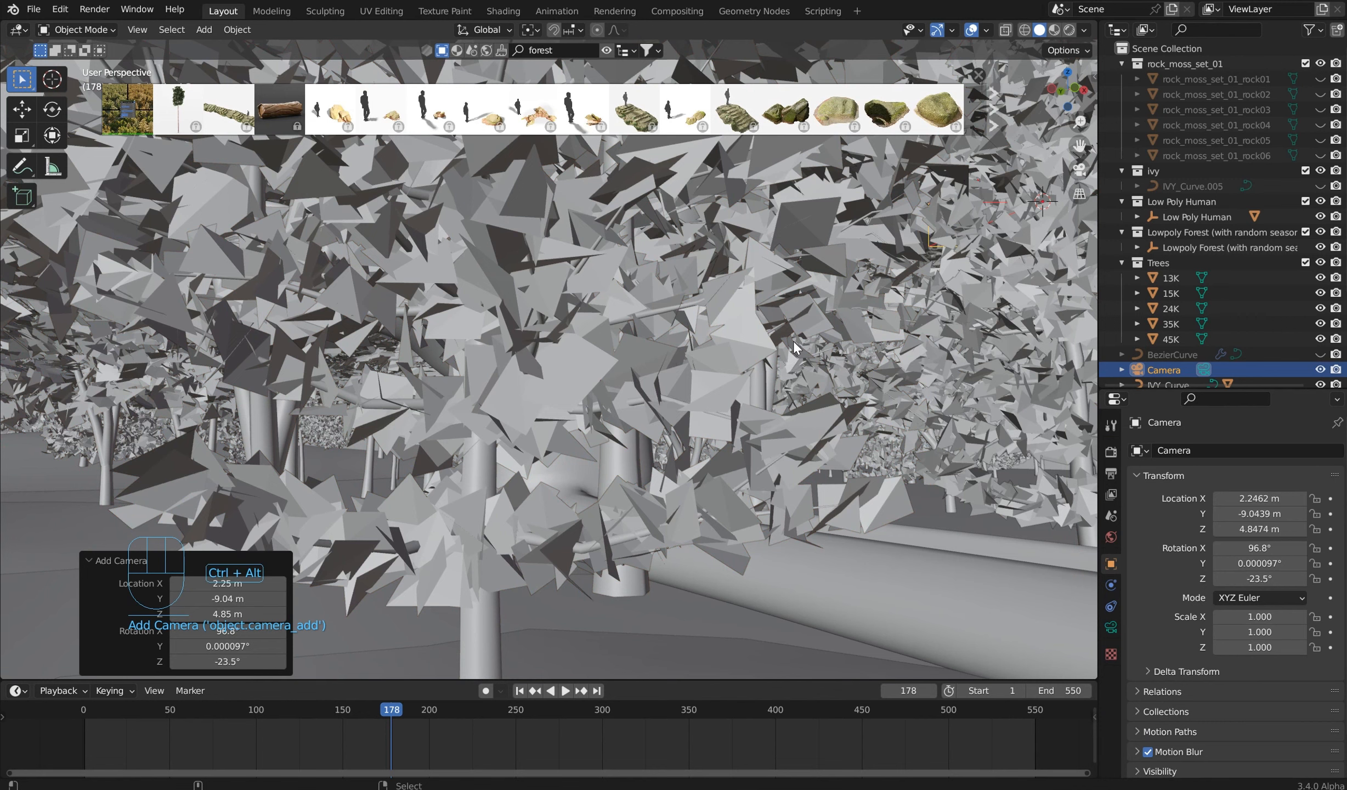
{"action": "key", "text": "ctrl+alt+KP_0"}
{"action": "scroll", "coordinate": [815, 302], "scroll_direction": "up", "scroll_amount": 4}
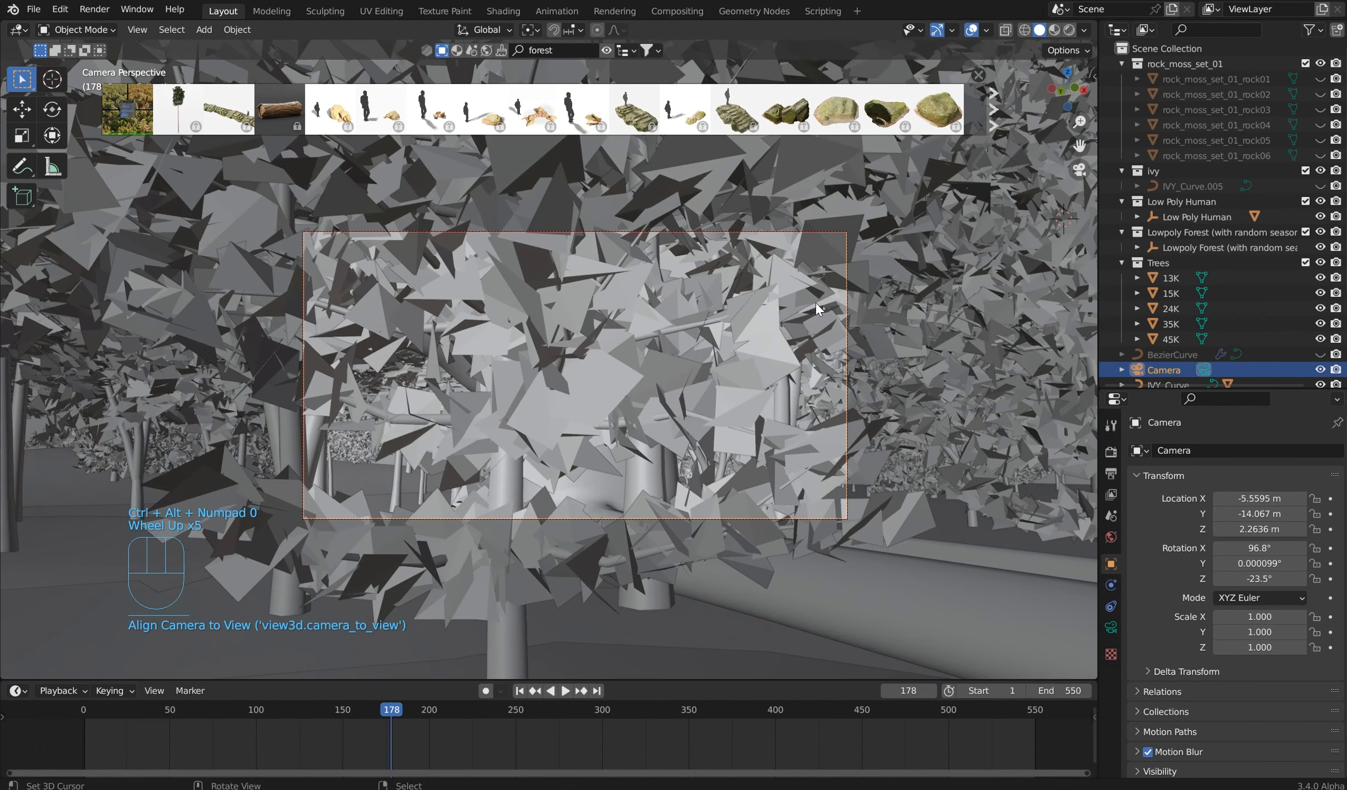
Step: Set the seed of Forest Full's Simple Tree particle system to 4 and save the file
{"action": "mouse_move", "coordinate": [834, 293]}
{"action": "middle_mouse_down", "text": "shift"}
{"action": "mouse_move", "coordinate": [788, 318]}
{"action": "mouse_move", "coordinate": [835, 311]}
{"action": "mouse_move", "coordinate": [814, 306]}
{"action": "middle_mouse_up", "text": "shift"}
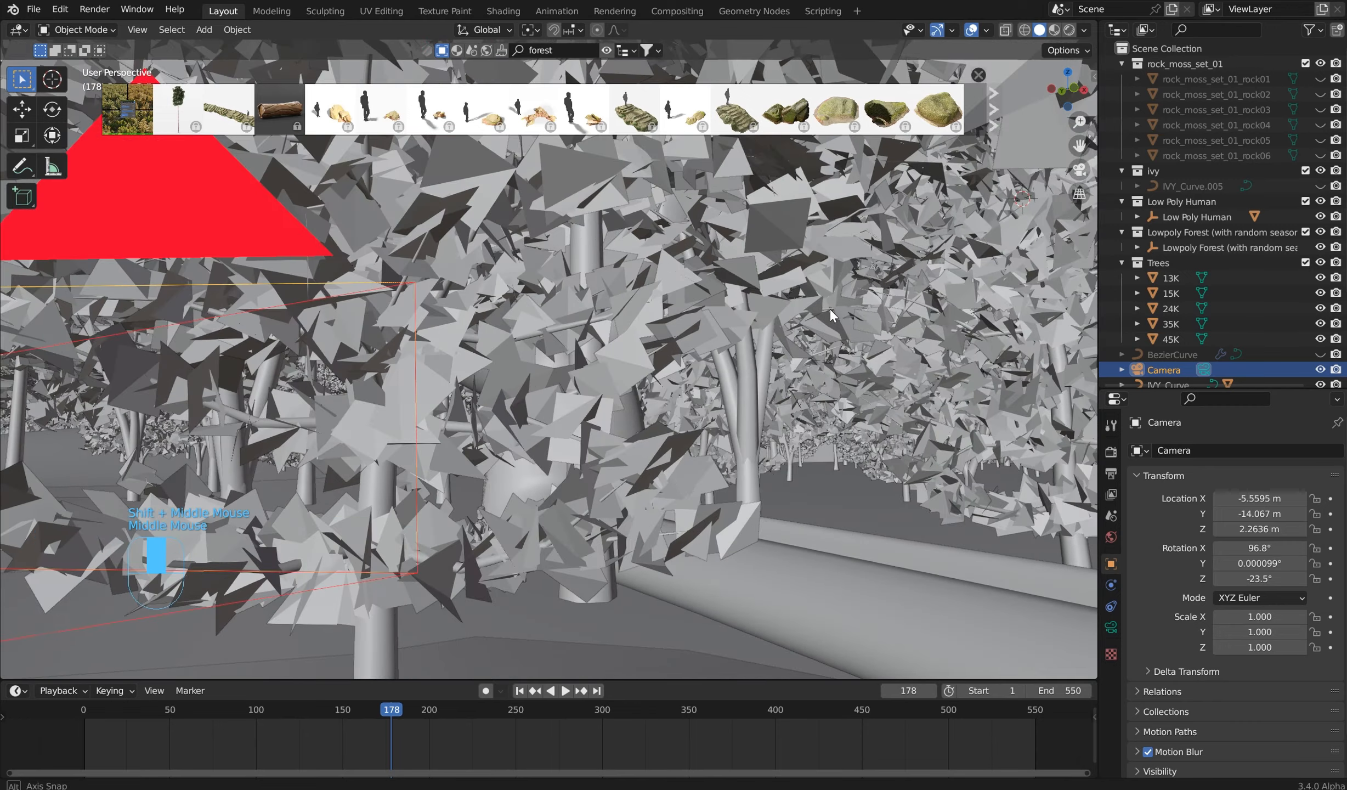
{"action": "scroll", "coordinate": [829, 307], "scroll_direction": "up", "scroll_amount": 5}
{"action": "scroll", "coordinate": [828, 313], "scroll_direction": "down", "scroll_amount": 5}
{"action": "key", "text": "KP_0"}
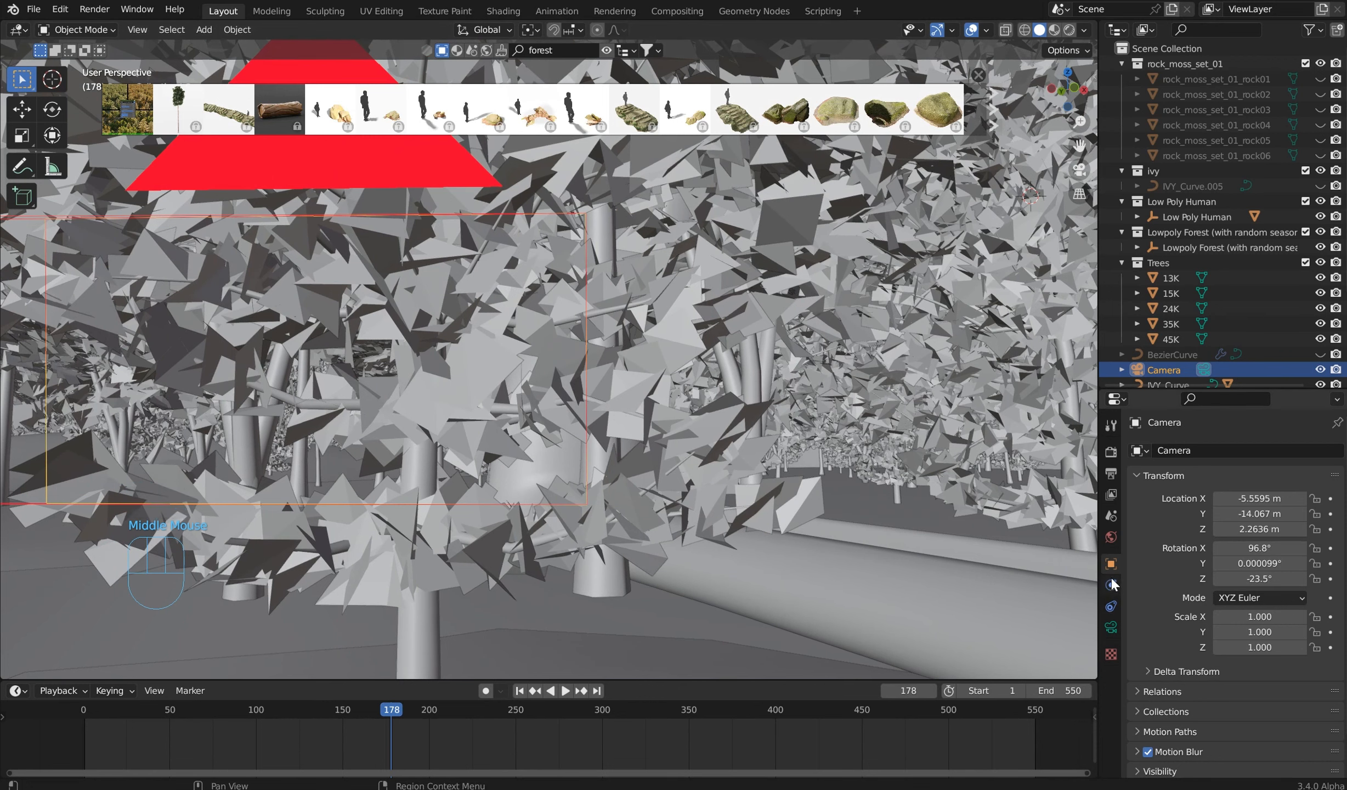
{"action": "right_click", "coordinate": [847, 399]}
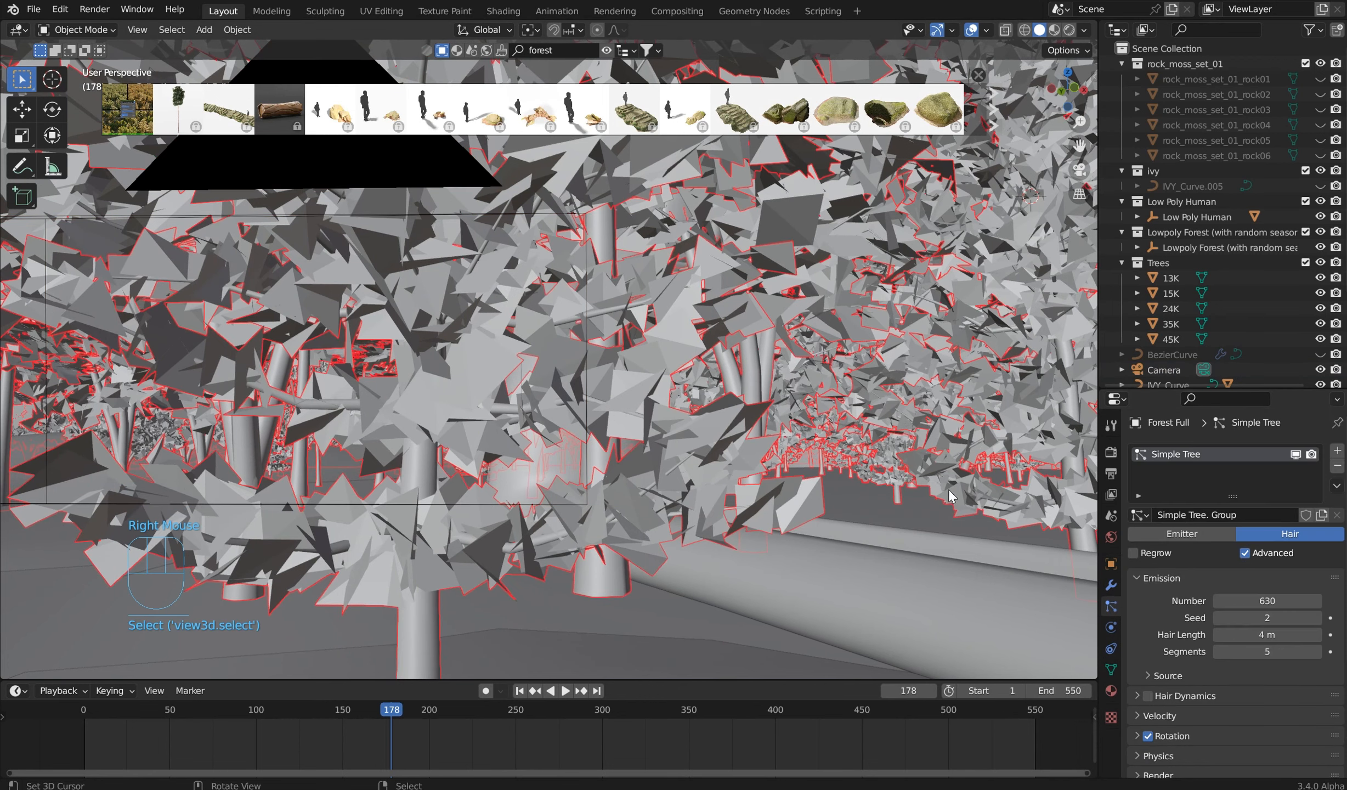
{"action": "left_click", "coordinate": [1316, 618]}
{"action": "left_click", "coordinate": [1317, 619]}
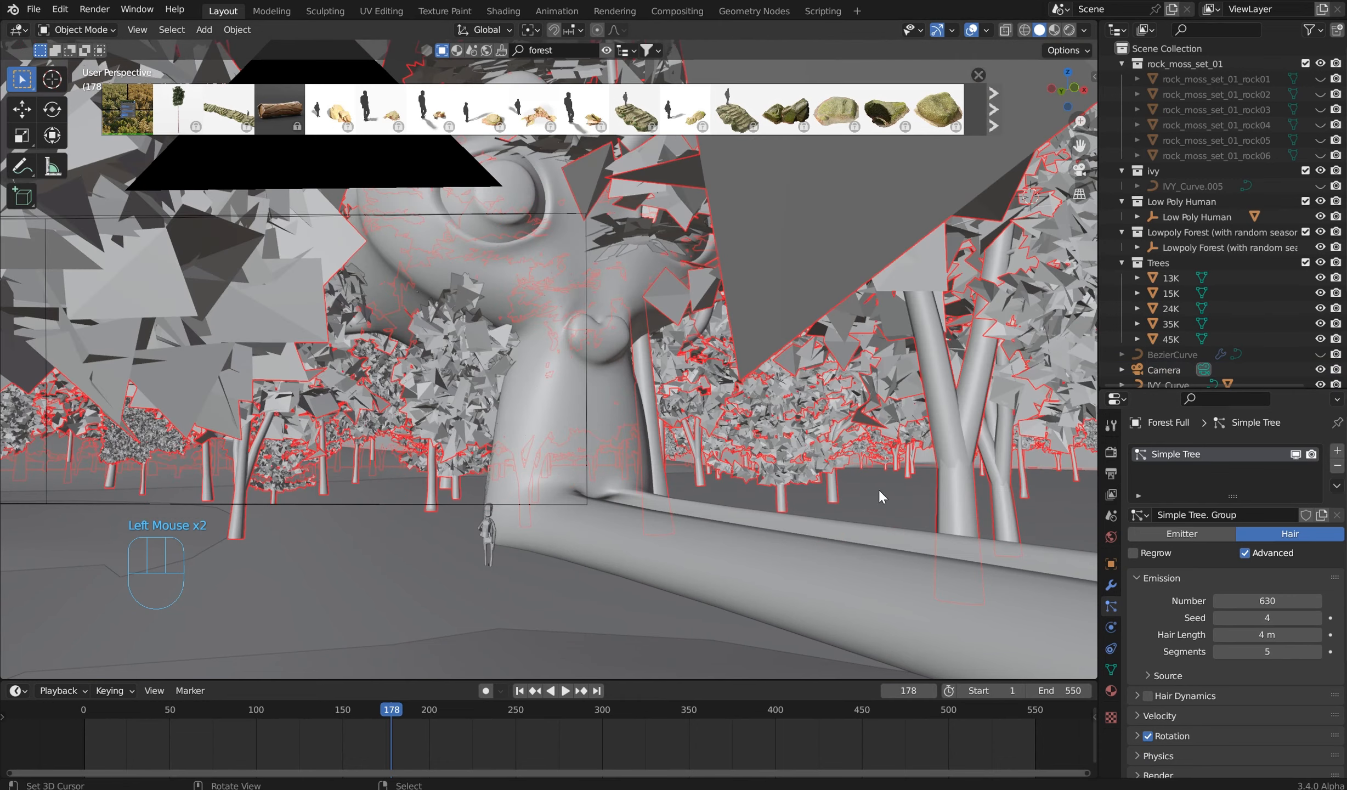
{"action": "scroll", "coordinate": [721, 473], "scroll_direction": "up", "scroll_amount": 5}
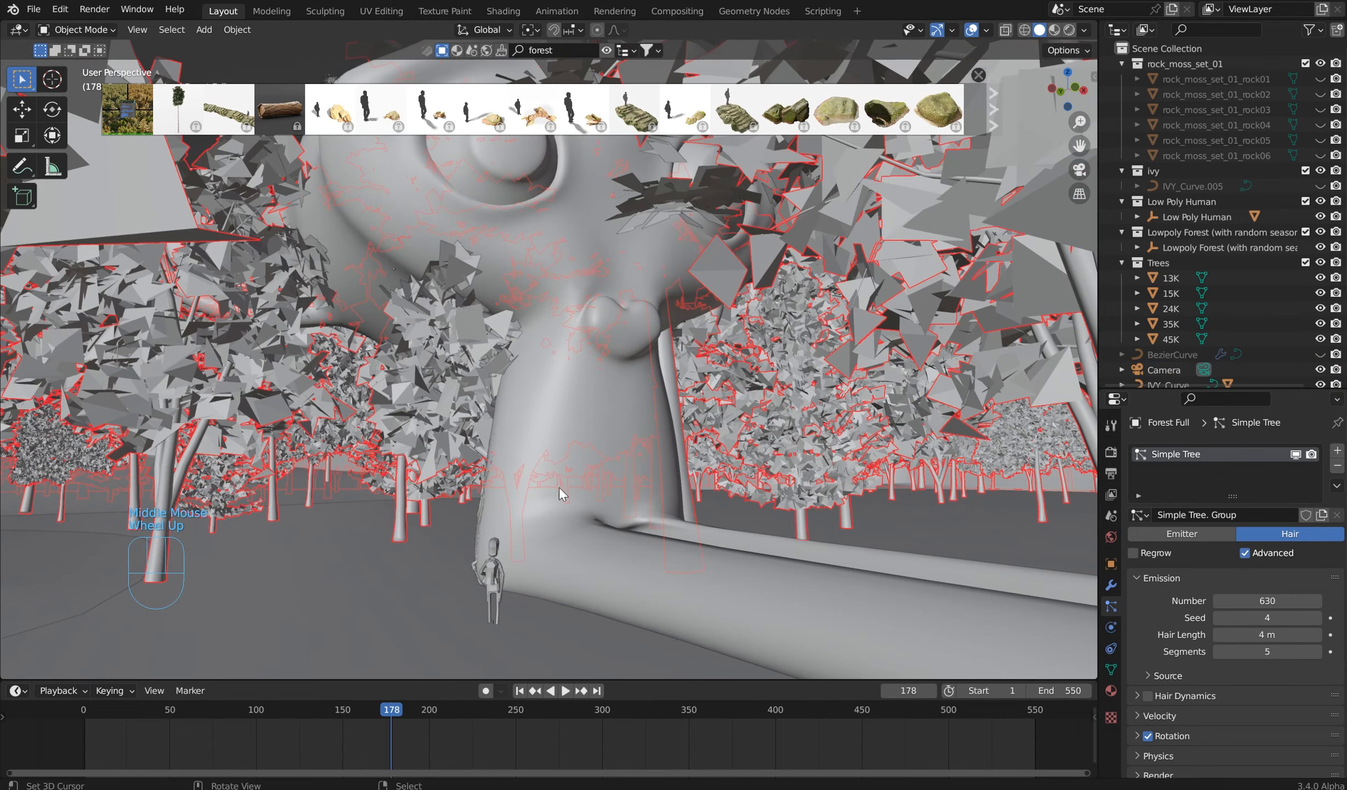
{"action": "key", "text": "ctrl+s"}
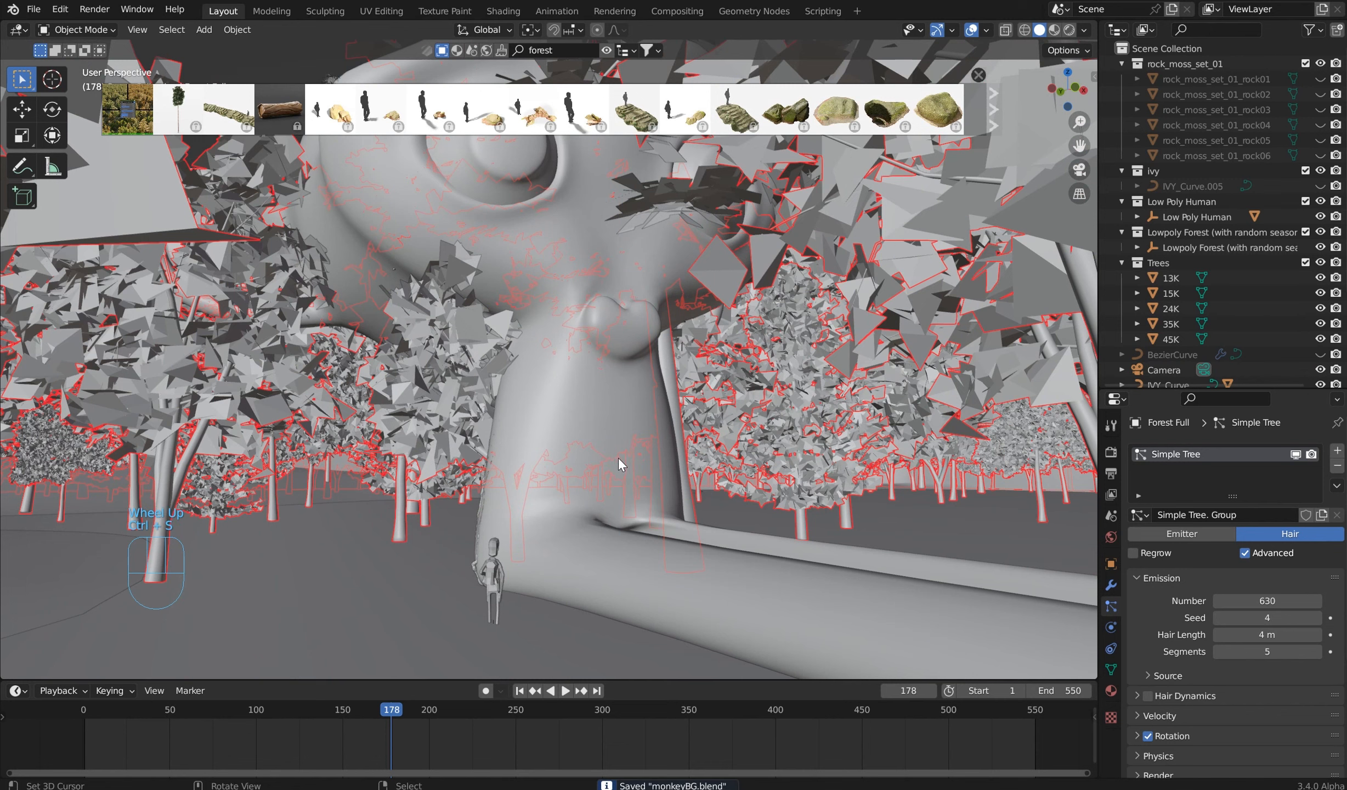
Step: Search the asset library's models for "low poly tree" and preview the results
{"action": "middle_click_drag", "start_coordinate": [617, 463], "coordinate": [589, 447]}
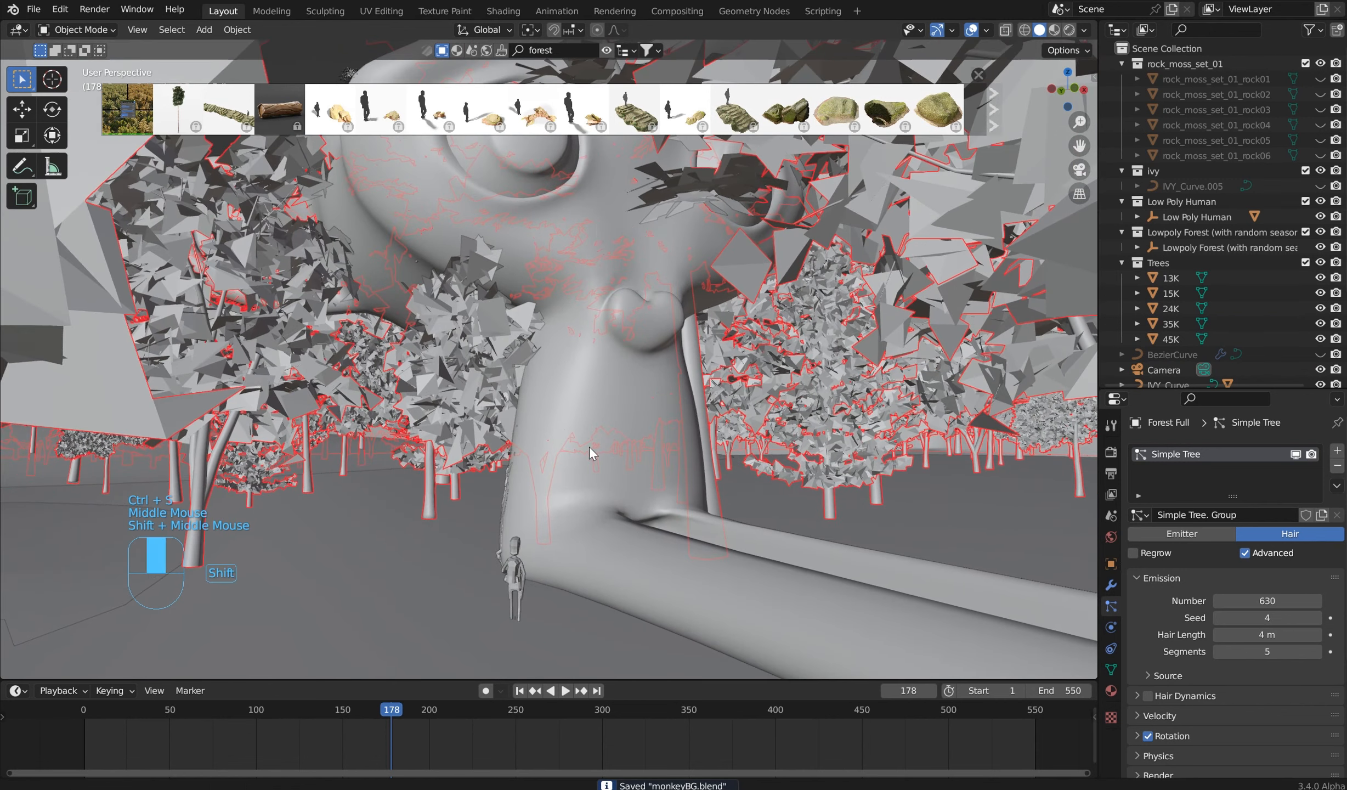
{"action": "left_click", "coordinate": [575, 50]}
{"action": "left_click", "coordinate": [443, 52]}
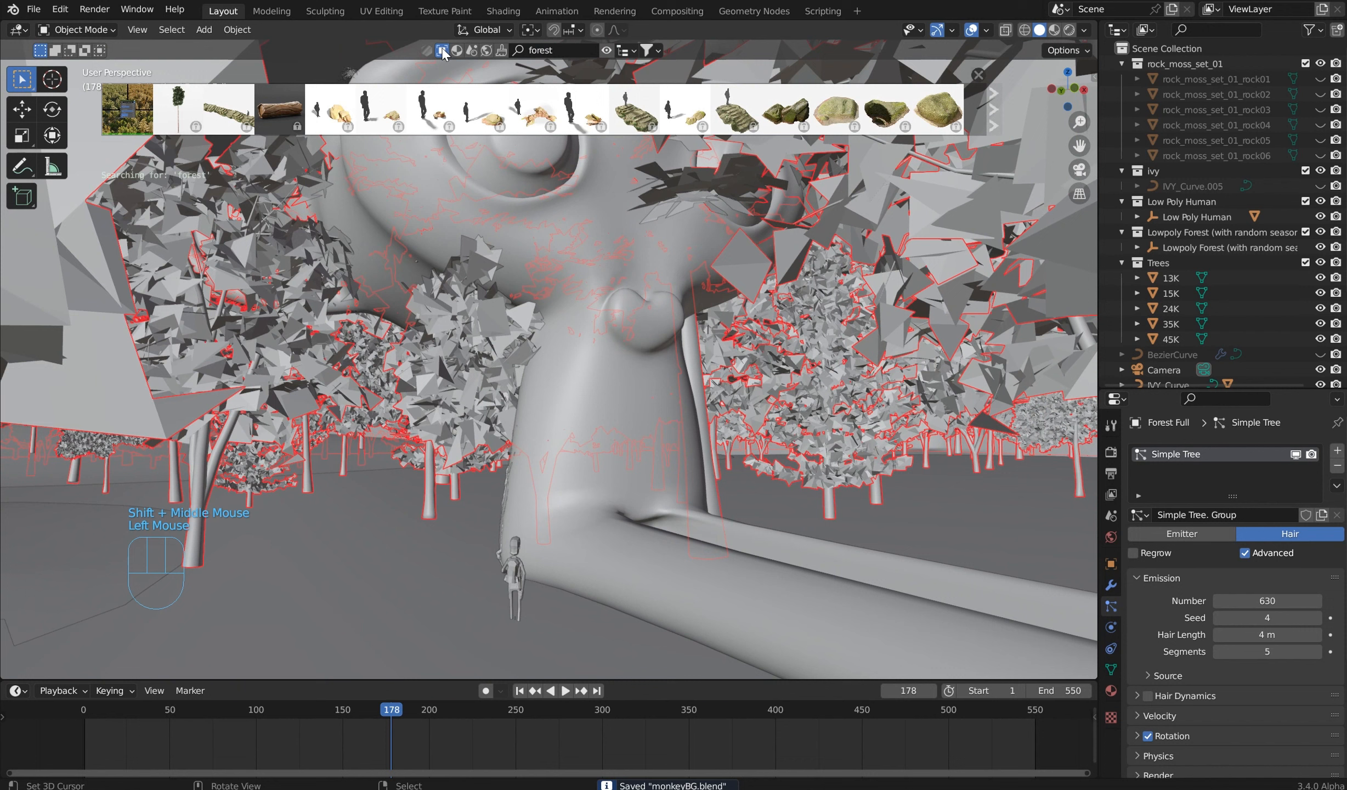
{"action": "double_click", "coordinate": [543, 50]}
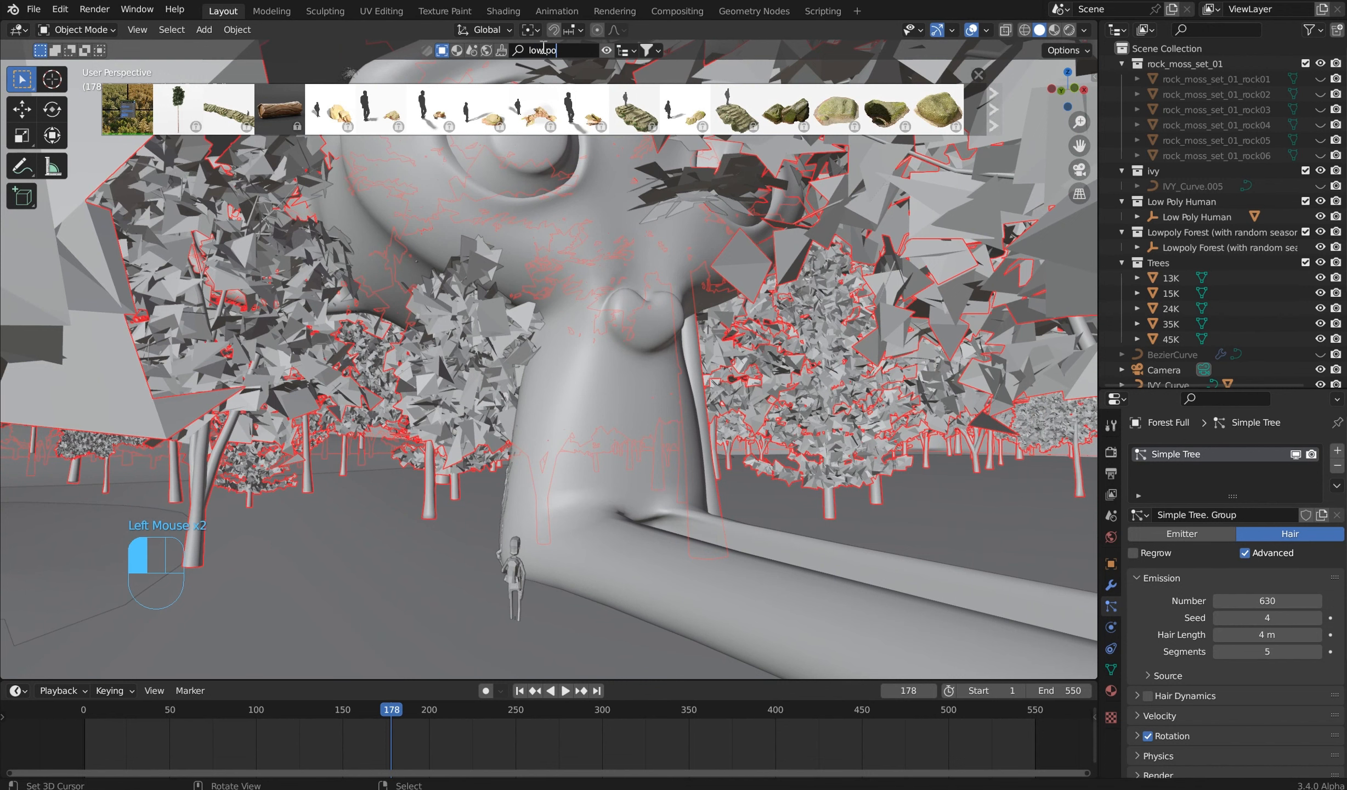
{"action": "key", "text": "Return"}
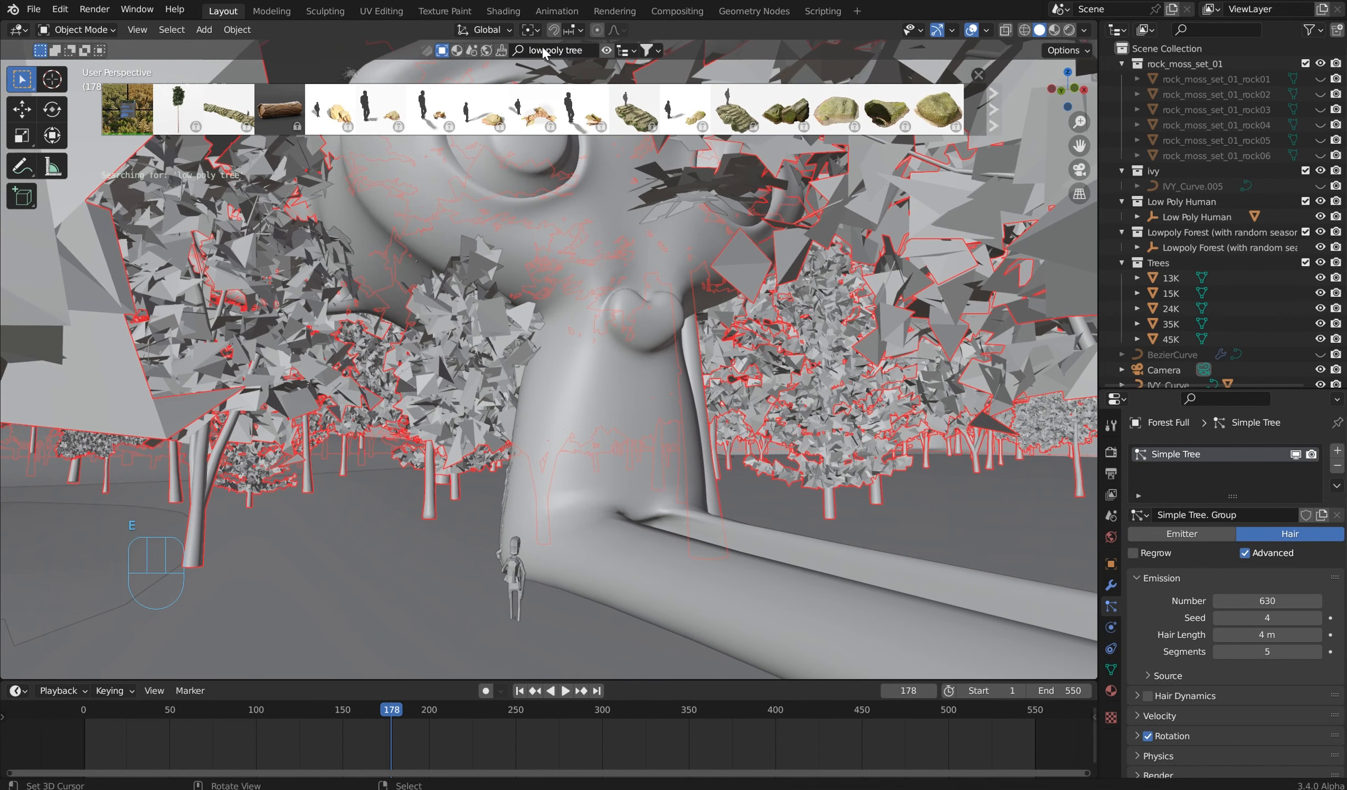
{"action": "mouse_move", "coordinate": [181, 108]}
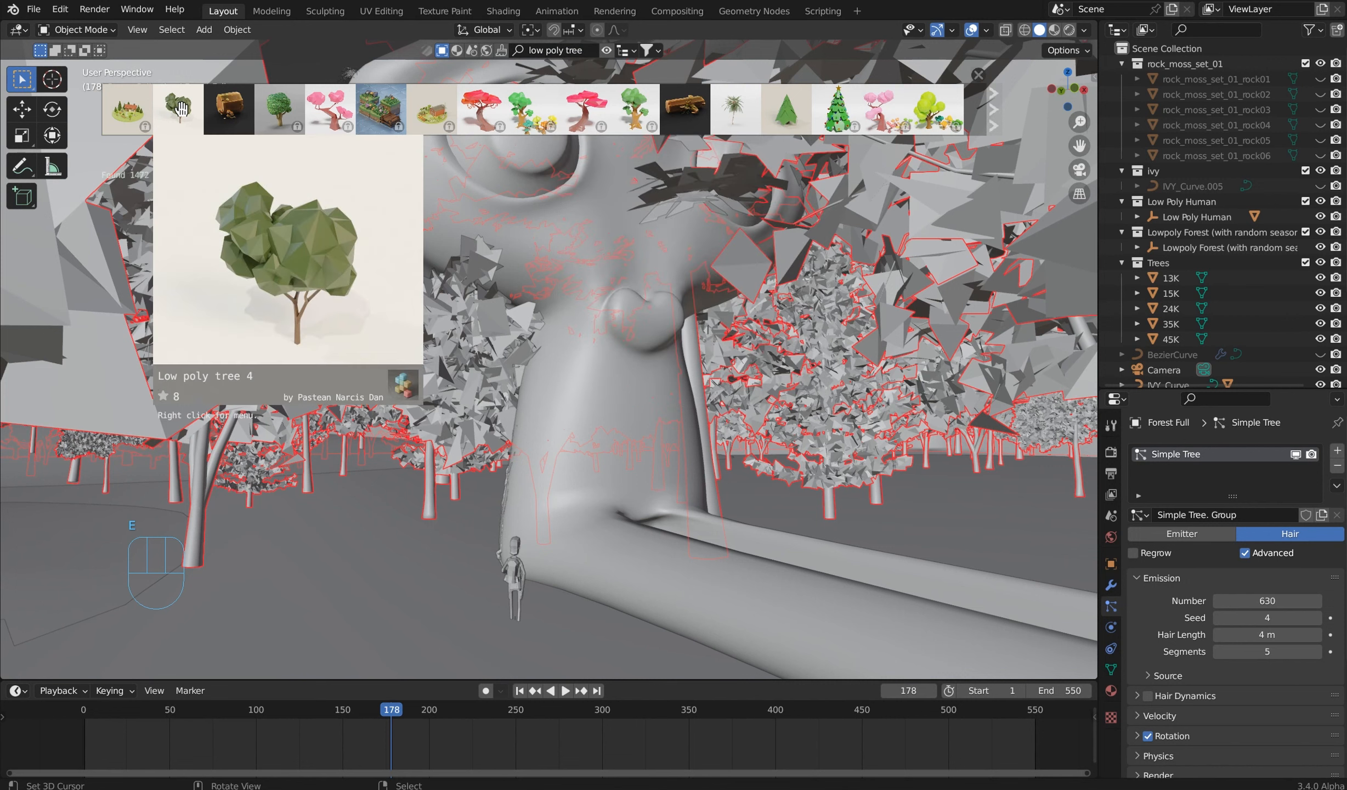
{"action": "mouse_move", "coordinate": [749, 96]}
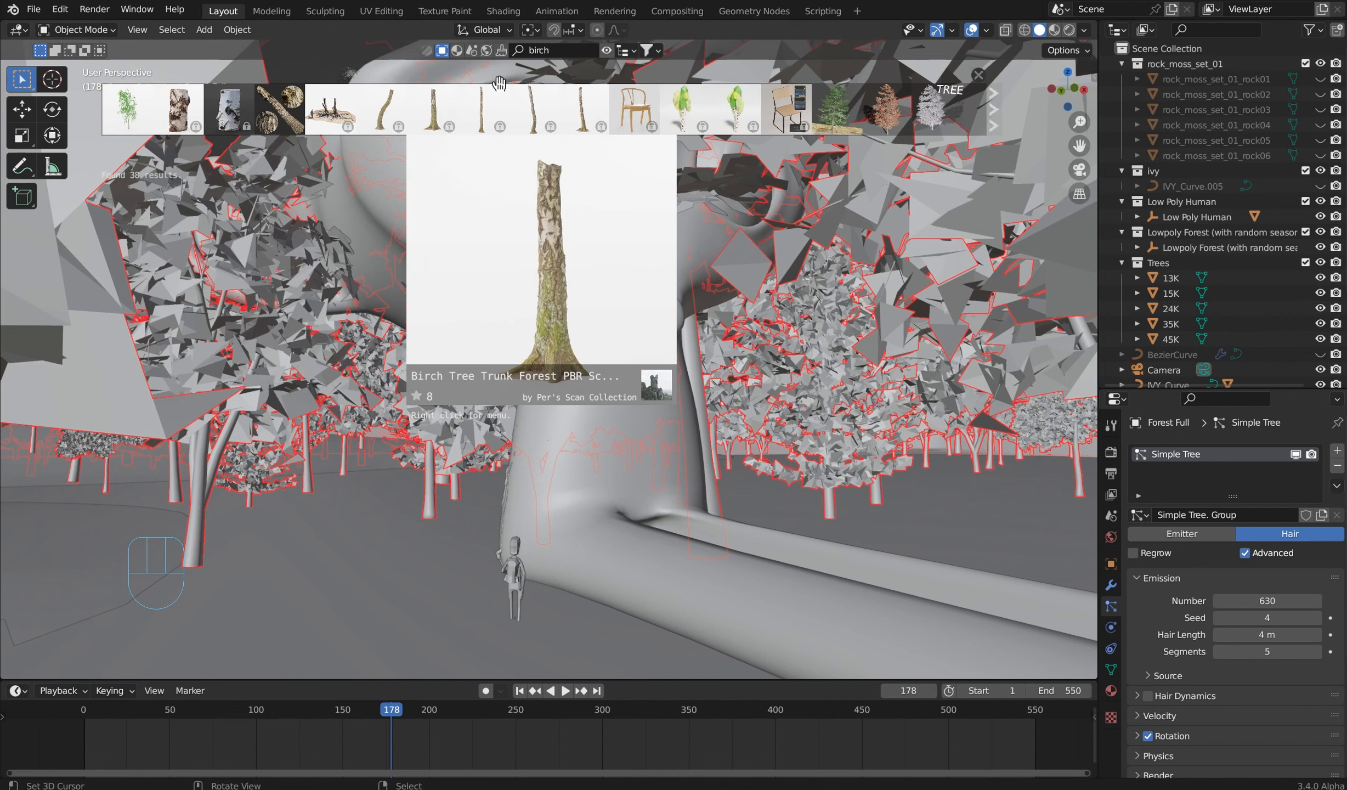
Step: Place the Birch Tree lowpoly model from a "birch" search on the ground beside the human figure, scaled to about 0.403
{"action": "mouse_move", "coordinate": [132, 102]}
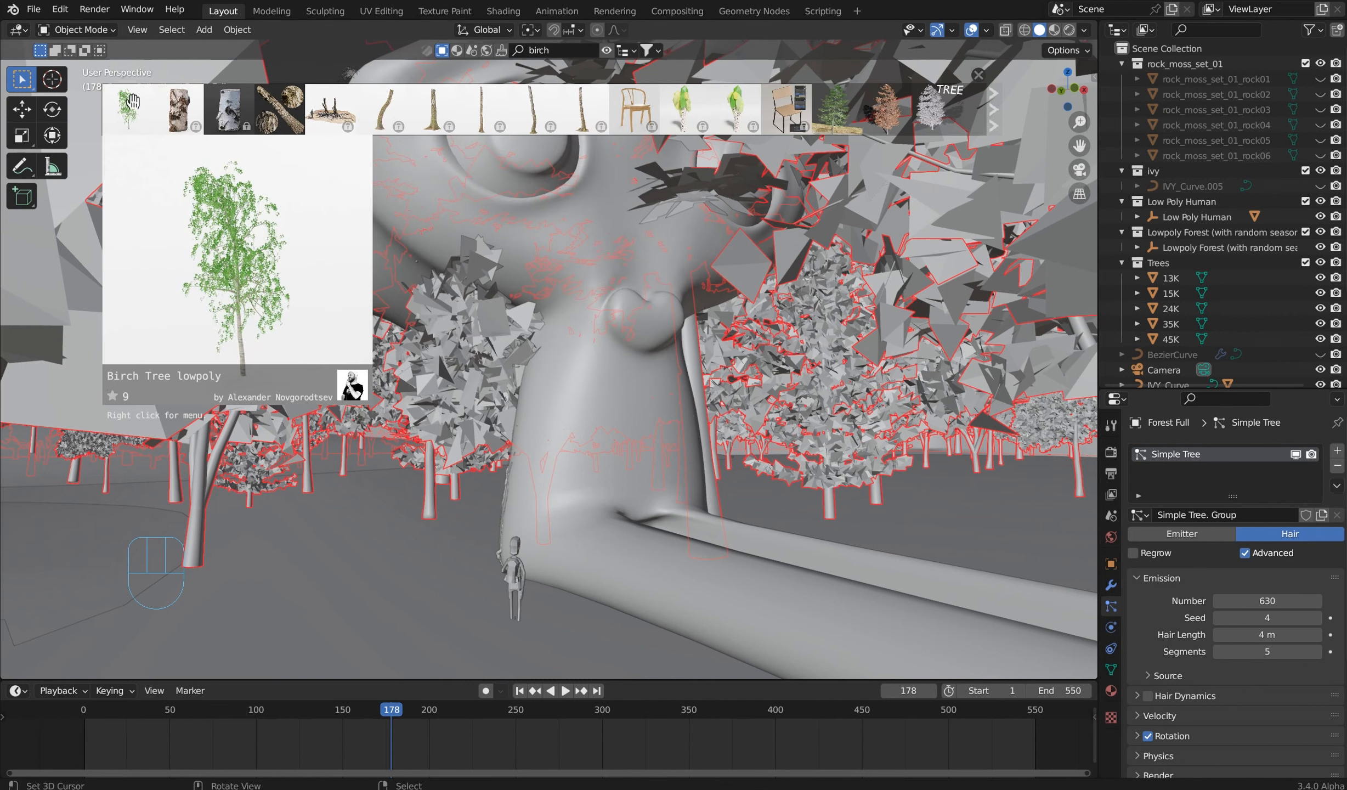
{"action": "left_click_drag", "start_coordinate": [124, 100], "coordinate": [365, 606]}
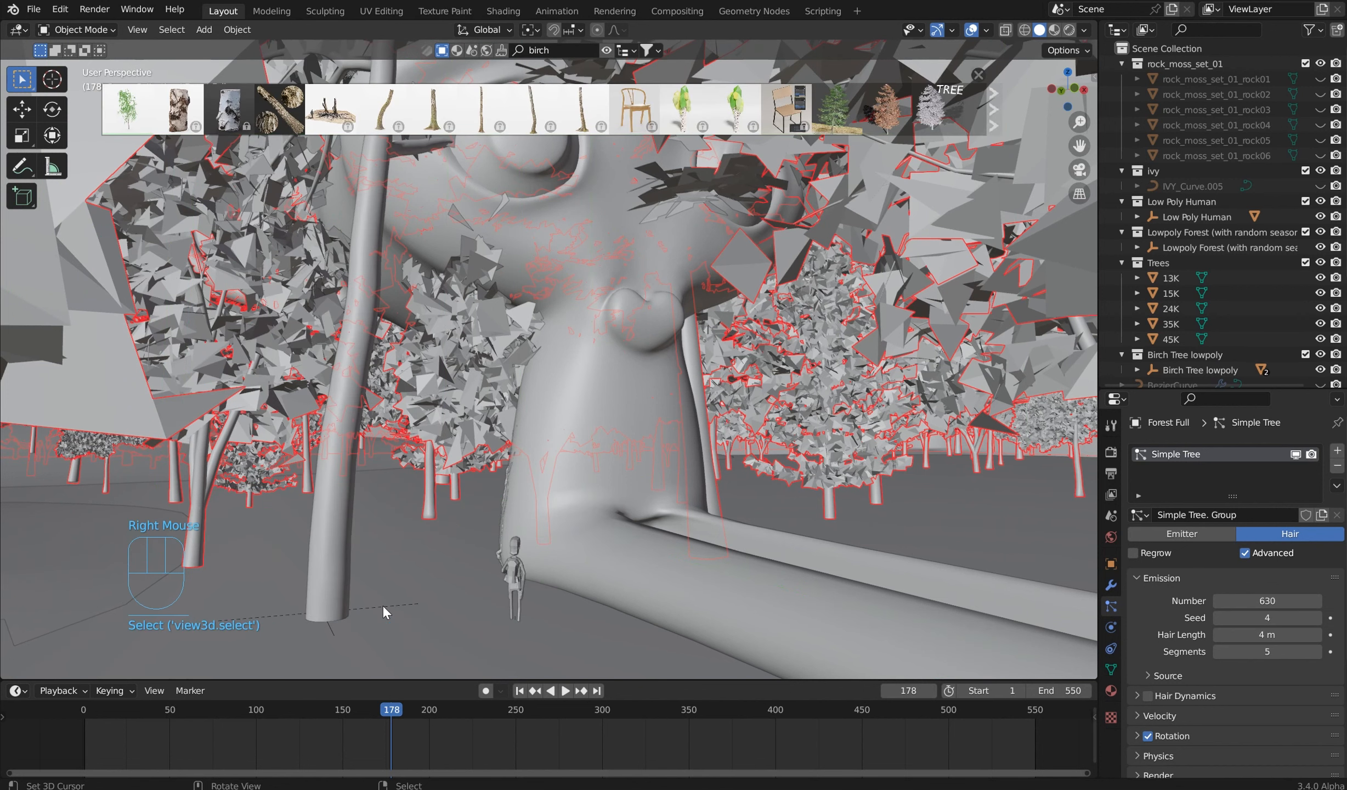
{"action": "right_click", "coordinate": [382, 604]}
{"action": "right_click", "coordinate": [382, 606]}
{"action": "right_click", "coordinate": [382, 606]}
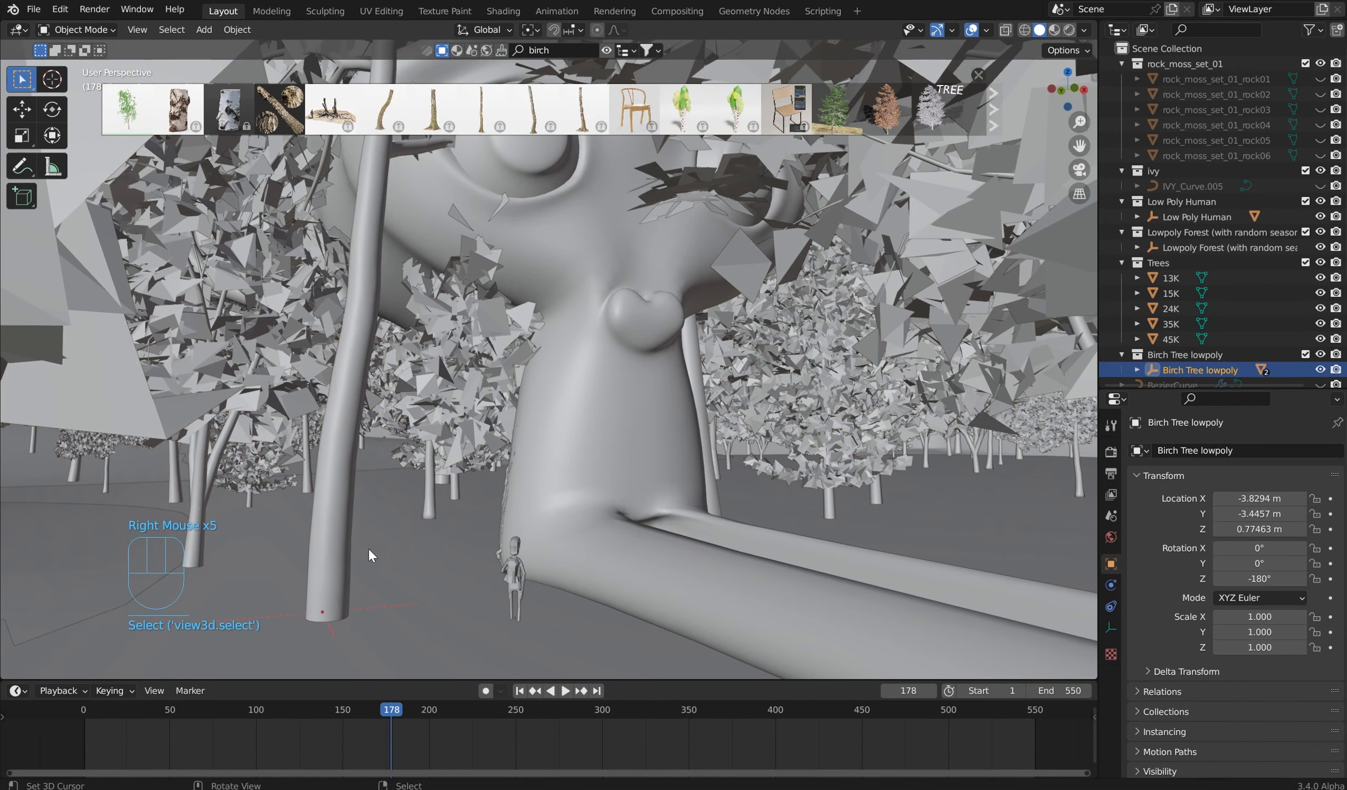
{"action": "key", "text": "s"}
{"action": "left_click", "coordinate": [417, 521]}
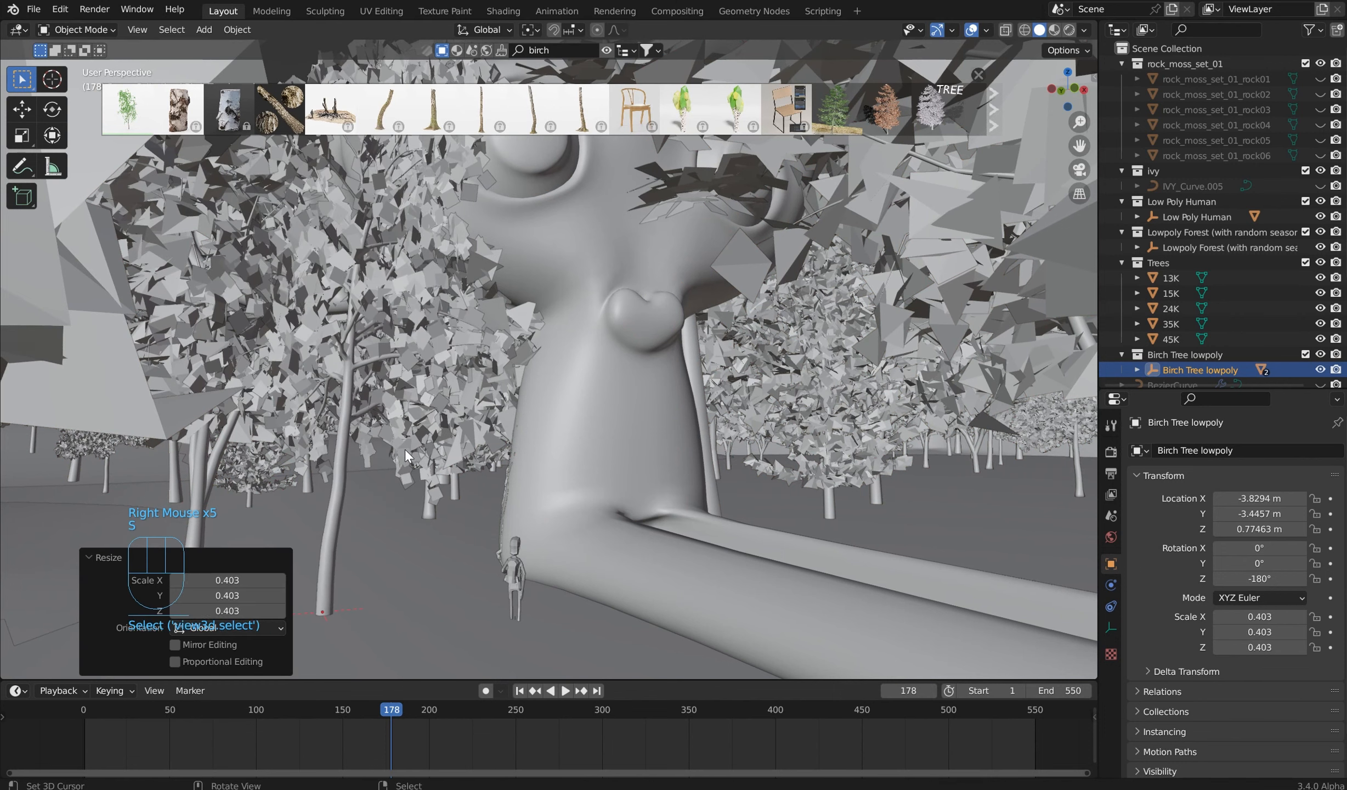
Step: Turn on snapping and move the birch tree across the ground toward the viewer by about 2.46 m in negative Y
{"action": "left_click", "coordinate": [554, 29]}
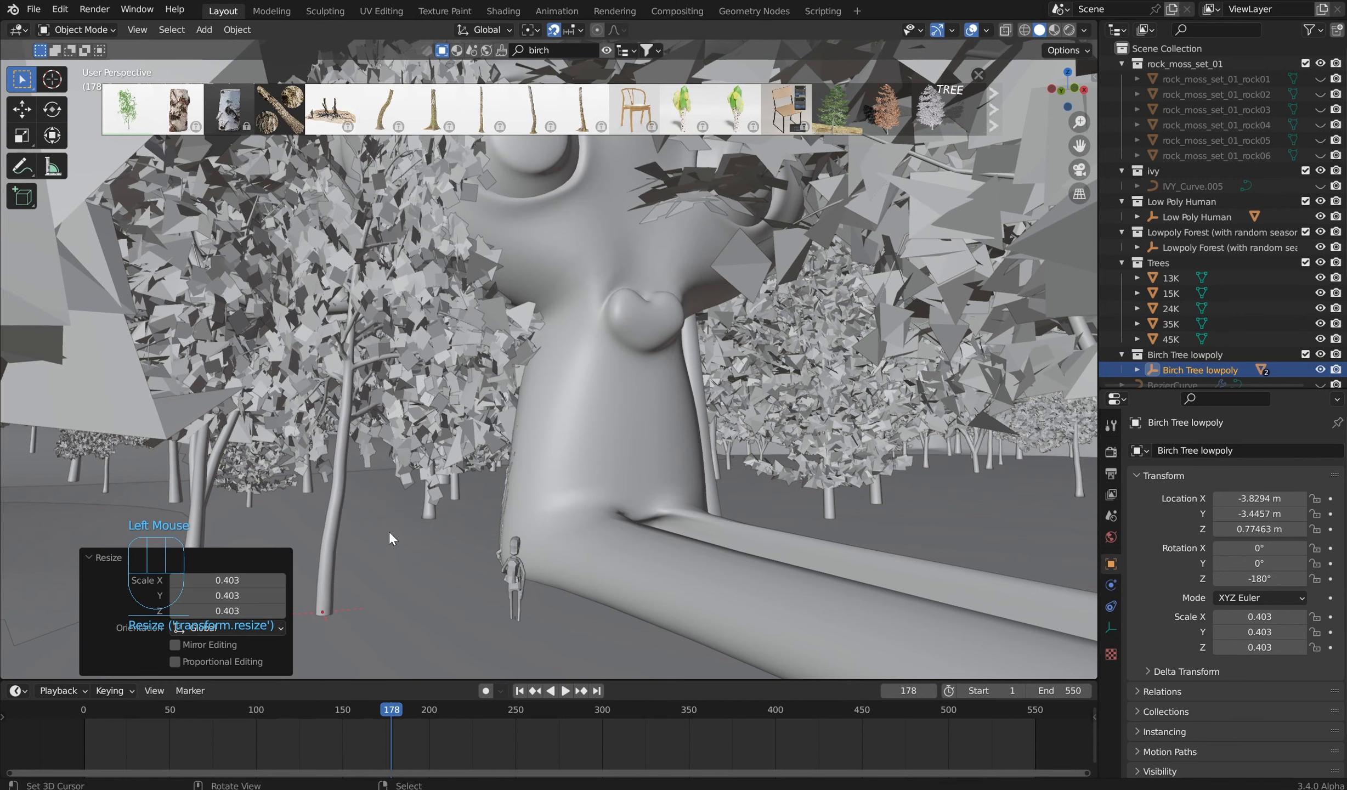
{"action": "key", "text": "g"}
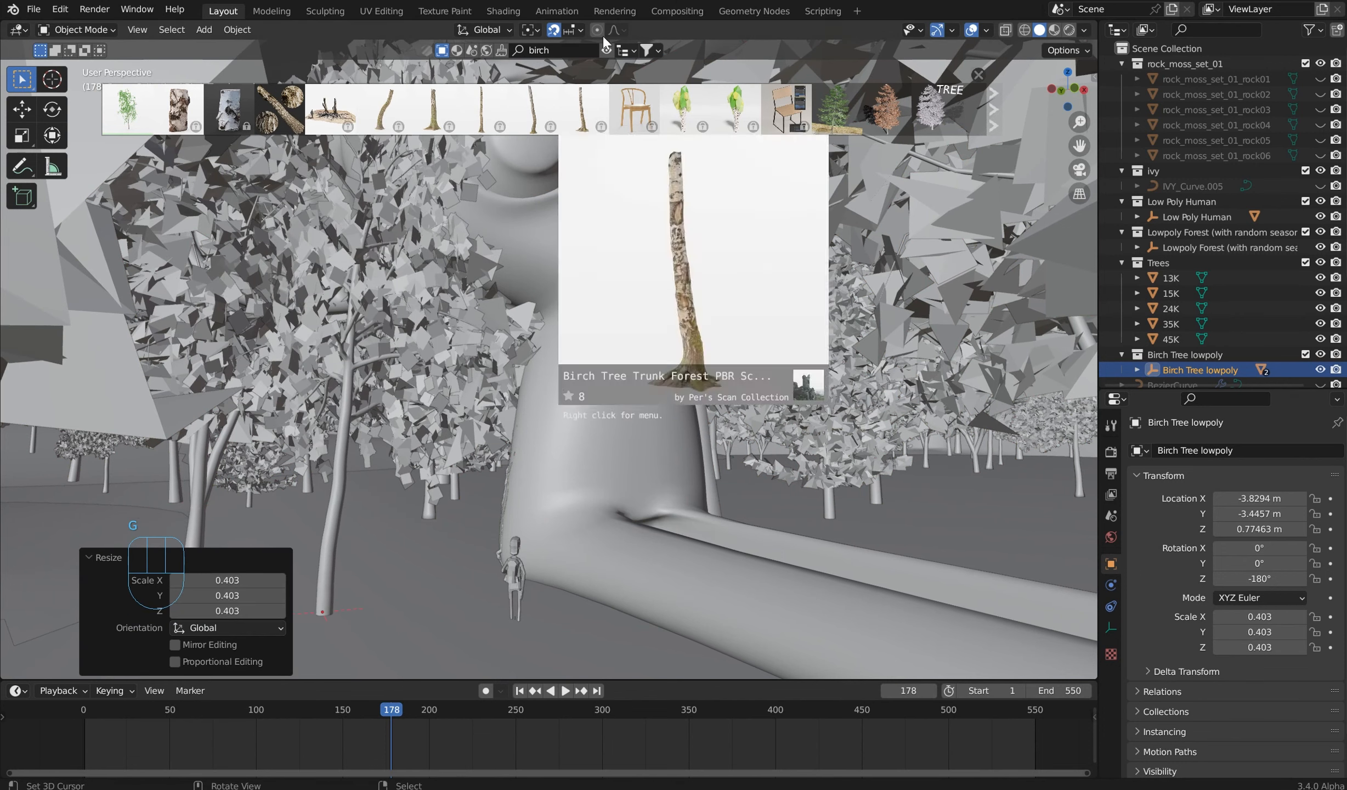
{"action": "left_click", "coordinate": [576, 32]}
{"action": "left_click", "coordinate": [526, 124]}
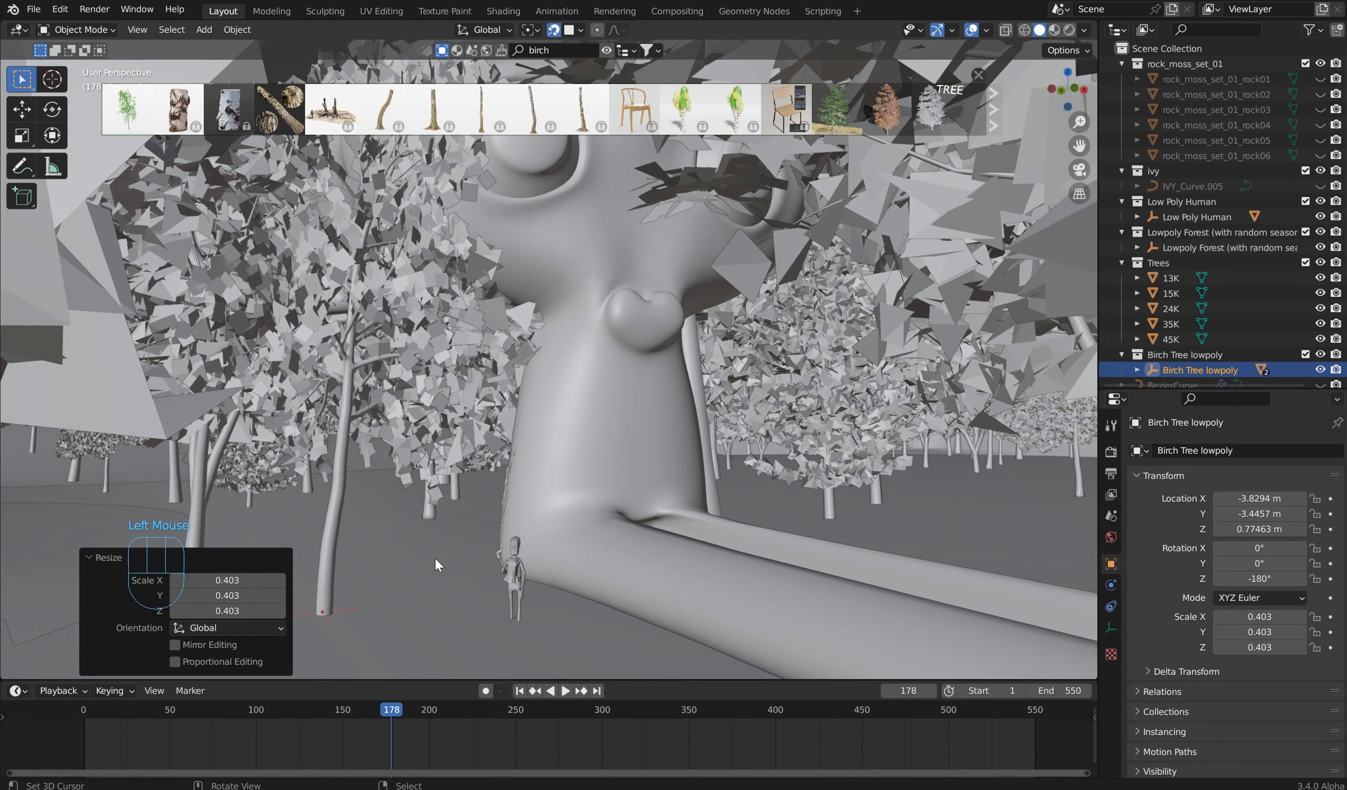
{"action": "left_click", "coordinate": [392, 593]}
{"action": "right_click", "coordinate": [357, 609]}
{"action": "right_click", "coordinate": [356, 608]}
{"action": "key", "text": "g"}
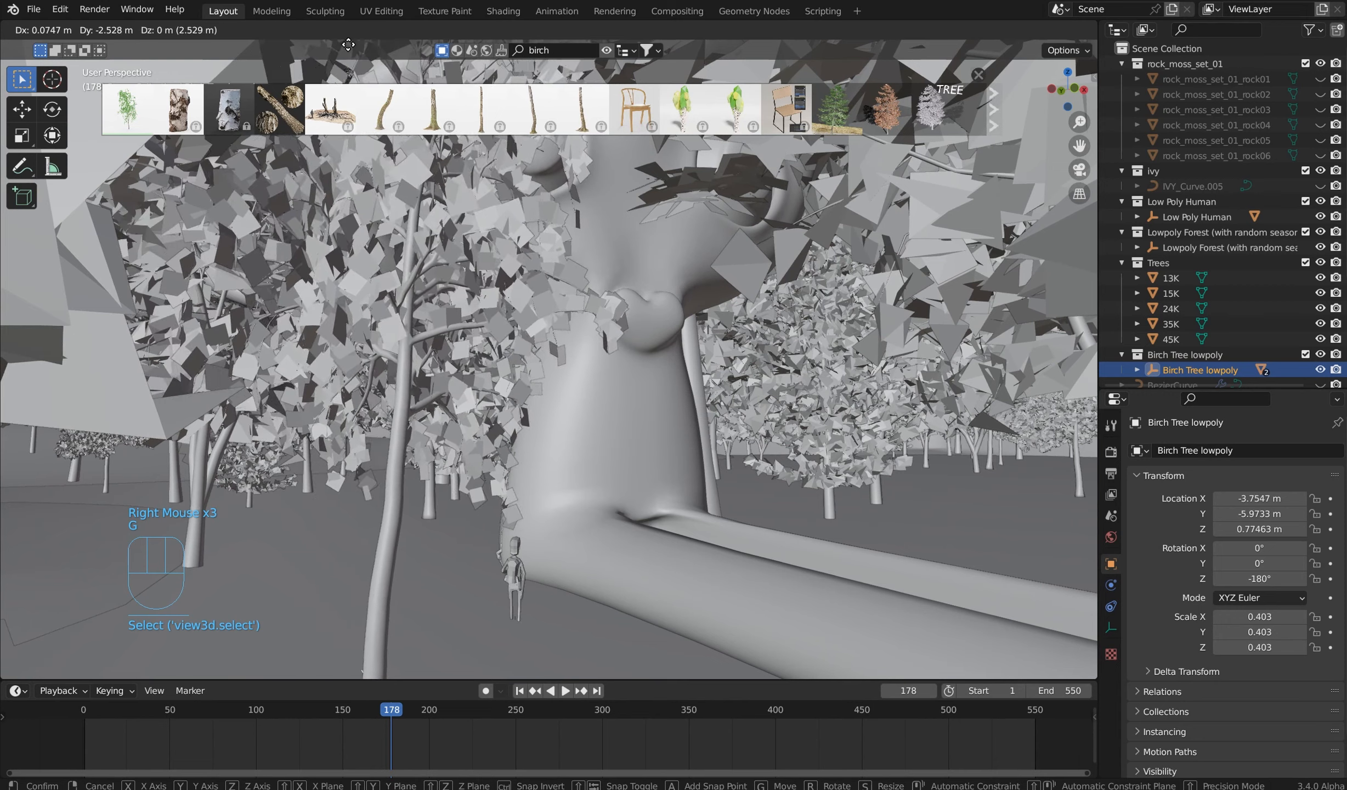
{"action": "left_click", "coordinate": [384, 38]}
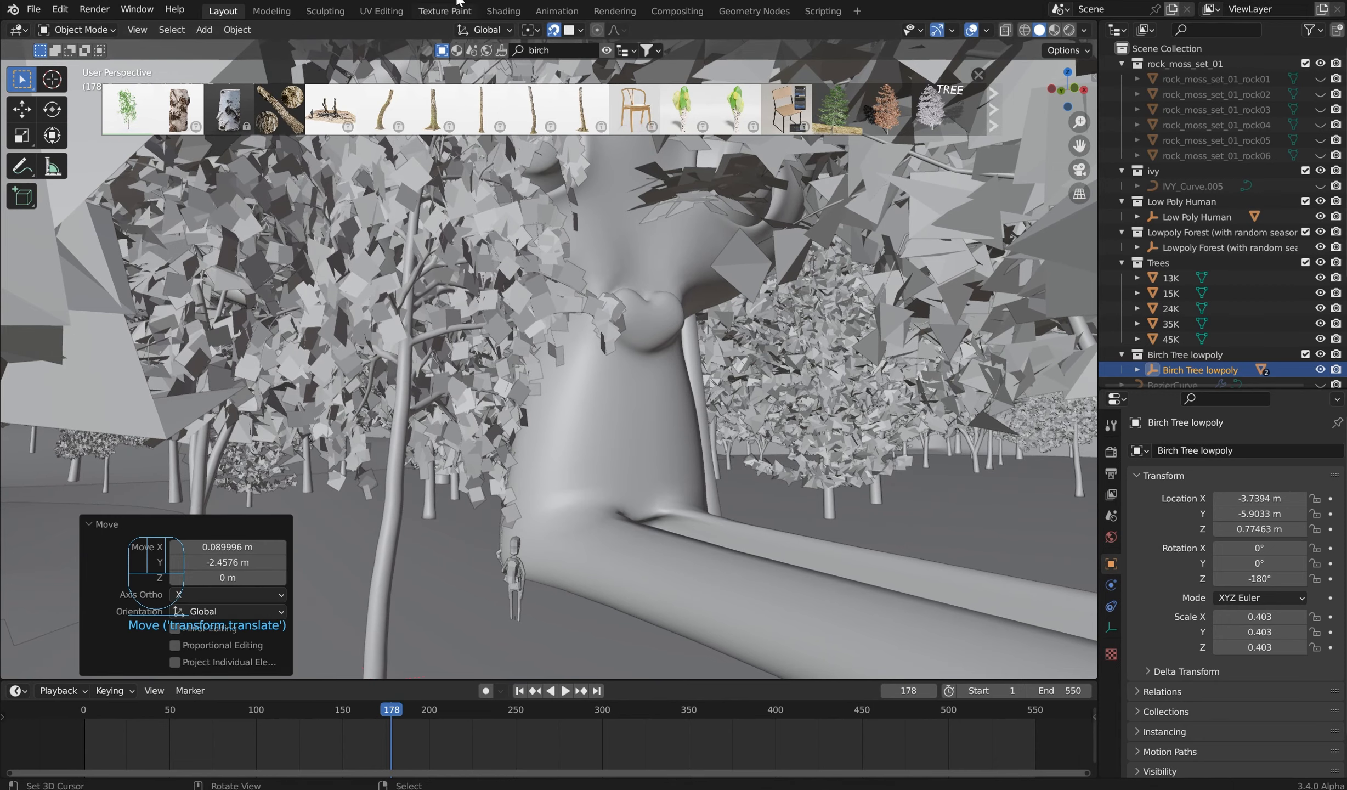
Step: Look through the camera and, with snapping off, lower the camera about 0.91 m along the global Z axis
{"action": "key", "text": "KP_0"}
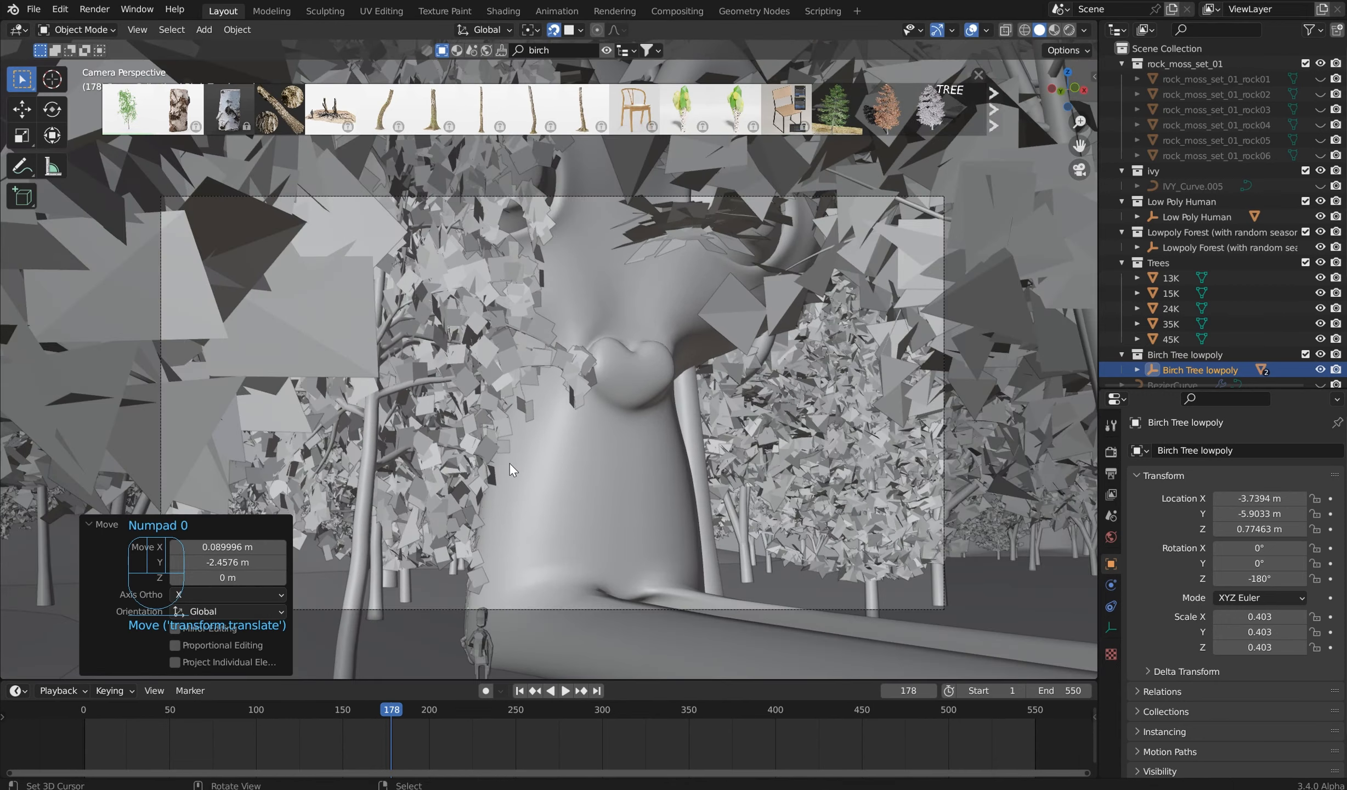
{"action": "right_click", "coordinate": [444, 607]}
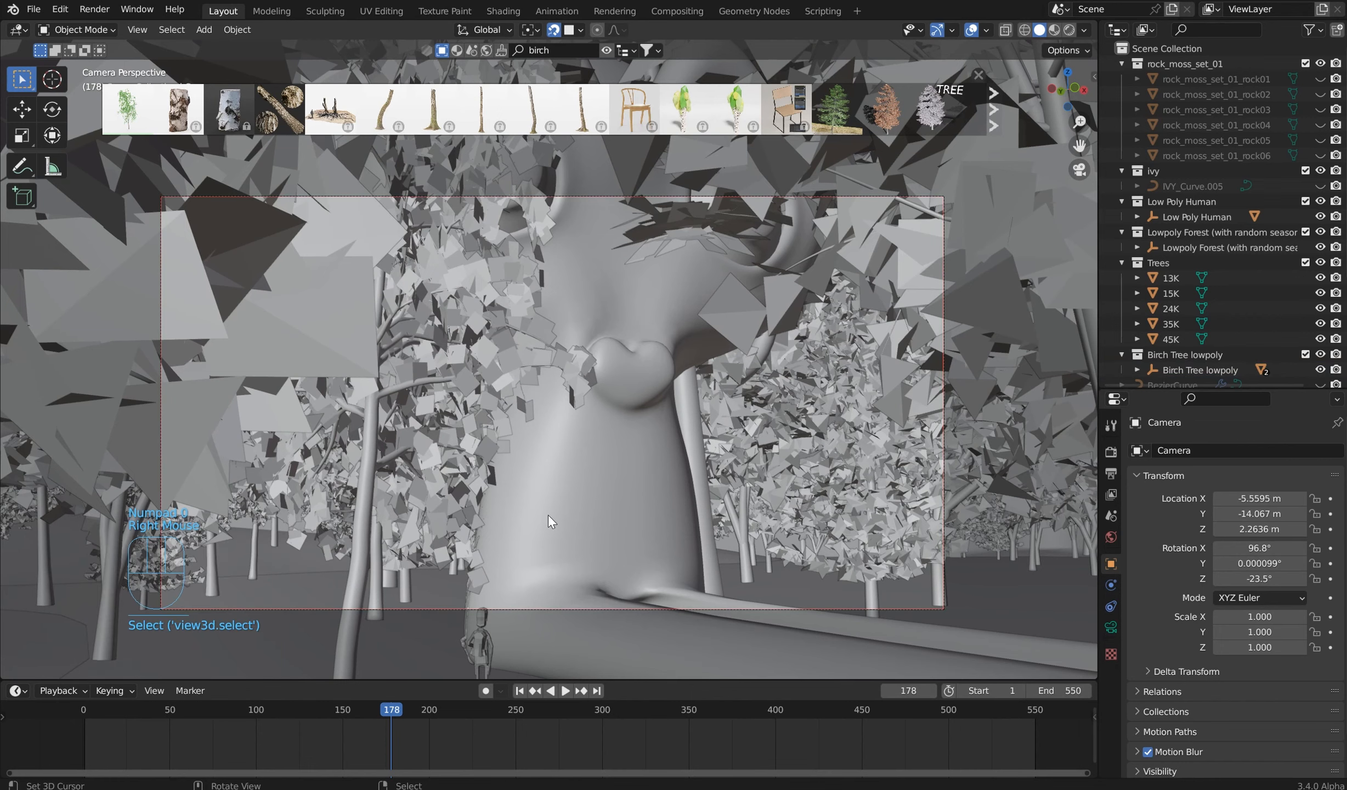
{"action": "key", "text": "g"}
{"action": "key", "text": "z"}
{"action": "left_click", "coordinate": [568, 531]}
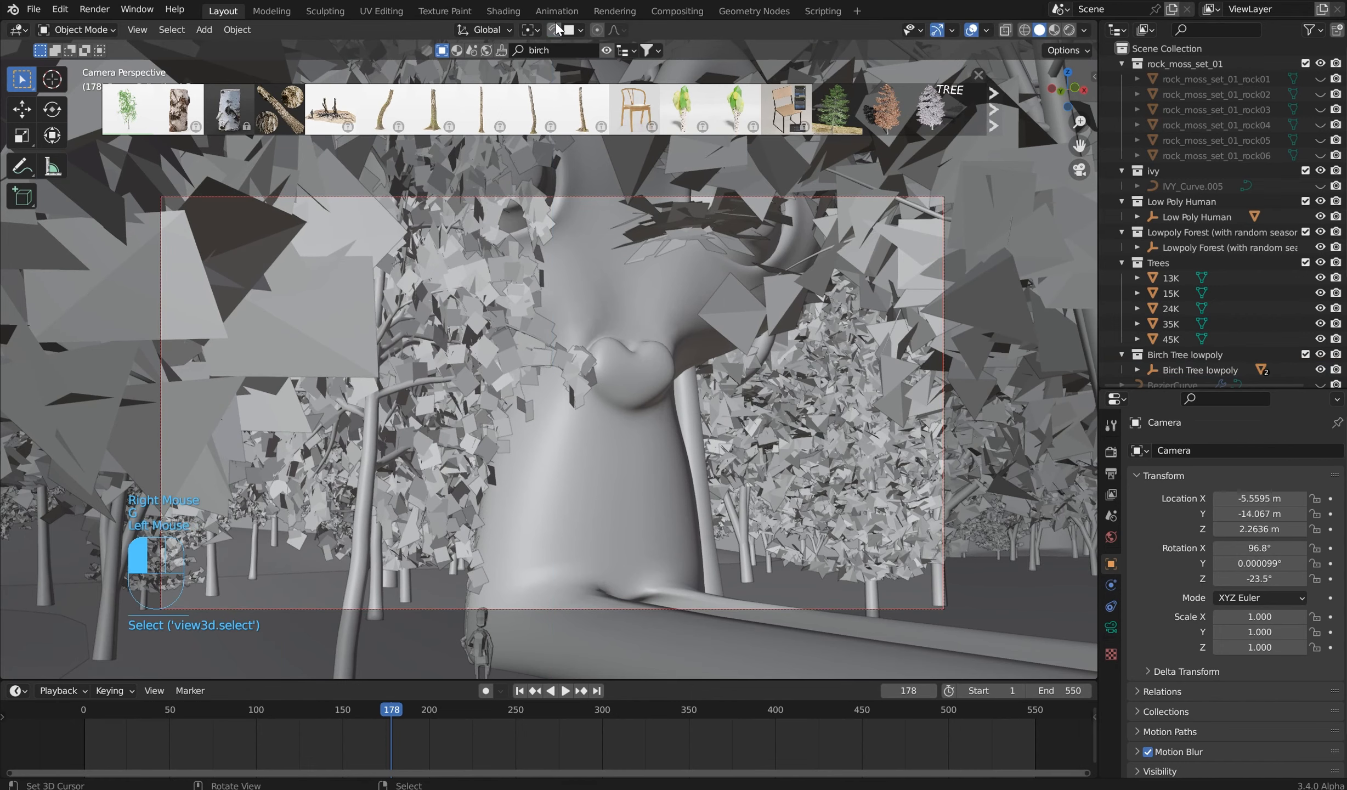
{"action": "key", "text": "g"}
{"action": "key", "text": "z"}
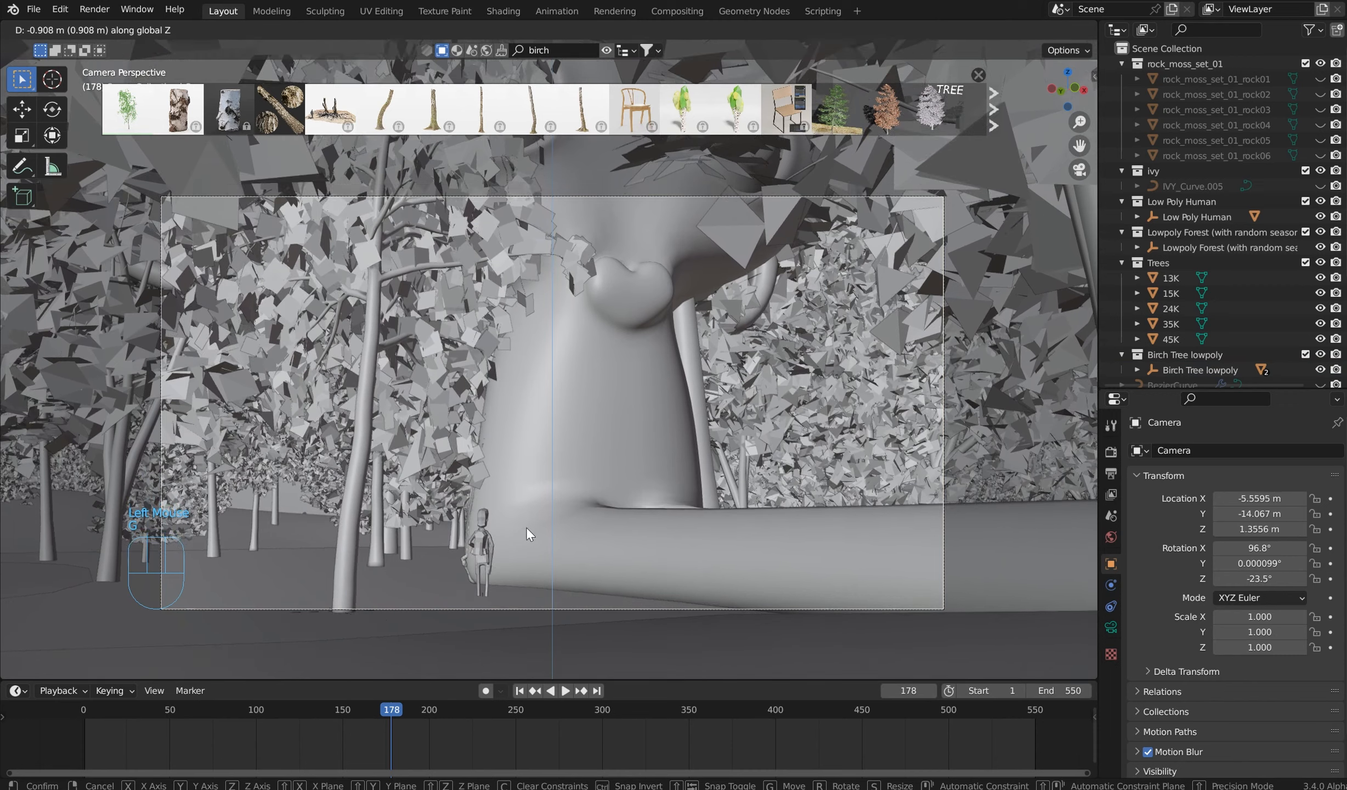
{"action": "left_click", "coordinate": [526, 529]}
Step: Tilt the camera by about 0.15° around the global X axis
{"action": "key", "text": "r"}
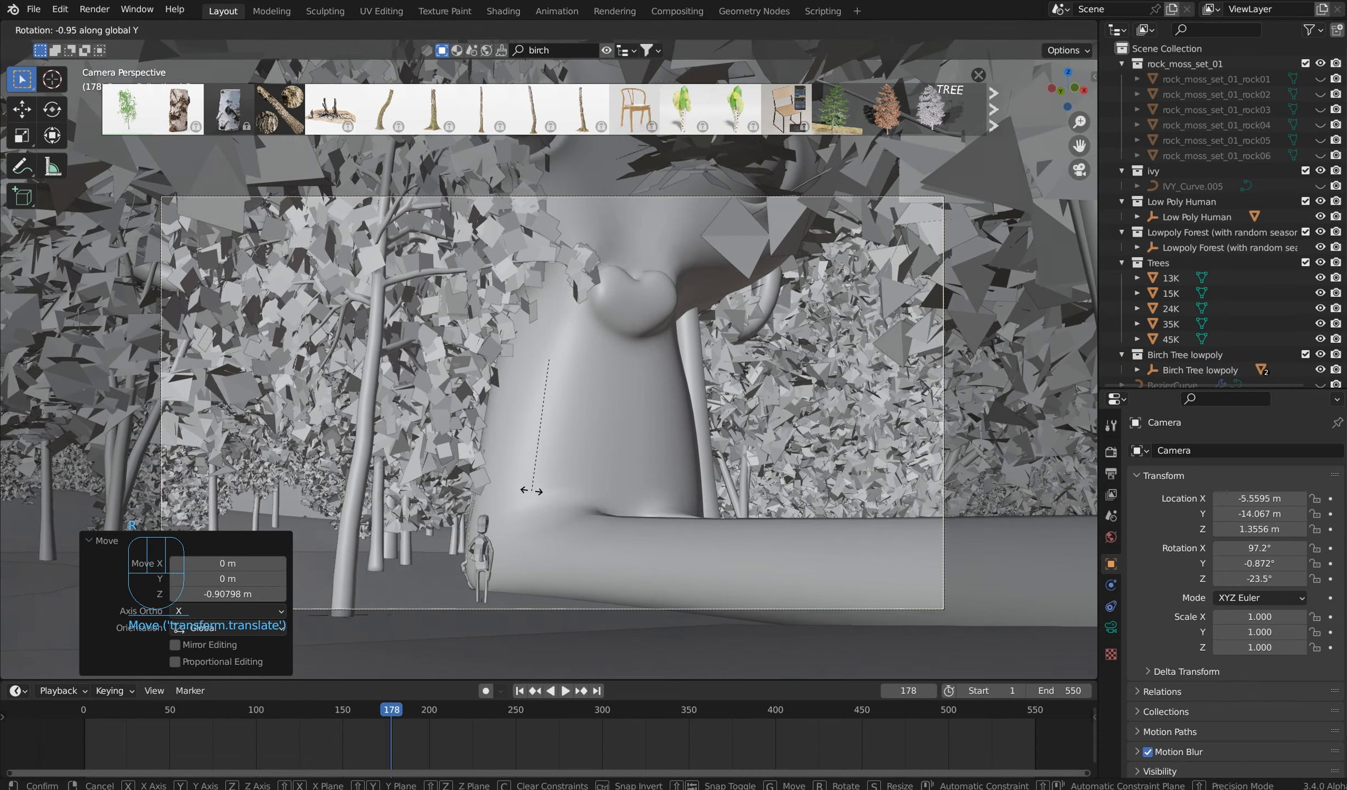
{"action": "key", "text": "y"}
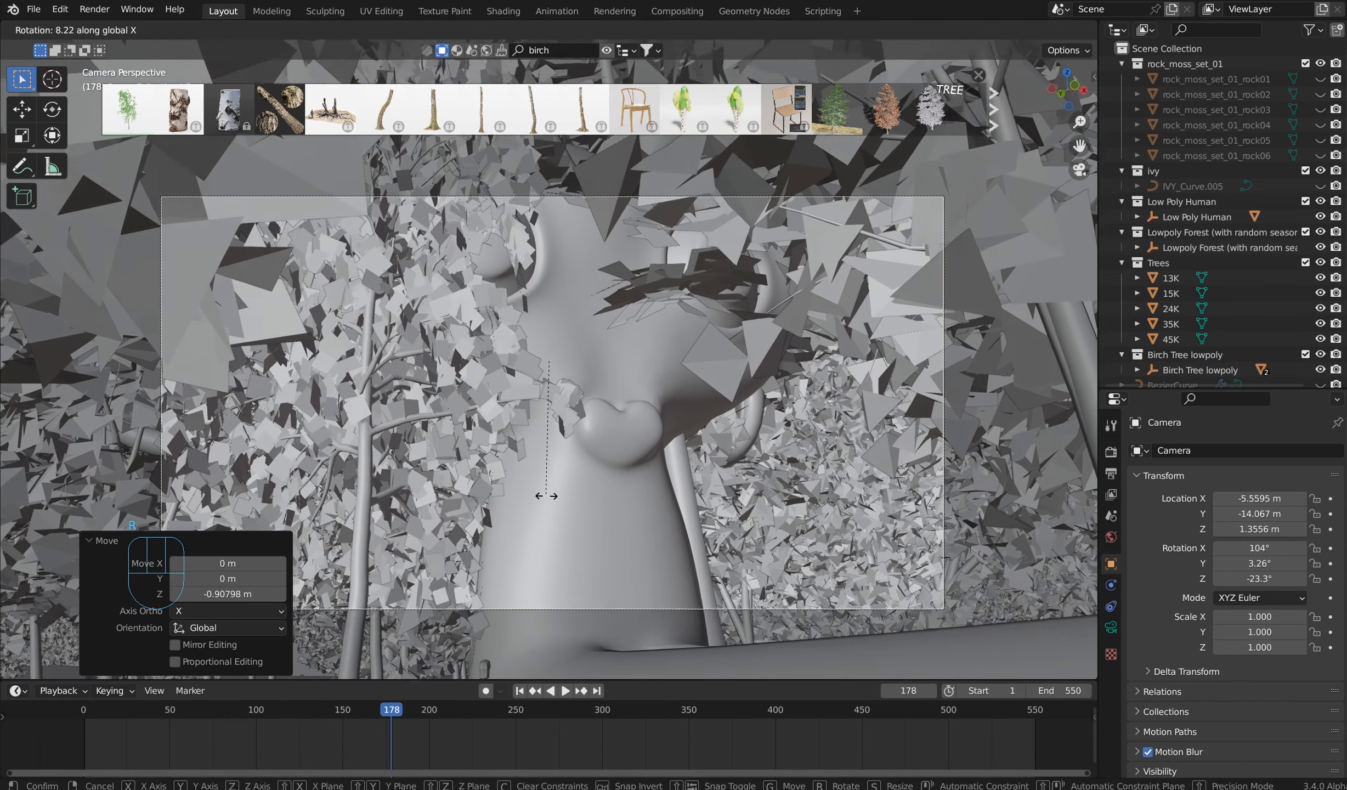
{"action": "key", "text": "x"}
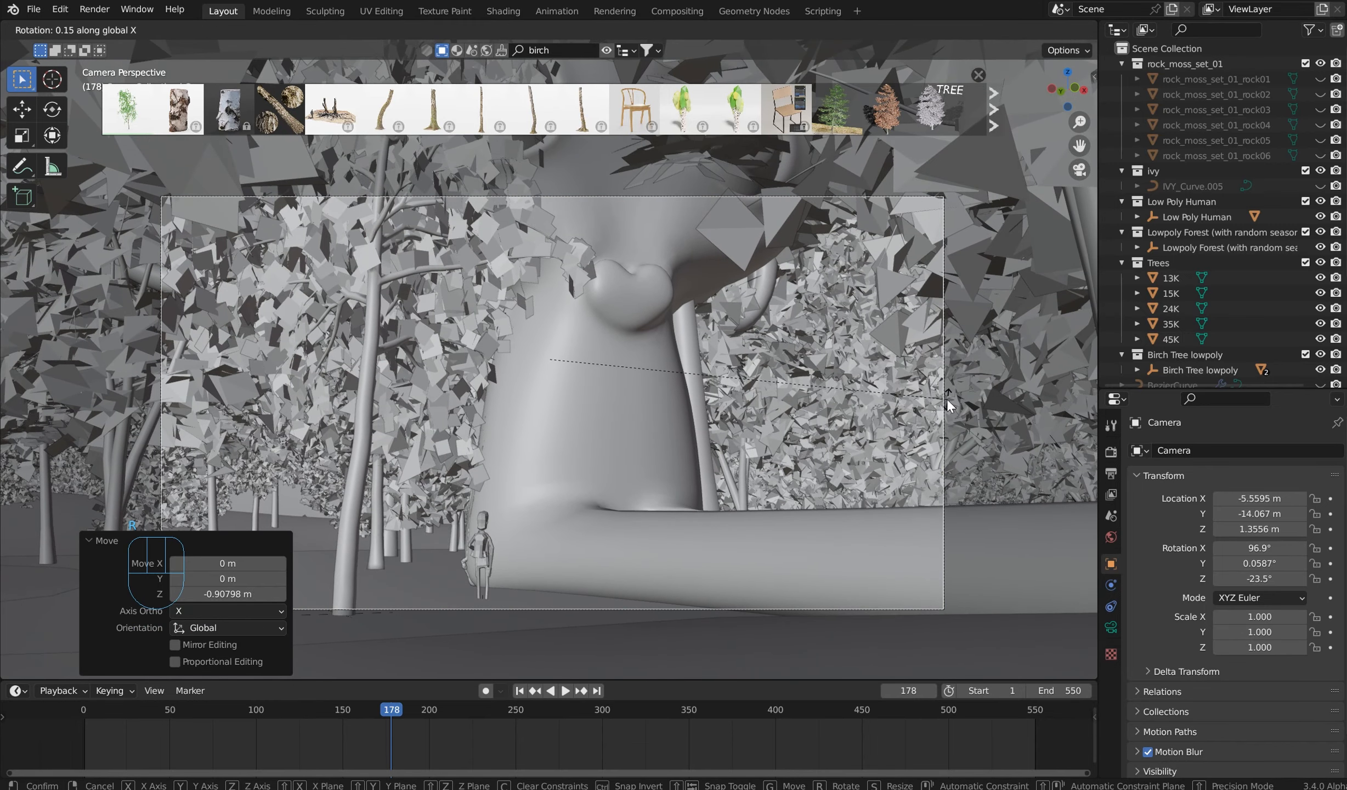
{"action": "left_click", "coordinate": [948, 406]}
Step: Turn snapping back on and move the Low Poly Human onto the ground next to the birch trunk's base
{"action": "right_click", "coordinate": [484, 594]}
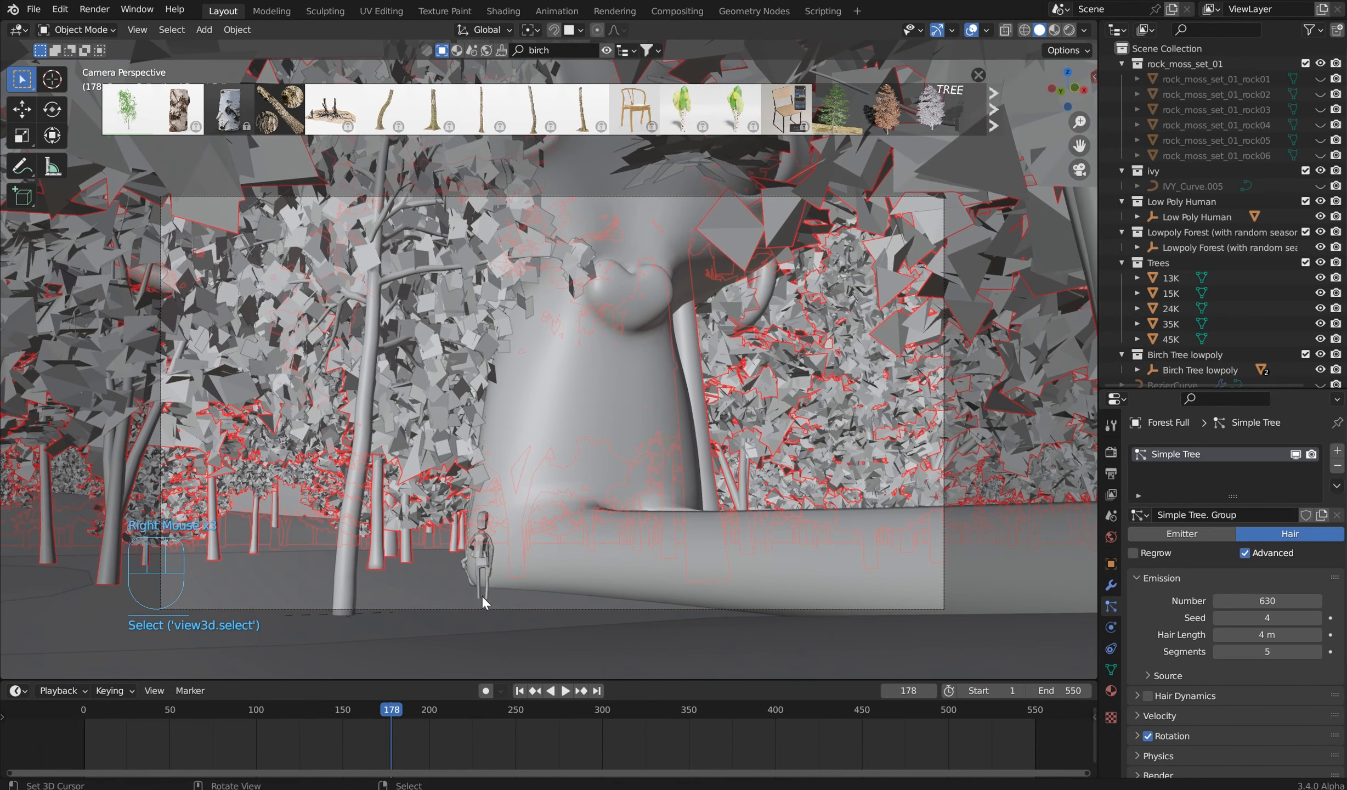
{"action": "right_click", "coordinate": [482, 594]}
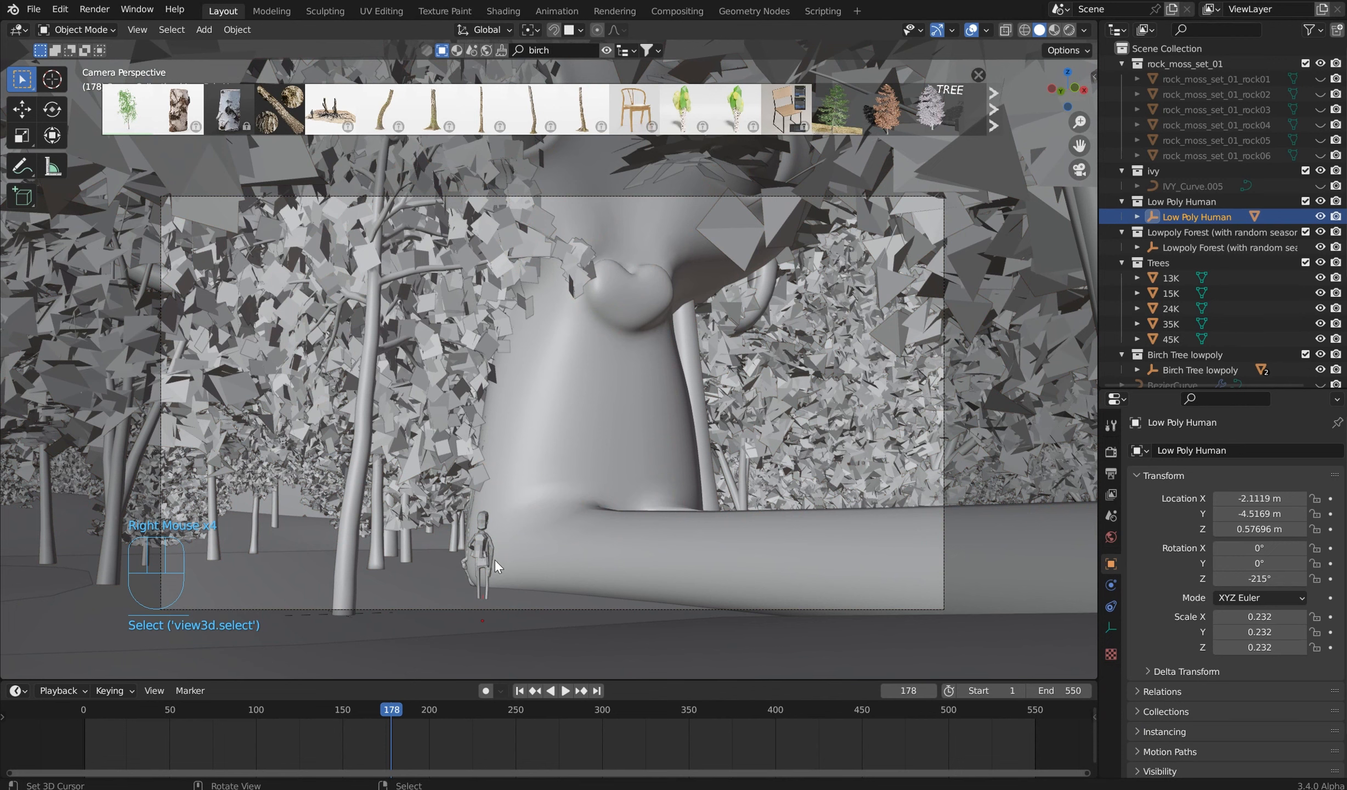
{"action": "key", "text": "g"}
{"action": "right_click", "coordinate": [399, 555]}
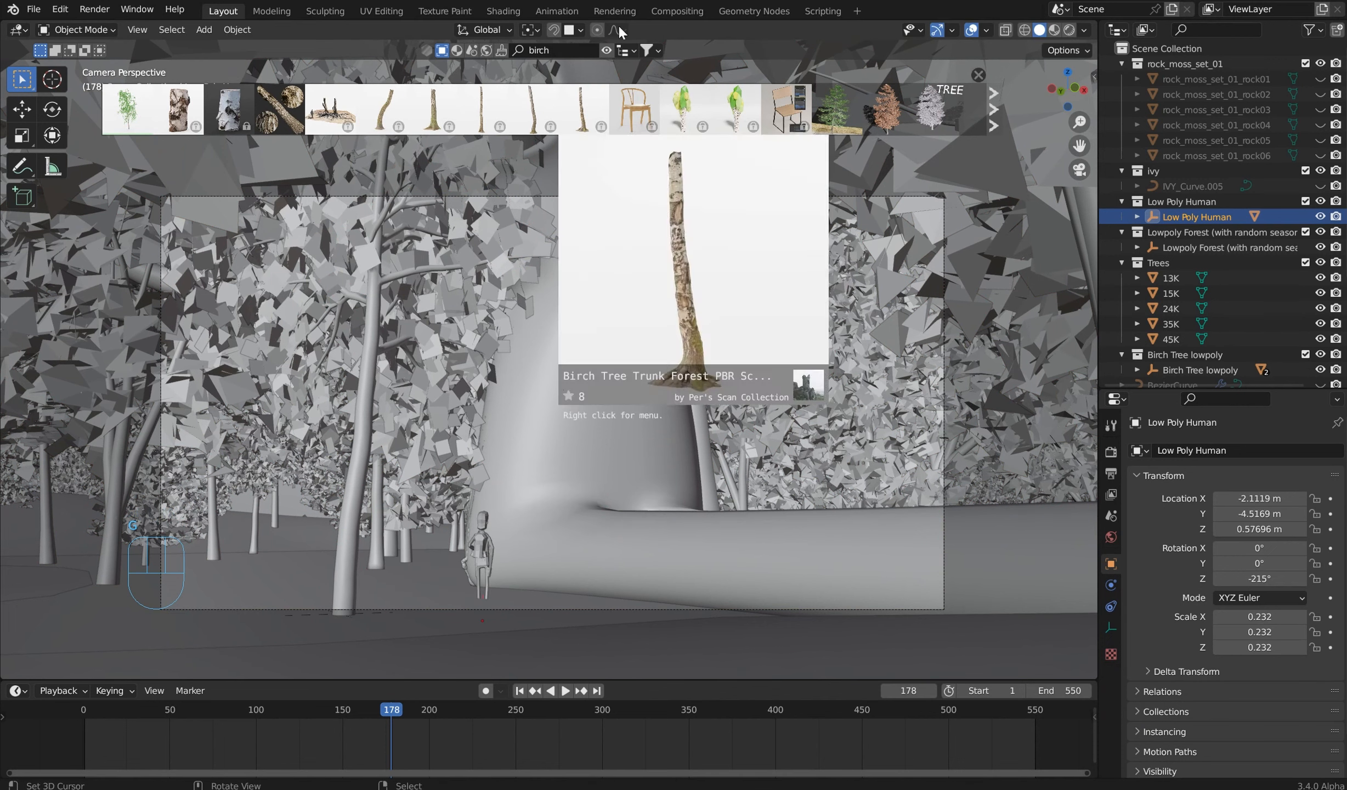
{"action": "left_click", "coordinate": [554, 29]}
{"action": "key", "text": "g"}
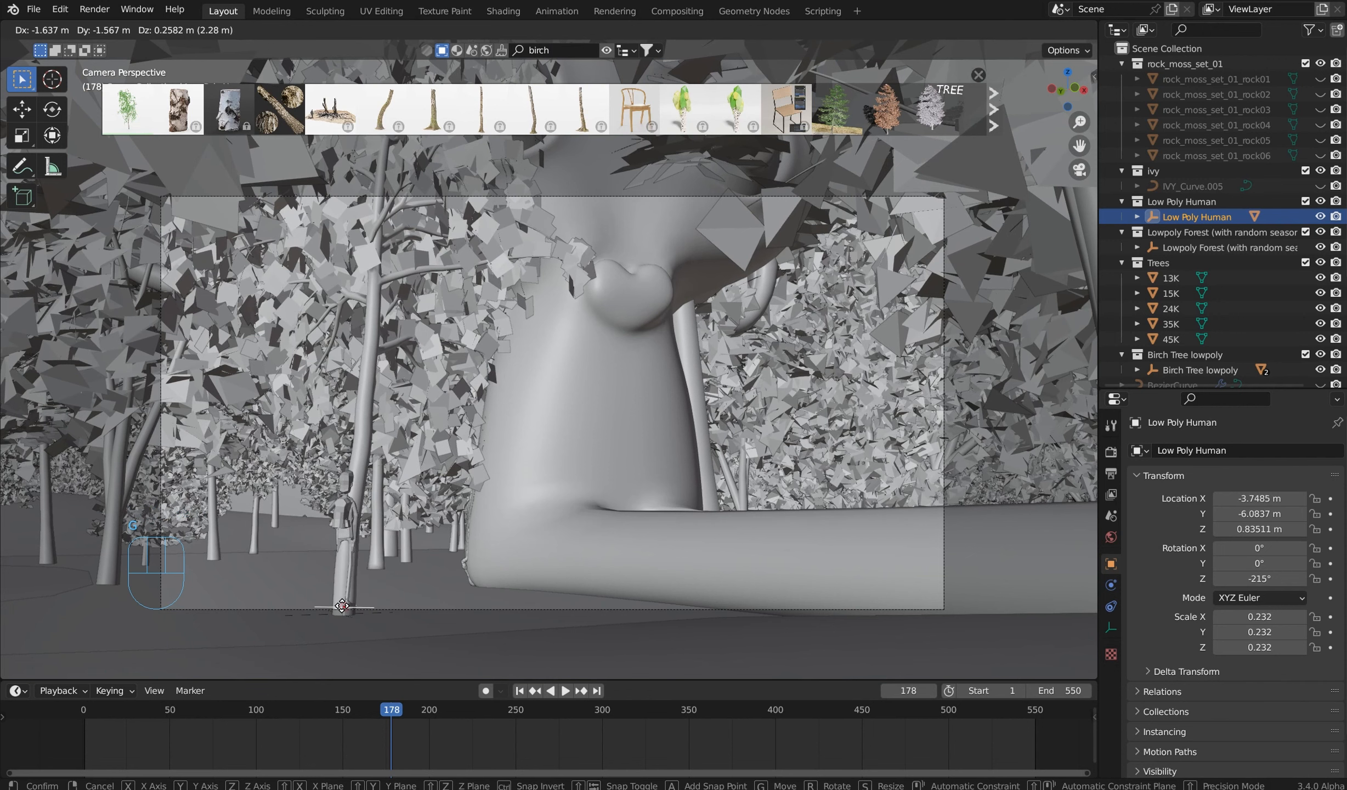
{"action": "left_click", "coordinate": [365, 602]}
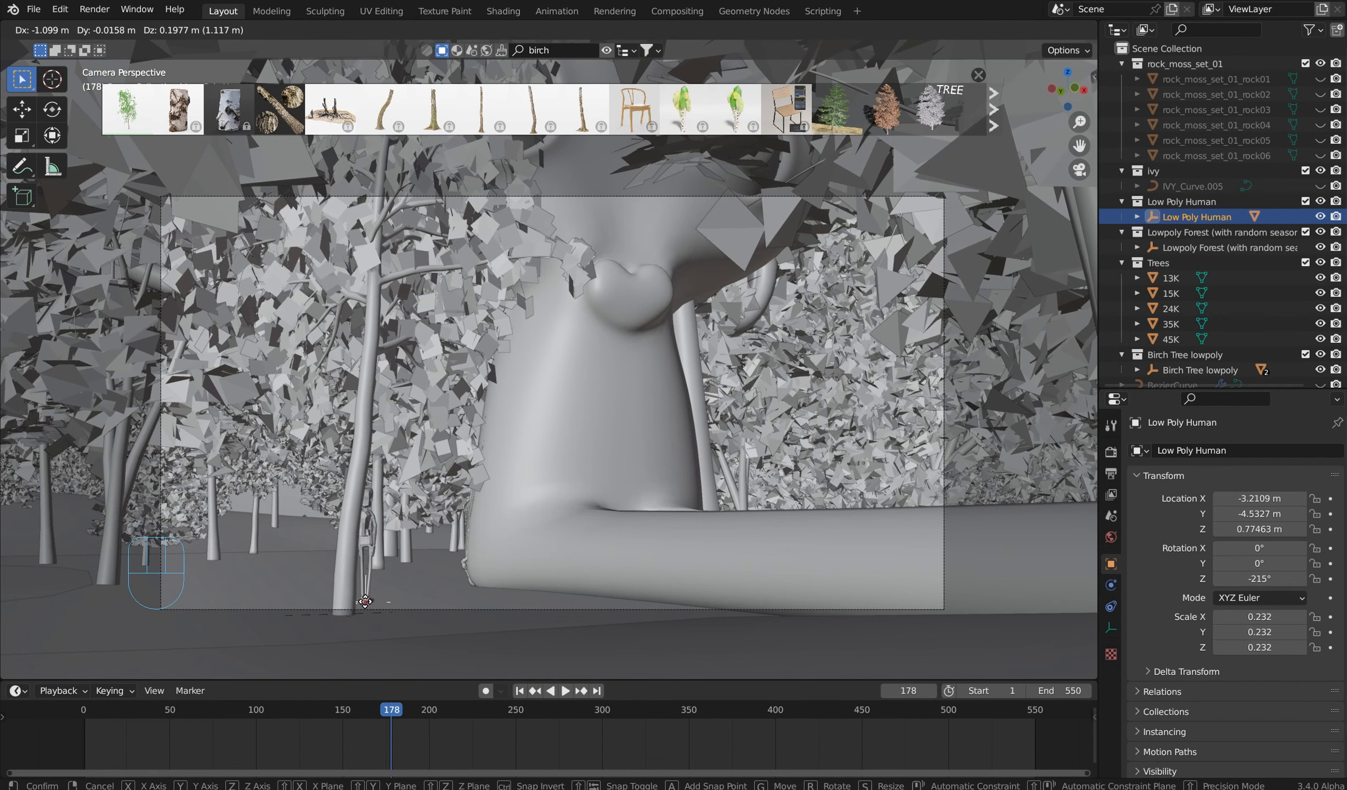
Step: Rotate the human about -24.7° around Z and move it into the foreground, to about X -4.01 m, Y -10.45 m
{"action": "key", "text": "r"}
{"action": "key", "text": "z"}
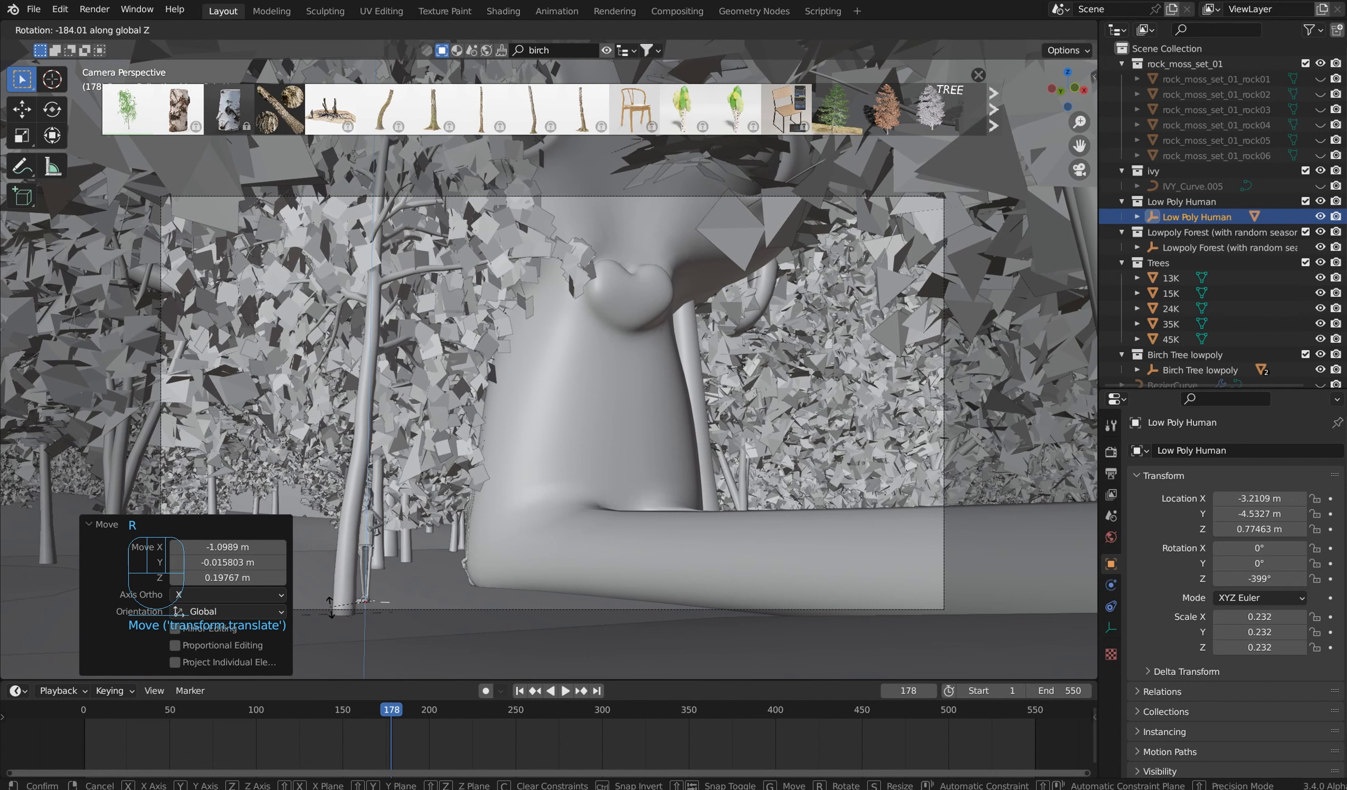
{"action": "left_click", "coordinate": [393, 605]}
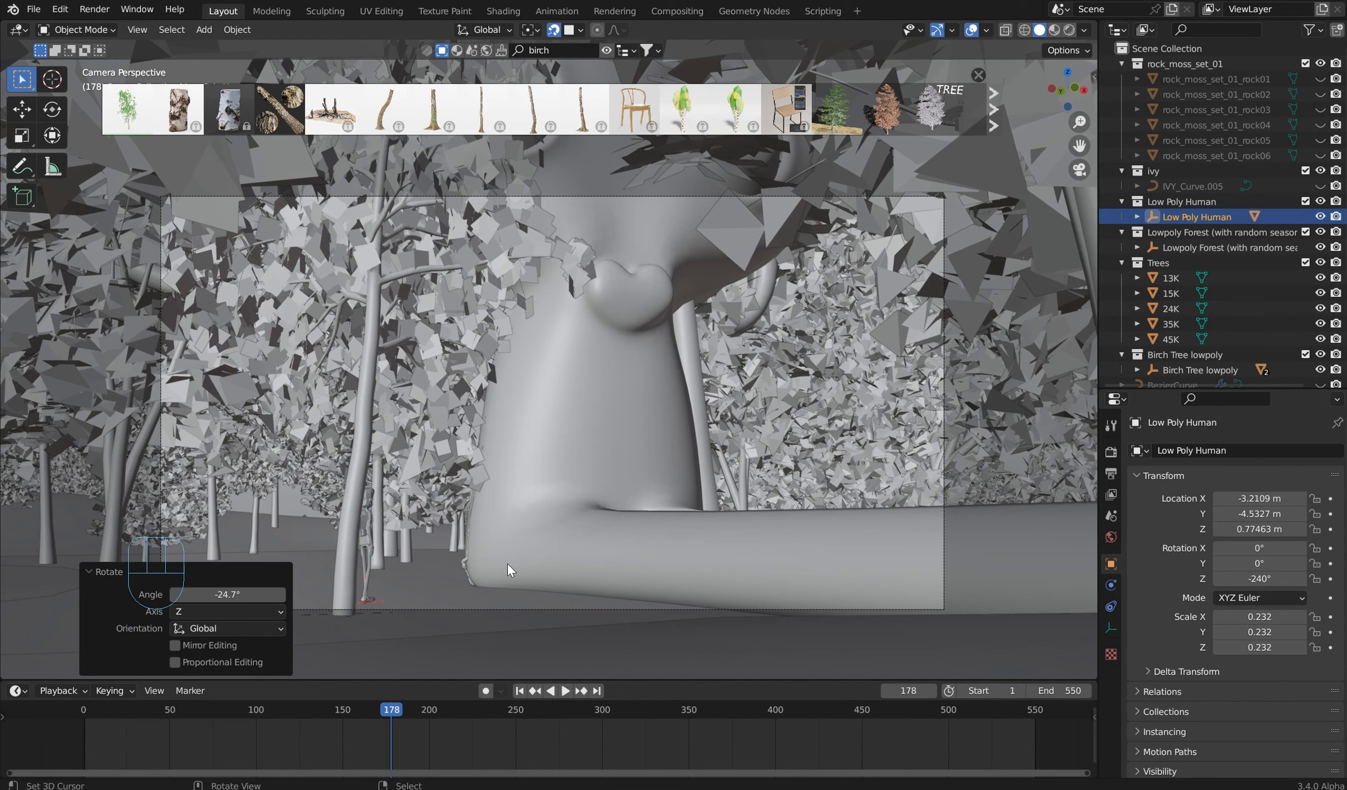
{"action": "key", "text": "g"}
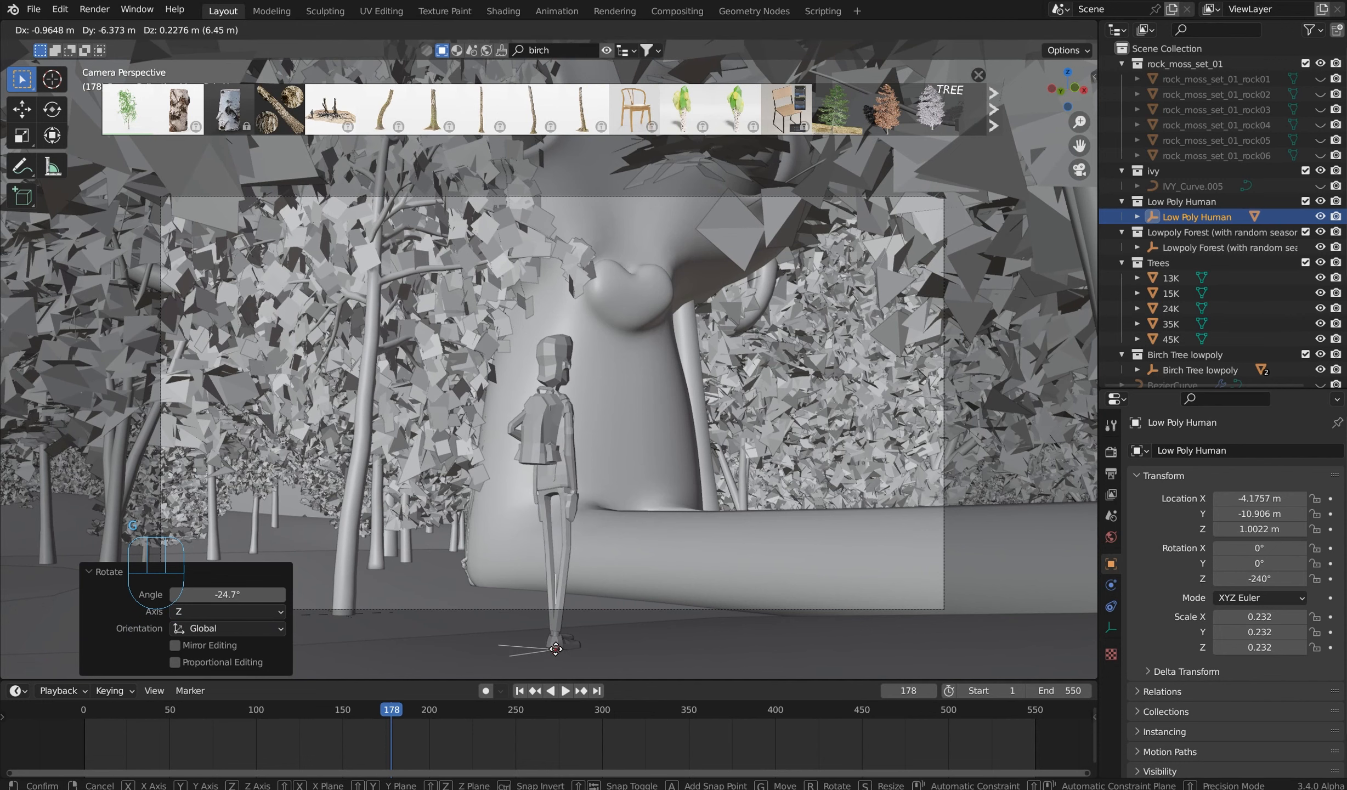
{"action": "left_click", "coordinate": [544, 638]}
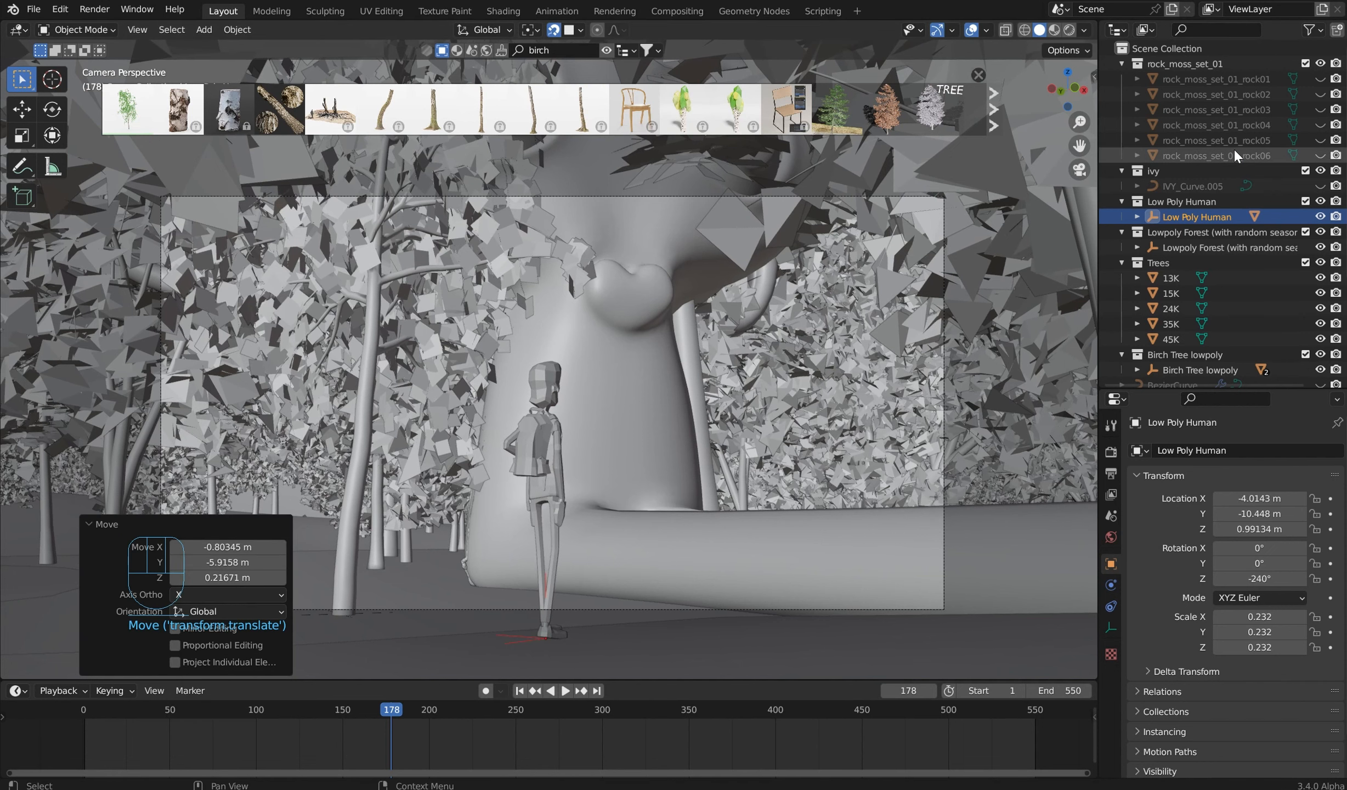
Step: Unhide all six moss rocks, rock01 through rock06, in the rock_moss_set_01 collection
{"action": "left_click", "coordinate": [1227, 2]}
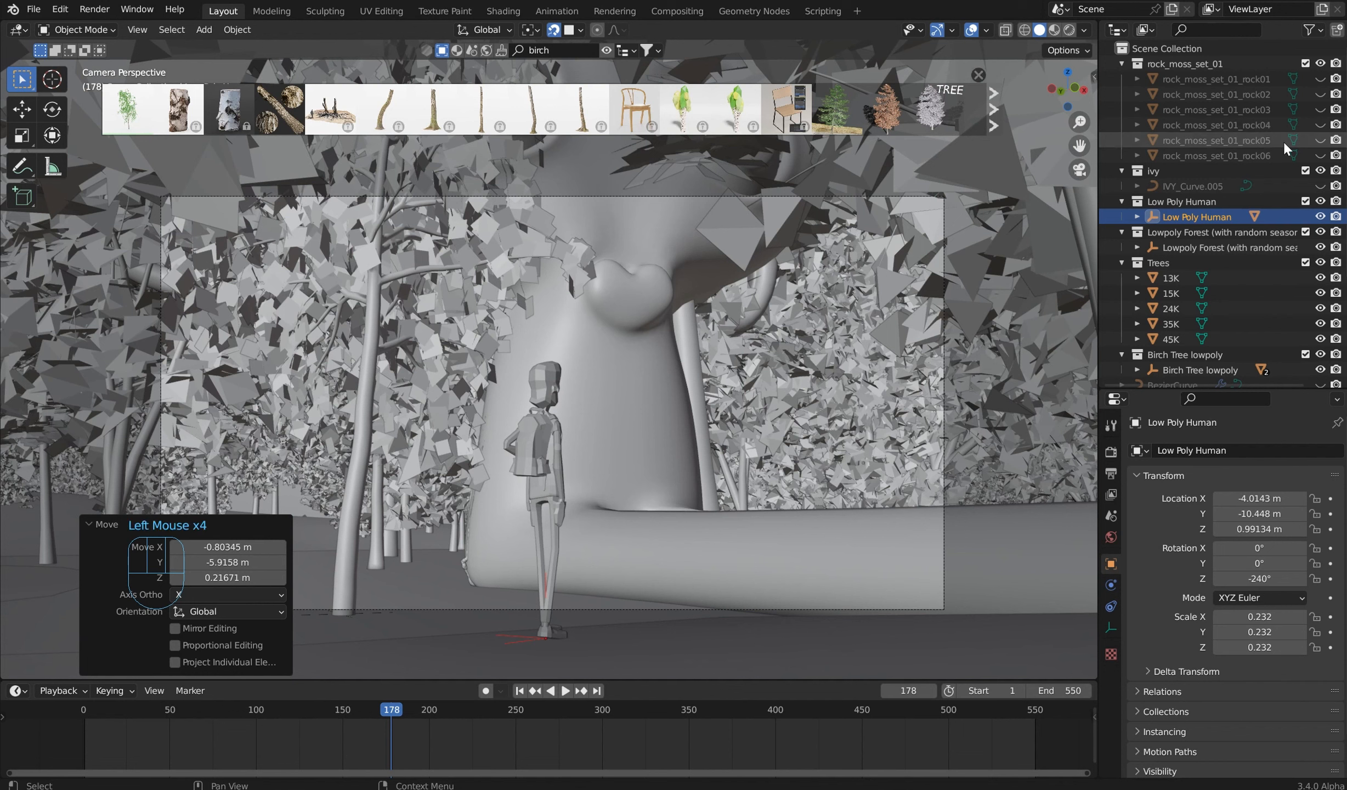
{"action": "left_click", "coordinate": [1321, 125]}
{"action": "left_click", "coordinate": [1321, 140]}
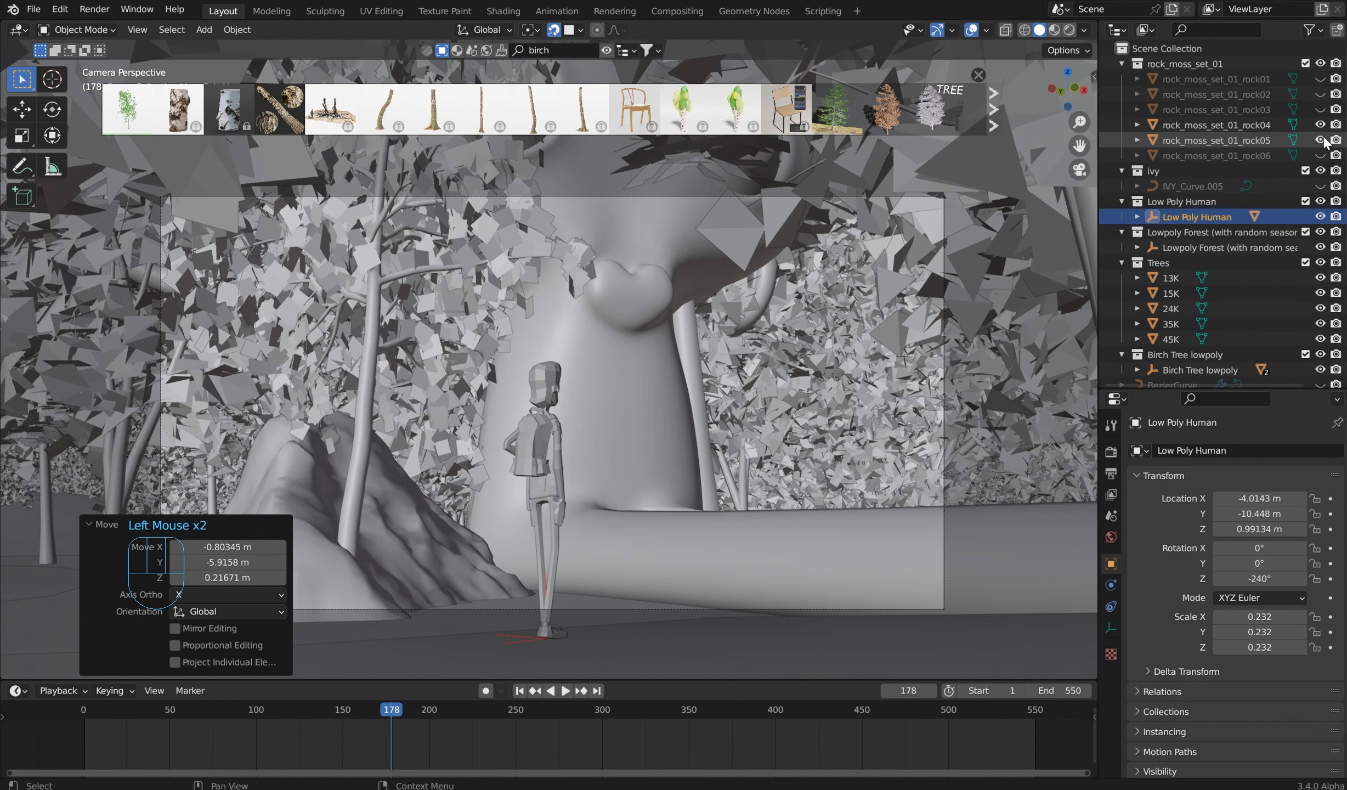
{"action": "left_click", "coordinate": [1321, 156]}
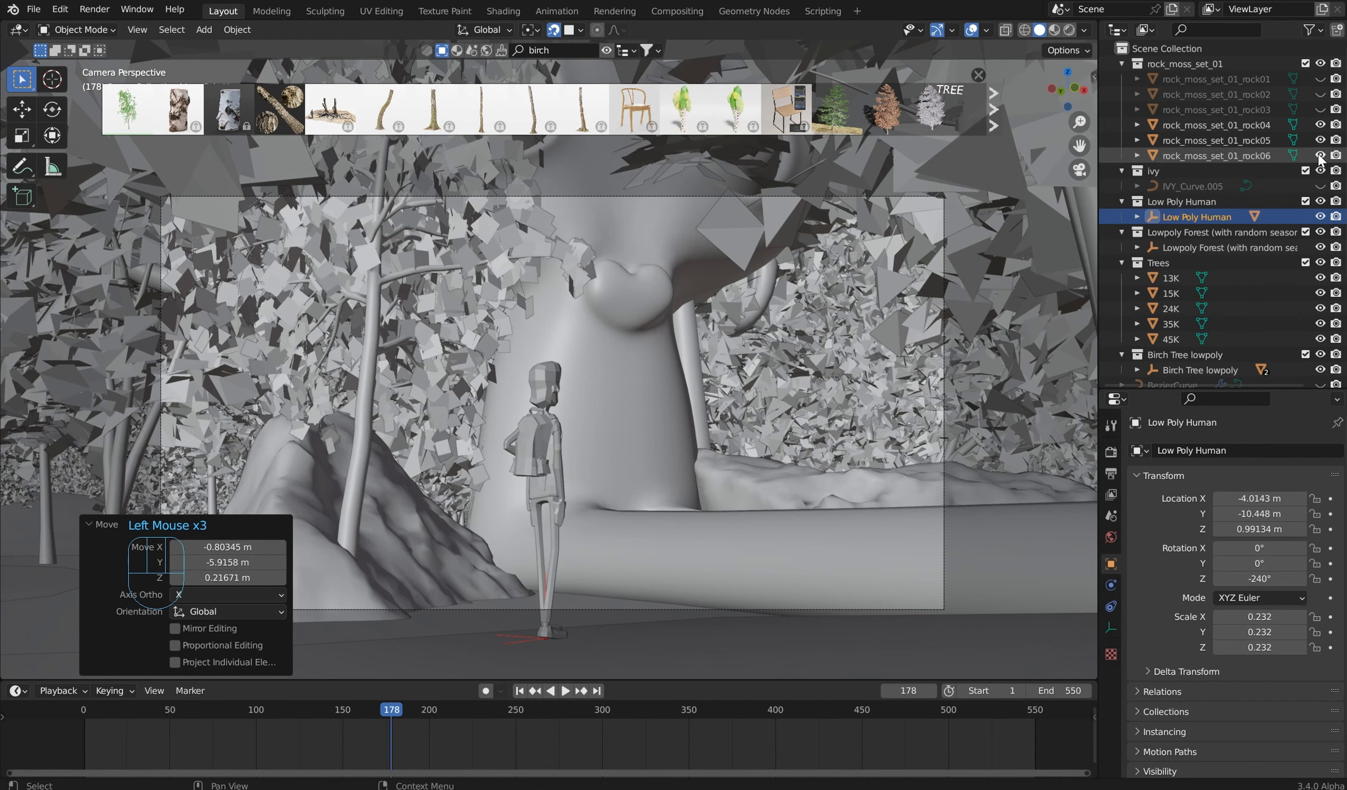
{"action": "left_click", "coordinate": [1321, 94]}
{"action": "left_click", "coordinate": [1321, 79]}
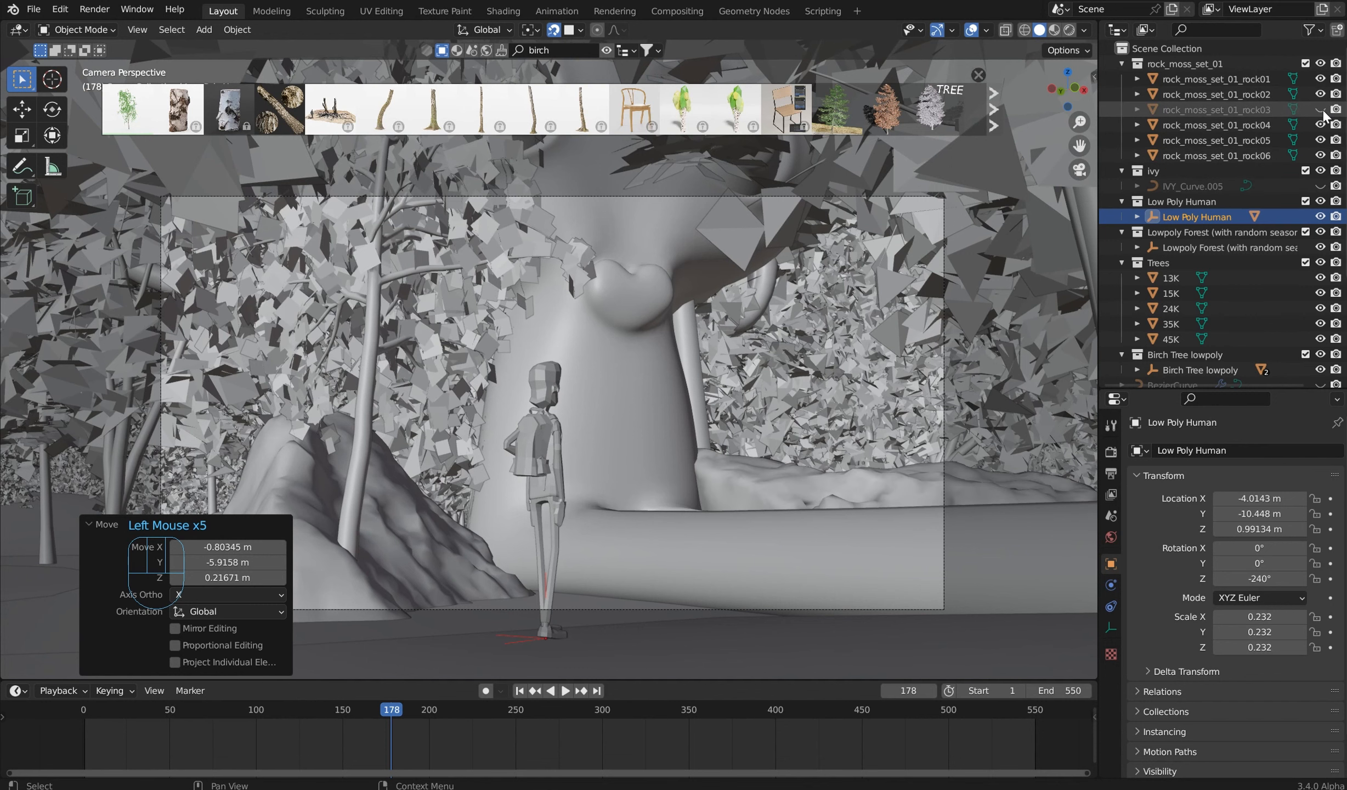
{"action": "left_click", "coordinate": [1321, 110]}
Step: Move the Low Poly Human back from the foreground toward the statue's base, to about X -2.96 m, Y -6.61 m
{"action": "right_click", "coordinate": [492, 548]}
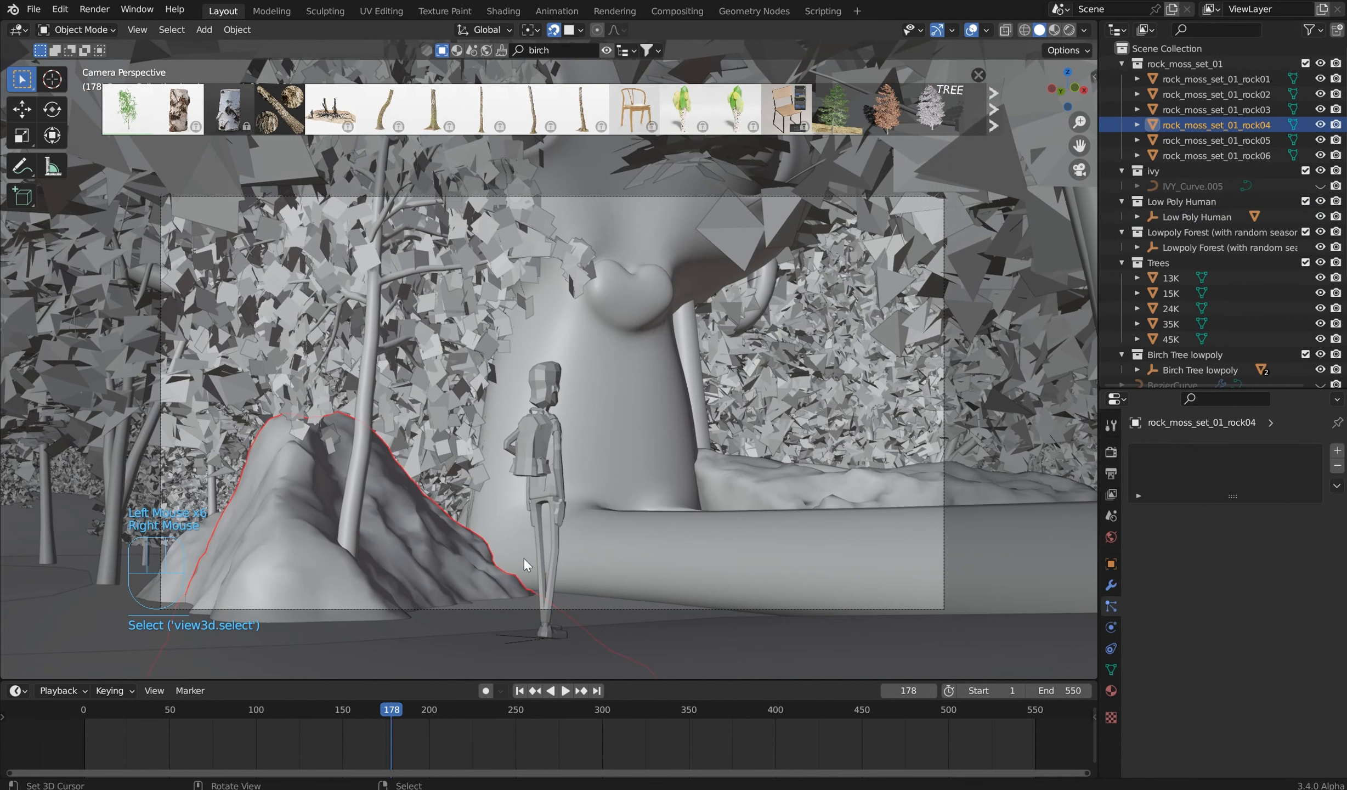
{"action": "right_click", "coordinate": [529, 637]}
{"action": "right_click", "coordinate": [528, 636]}
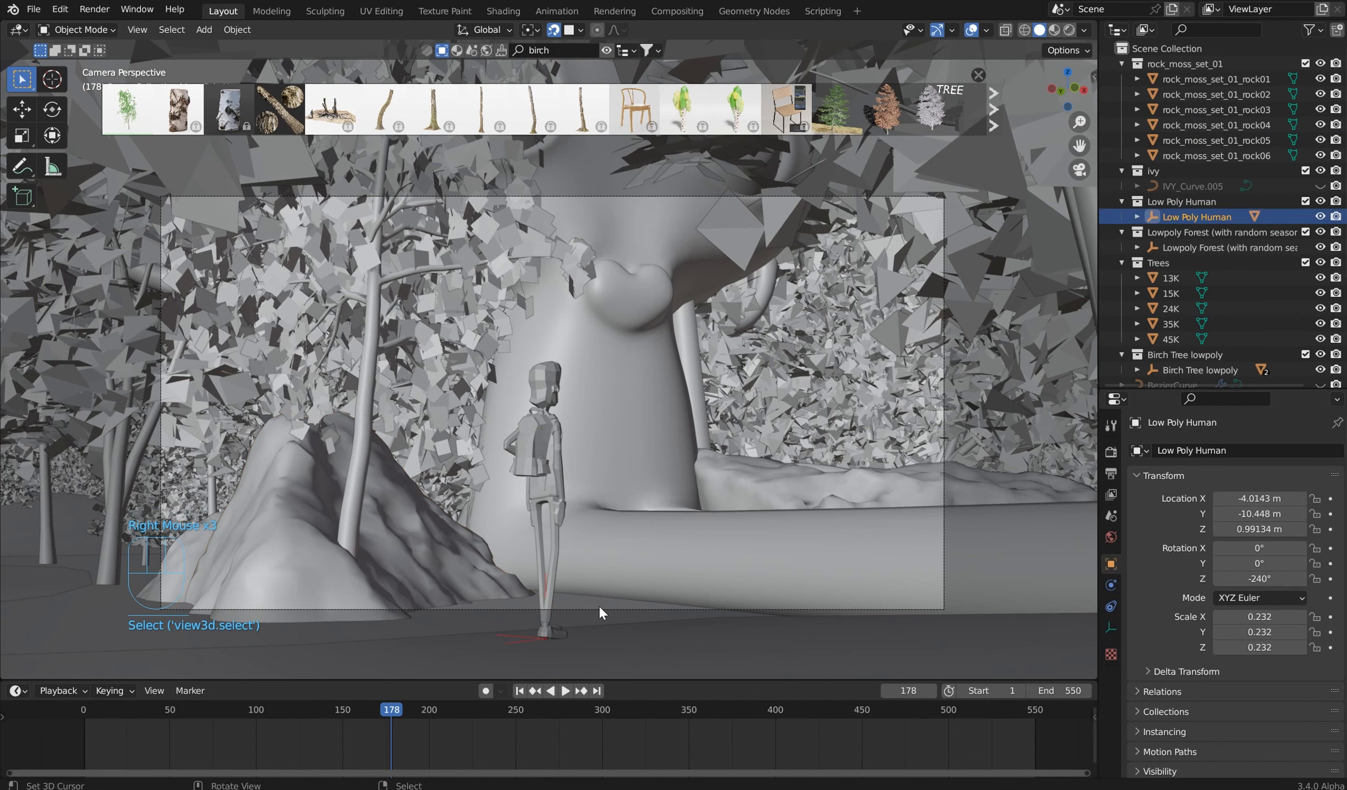
{"action": "key", "text": "g"}
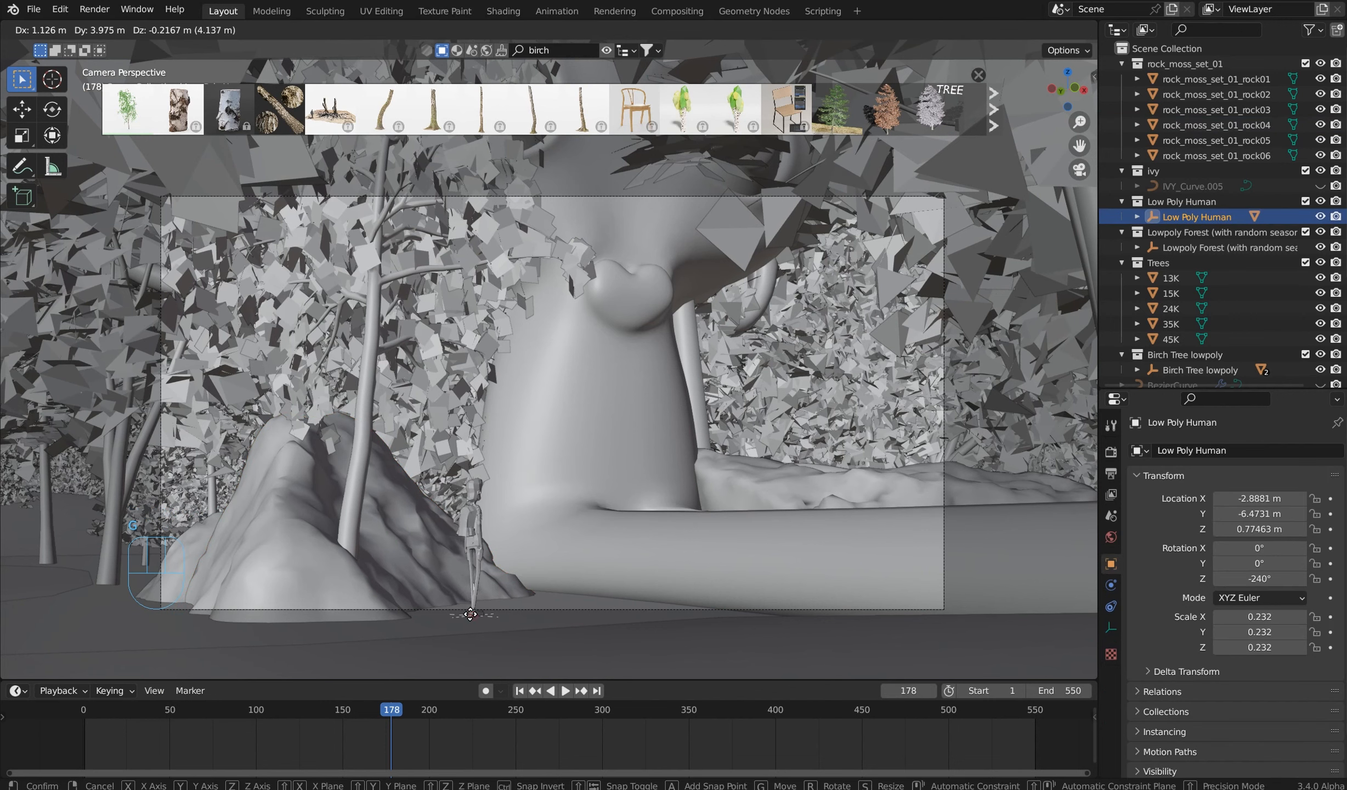
{"action": "left_click", "coordinate": [462, 623]}
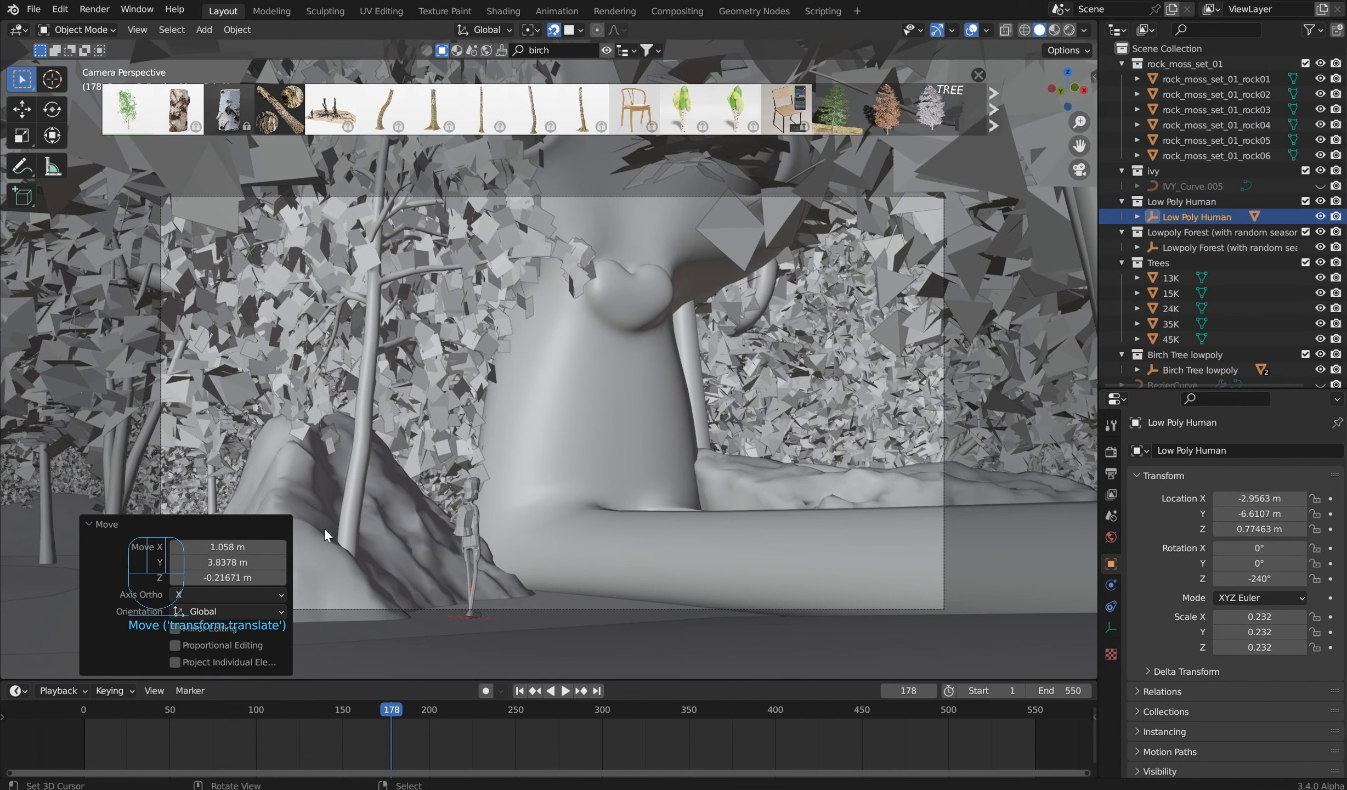
Step: Hide rock_moss_set_01_rock04, the large rock standing around the birch trunk
{"action": "right_click", "coordinate": [347, 542]}
{"action": "right_click", "coordinate": [361, 599]}
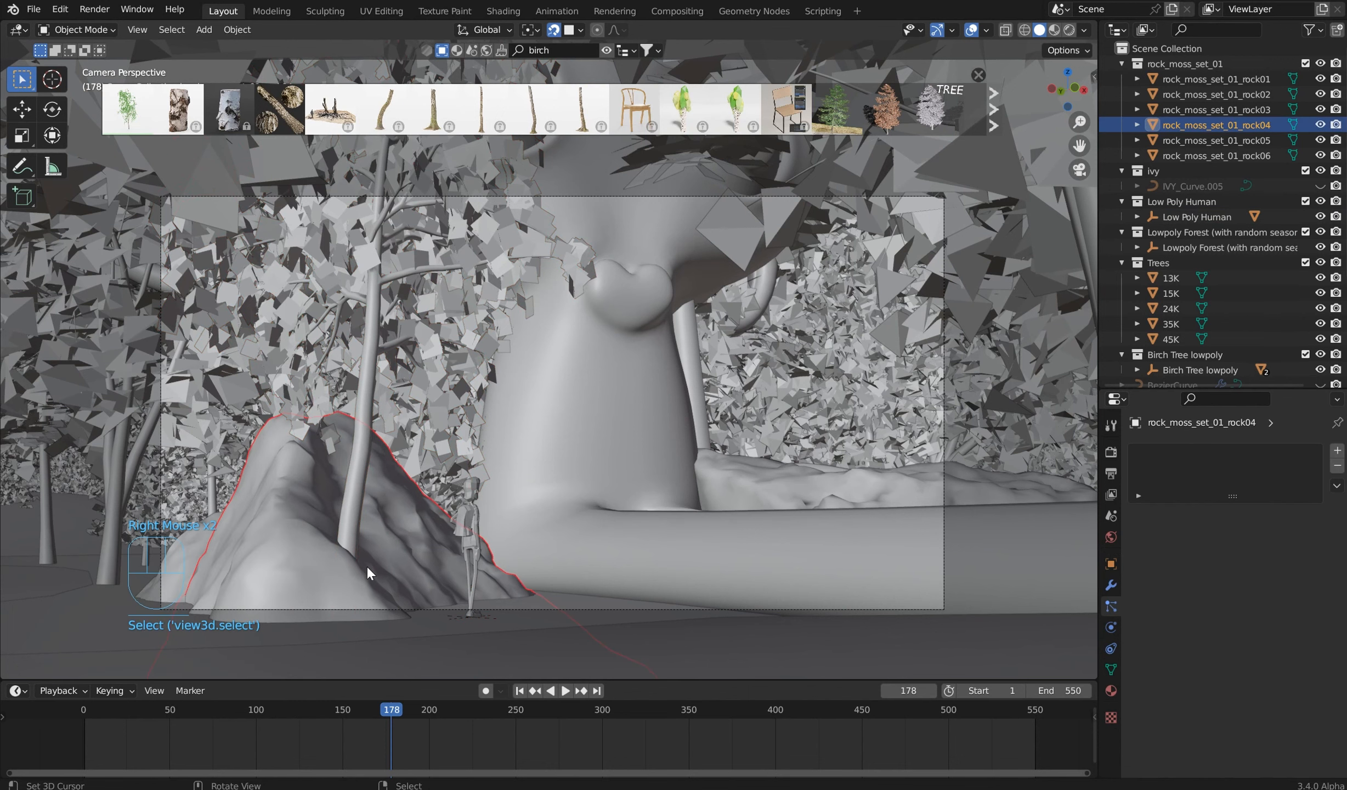
{"action": "key", "text": "h"}
Step: Move the Birch Tree lowpoly about -3.2 m along the global X axis, out of the camera frame
{"action": "right_click", "coordinate": [362, 612]}
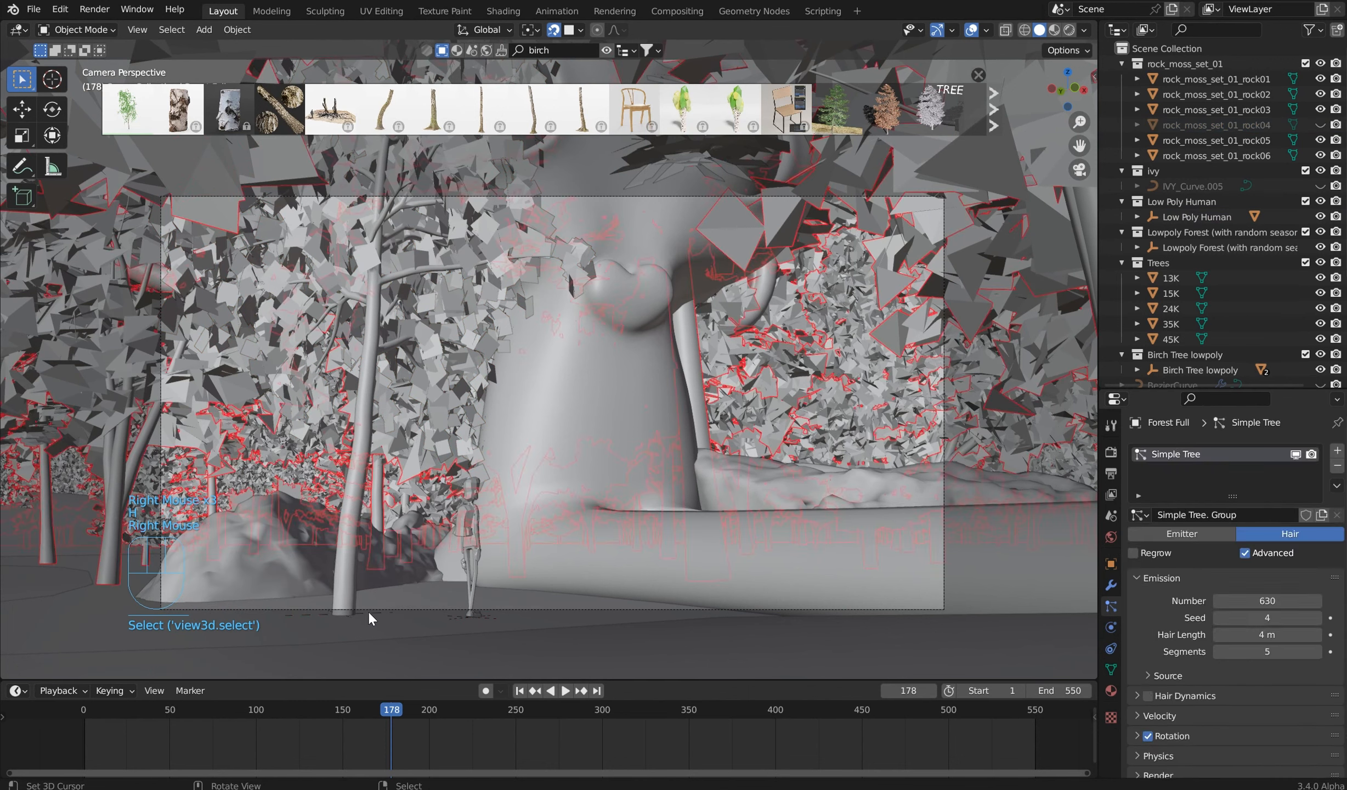
{"action": "right_click", "coordinate": [367, 610]}
{"action": "key", "text": "g"}
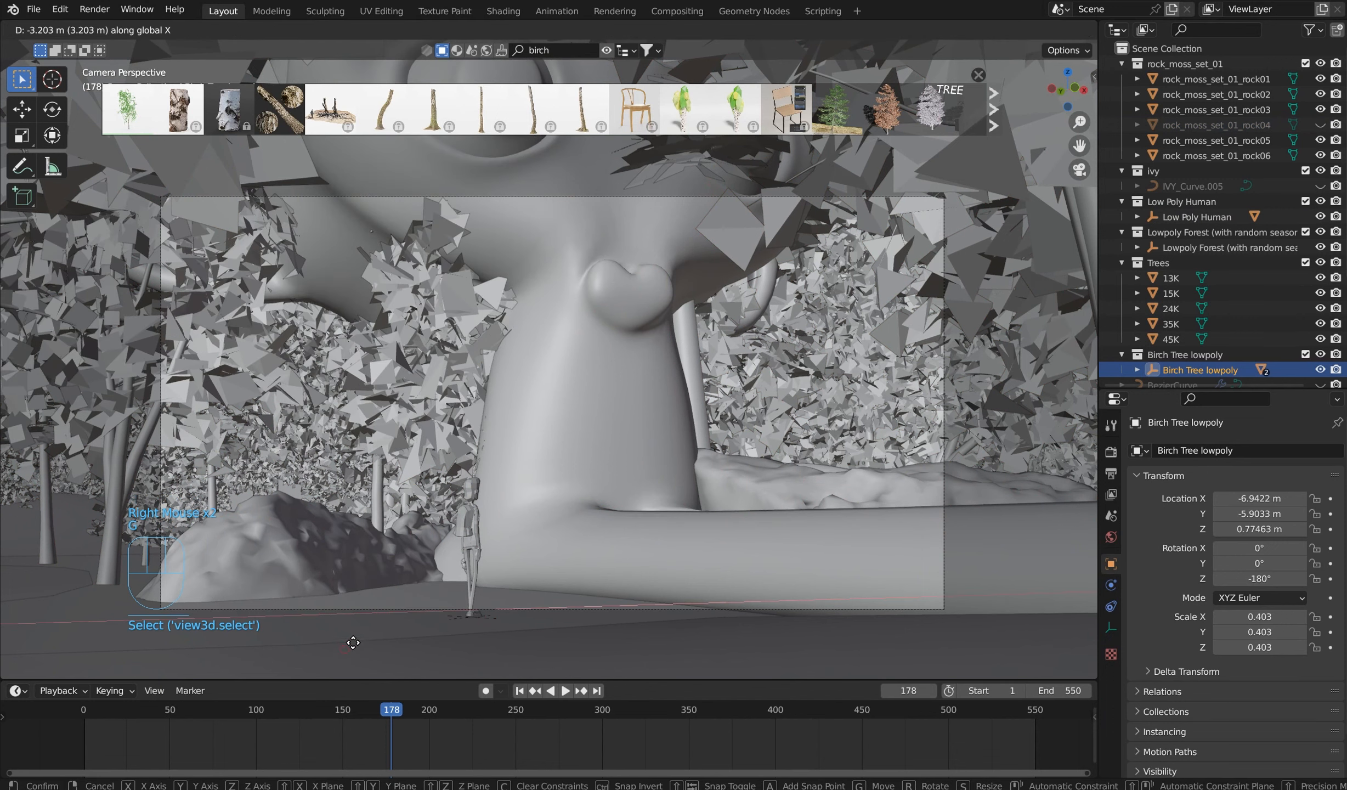
{"action": "left_click", "coordinate": [348, 642]}
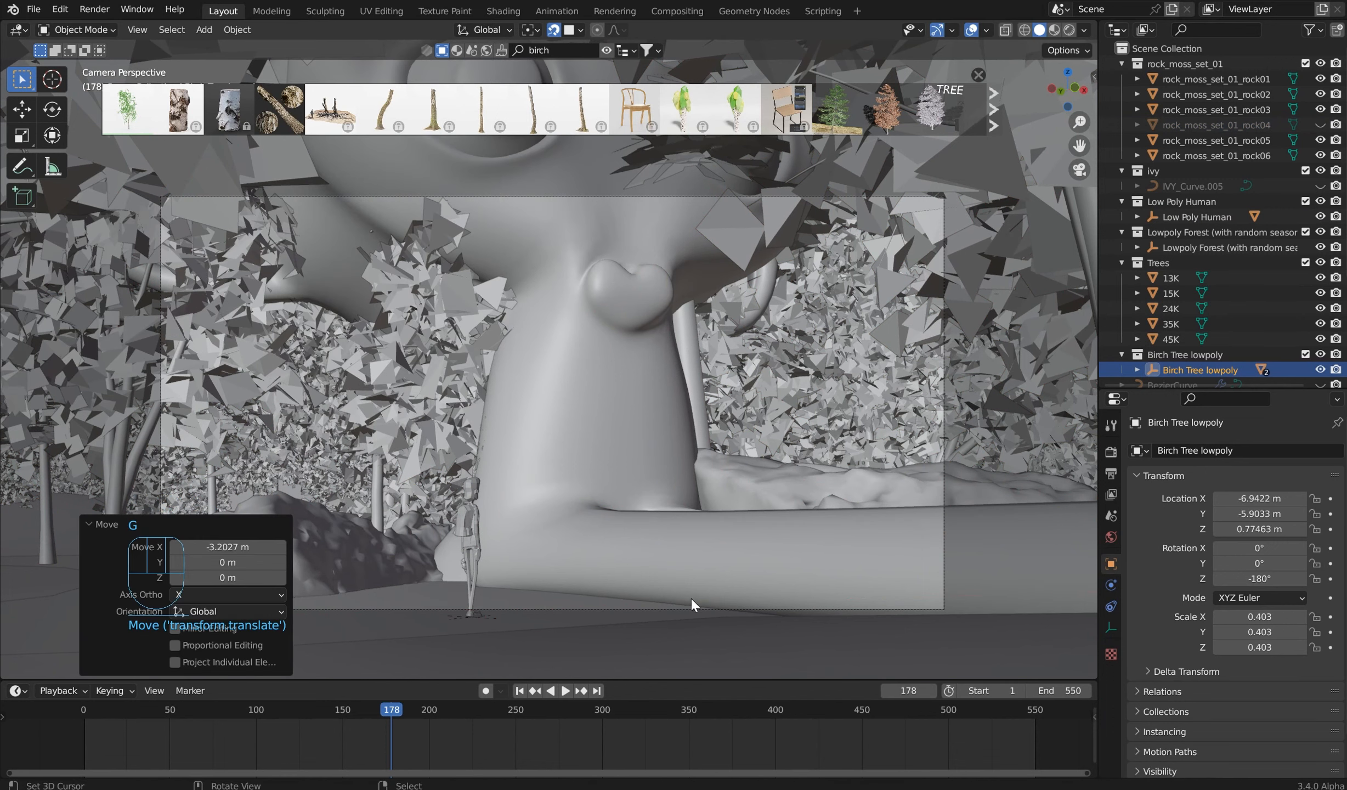
Step: Set the camera's clip start distance to 0.001 m
{"action": "right_click", "coordinate": [942, 532]}
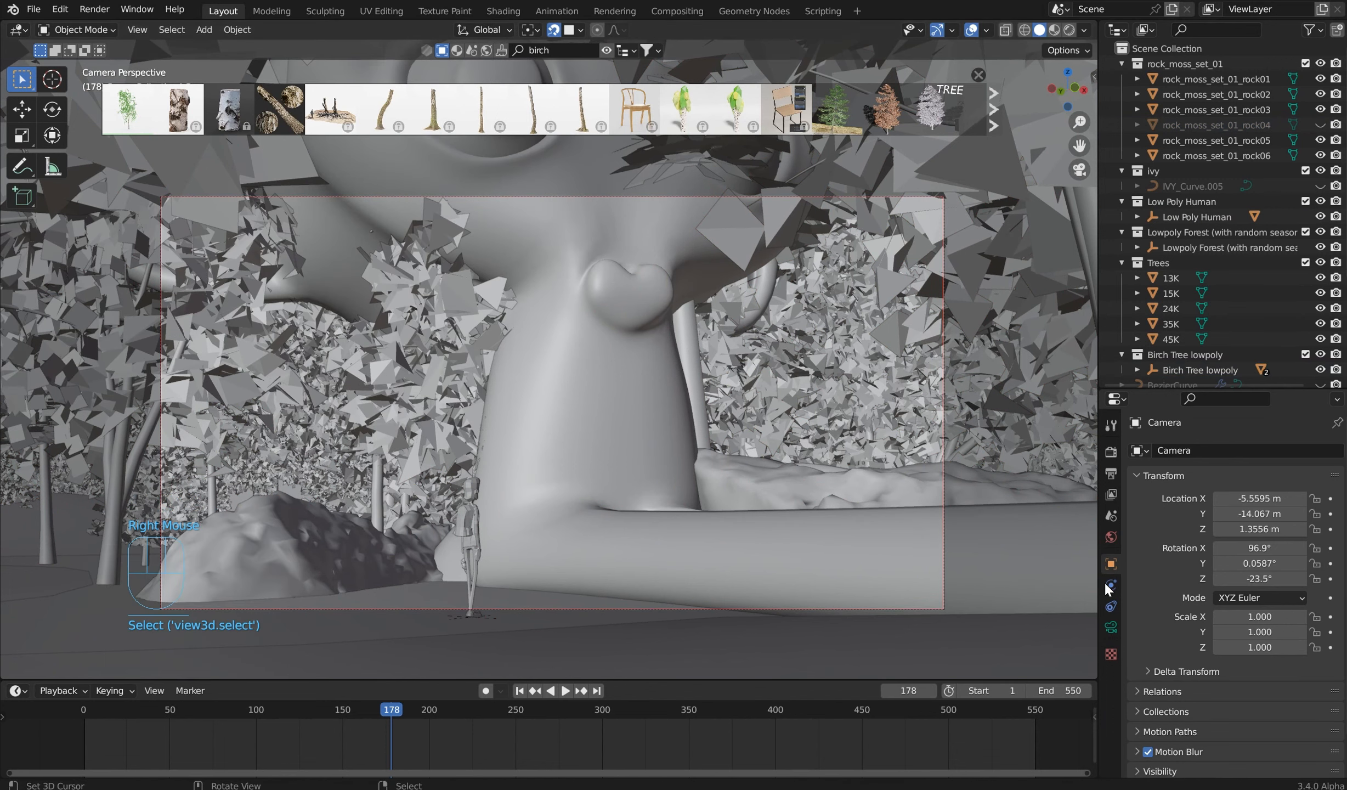
{"action": "left_click", "coordinate": [1111, 627]}
{"action": "left_click_drag", "start_coordinate": [1269, 603], "coordinate": [1229, 603]}
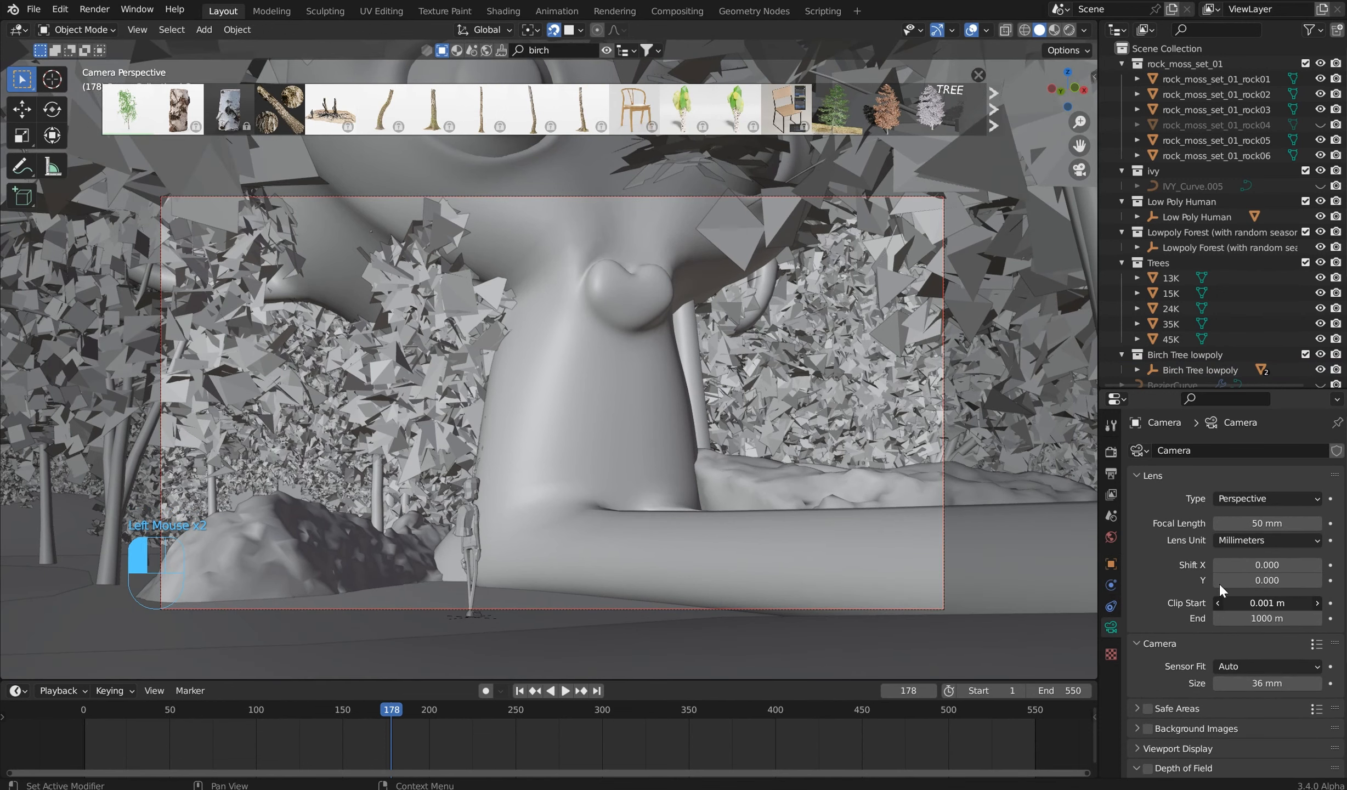
{"action": "right_click", "coordinate": [947, 589]}
{"action": "right_click", "coordinate": [946, 589]}
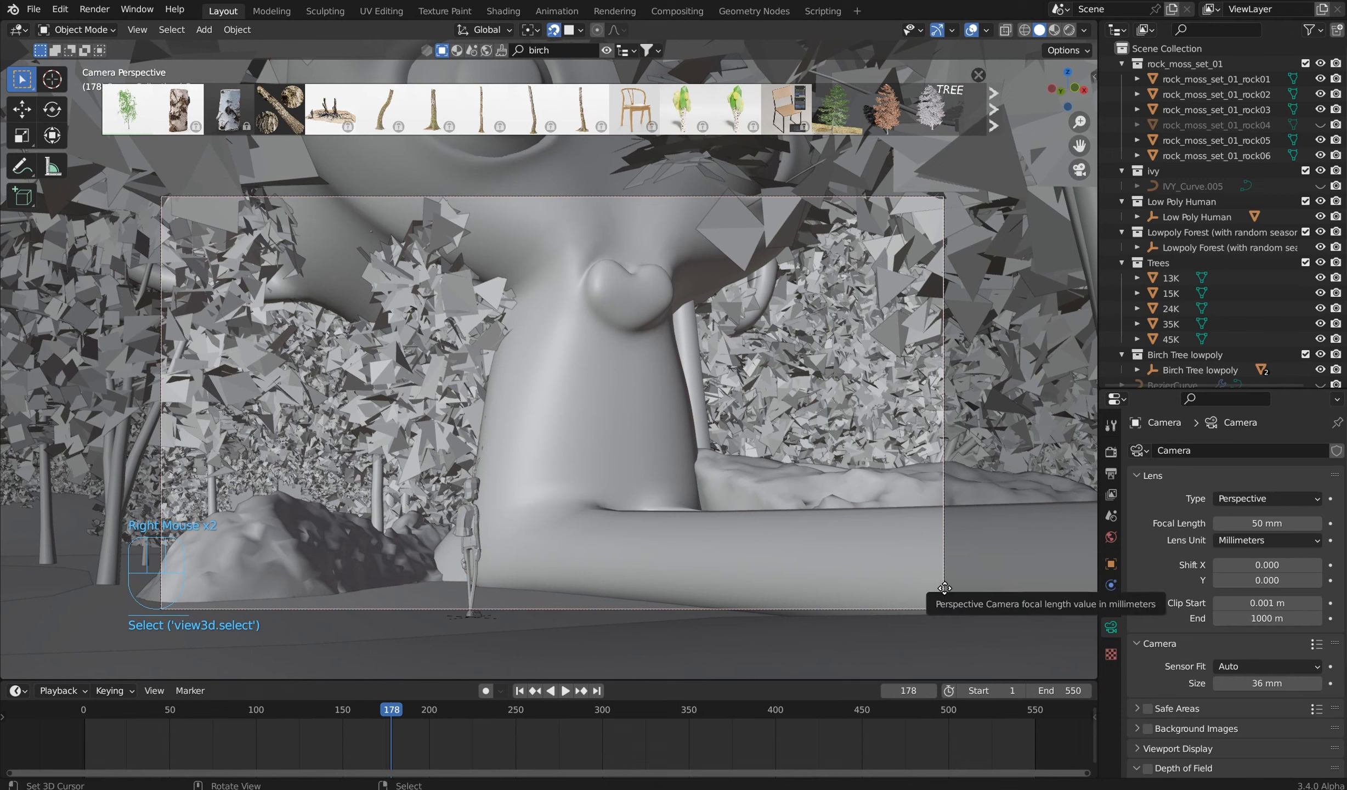
{"action": "key", "text": "g"}
{"action": "key", "text": "y"}
{"action": "right_click", "coordinate": [942, 602]}
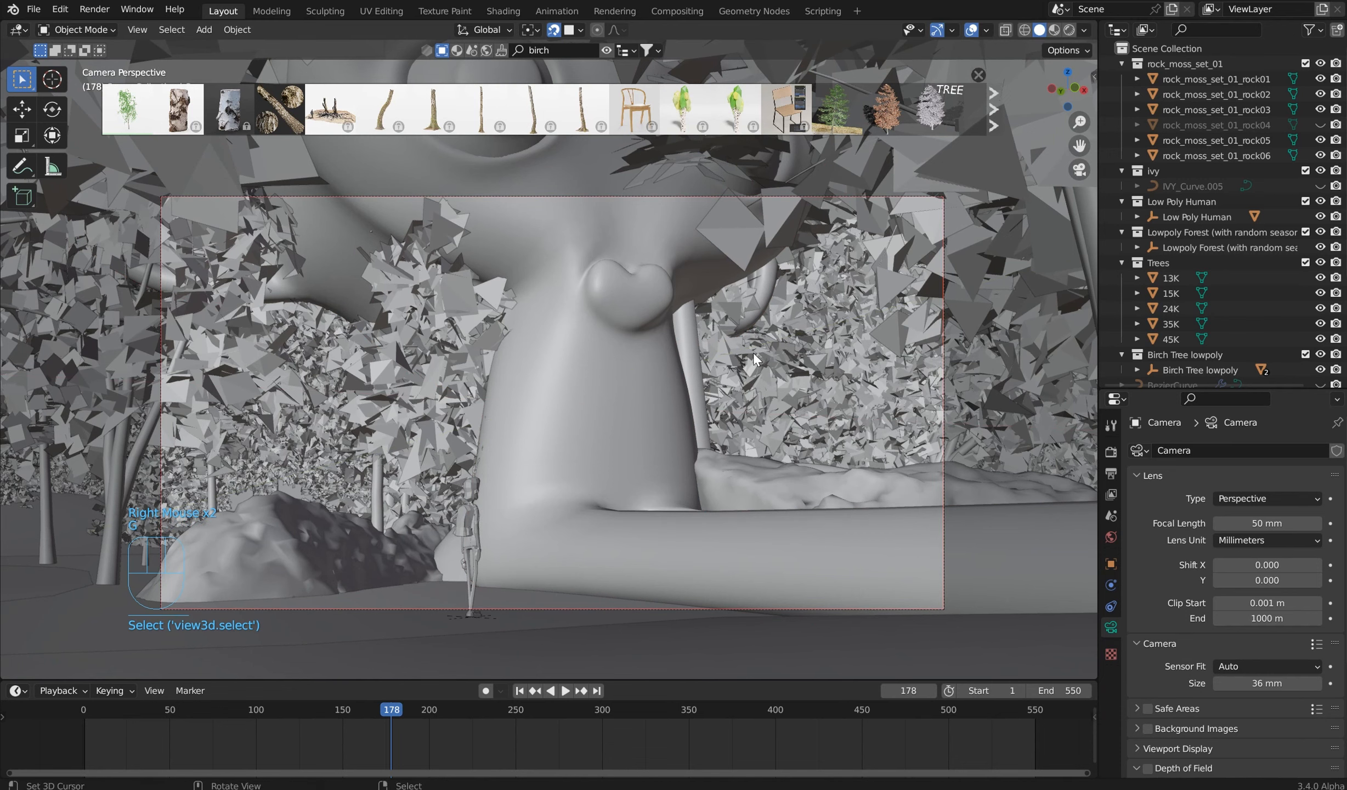
{"action": "key", "text": "g"}
{"action": "key", "text": "y"}
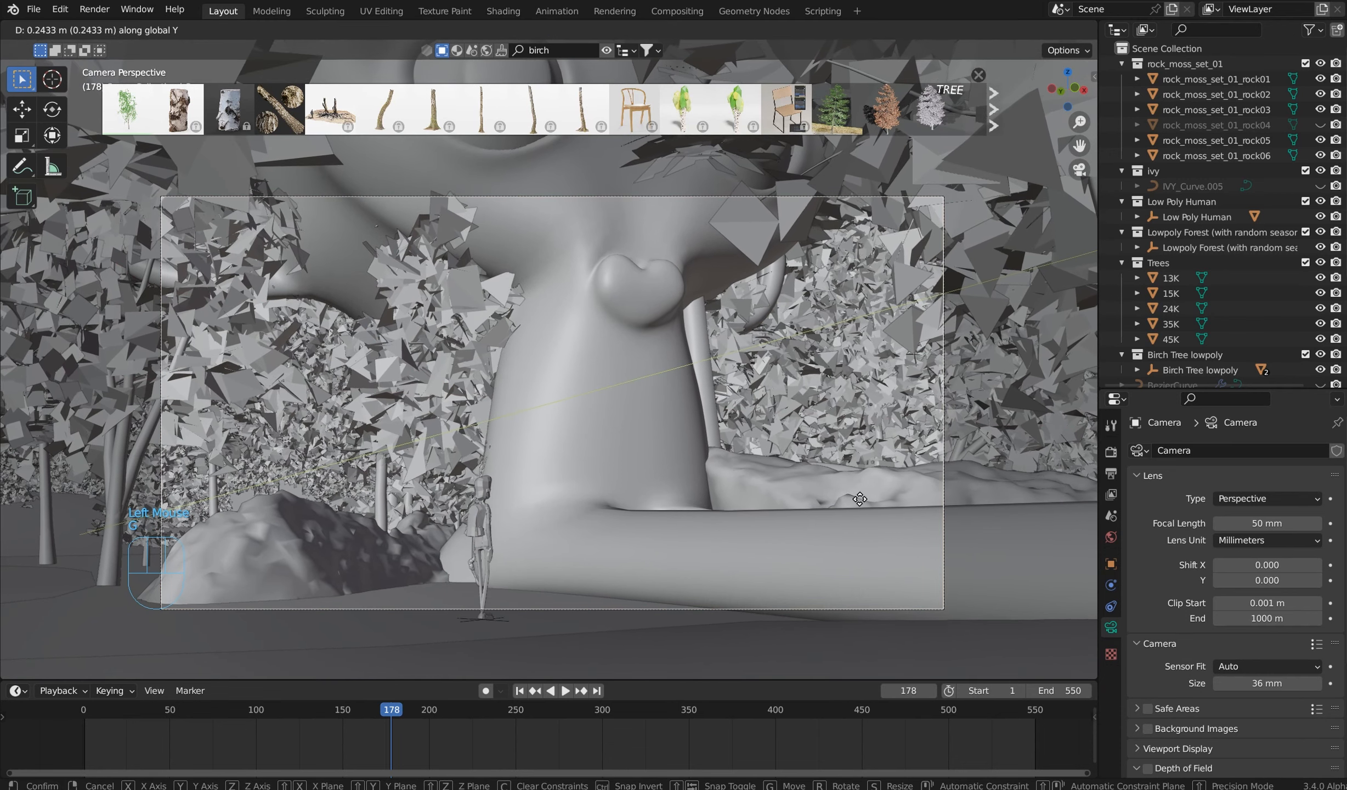
{"action": "left_click", "coordinate": [902, 486]}
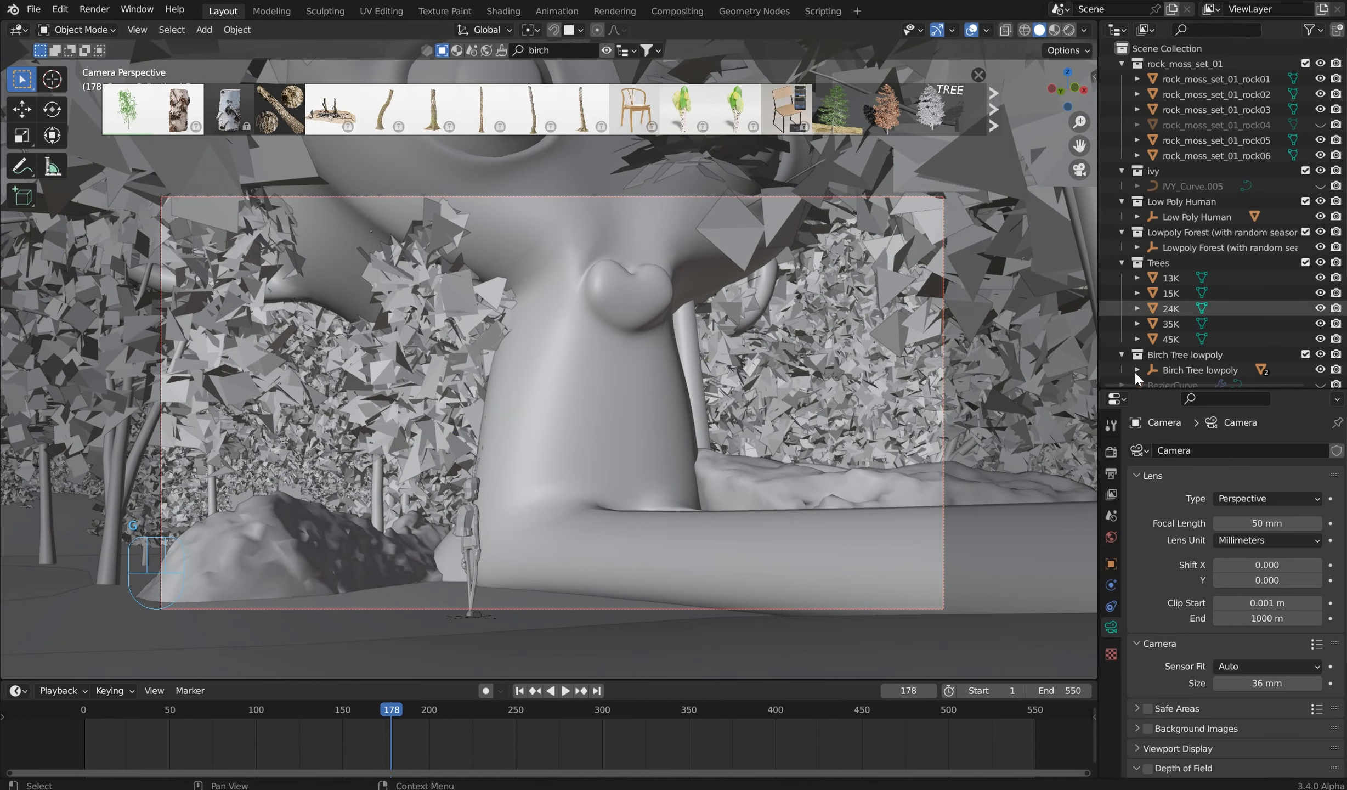
Step: Lock the camera to the view and reframe the shot from a higher angle looking down on the human and ground
{"action": "key", "text": "n"}
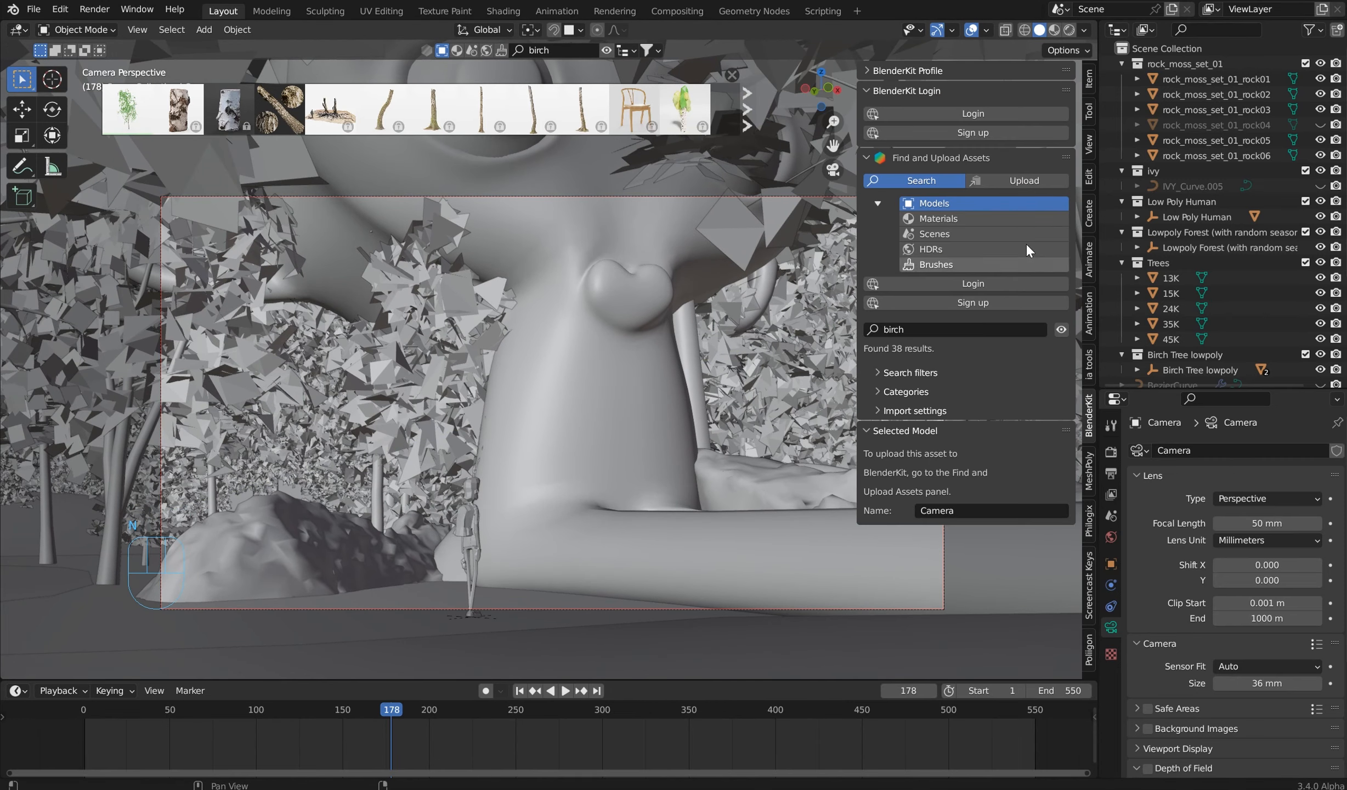
{"action": "left_click", "coordinate": [1089, 145]}
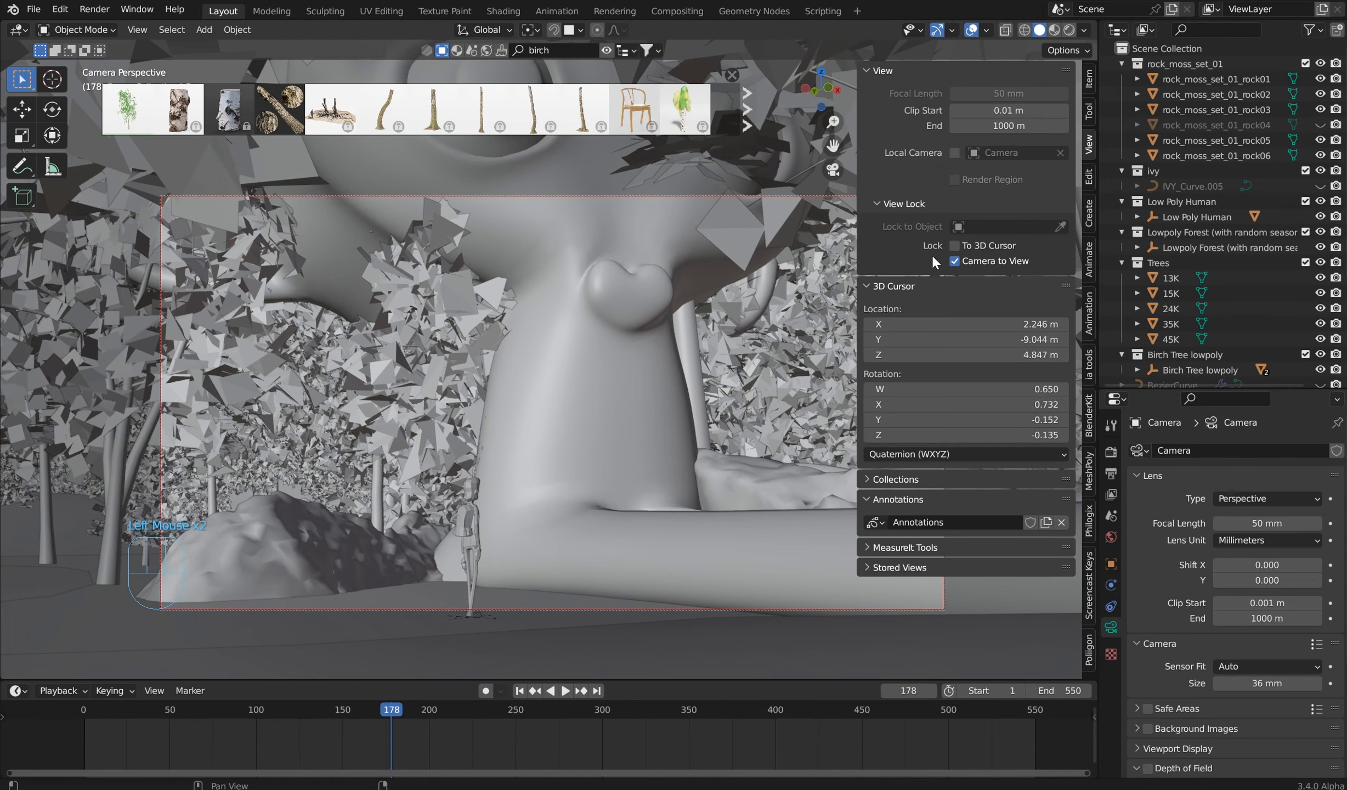
{"action": "key", "text": "n"}
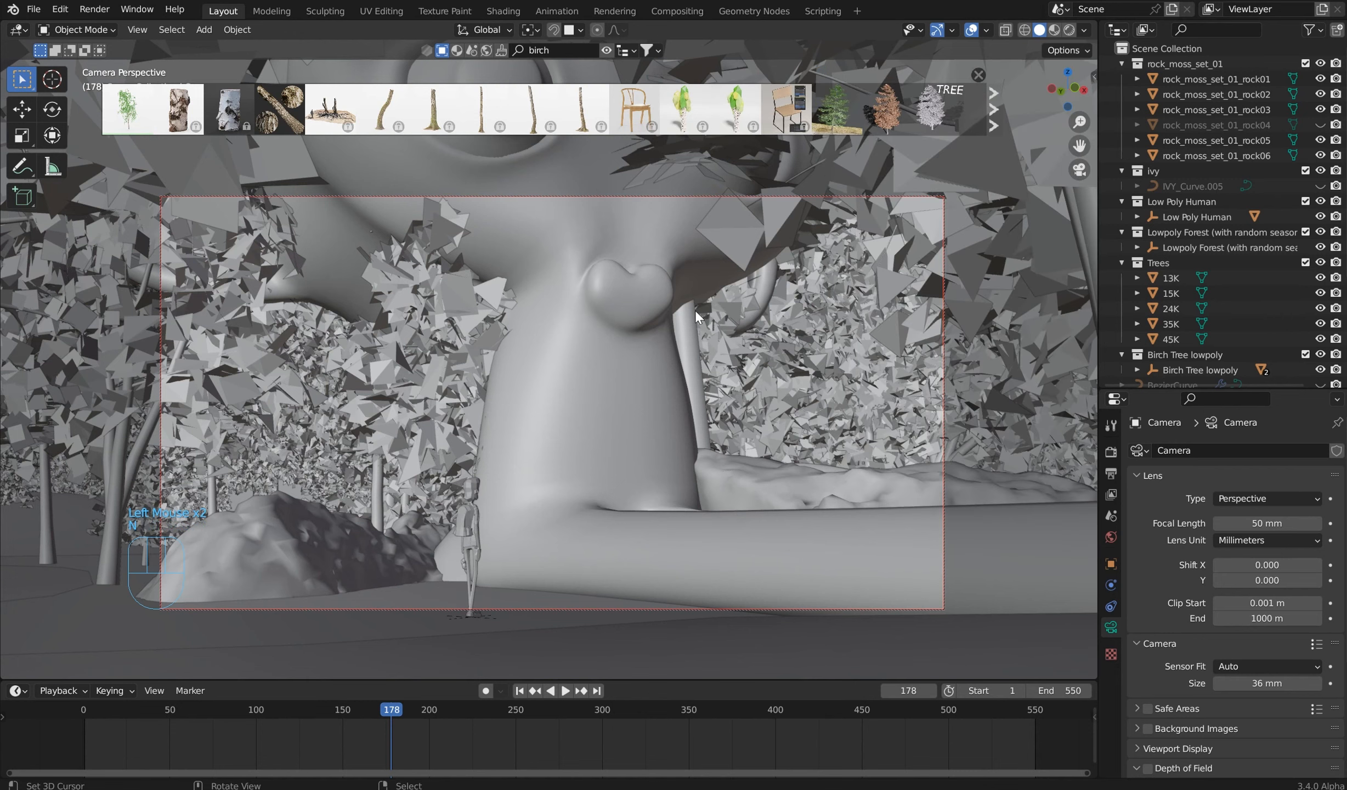
{"action": "scroll", "coordinate": [667, 344], "scroll_direction": "down", "scroll_amount": 1}
{"action": "scroll", "coordinate": [676, 329], "scroll_direction": "up", "scroll_amount": 1}
{"action": "middle_click_drag", "start_coordinate": [676, 329], "coordinate": [727, 262]}
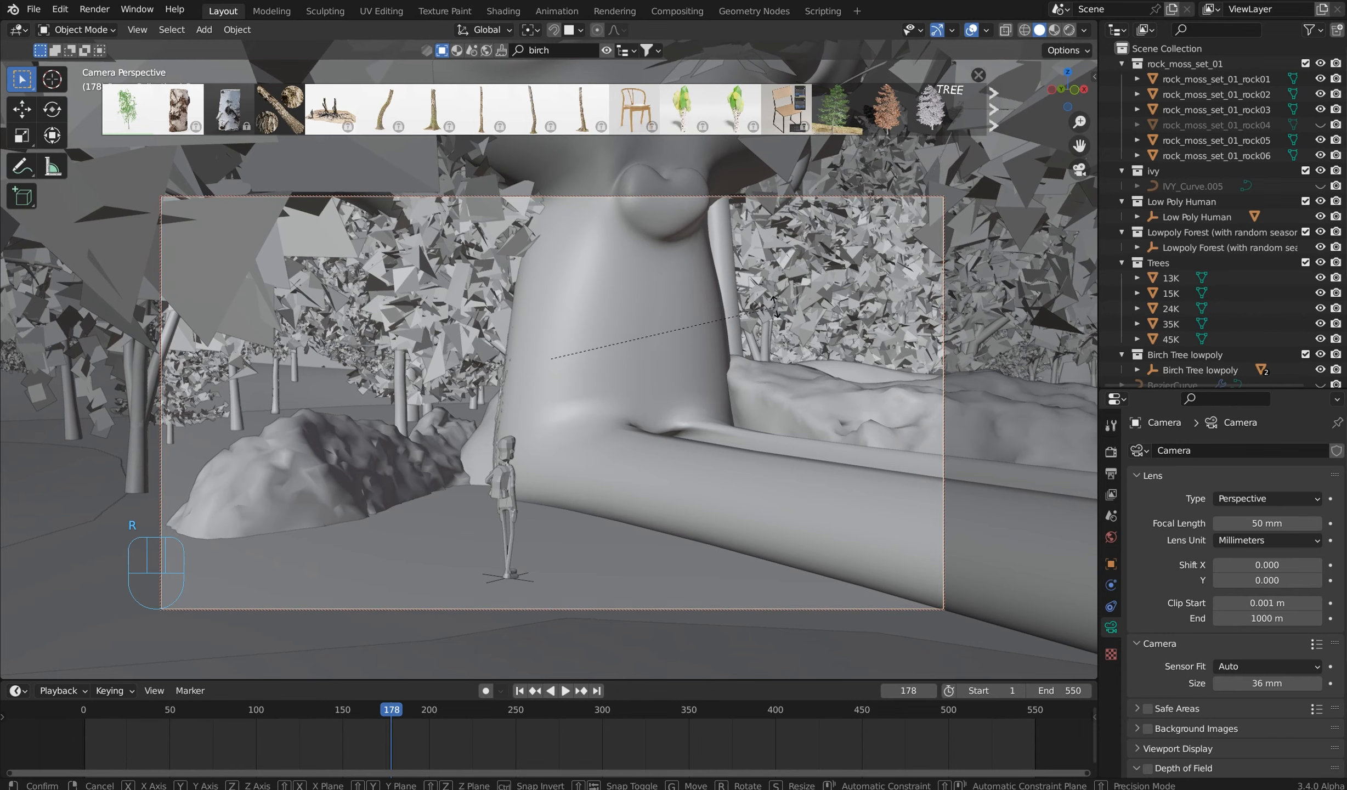
Step: Rotate the camera about -1.12° around the global Z axis and turn off its lock to the view
{"action": "key", "text": "r"}
{"action": "key", "text": "y"}
{"action": "key", "text": "z"}
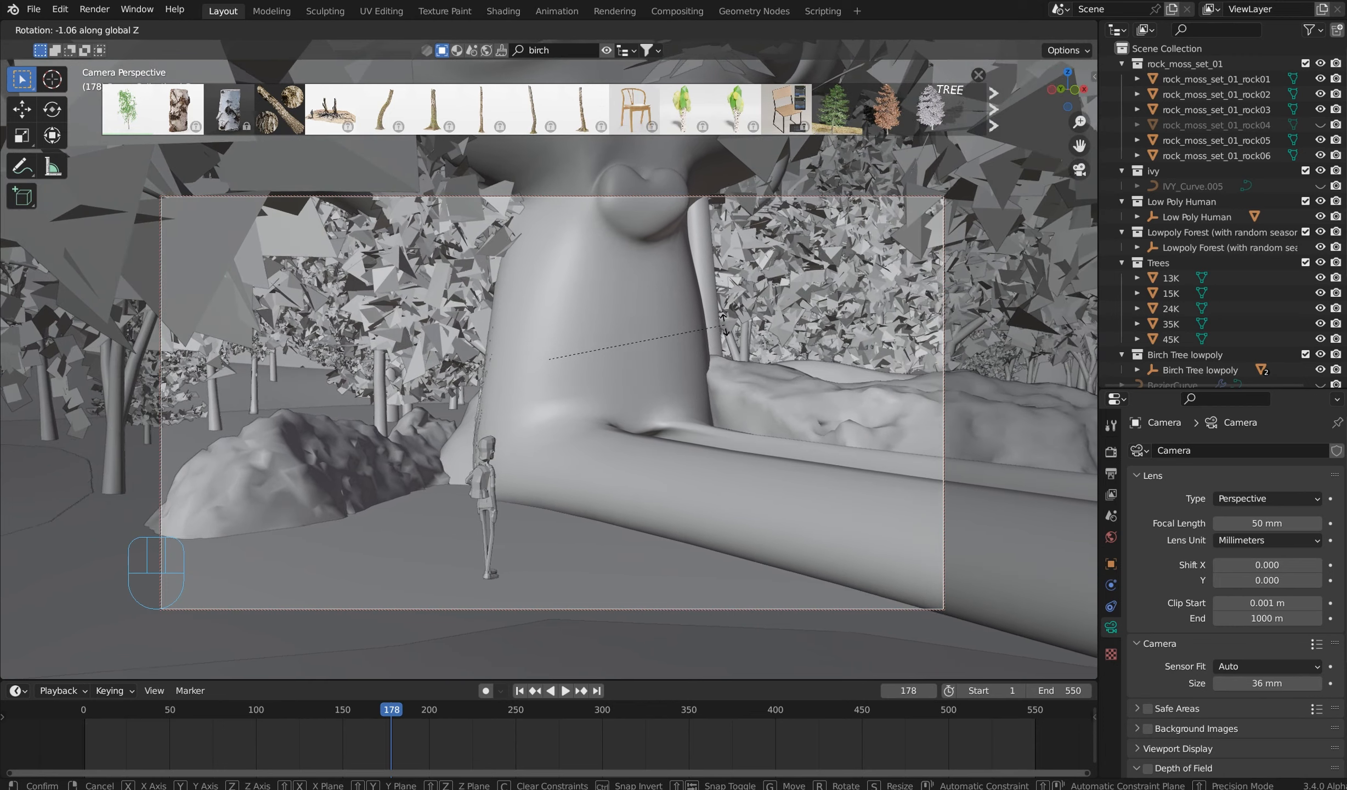
{"action": "left_click", "coordinate": [926, 350]}
{"action": "key", "text": "n"}
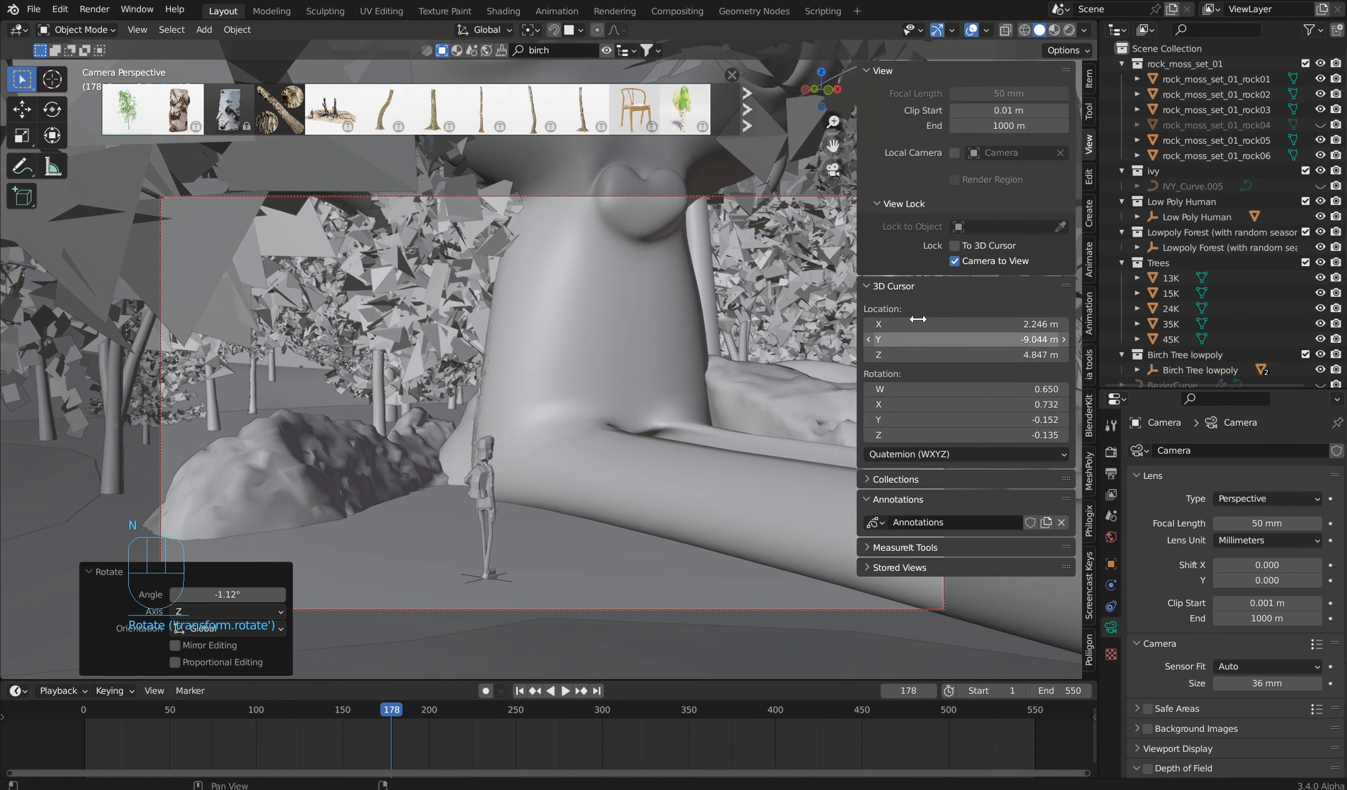
{"action": "left_click", "coordinate": [948, 261]}
{"action": "key", "text": "n"}
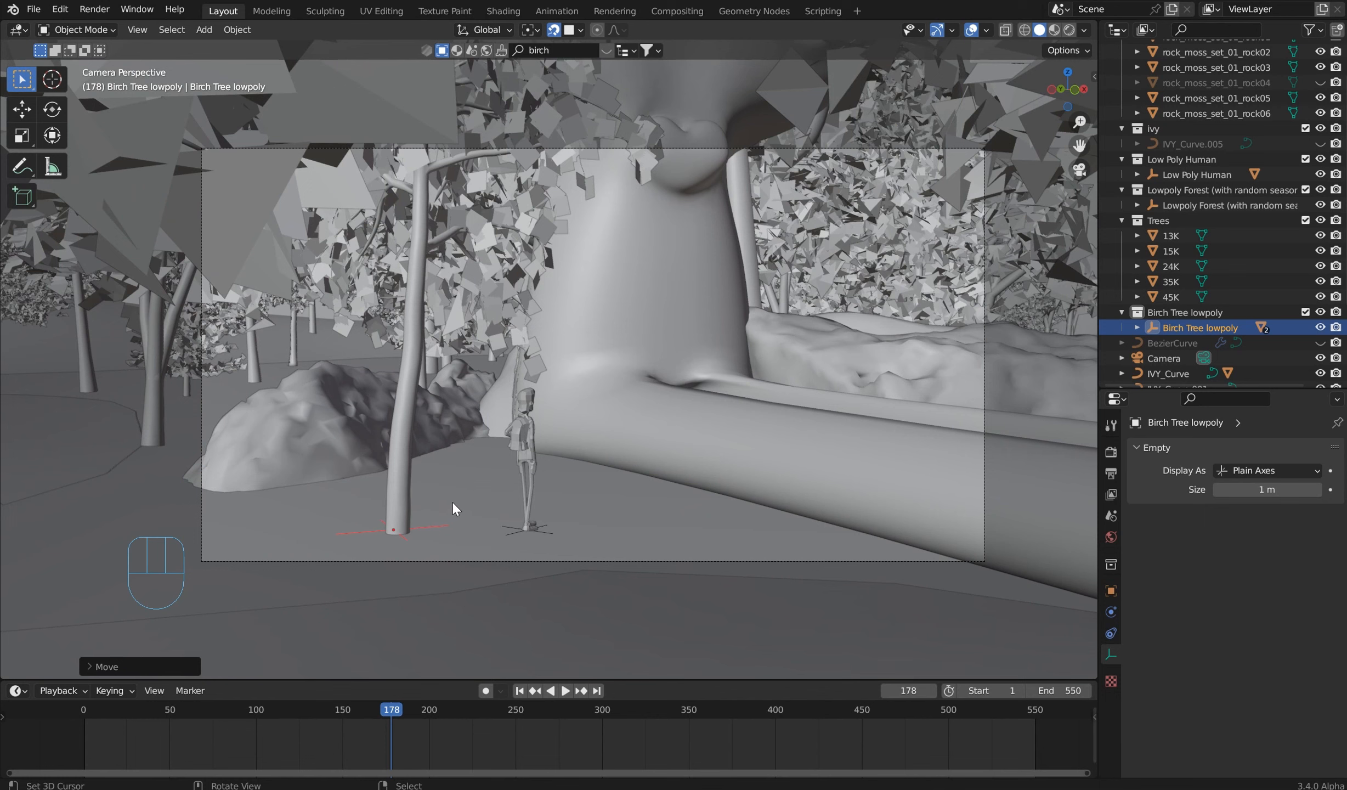
Step: Scale the Birch Tree lowpoly down to about two thirds of its size
{"action": "right_click", "coordinate": [428, 532]}
{"action": "right_click", "coordinate": [426, 526]}
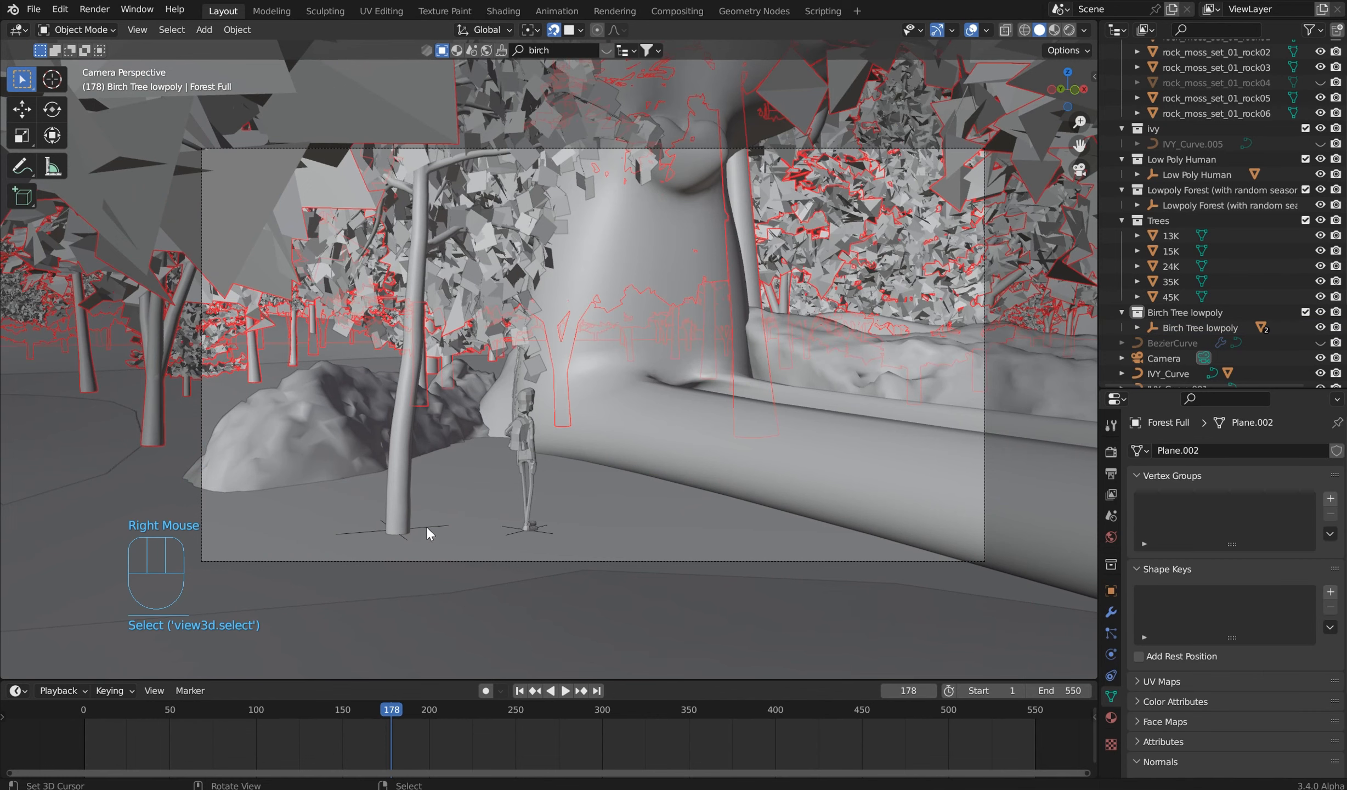
{"action": "right_click", "coordinate": [426, 526]}
{"action": "key", "text": "s"}
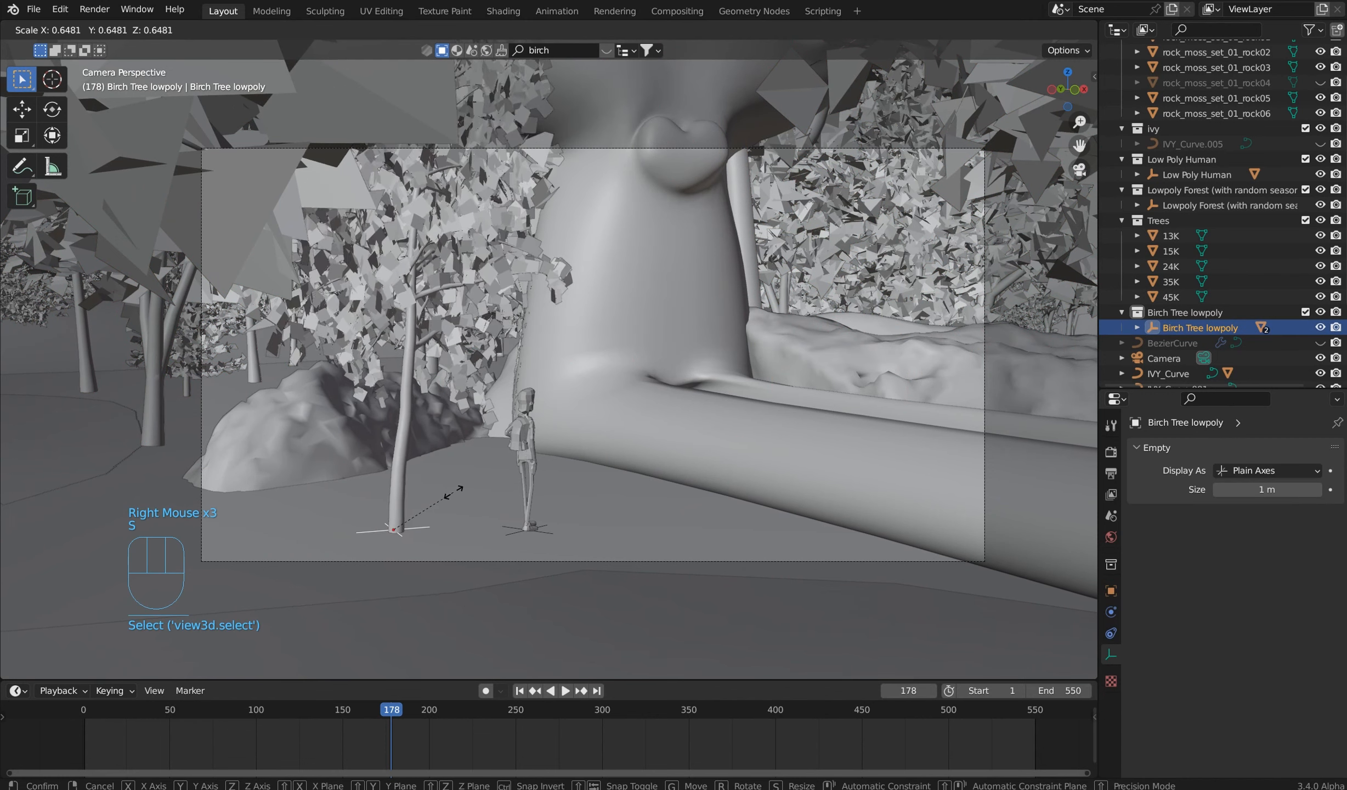
{"action": "left_click", "coordinate": [457, 490]}
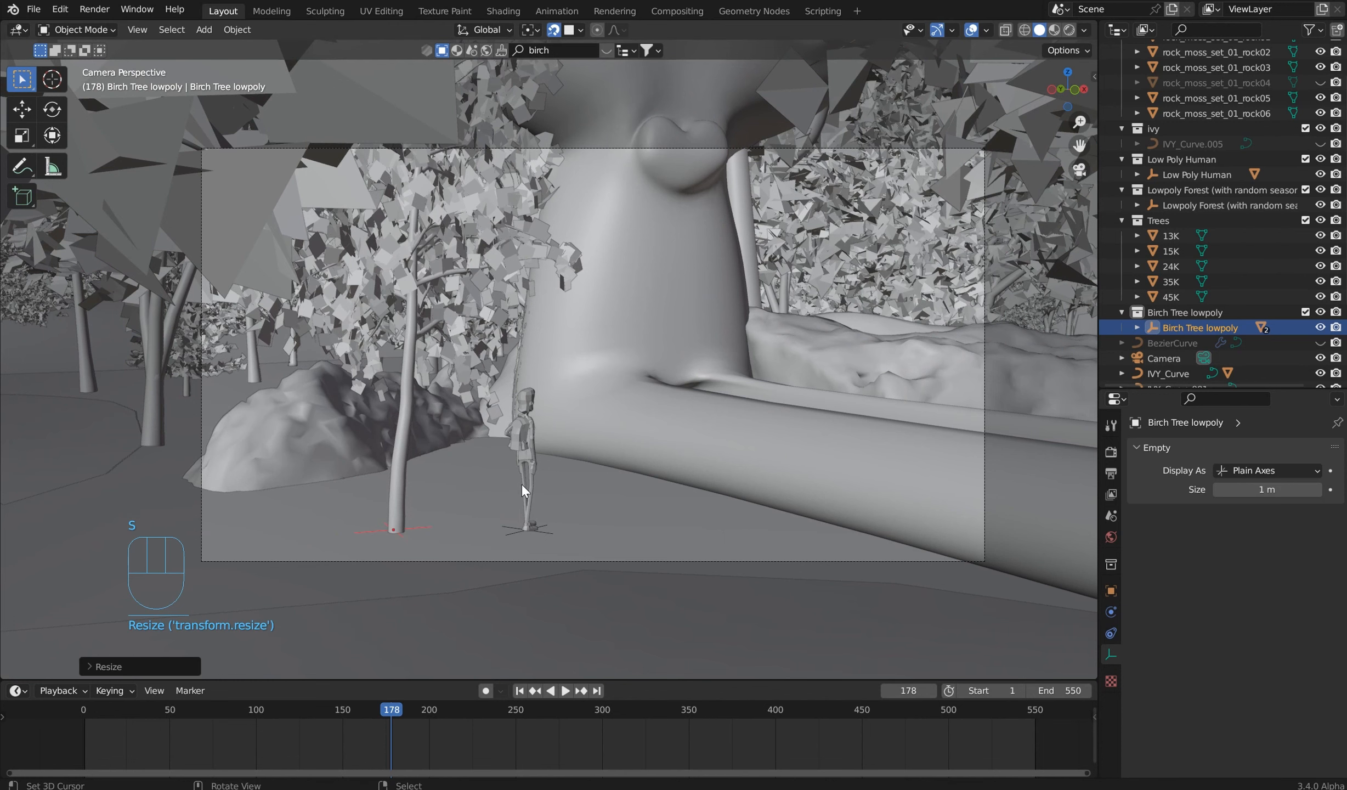
Step: Move the Low Poly Human closer to the birch trunk, about -0.46 m in X and -0.38 m in Y
{"action": "right_click", "coordinate": [517, 525]}
{"action": "right_click", "coordinate": [519, 527]}
{"action": "key", "text": "g"}
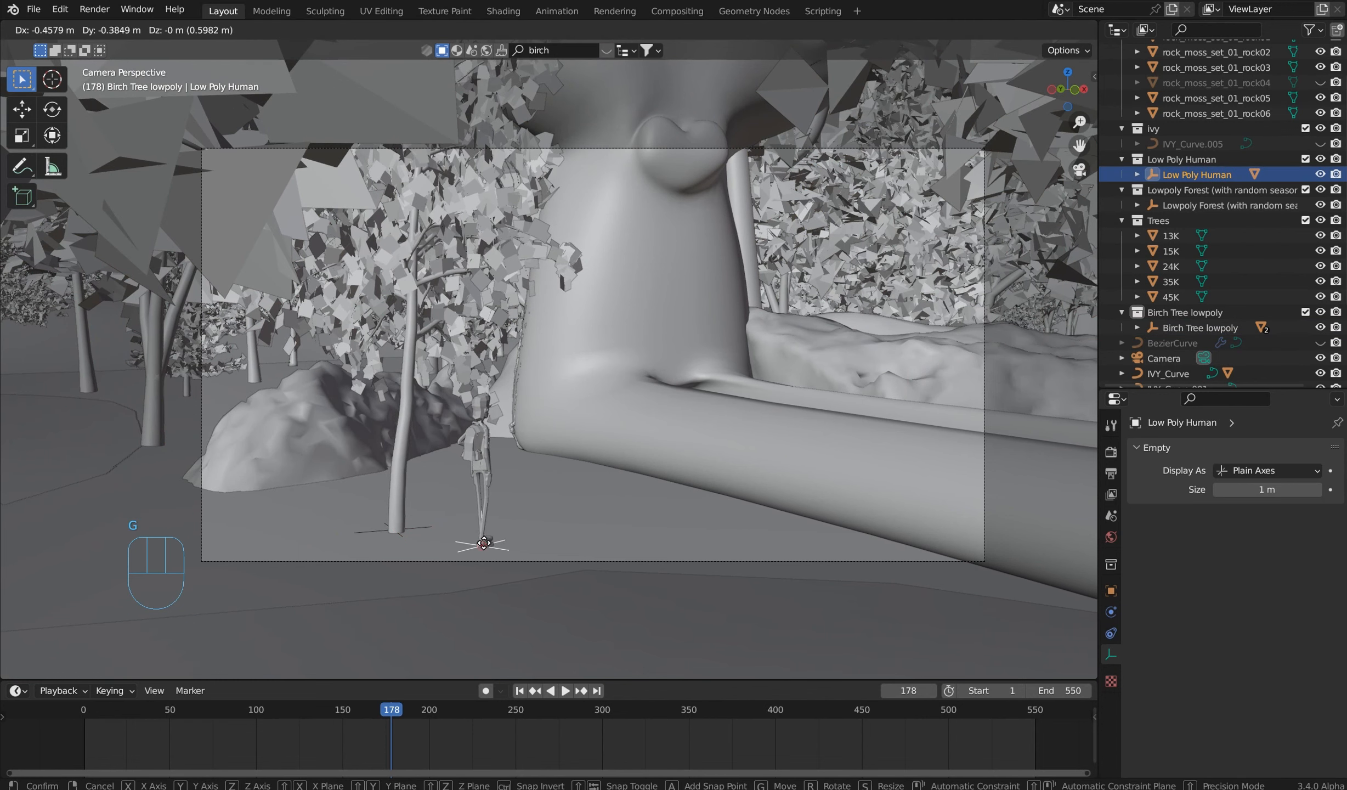
{"action": "left_click", "coordinate": [485, 541]}
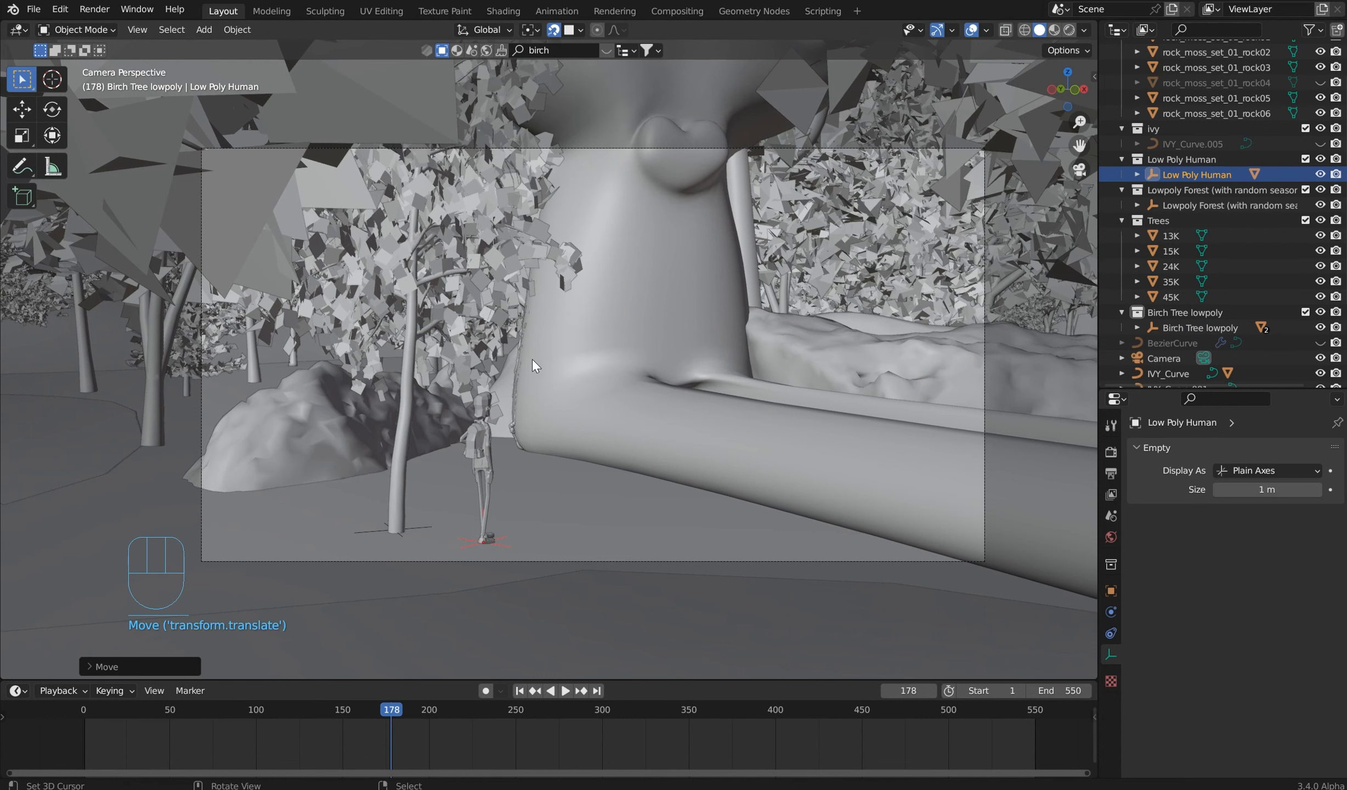
Step: Select the camera, set the transform orientation to Local, and rotate the camera around its local X axis to tilt the shot slightly upward
{"action": "right_click", "coordinate": [433, 429]}
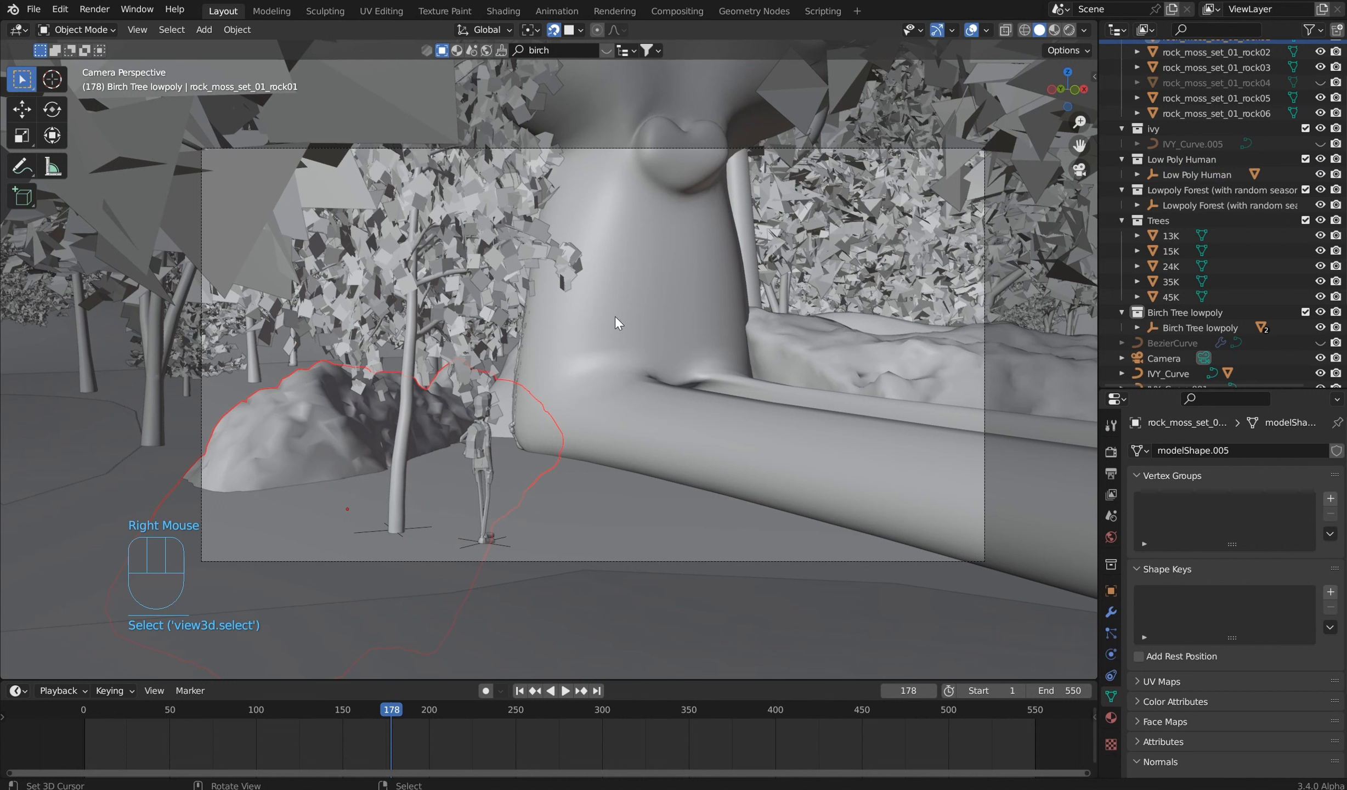
{"action": "right_click", "coordinate": [646, 558]}
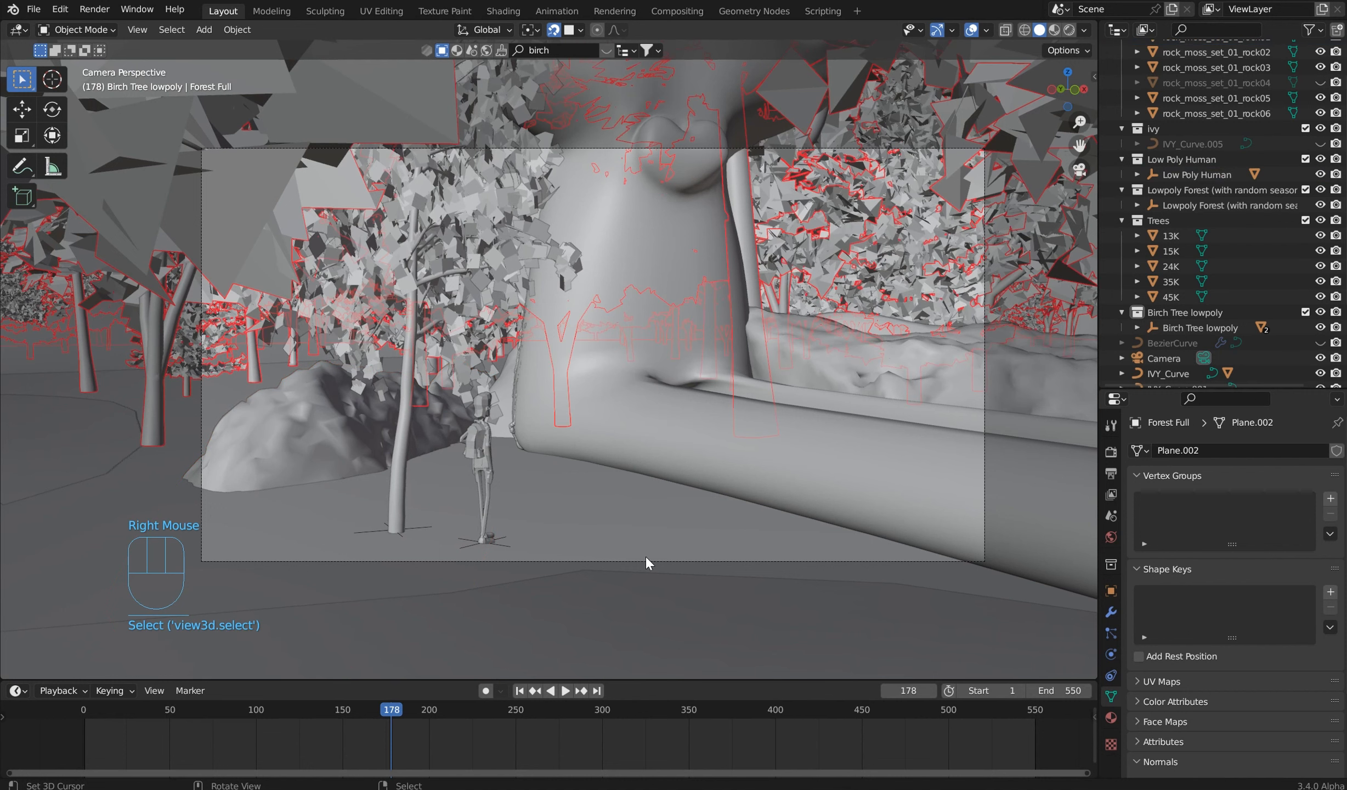
{"action": "right_click", "coordinate": [881, 150]}
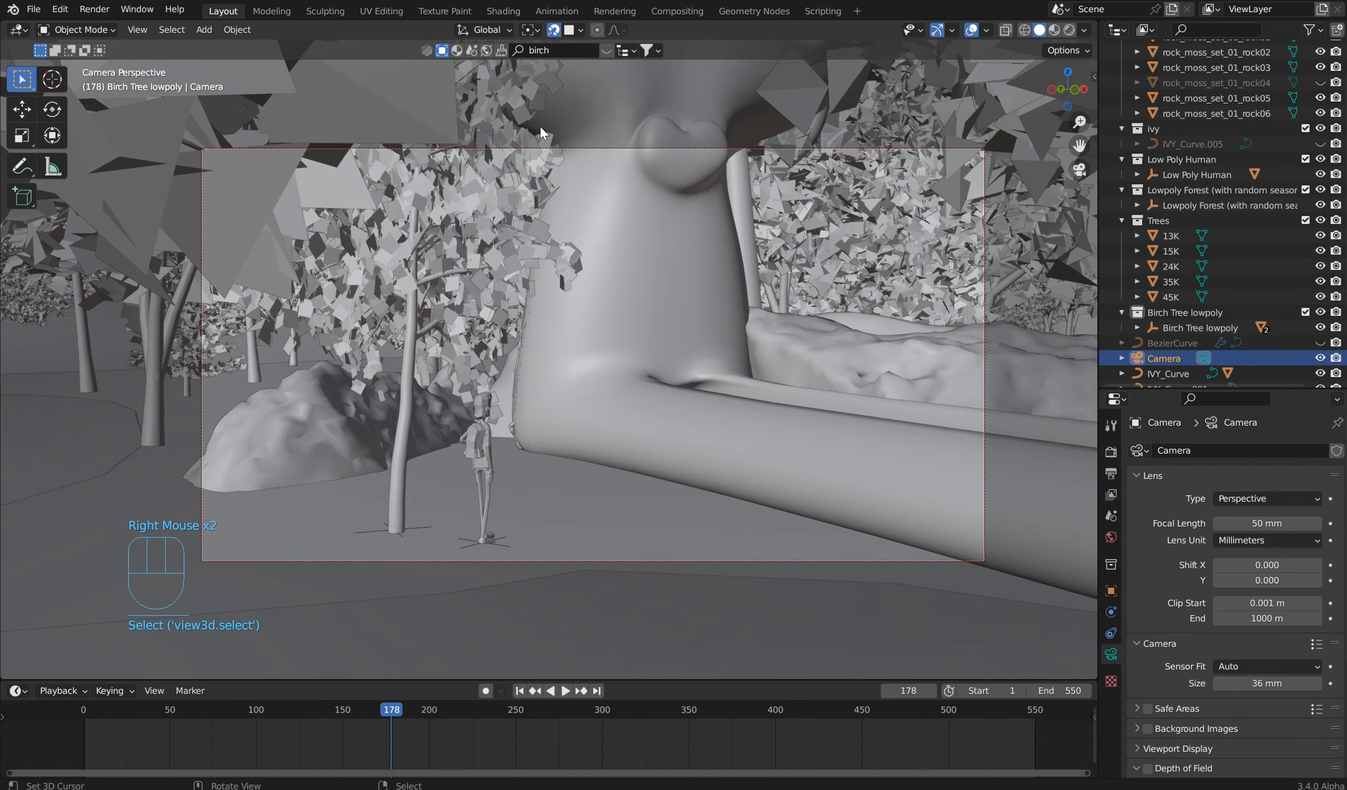
{"action": "left_click", "coordinate": [500, 30]}
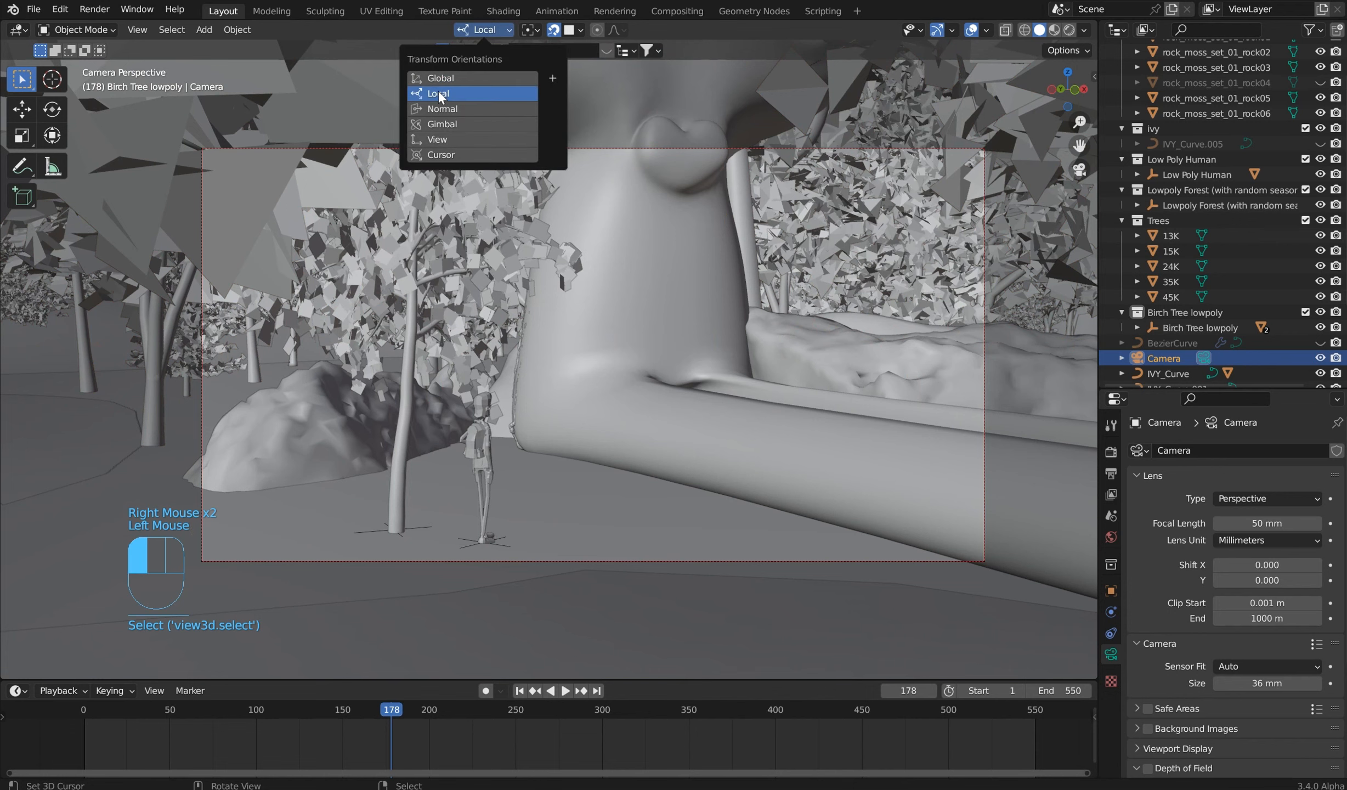
{"action": "left_click", "coordinate": [437, 92]}
{"action": "key", "text": "r"}
{"action": "key", "text": "x"}
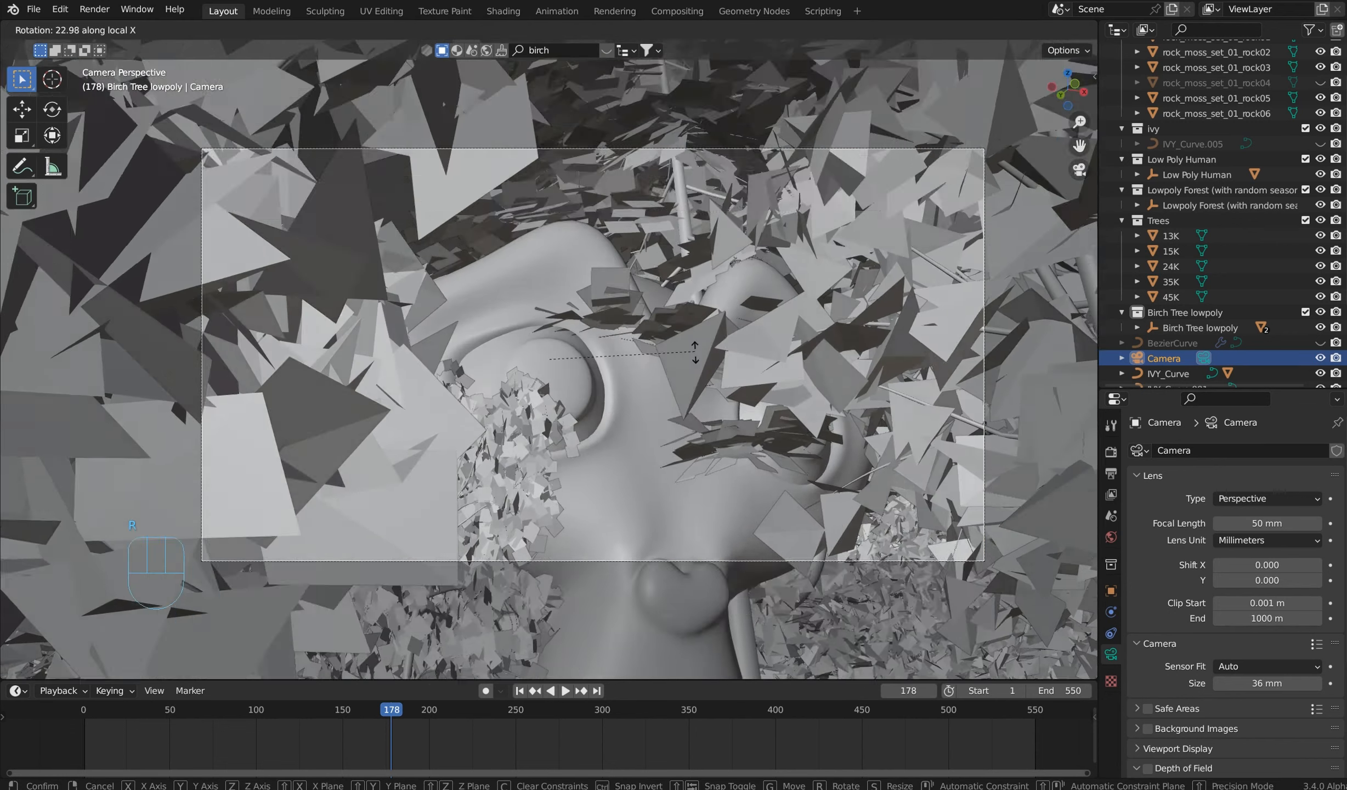
{"action": "left_click", "coordinate": [716, 336]}
{"action": "key", "text": "r"}
{"action": "key", "text": "x"}
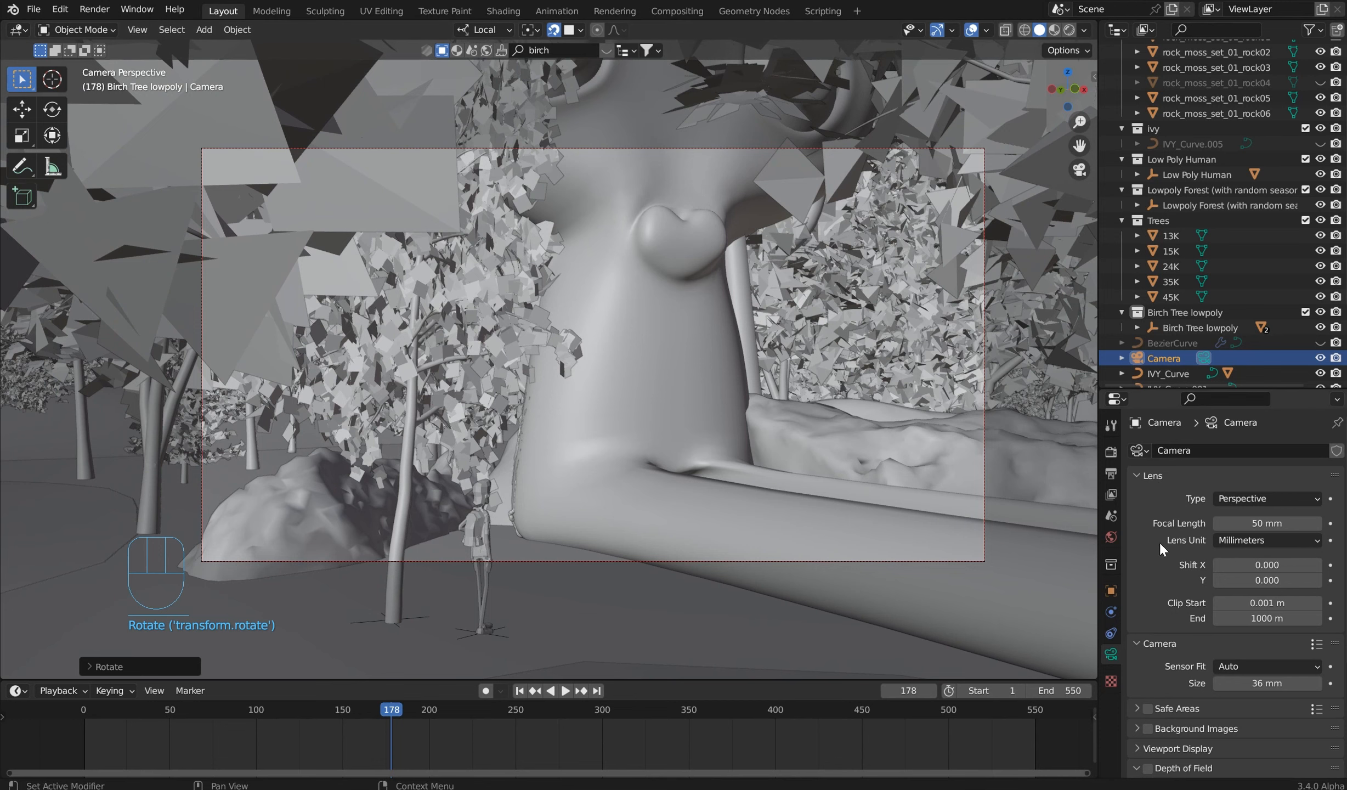
Step: Set the camera's focal length to 38 mm
{"action": "left_click", "coordinate": [1111, 451]}
{"action": "left_click", "coordinate": [1111, 475]}
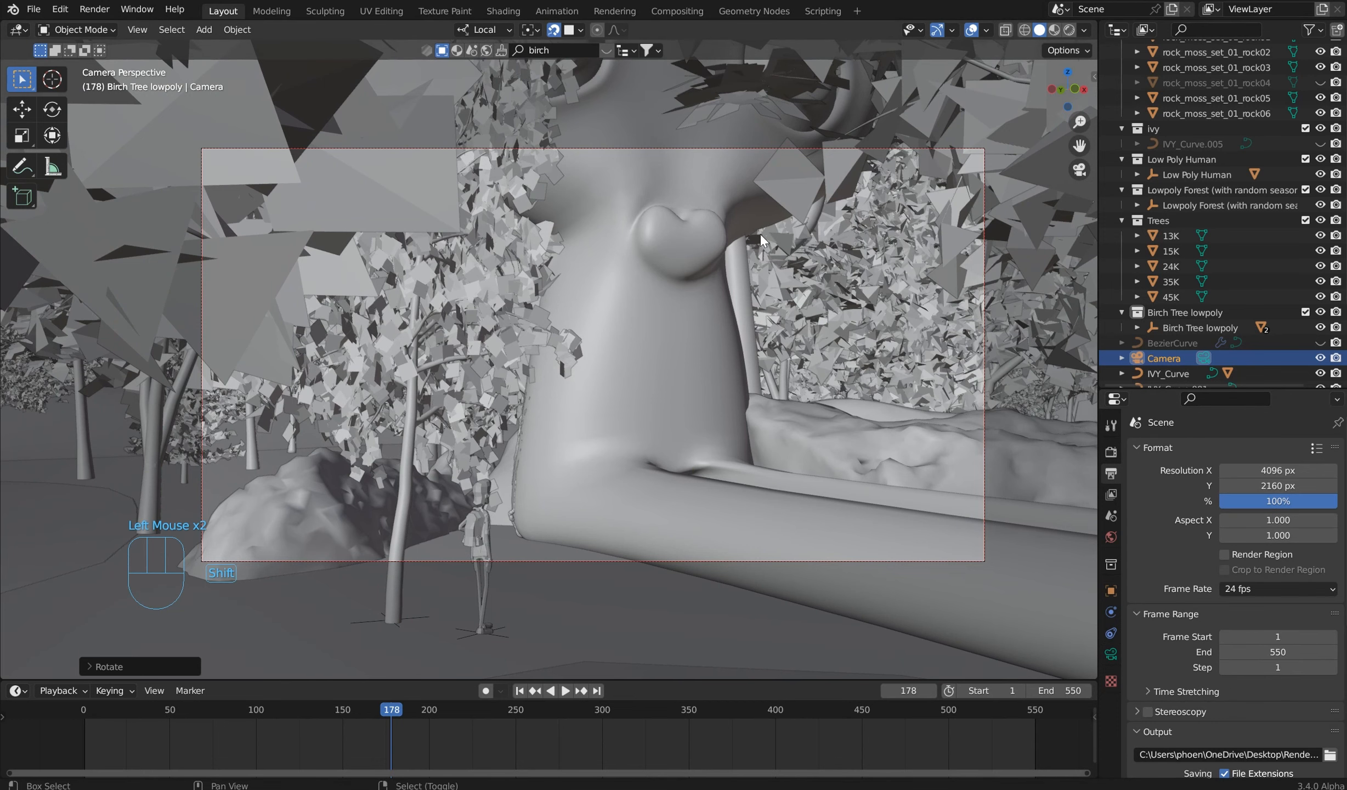
{"action": "mouse_move", "coordinate": [759, 232]}
{"action": "middle_mouse_down", "text": "shift"}
{"action": "mouse_move", "coordinate": [738, 294]}
{"action": "mouse_move", "coordinate": [758, 239]}
{"action": "middle_mouse_up", "text": "shift"}
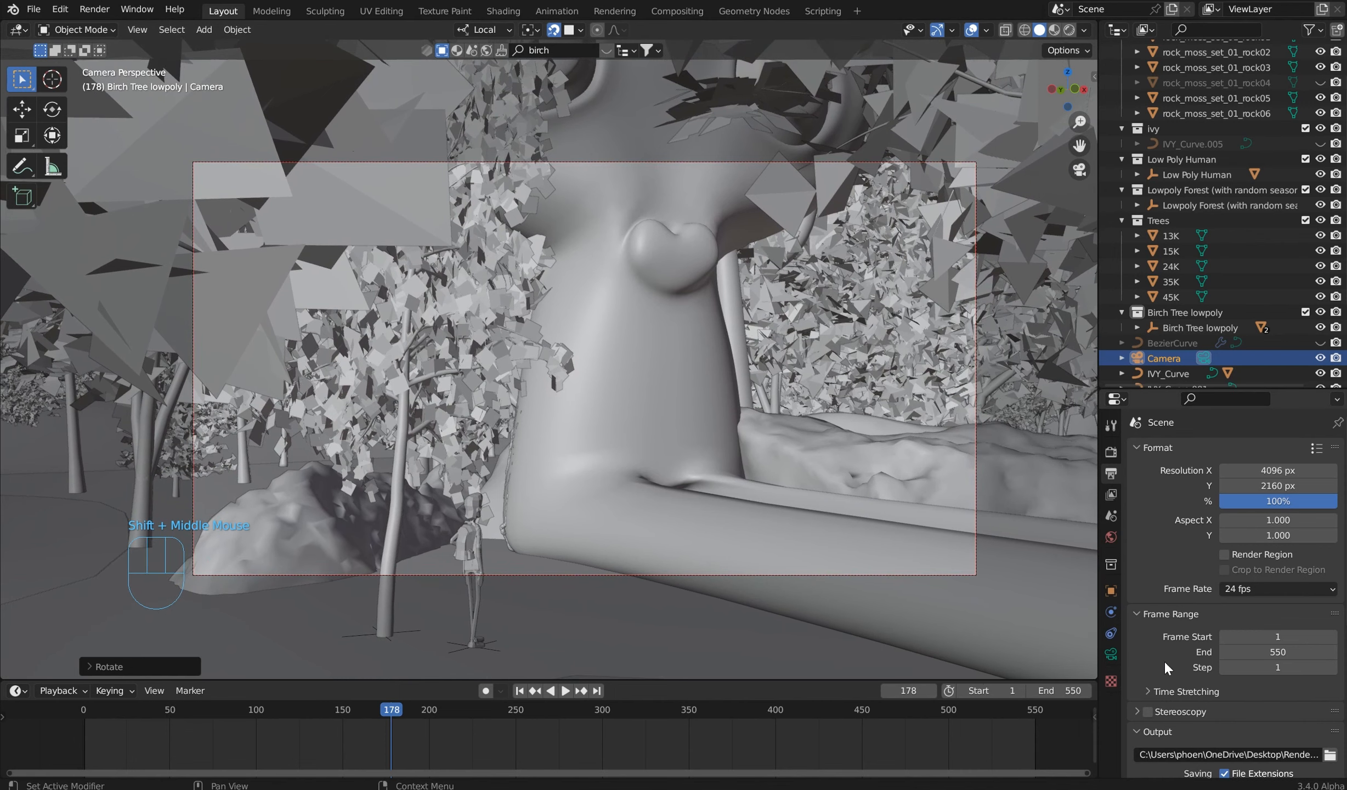
{"action": "left_click", "coordinate": [1111, 654]}
{"action": "double_click", "coordinate": [1271, 525]}
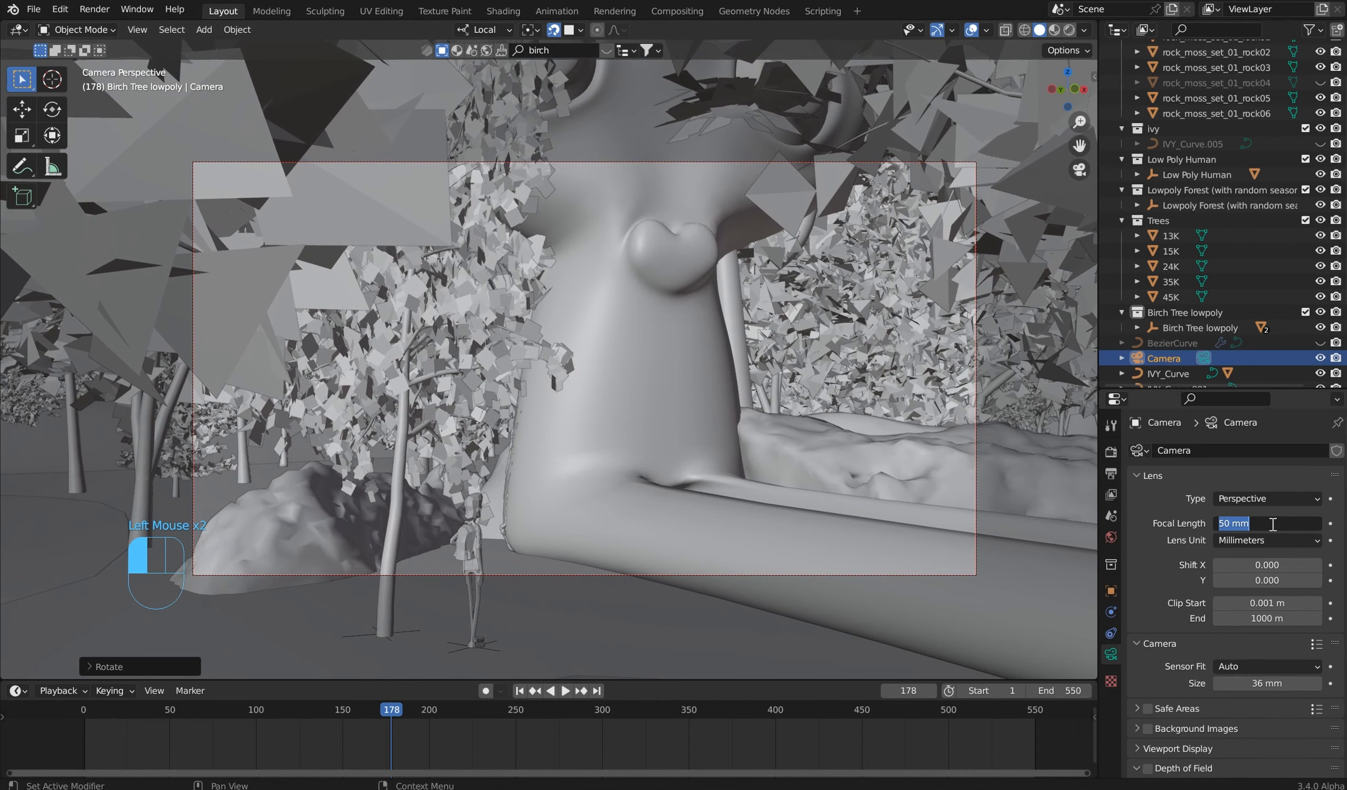
{"action": "type", "text": "38"}
{"action": "key", "text": "Return"}
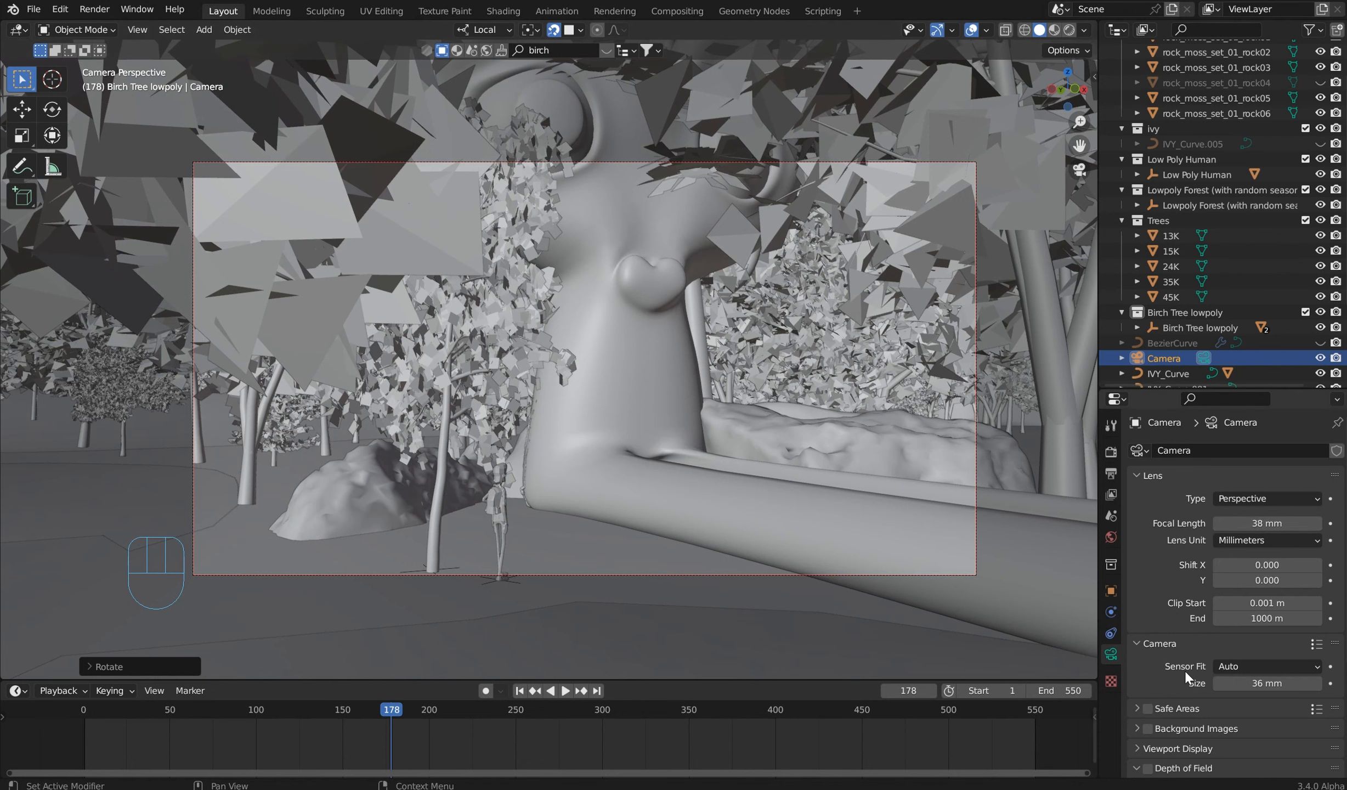
Step: Enable the camera's depth of field with the human figure as its focus object, and save the file
{"action": "scroll", "coordinate": [1143, 645], "scroll_direction": "down", "scroll_amount": 2}
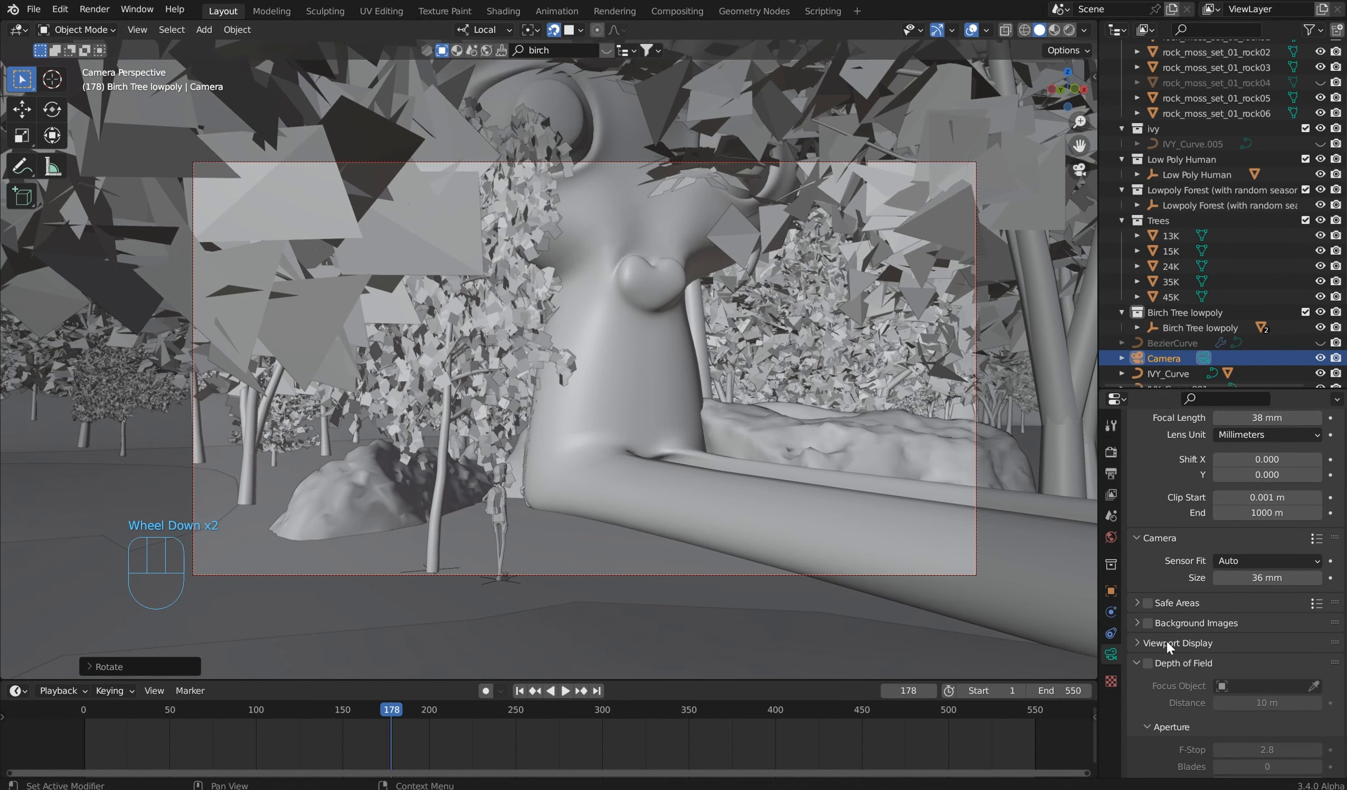
{"action": "left_click", "coordinate": [1148, 662]}
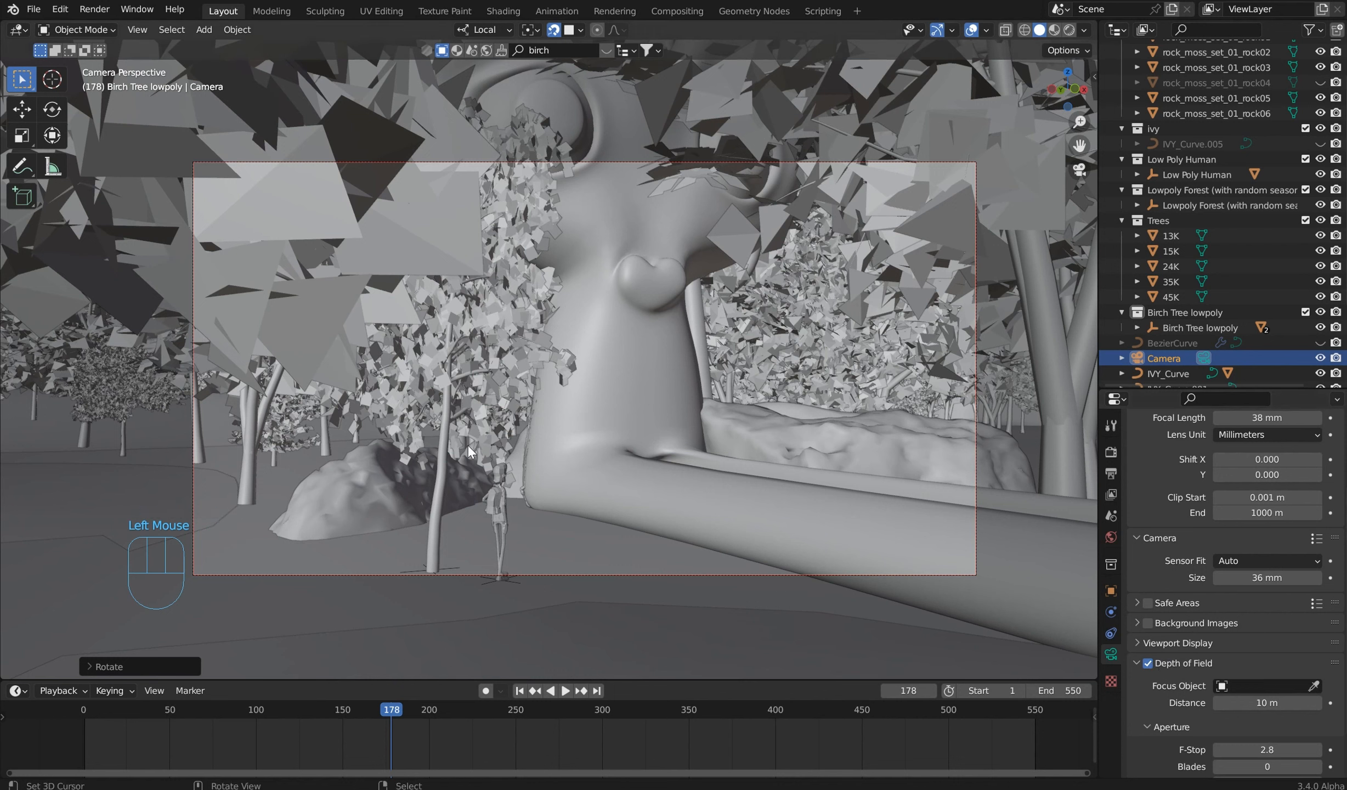
{"action": "left_click", "coordinate": [1314, 686]}
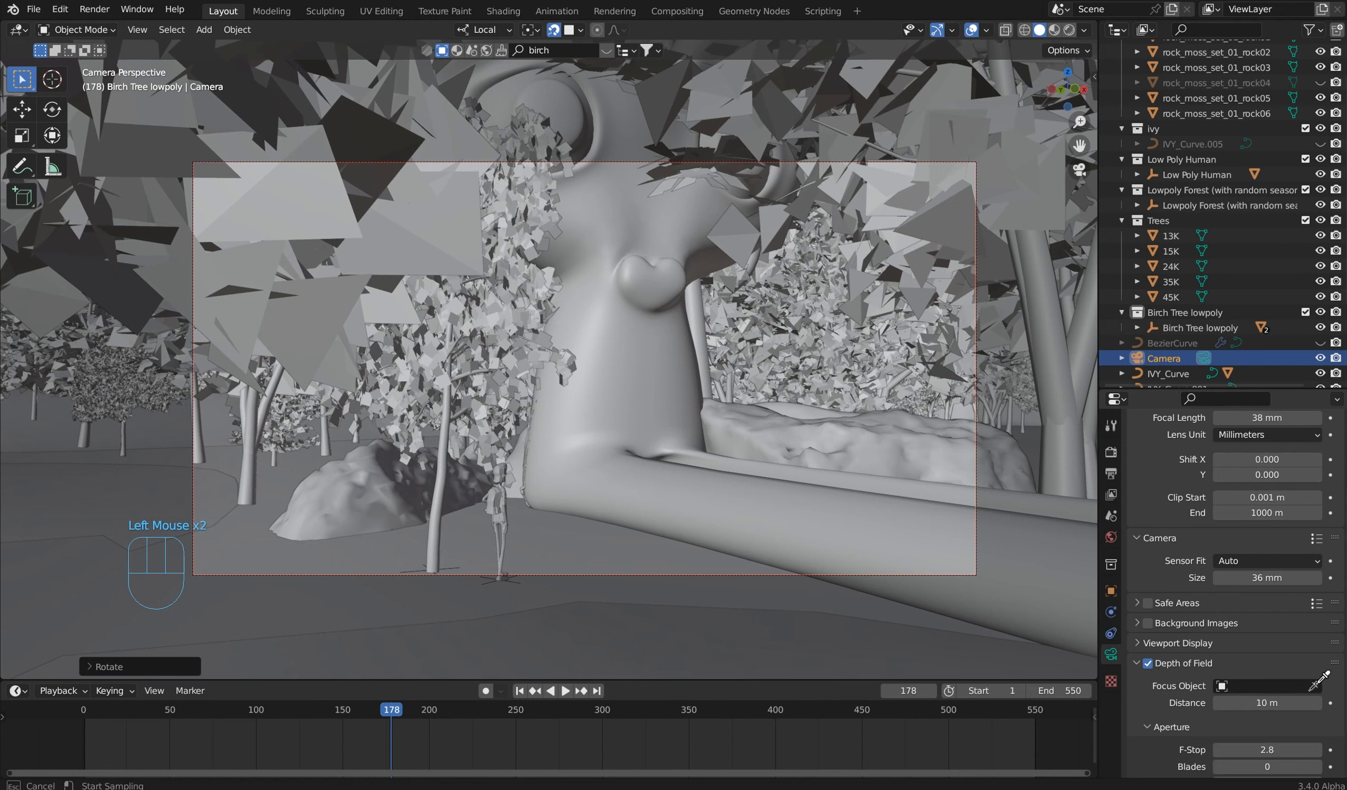
{"action": "left_click", "coordinate": [500, 502]}
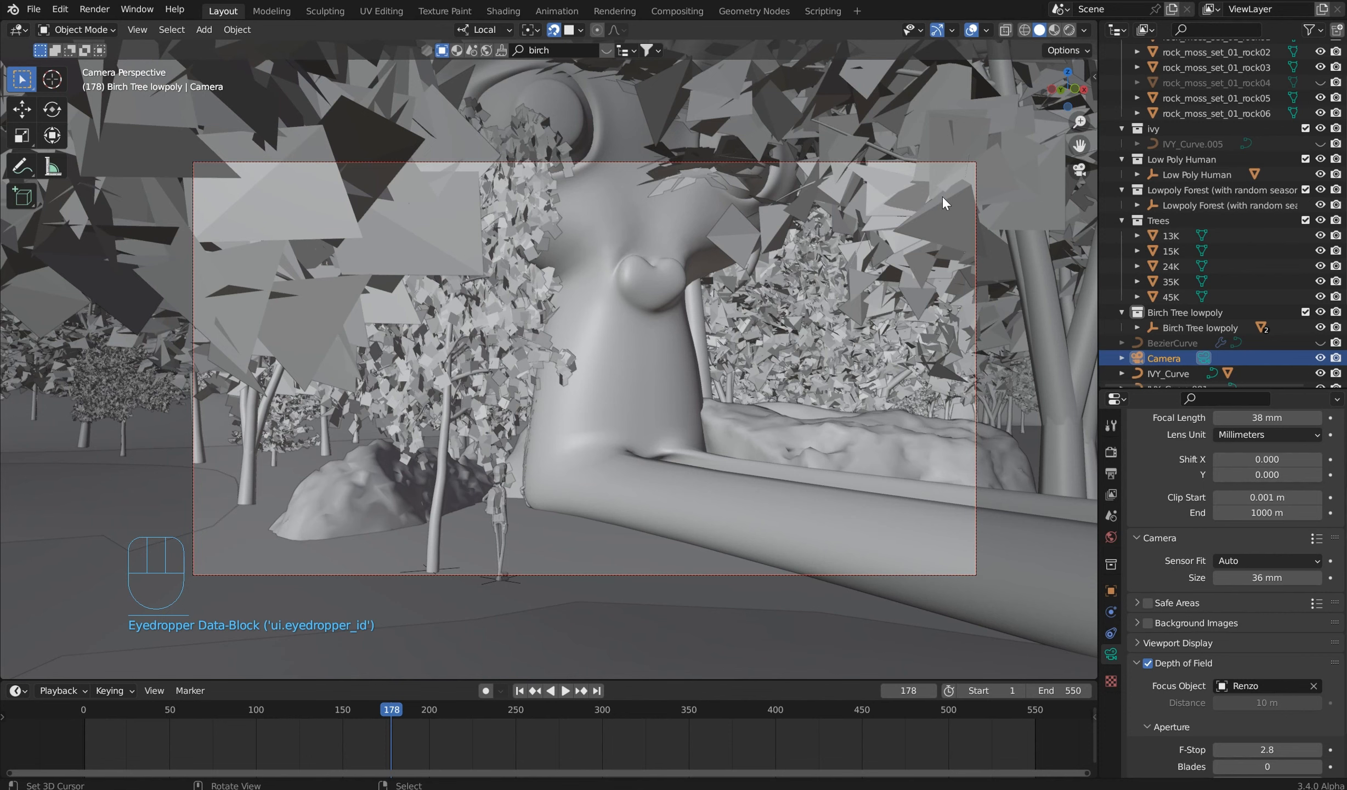
{"action": "key", "text": "ctrl"}
{"action": "key", "text": "ctrl+s"}
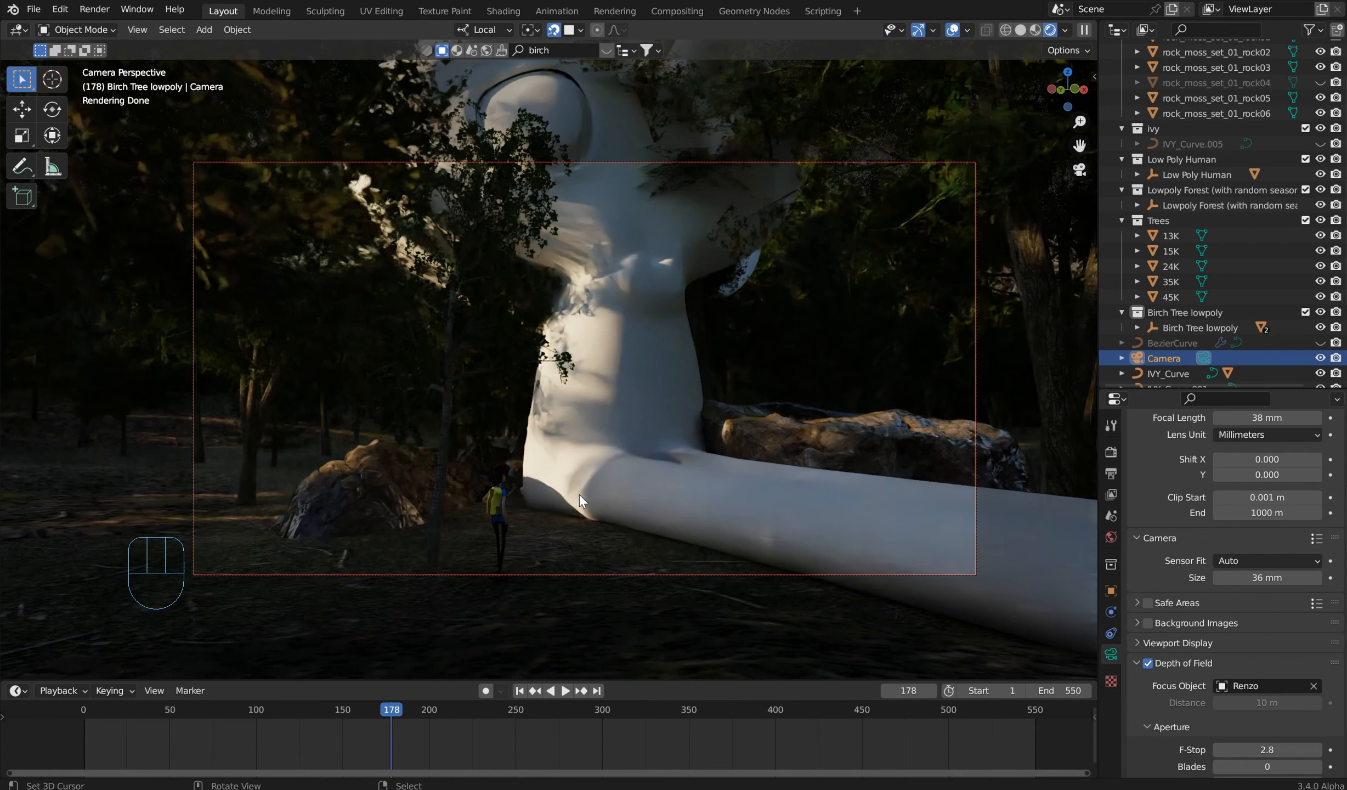
Step: Unhide all hidden objects, including the ivy, rock and curve, check them from another angle, and return to the camera view
{"action": "key", "text": "alt"}
{"action": "key", "text": "alt+h"}
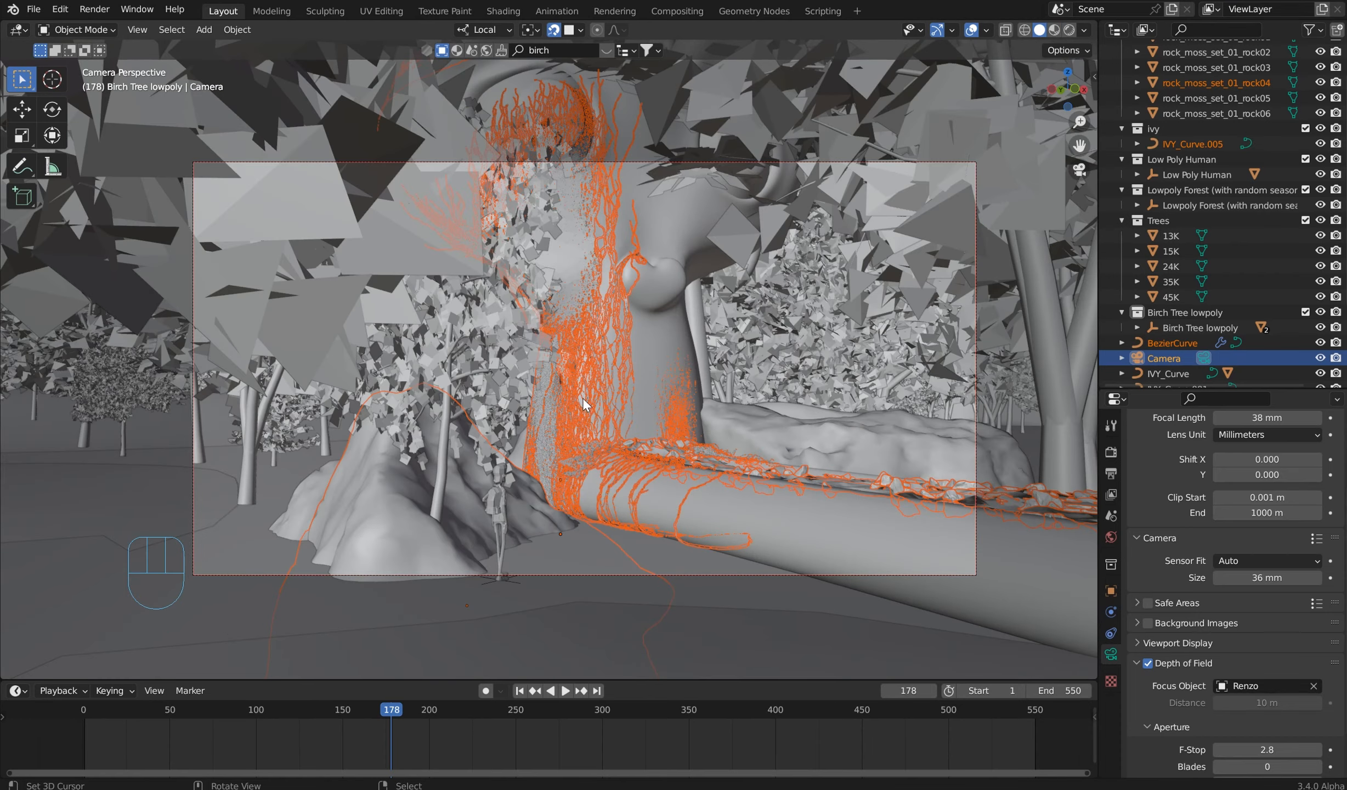
{"action": "middle_click_drag", "start_coordinate": [600, 390], "coordinate": [686, 340]}
{"action": "key", "text": "KP_0"}
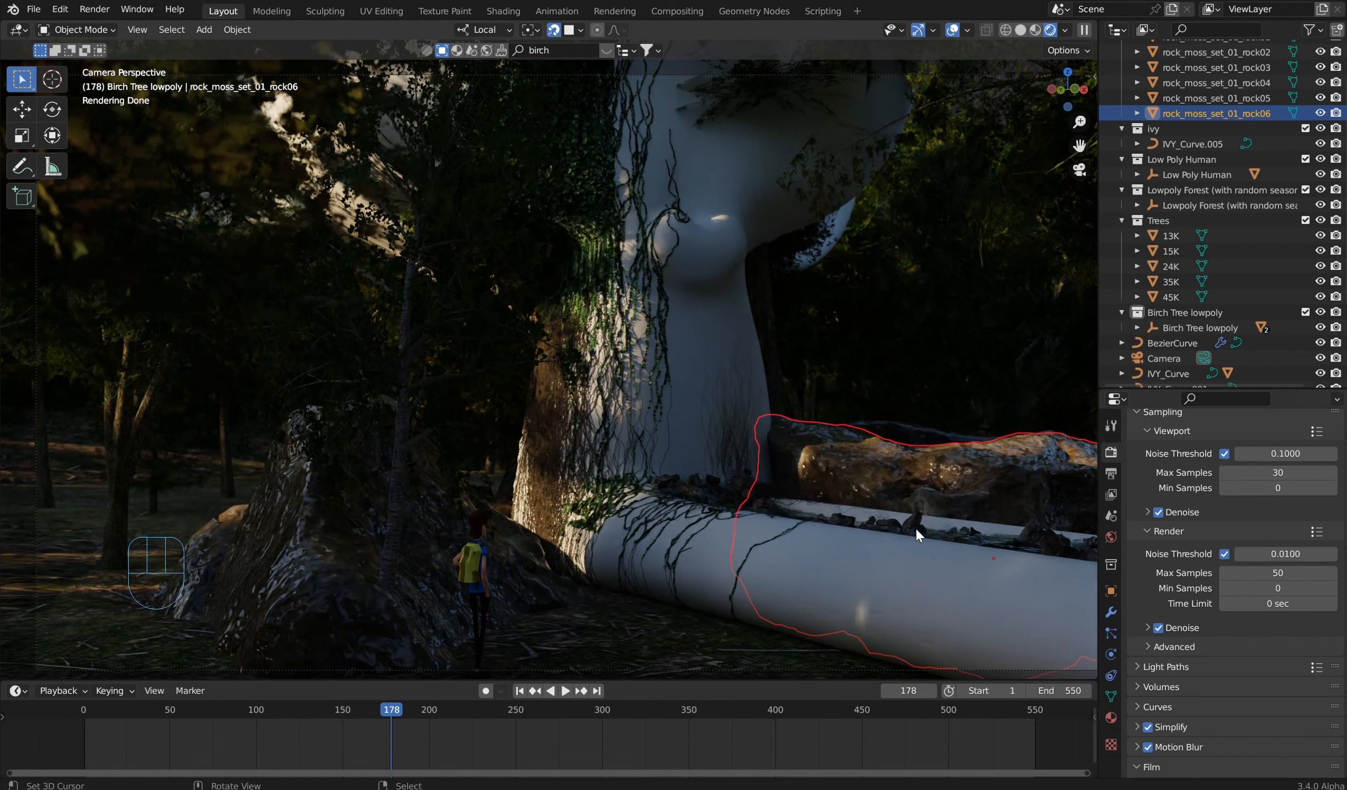
Step: Select the IVY_Curve.005 ivy at the base of the sculpture's torso
{"action": "right_click", "coordinate": [741, 442]}
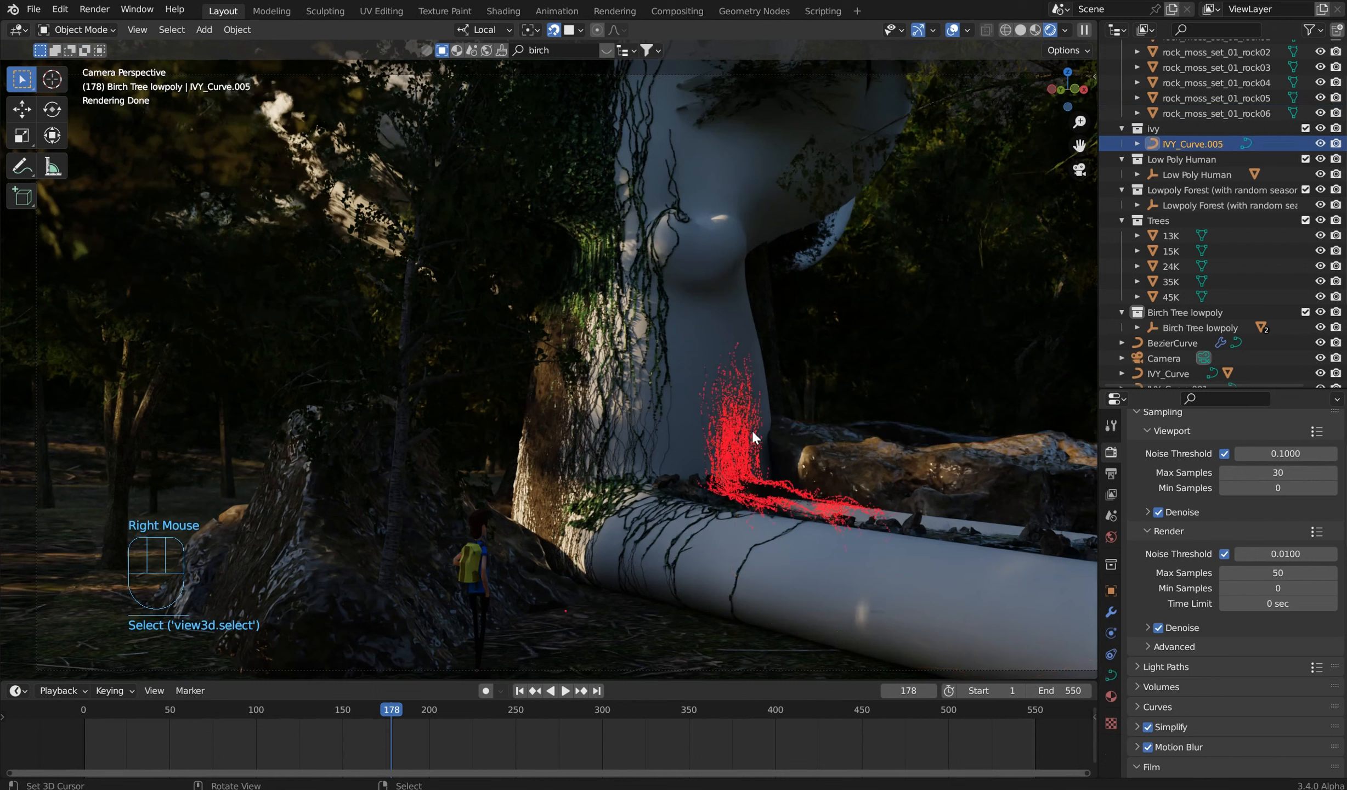